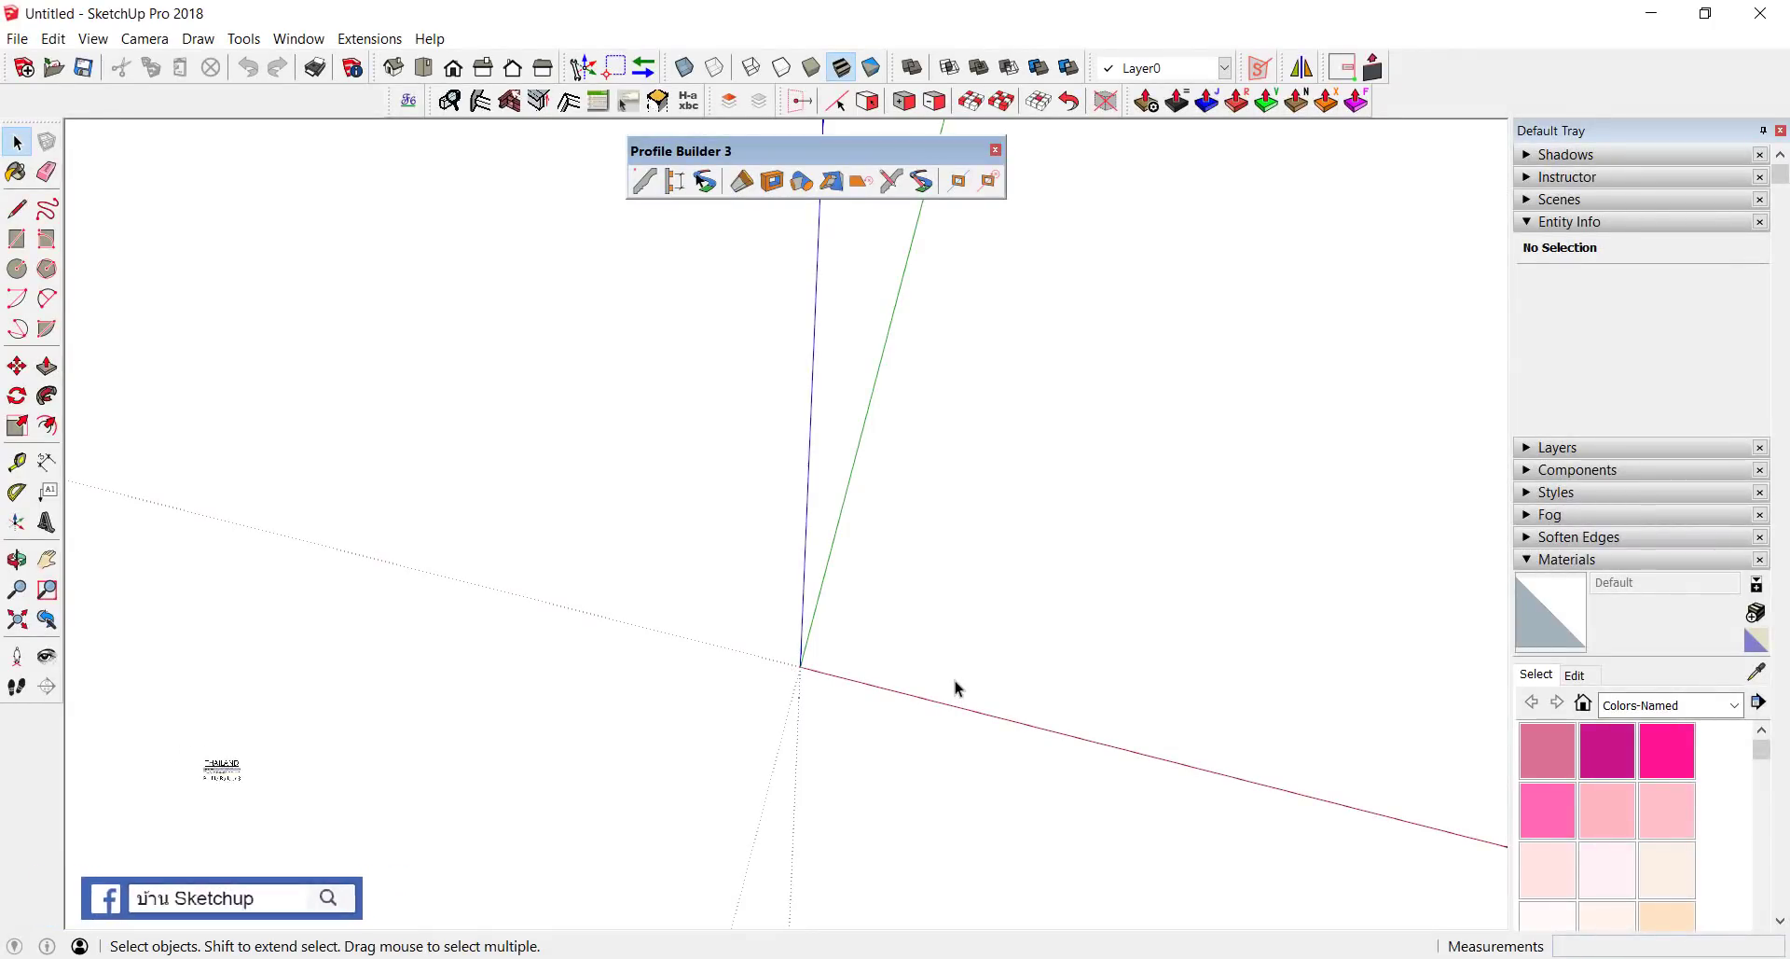
Step: Open the Profile Builder assembly browser and scroll down to the Glass Railing assembly
middle_click(955, 688)
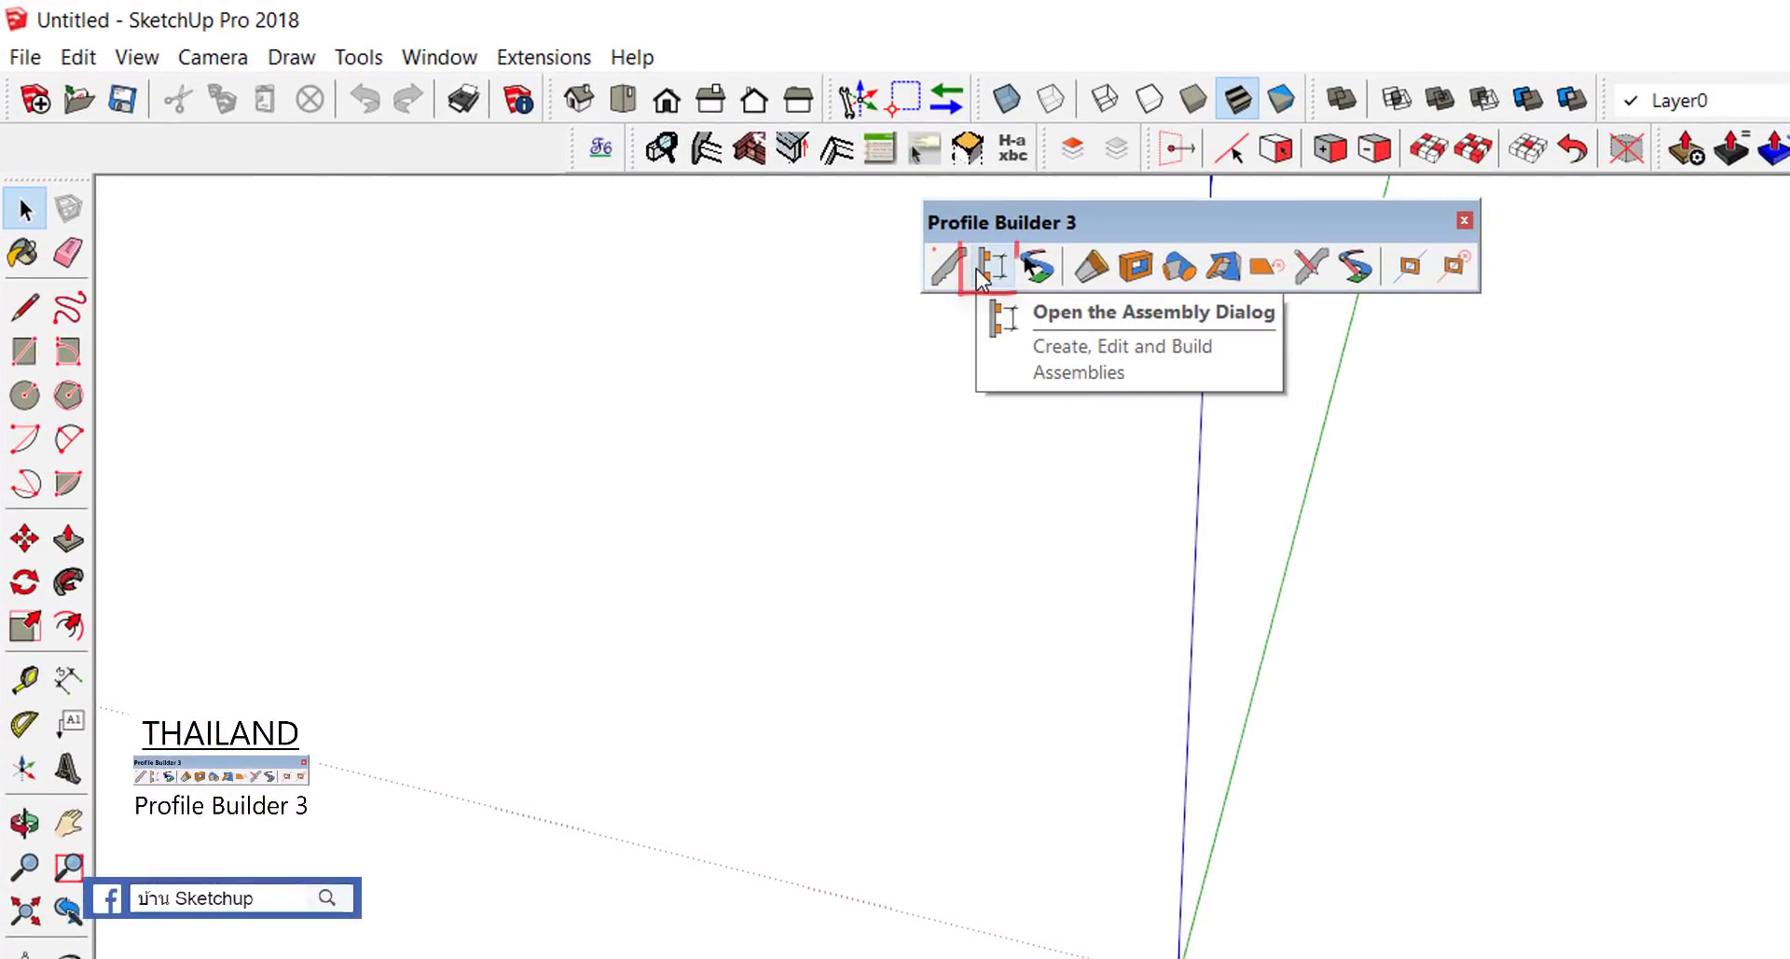
left_click(981, 277)
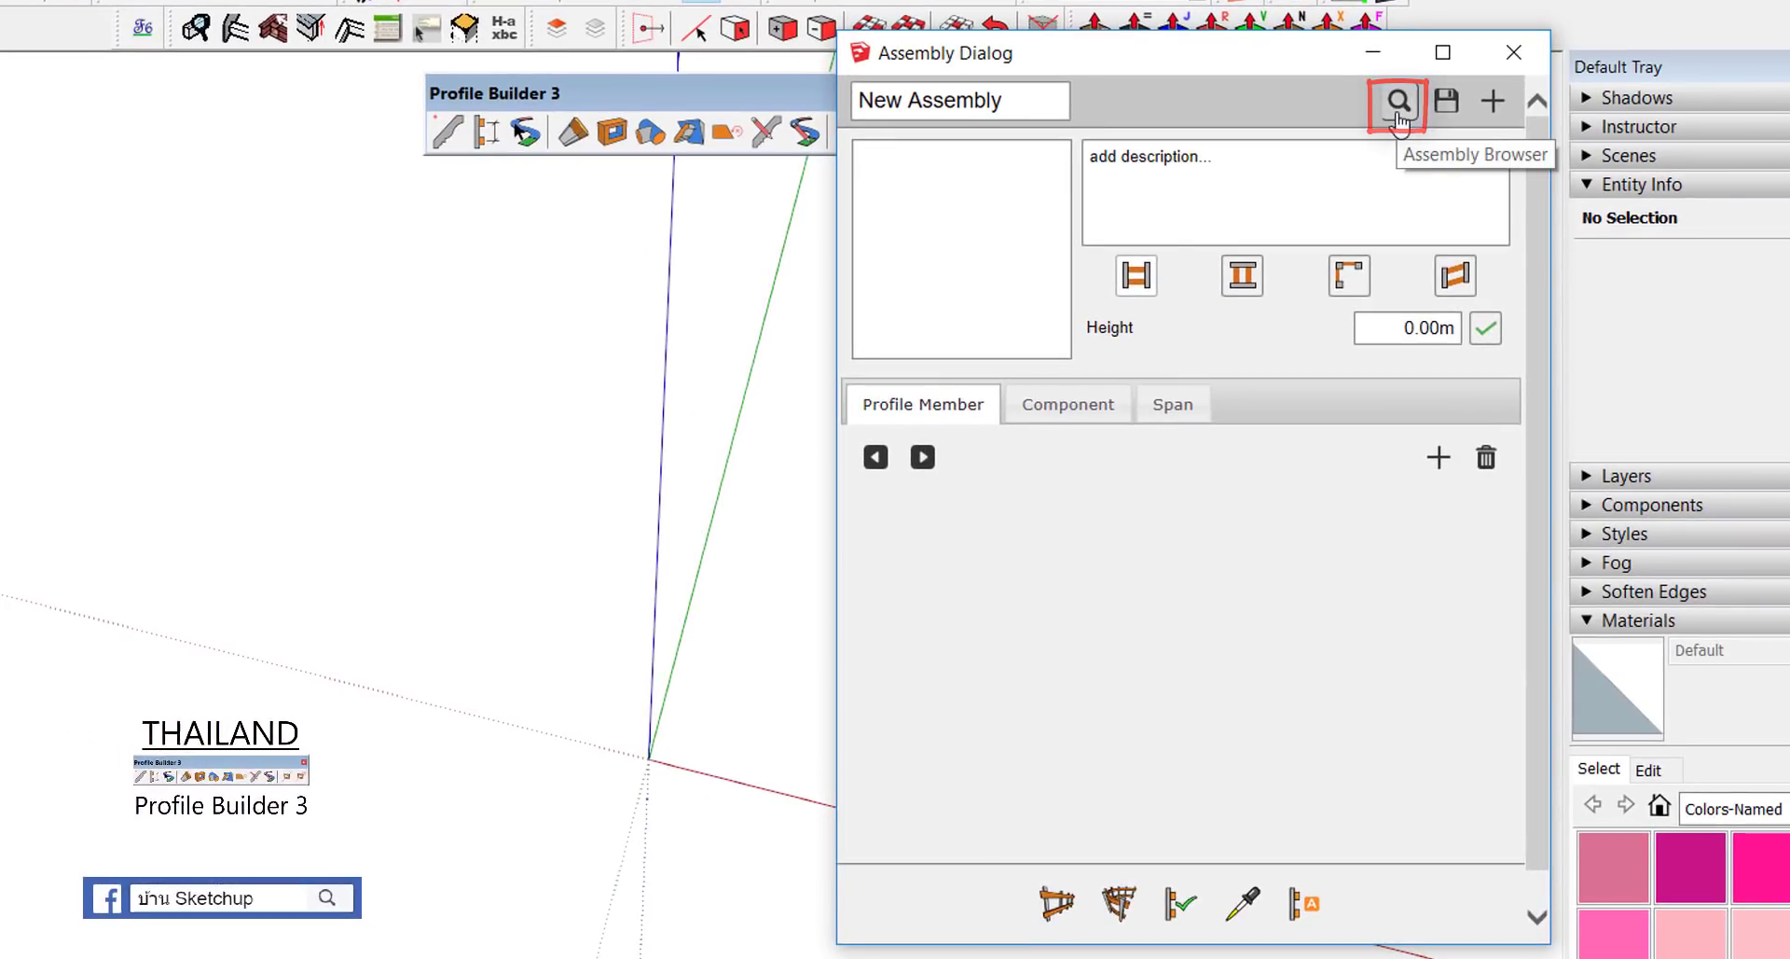
left_click(1398, 112)
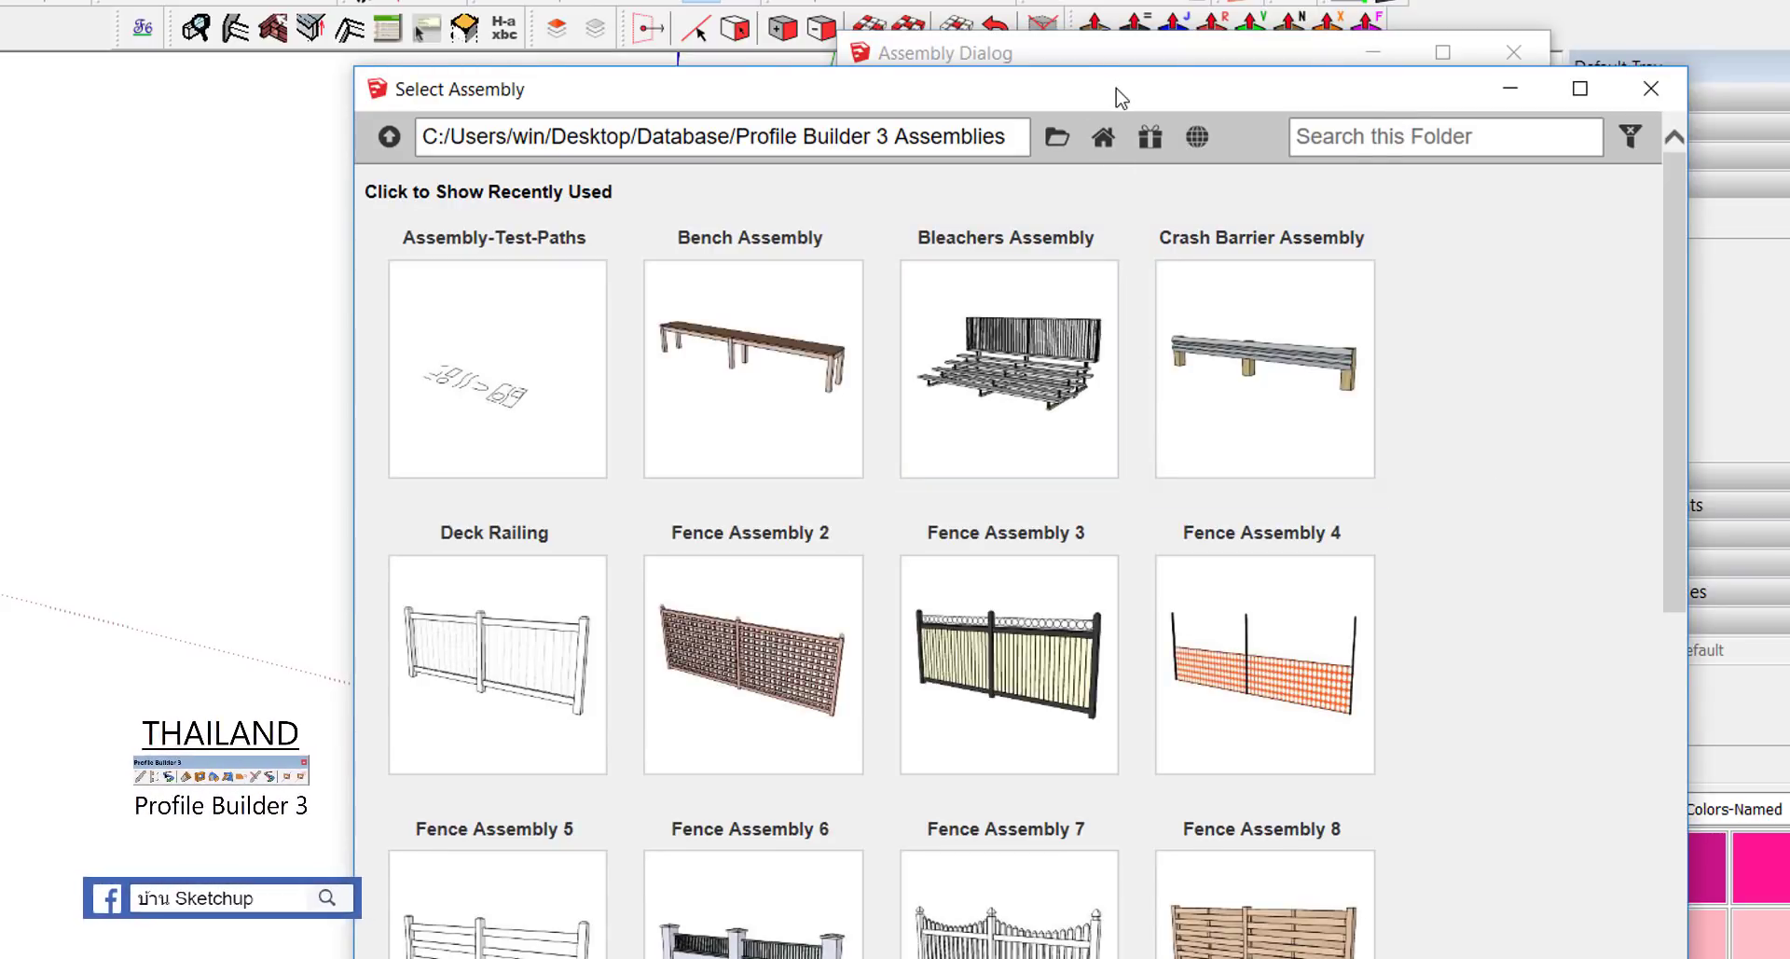
left_click_drag(1128, 90, 1179, 0)
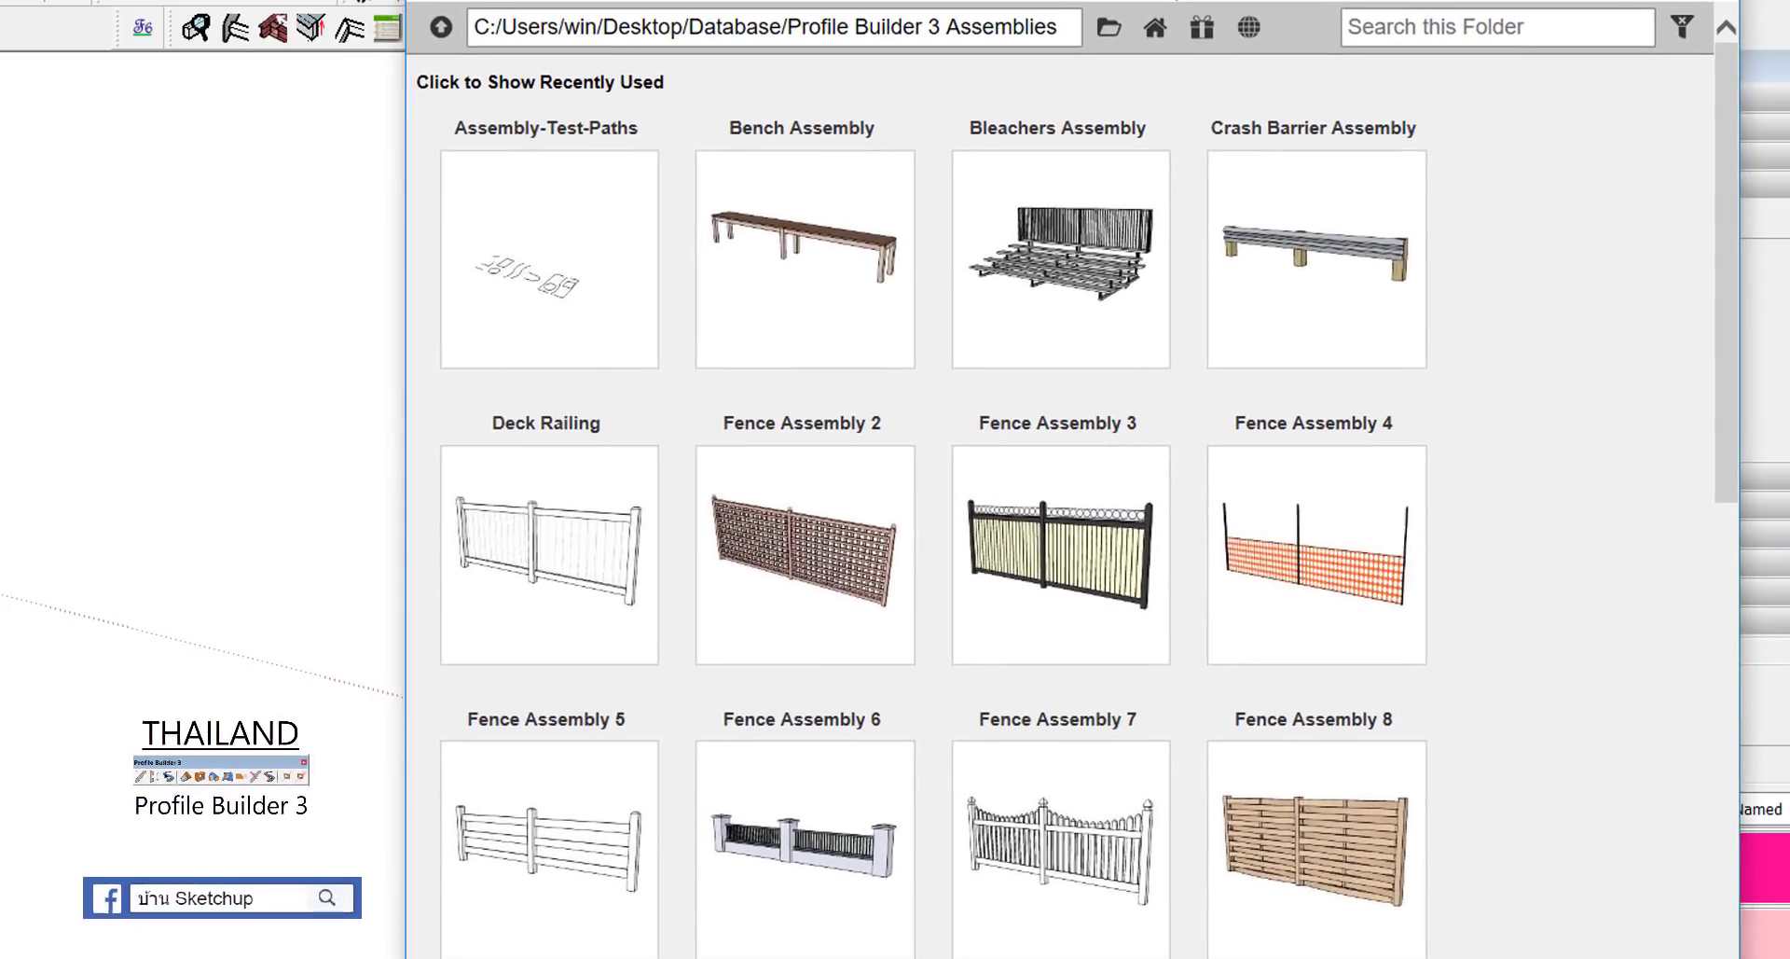
scroll(1128, 543, "down", 2)
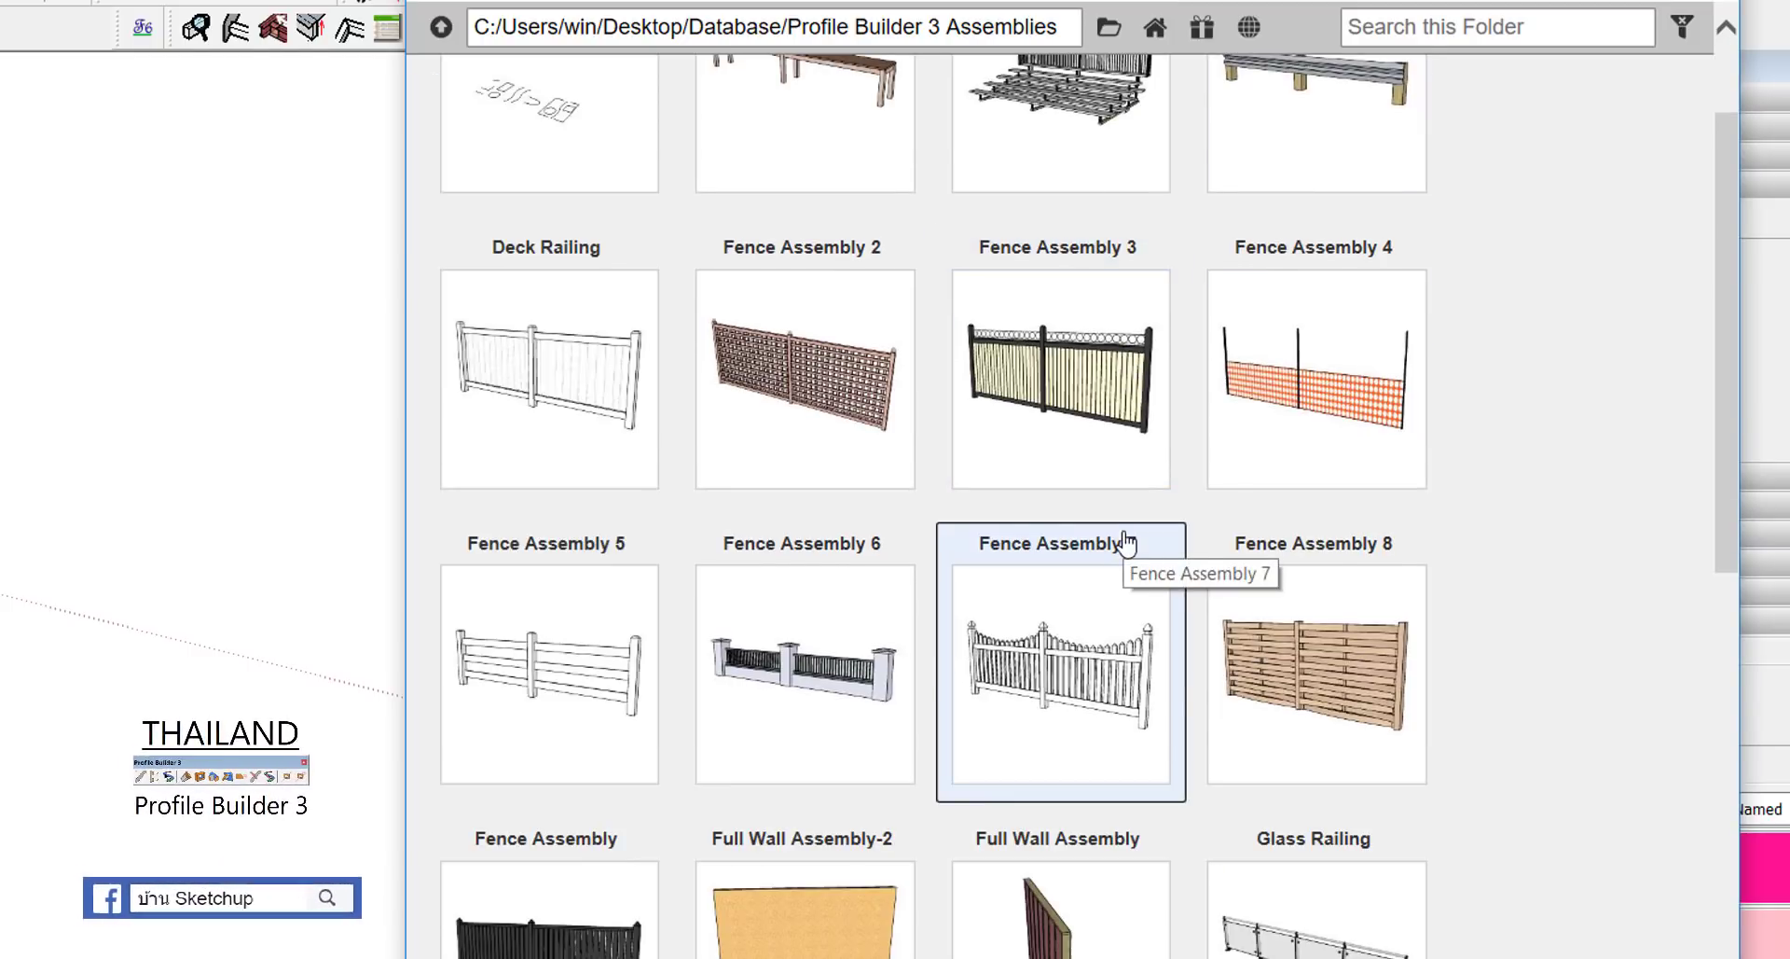
scroll(1126, 544, "up", 2)
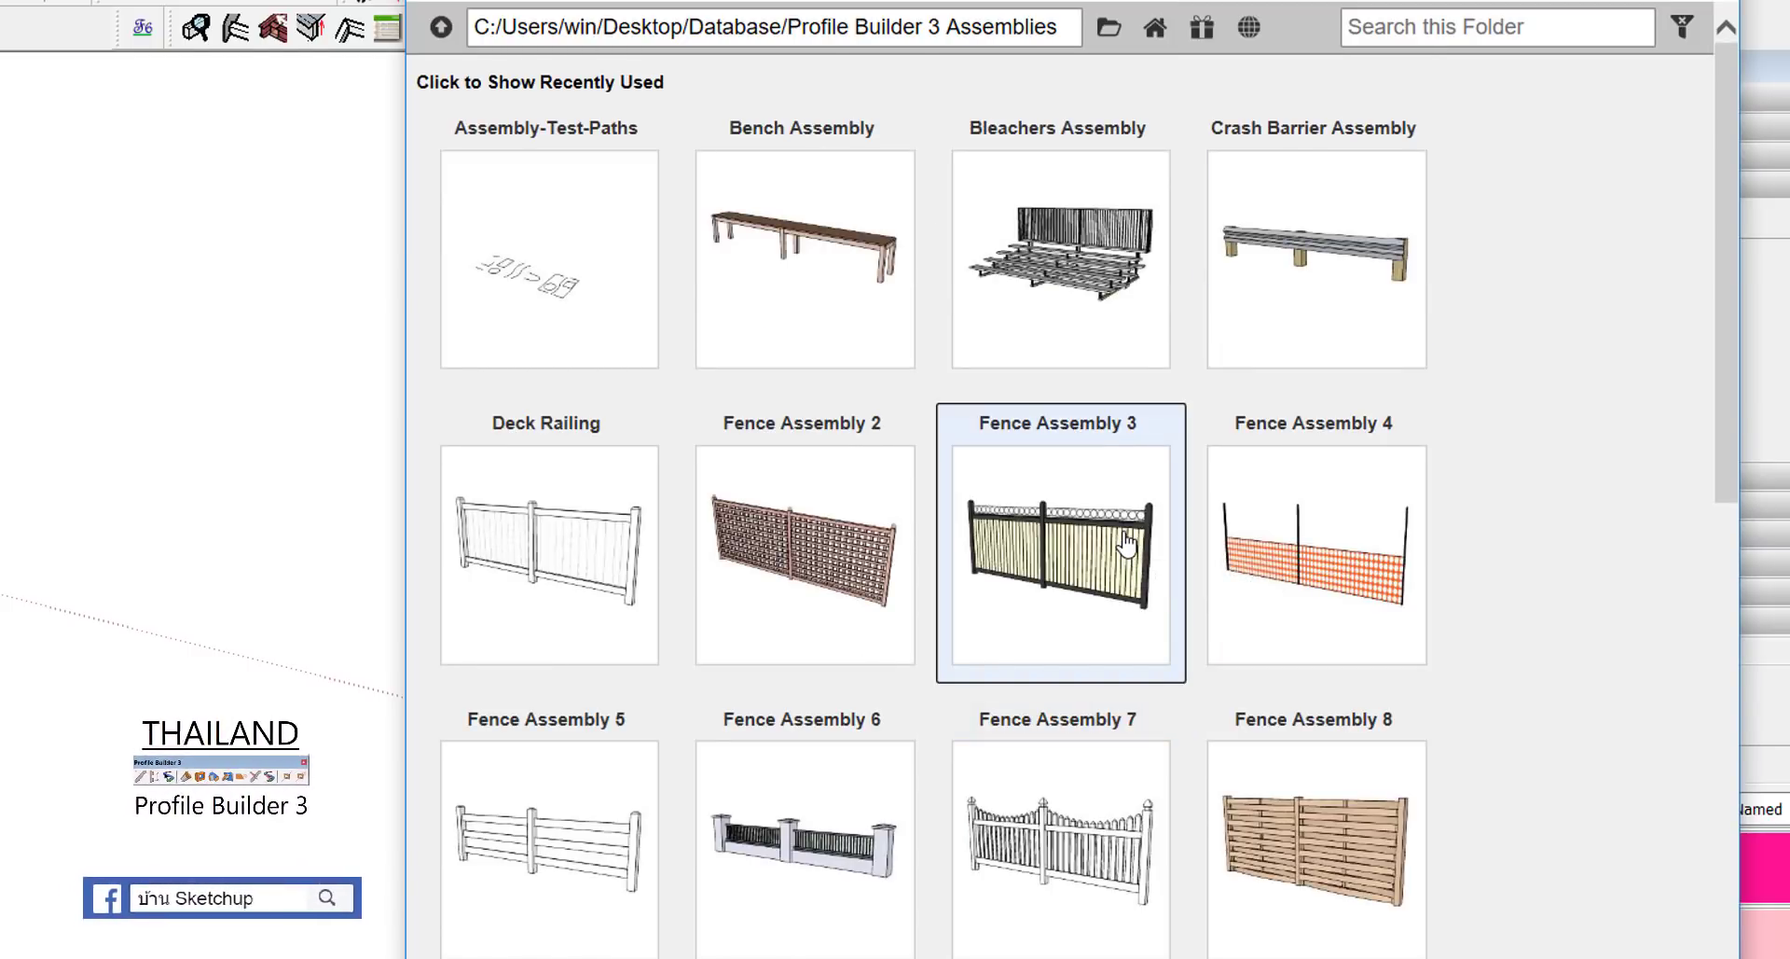
scroll(1128, 544, "down", 2)
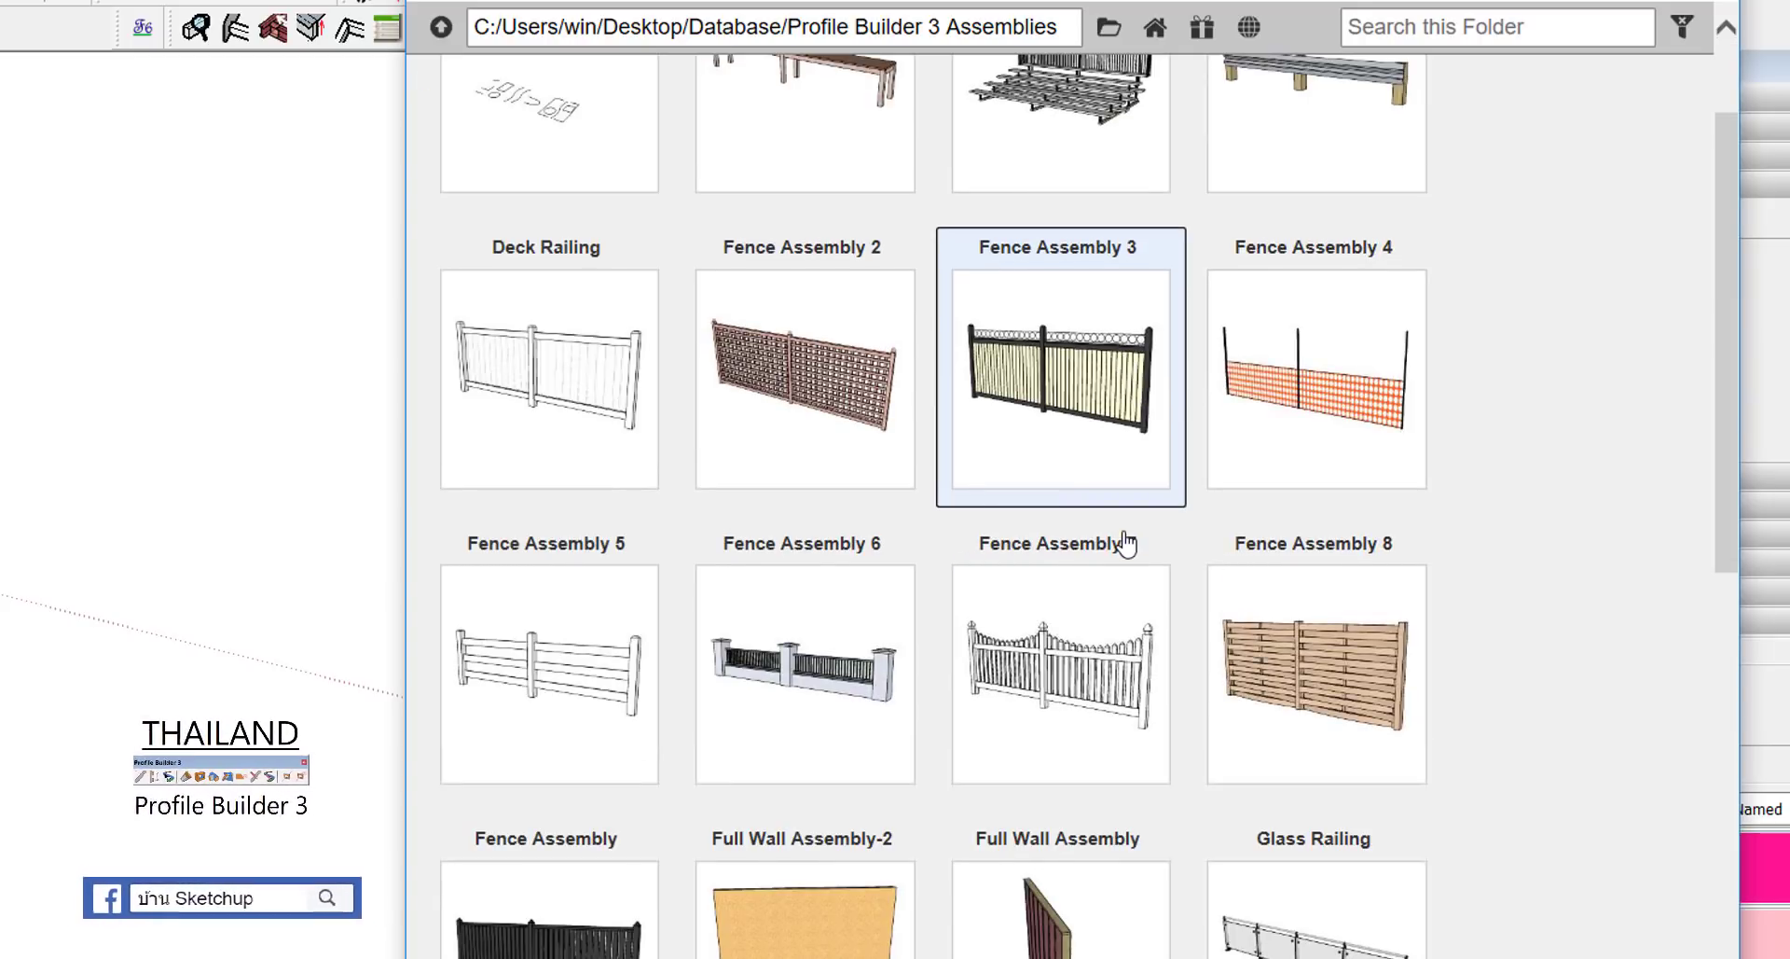
scroll(1403, 877, "down", 4)
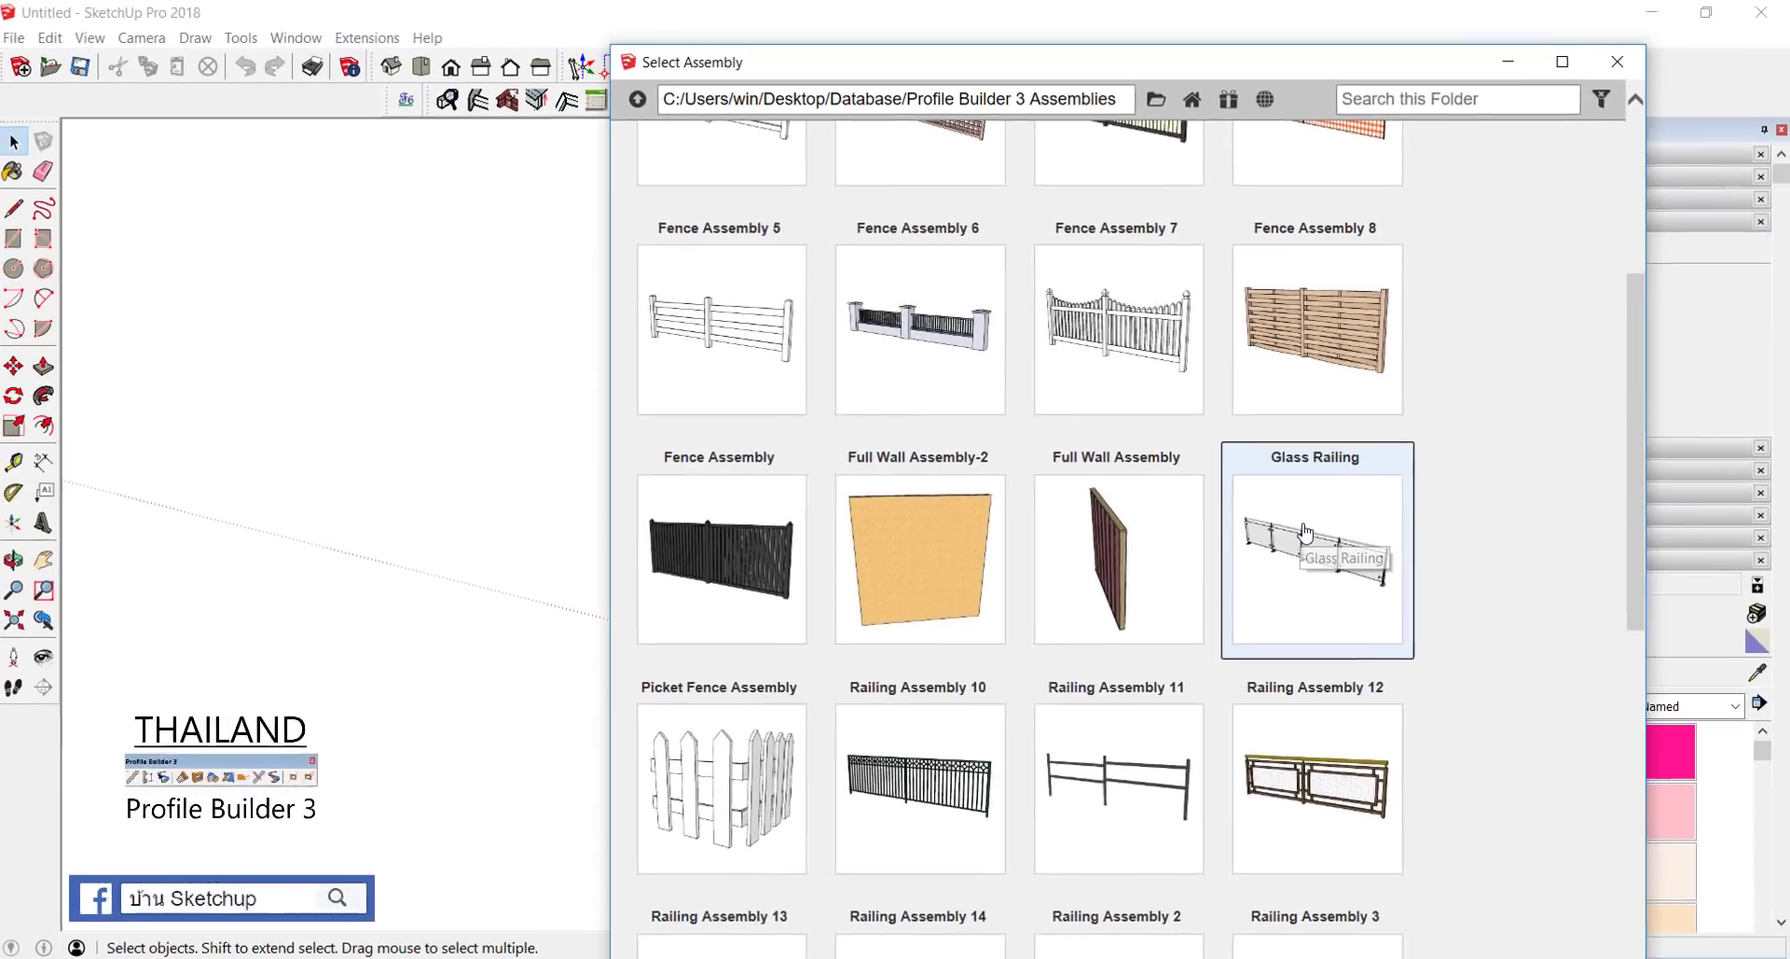
Step: Load the Glass Railing assembly and build a railing between two picked points
double_click(1302, 586)
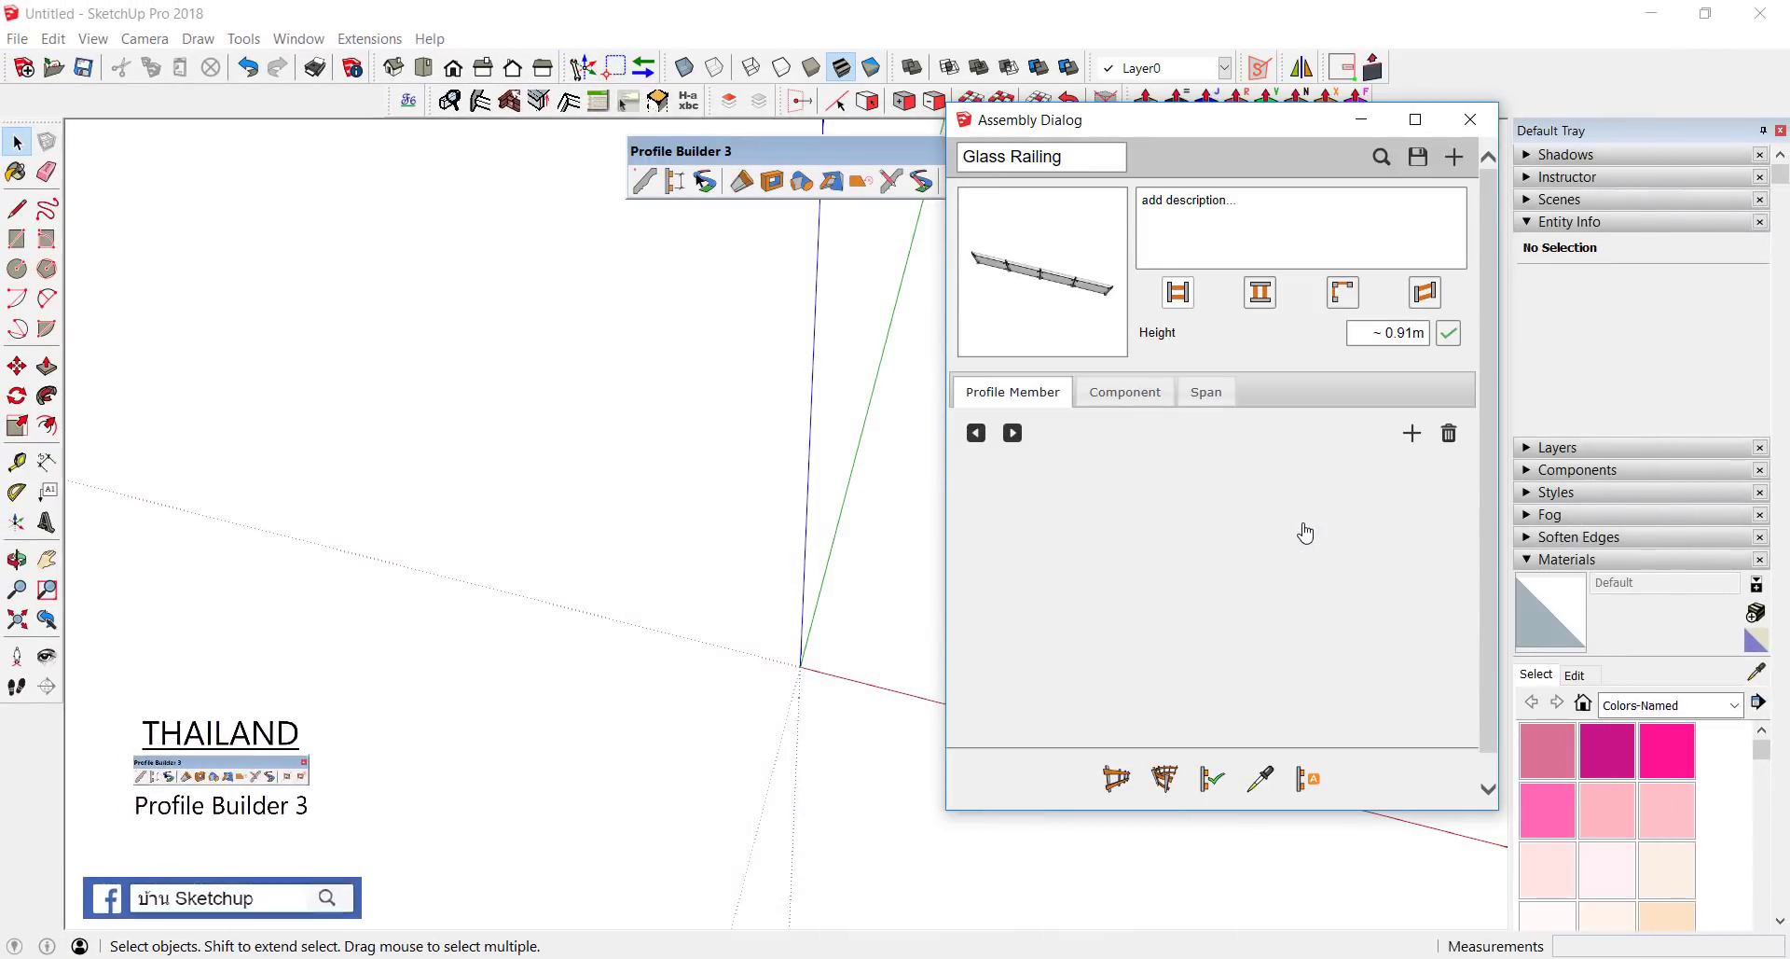
mouse_move(72, 532)
middle_mouse_down()
mouse_move(380, 563)
mouse_move(579, 516)
middle_mouse_up()
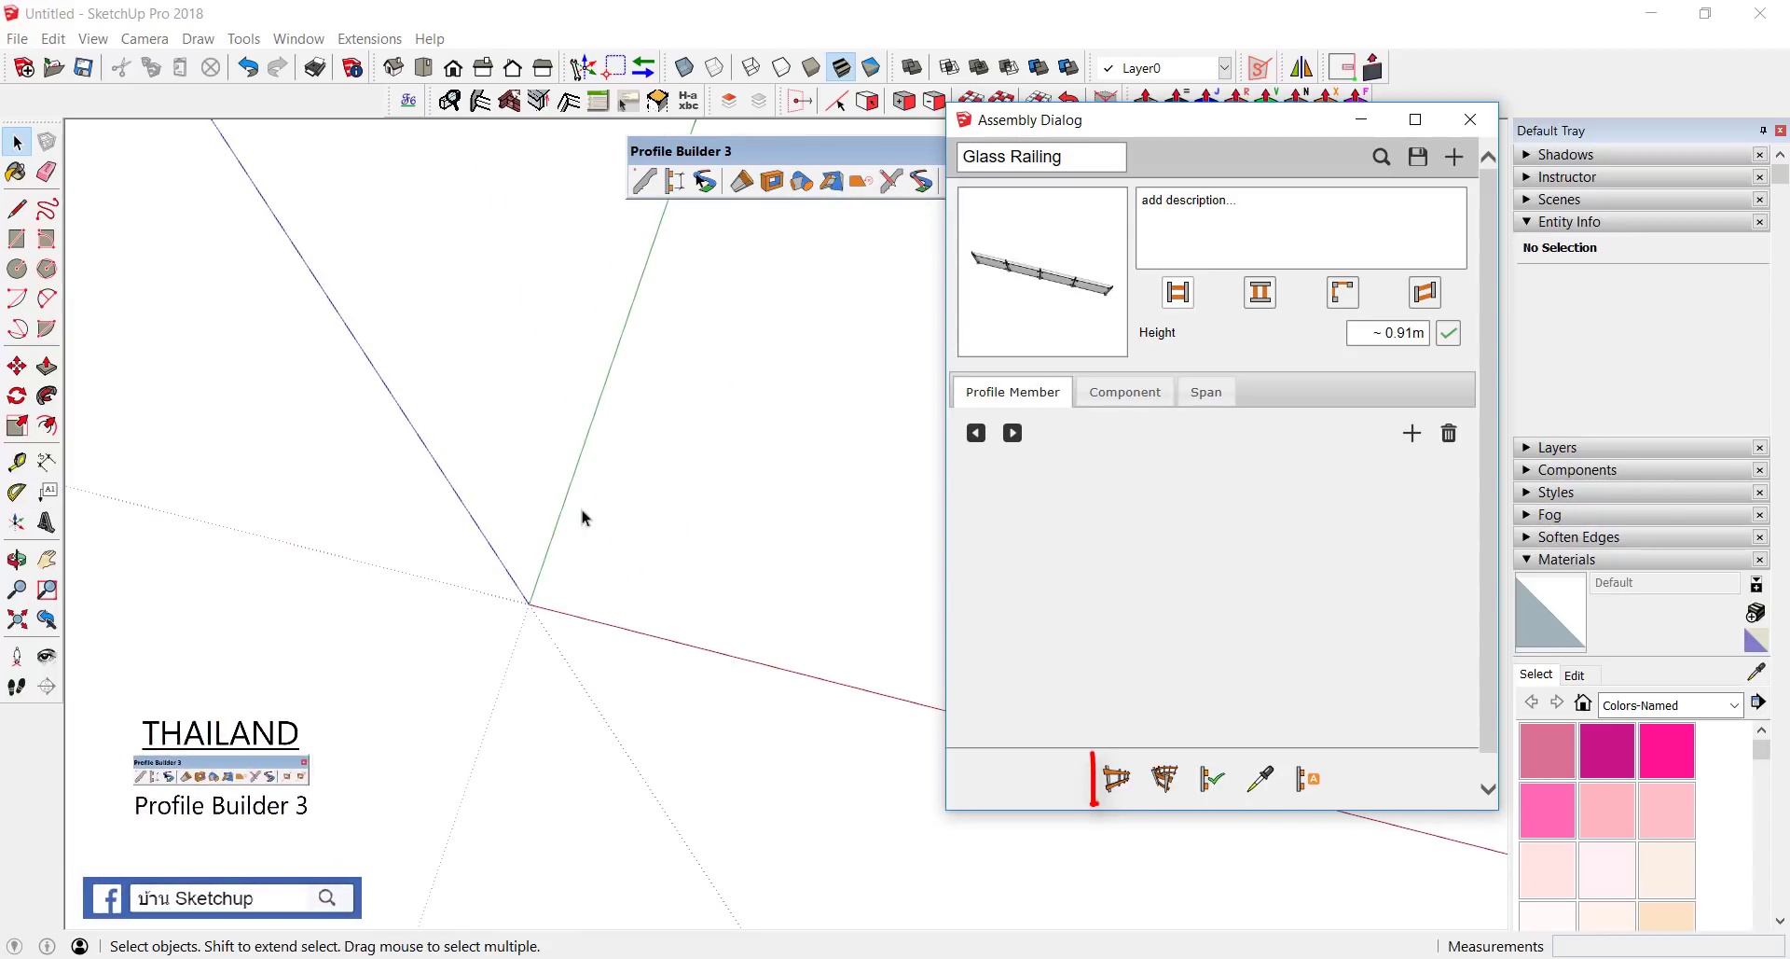
left_click(1109, 782)
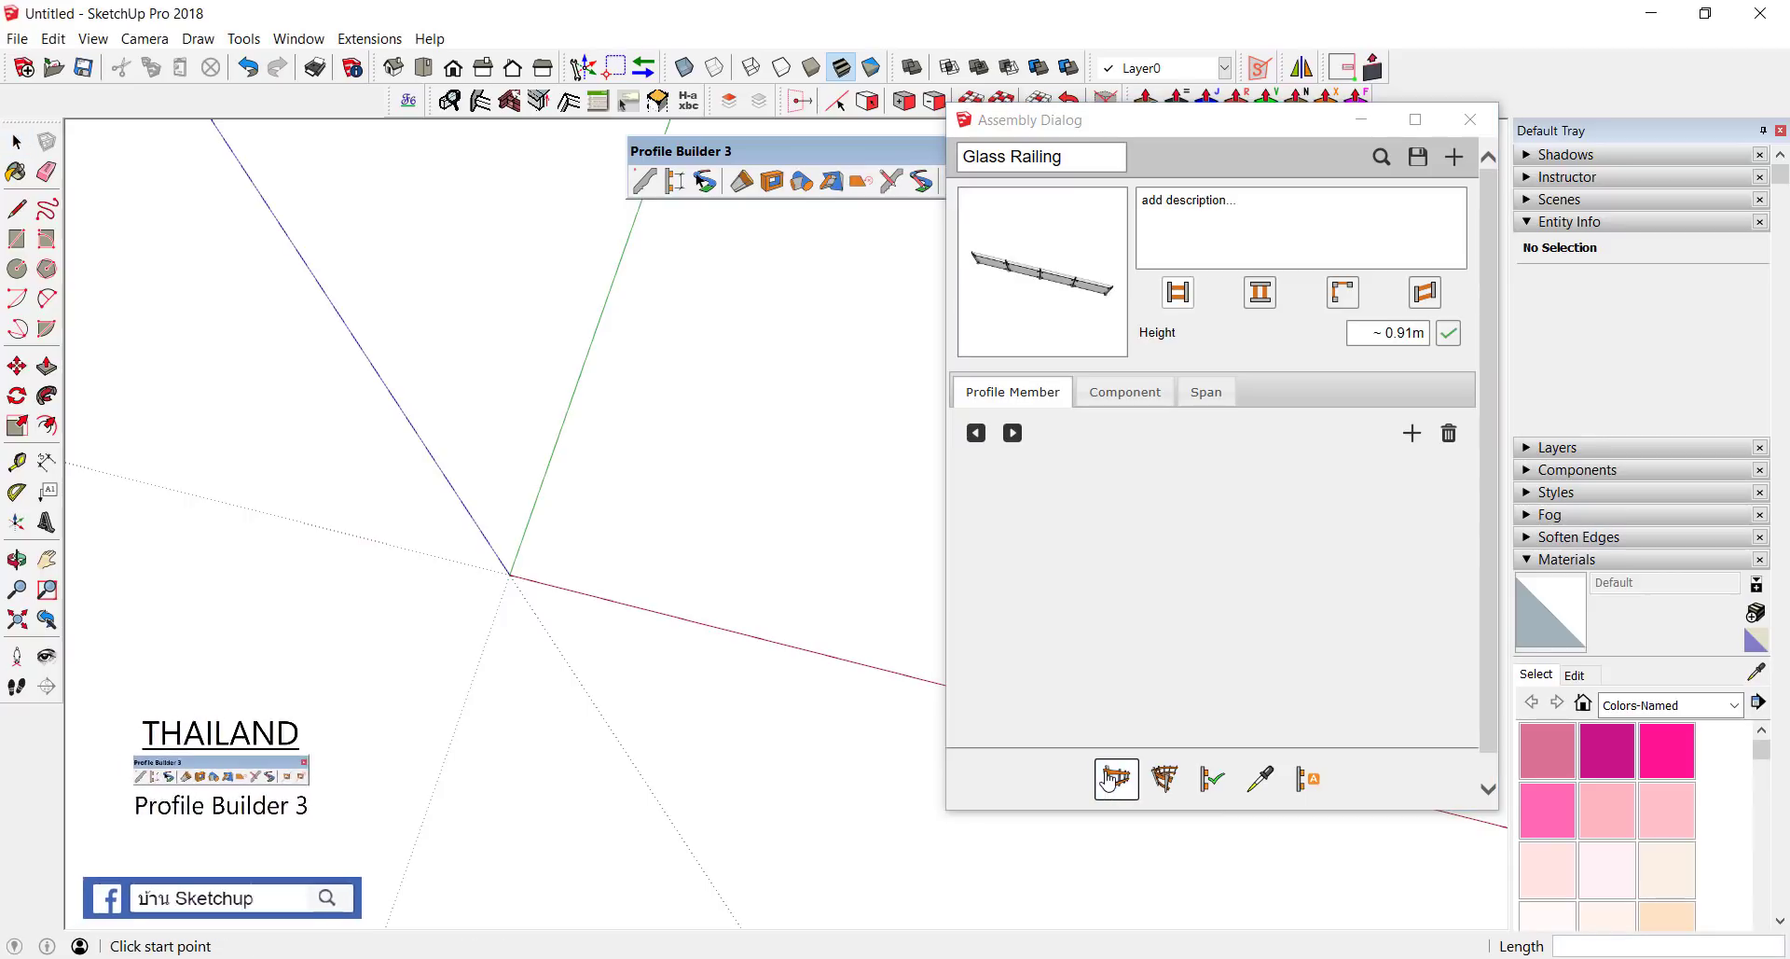
left_click(542, 547)
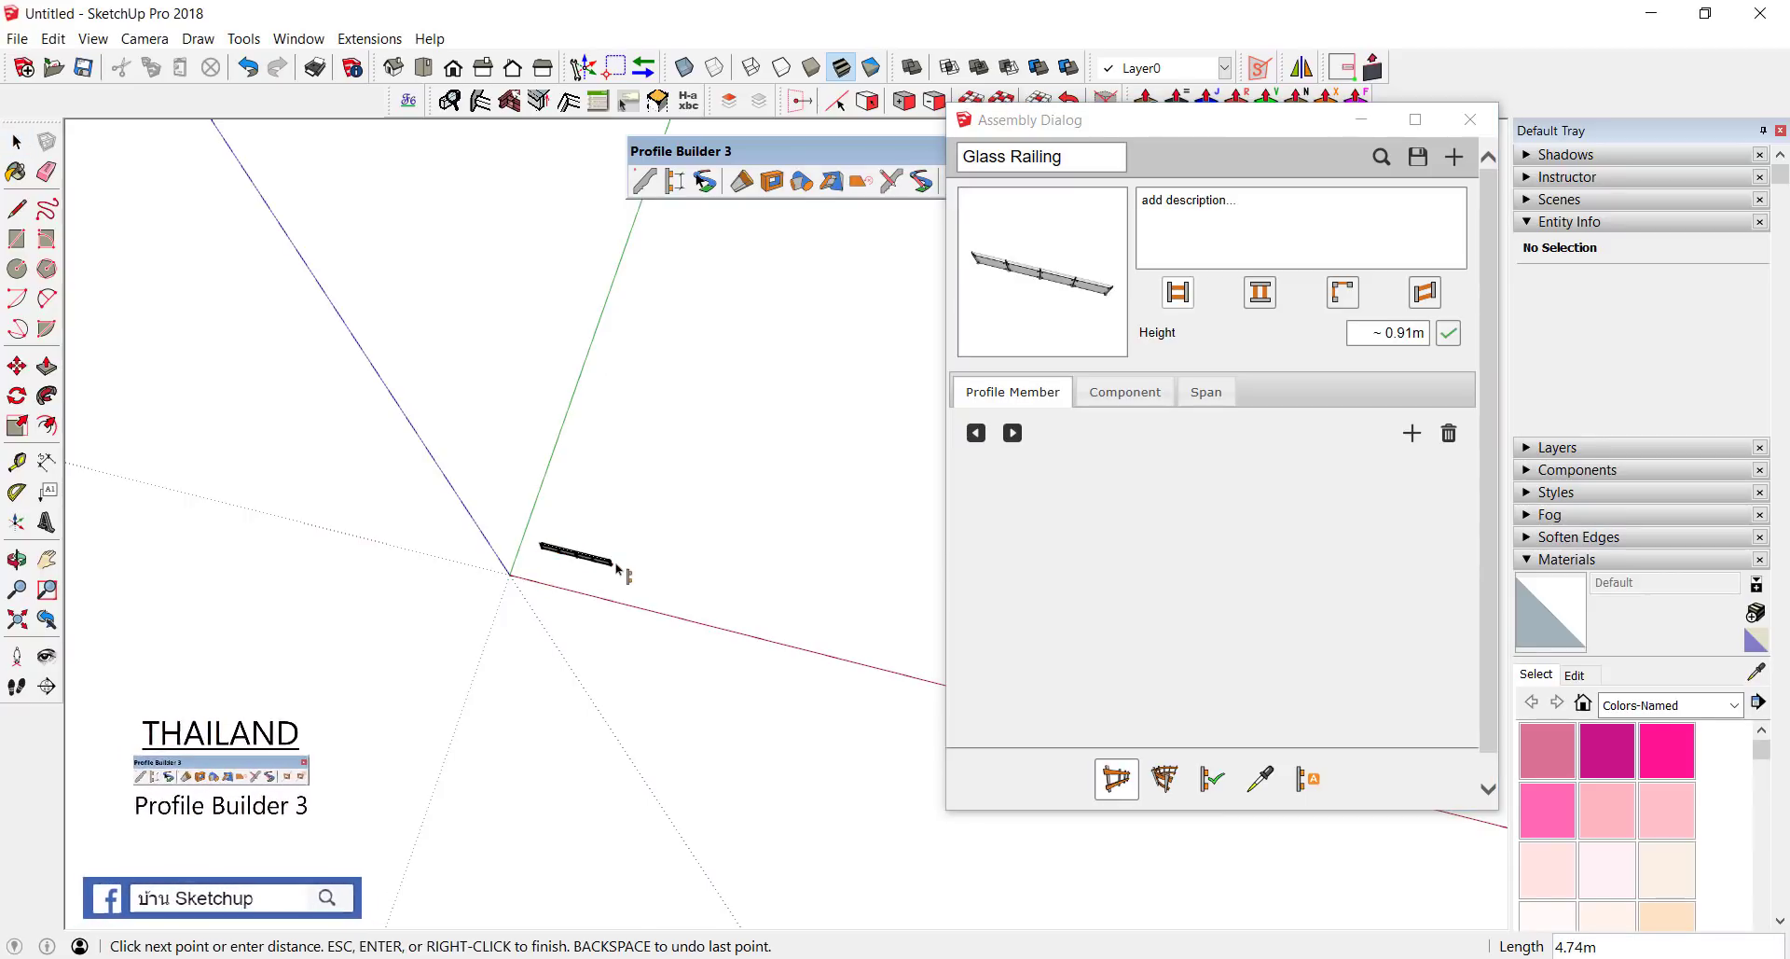
left_click(618, 566)
key("Return")
Step: Zoom in on the new railing and move the Assembly Dialog aside
mouse_move(583, 591)
middle_mouse_down()
mouse_move(512, 348)
mouse_move(623, 546)
middle_mouse_up()
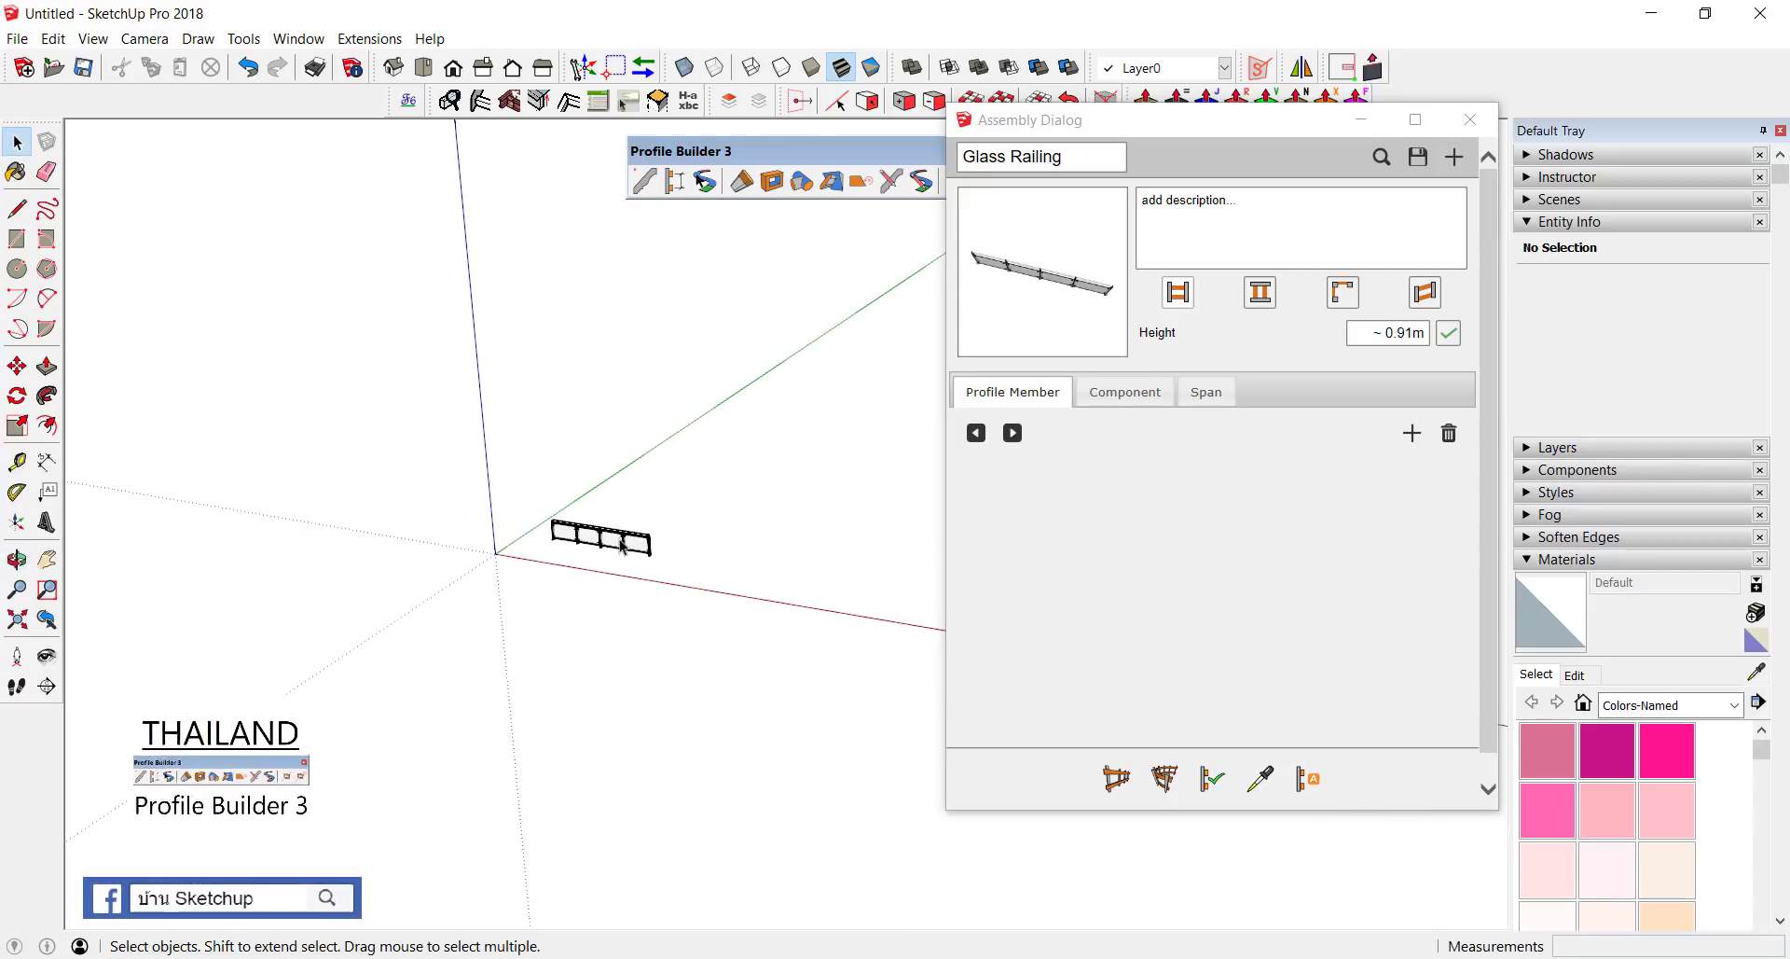
scroll(623, 547, "up", 2)
scroll(579, 527, "up", 3)
scroll(572, 523, "up", 3)
scroll(578, 513, "up", 2)
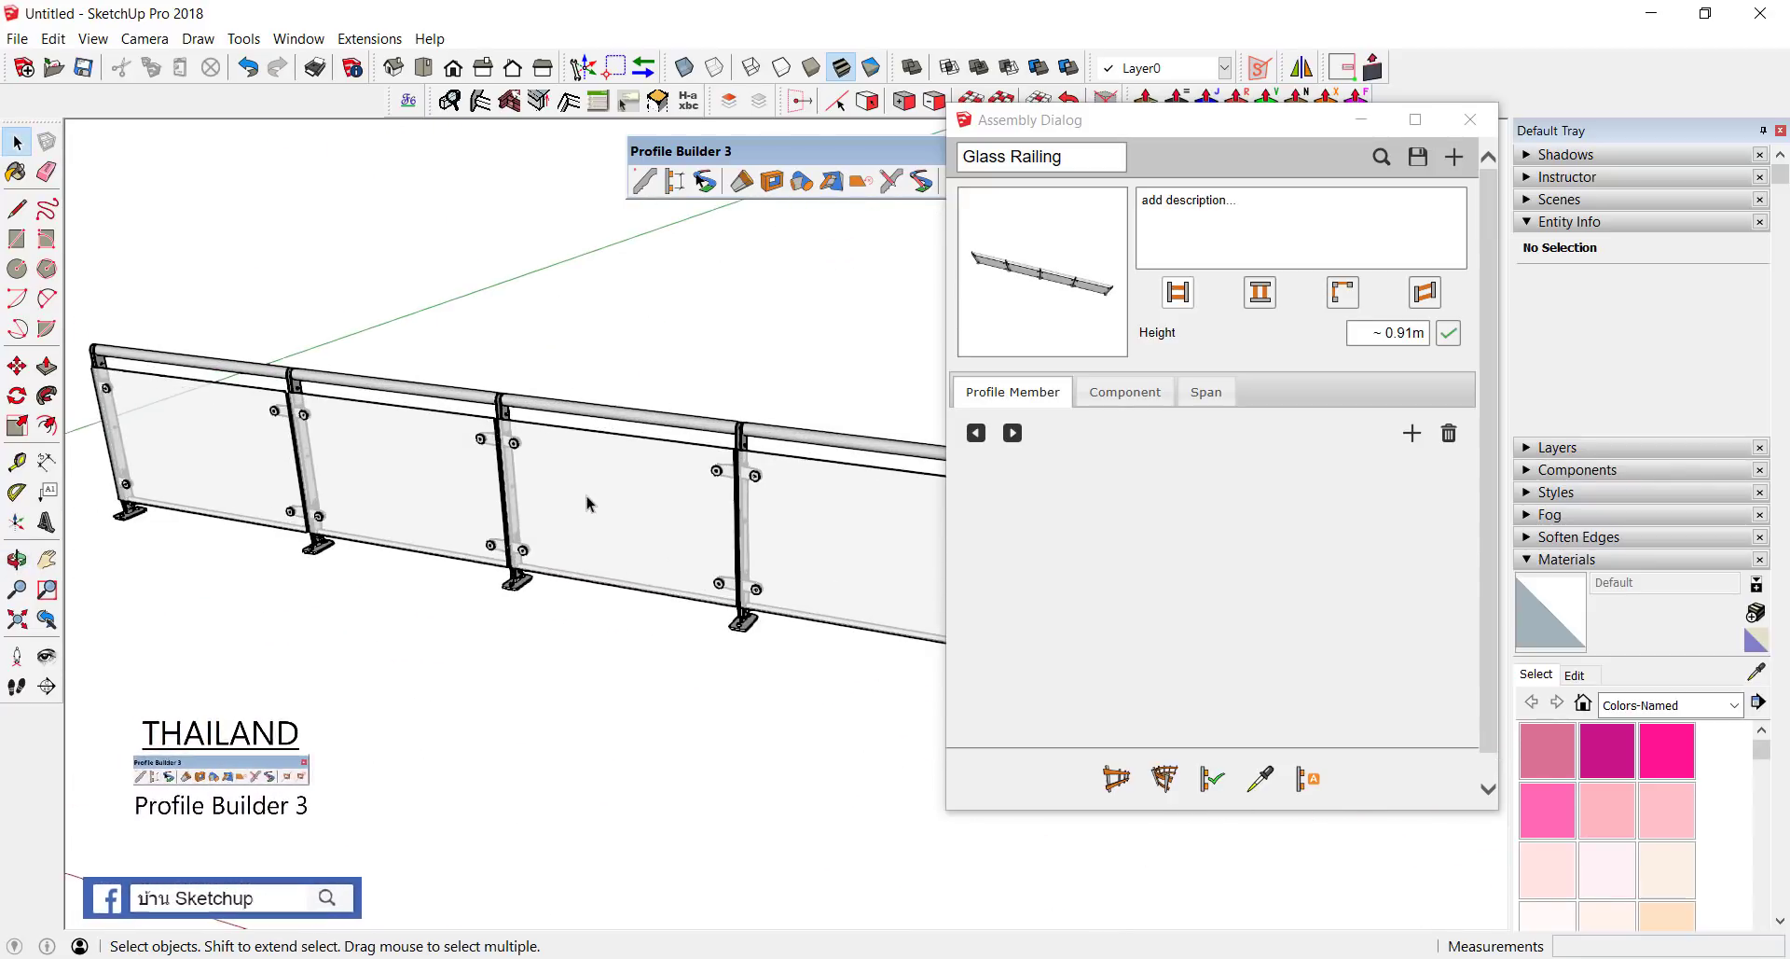
left_click_drag(1258, 141, 1515, 140)
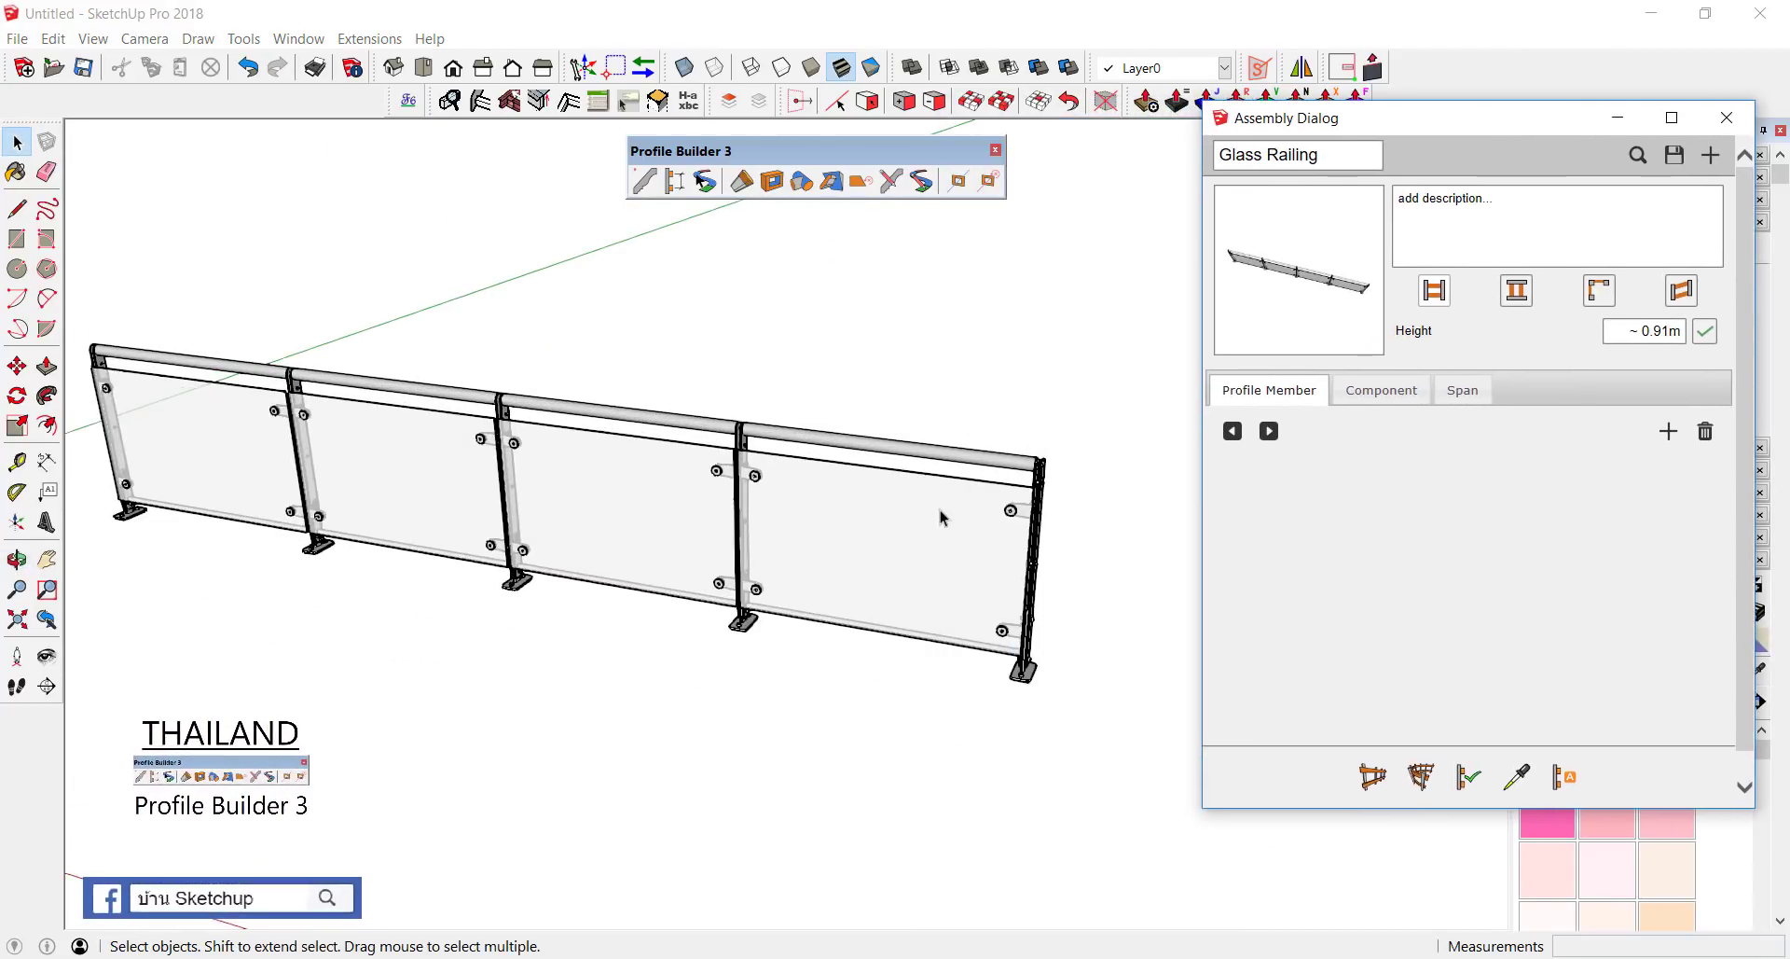
mouse_move(940, 511)
middle_mouse_down()
mouse_move(412, 512)
mouse_move(432, 528)
mouse_move(919, 503)
mouse_move(892, 473)
mouse_move(930, 501)
middle_mouse_up()
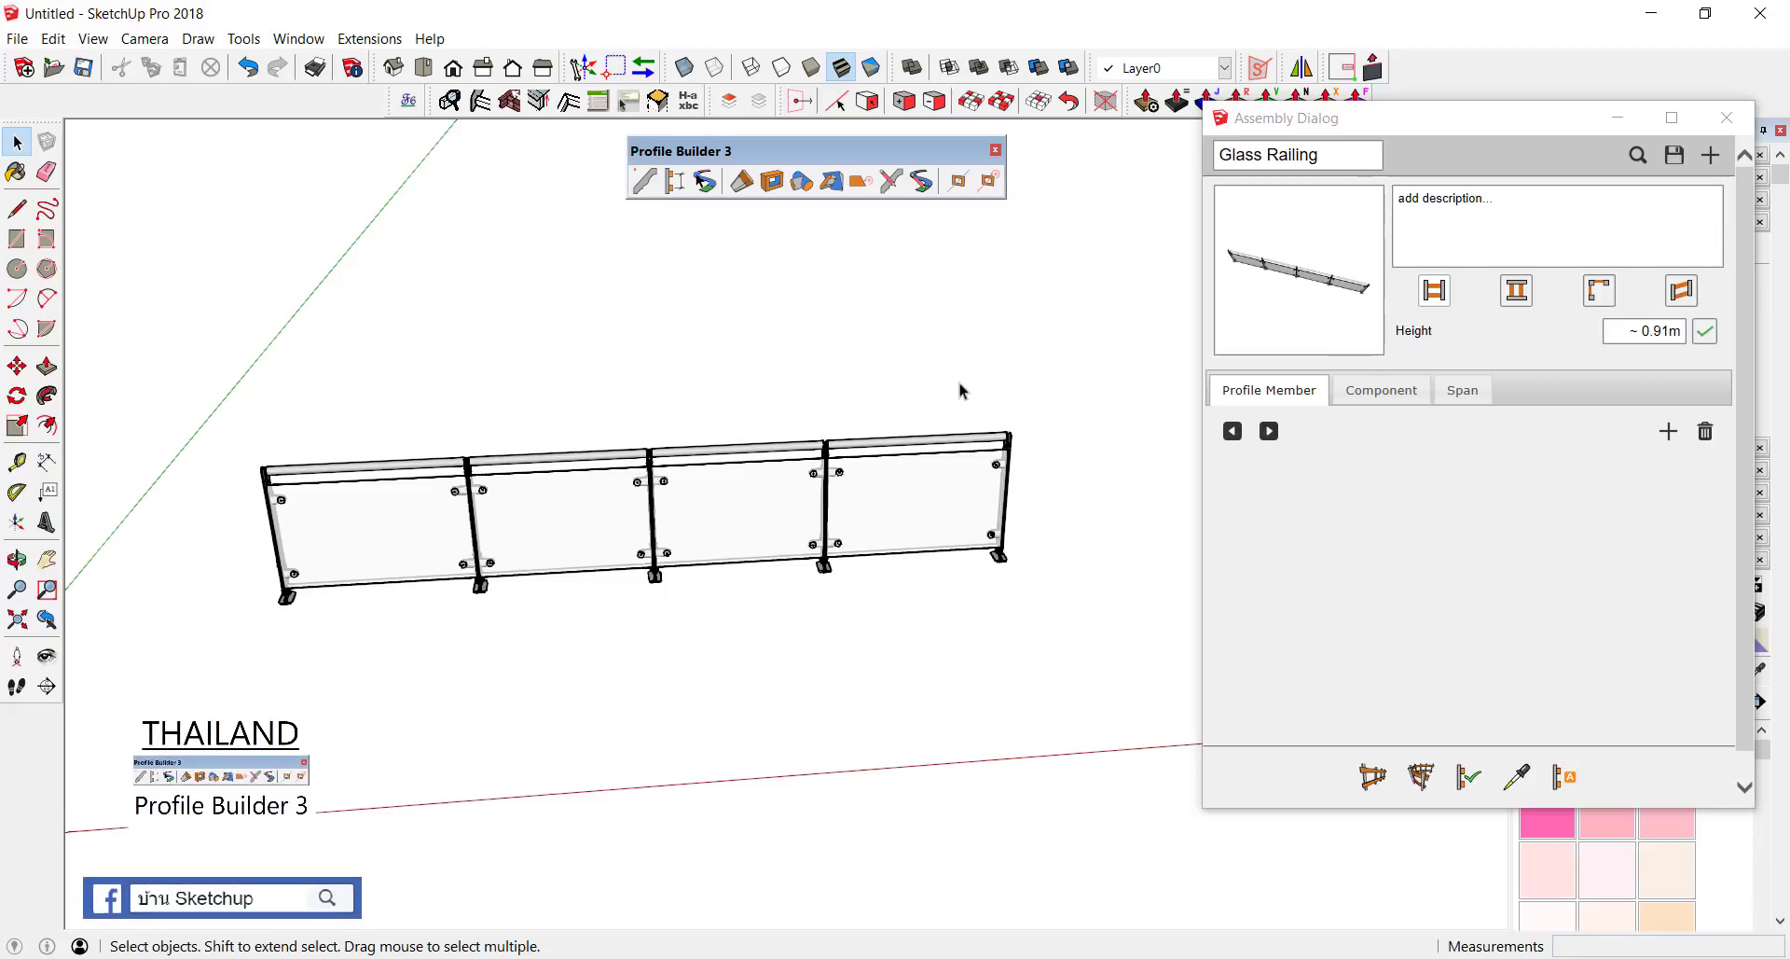
Step: Close the Assembly Dialog and explode the railing into separate pieces
left_click(1718, 123)
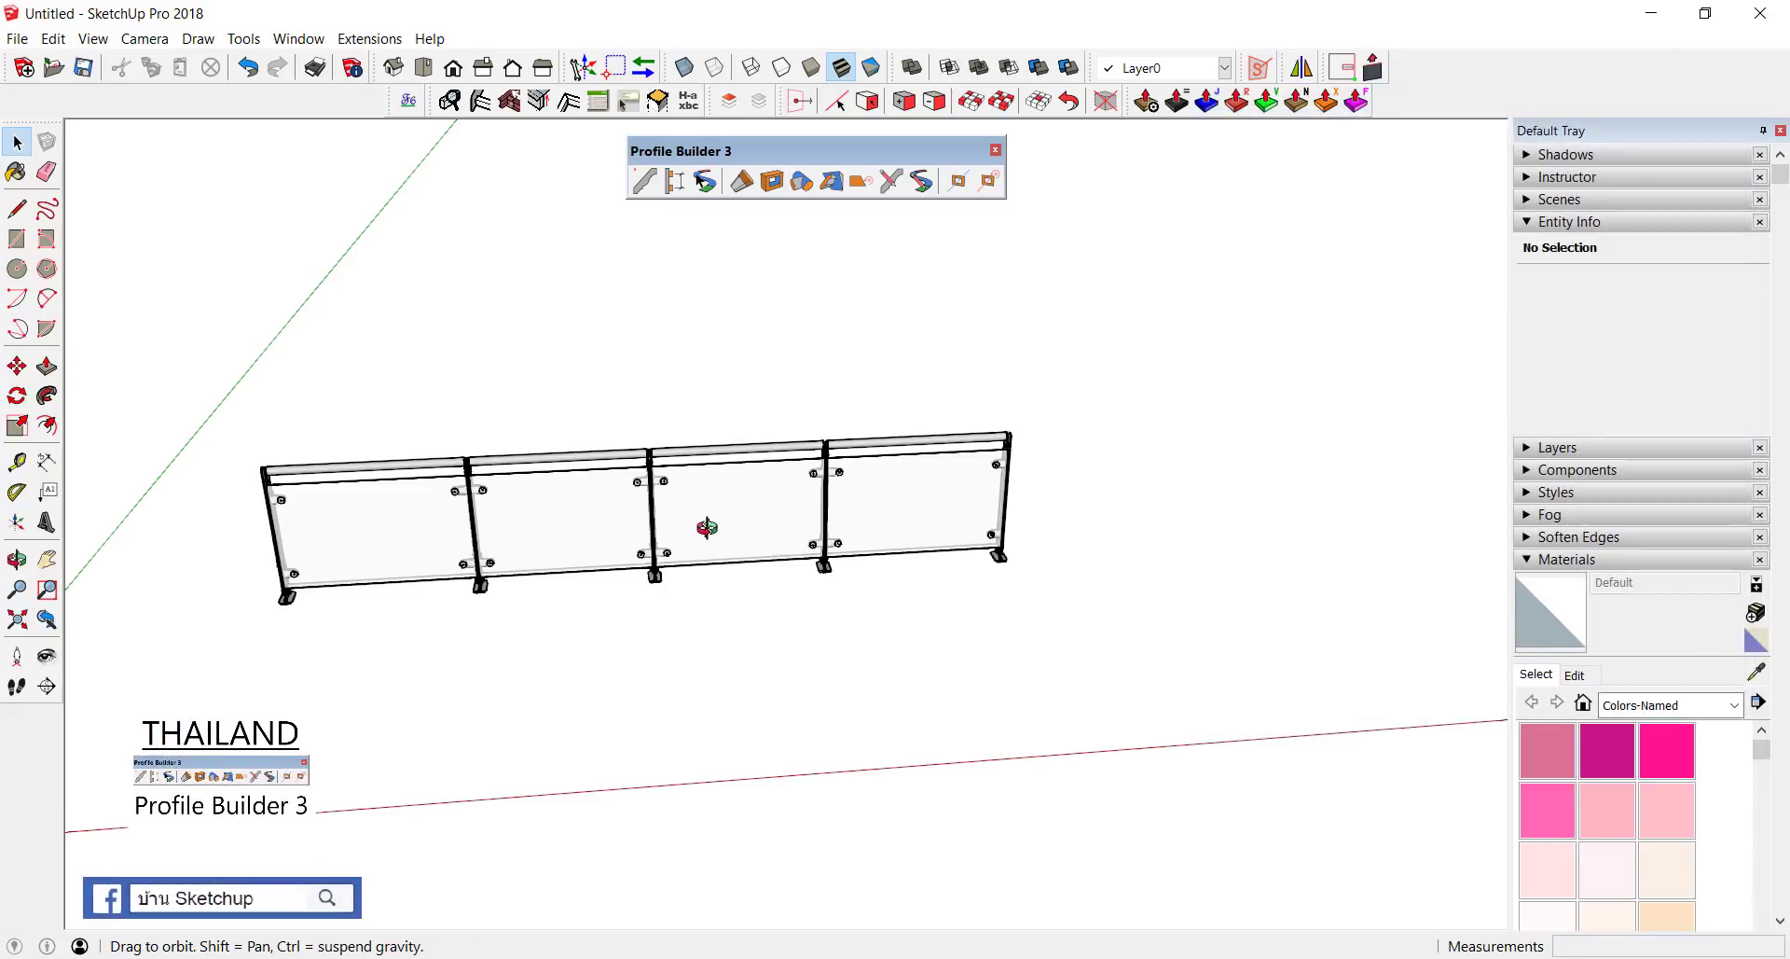
middle_click_drag(700, 520, 699, 451)
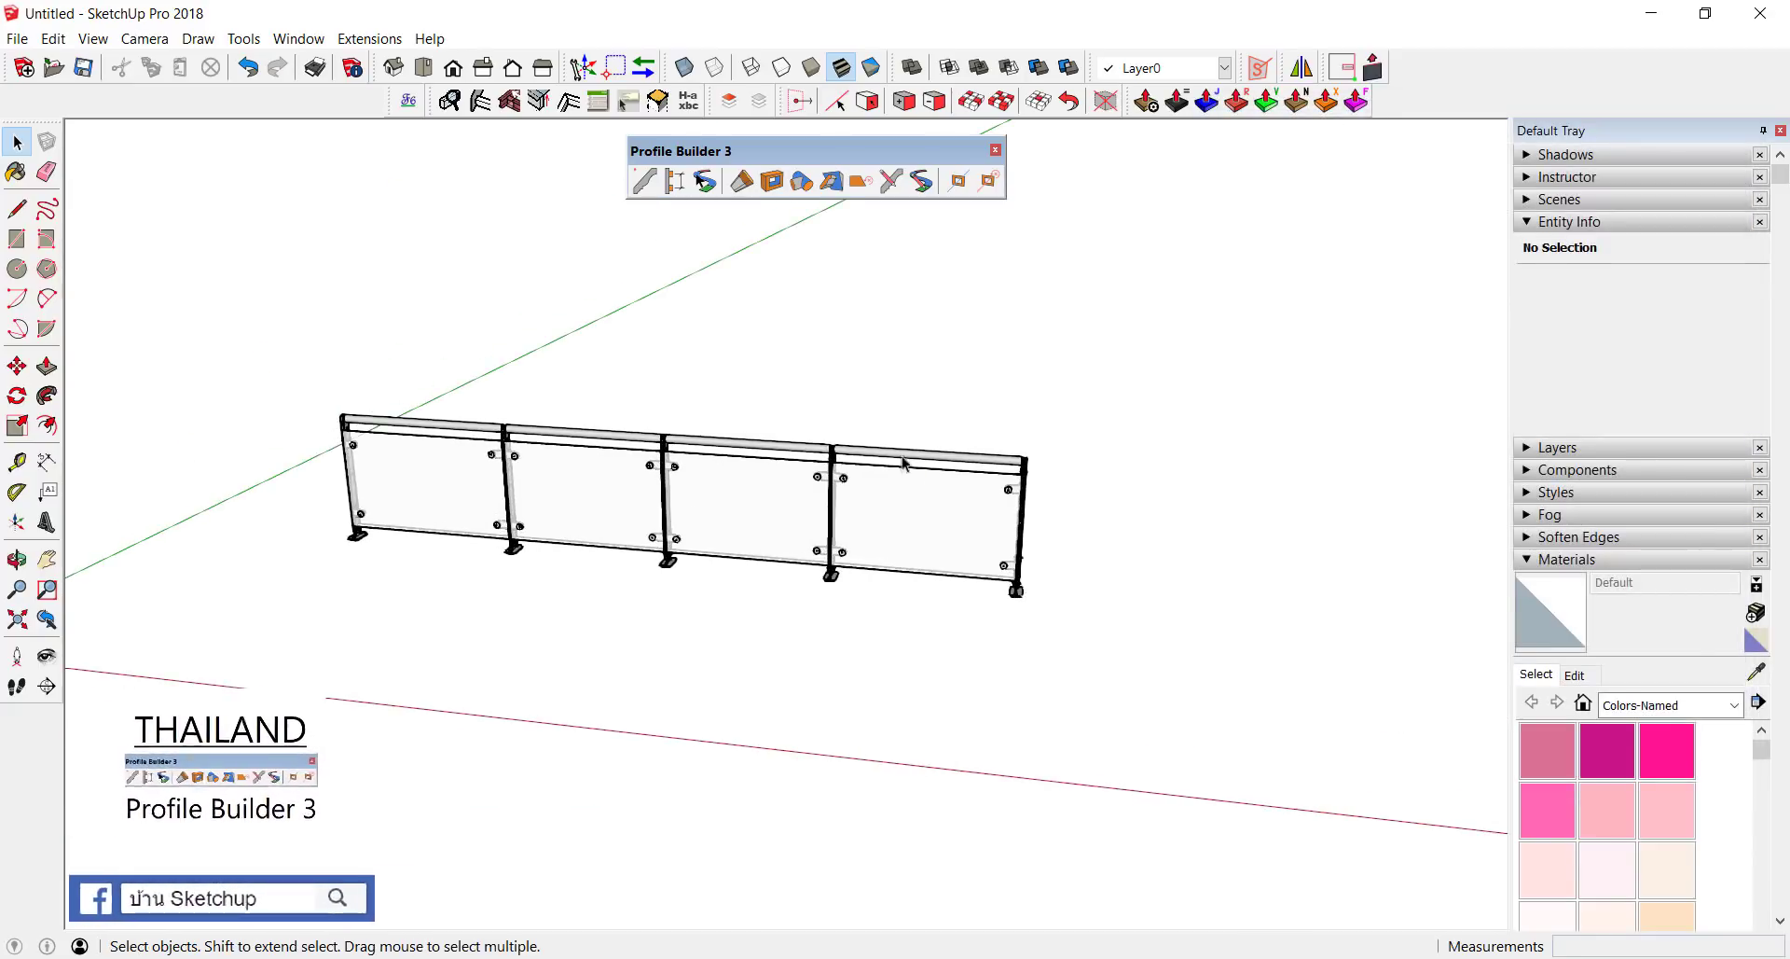
right_click(713, 451)
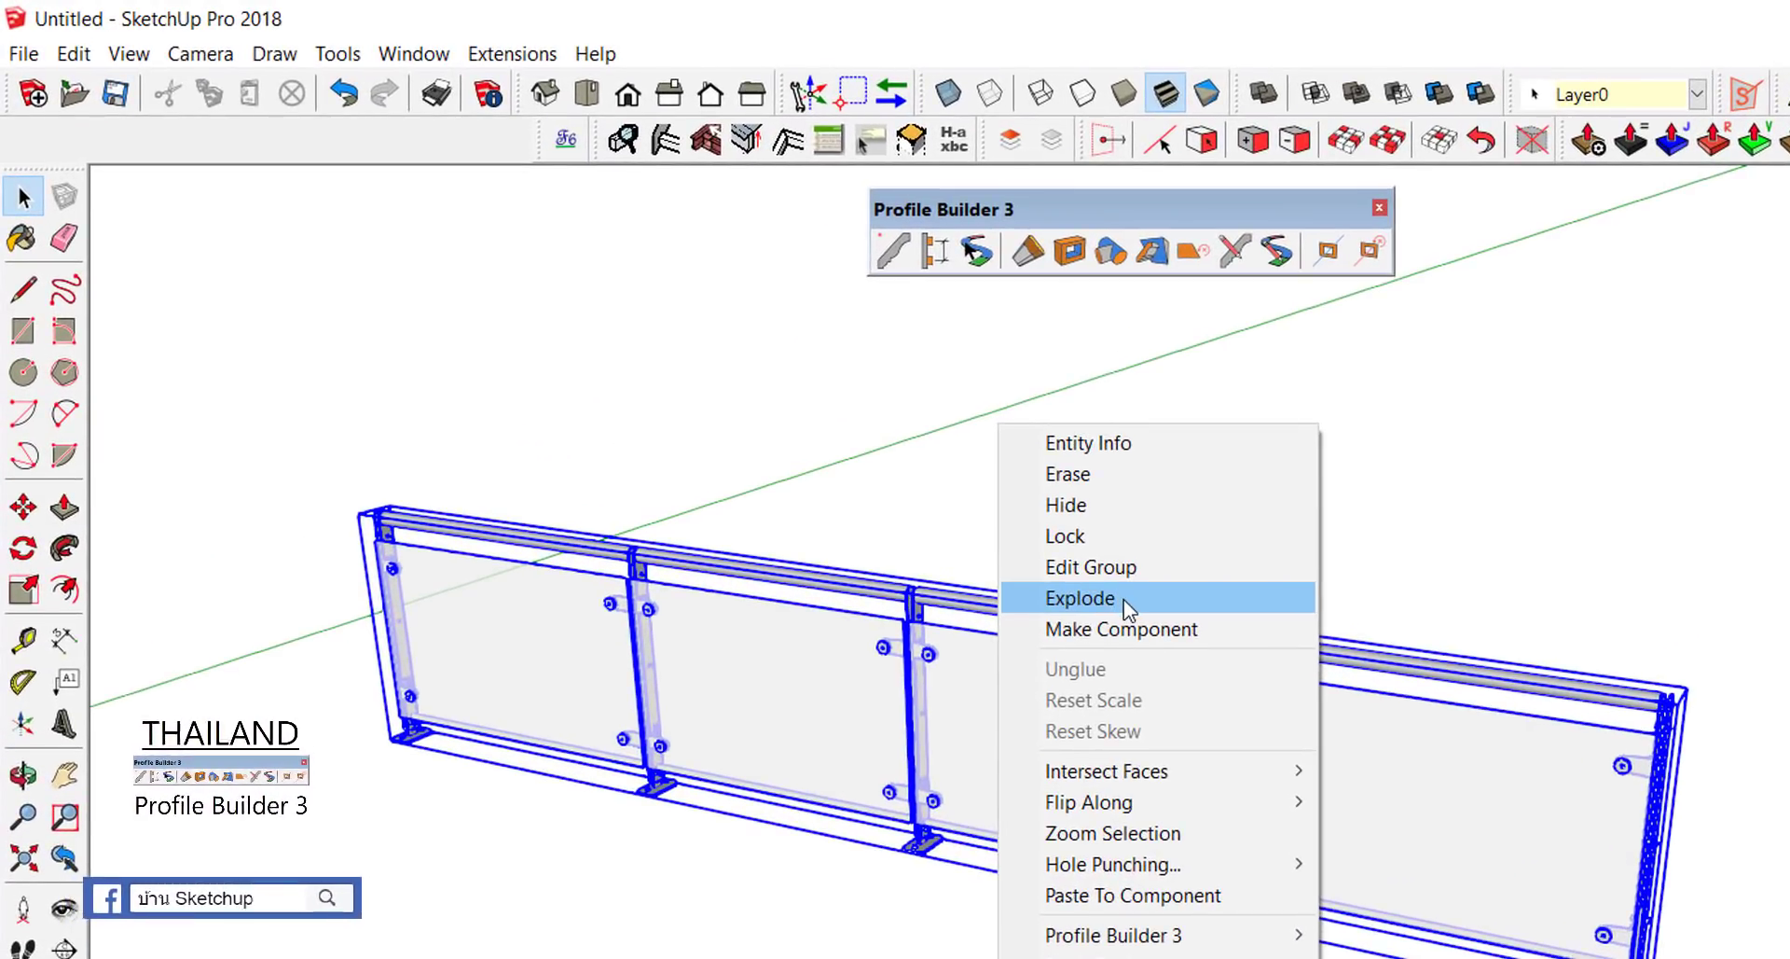
left_click(1129, 602)
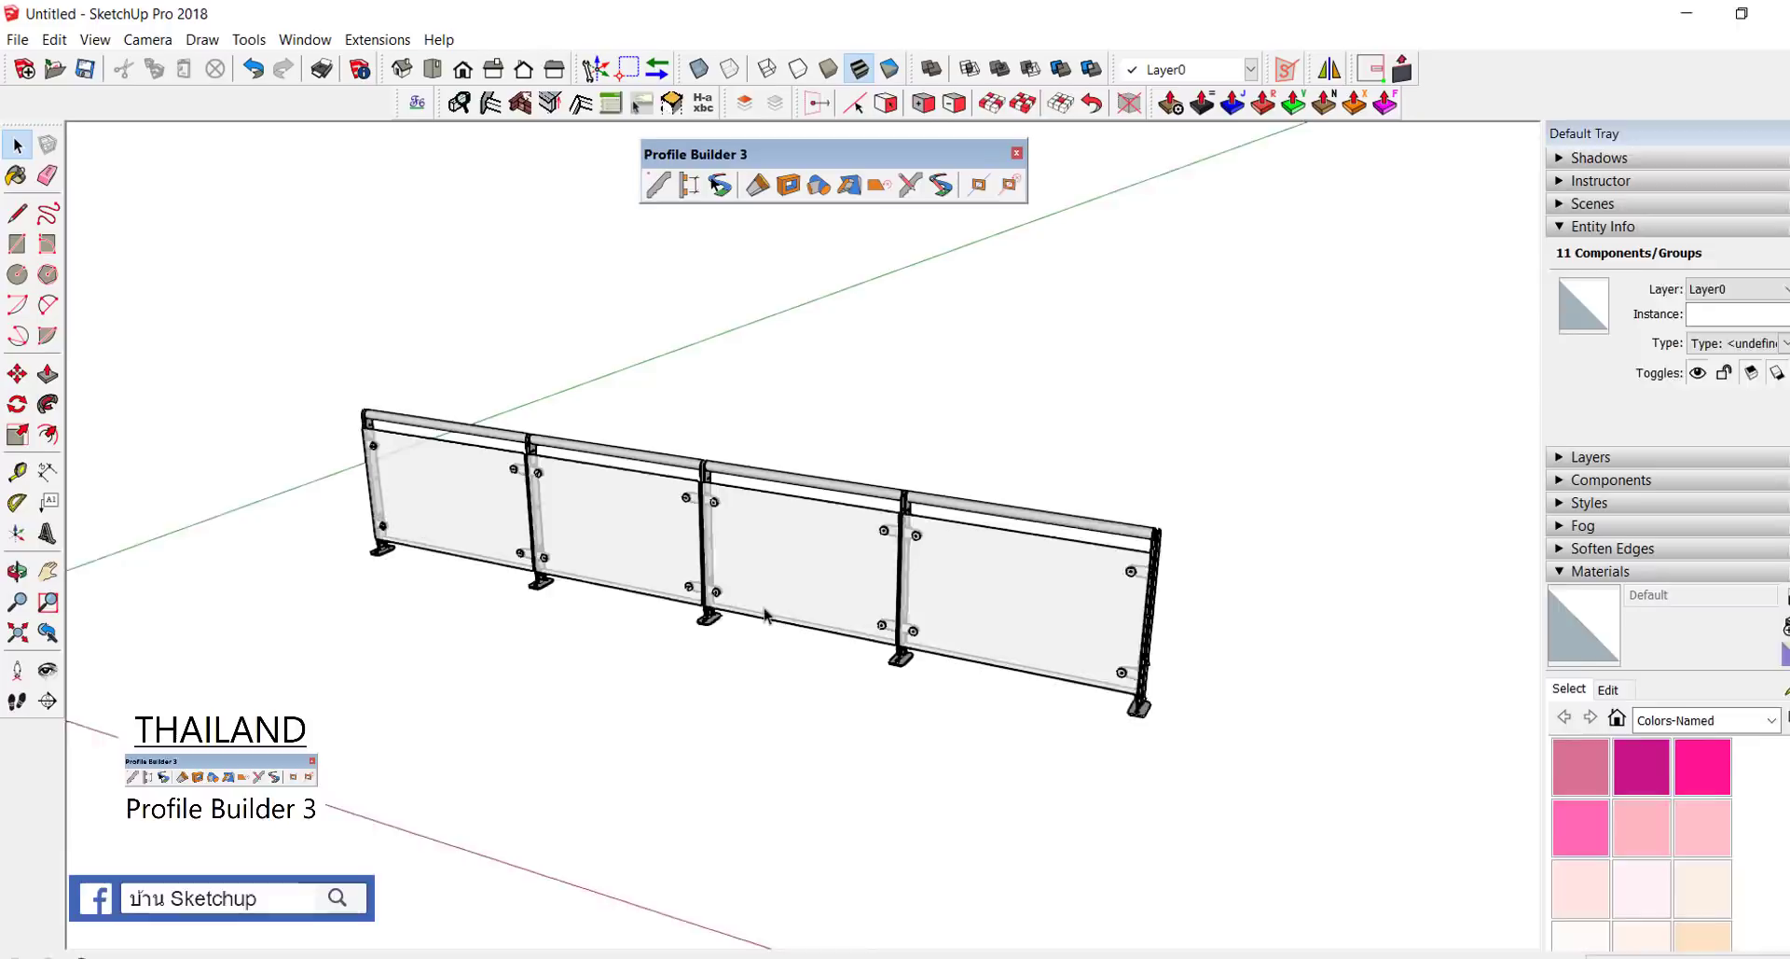
Step: Inspect the exploded pieces by selecting the glass panels and the top rail
left_click(764, 615)
scroll(336, 507, "up", 3)
scroll(435, 541, "up", 3)
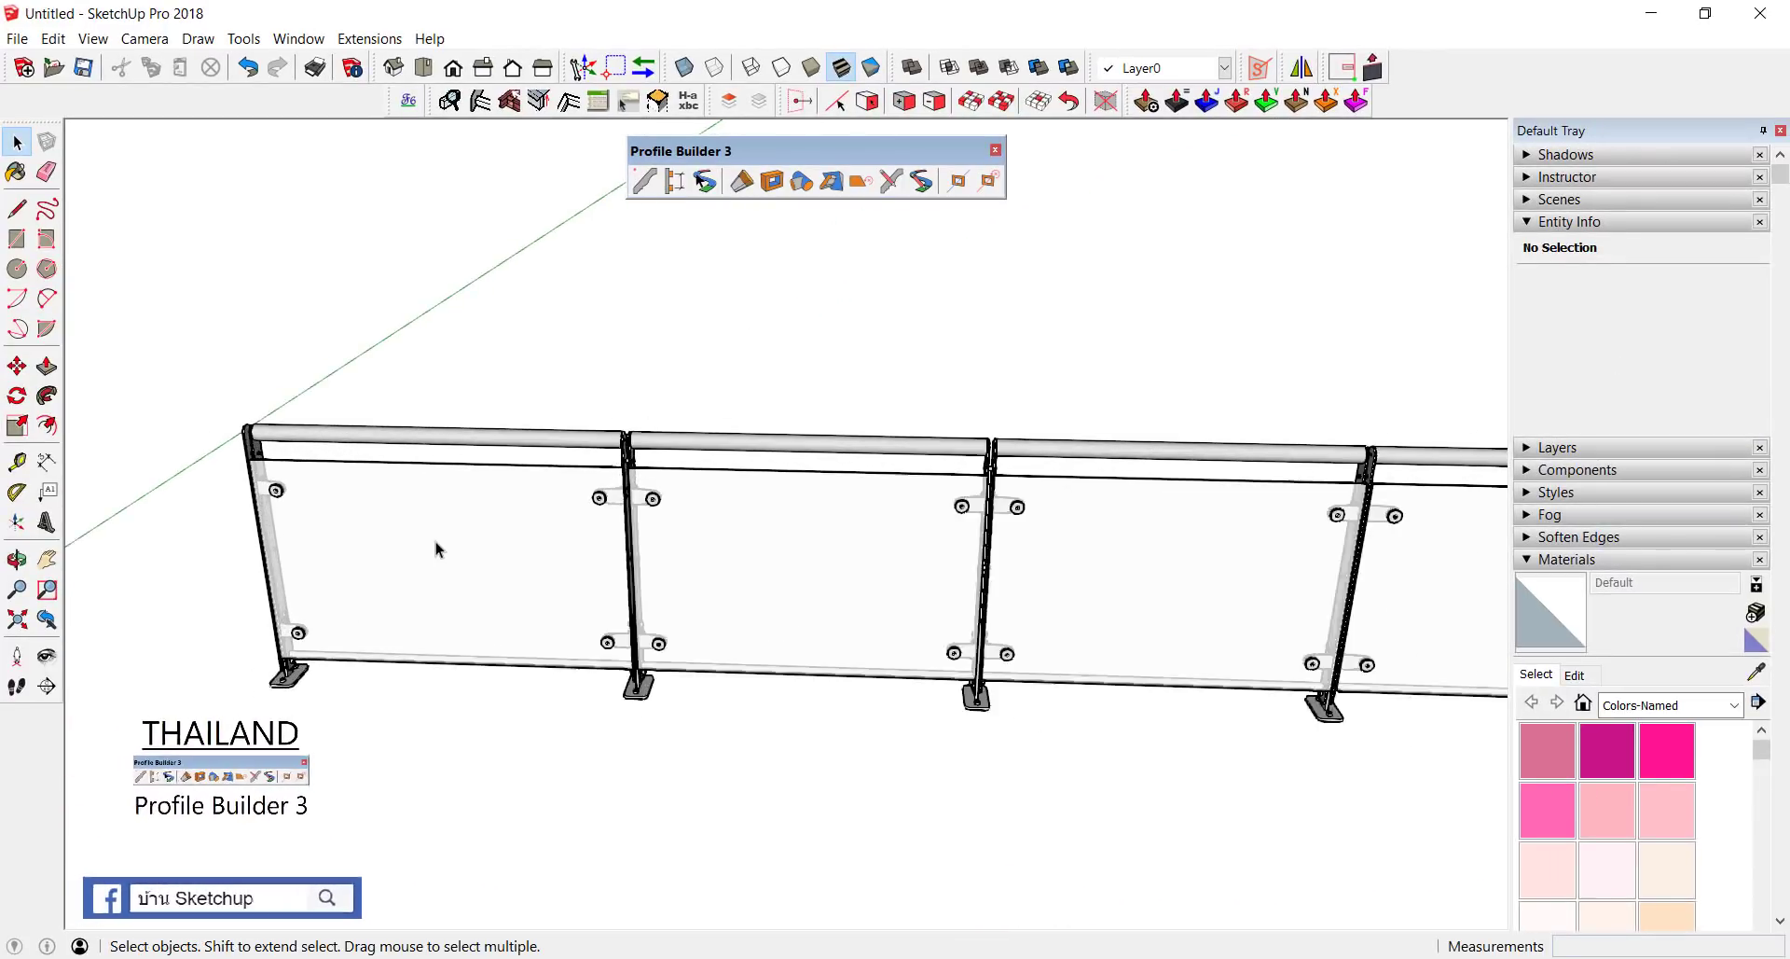
left_click(435, 548)
left_click(567, 515)
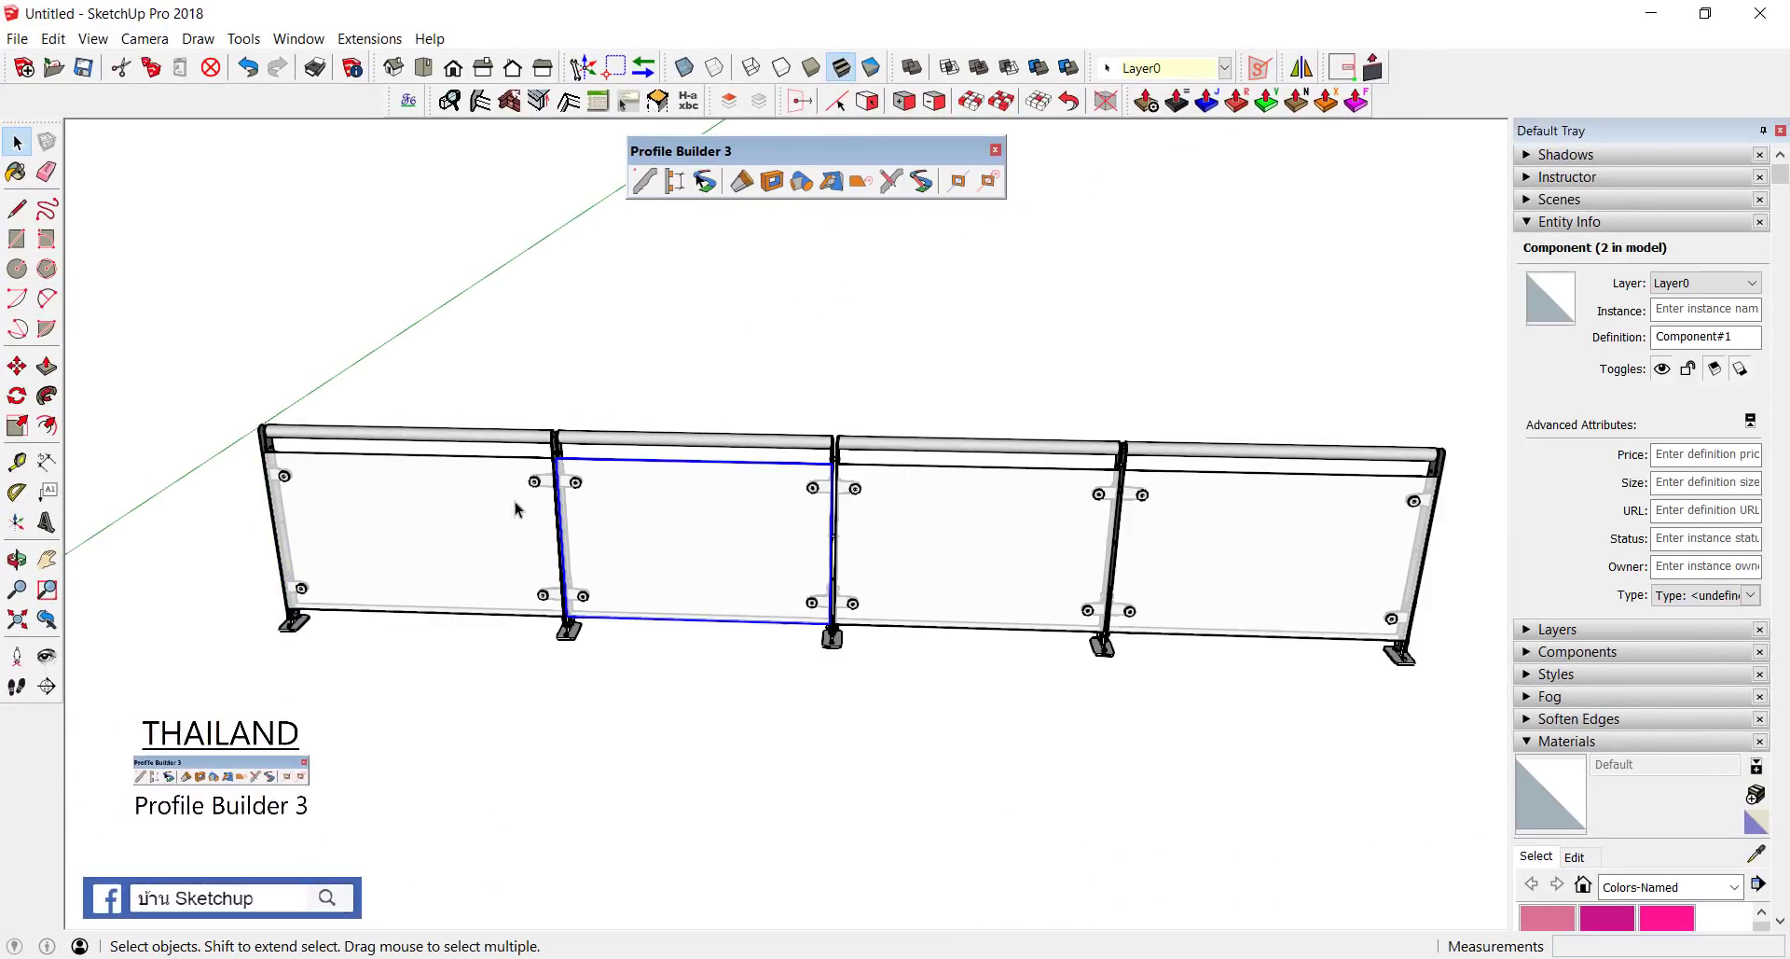
scroll(619, 456, "up", 1)
left_click(619, 453)
left_click(580, 559)
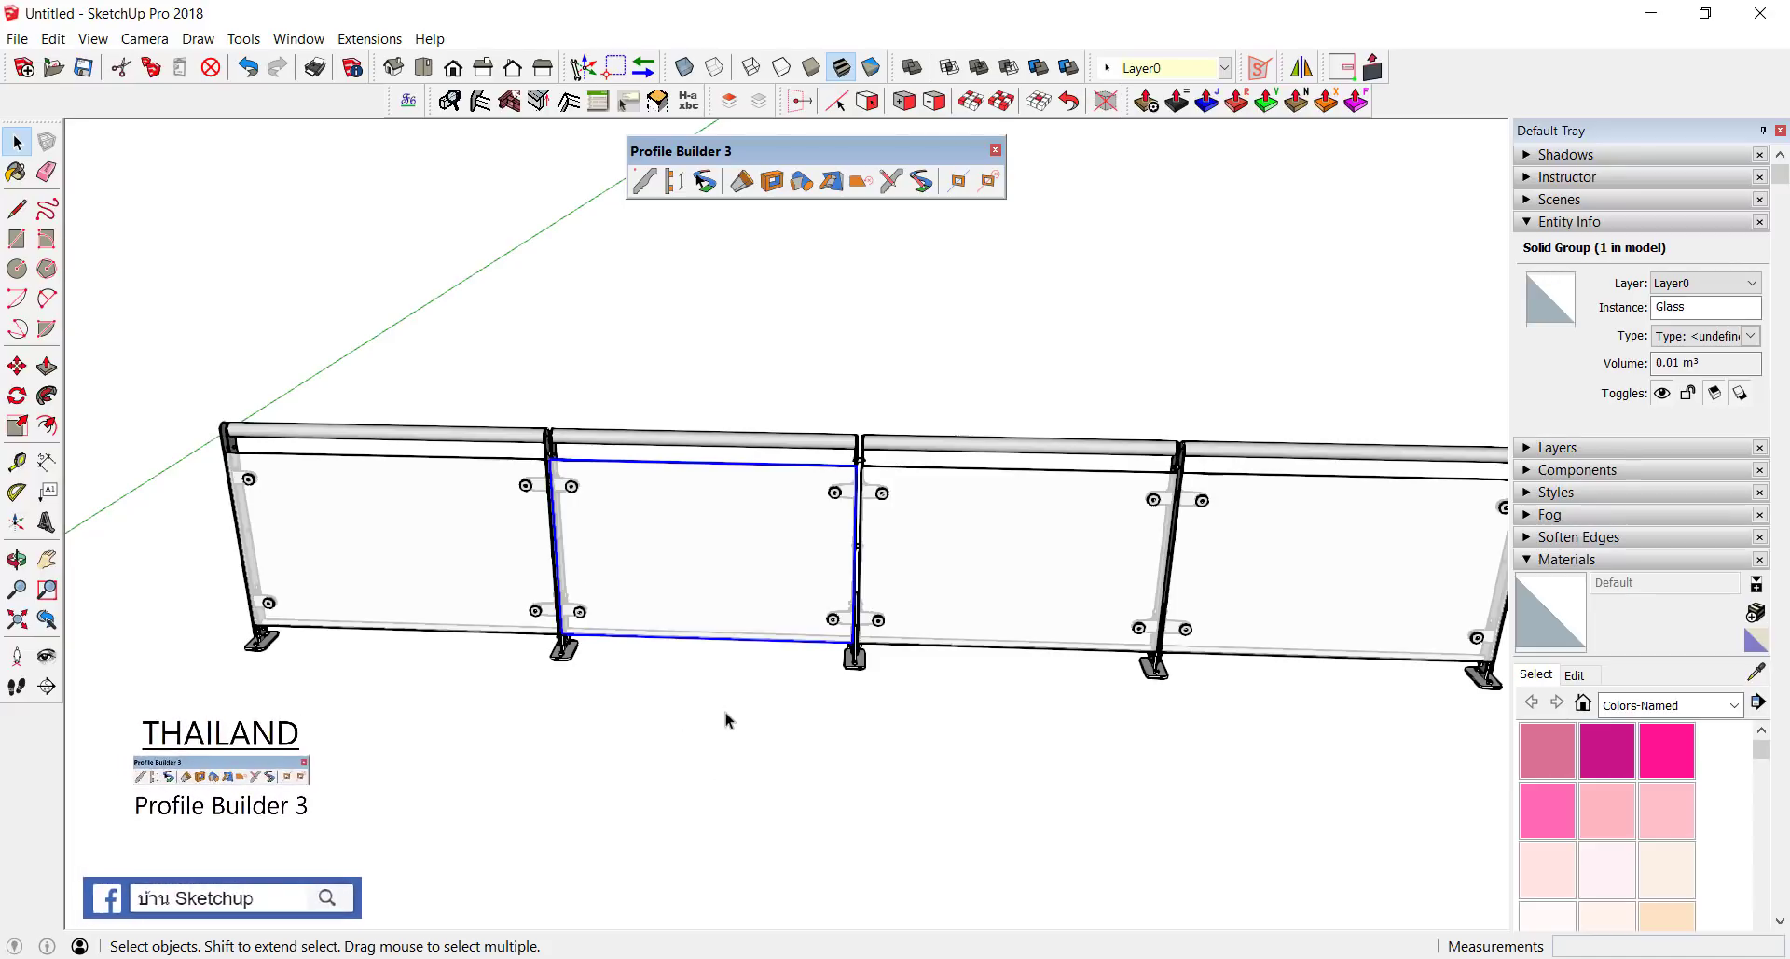
Step: Turn on View > Component Edit > Hide Rest Of Model
middle_click_drag(728, 720, 942, 671)
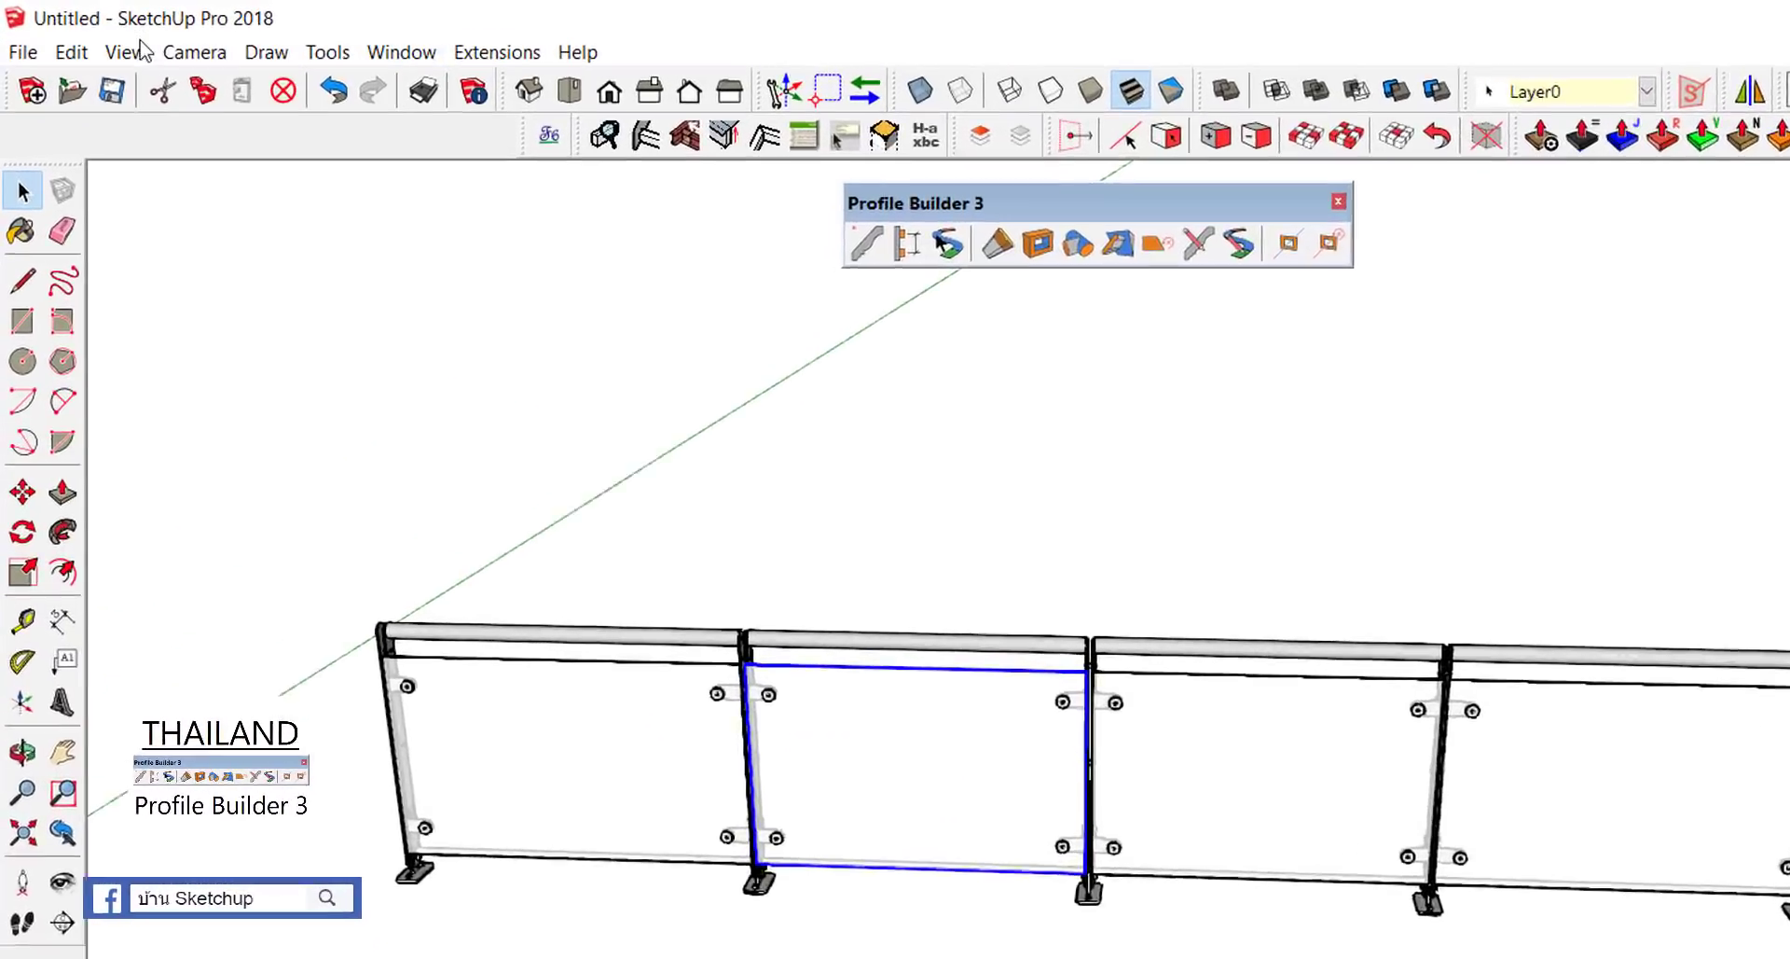
left_click(130, 51)
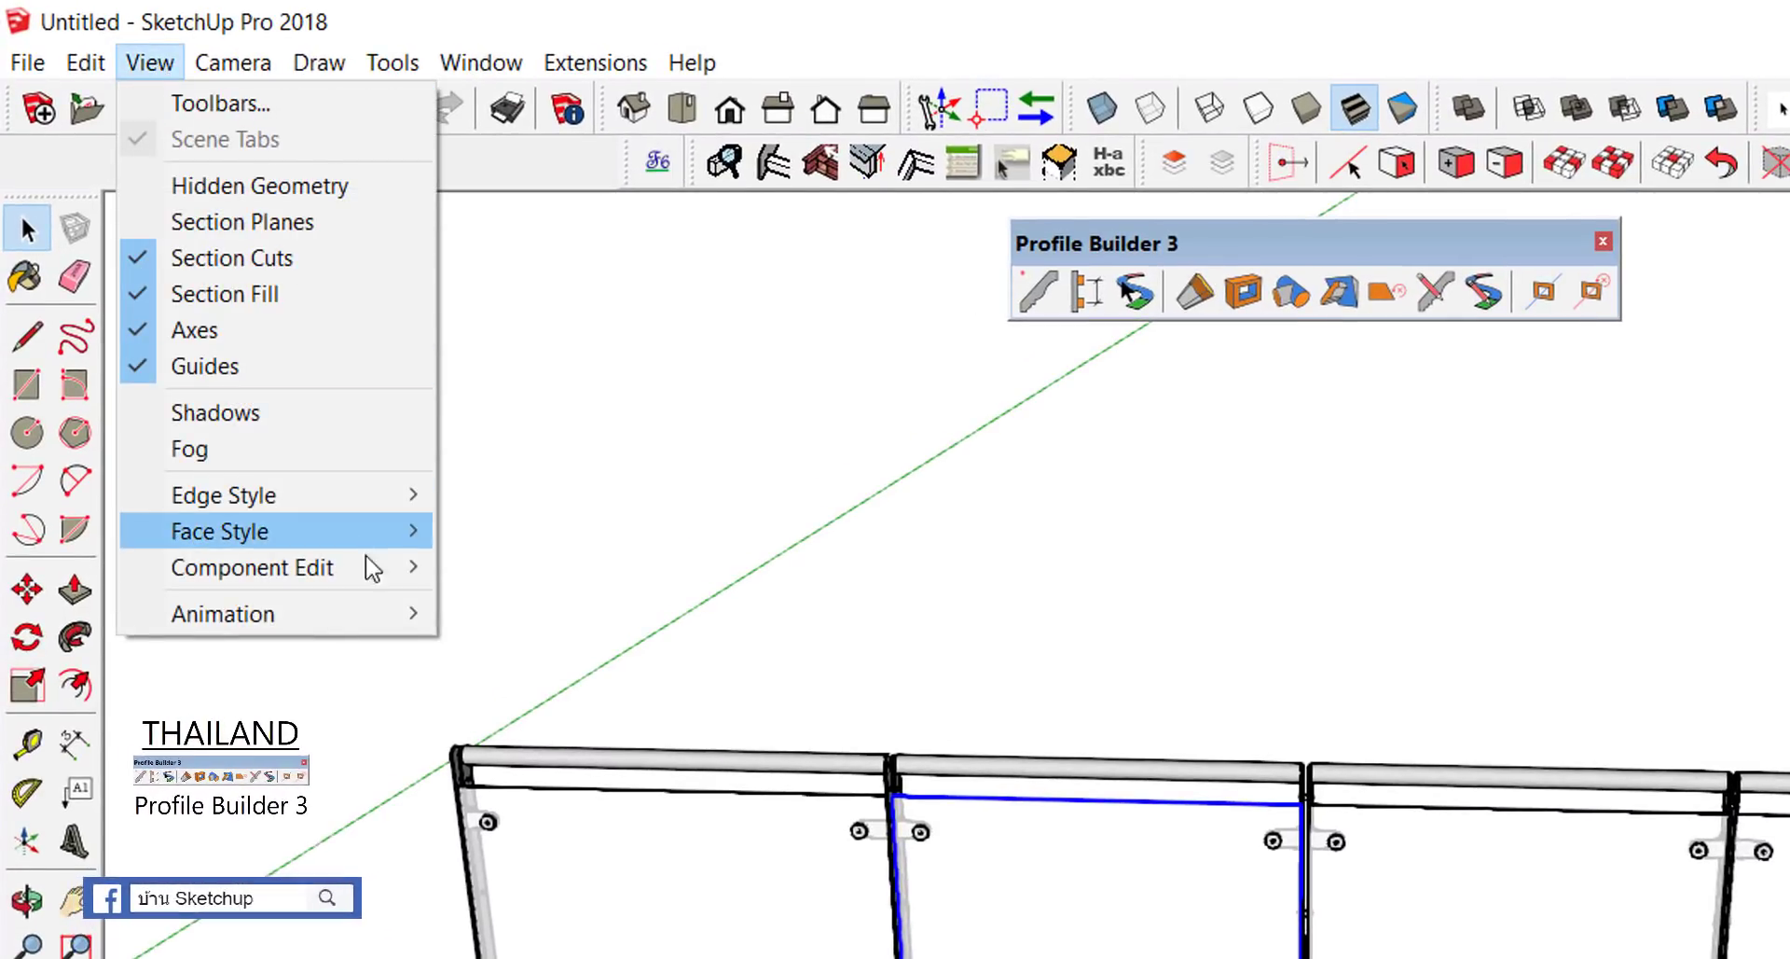
mouse_move(252, 567)
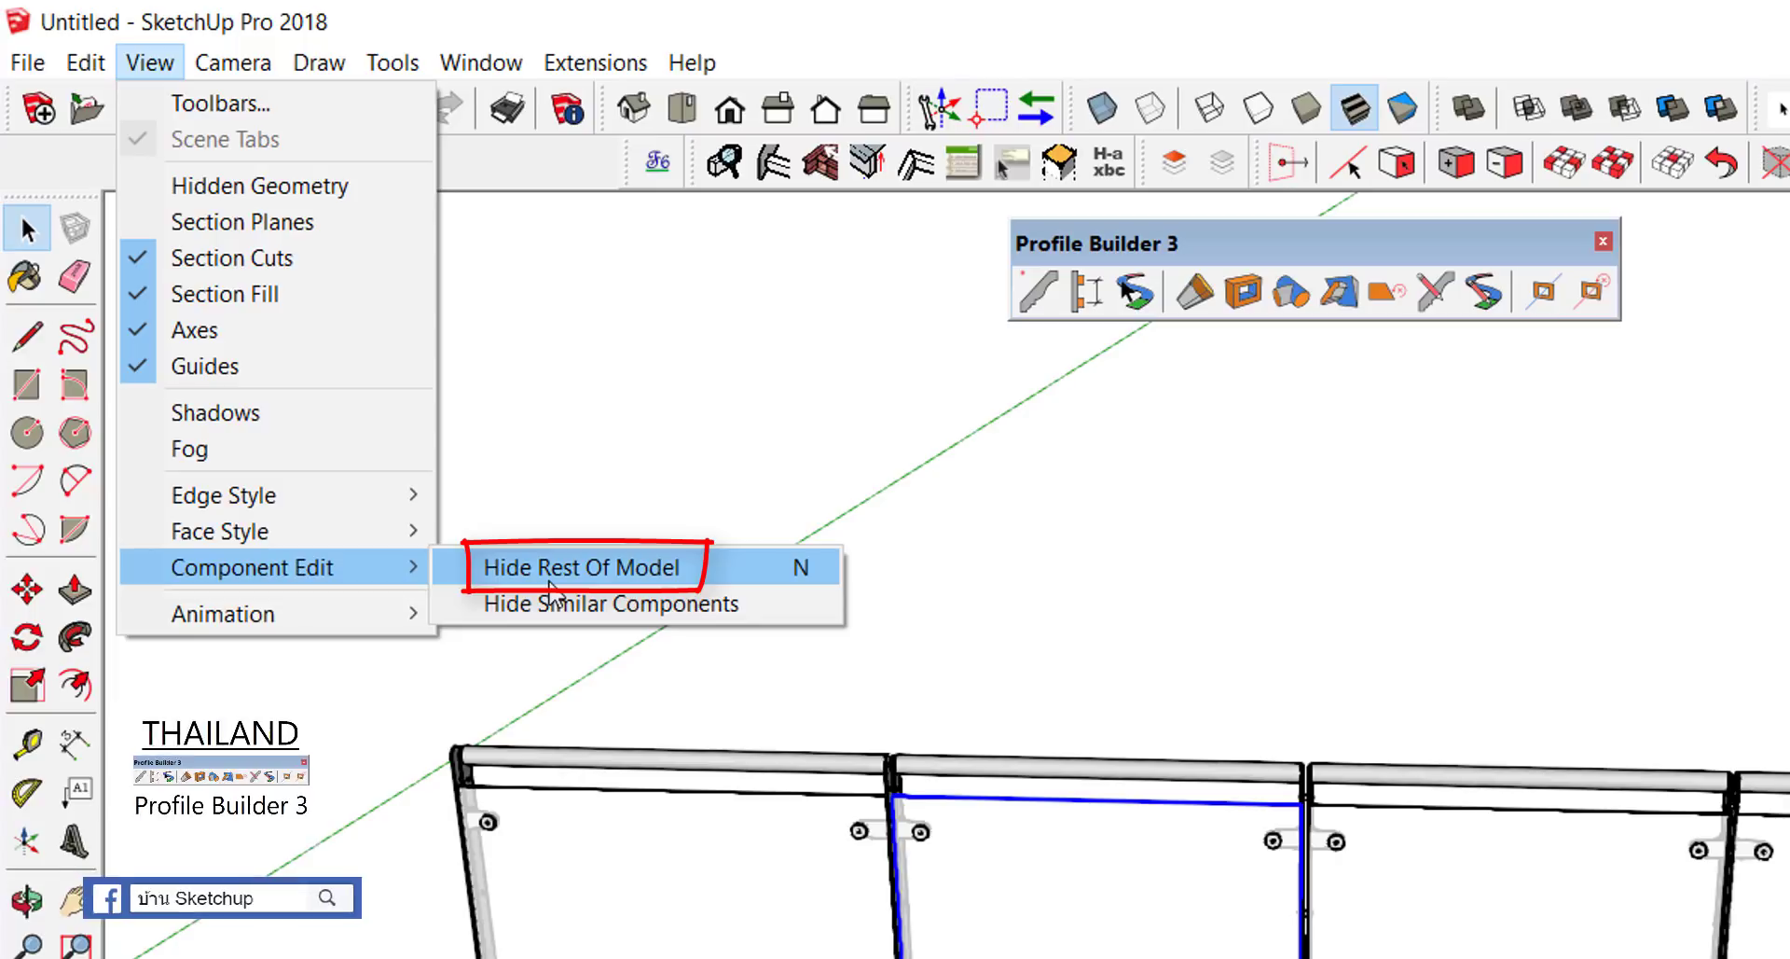
left_click(550, 583)
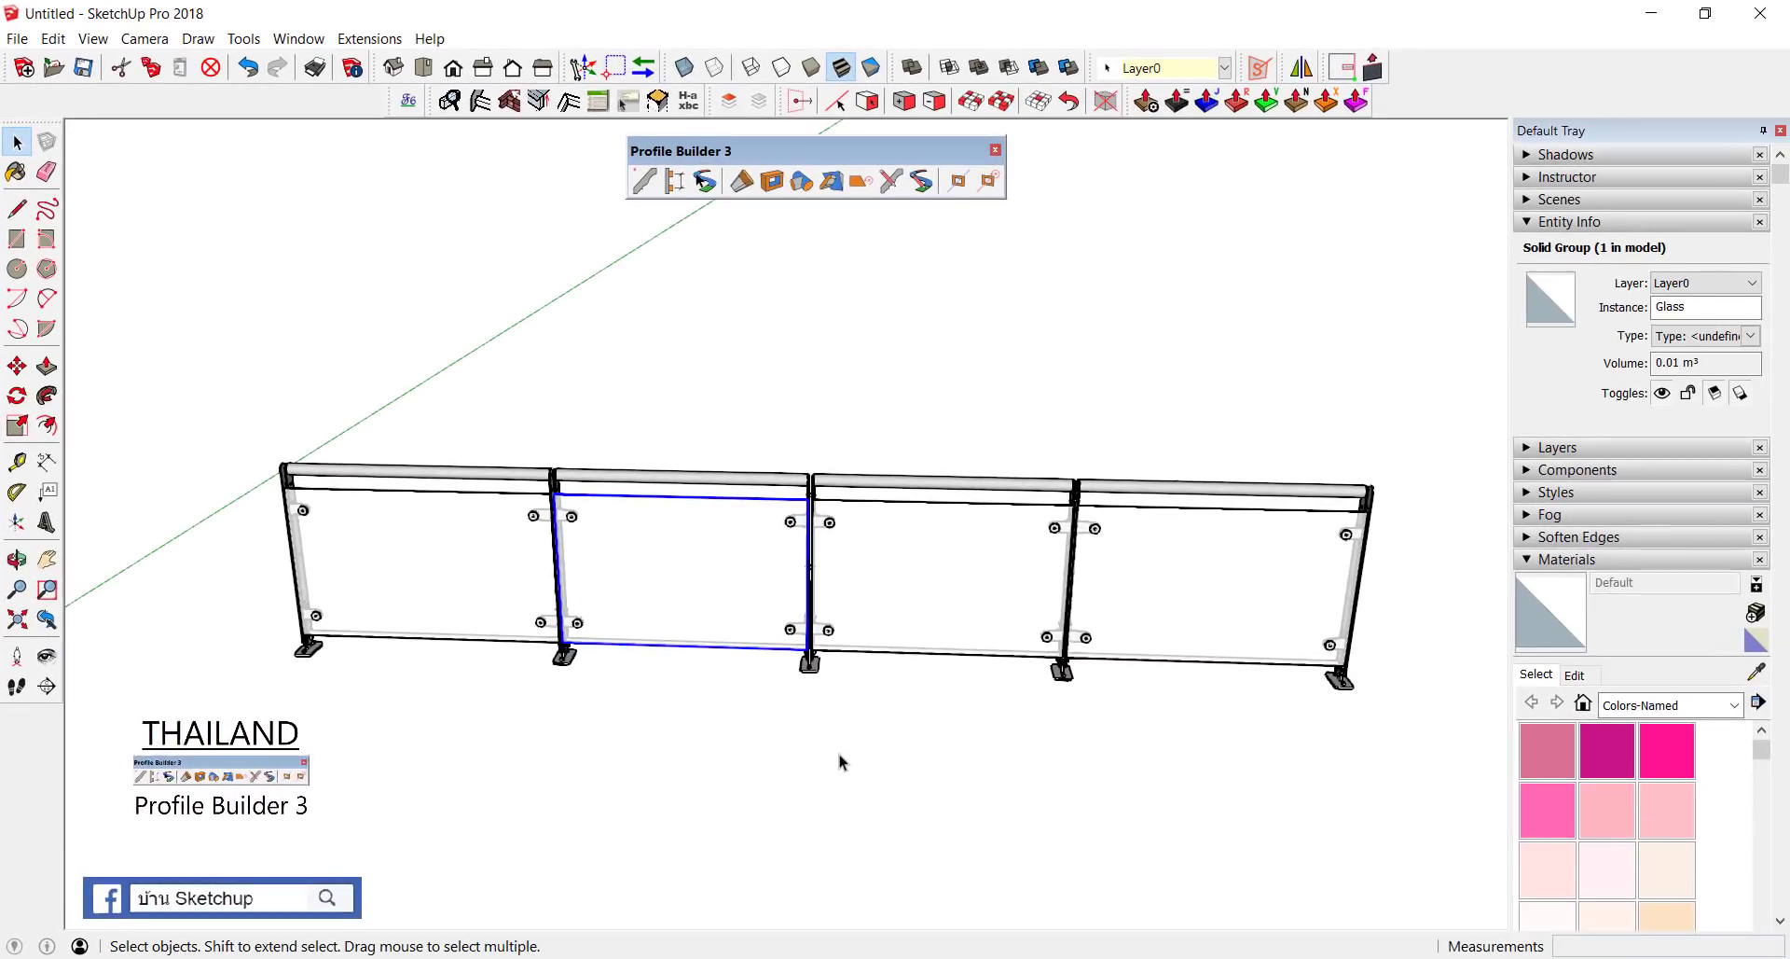
left_click(776, 755)
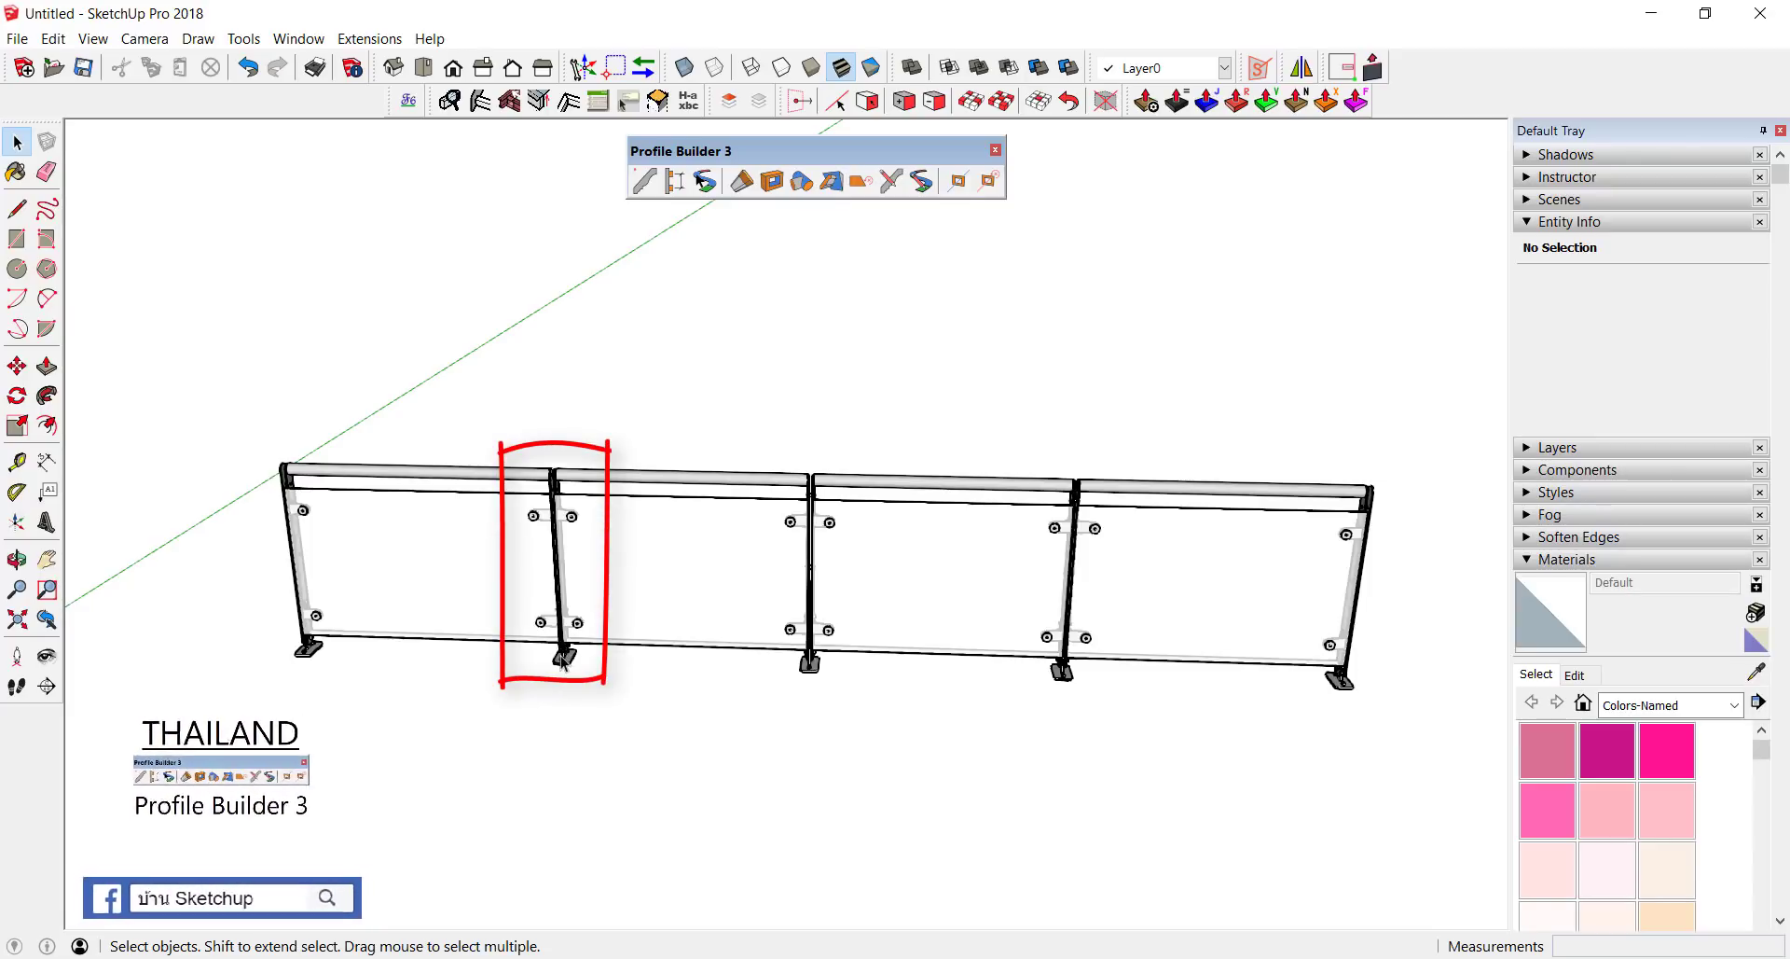
scroll(561, 656, "up", 2)
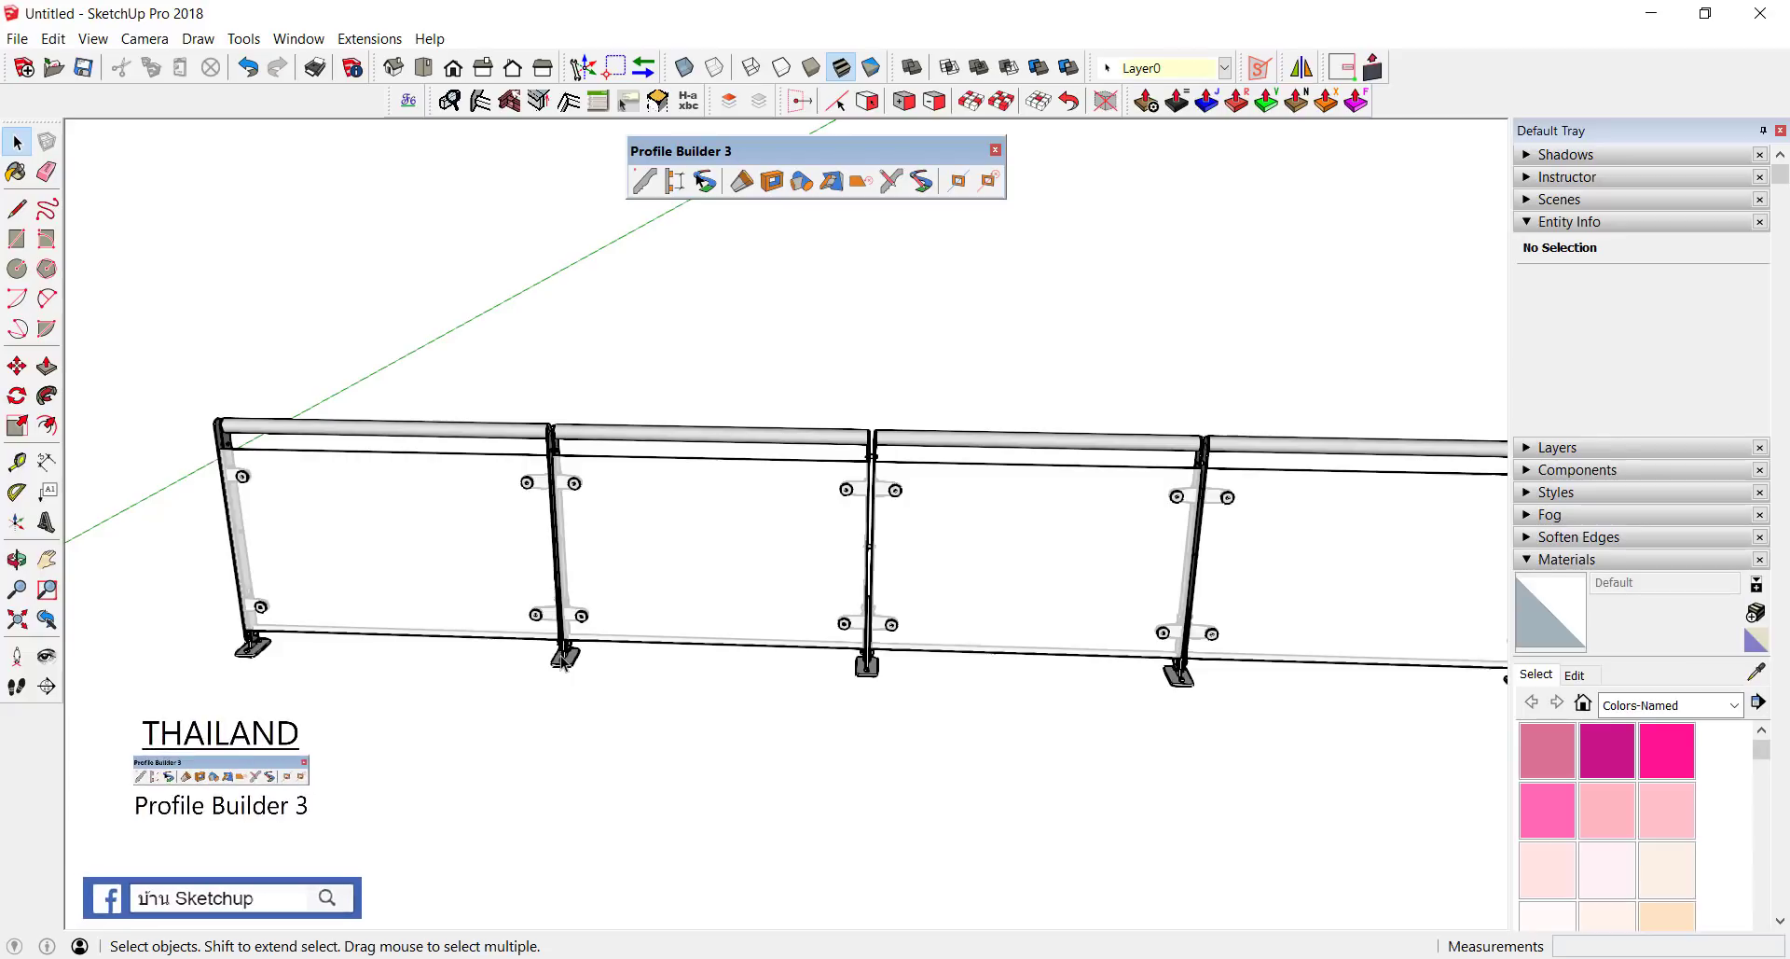
double_click(561, 656)
scroll(561, 656, "down", 1)
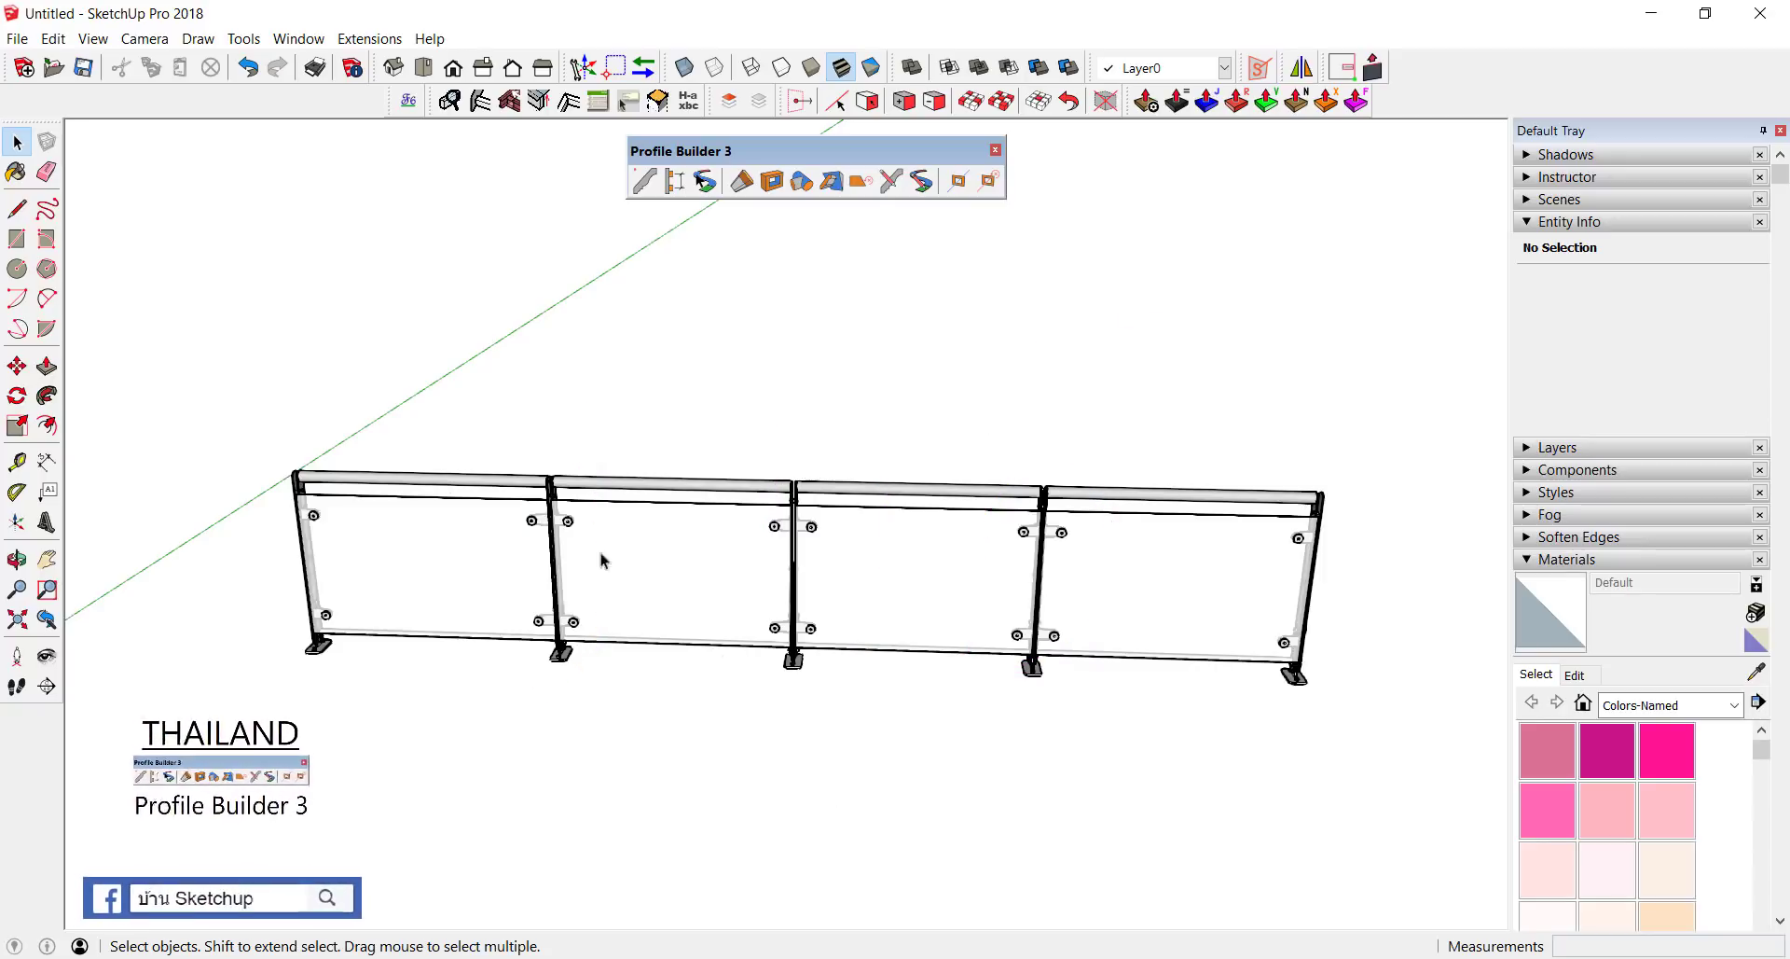
left_click(372, 551)
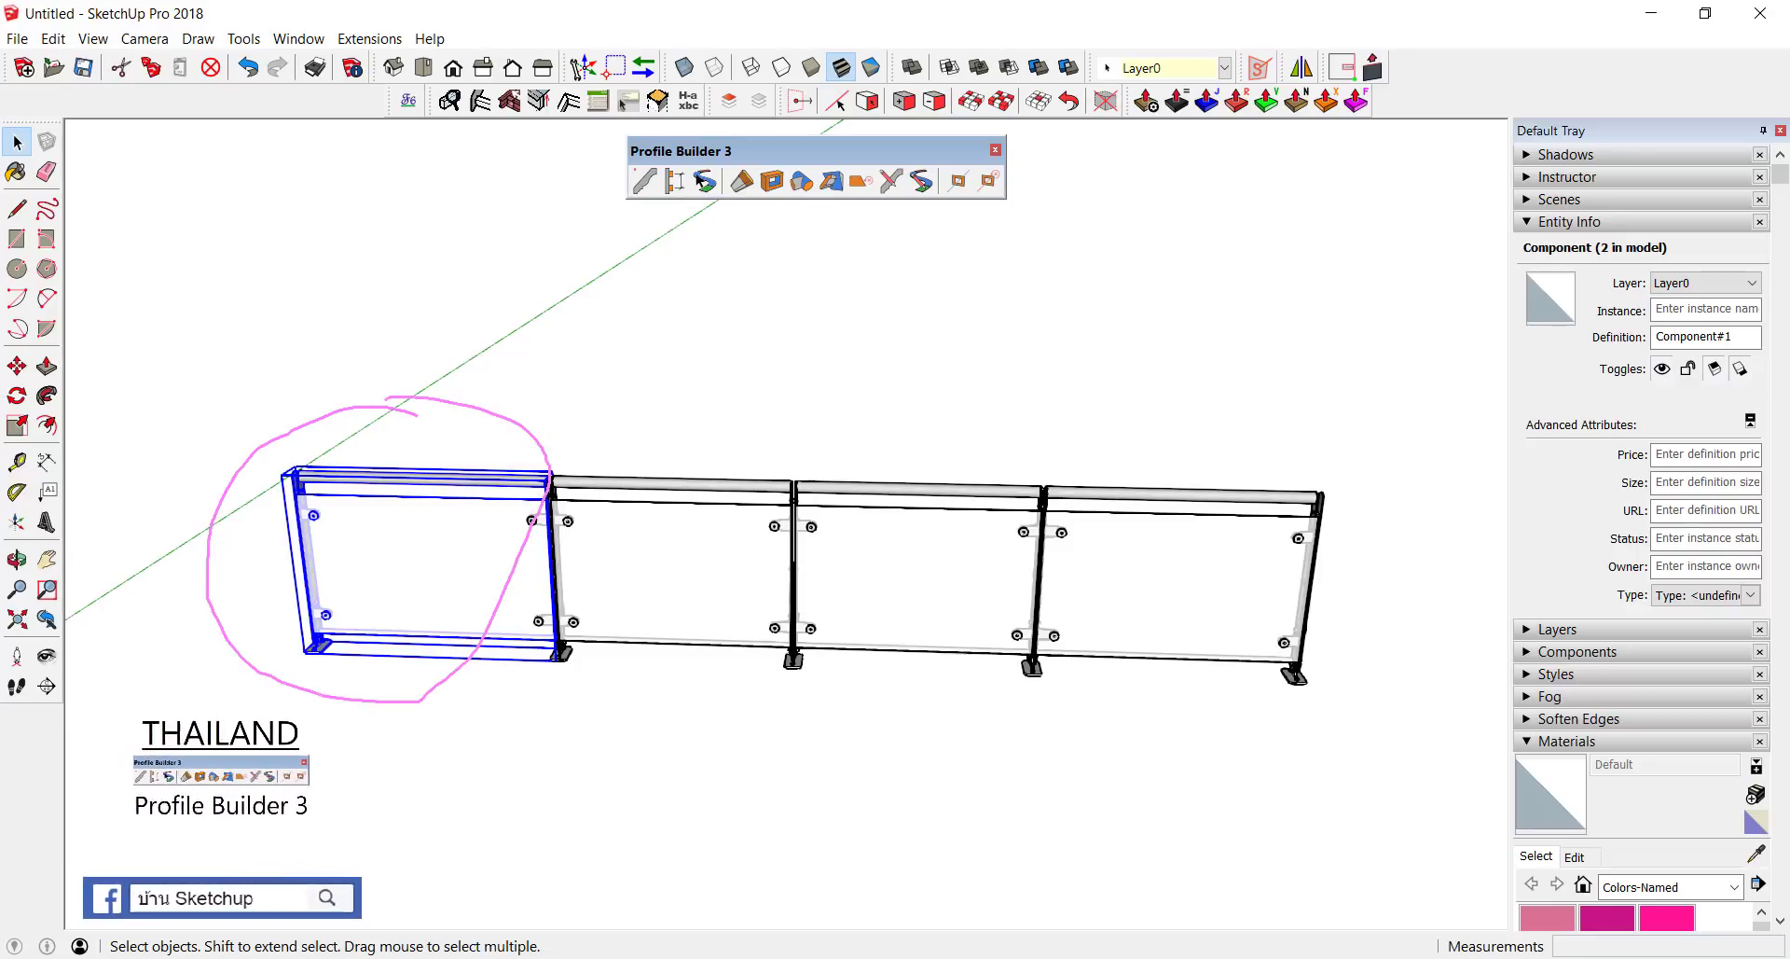
Step: Edit the first railing panel component alone and select it to reveal its copies
double_click(432, 579)
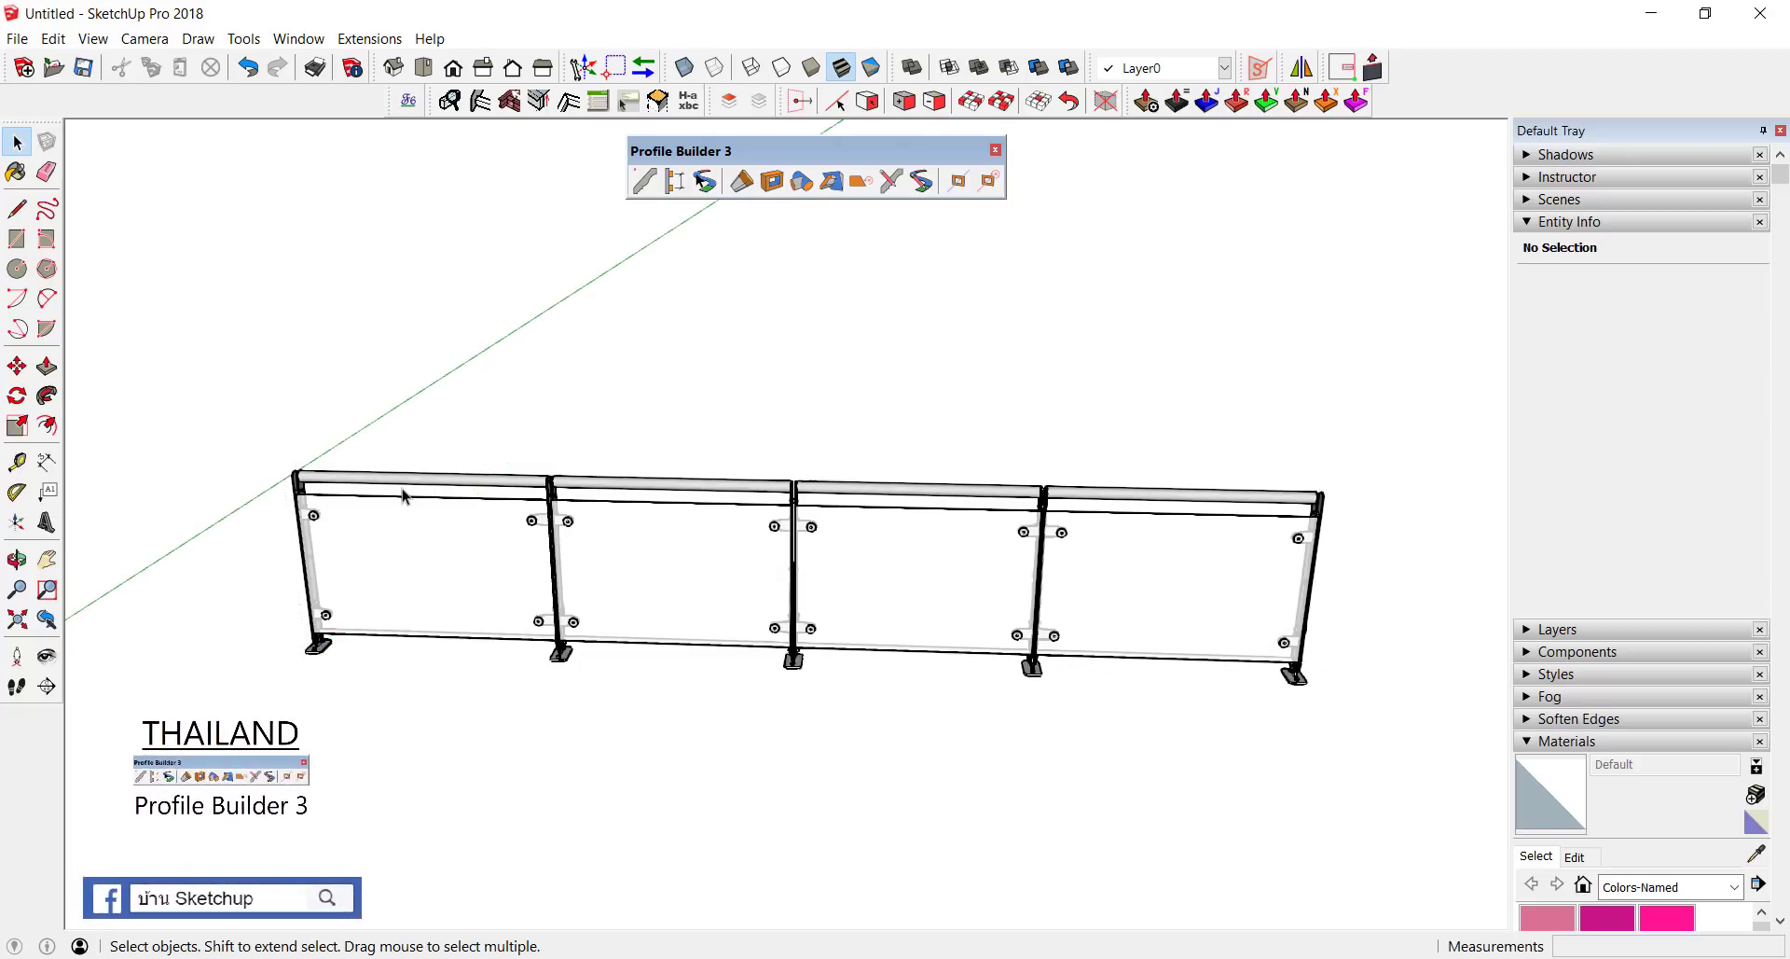
left_click(404, 495)
middle_click_drag(581, 717, 652, 628)
scroll(671, 578, "up", 2)
left_click(660, 444)
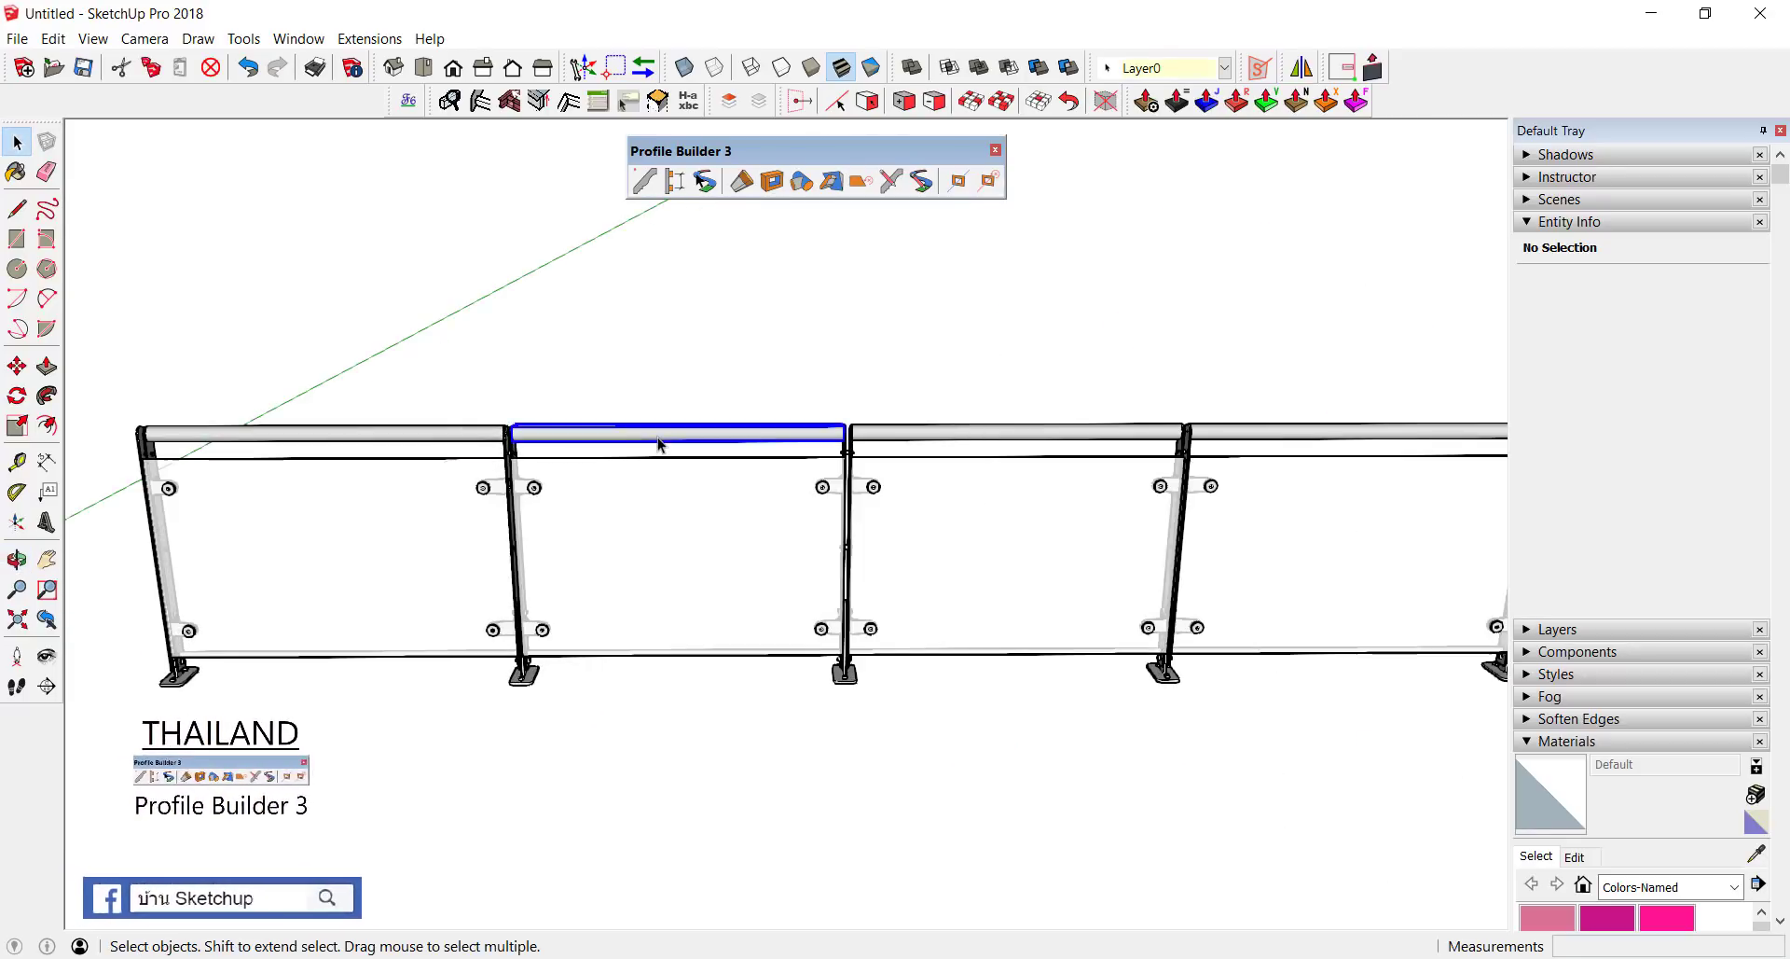
double_click(659, 444)
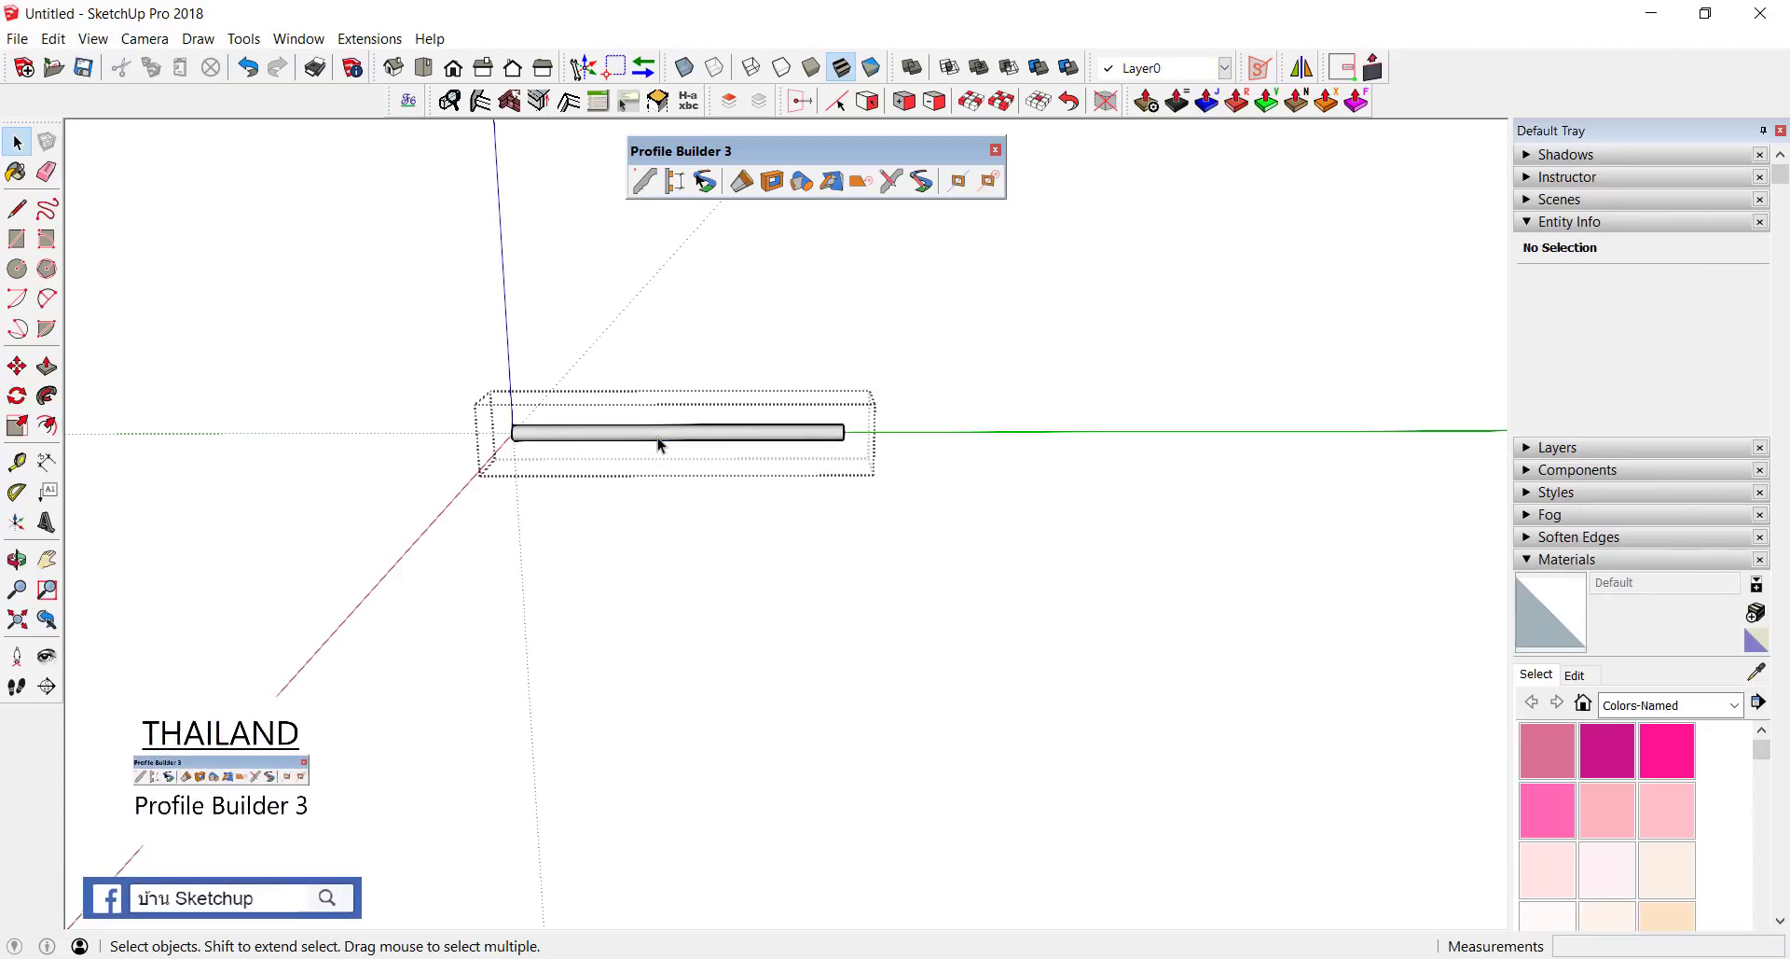
left_click(741, 582)
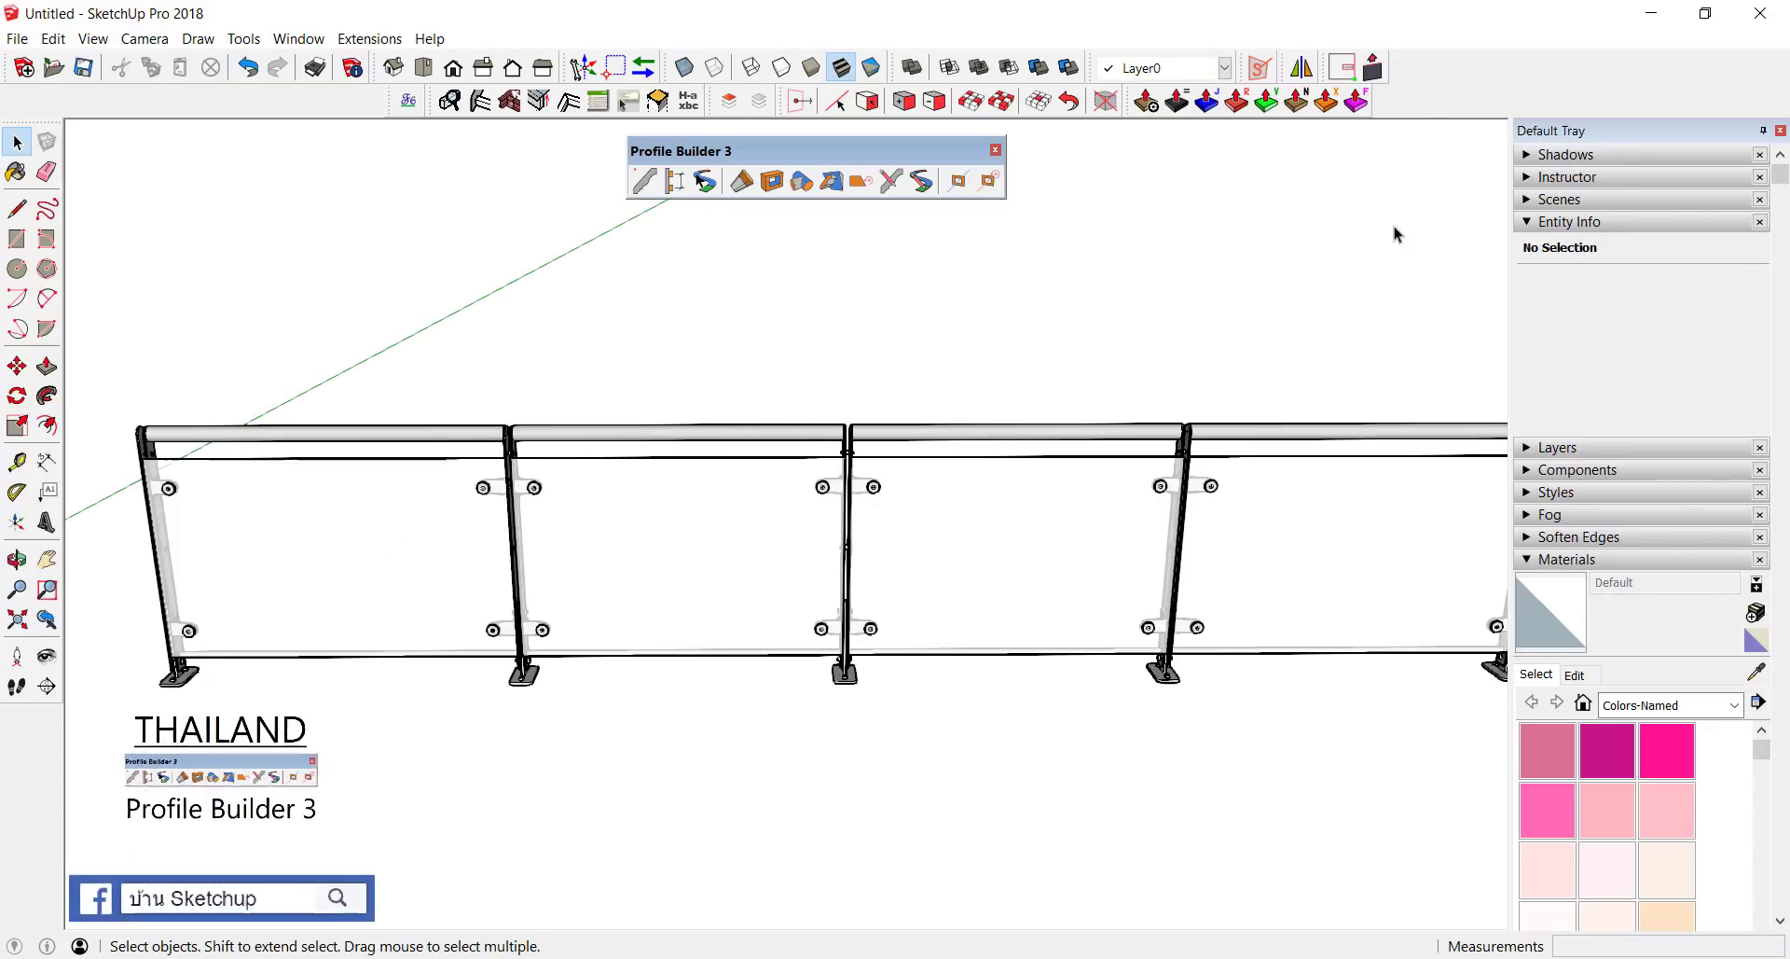
left_click(668, 434)
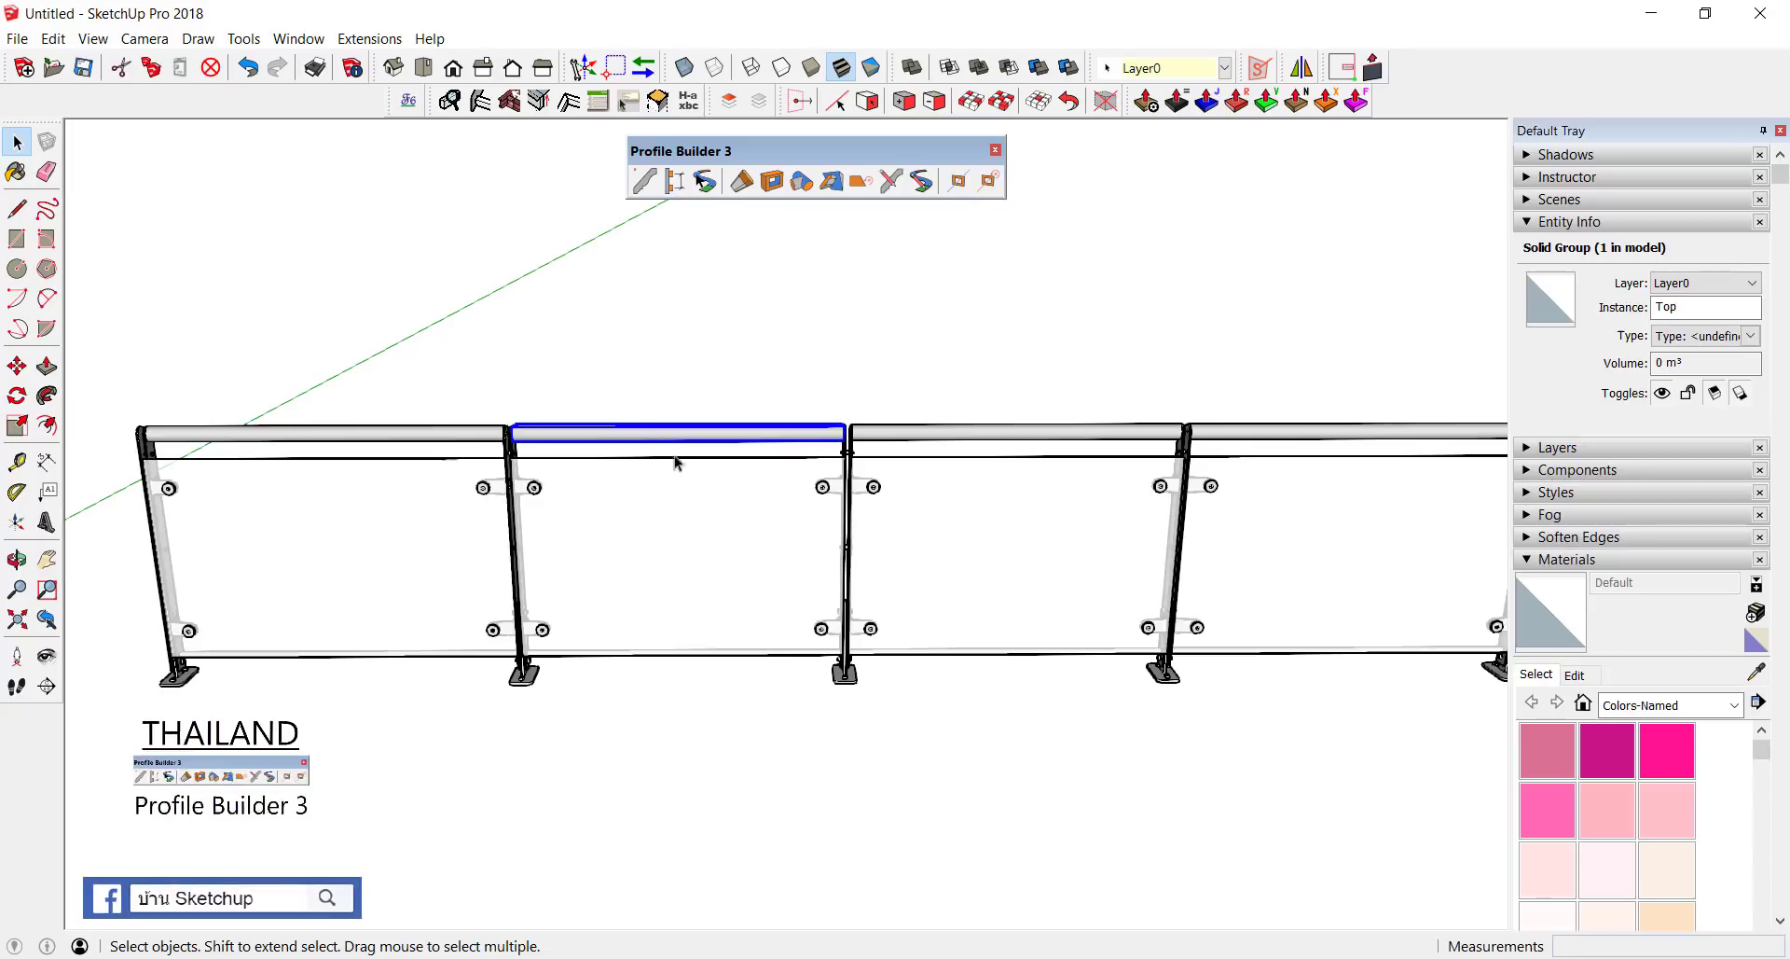
middle_click_drag(746, 565, 776, 513)
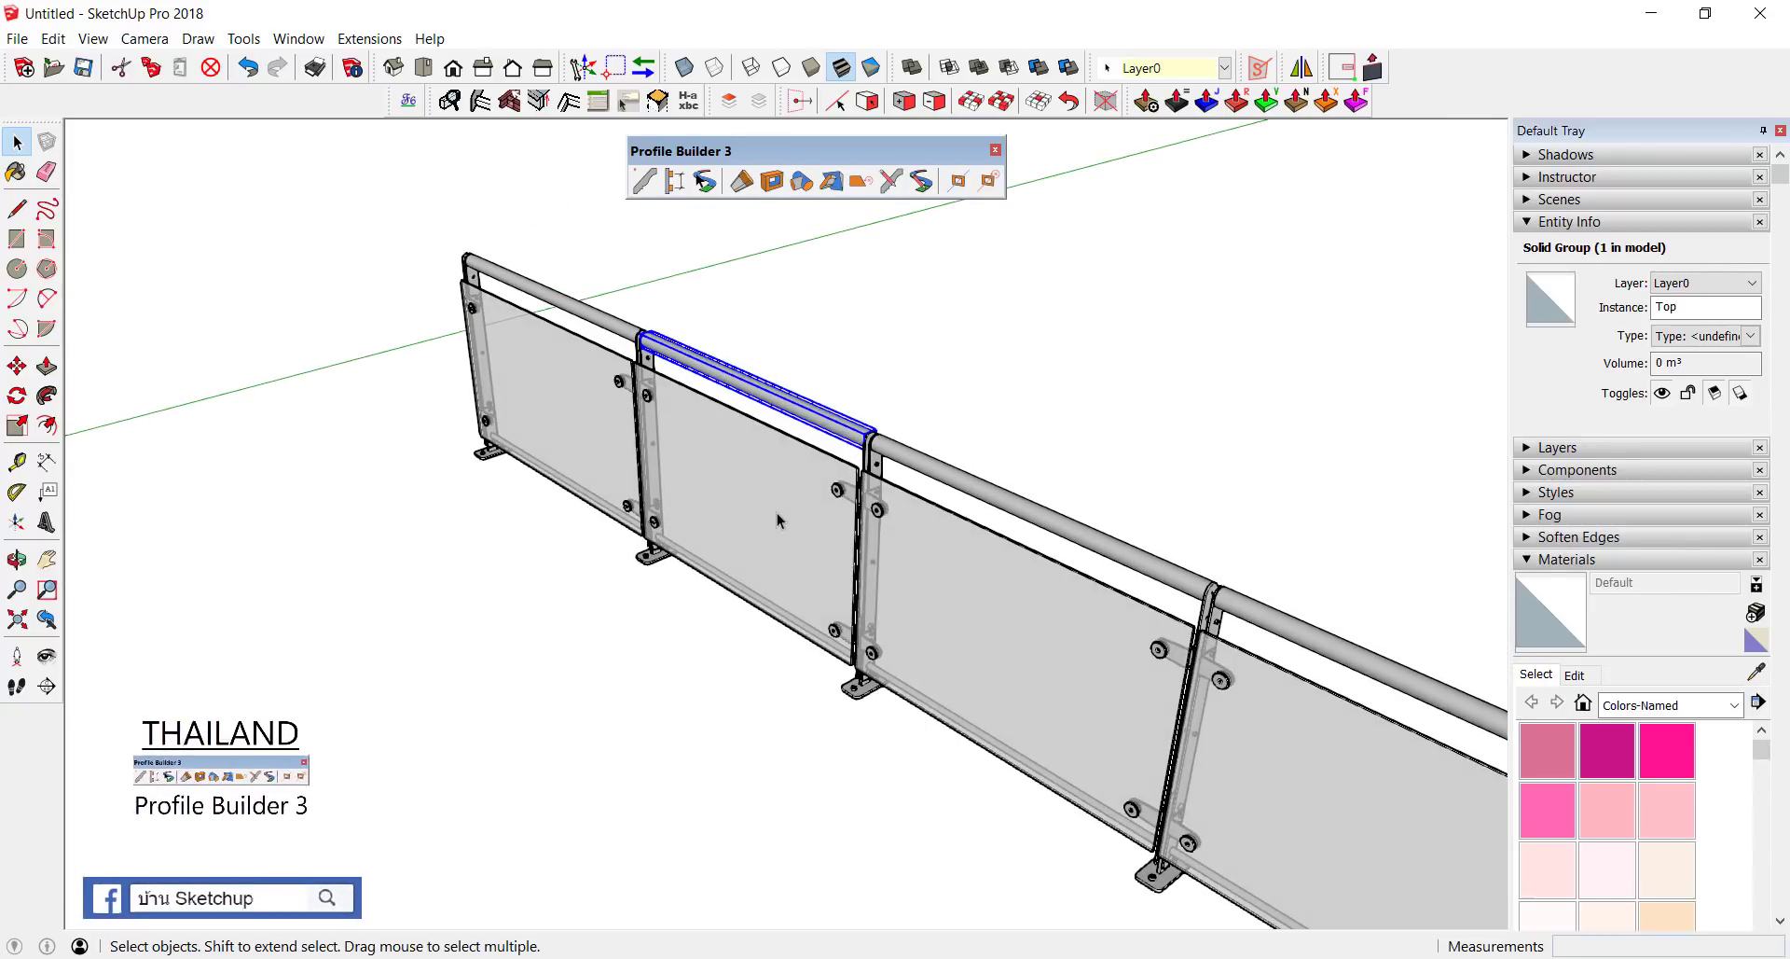
left_click(777, 512)
double_click(777, 512)
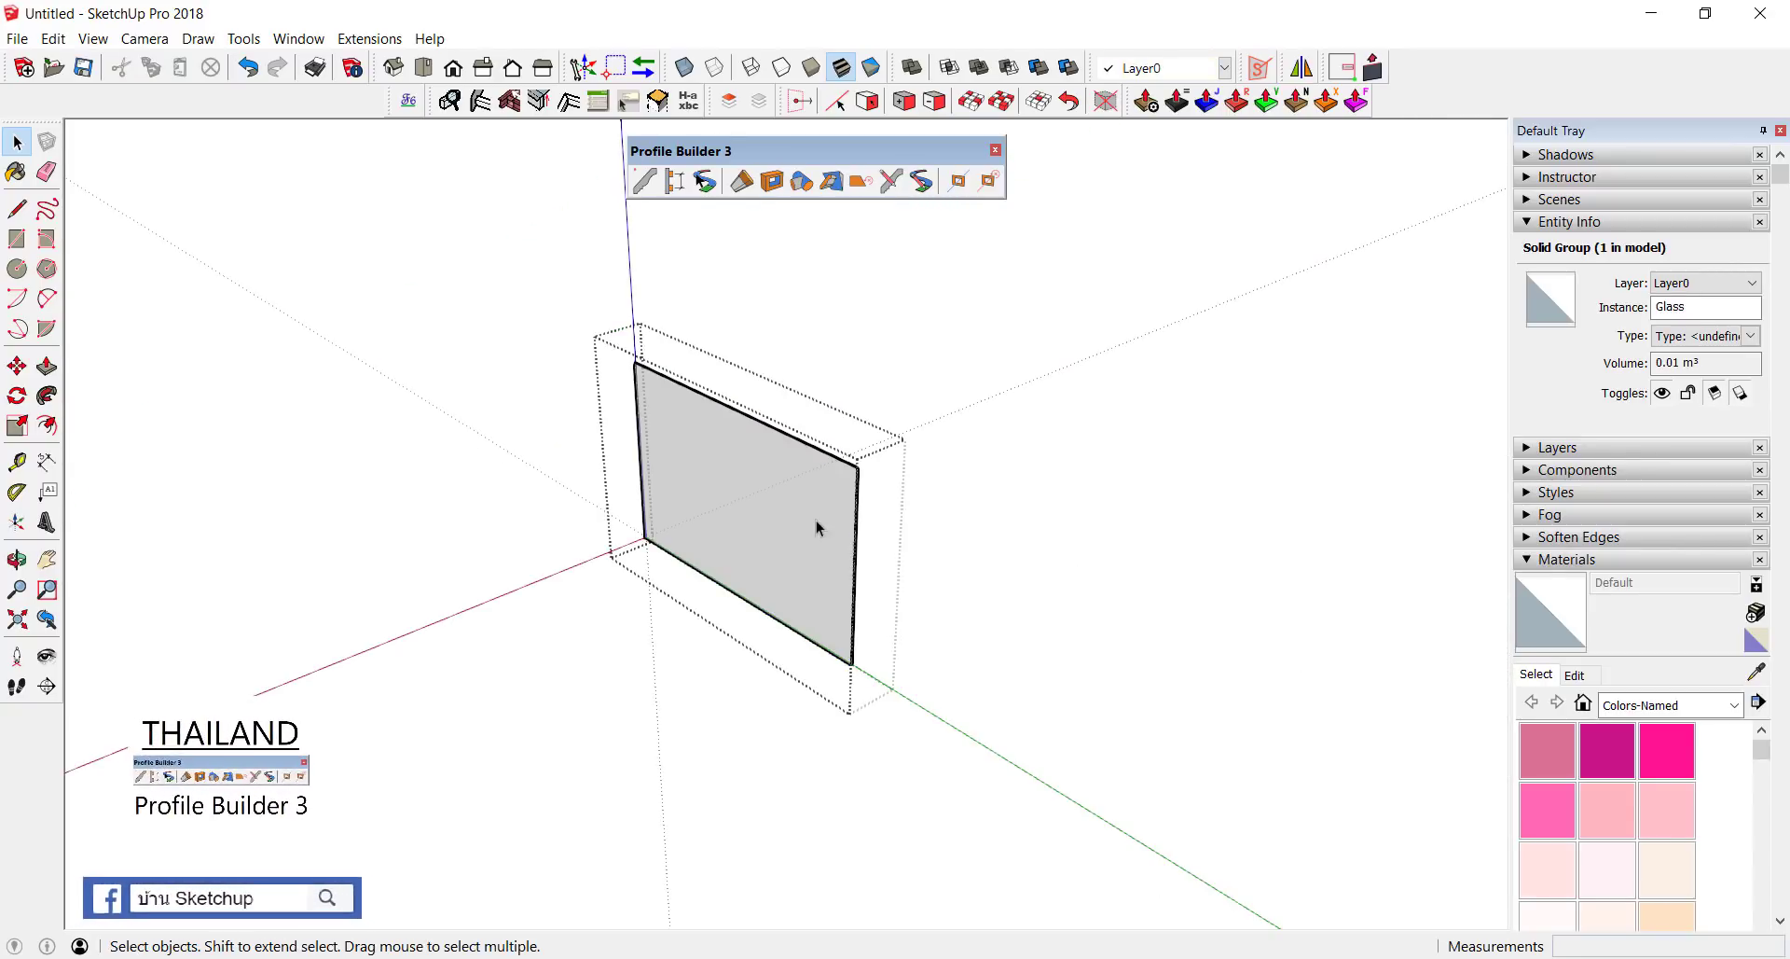
left_click(1082, 399)
middle_click_drag(935, 450, 994, 485)
scroll(904, 622, "up", 2)
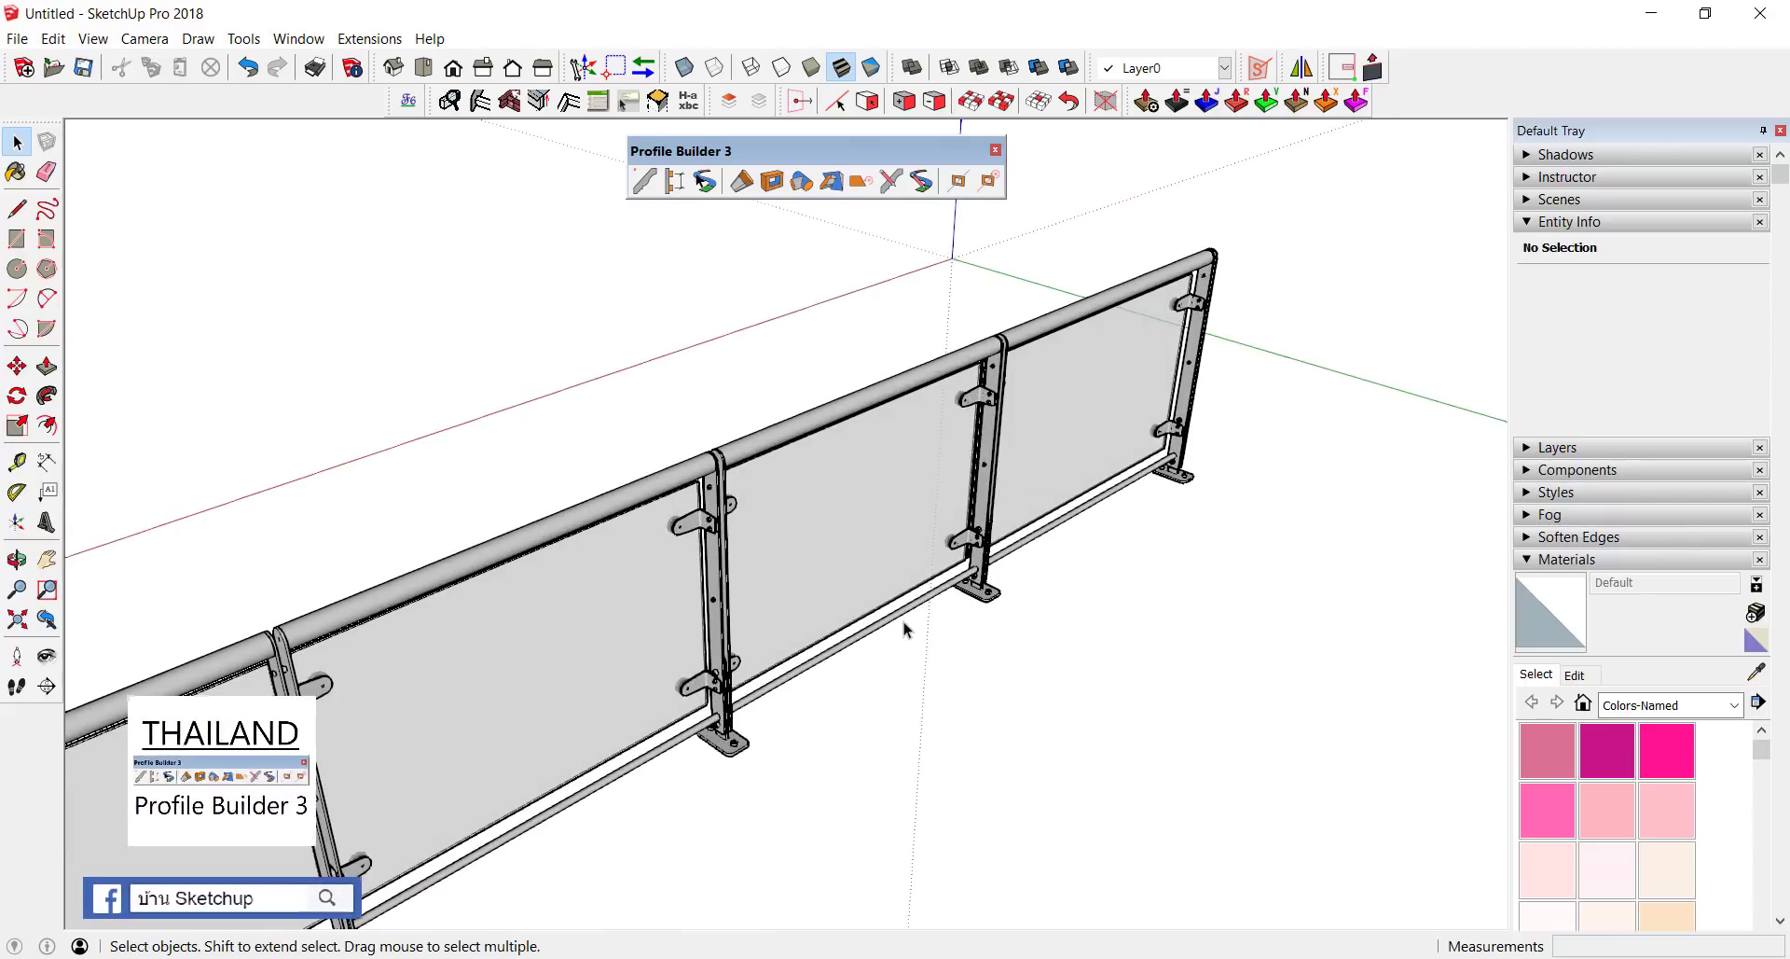
scroll(897, 621, "up", 2)
left_click(897, 621)
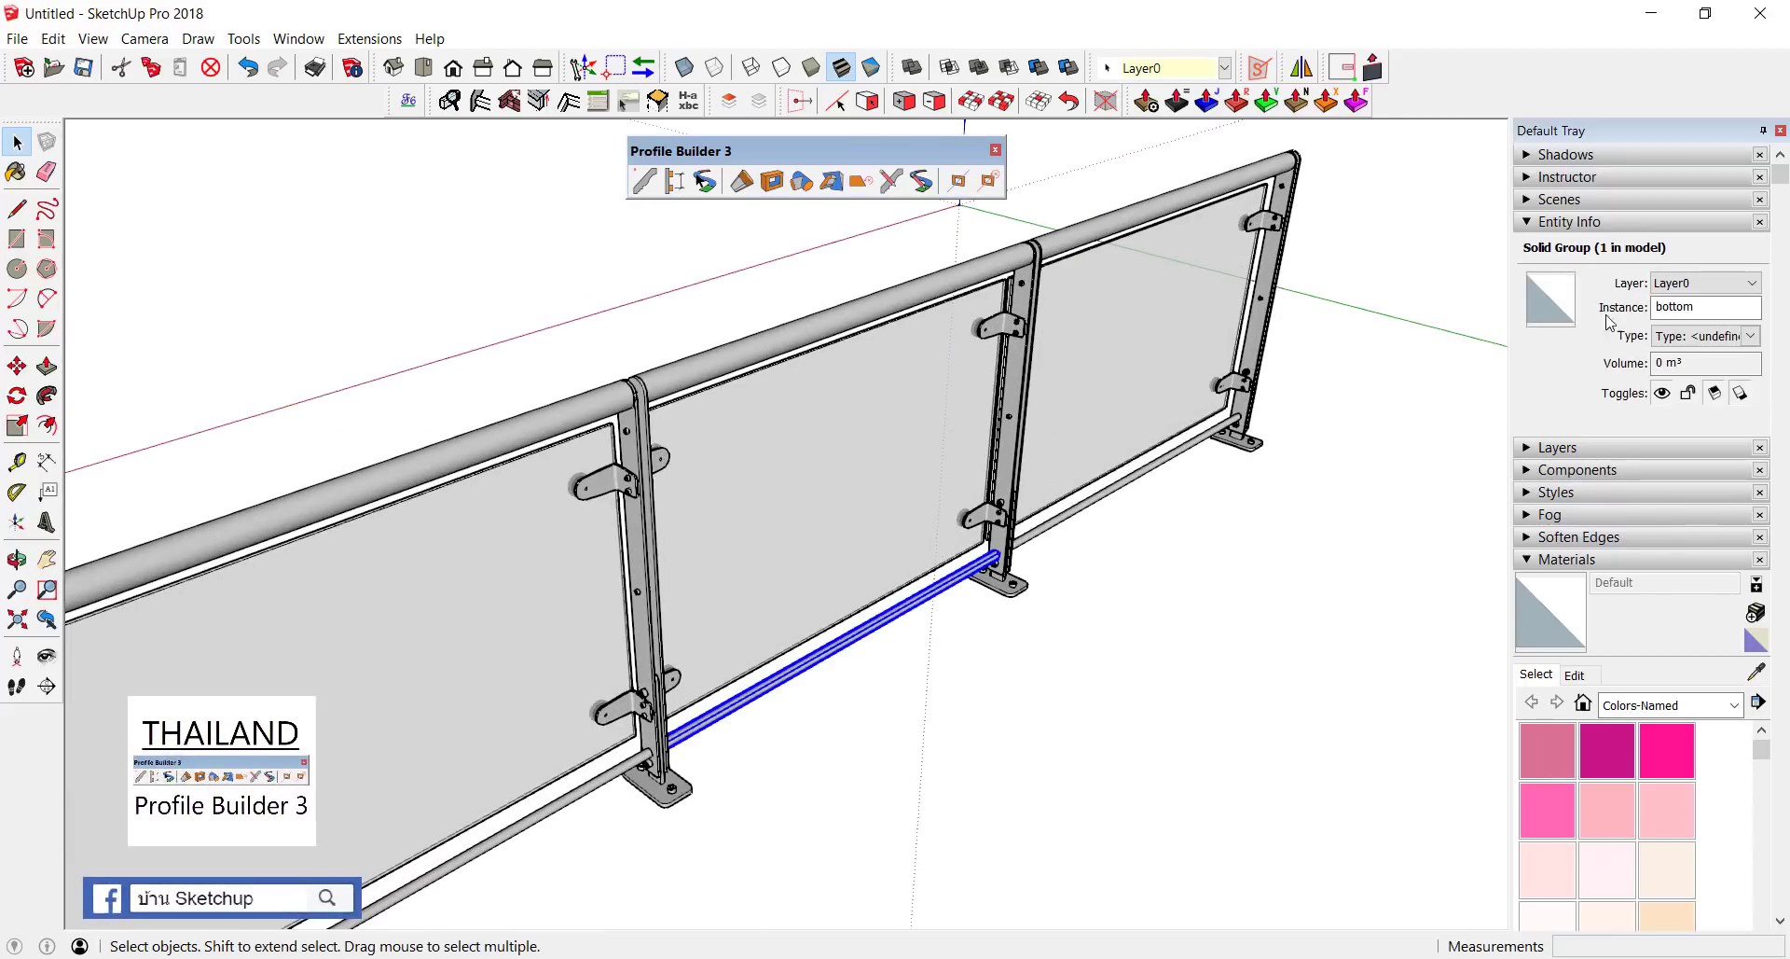
mouse_move(920, 620)
middle_mouse_down()
mouse_move(716, 615)
mouse_move(592, 559)
mouse_move(767, 511)
mouse_move(695, 524)
middle_mouse_up()
scroll(694, 524, "down", 1)
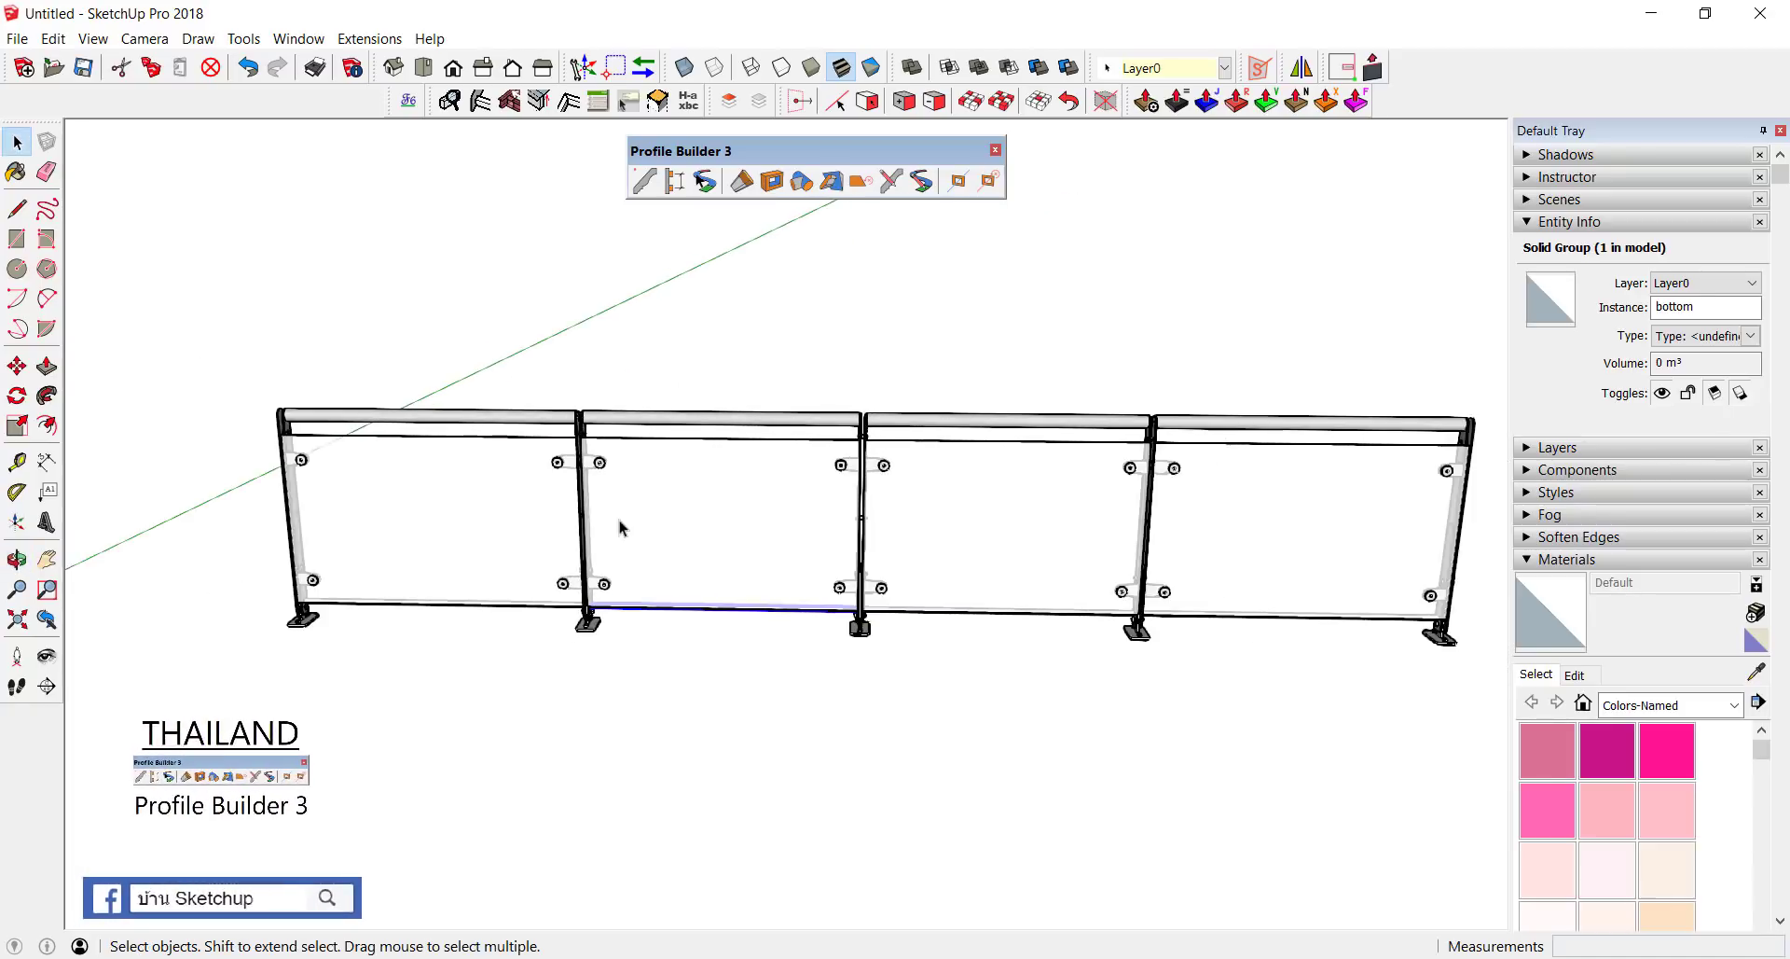
scroll(688, 531, "down", 2)
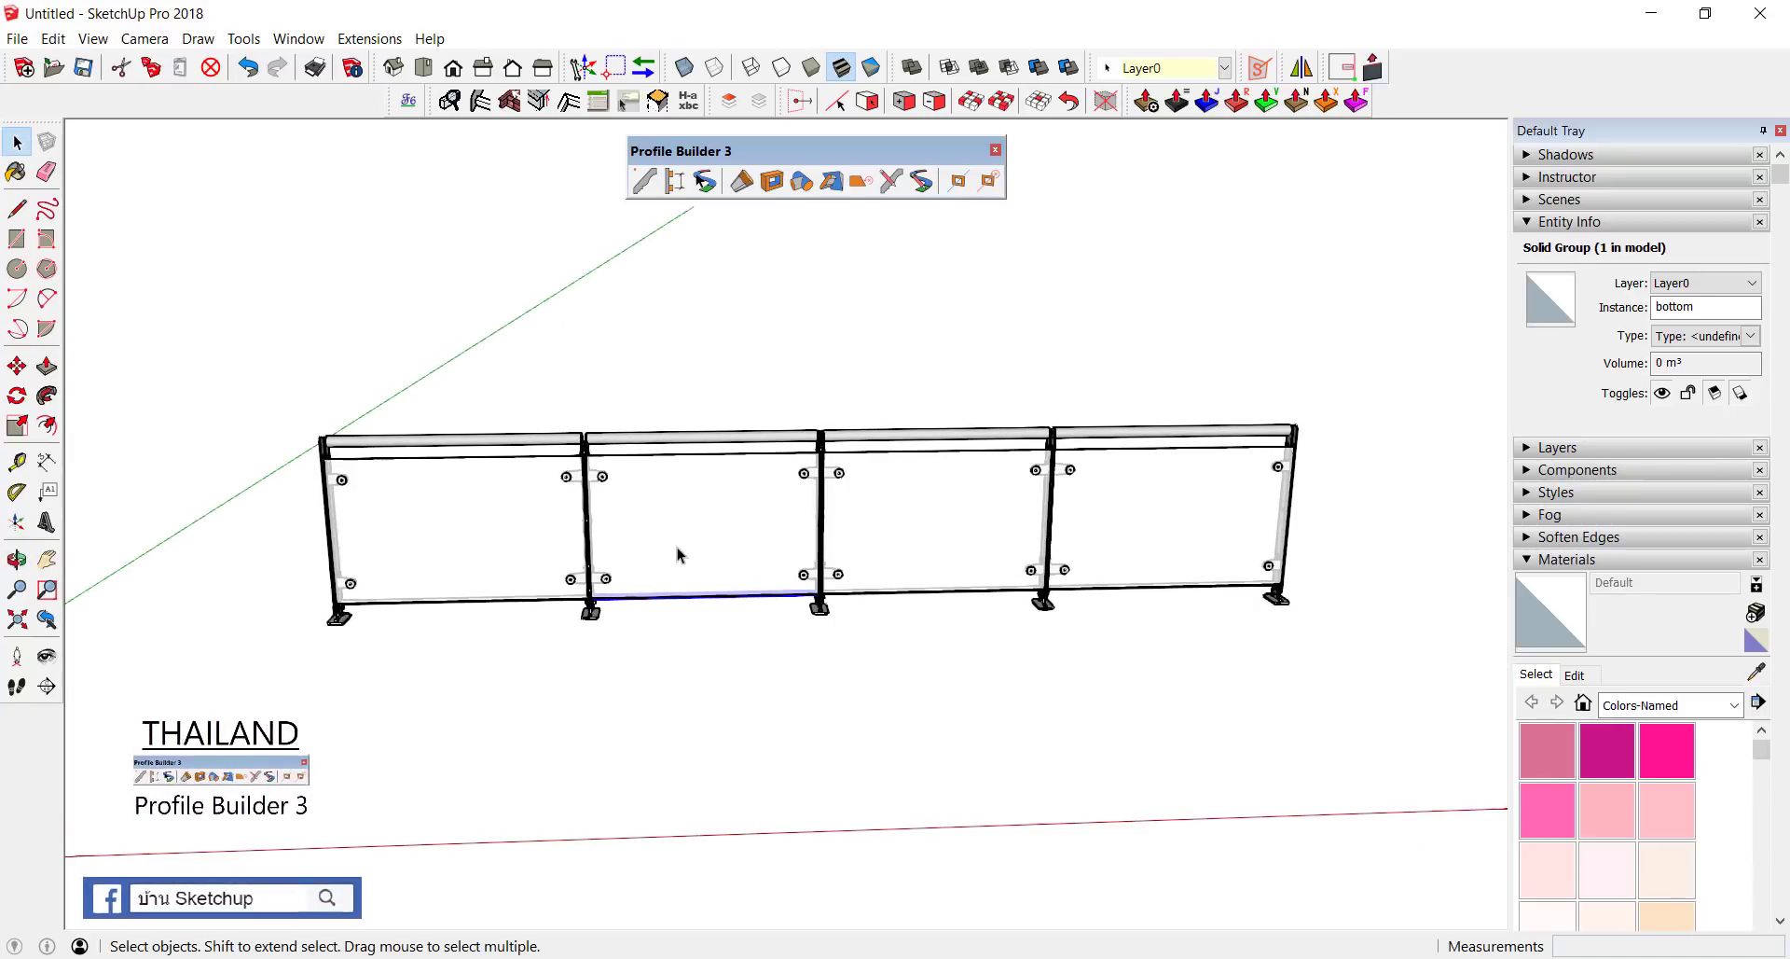
left_click_drag(583, 429, 511, 403)
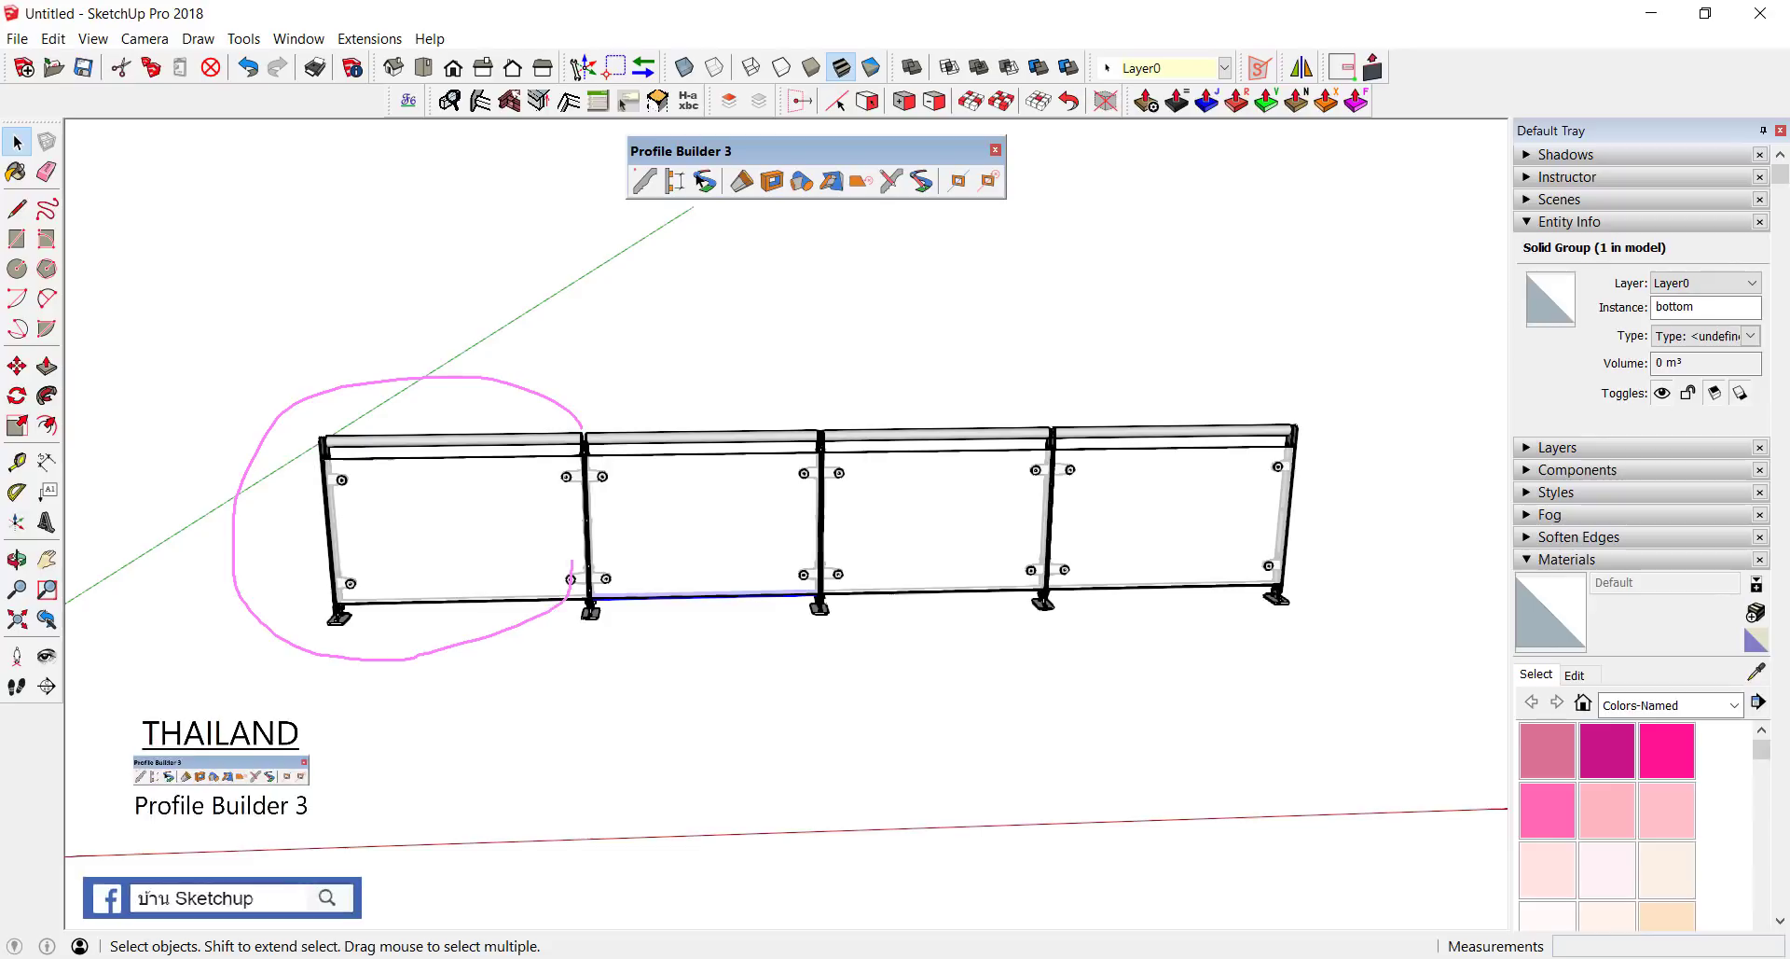
mouse_move(1128, 376)
left_mouse_down()
mouse_move(1336, 401)
mouse_move(1343, 597)
mouse_move(1229, 403)
left_mouse_up()
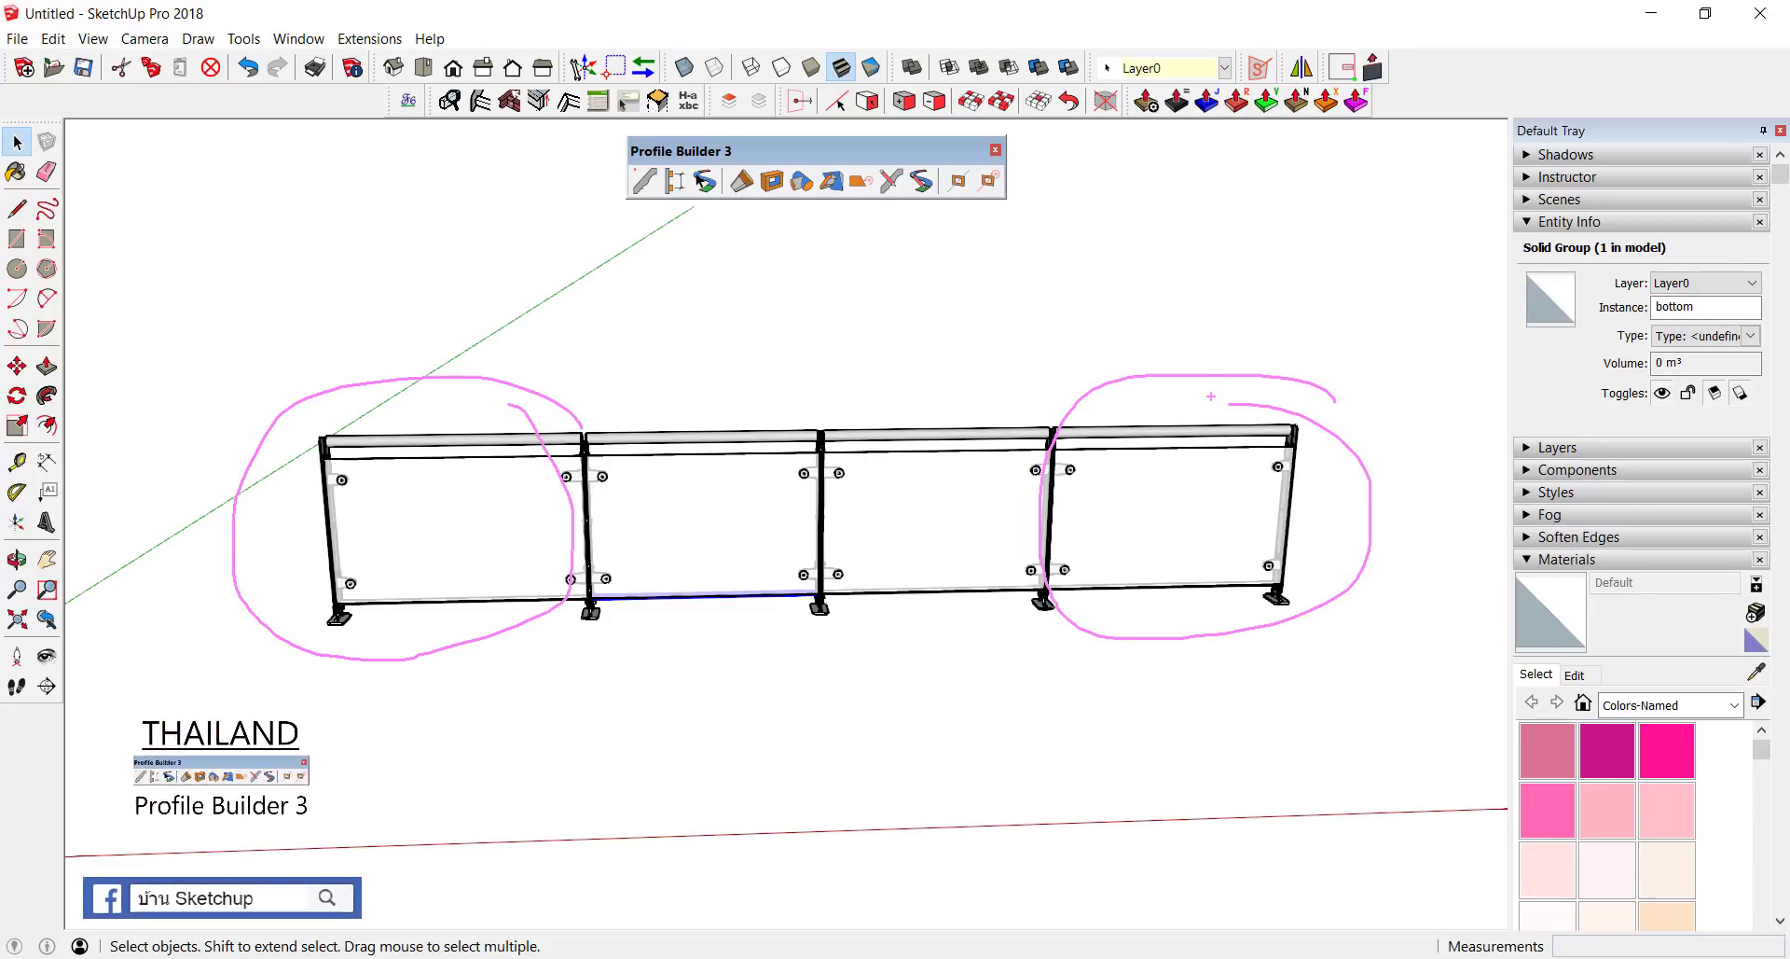
mouse_move(623, 386)
left_mouse_down()
mouse_move(541, 680)
mouse_move(590, 413)
left_mouse_up()
mouse_move(813, 372)
left_mouse_down()
mouse_move(727, 606)
mouse_move(810, 390)
left_mouse_up()
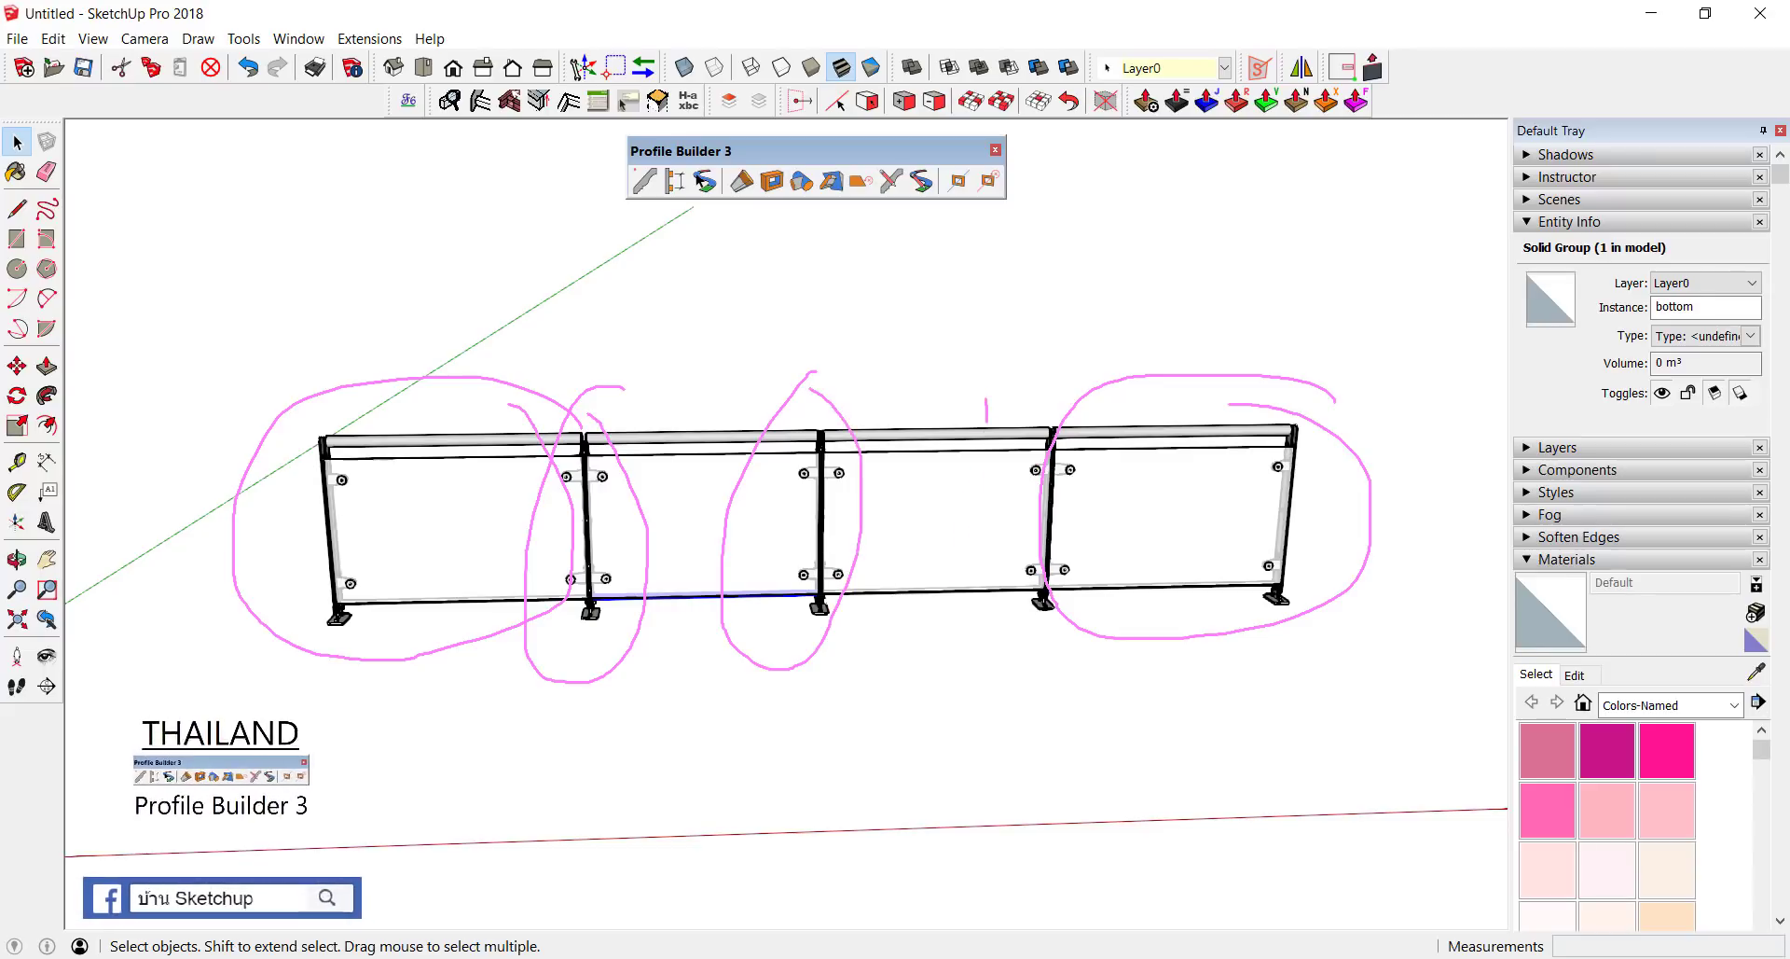
mouse_move(987, 422)
left_mouse_down()
mouse_move(1119, 550)
mouse_move(990, 392)
left_mouse_up()
mouse_move(562, 354)
left_mouse_down()
mouse_move(748, 389)
mouse_move(977, 364)
left_mouse_up()
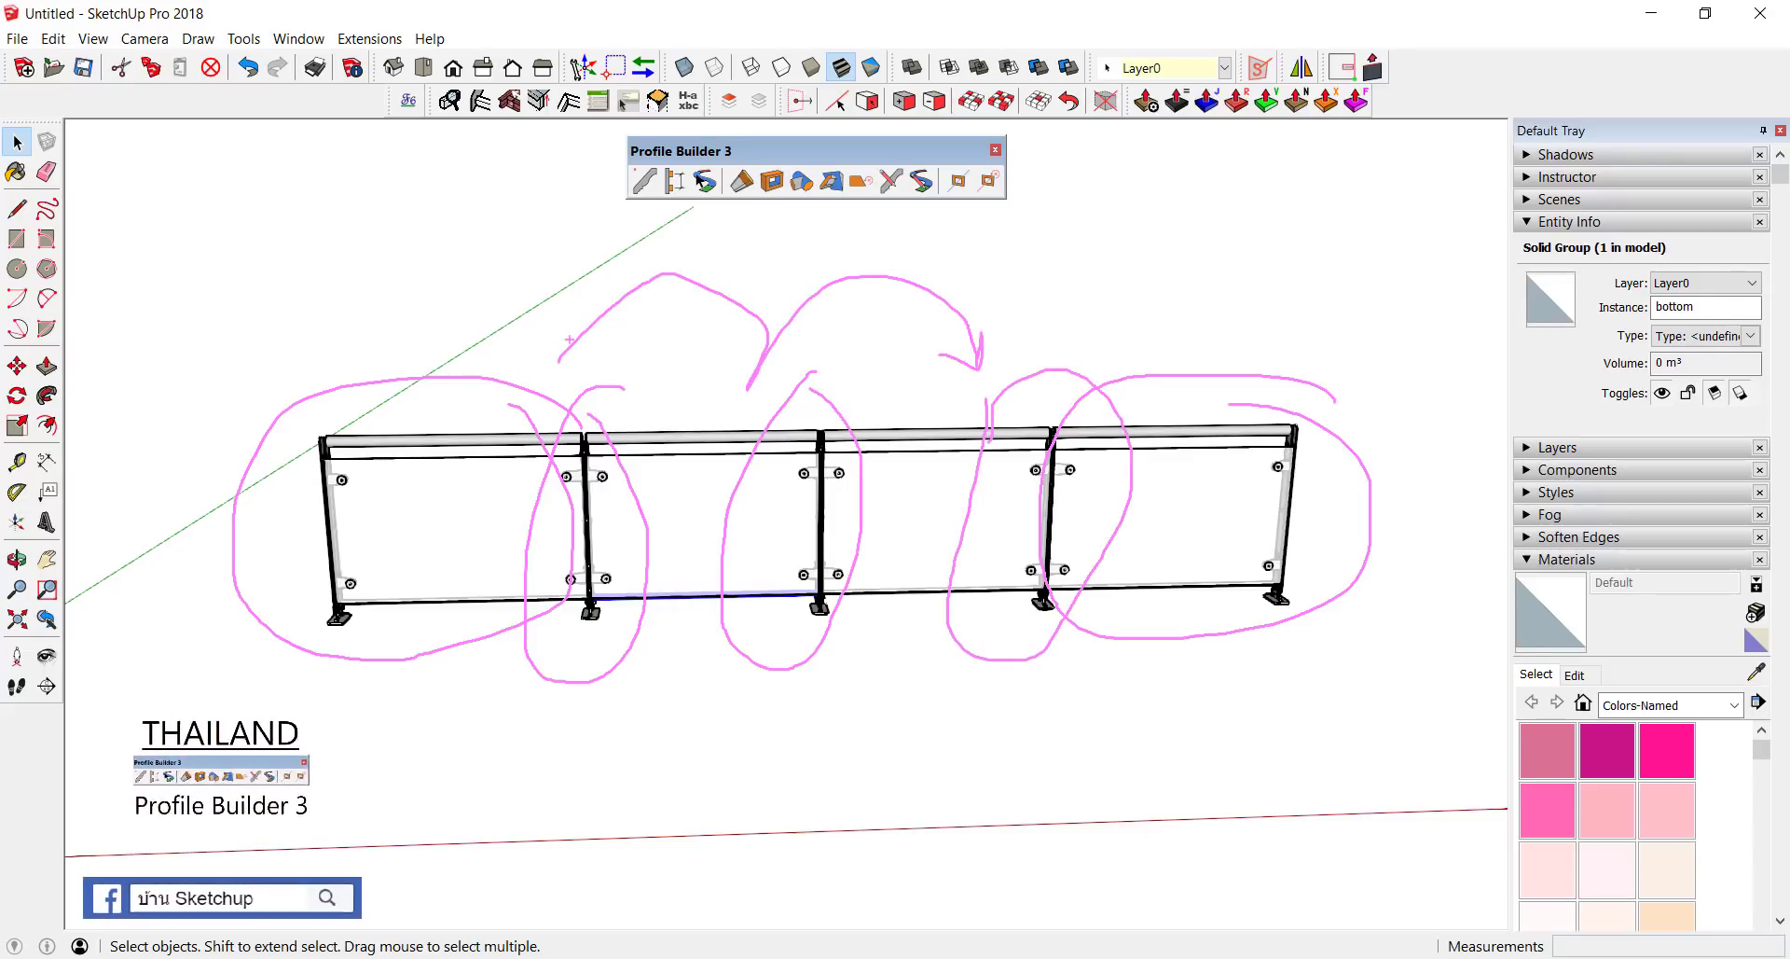
key("Escape")
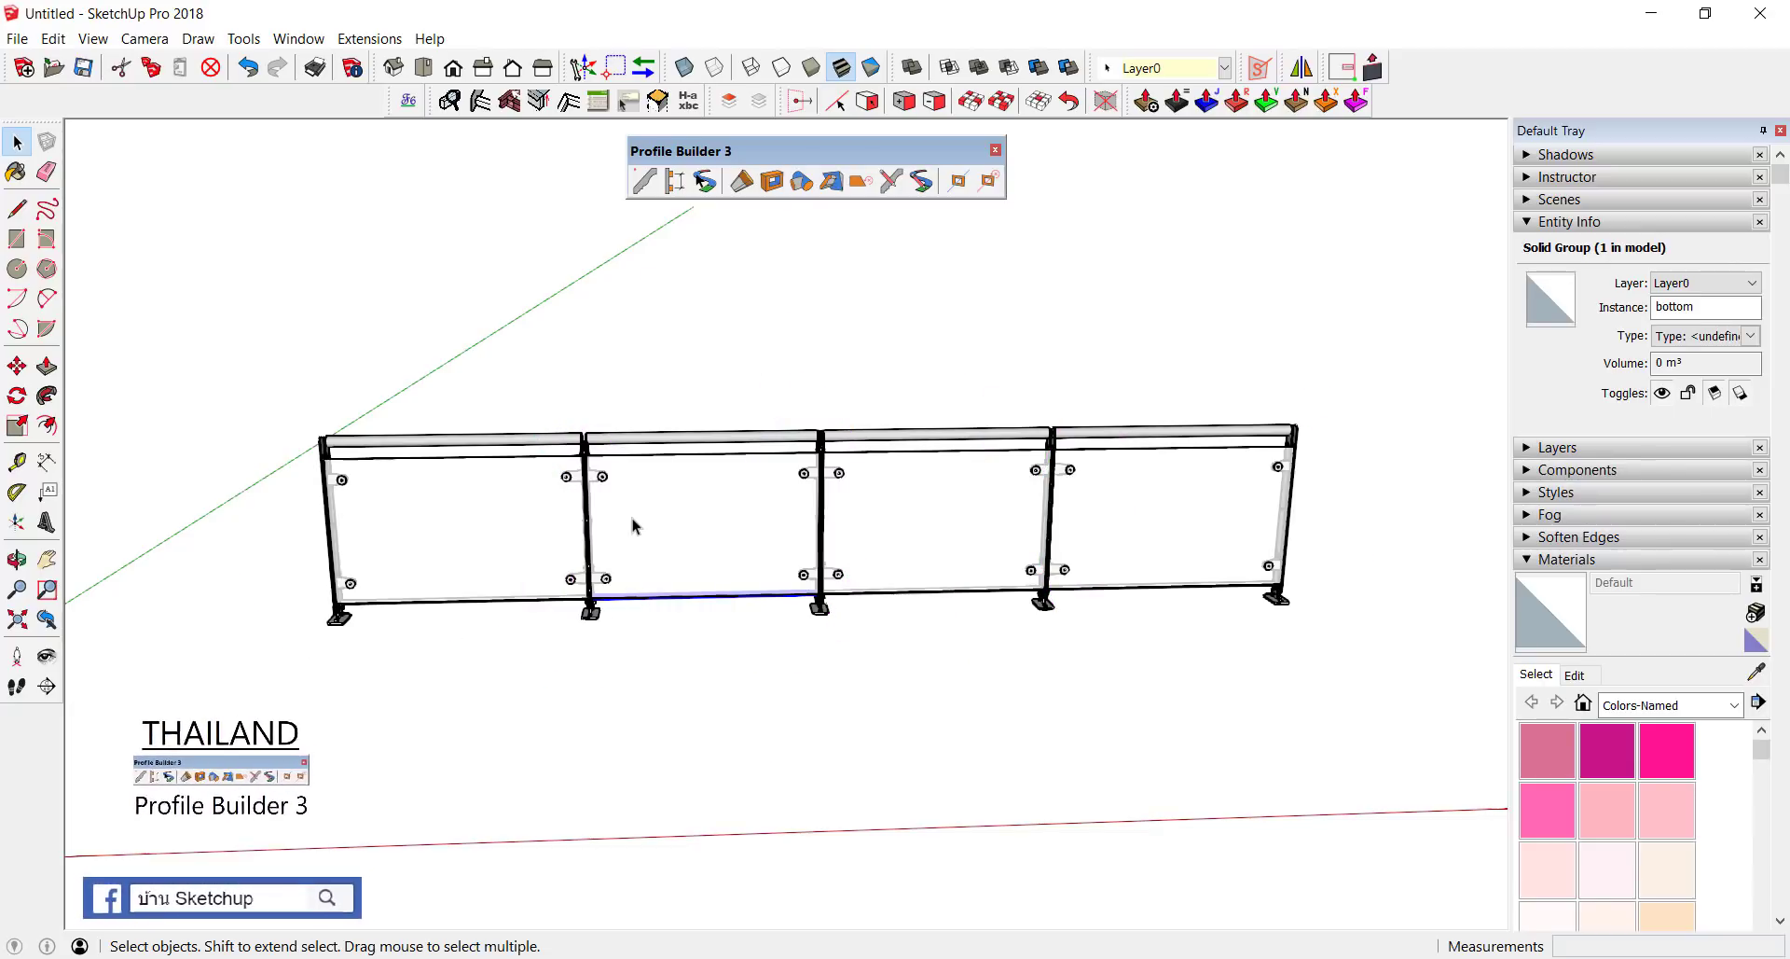
mouse_move(754, 374)
left_mouse_down()
mouse_move(684, 371)
mouse_move(567, 586)
mouse_move(750, 646)
mouse_move(825, 364)
mouse_move(653, 354)
left_mouse_up()
left_click_drag(553, 222, 662, 362)
left_click_drag(699, 291, 626, 337)
mouse_move(539, 392)
left_mouse_down()
mouse_move(539, 638)
mouse_move(859, 390)
left_mouse_up()
mouse_move(593, 223)
left_mouse_down()
mouse_move(485, 410)
mouse_move(440, 431)
mouse_move(1133, 424)
left_mouse_up()
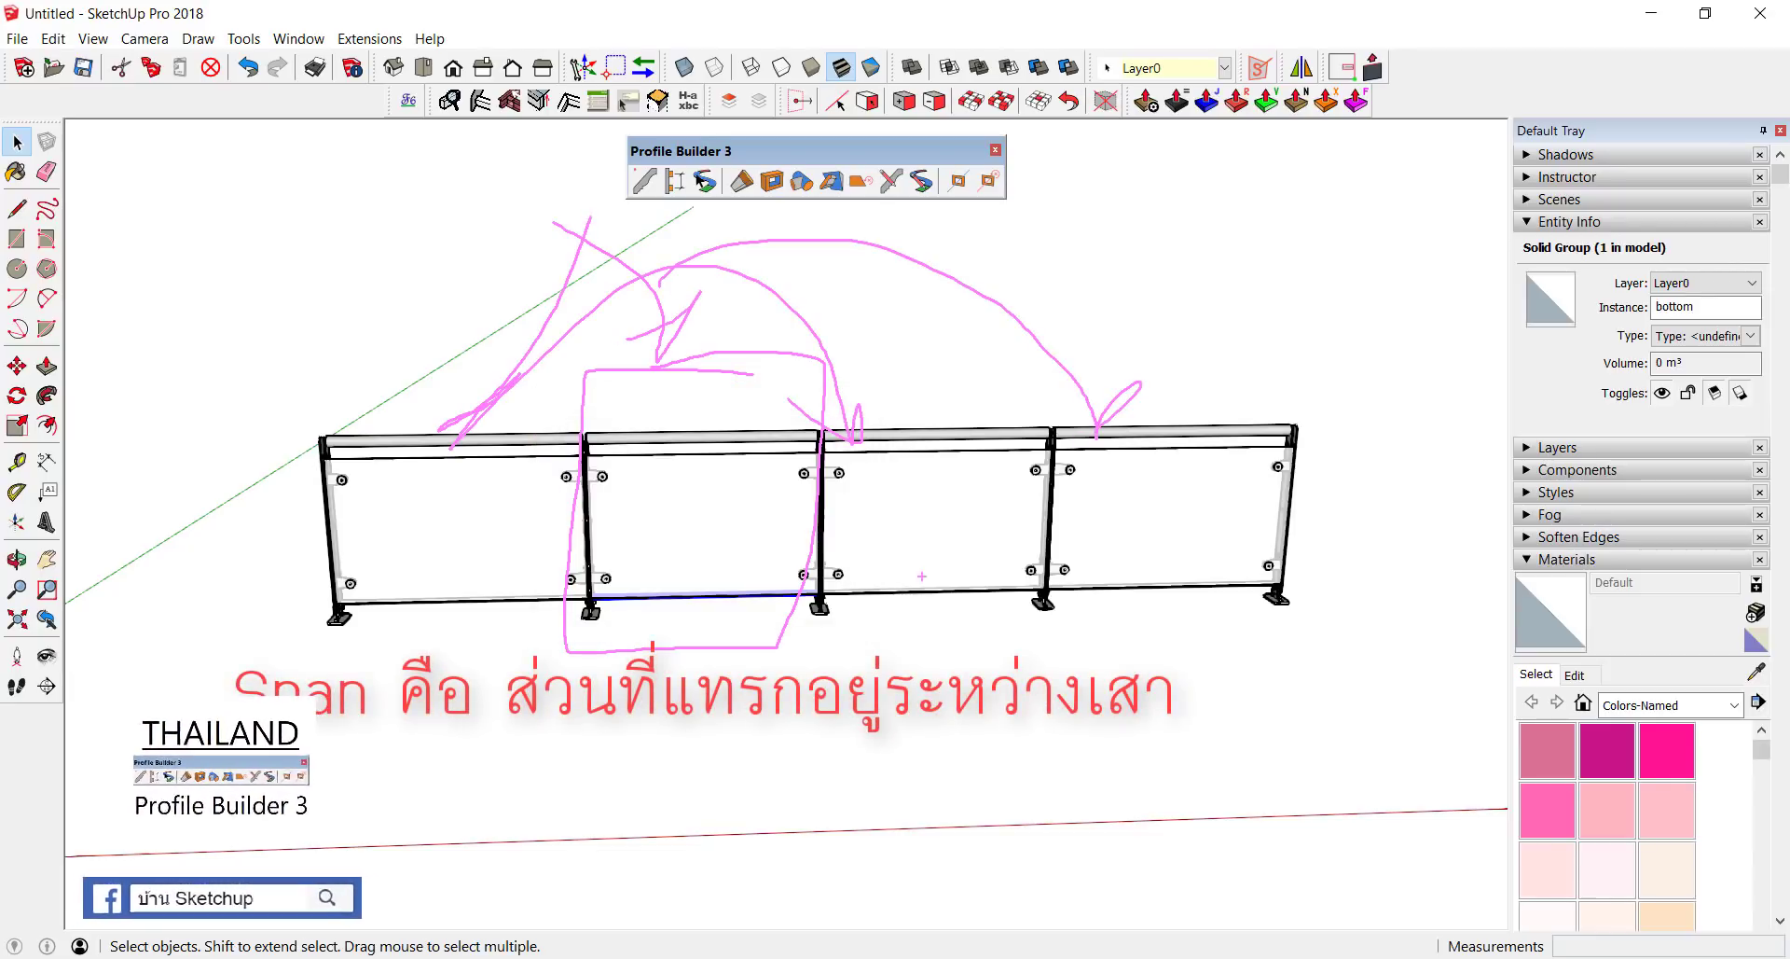
key("Escape")
middle_click_drag(630, 364, 499, 392)
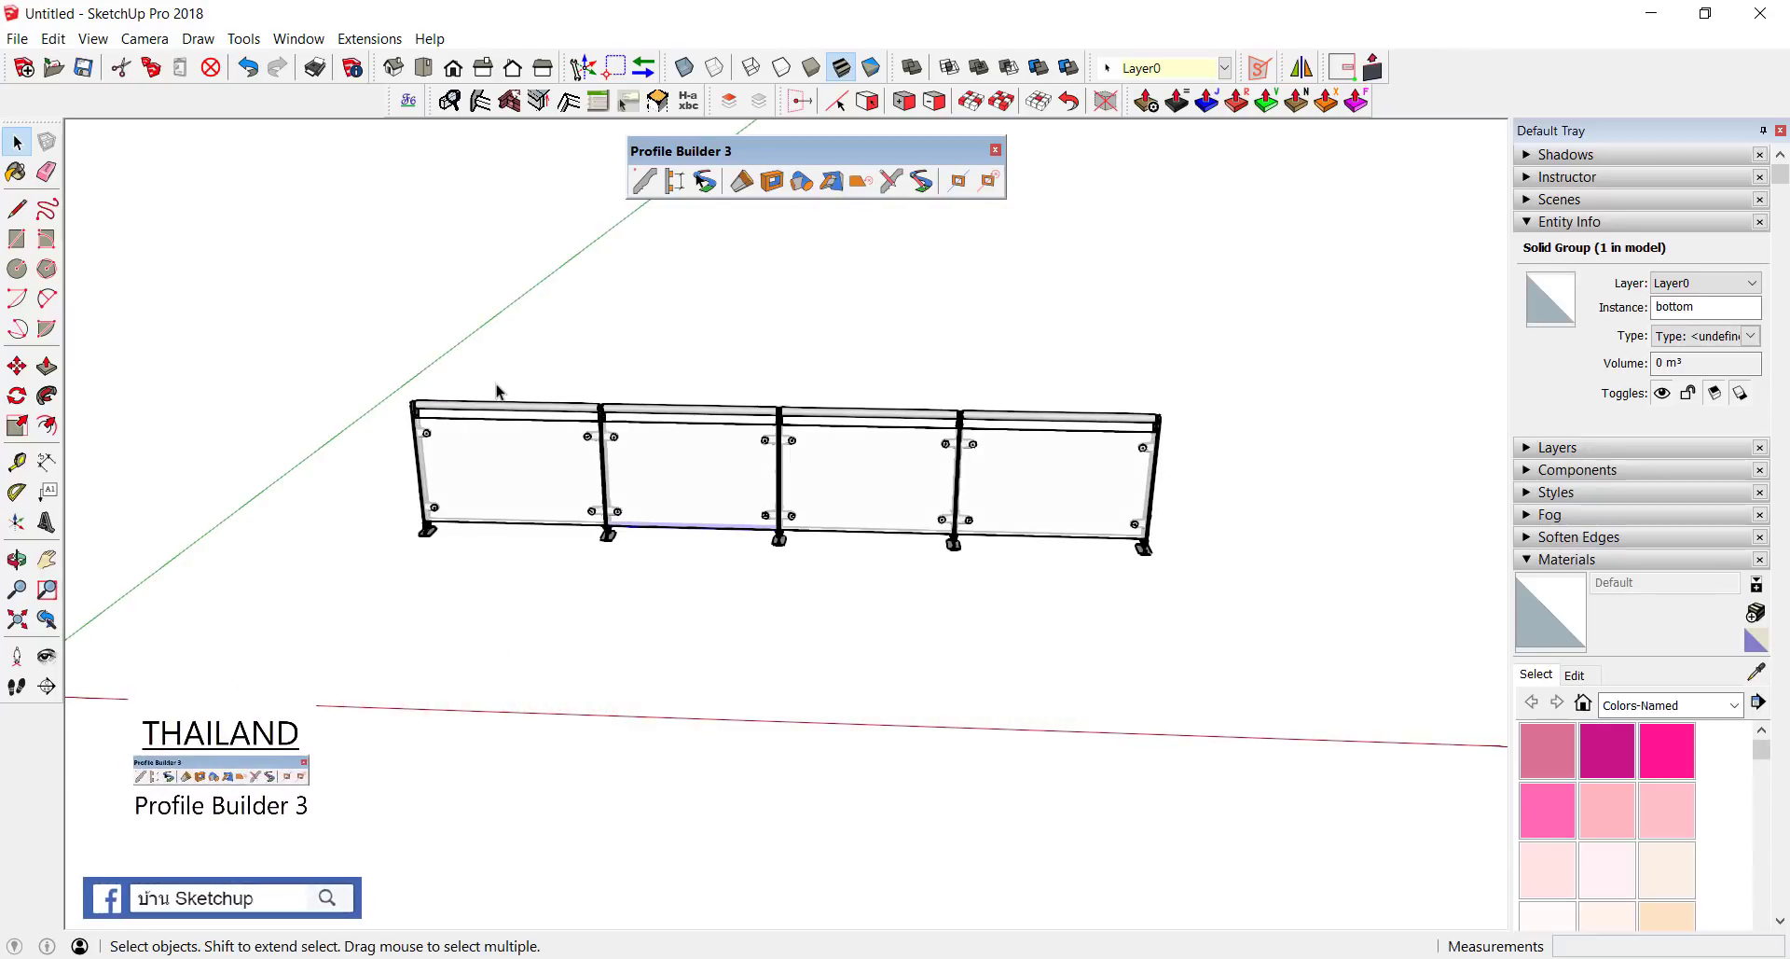
middle_click_drag(583, 395, 460, 396)
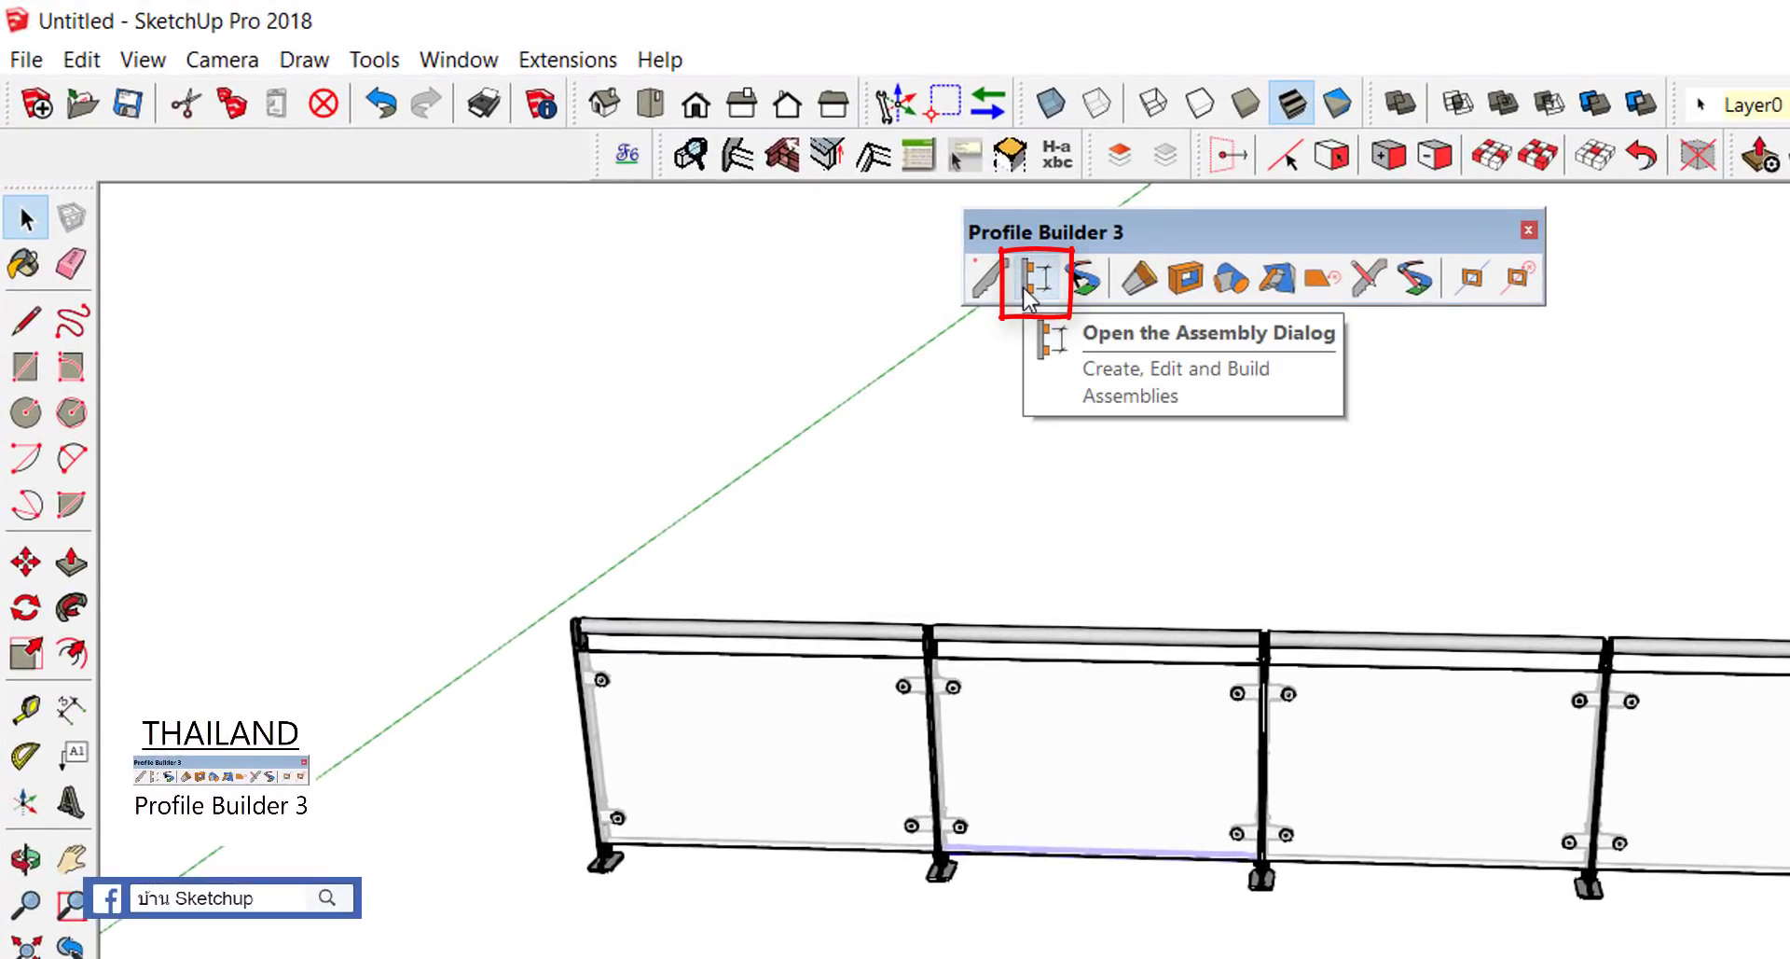
Step: Create a new Profile Builder assembly named GLASS RAILING
left_click(1029, 294)
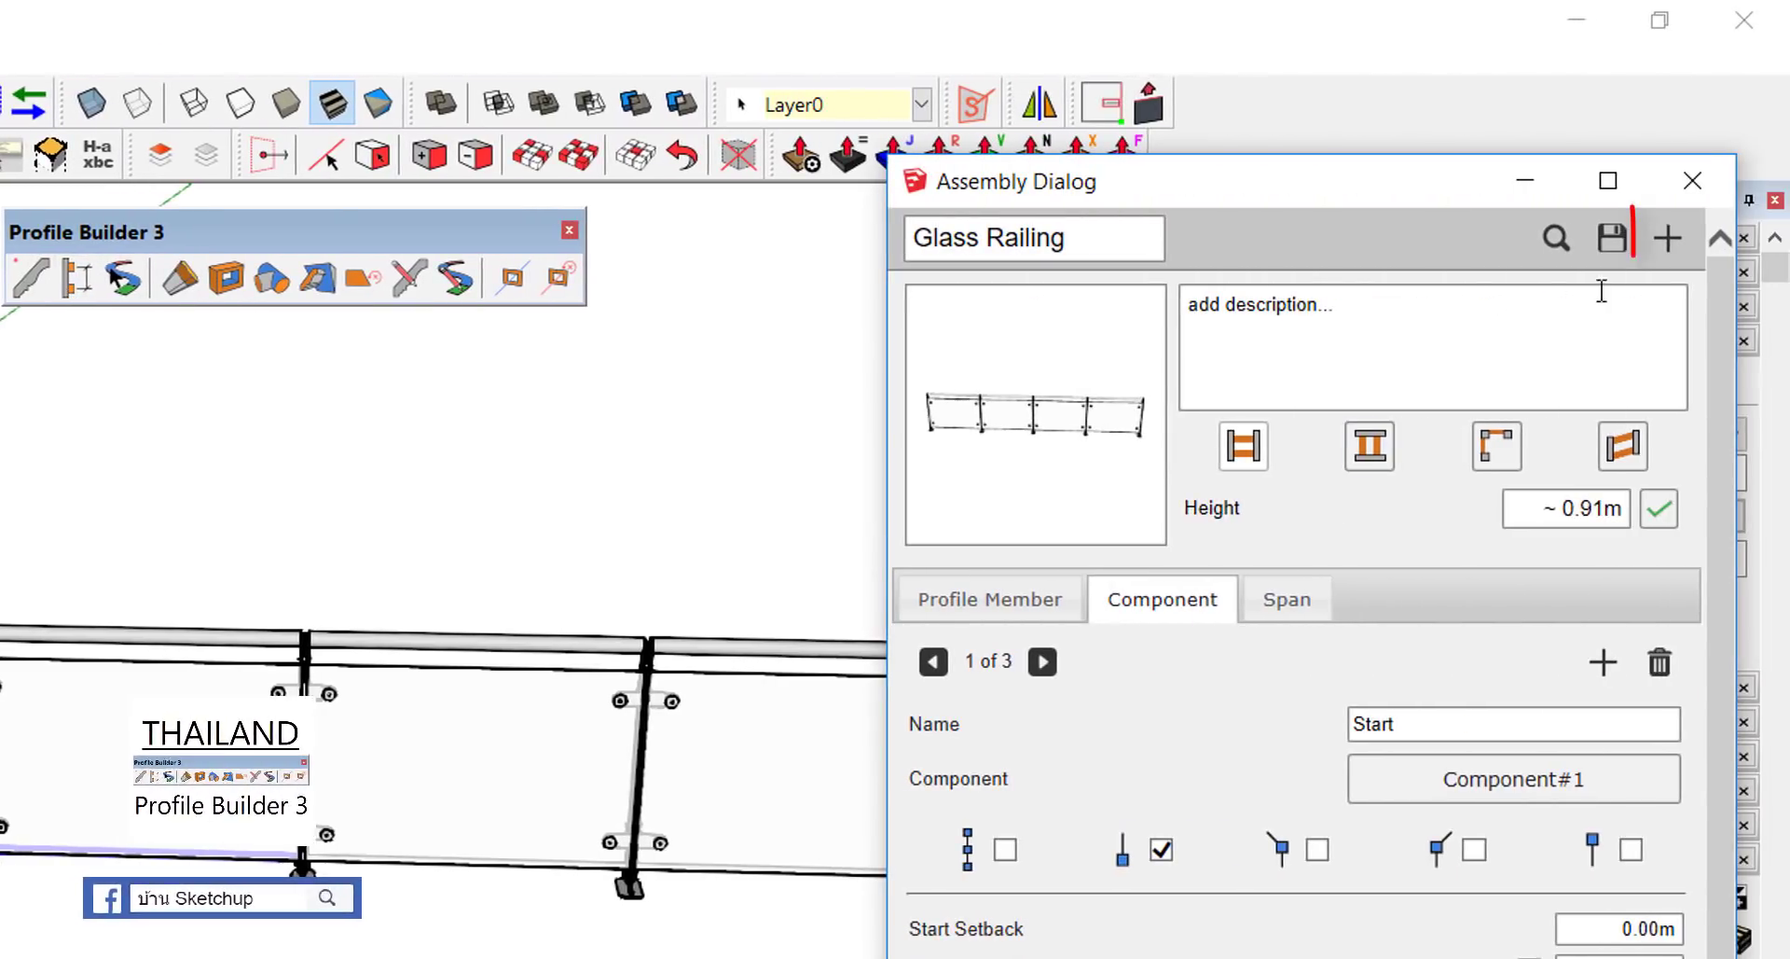
left_click(1670, 241)
left_click_drag(1114, 240, 893, 259)
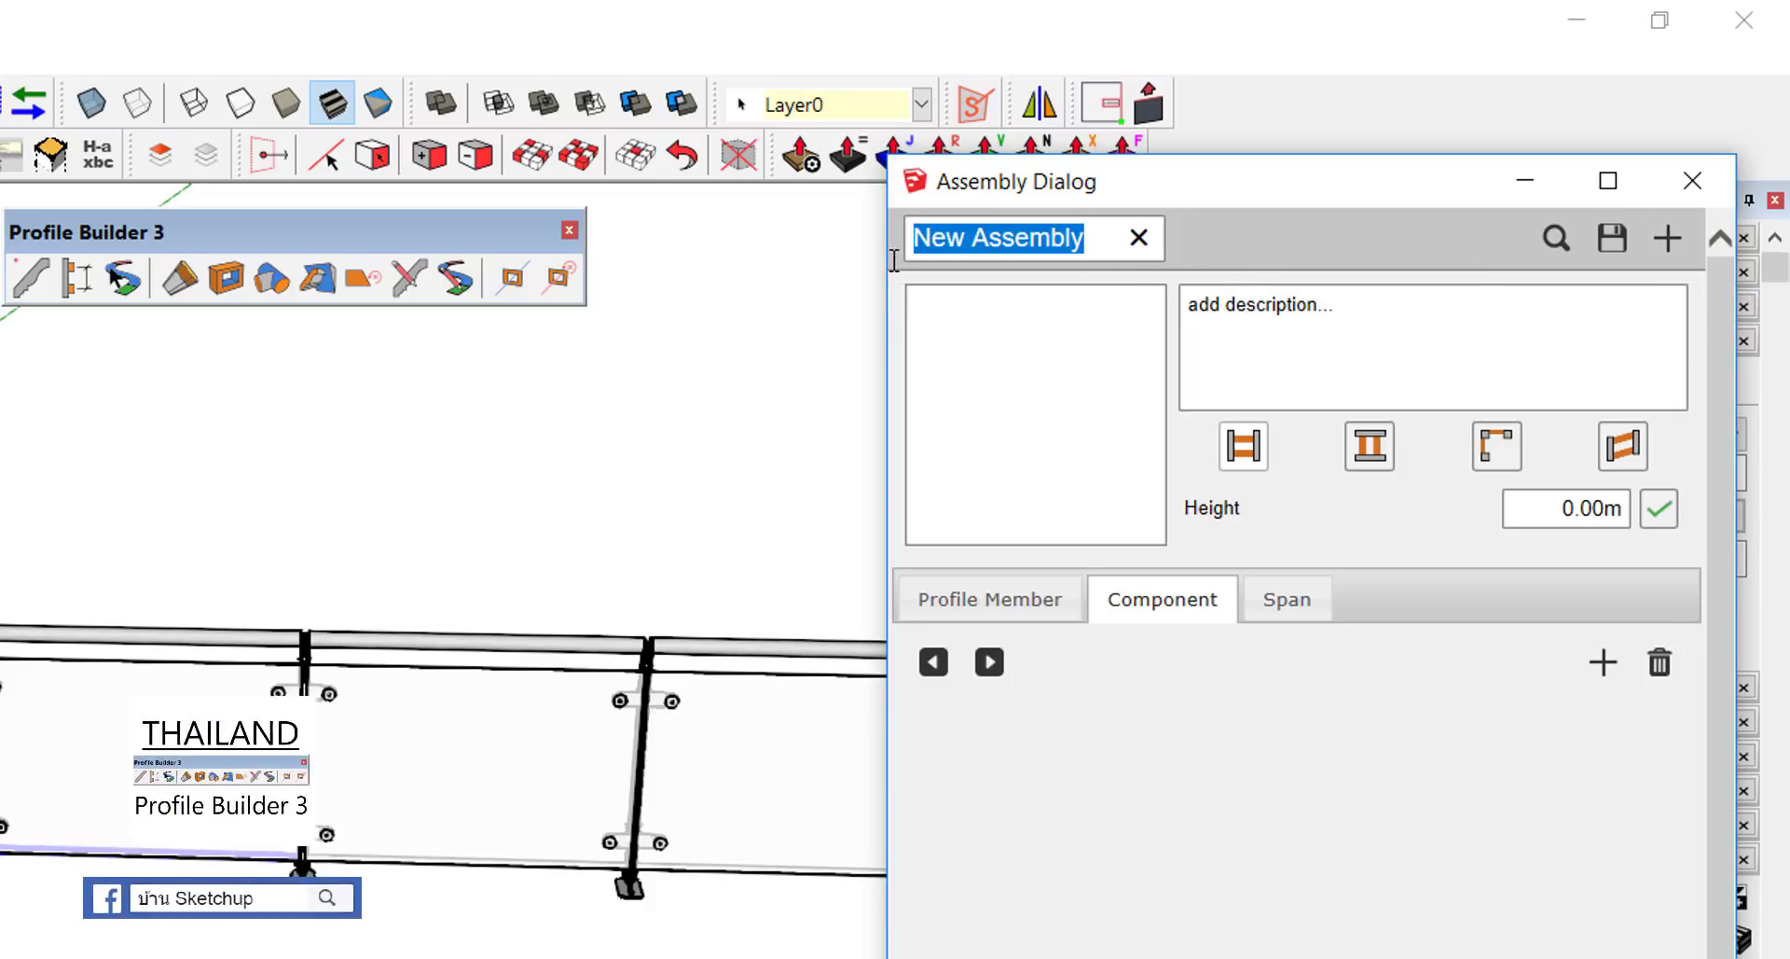
type("GLA")
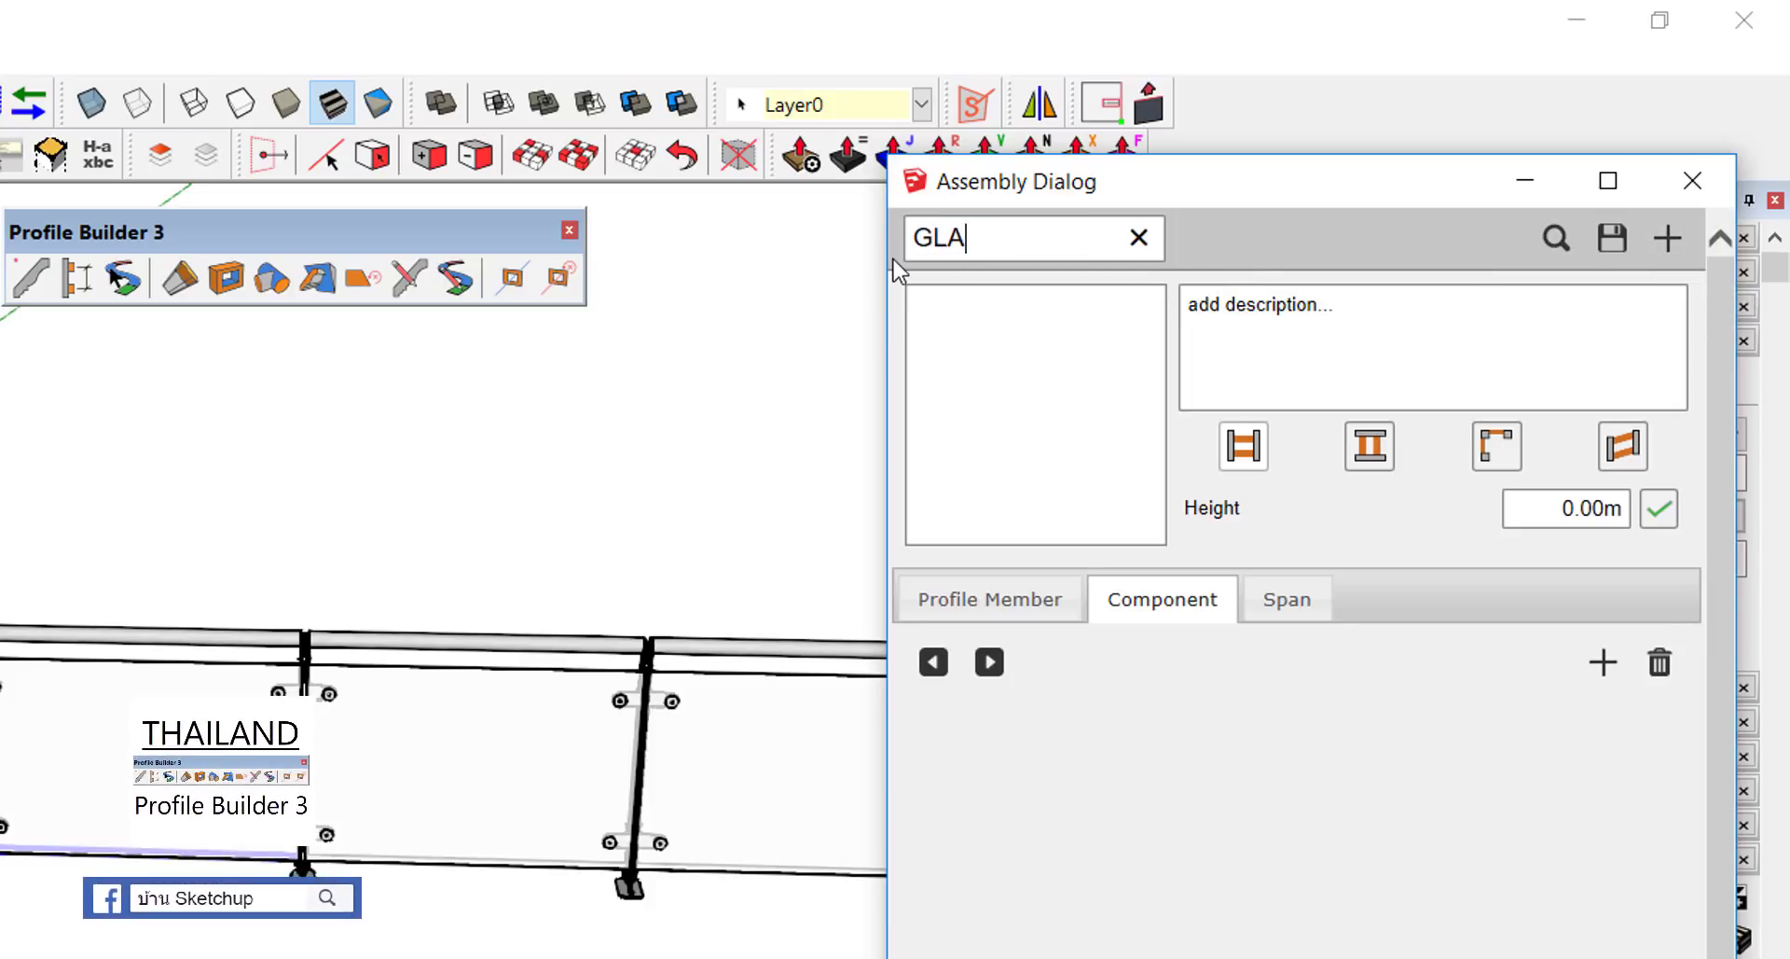
type("SS")
key("BackSpace")
key("BackSpace")
type("RA")
type("SS")
key("BackSpace")
key("BackSpace")
key("BackSpace")
key("BackSpace")
type("ASS R")
type("AILI")
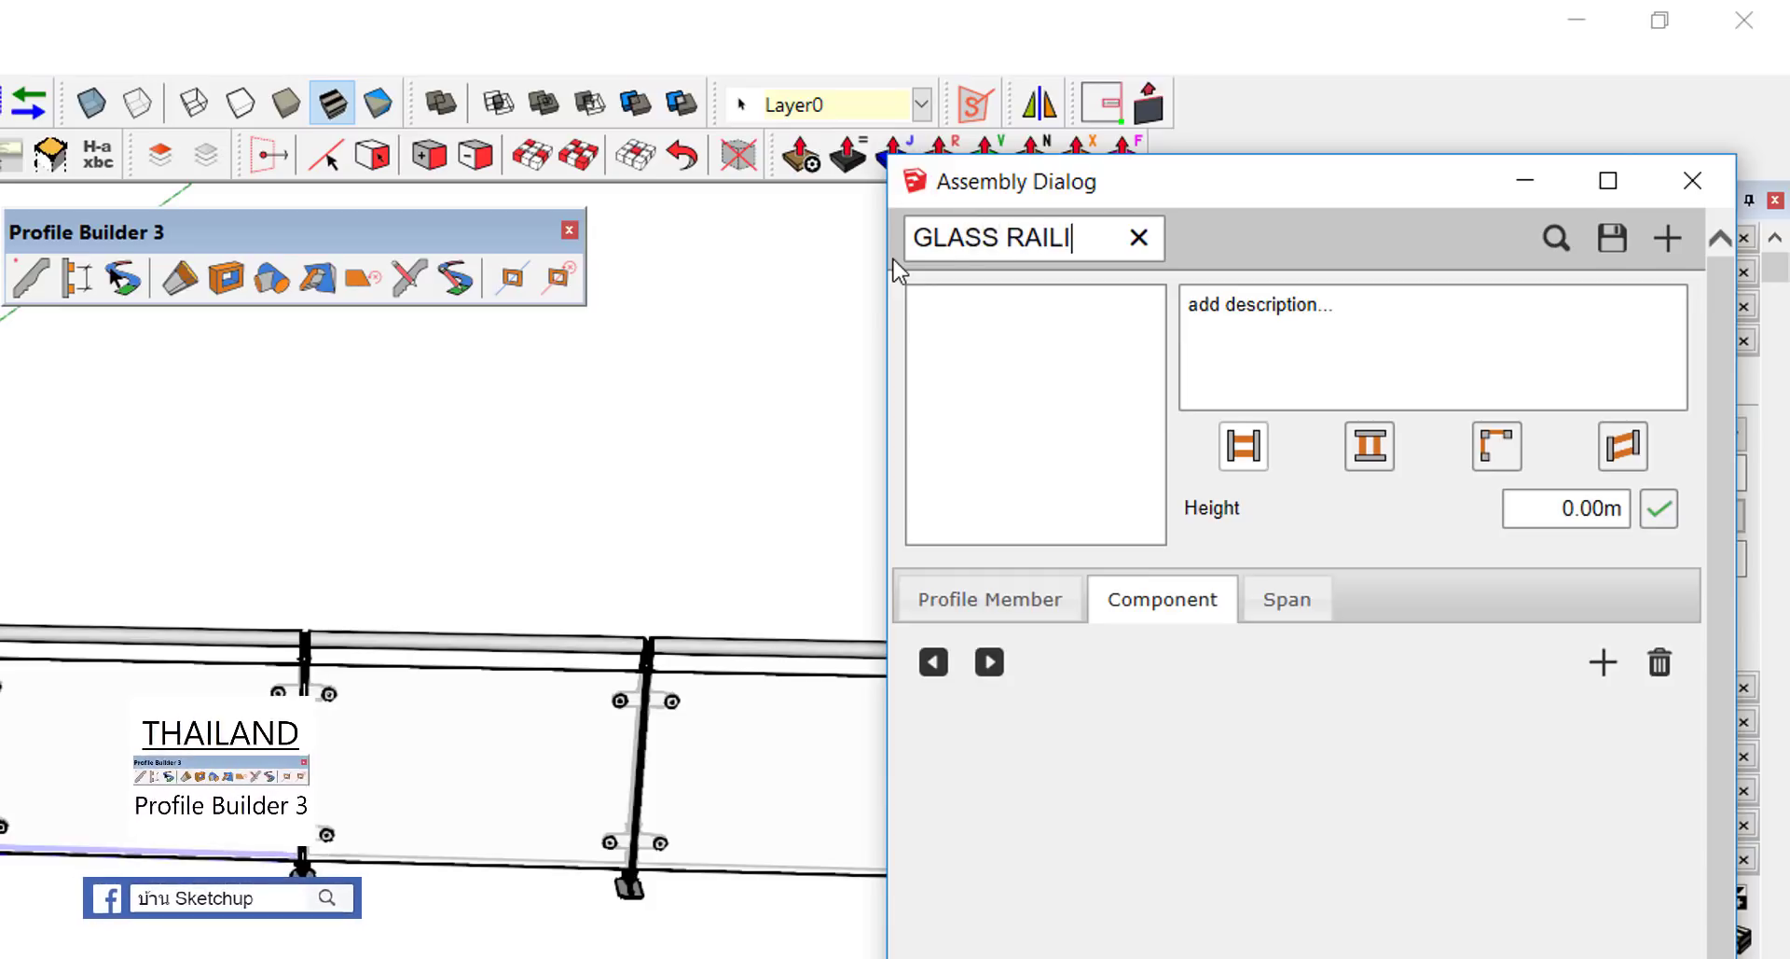
type("NG")
left_click(1367, 319)
type("ww")
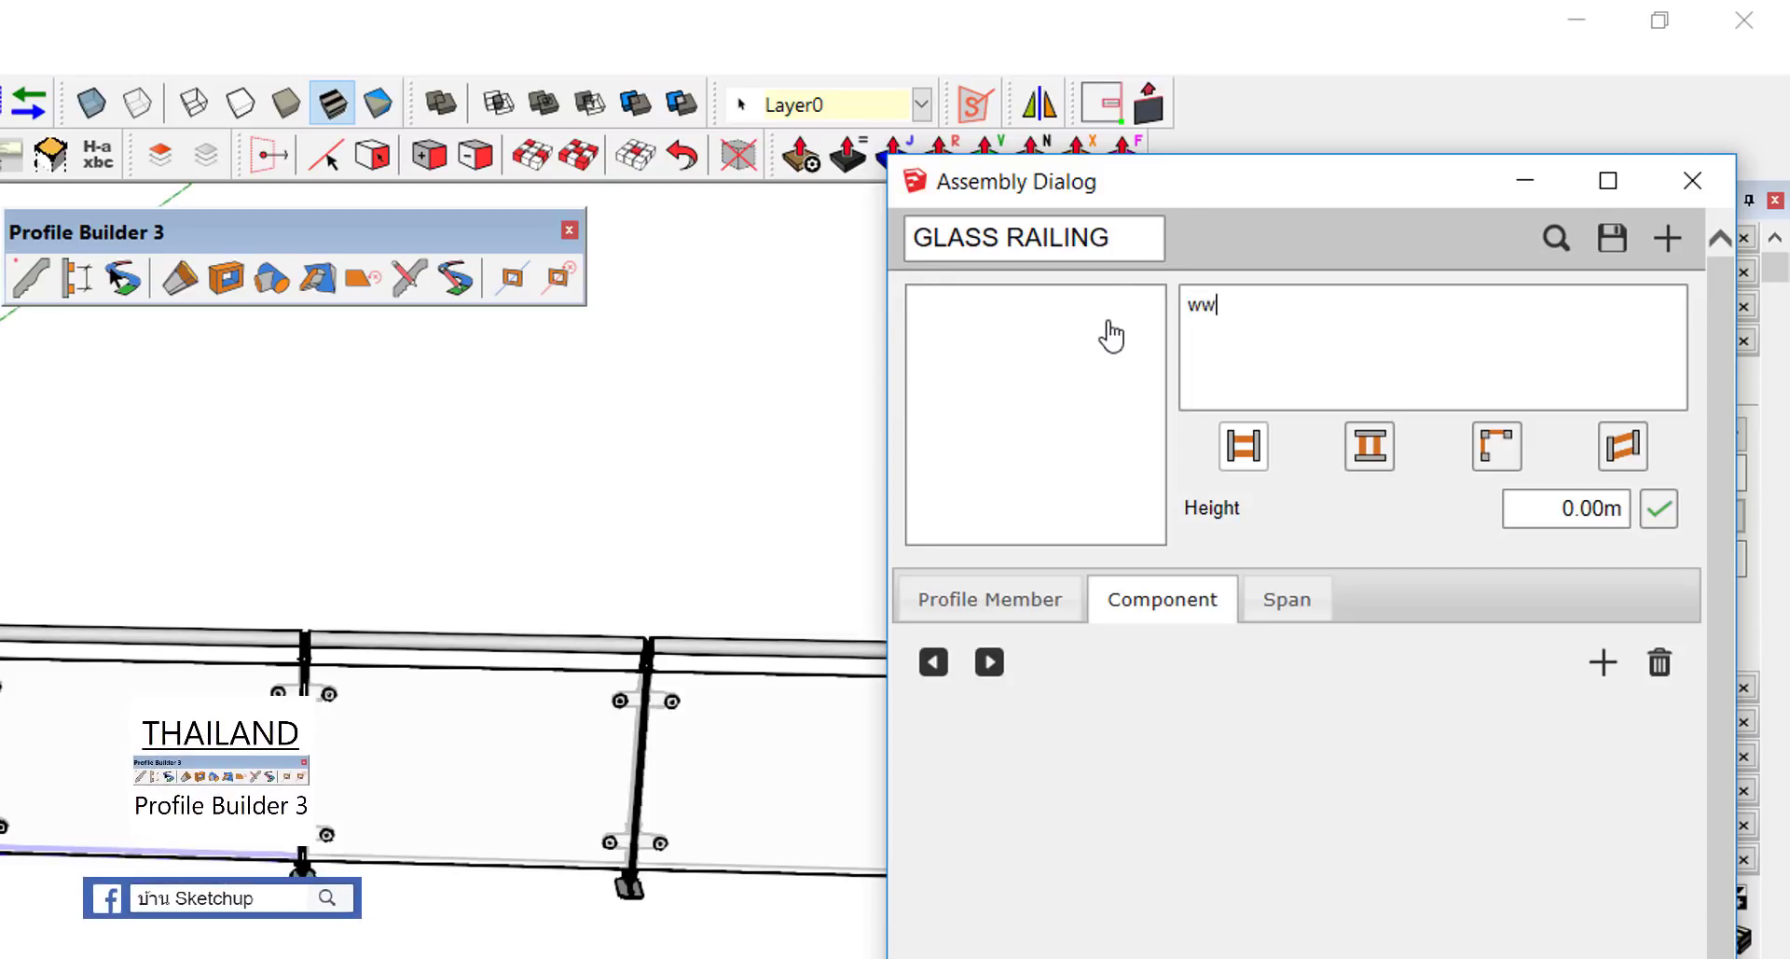
type(".3DeeD.c")
type("om")
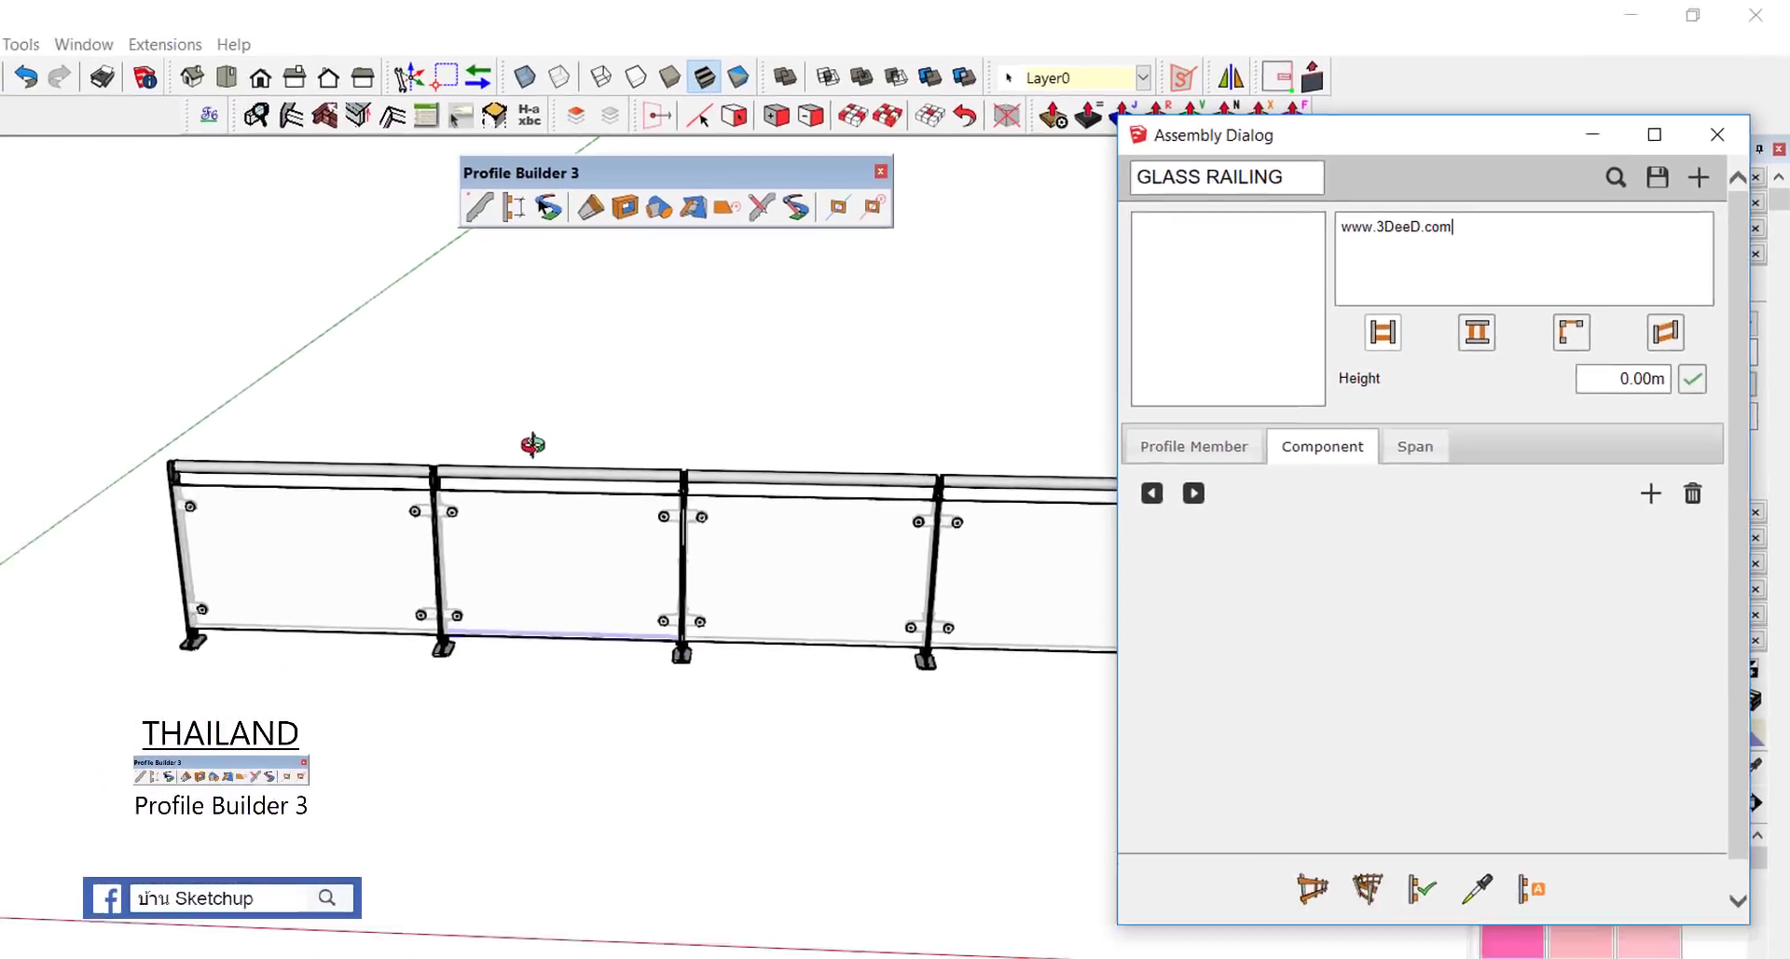
mouse_move(523, 432)
middle_mouse_down()
mouse_move(712, 380)
mouse_move(750, 390)
middle_mouse_up()
mouse_move(1329, 360)
left_mouse_down()
mouse_move(1403, 431)
mouse_move(1333, 360)
mouse_move(1334, 431)
mouse_move(1404, 354)
mouse_move(1002, 272)
mouse_move(580, 410)
left_mouse_up()
mouse_move(625, 338)
left_mouse_down()
mouse_move(578, 410)
mouse_move(678, 410)
left_mouse_up()
mouse_move(1380, 375)
left_mouse_down()
mouse_move(1044, 327)
mouse_move(822, 415)
left_mouse_up()
left_click_drag(779, 424, 823, 410)
left_click_drag(561, 380, 569, 601)
mouse_move(560, 595)
left_mouse_down()
mouse_move(1000, 595)
mouse_move(1090, 382)
left_mouse_up()
left_click_drag(1098, 384, 556, 384)
left_click_drag(1398, 357, 1045, 410)
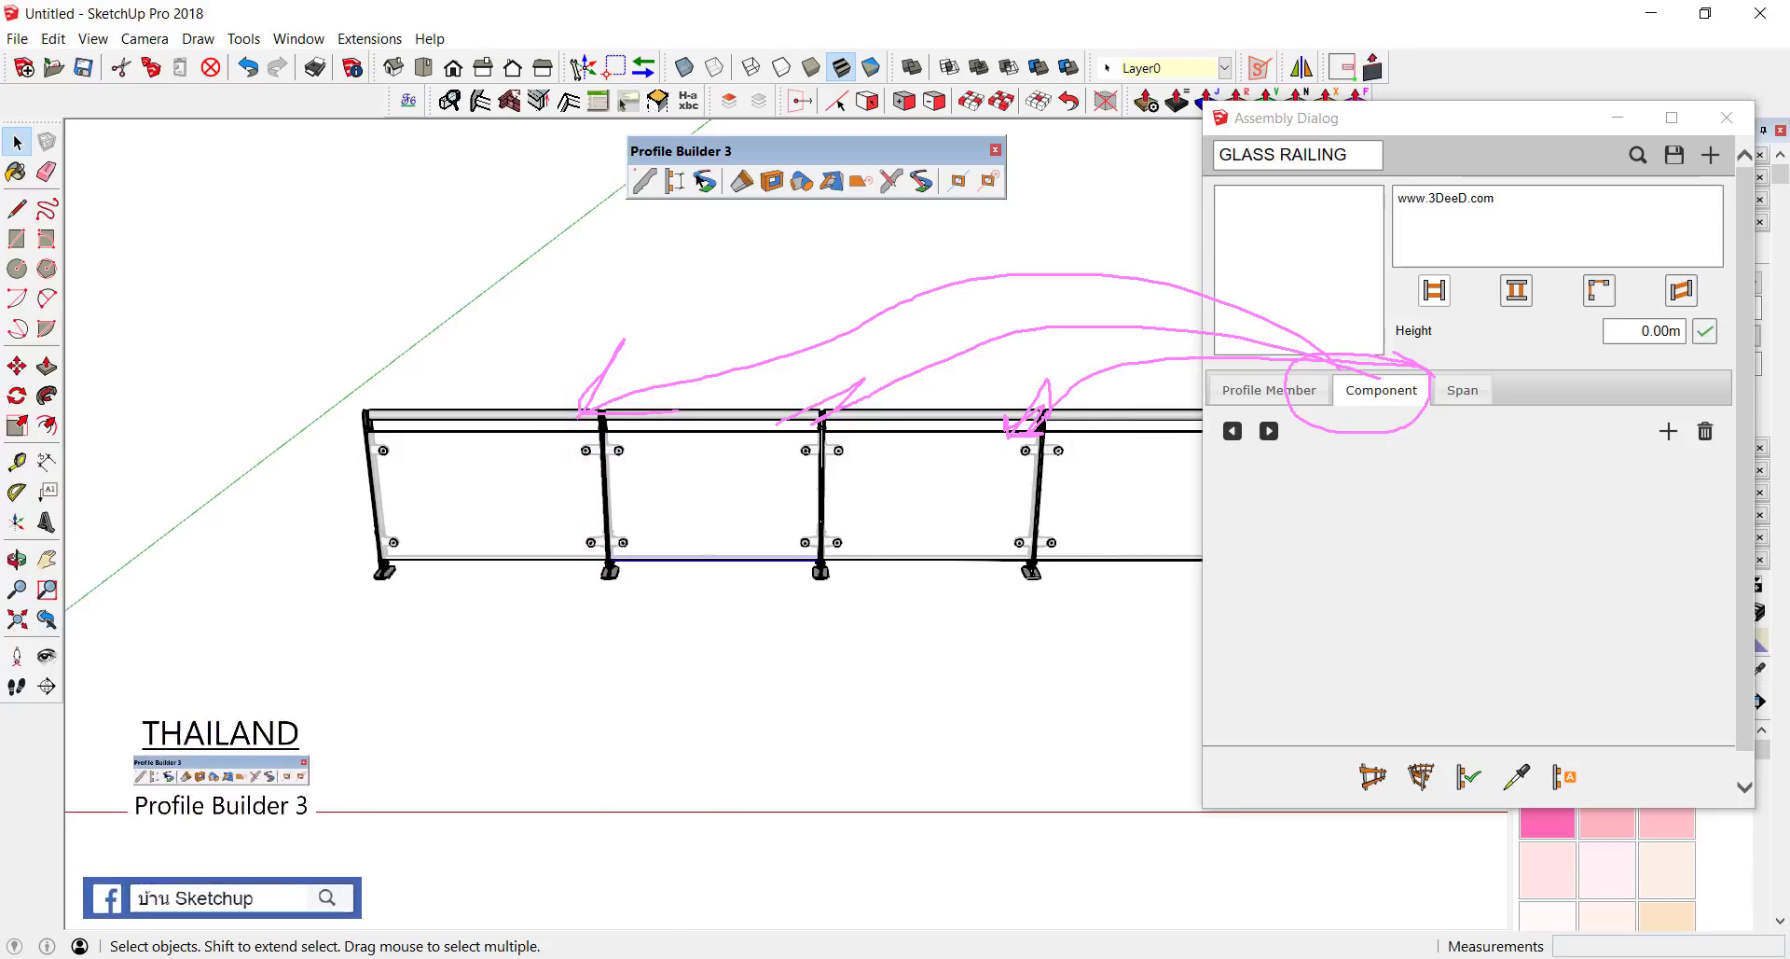
middle_click_drag(1117, 497, 620, 627)
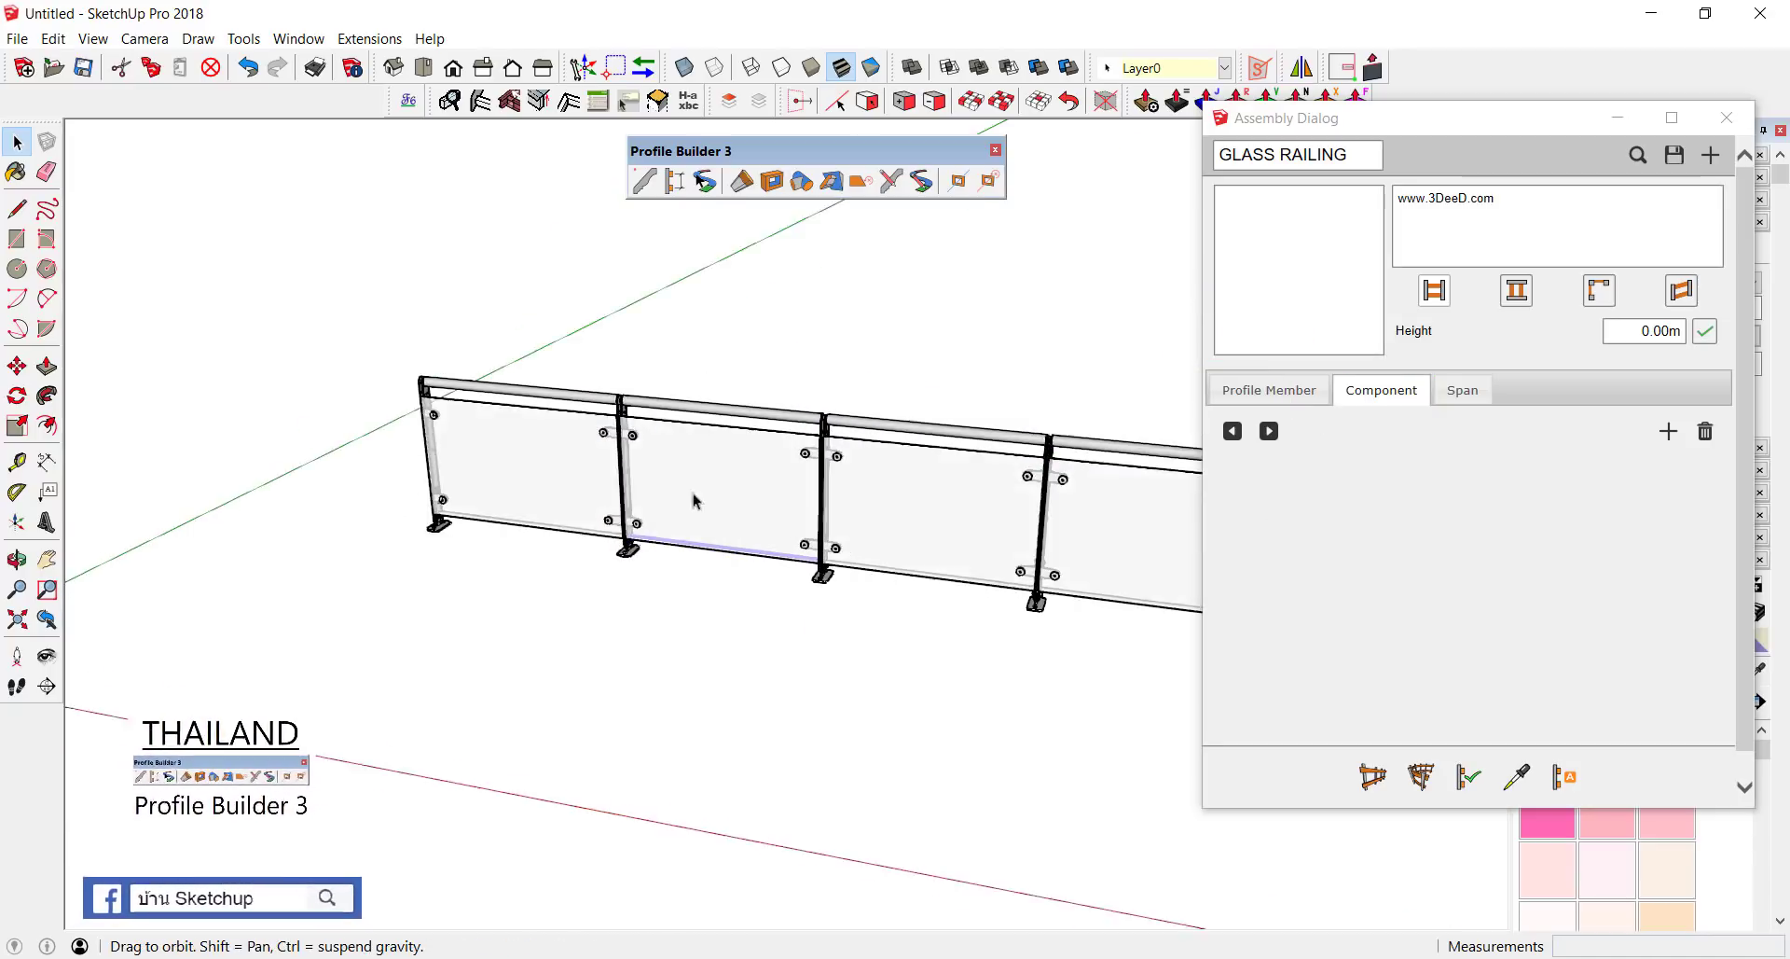
scroll(620, 626, "up", 5)
left_click(621, 627)
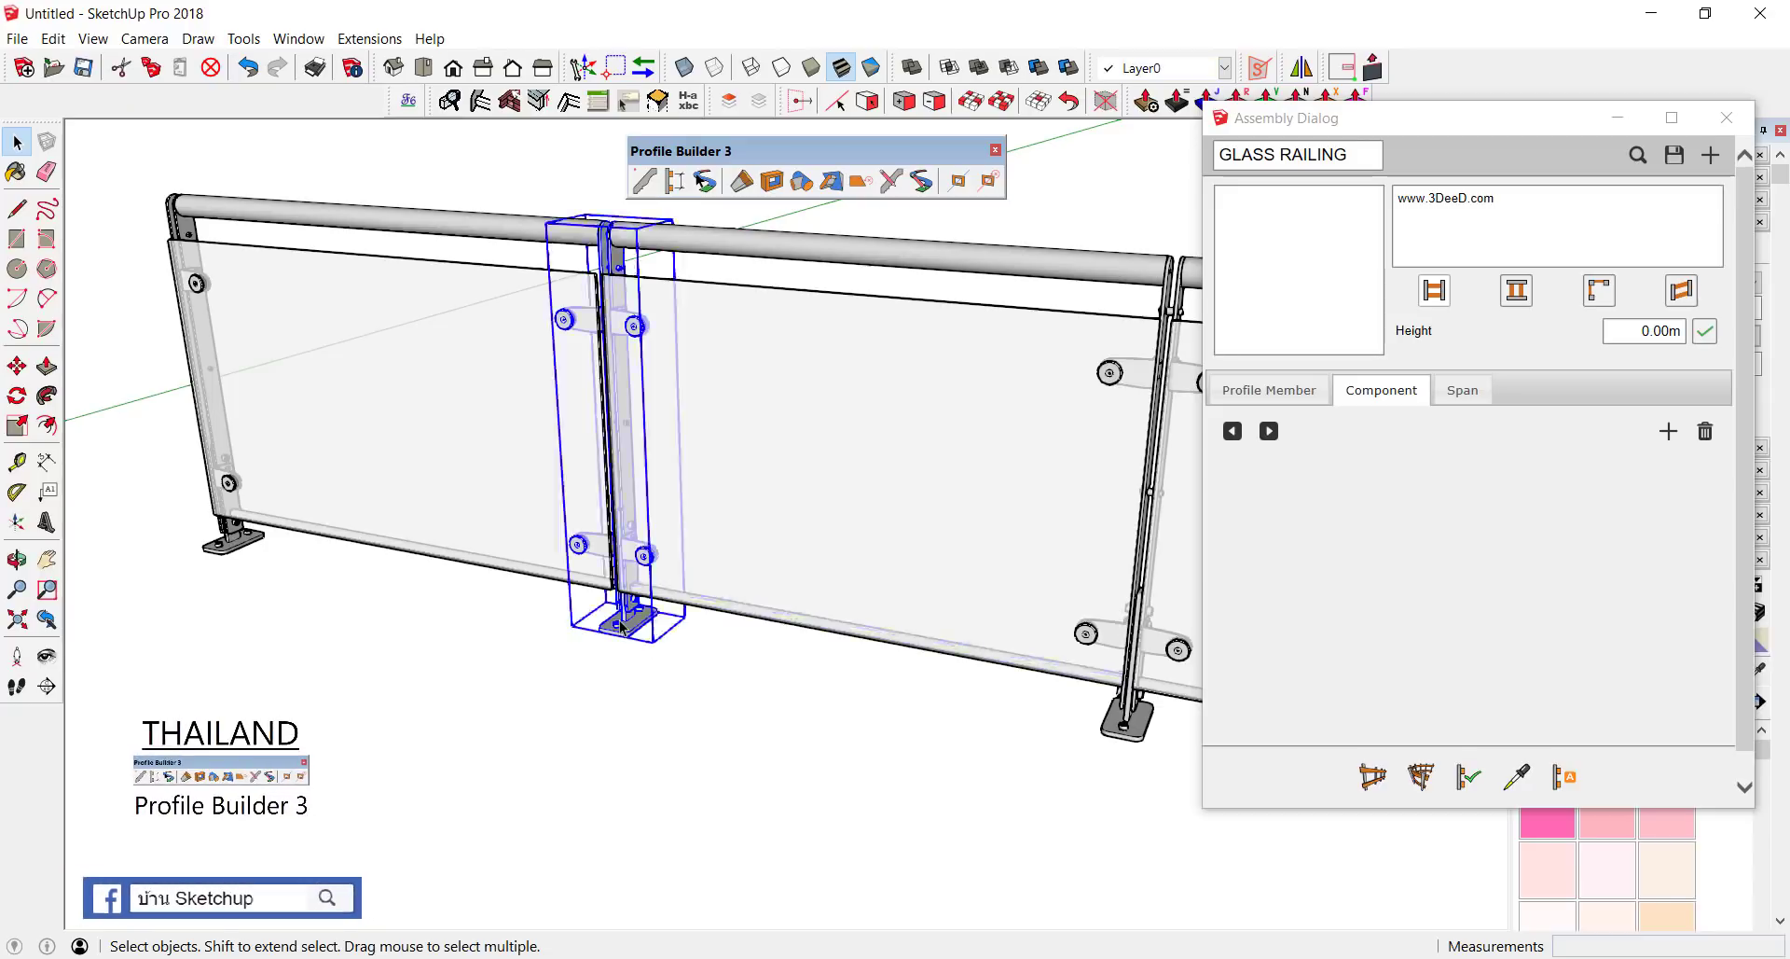
double_click(620, 627)
scroll(619, 652, "up", 3)
middle_click_drag(619, 671, 664, 264)
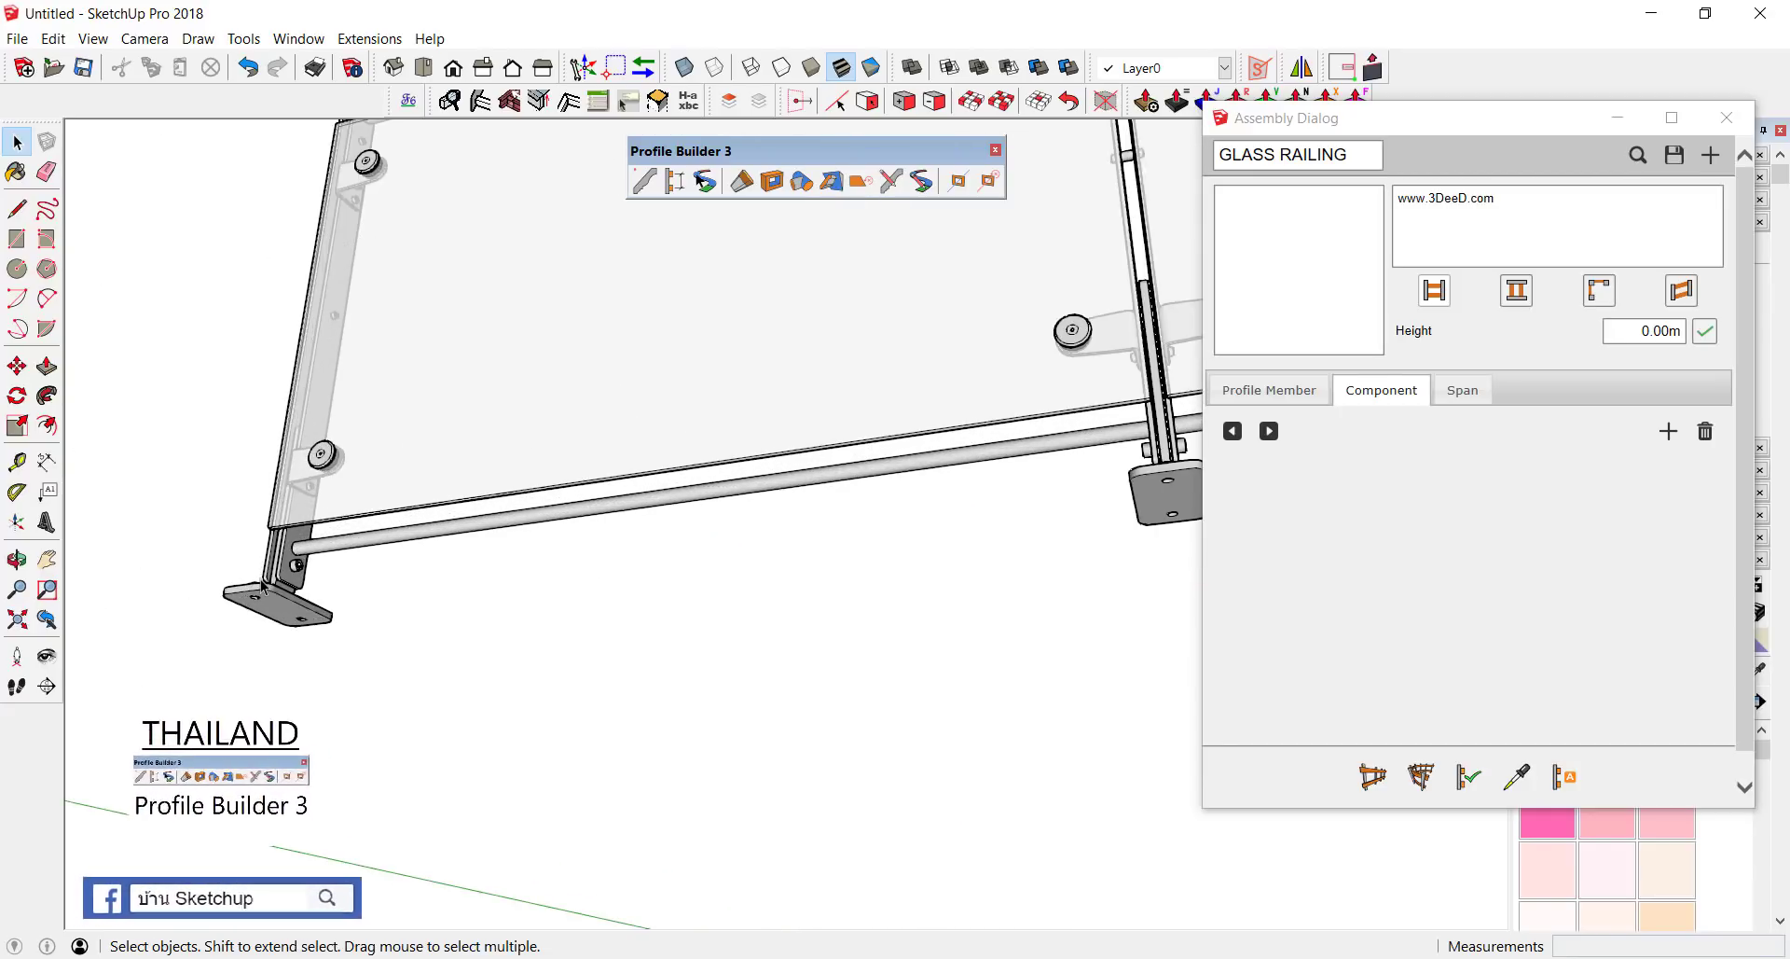
middle_click_drag(280, 559, 295, 500)
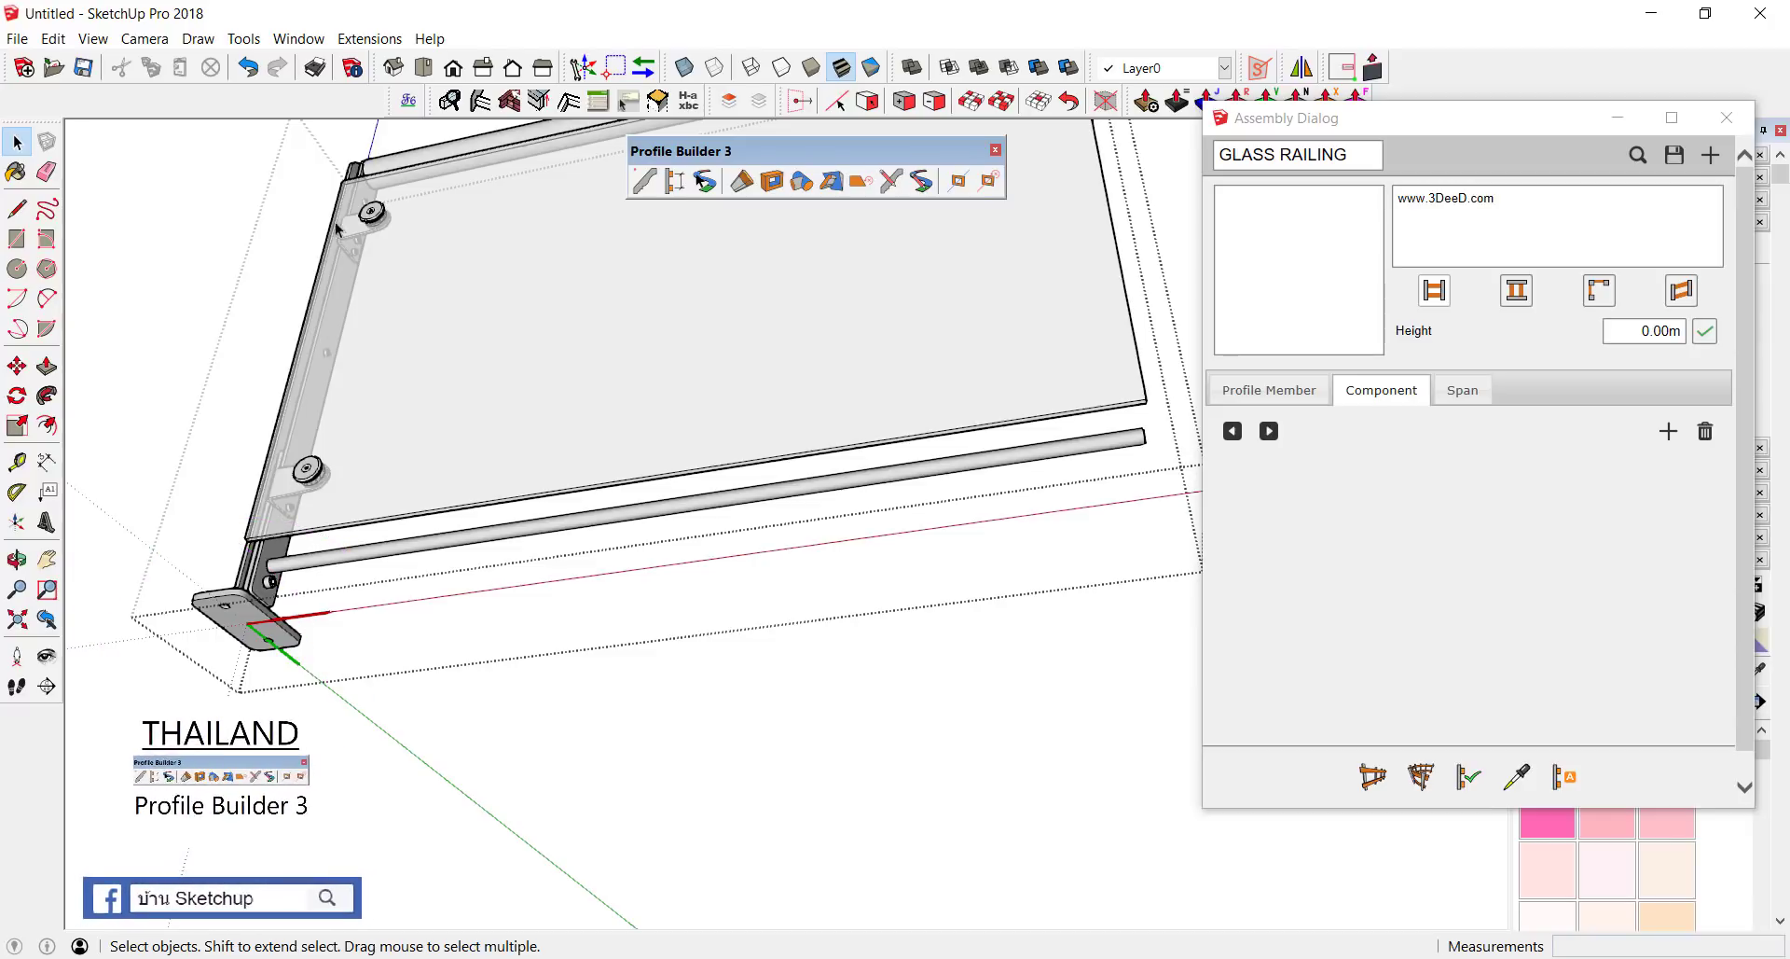
middle_click_drag(451, 733, 340, 399)
scroll(340, 399, "down", 3)
mouse_move(528, 687)
middle_mouse_down()
mouse_move(544, 563)
mouse_move(590, 669)
mouse_move(686, 652)
middle_mouse_up()
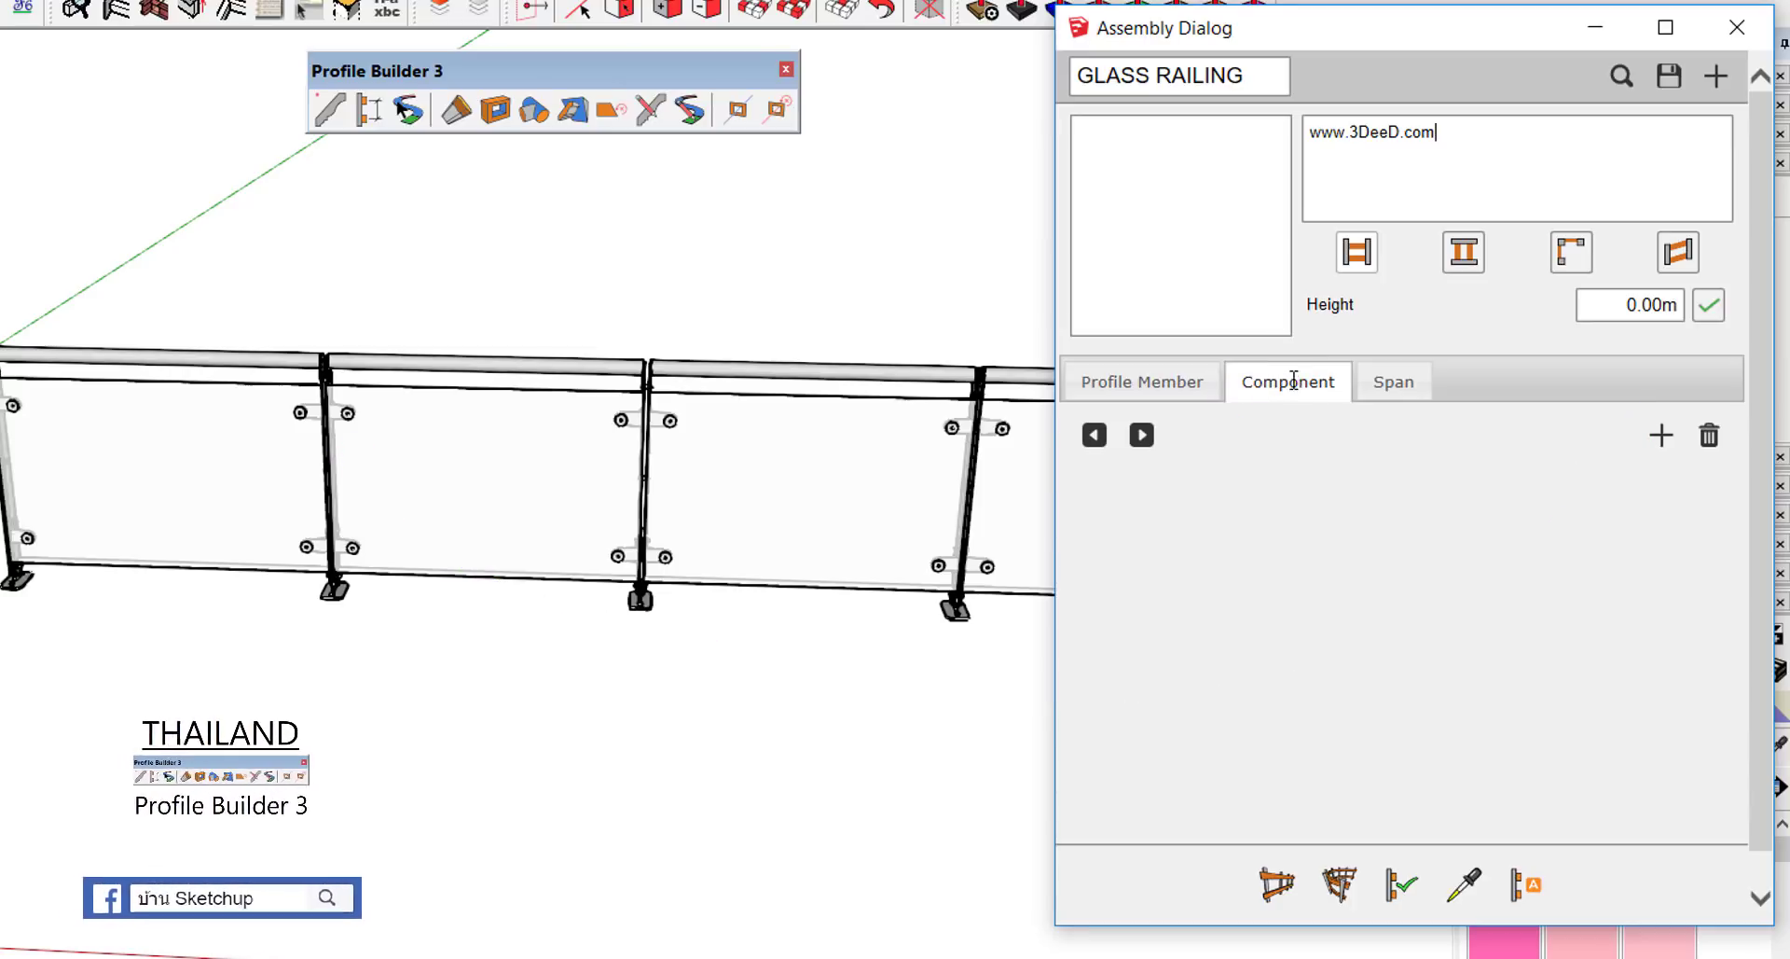
Step: Add a MID component that uses a railing post picked from the model, with spacing 1
left_click(1661, 437)
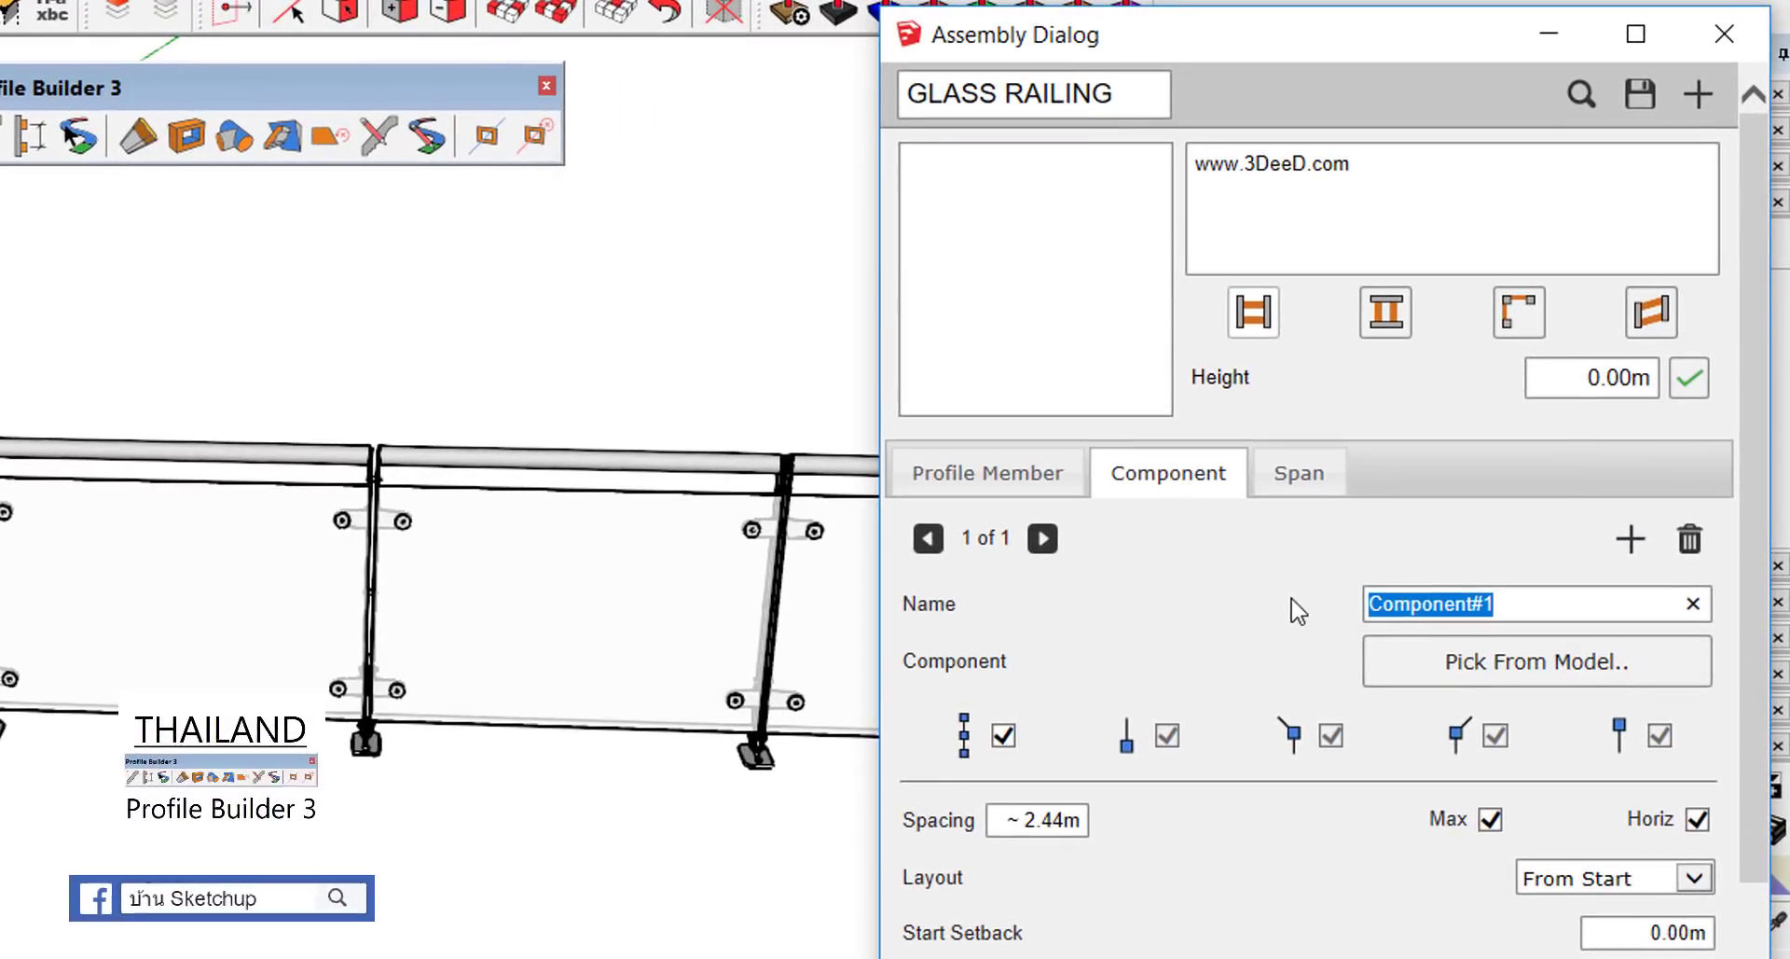
type("MI")
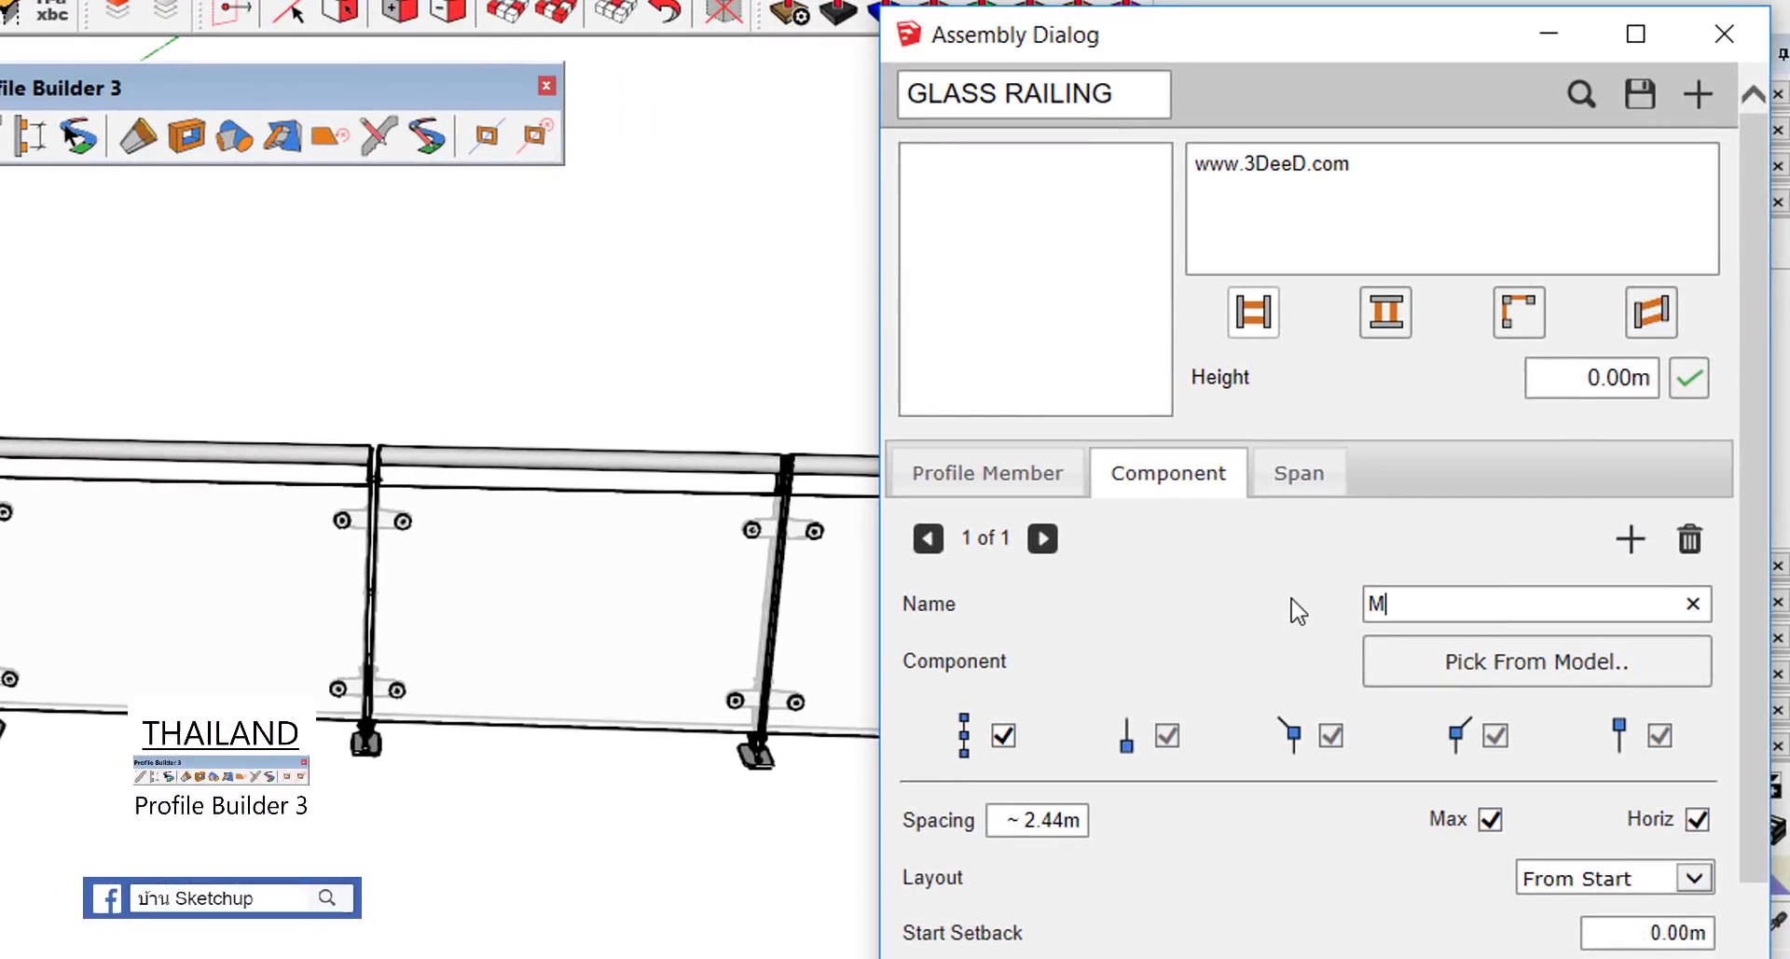
type("D")
left_click(1553, 664)
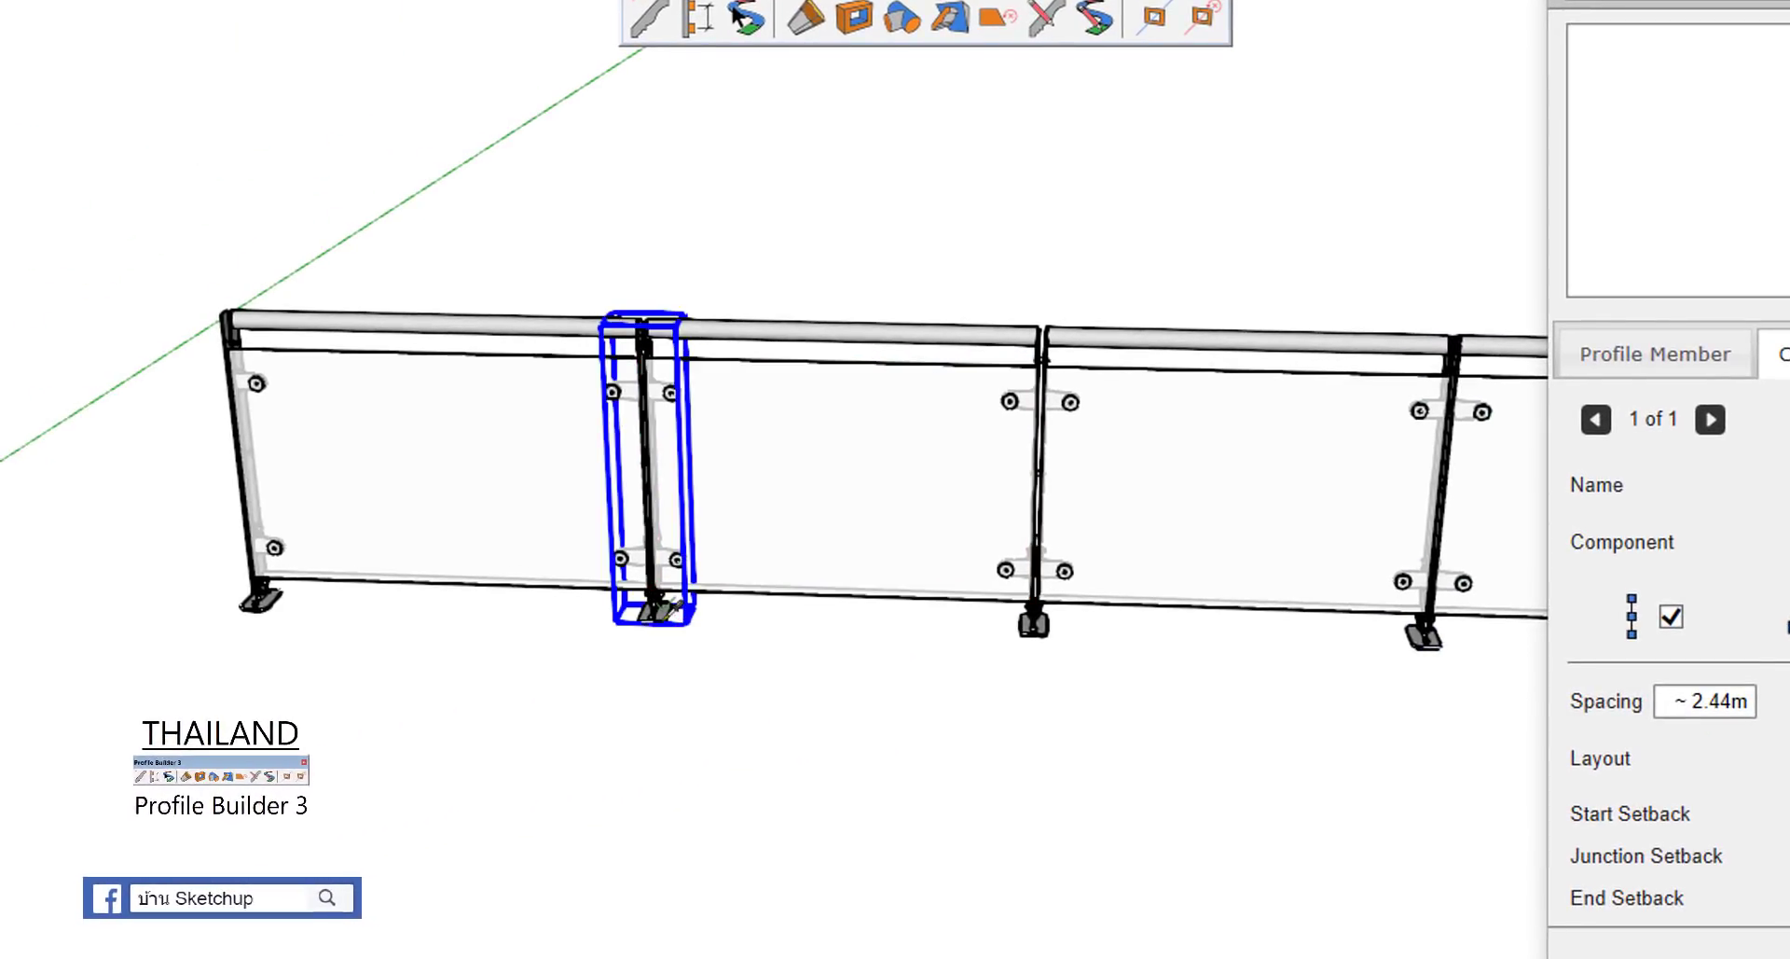
left_click(679, 617)
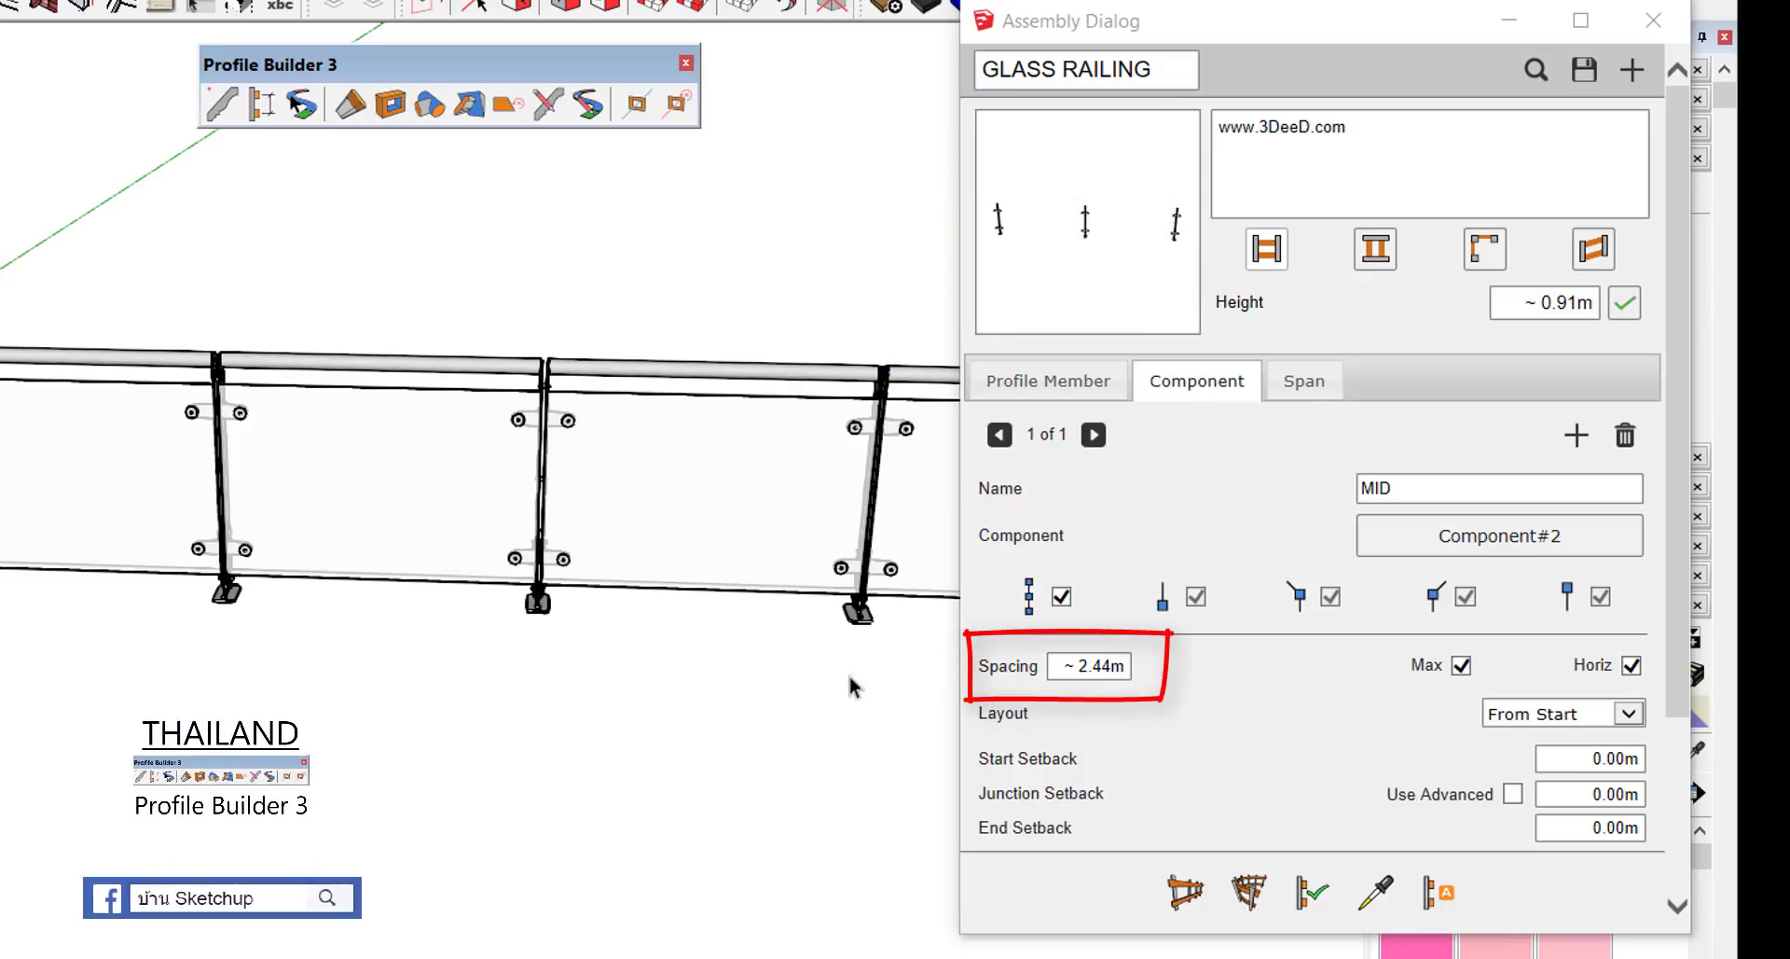
left_click_drag(1058, 665, 1146, 688)
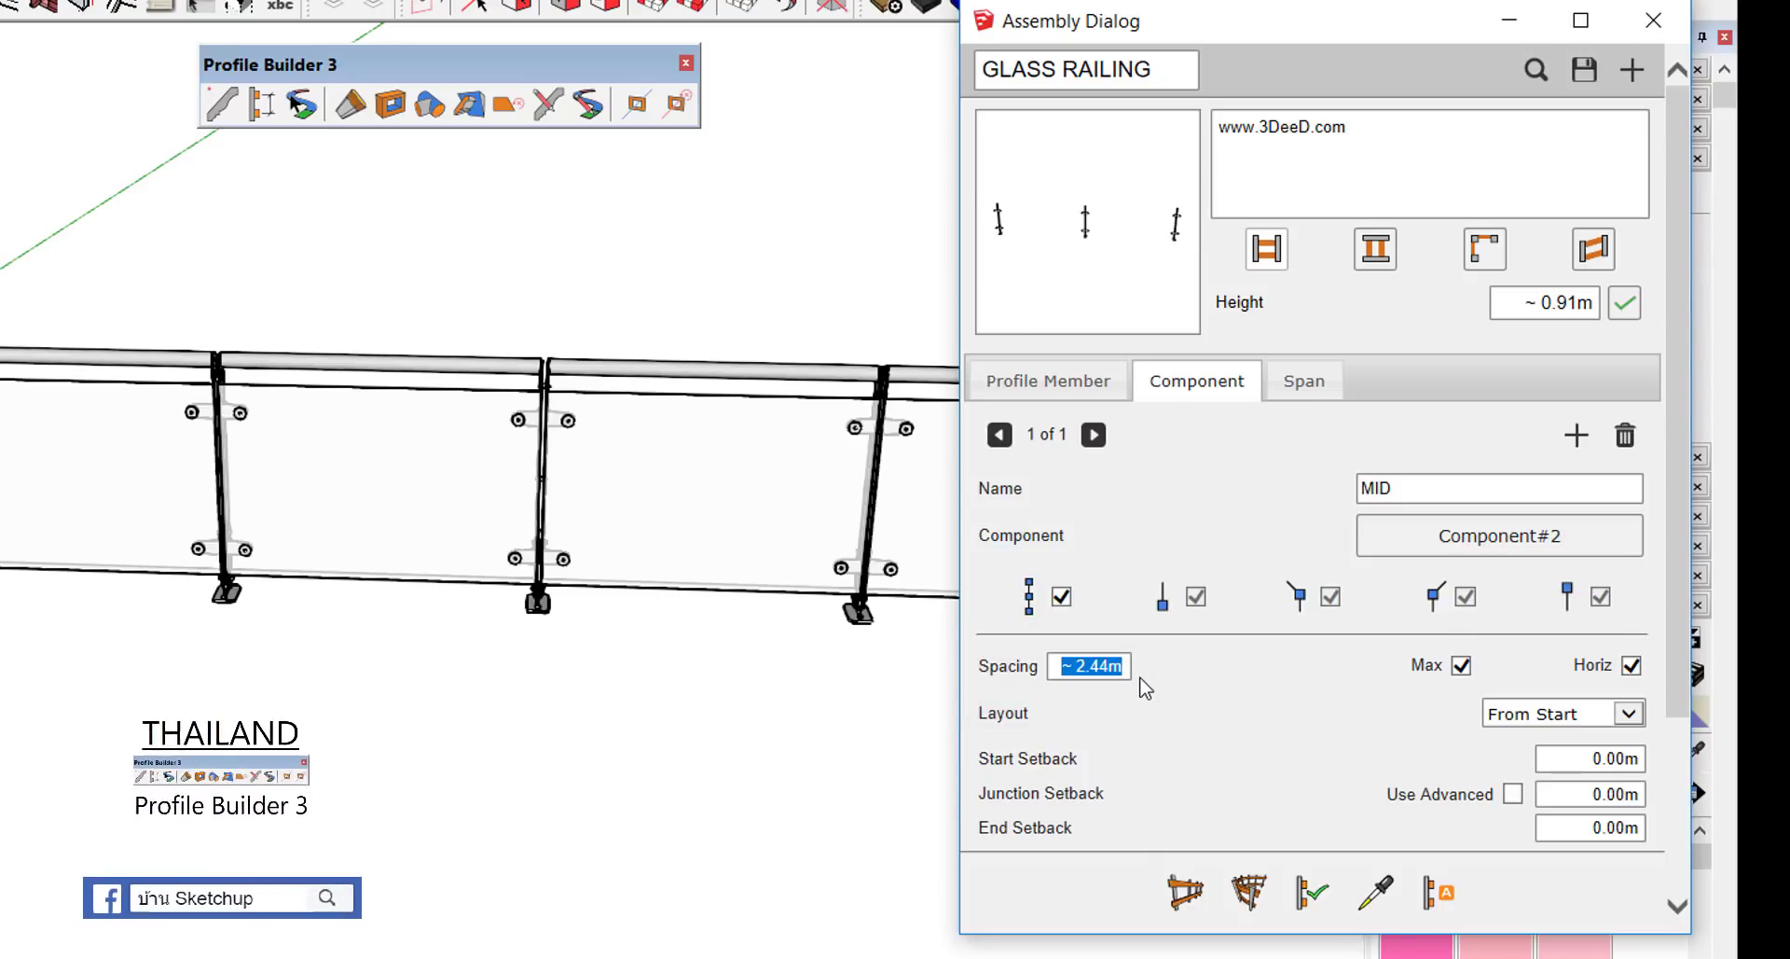
type("1")
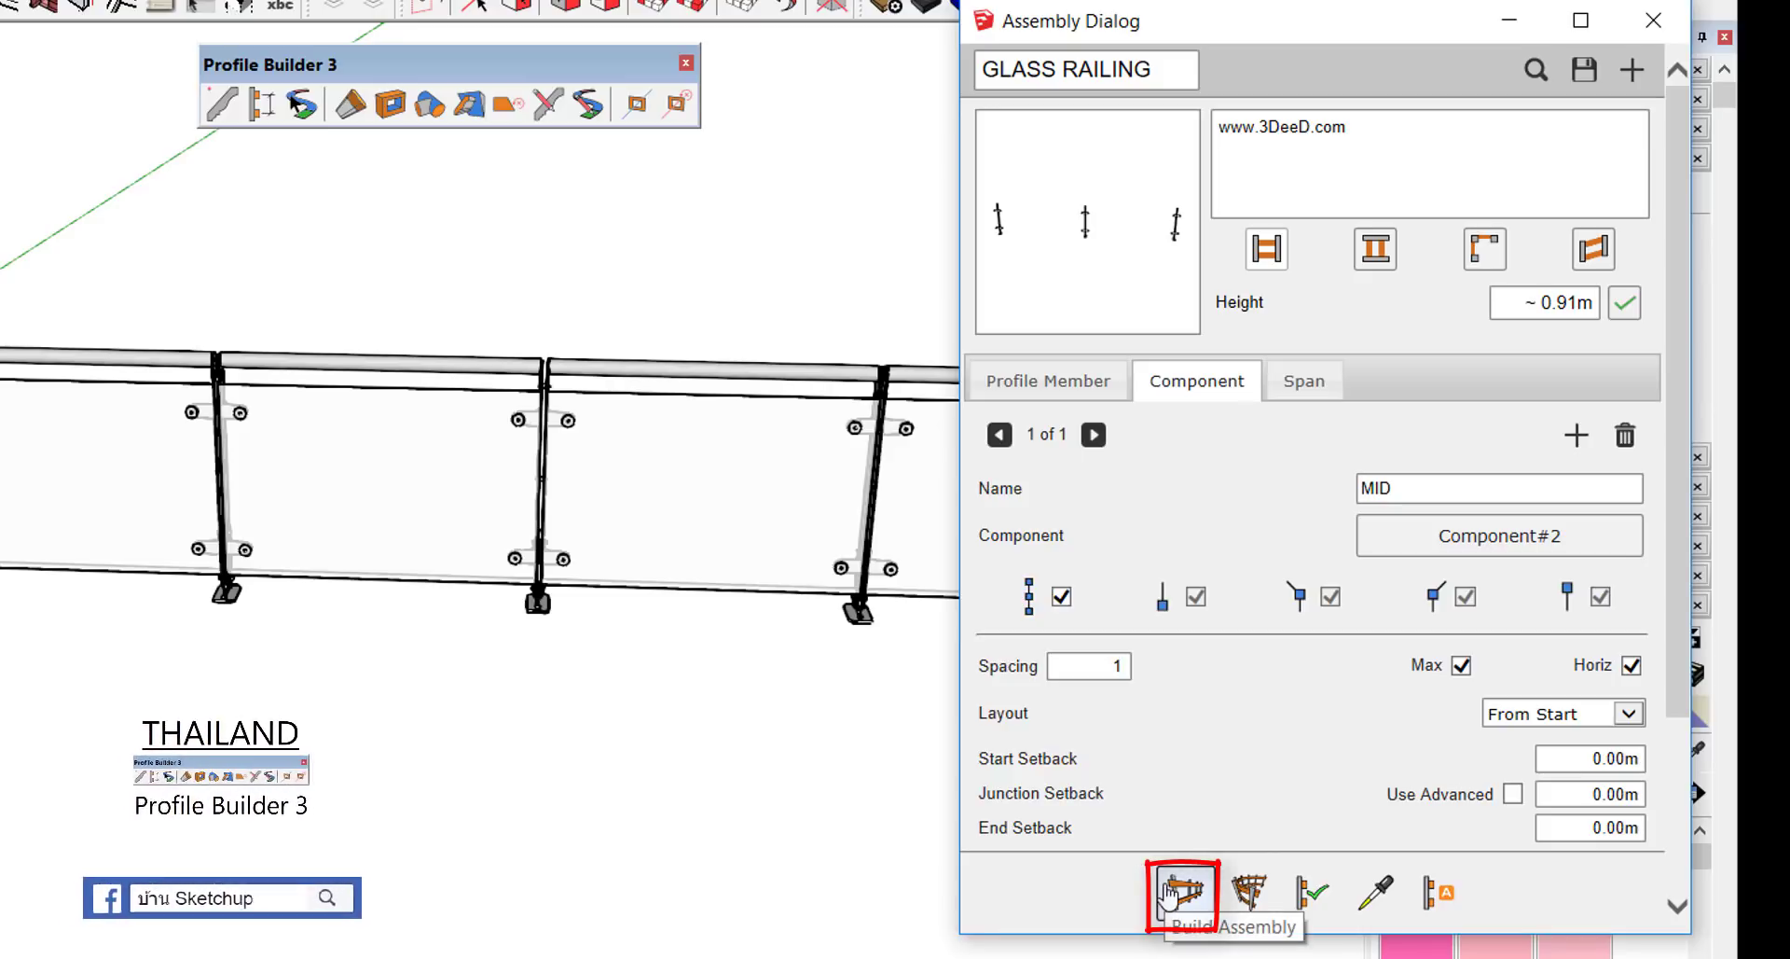
Step: Build the assembly along a new path on the red axis, with posts every 1.00m
left_click(1167, 894)
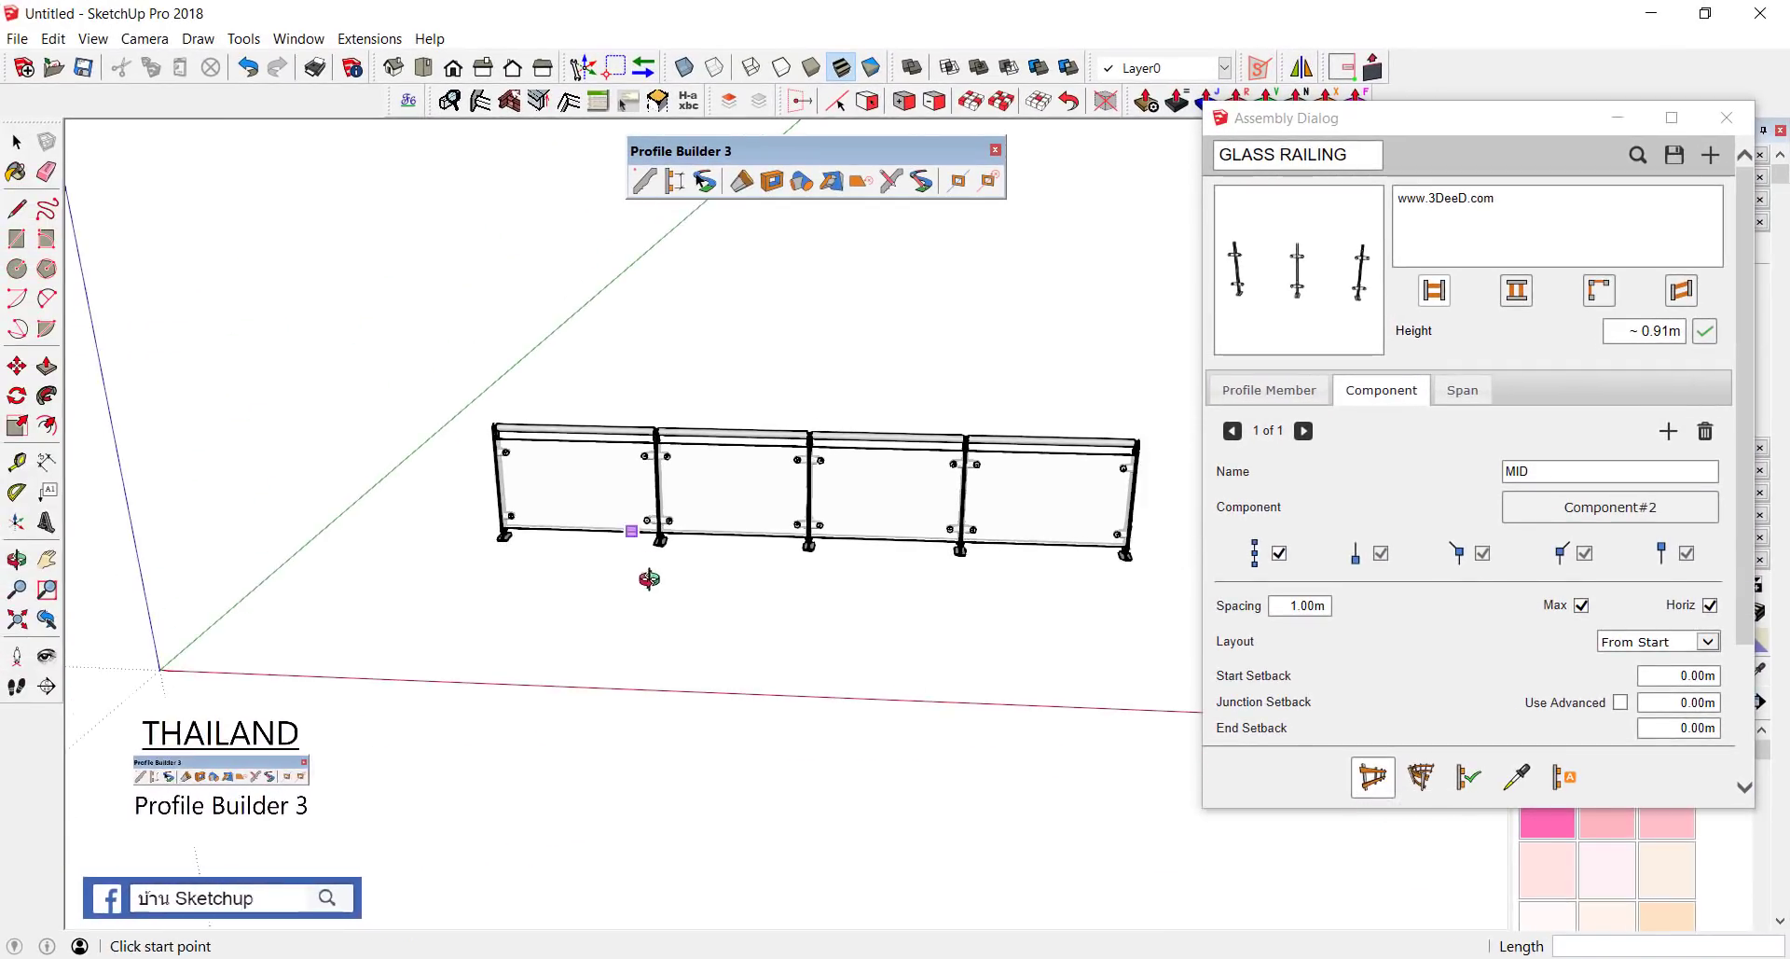
middle_click_drag(649, 579, 597, 639)
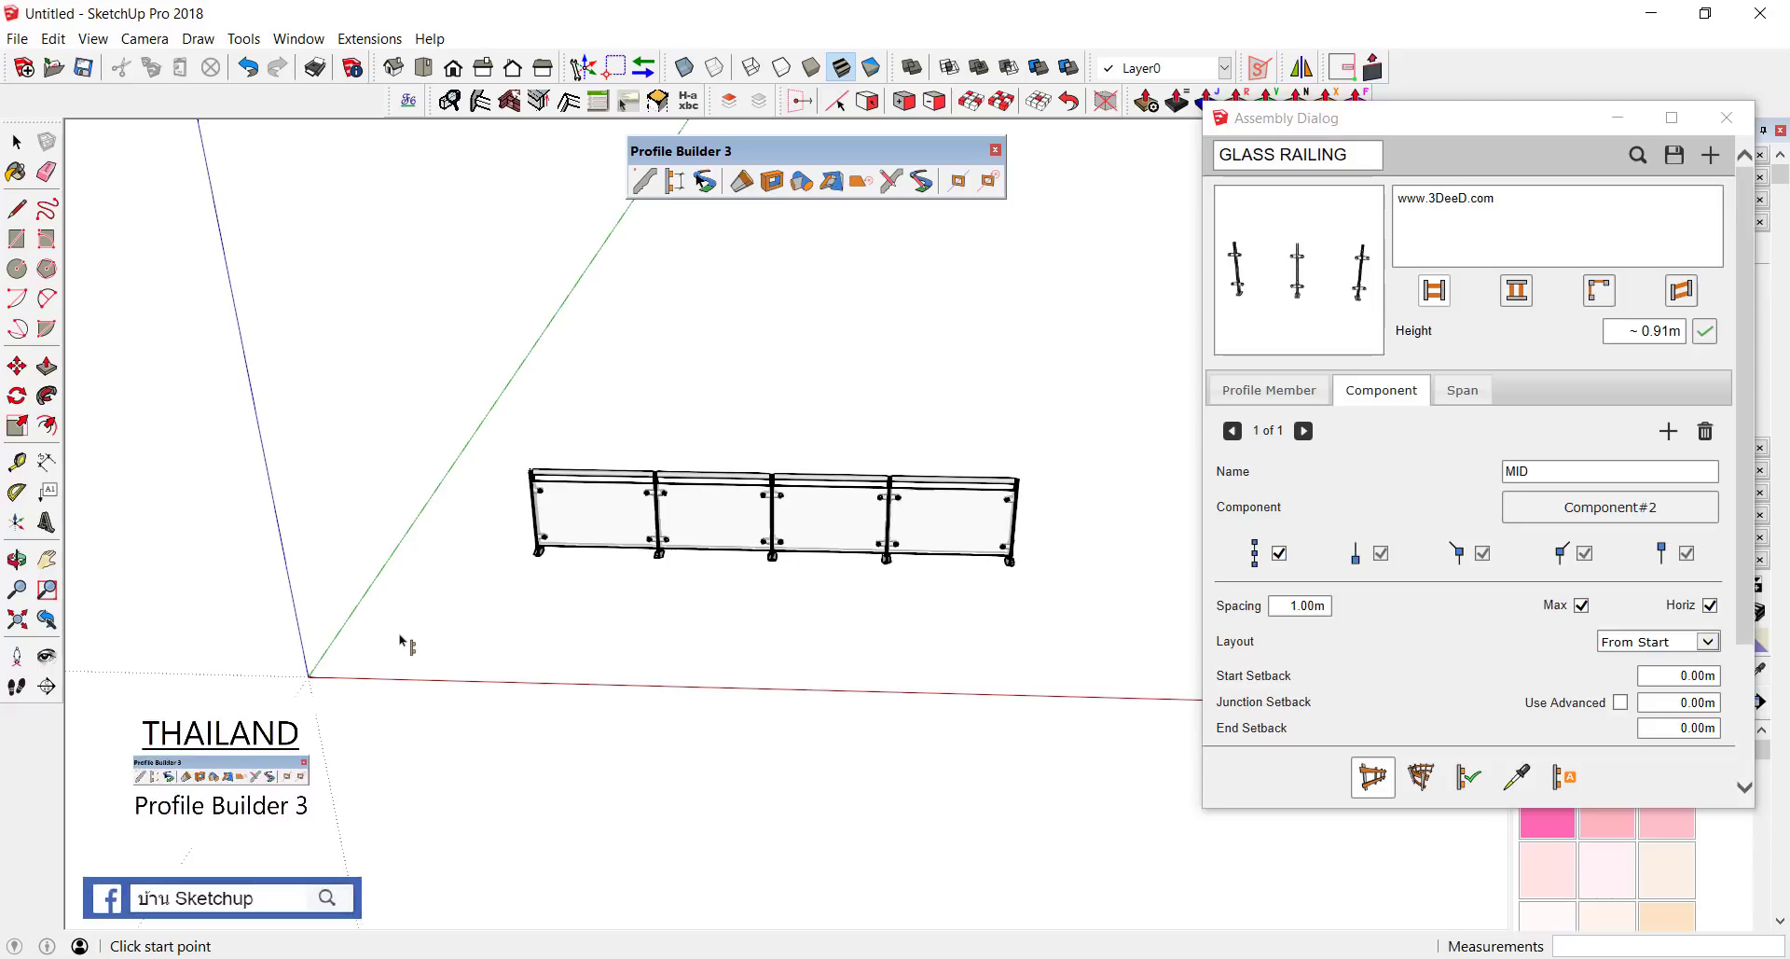
left_click(462, 402)
type("6")
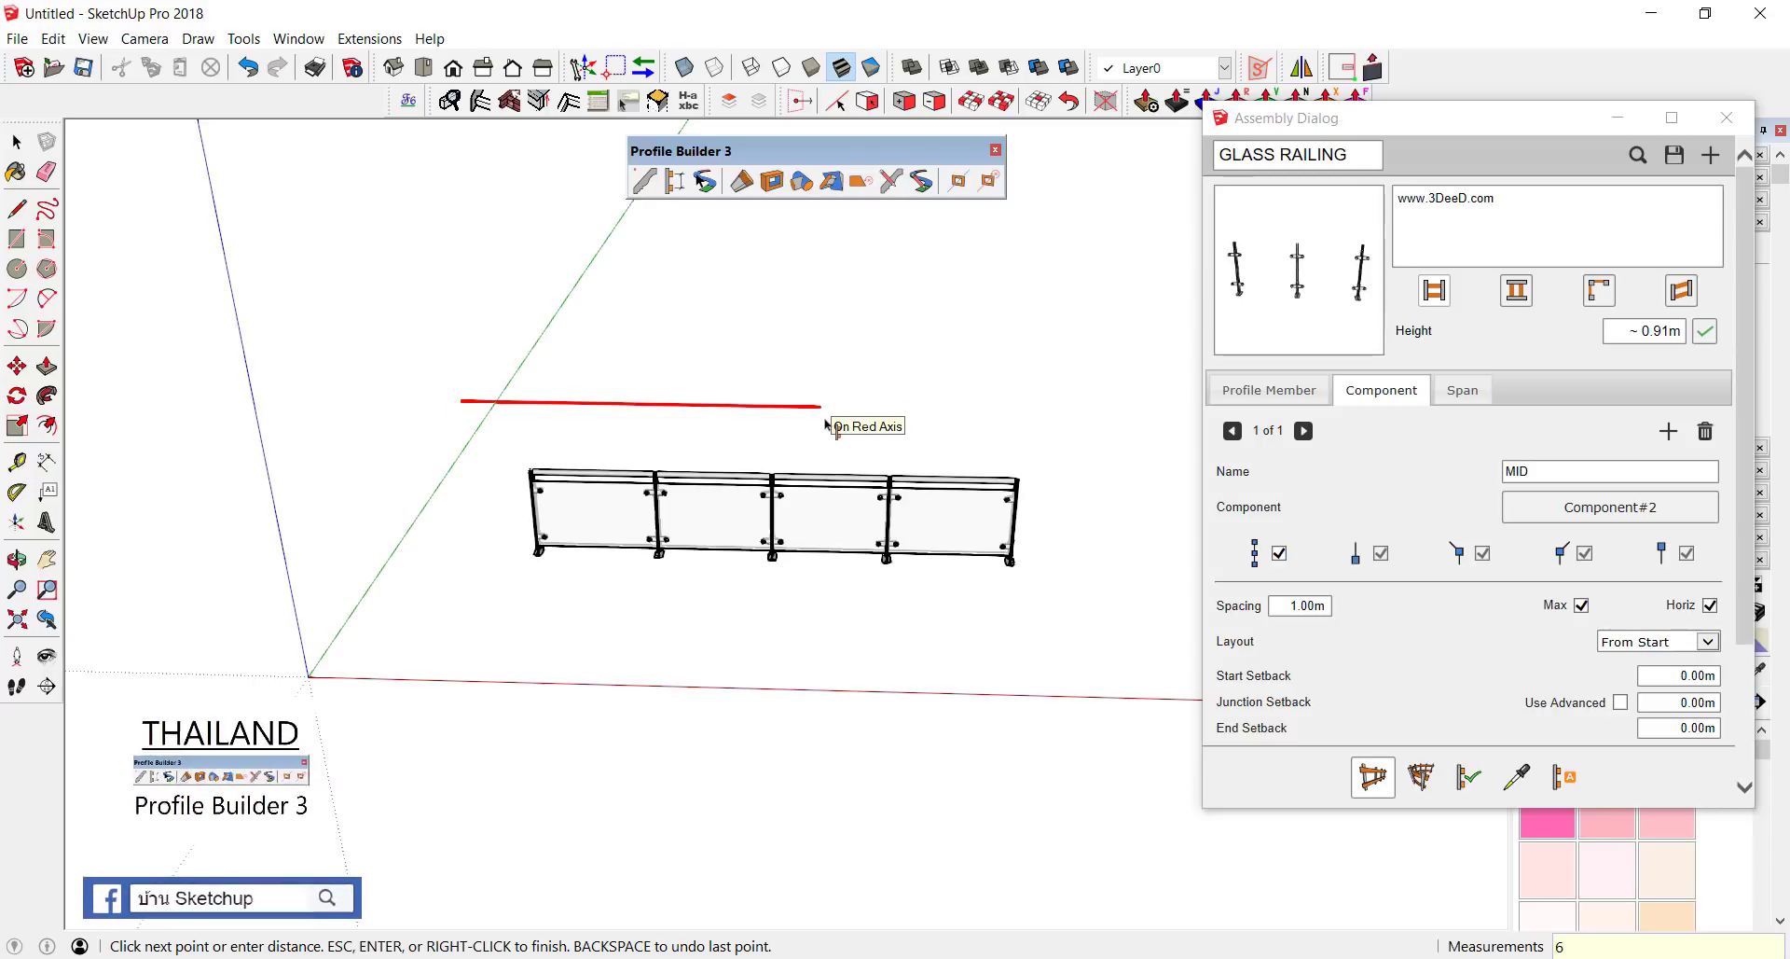
left_click(826, 424)
key("Return")
Step: Orbit and zoom to inspect the row of seven posts beside the glass railing
scroll(615, 373, "up", 1)
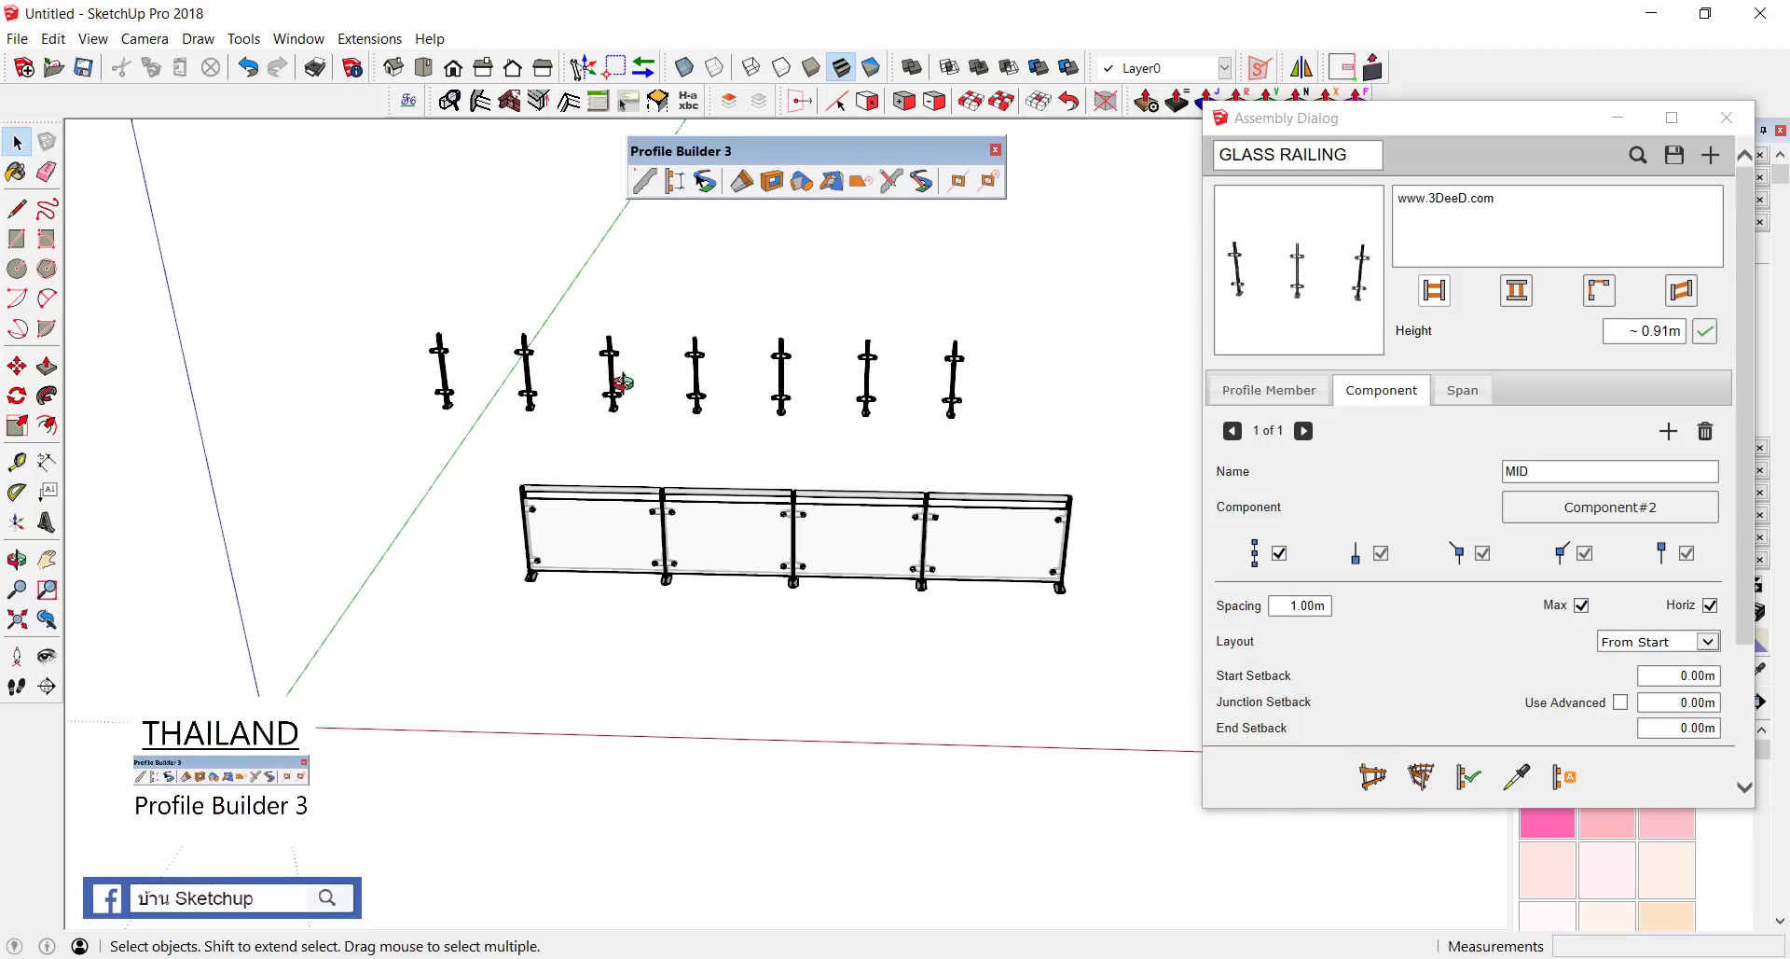
middle_click_drag(621, 380, 615, 379)
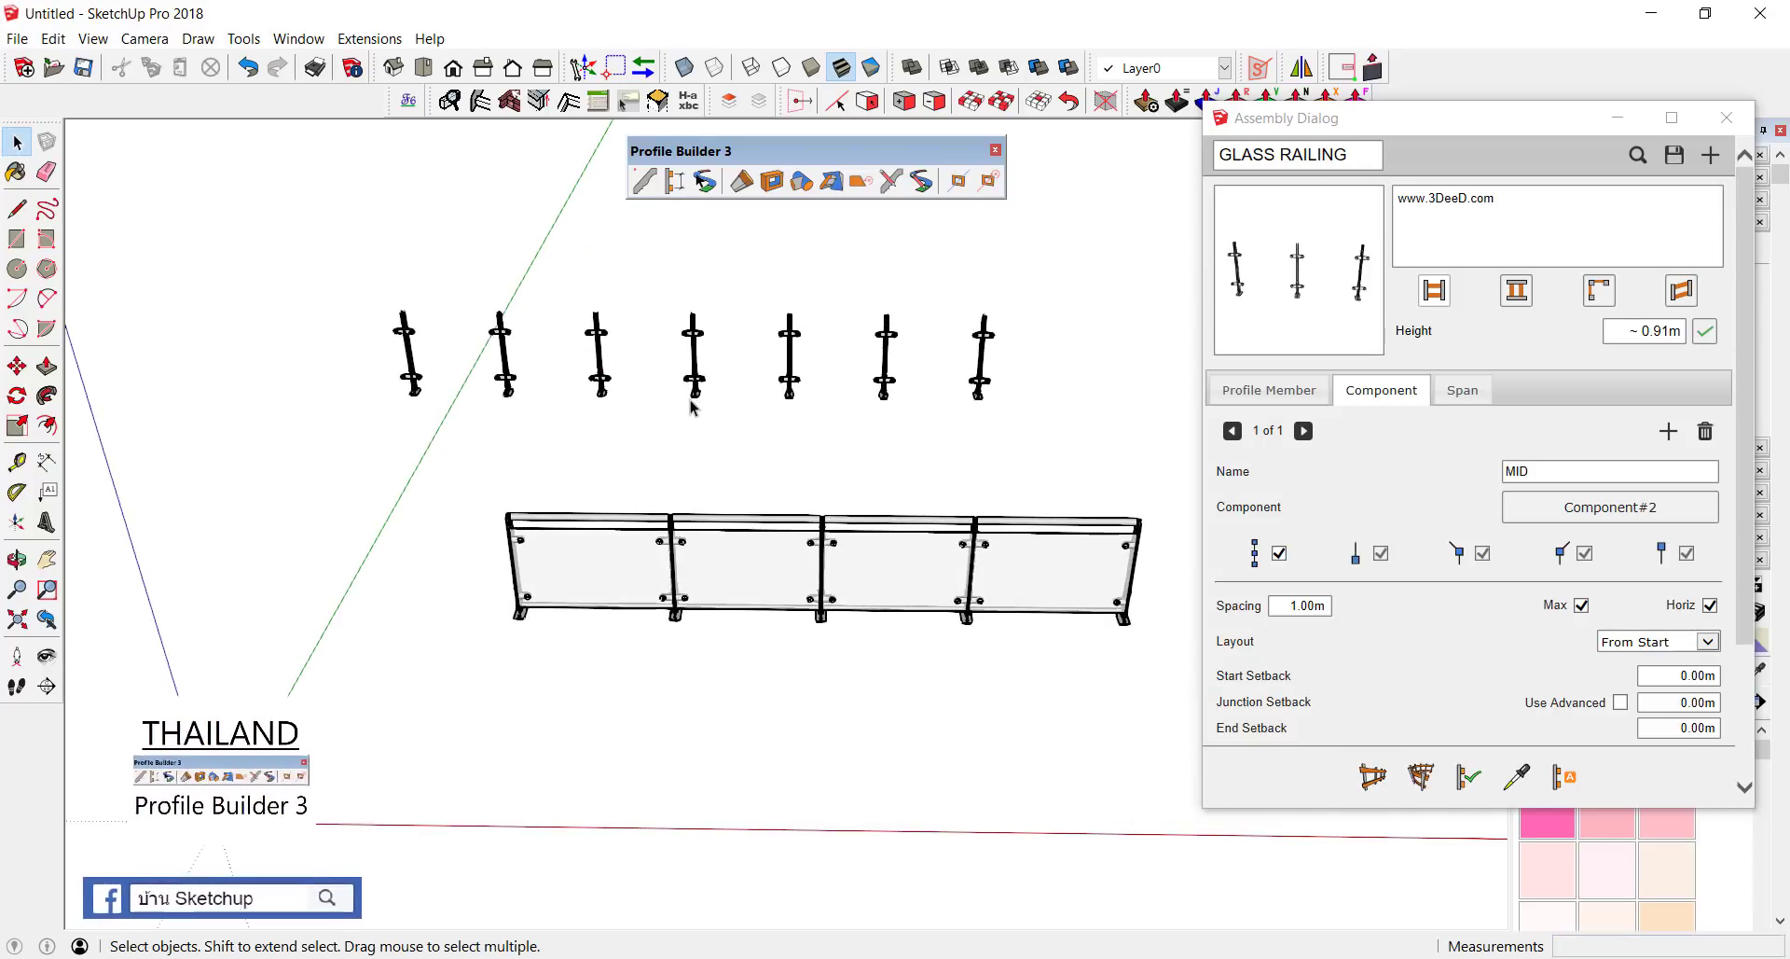
mouse_move(387, 290)
left_mouse_down()
mouse_move(690, 270)
mouse_move(853, 312)
mouse_move(999, 287)
mouse_move(1300, 389)
mouse_move(1559, 572)
mouse_move(1529, 634)
mouse_move(1632, 611)
mouse_move(1527, 588)
left_mouse_up()
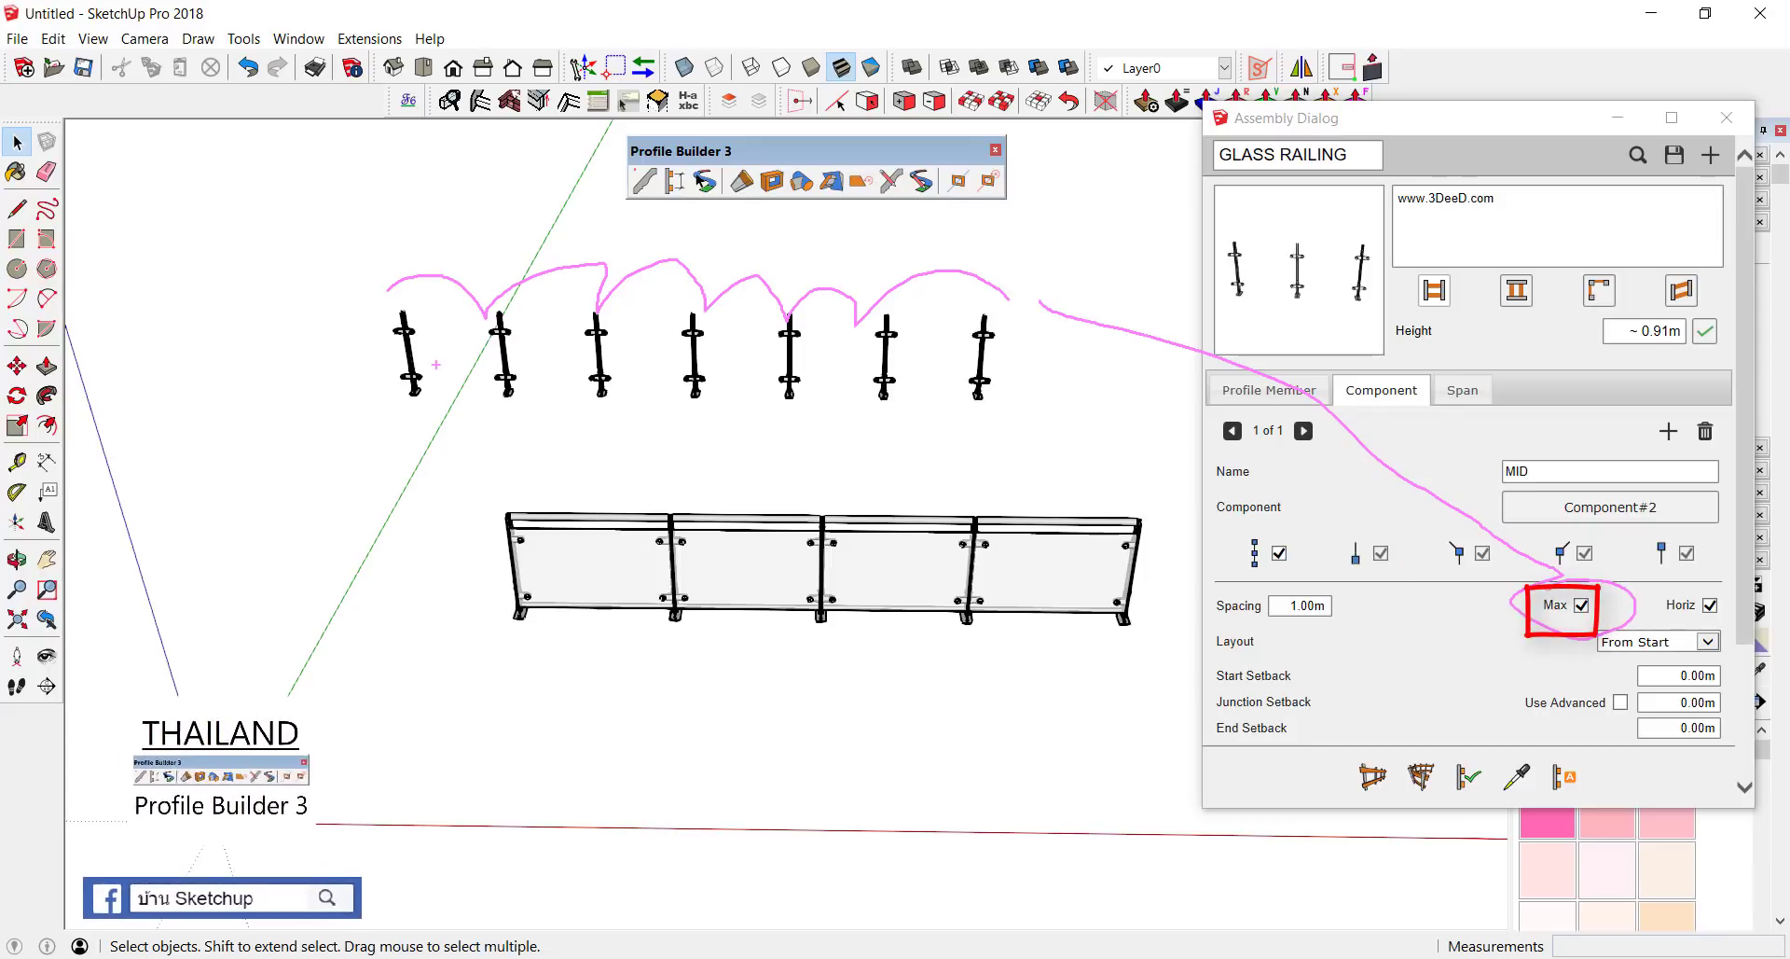
mouse_move(439, 419)
left_mouse_down()
mouse_move(903, 421)
mouse_move(1003, 441)
left_mouse_up()
left_click_drag(897, 399, 1003, 441)
left_click_drag(1003, 441, 909, 471)
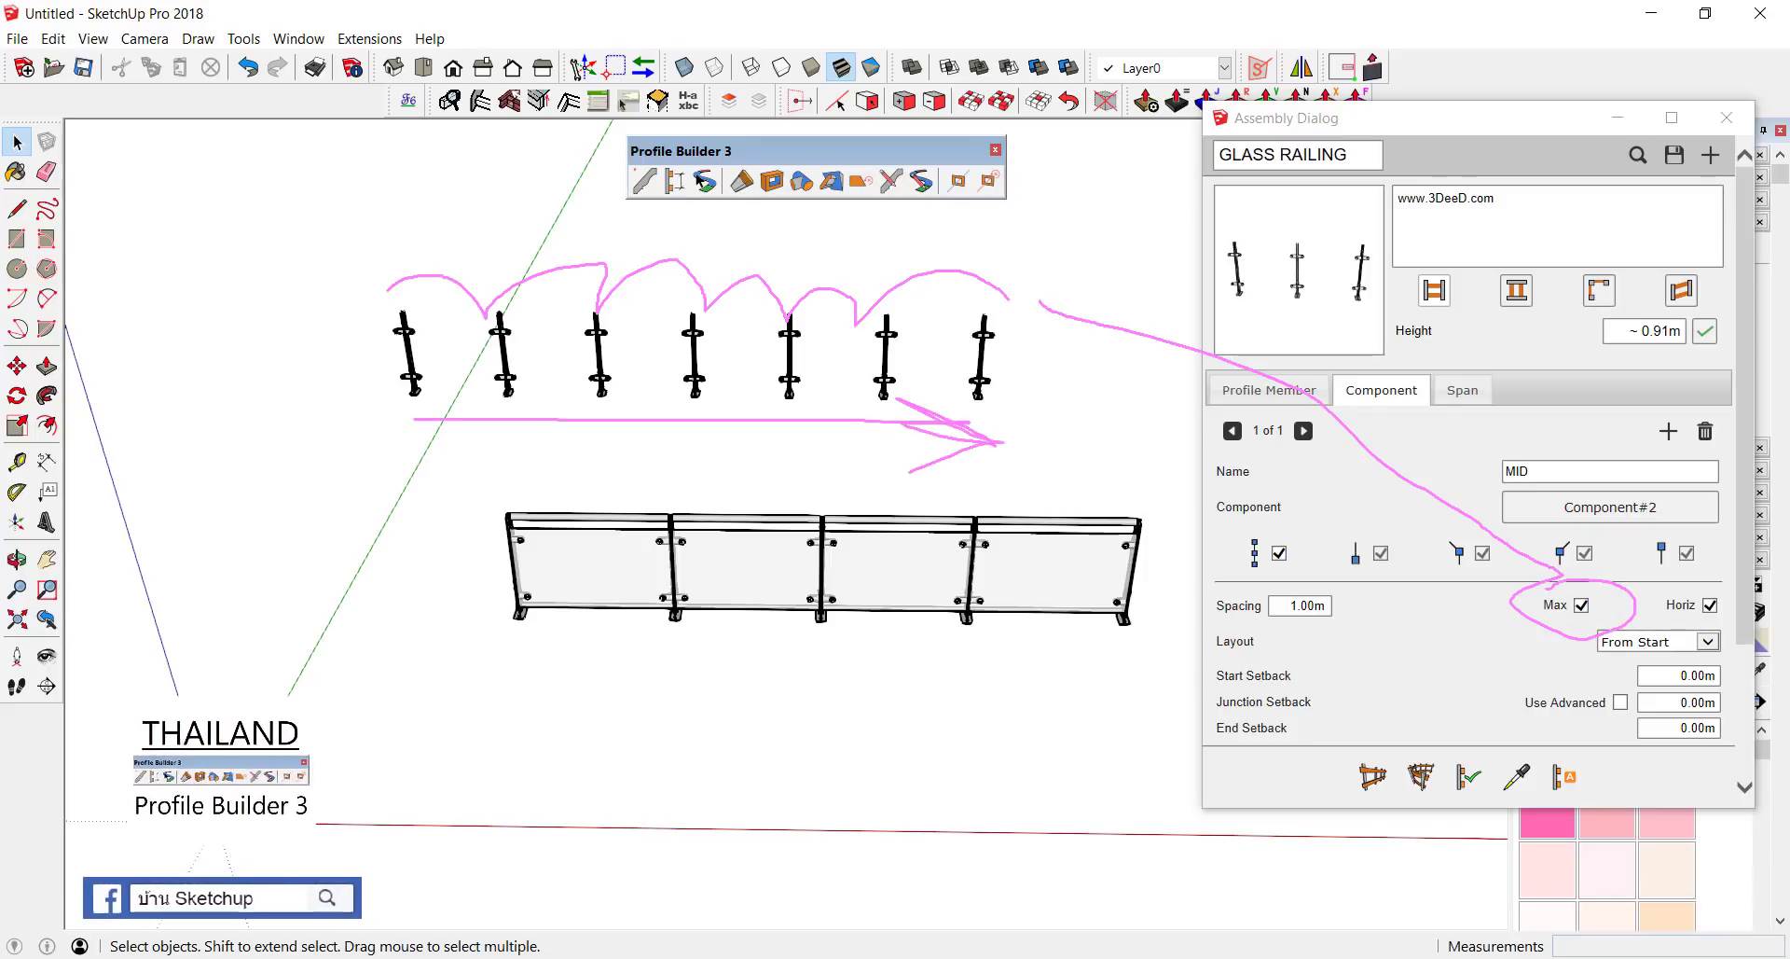
mouse_move(439, 396)
left_mouse_down()
mouse_move(499, 461)
mouse_move(608, 479)
left_mouse_up()
left_click_drag(666, 421, 621, 505)
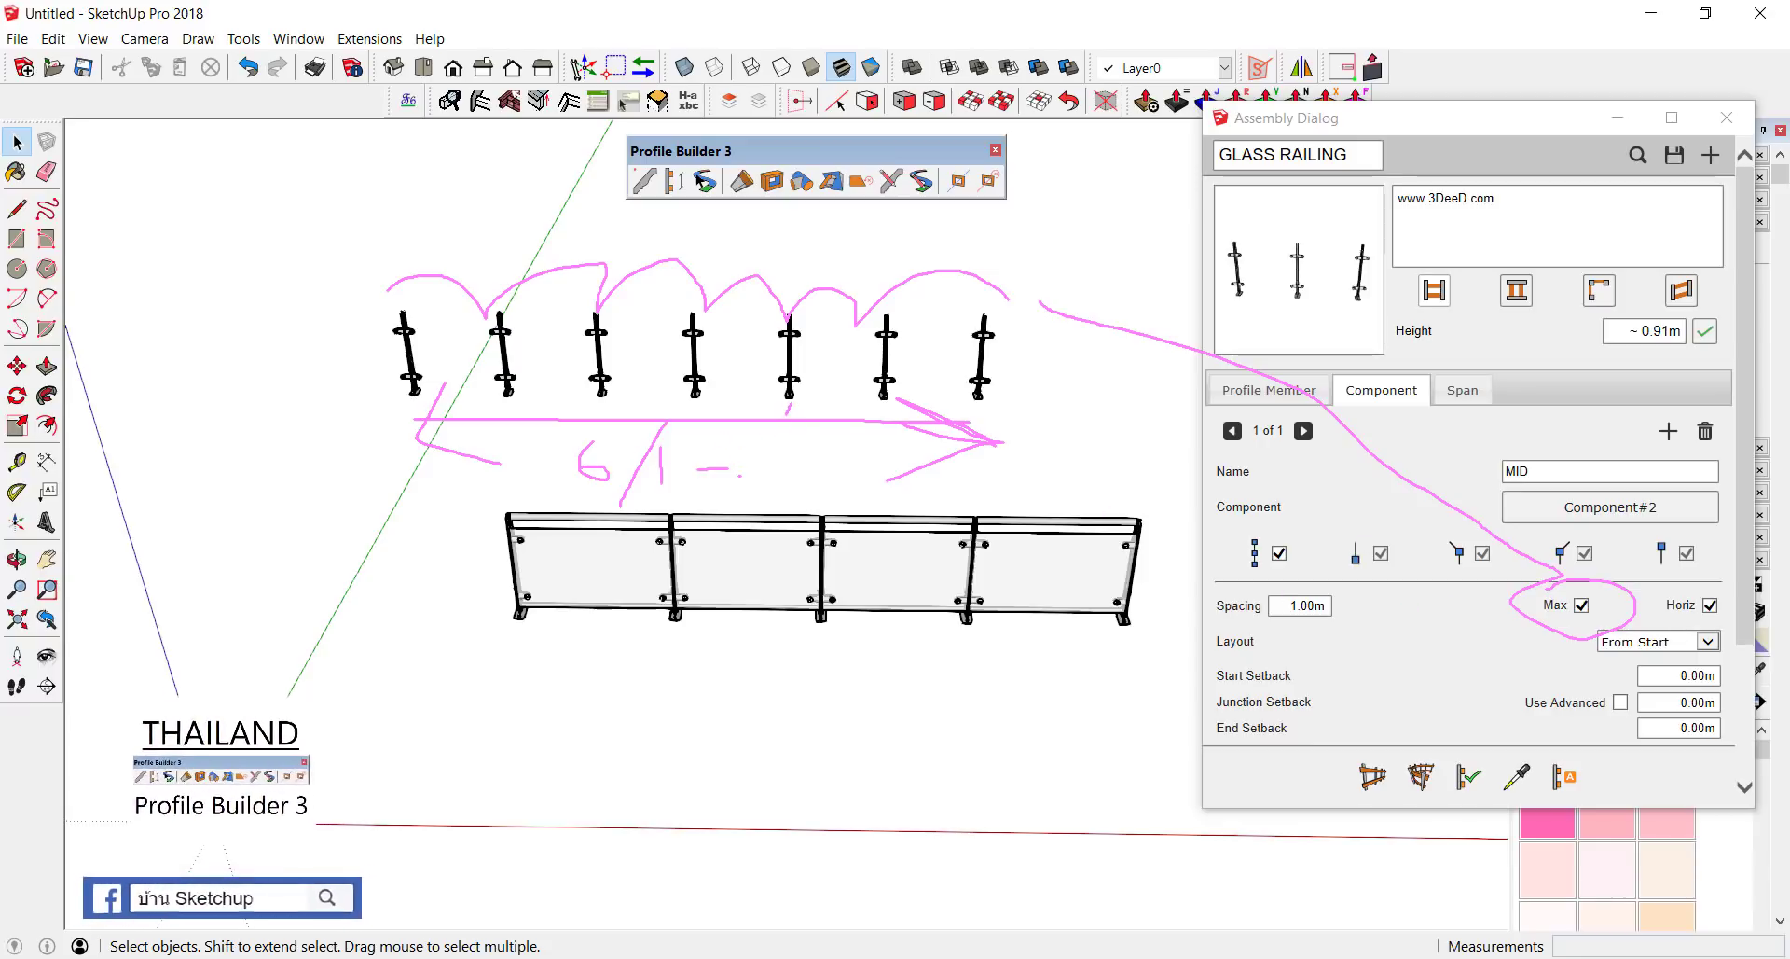
left_click_drag(789, 416, 728, 433)
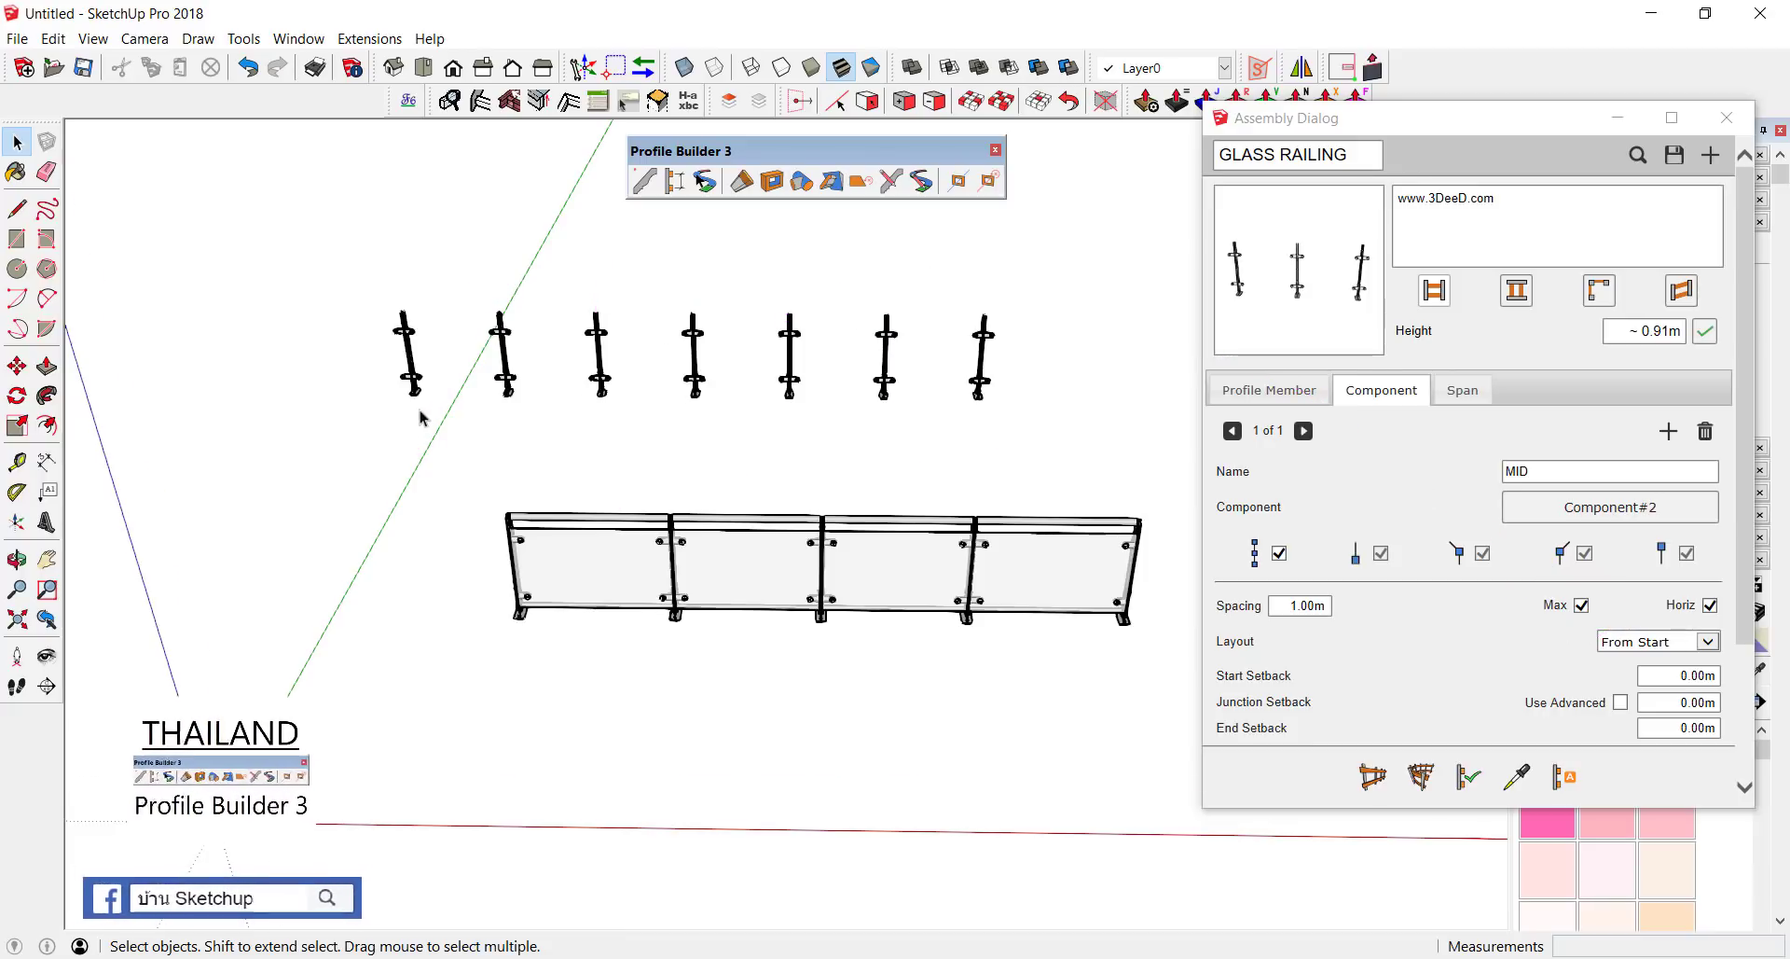
middle_click_drag(419, 399, 679, 523)
scroll(688, 534, "up", 2)
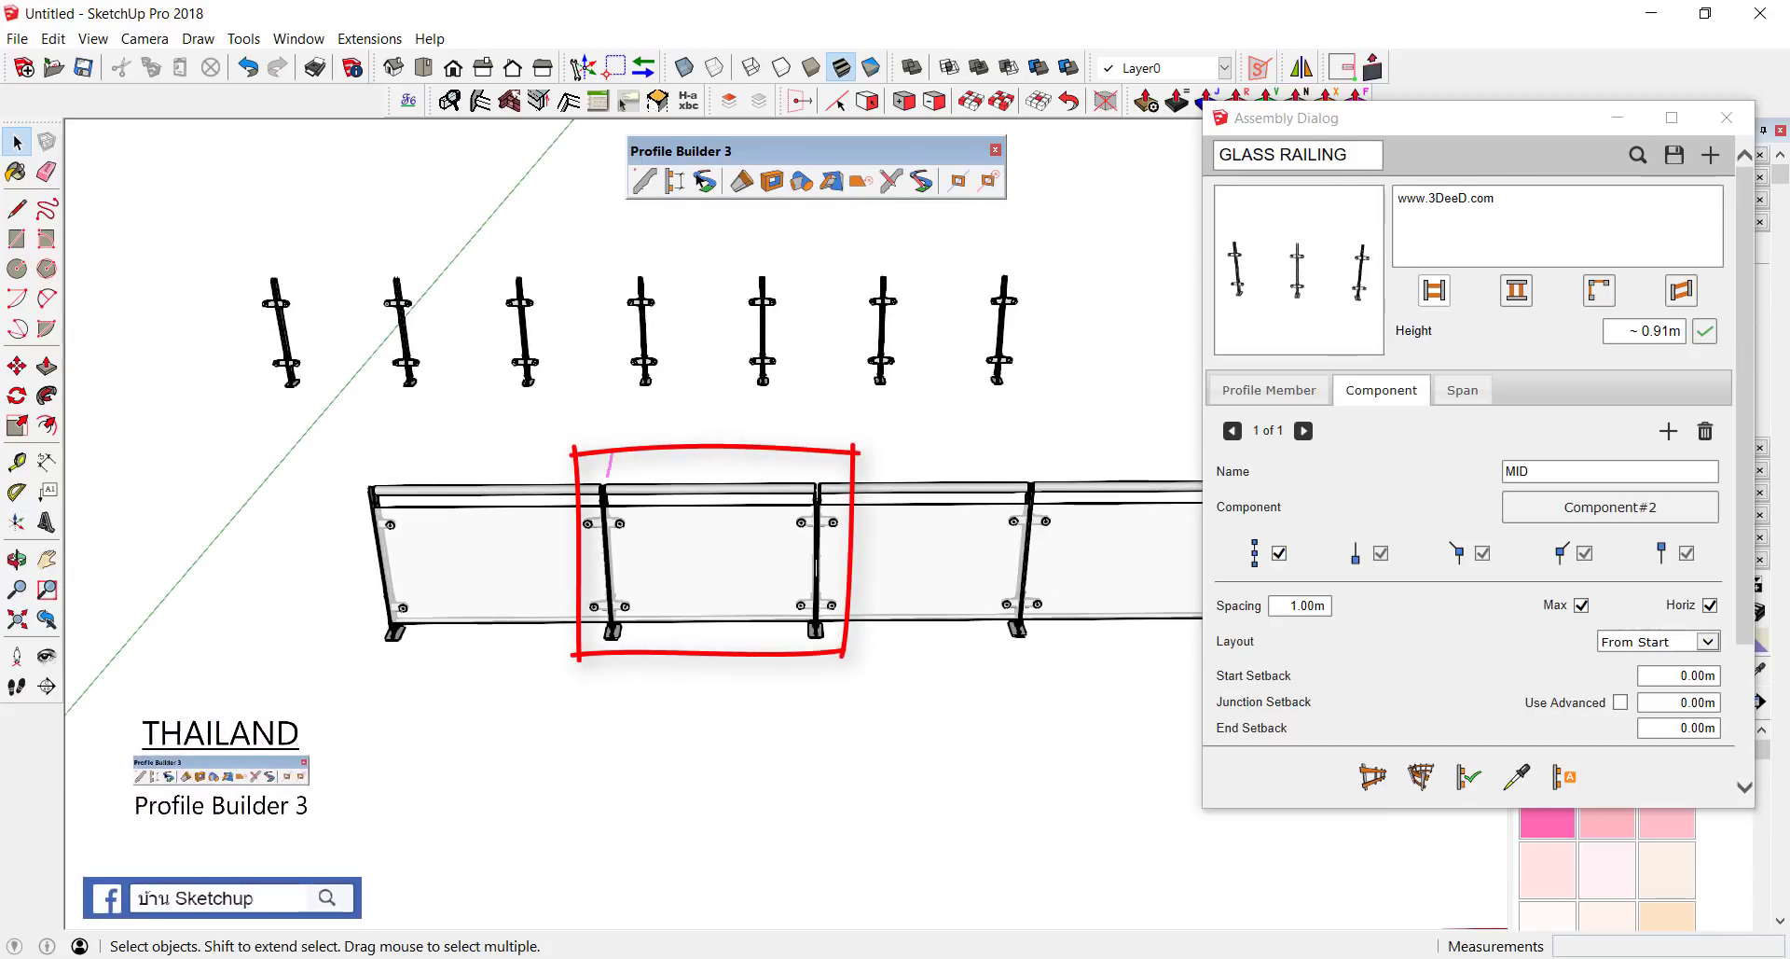
Step: Select the middle glass panel and its two posts
mouse_move(609, 461)
left_mouse_down()
mouse_move(618, 642)
mouse_move(847, 571)
left_mouse_up()
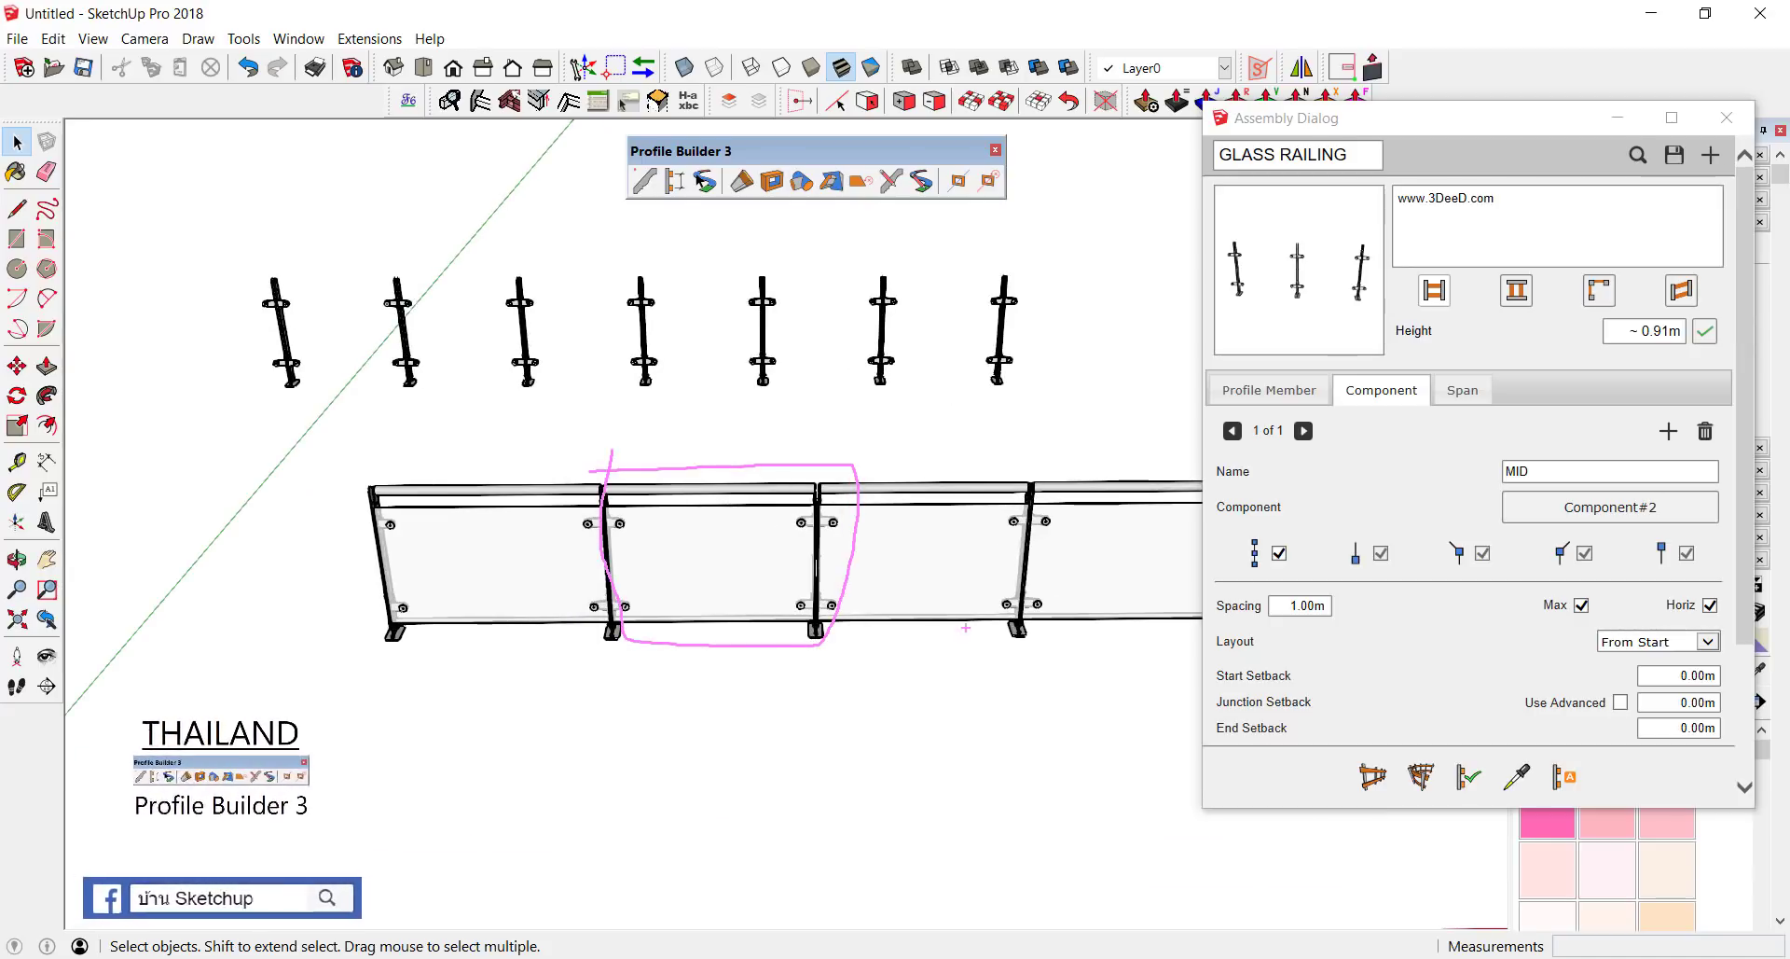
middle_click_drag(520, 320, 629, 490)
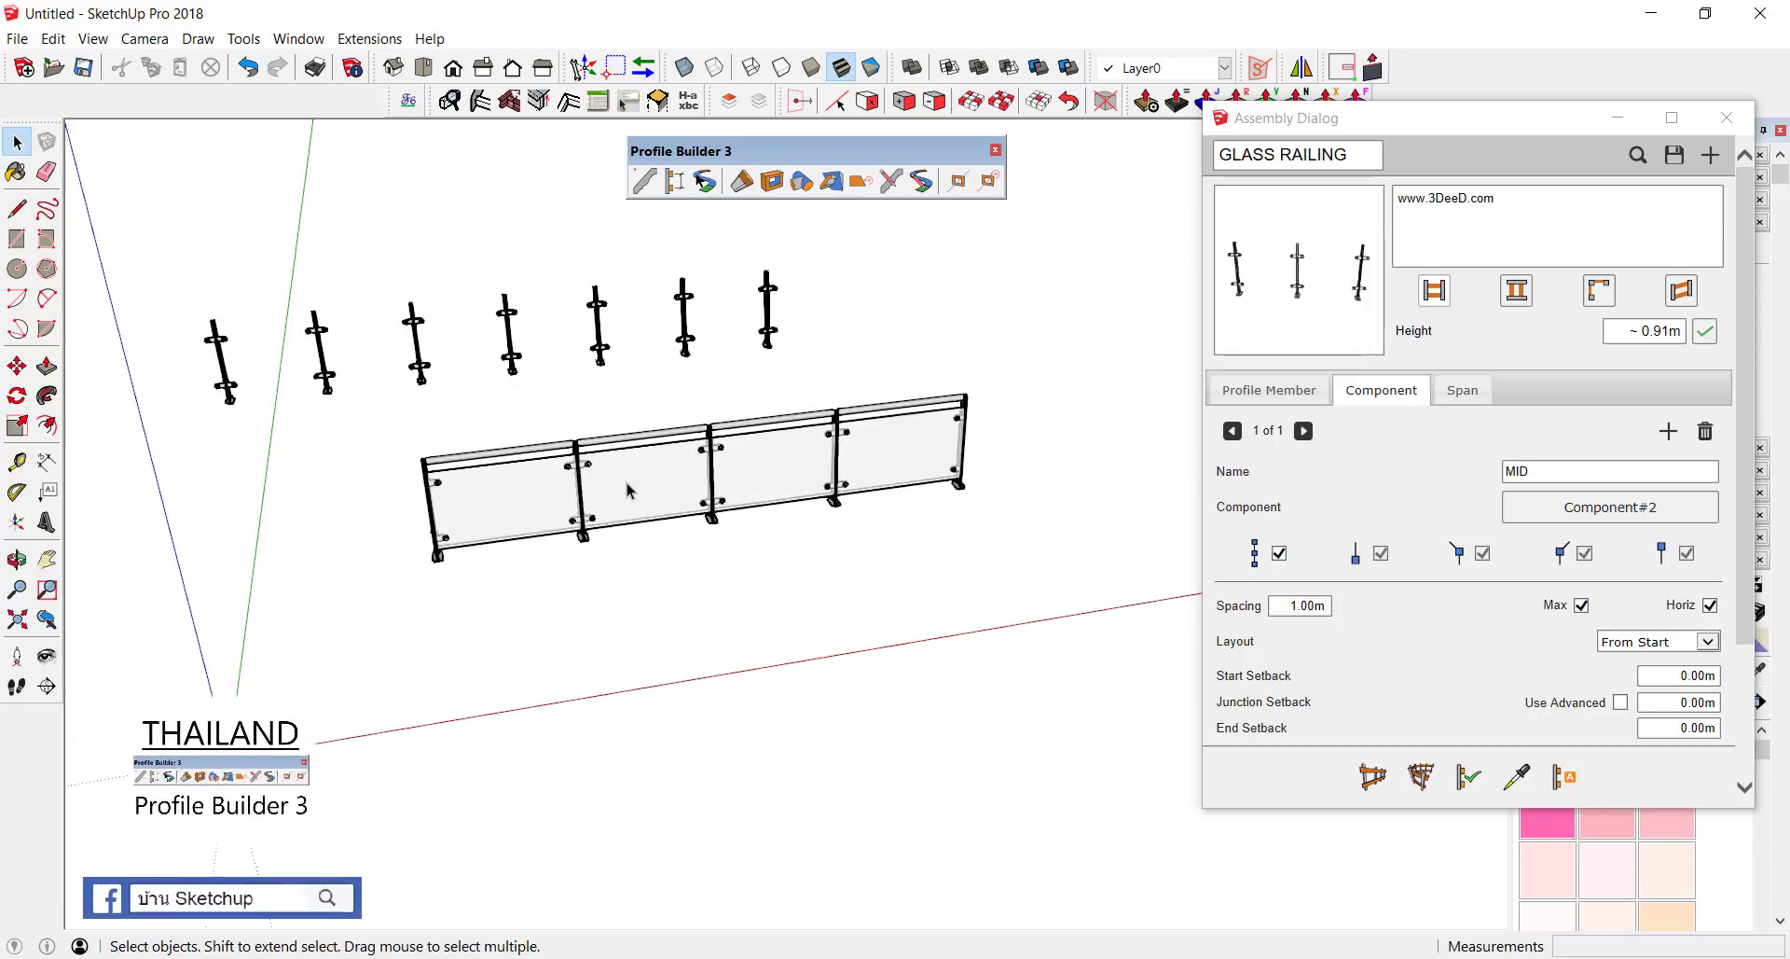
scroll(629, 489, "up", 2)
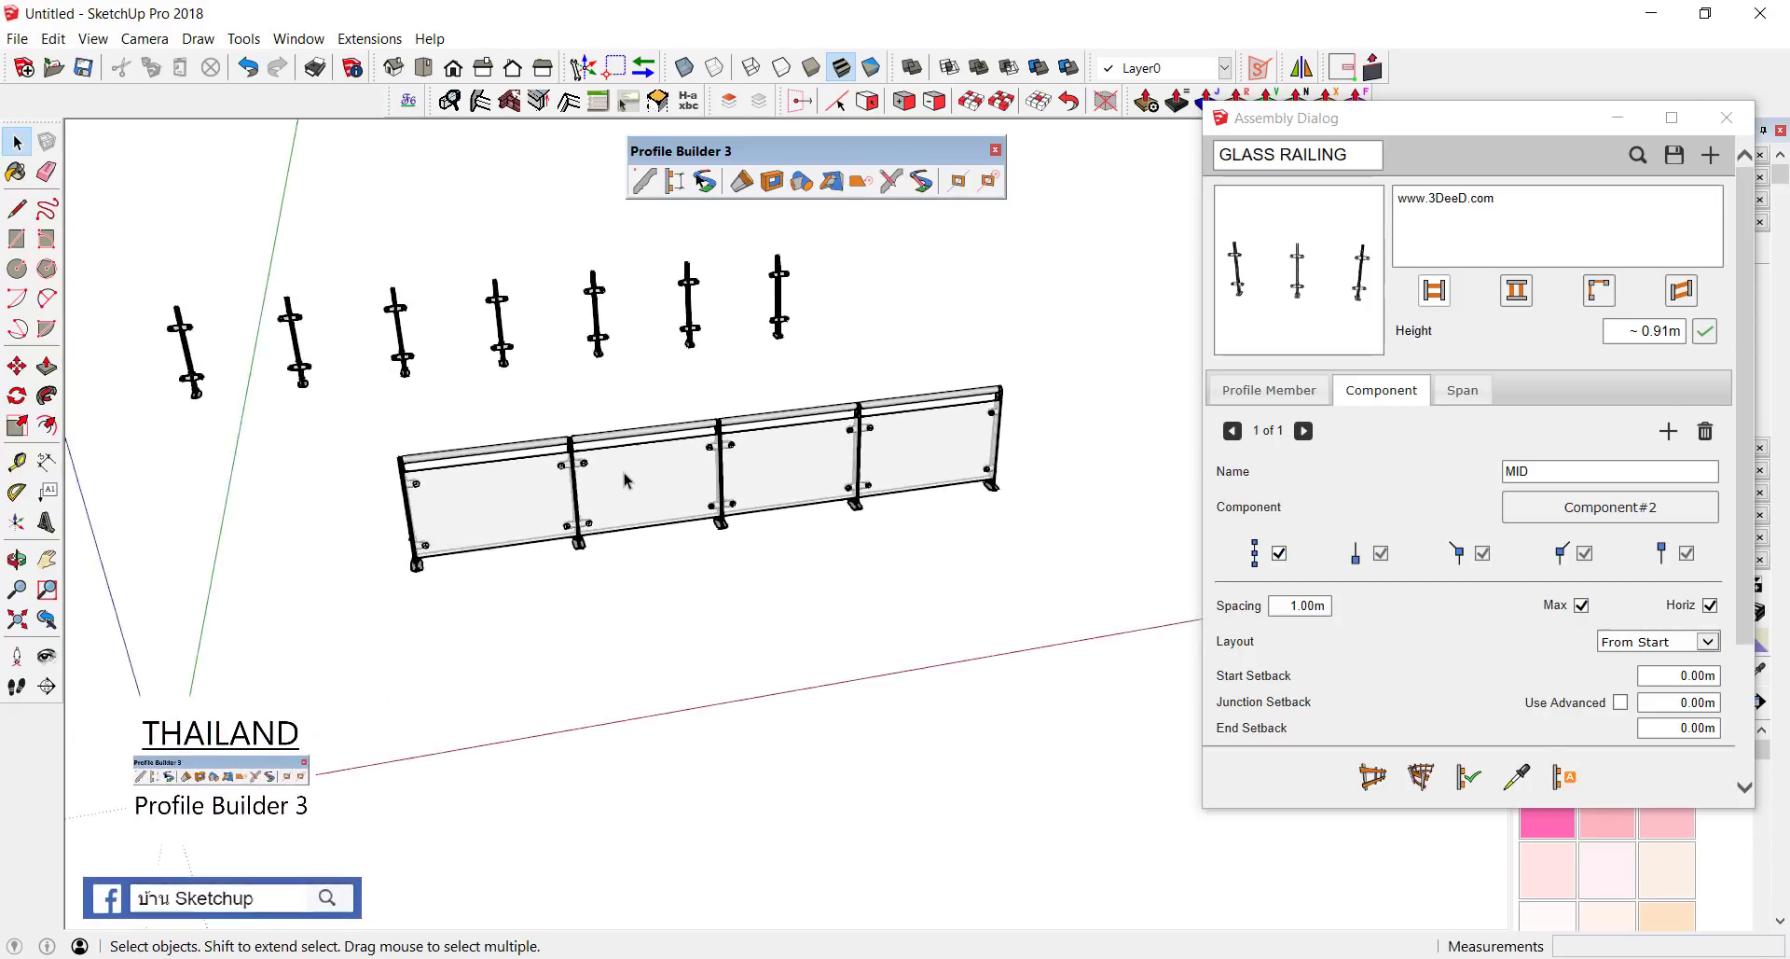
scroll(632, 478, "up", 2)
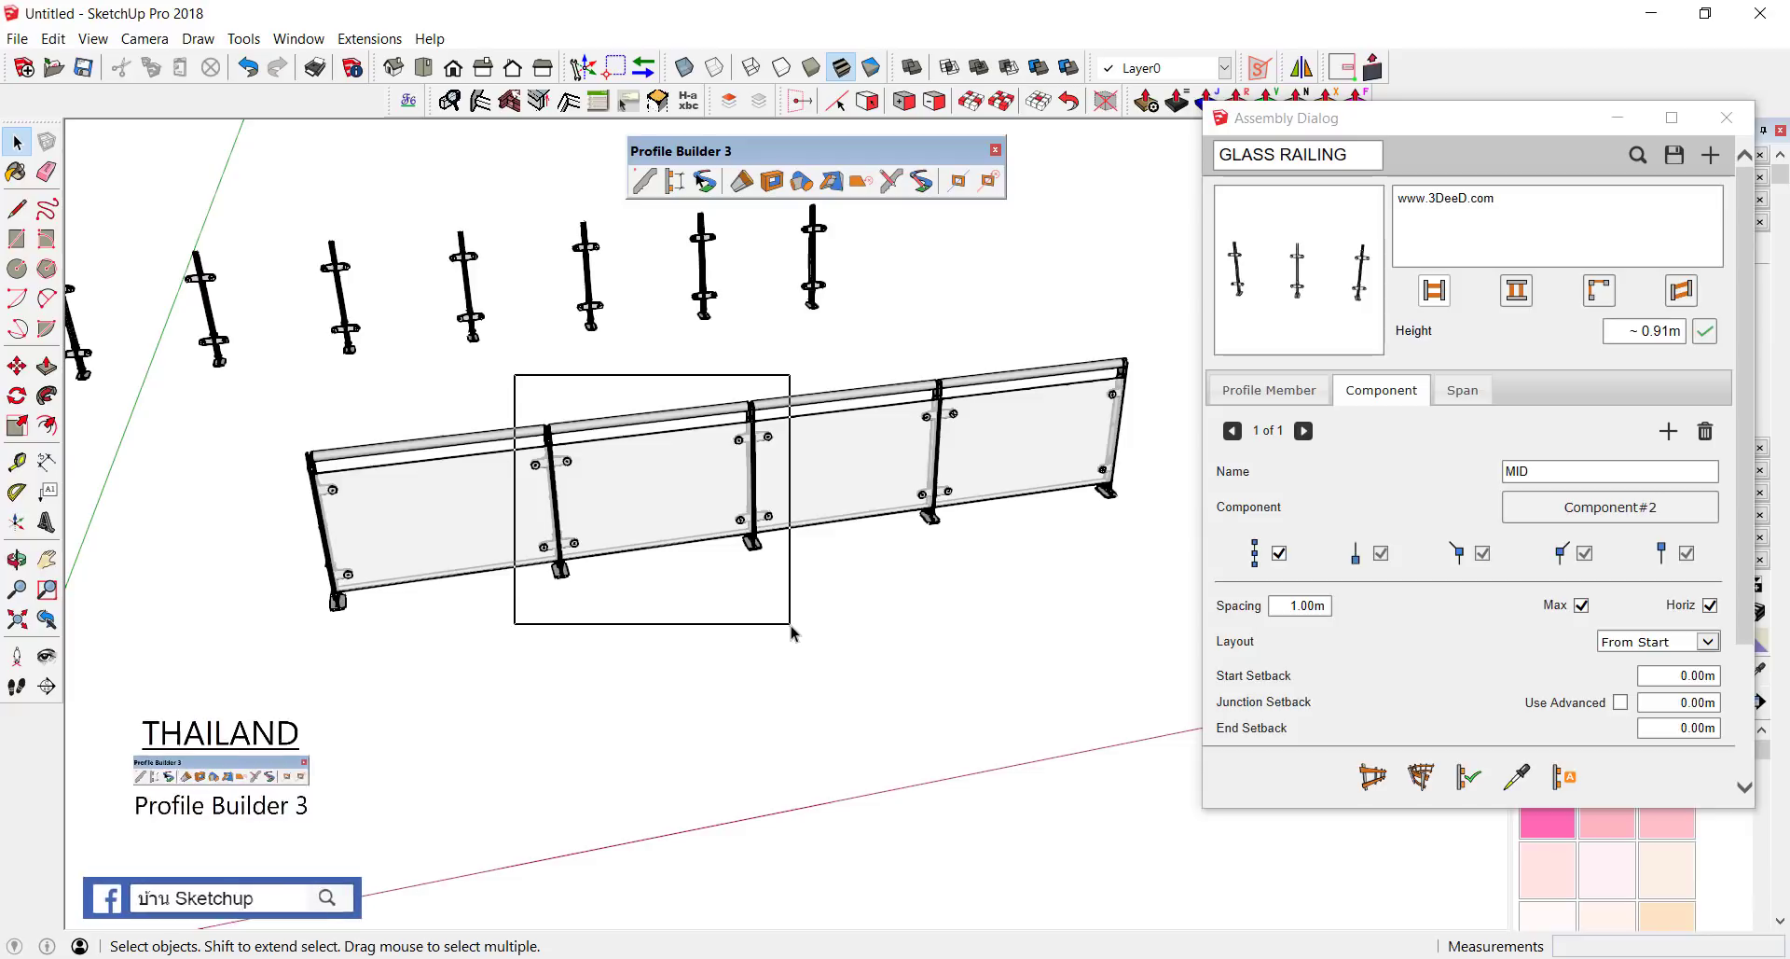
left_click_drag(516, 378, 788, 628)
middle_click_drag(479, 591, 578, 571)
scroll(578, 571, "up", 1)
scroll(578, 578, "up", 2)
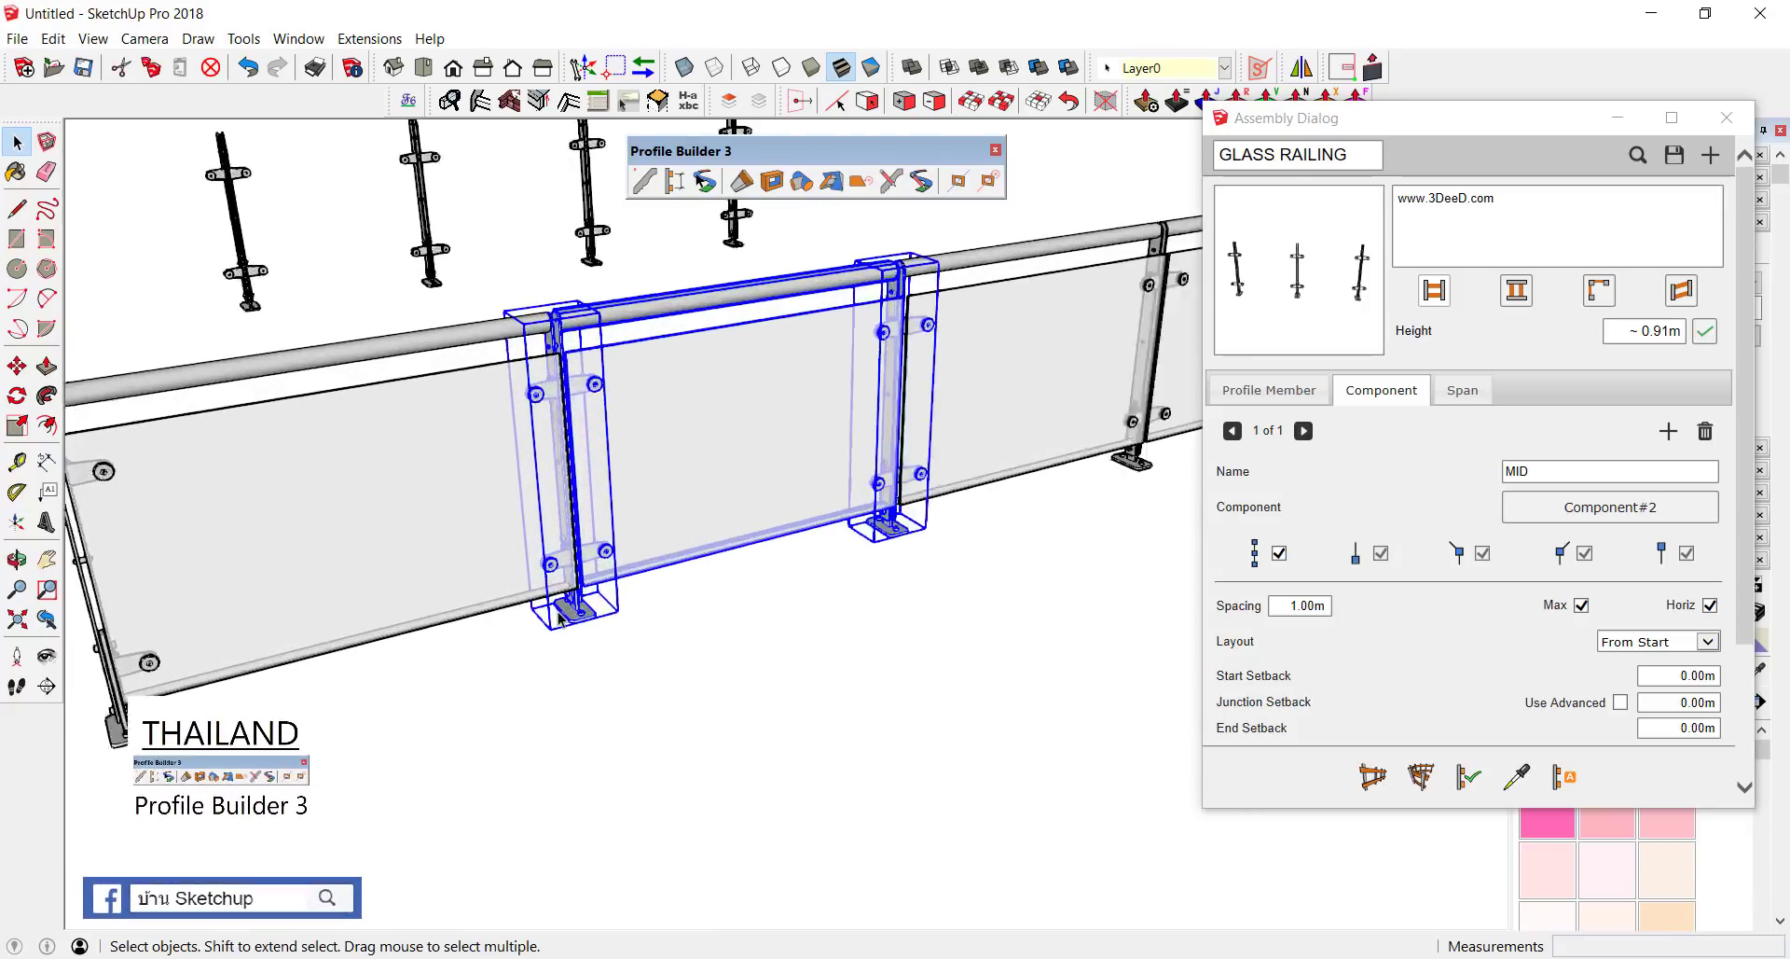
scroll(576, 606, "up", 2)
scroll(574, 643, "up", 2)
Step: Copy the selected bay from its post base to the model origin
key("m")
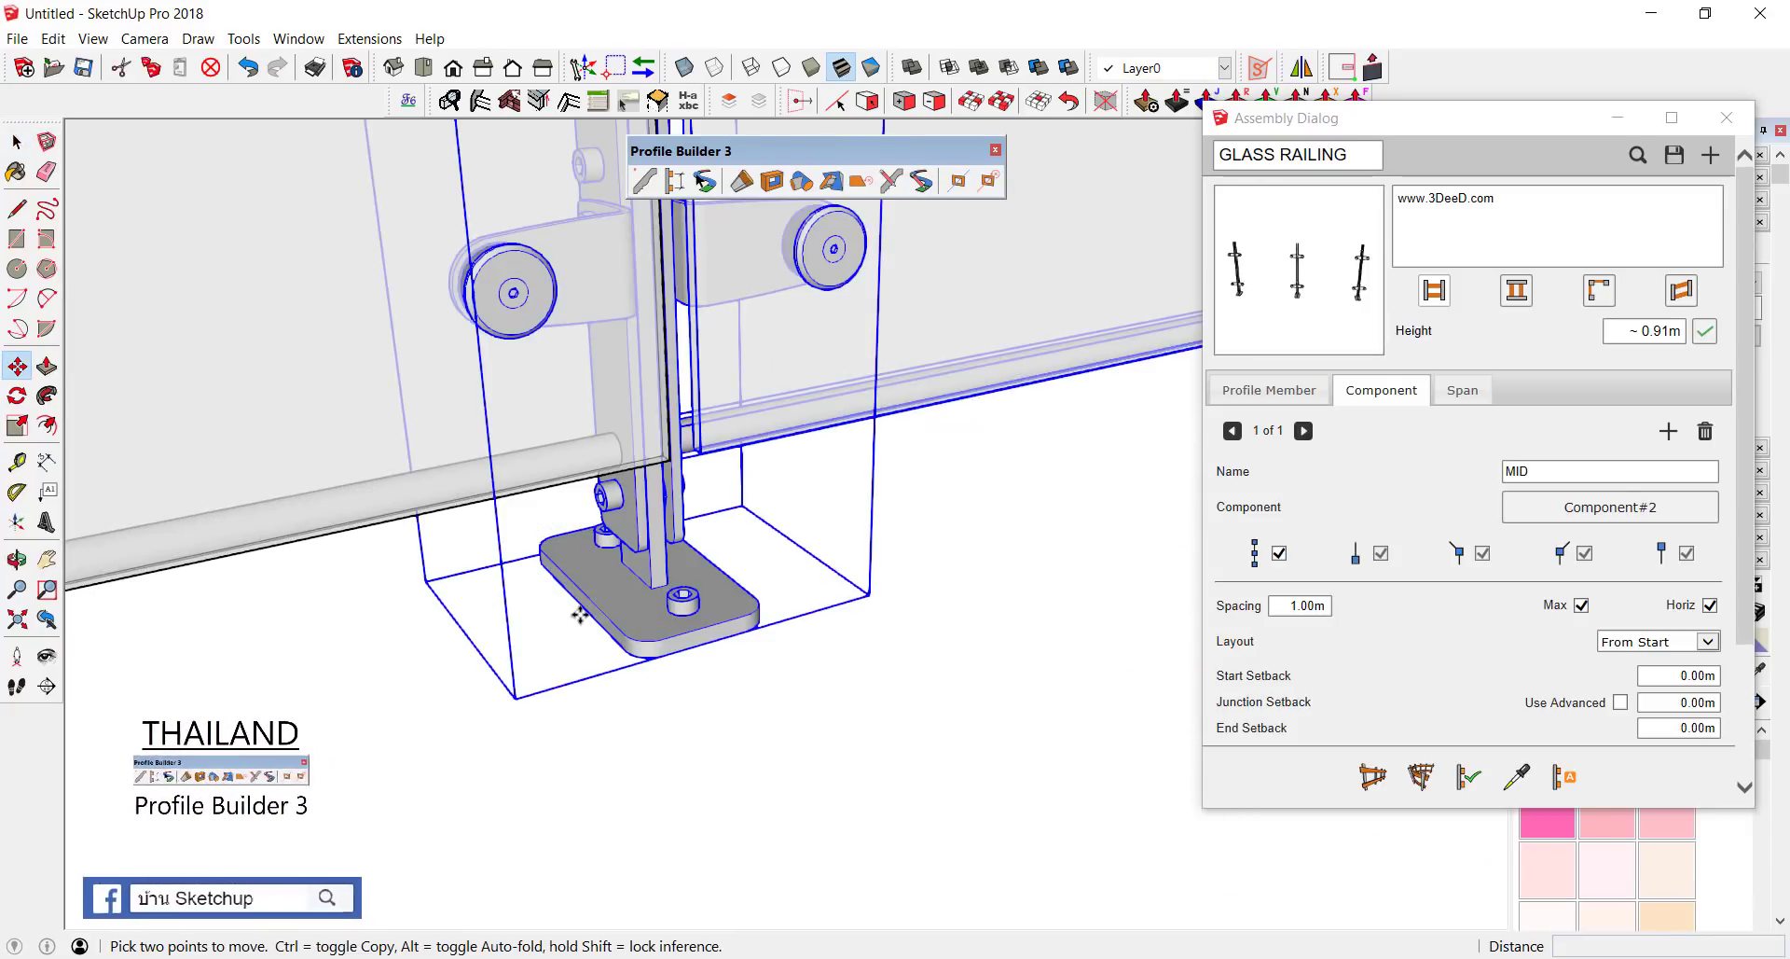
key("ctrl")
left_click(733, 494)
scroll(733, 495, "down", 2)
scroll(765, 448, "down", 2)
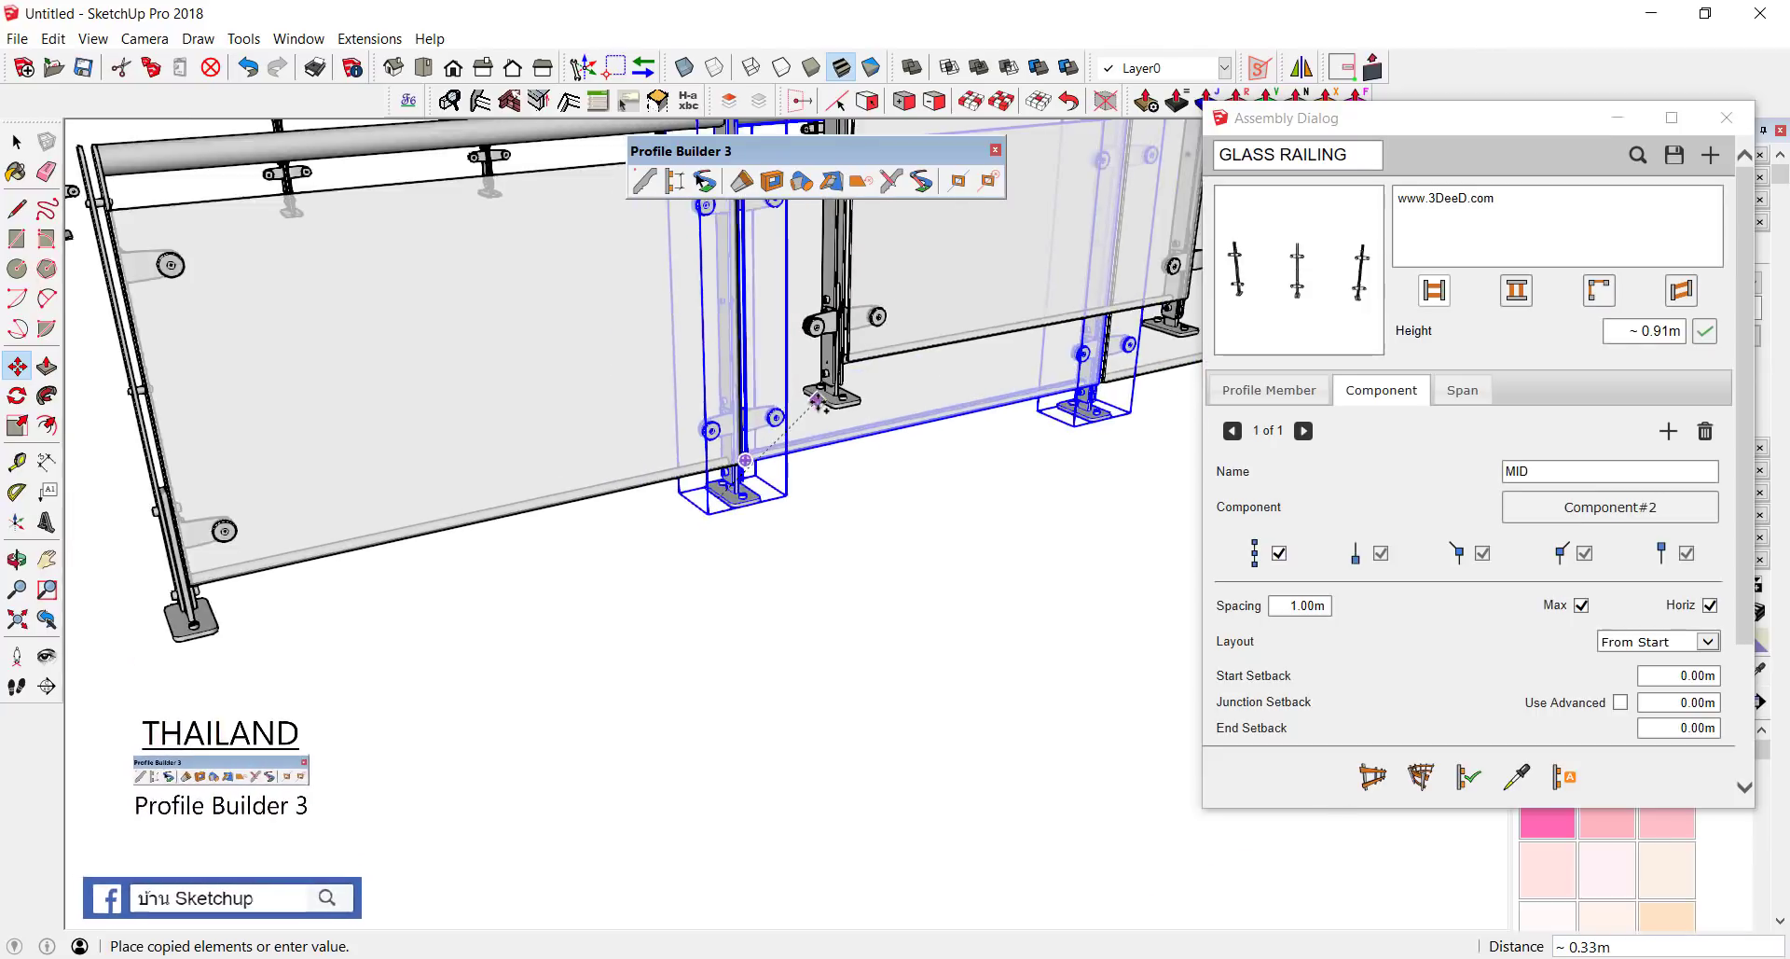
scroll(793, 411, "down", 2)
scroll(819, 403, "down", 1)
scroll(634, 578, "up", 1)
scroll(640, 559, "up", 2)
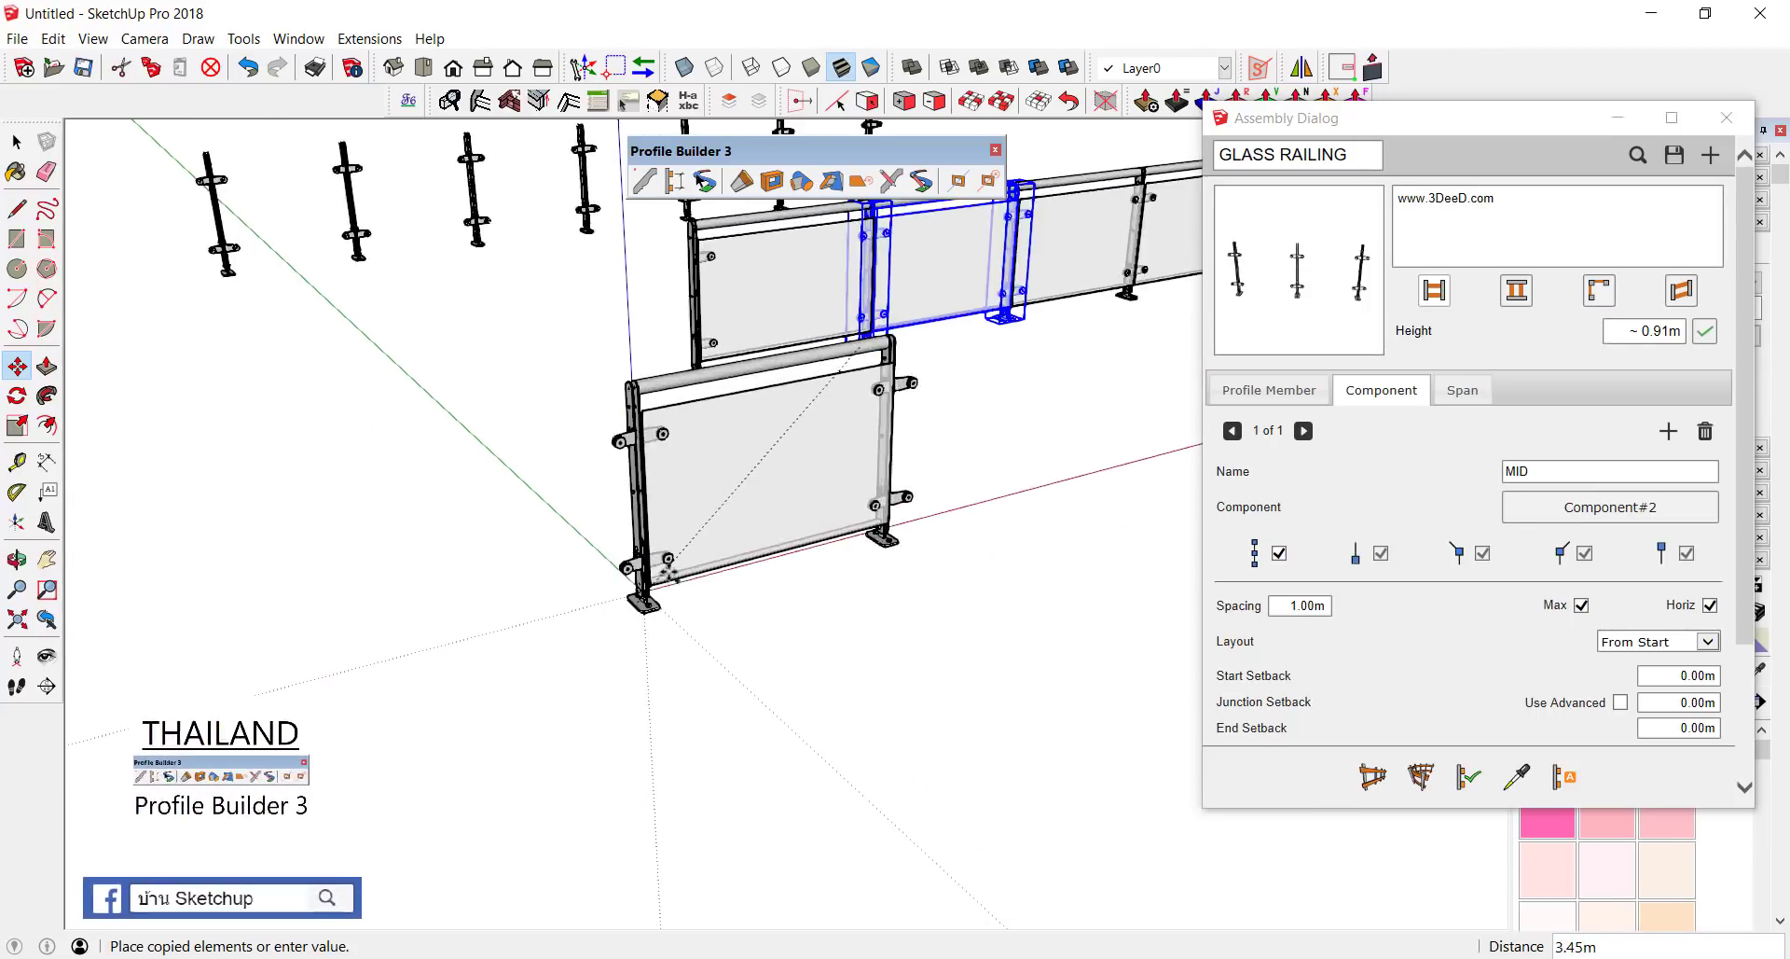
scroll(640, 580, "up", 2)
scroll(602, 617, "up", 2)
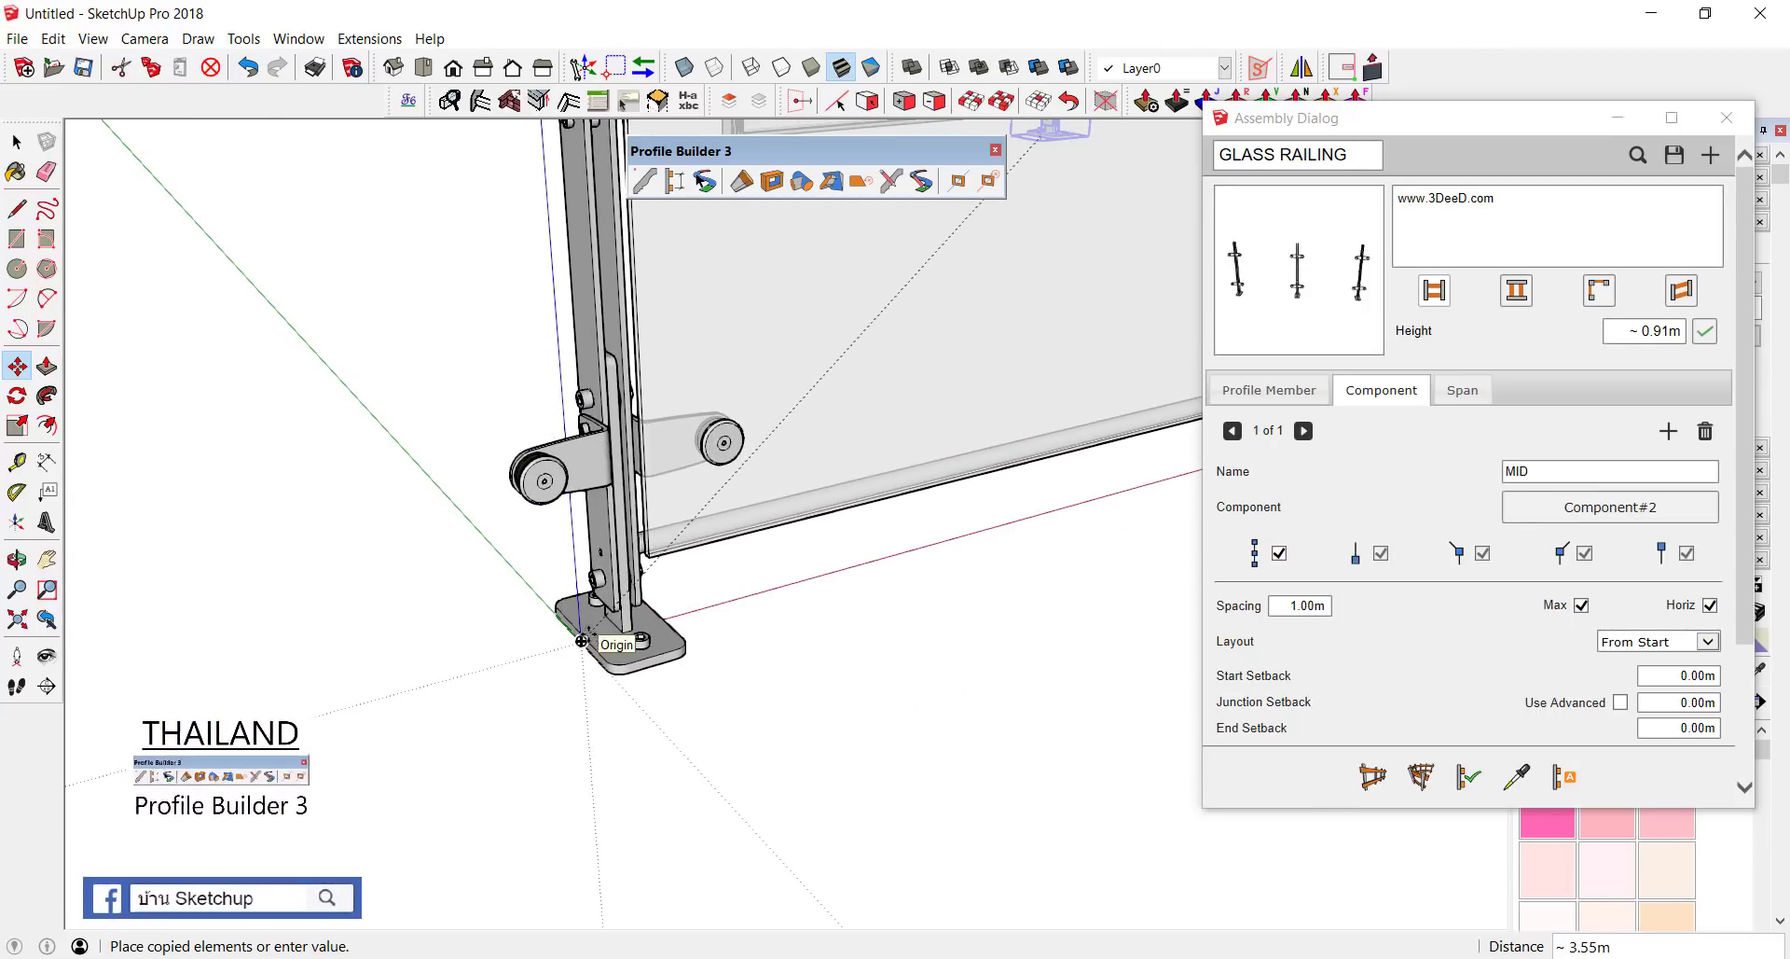
left_click(595, 630)
Step: Nudge the copied bay into alignment and turn on X-ray
scroll(589, 643, "up", 2)
scroll(586, 641, "up", 3)
scroll(586, 641, "down", 3)
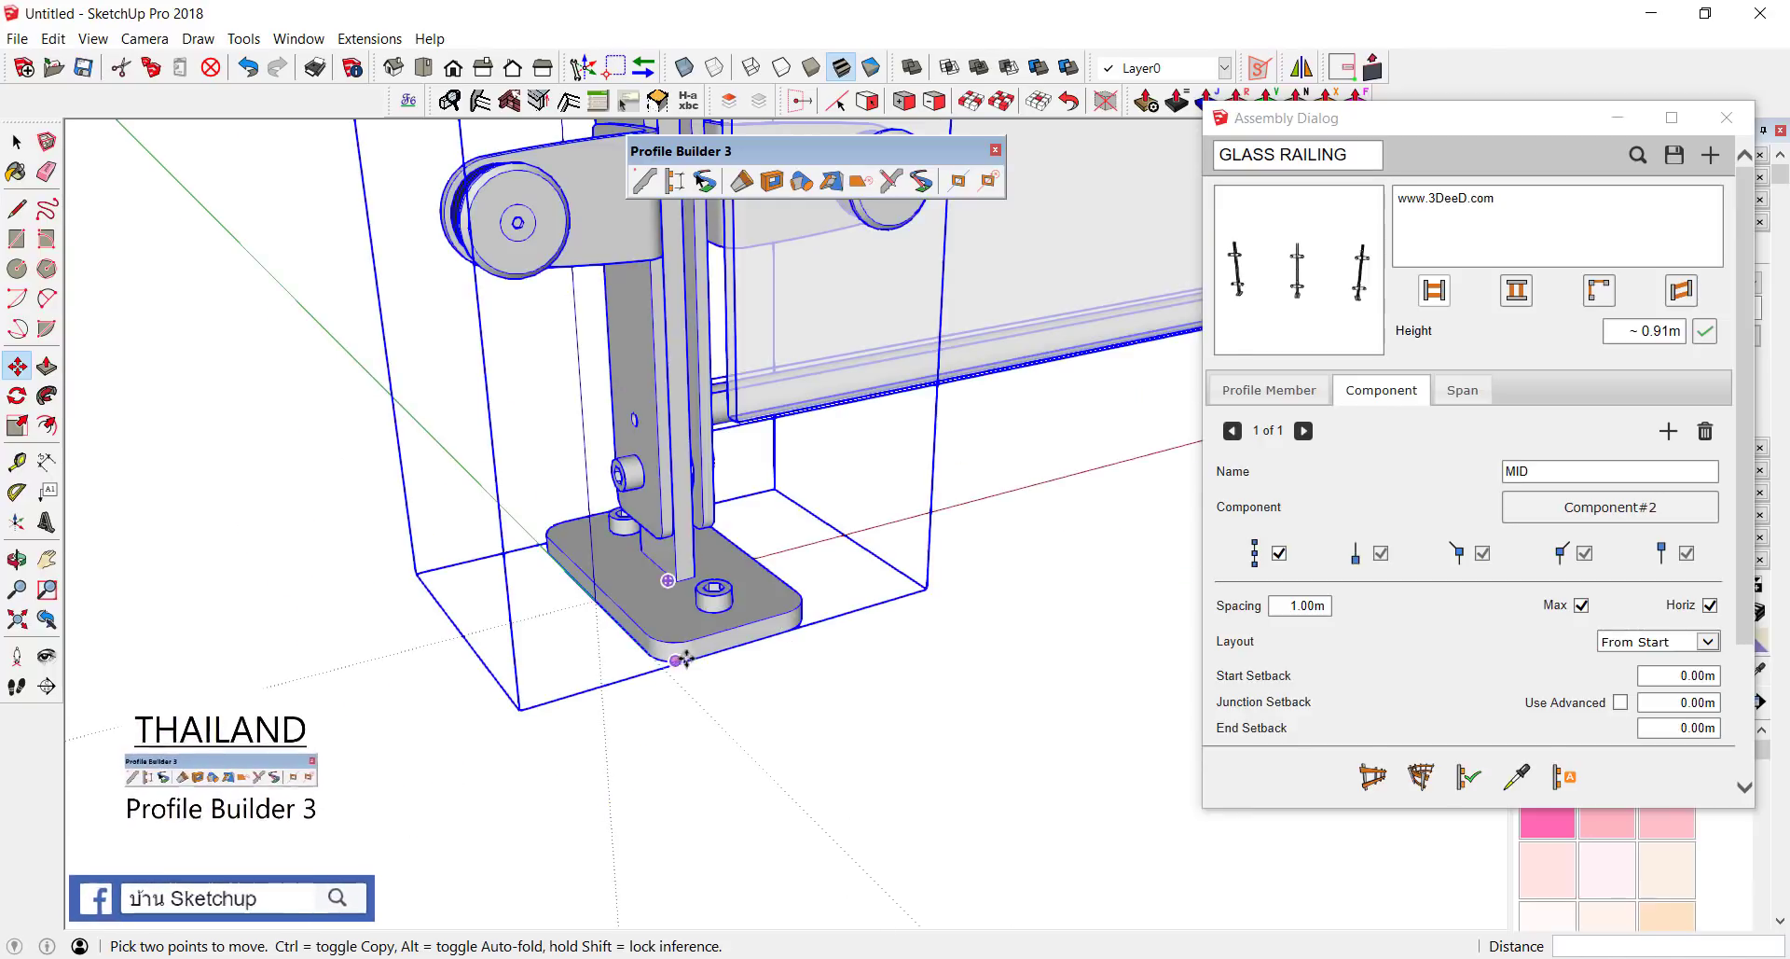
left_click(739, 643)
left_click(785, 630)
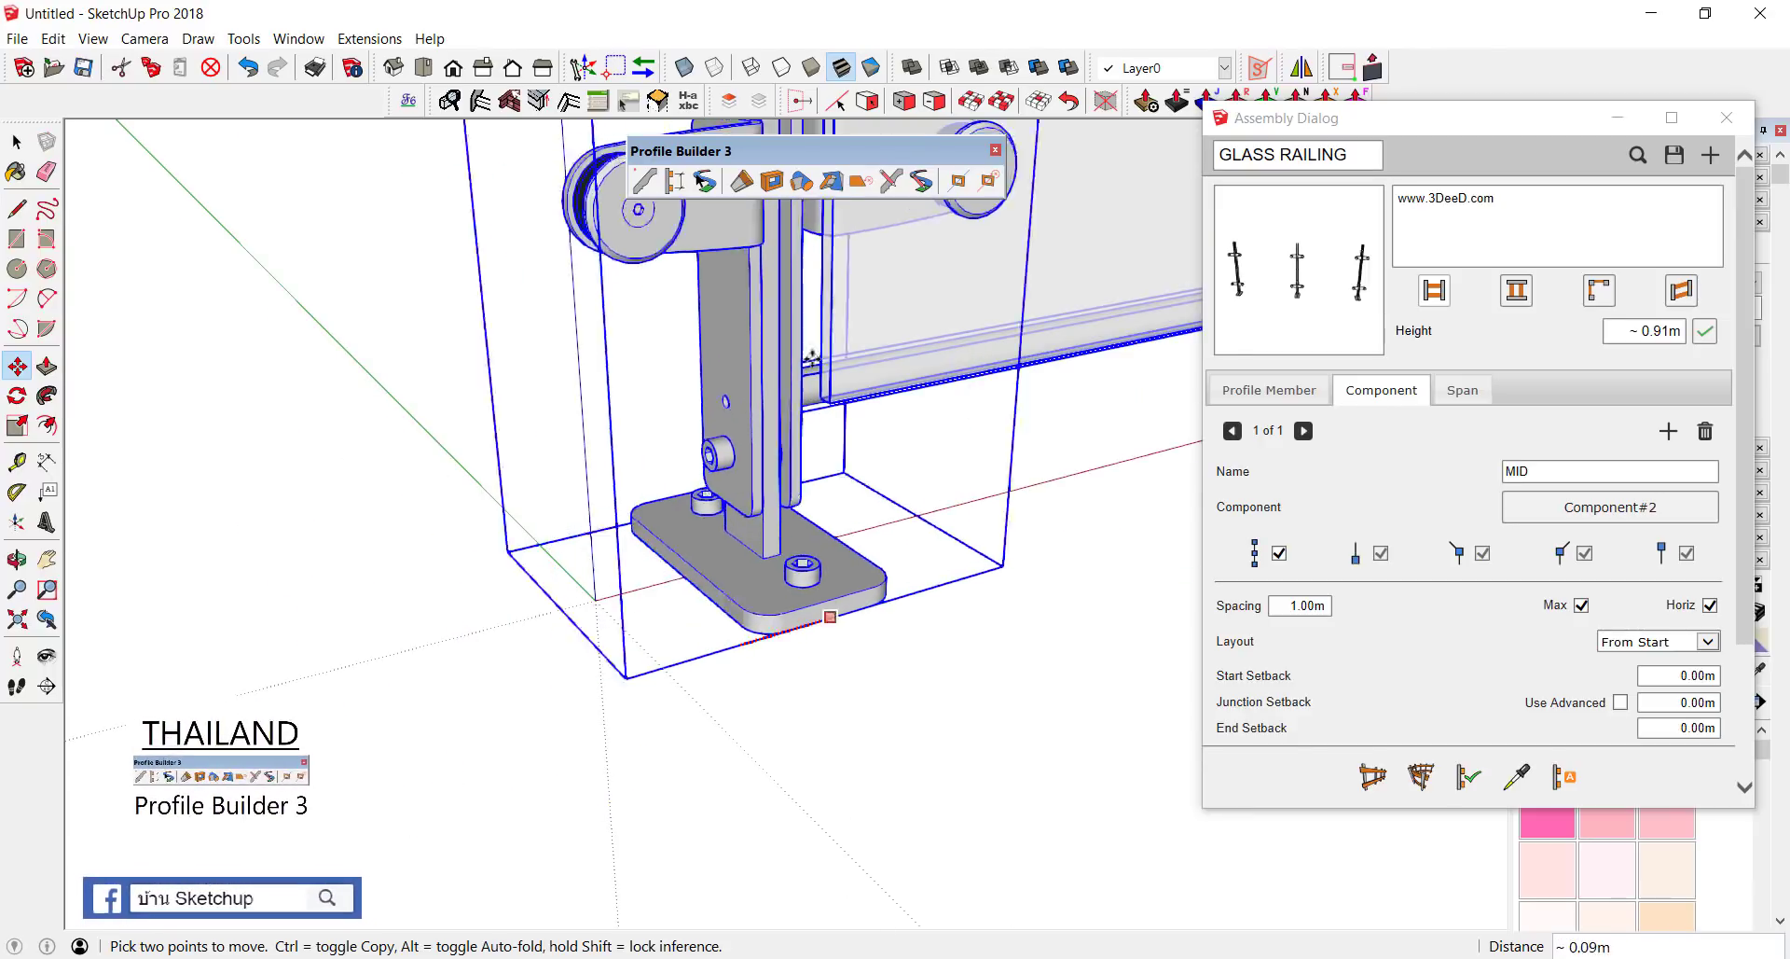
left_click(687, 69)
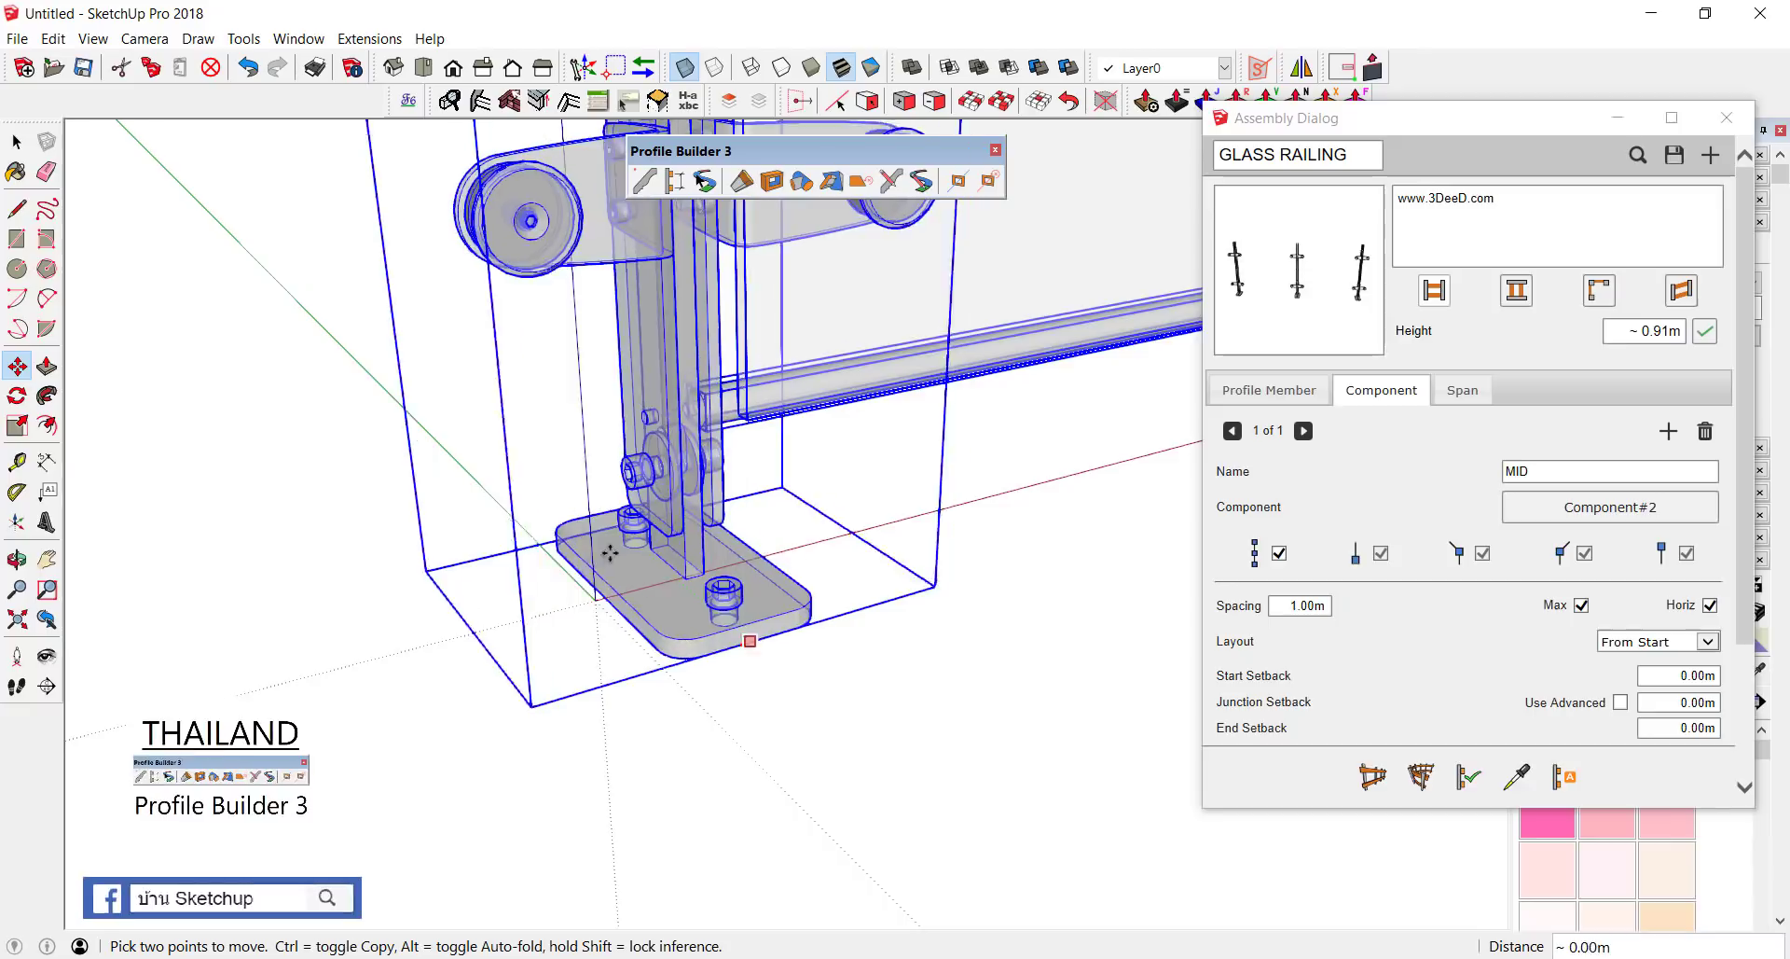
Step: Fix the copied bay in its final position at the origin and finish the move
left_click(597, 596)
key("space")
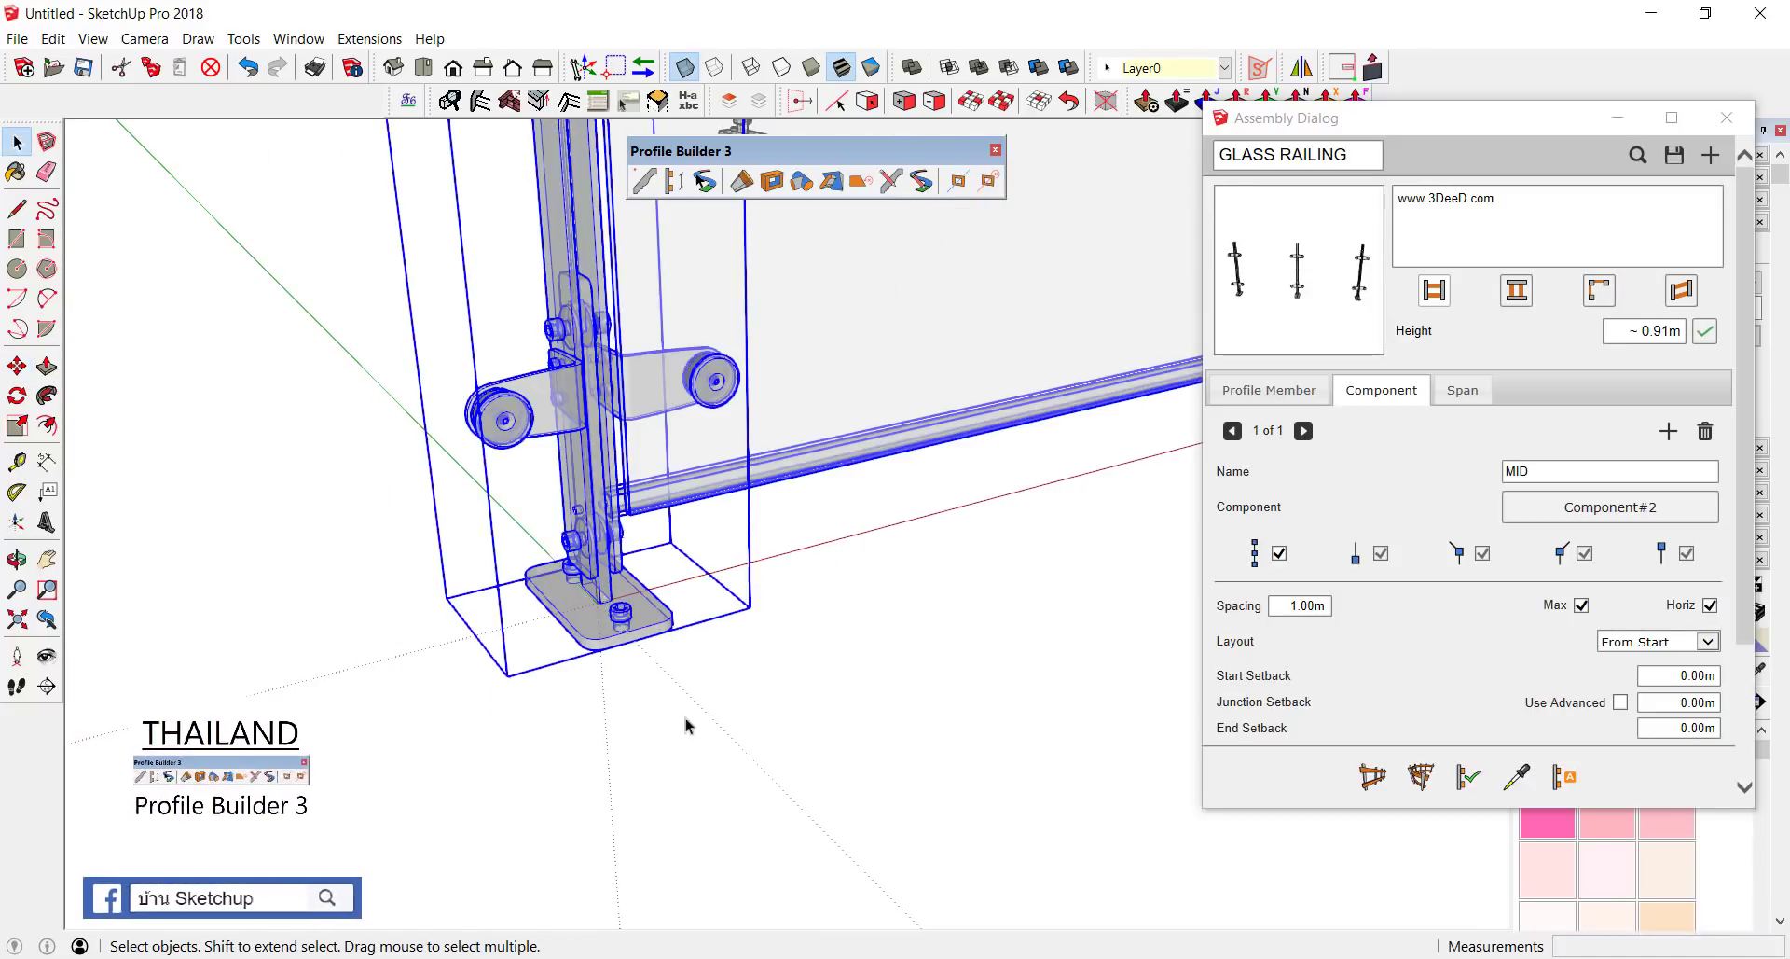
scroll(686, 718, "down", 5)
mouse_move(593, 725)
middle_mouse_down()
mouse_move(786, 630)
mouse_move(708, 627)
middle_mouse_up()
scroll(719, 627, "up", 2)
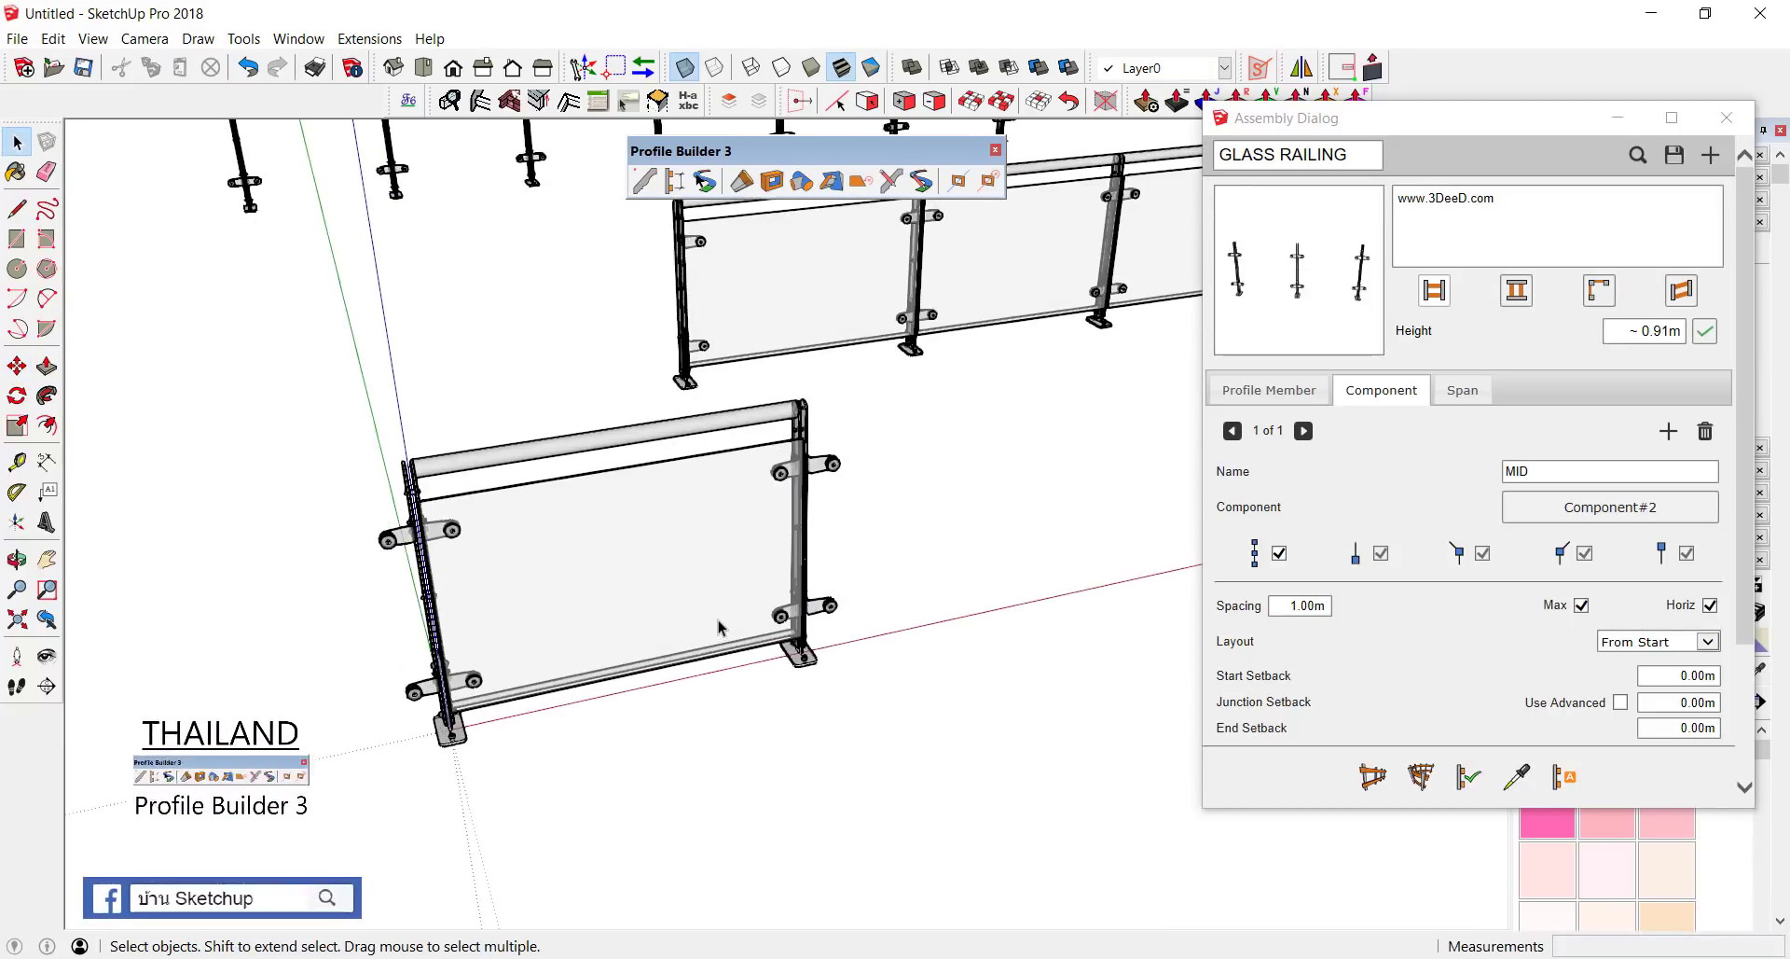
scroll(719, 627, "up", 2)
Step: Crossing-select the whole near railing section
mouse_move(329, 403)
left_mouse_down()
mouse_move(280, 671)
mouse_move(435, 602)
mouse_move(327, 431)
left_mouse_up()
mouse_move(734, 358)
left_mouse_down()
mouse_move(860, 732)
mouse_move(737, 299)
left_mouse_up()
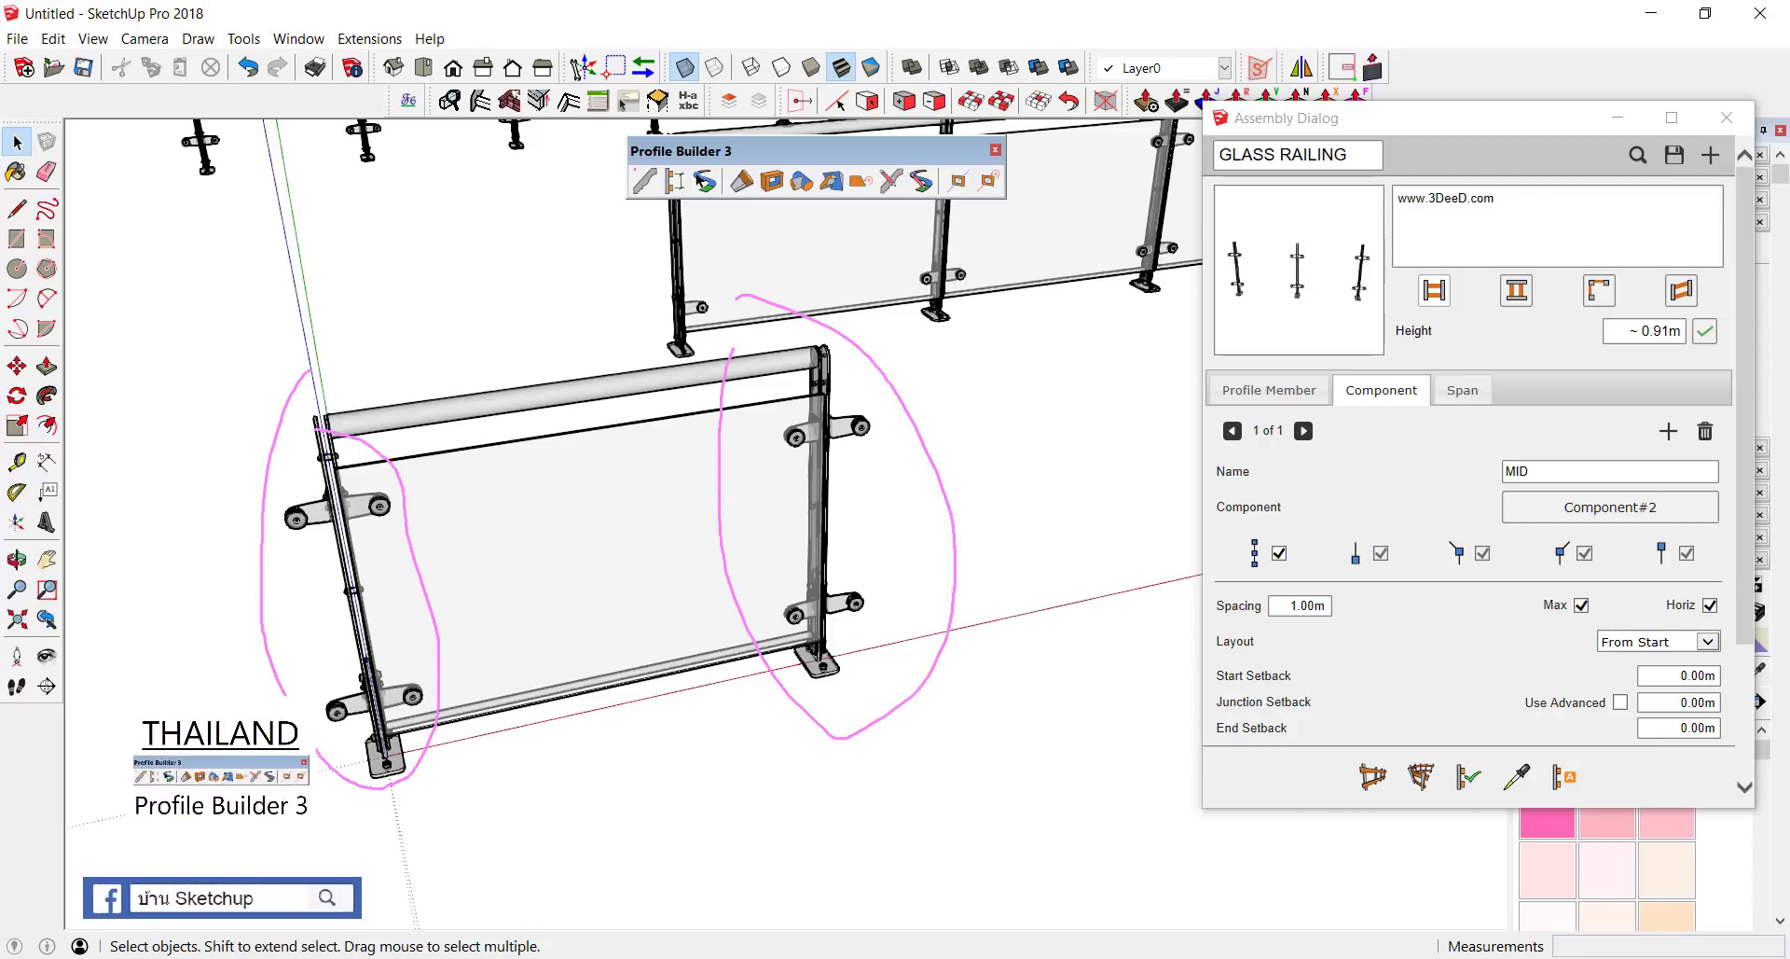
left_click_drag(396, 319, 464, 839)
left_click_drag(259, 695, 300, 323)
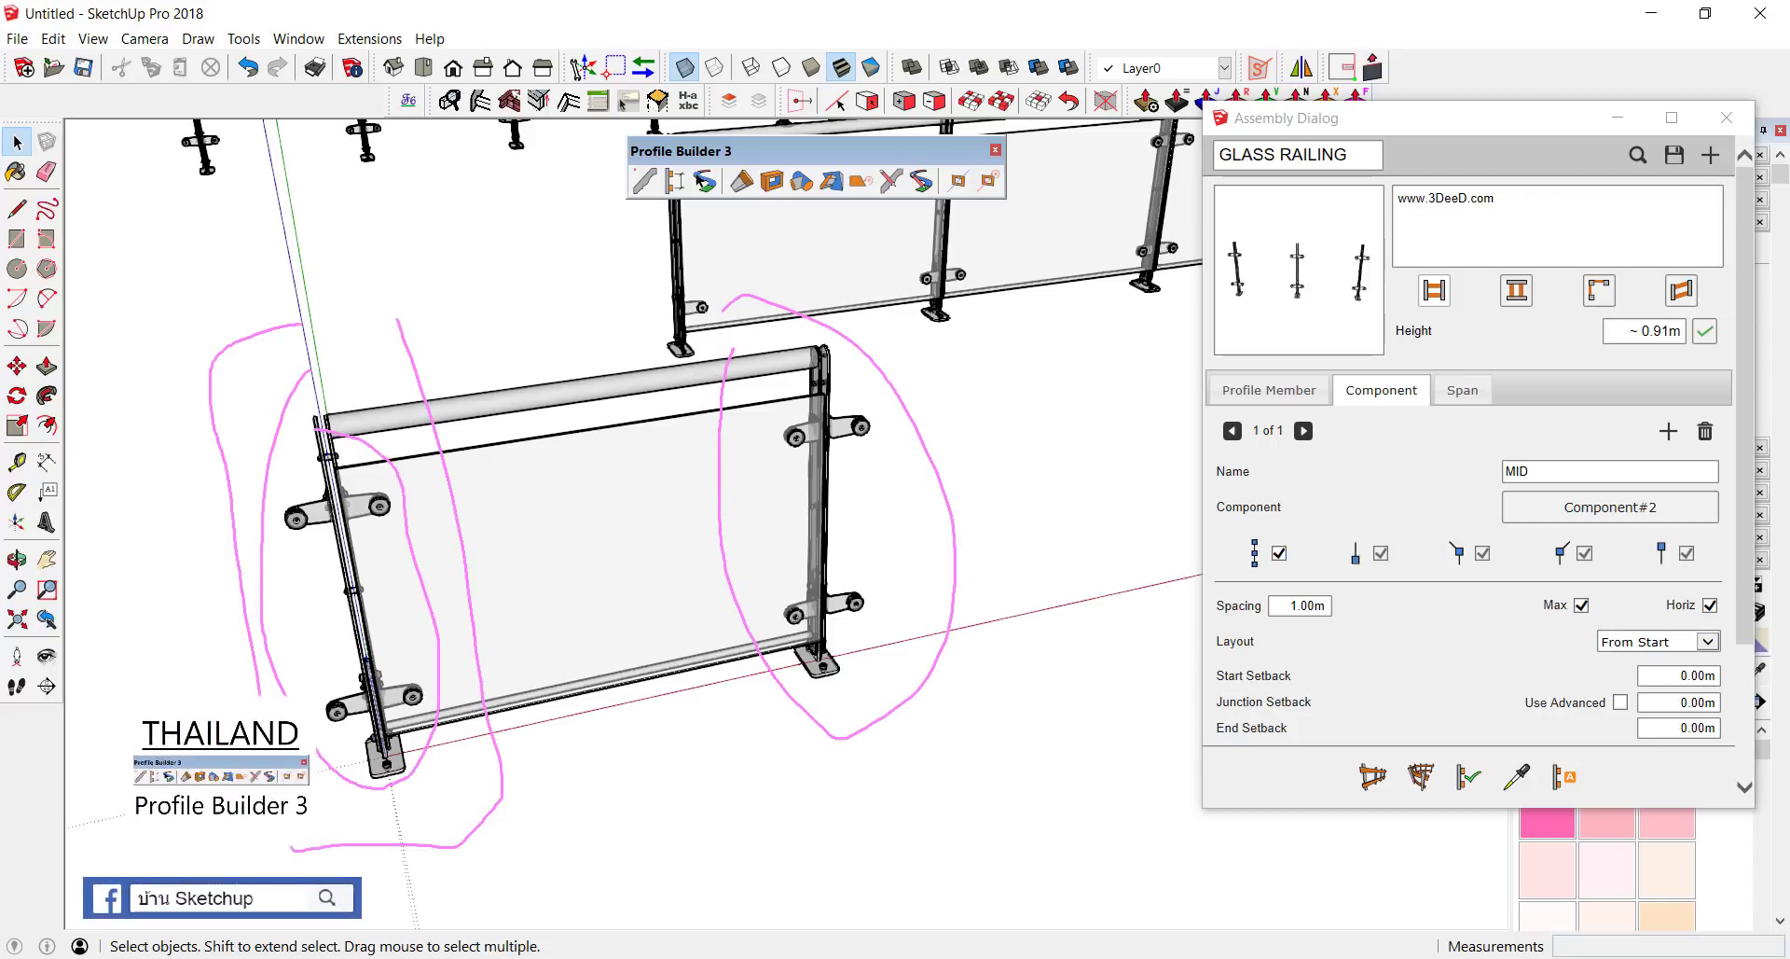
left_click_drag(991, 449, 816, 487)
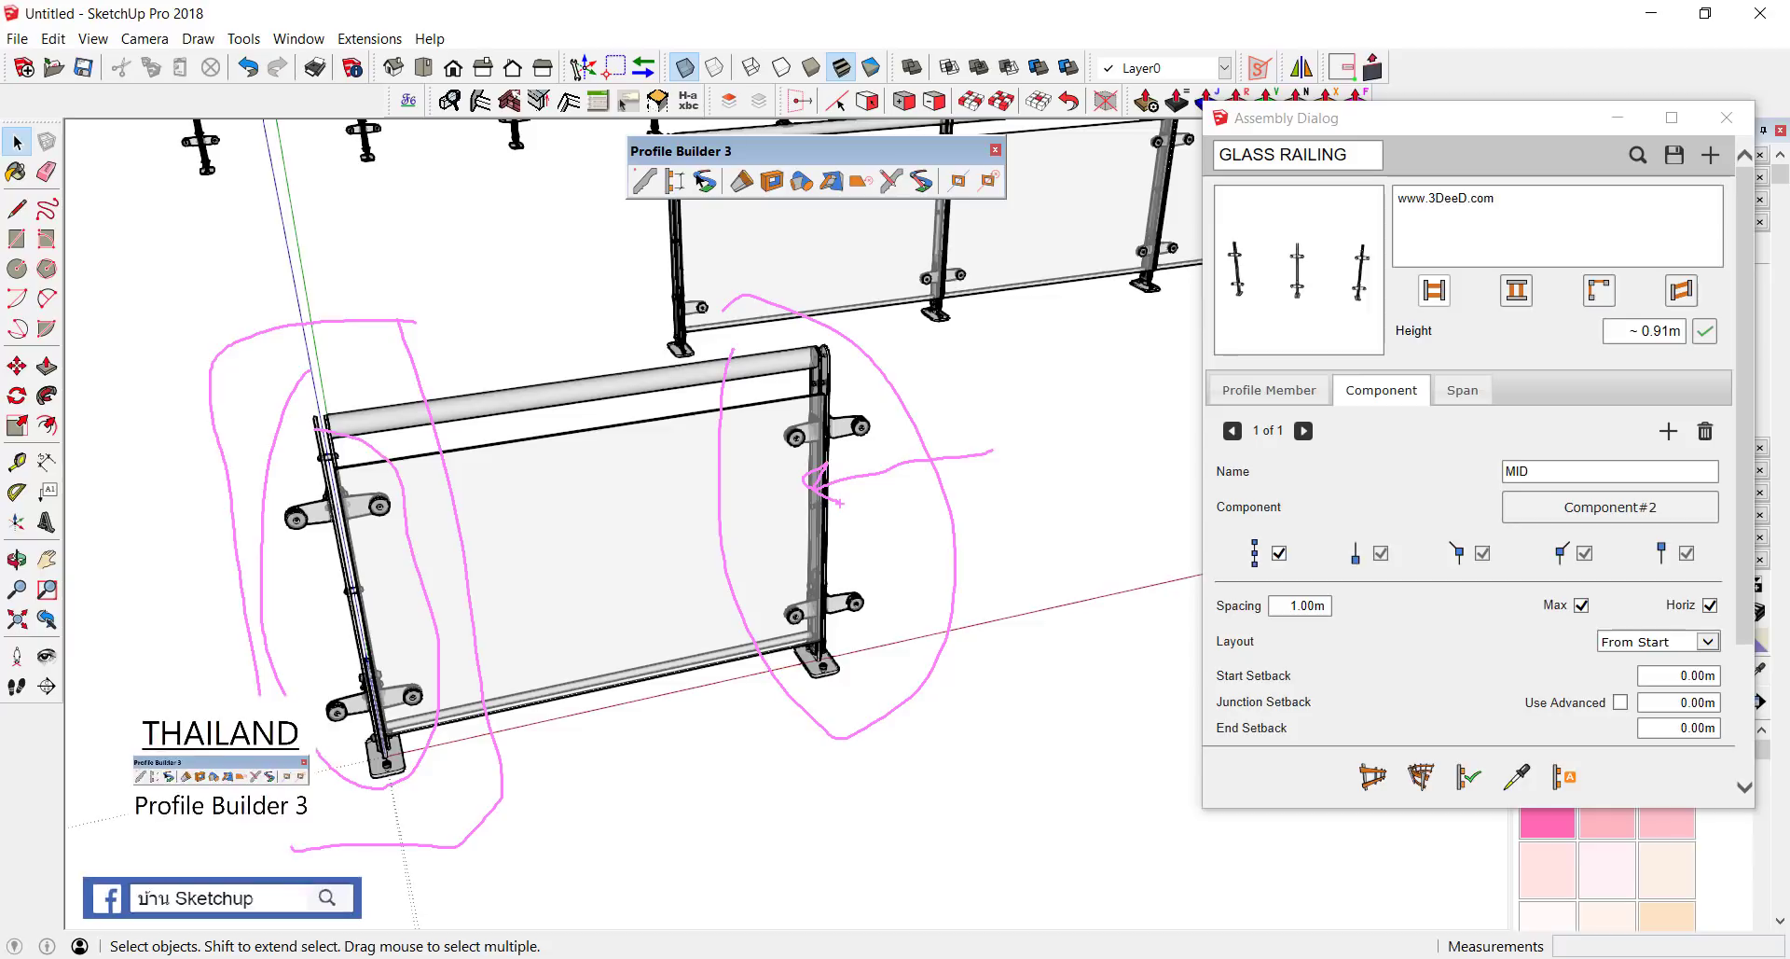
middle_click_drag(523, 668, 279, 435)
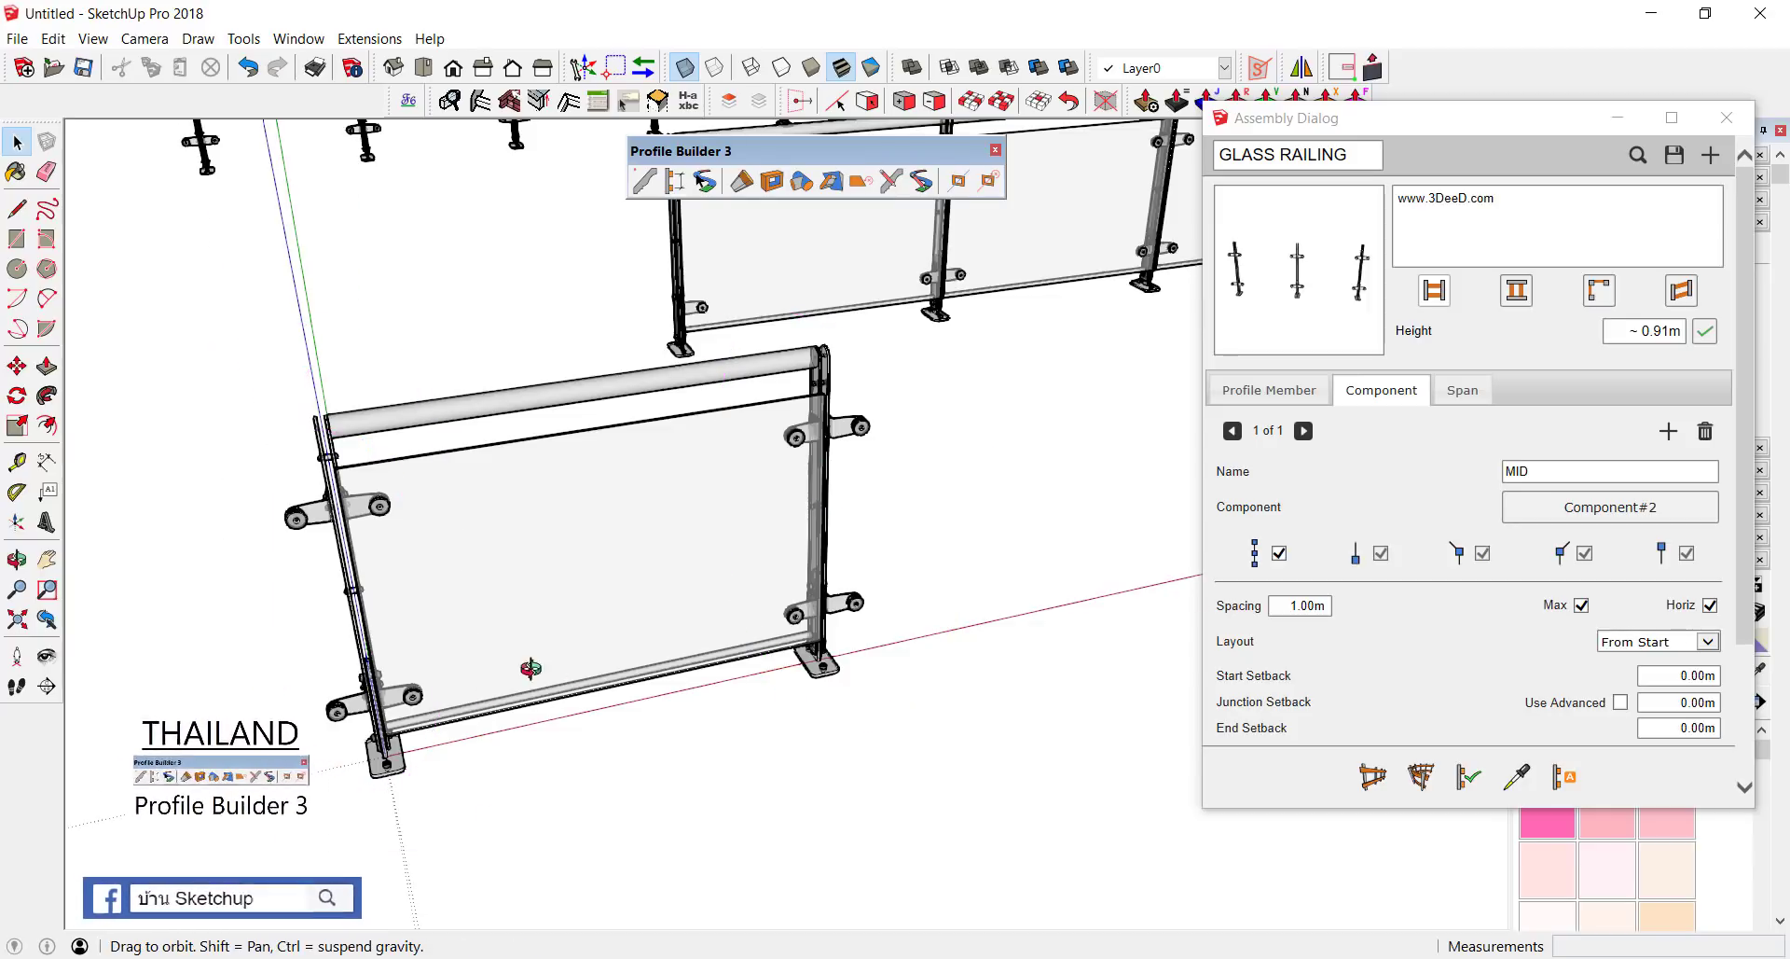
scroll(279, 436, "up", 3)
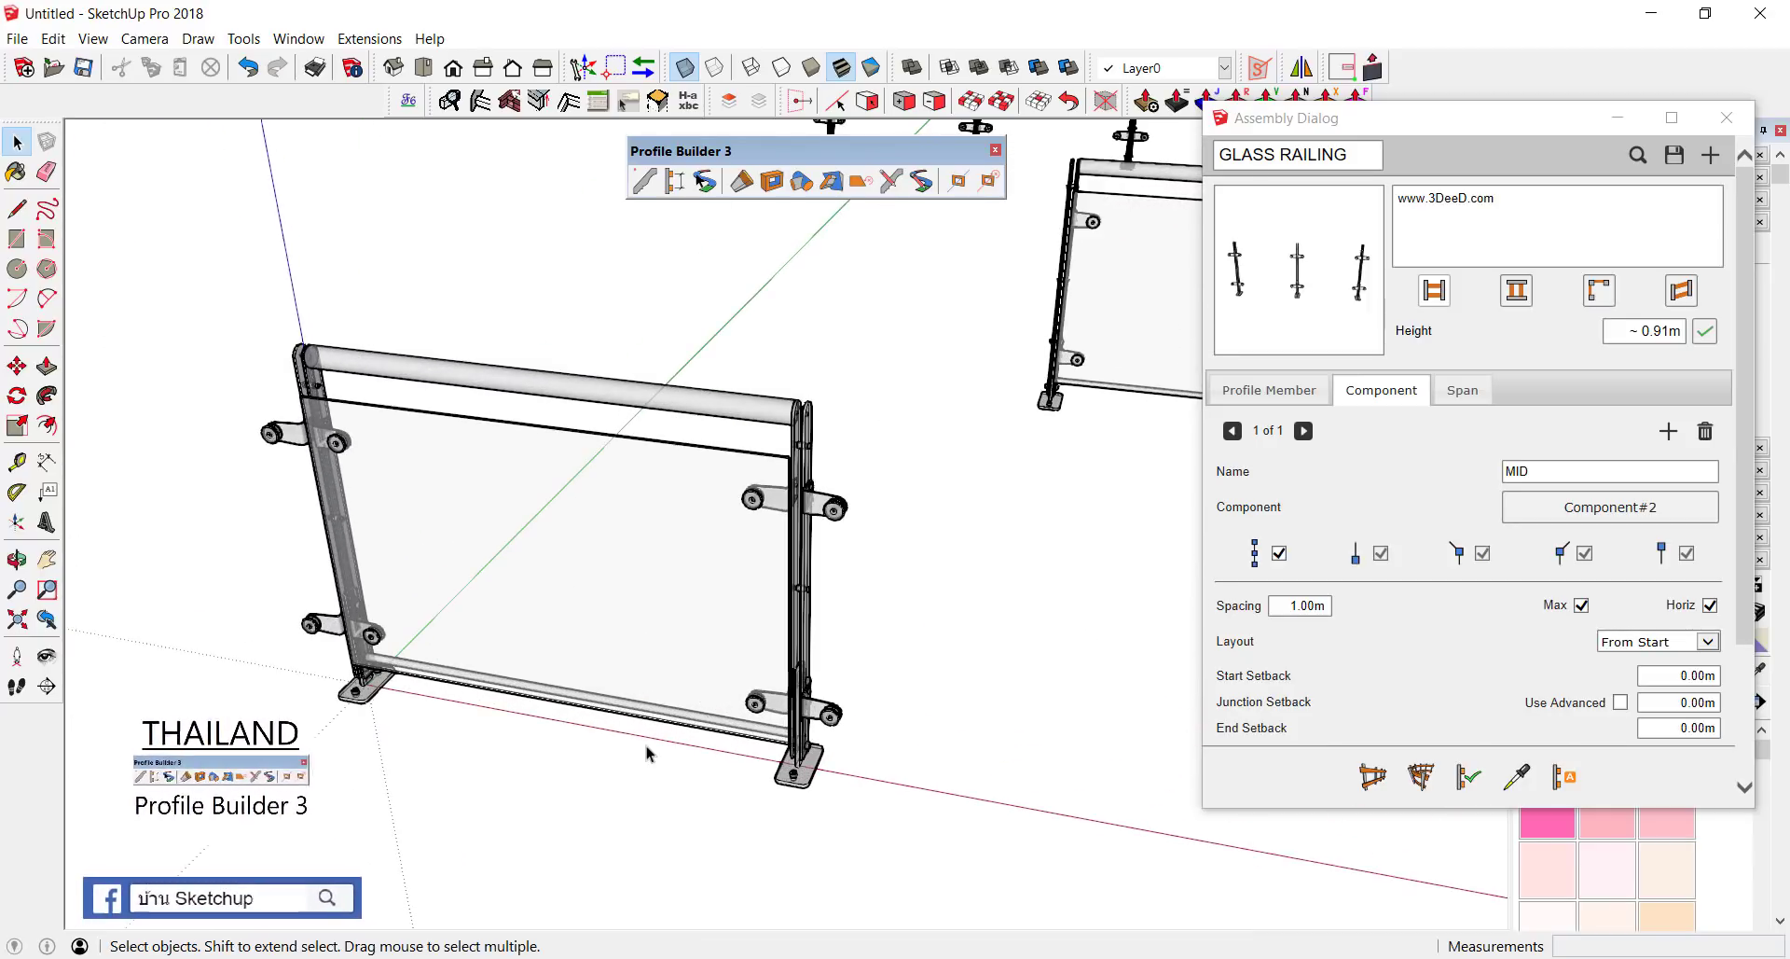
left_click_drag(640, 509, 530, 366)
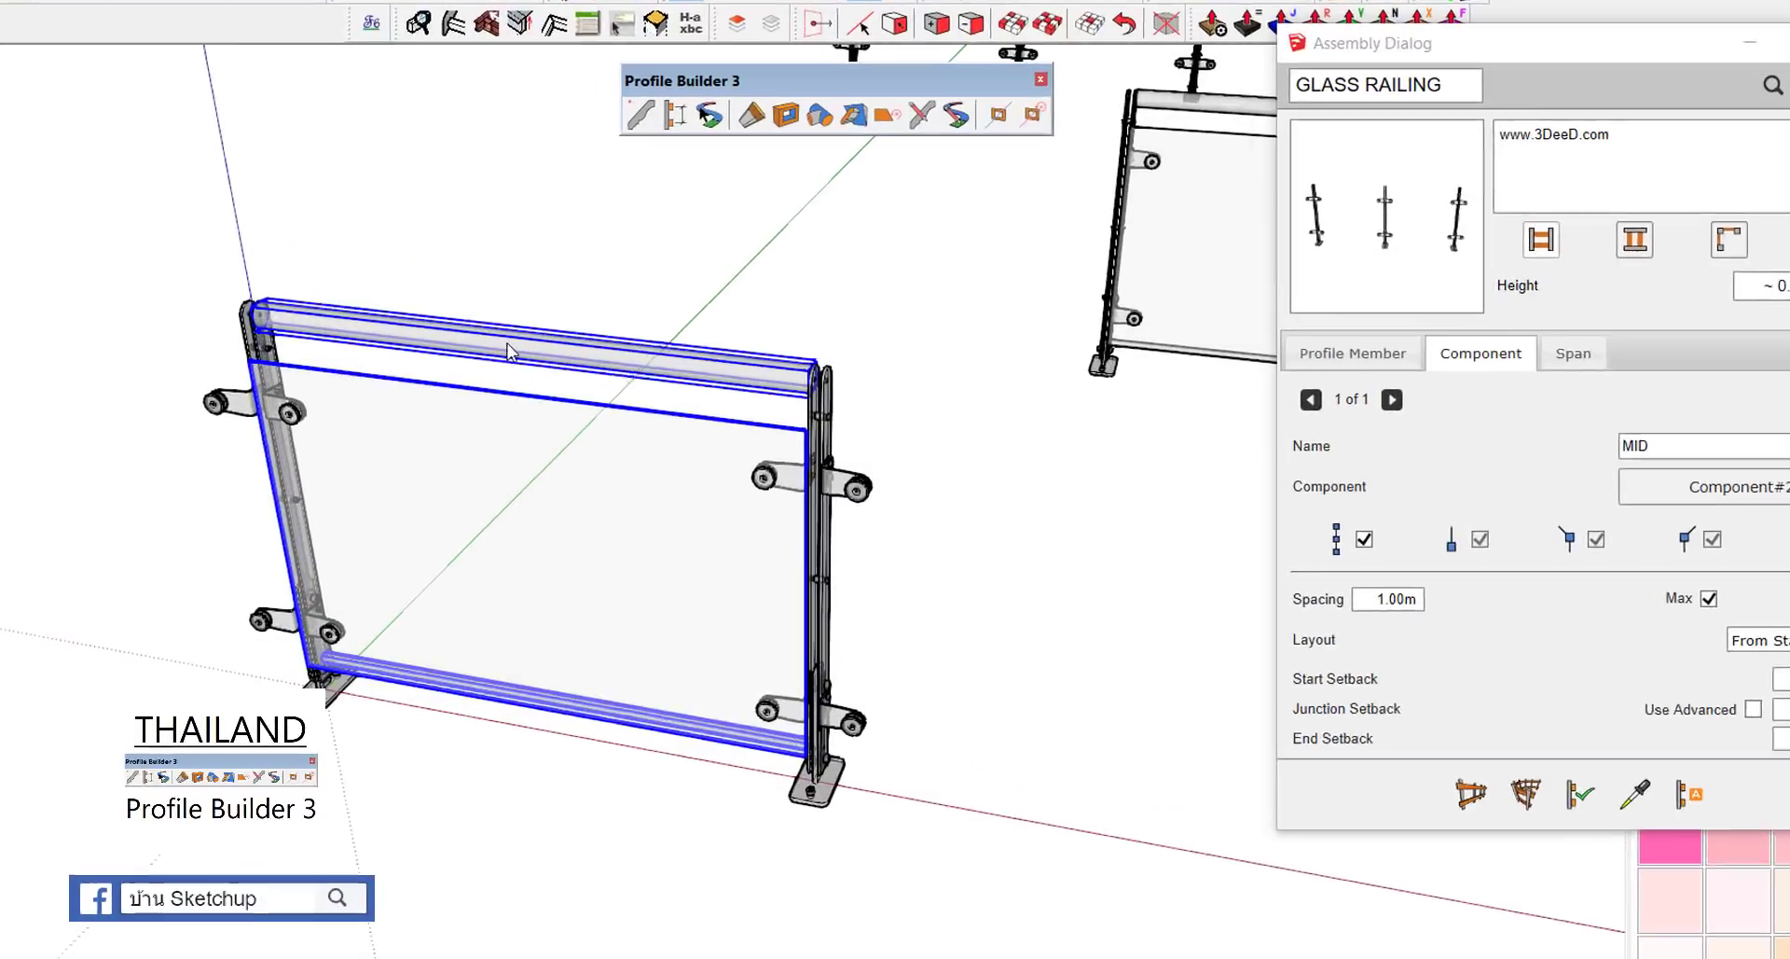
Step: Explode the near railing section and make its top rail a separate group
right_click(551, 368)
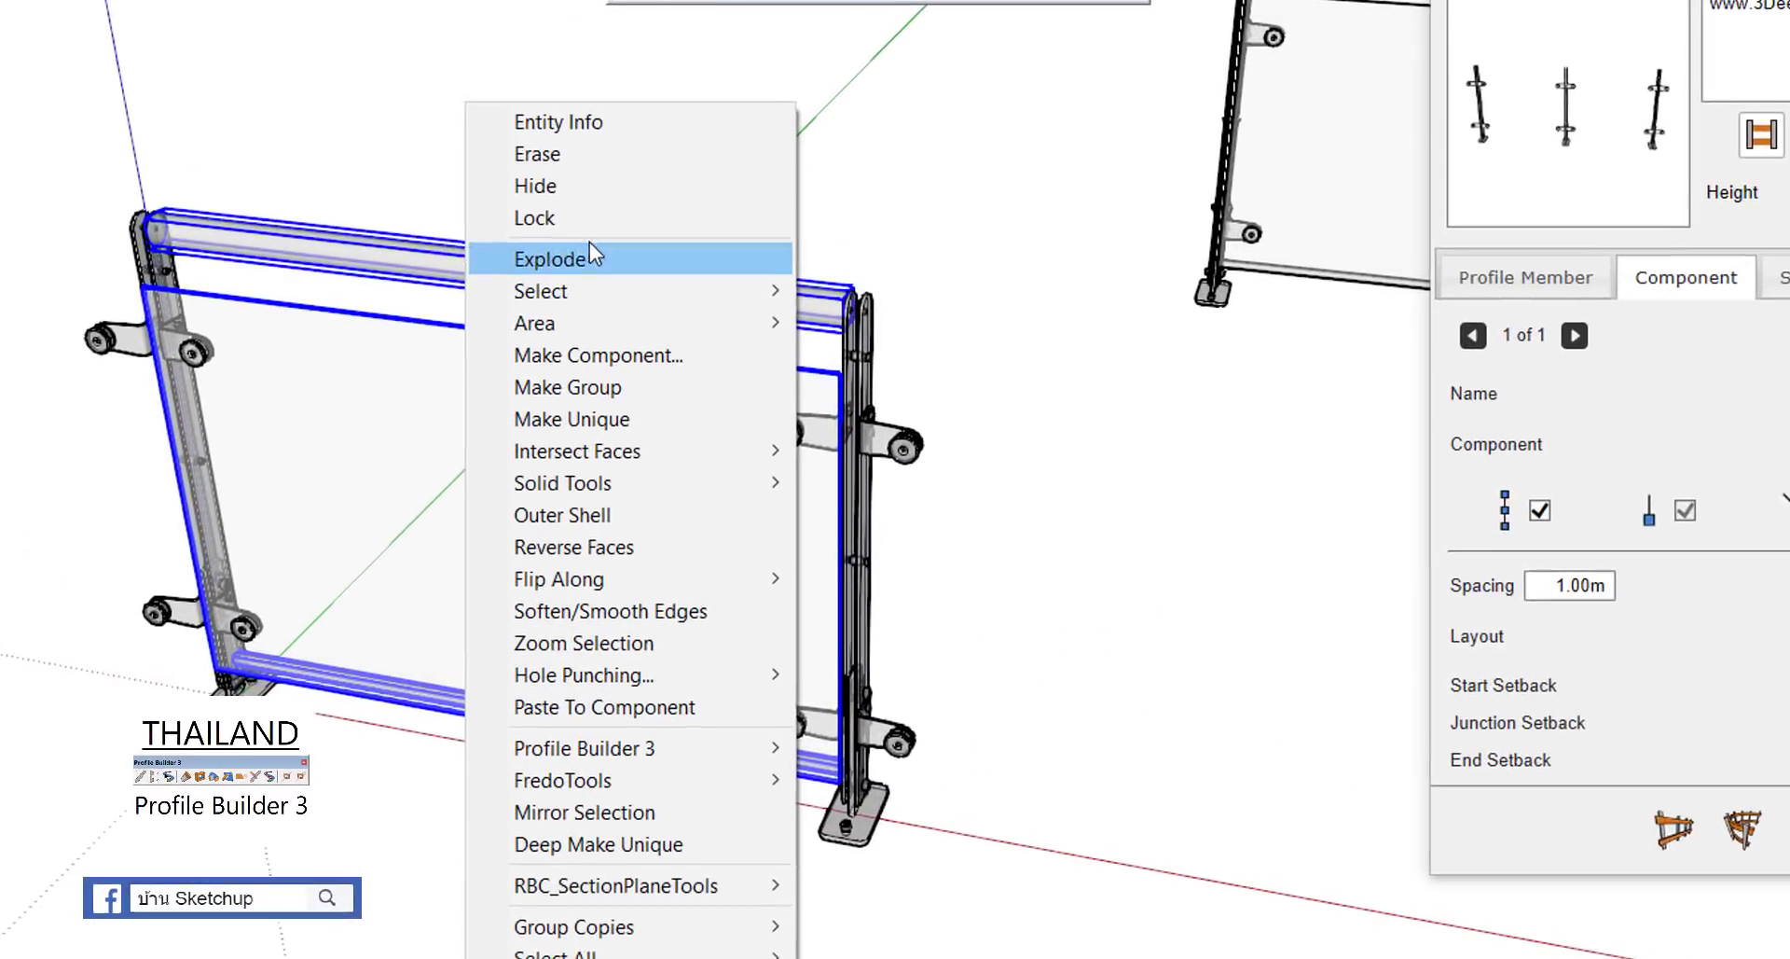
left_click(616, 369)
left_click(595, 261)
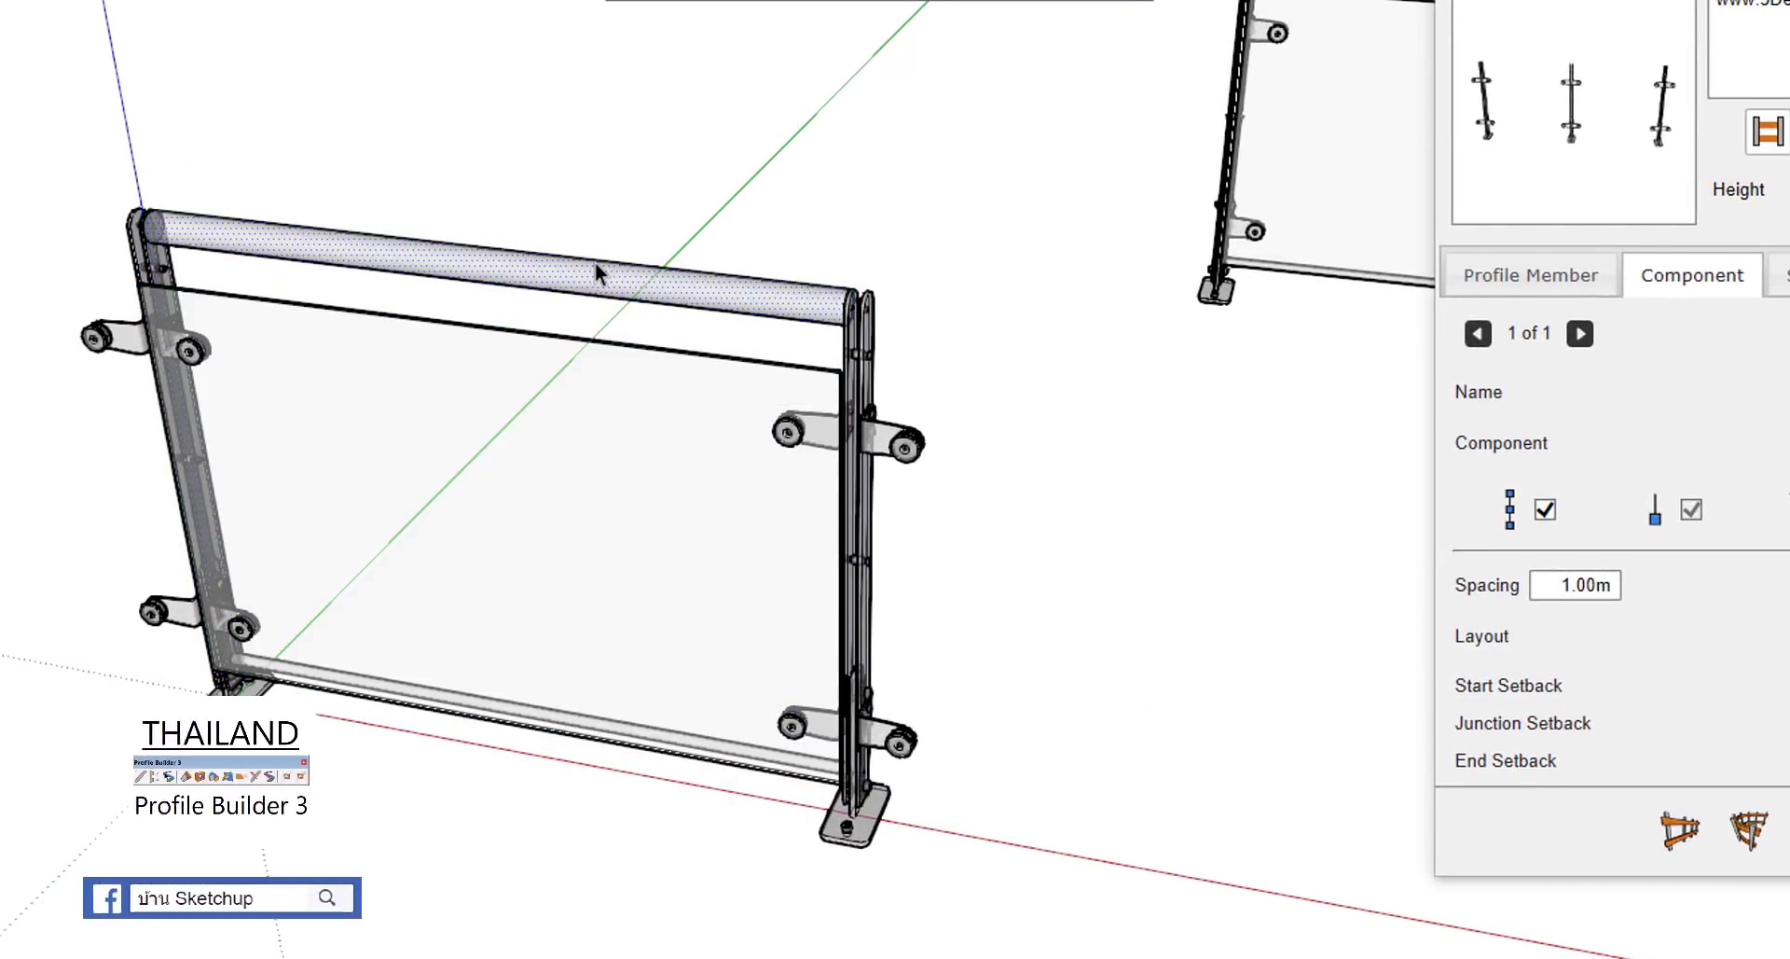
right_click(596, 261)
left_click(731, 54)
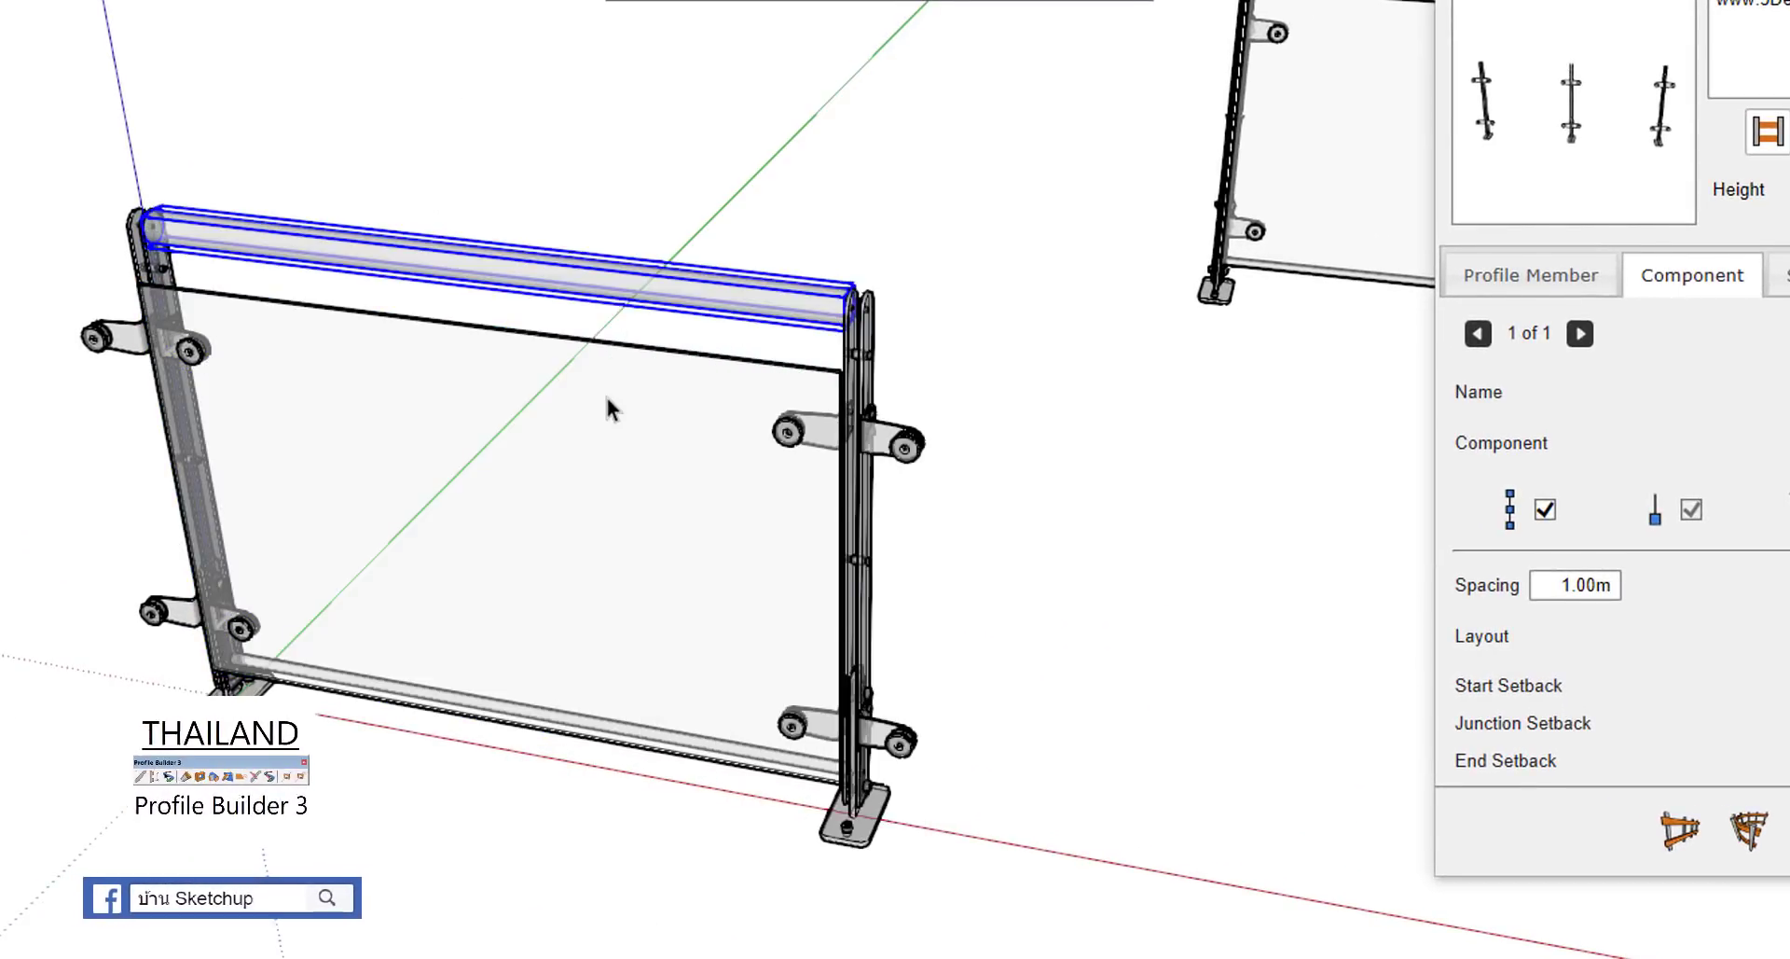
Step: Make the glass panel its own group and select the bottom rail for grouping
left_click(607, 397)
right_click(606, 397)
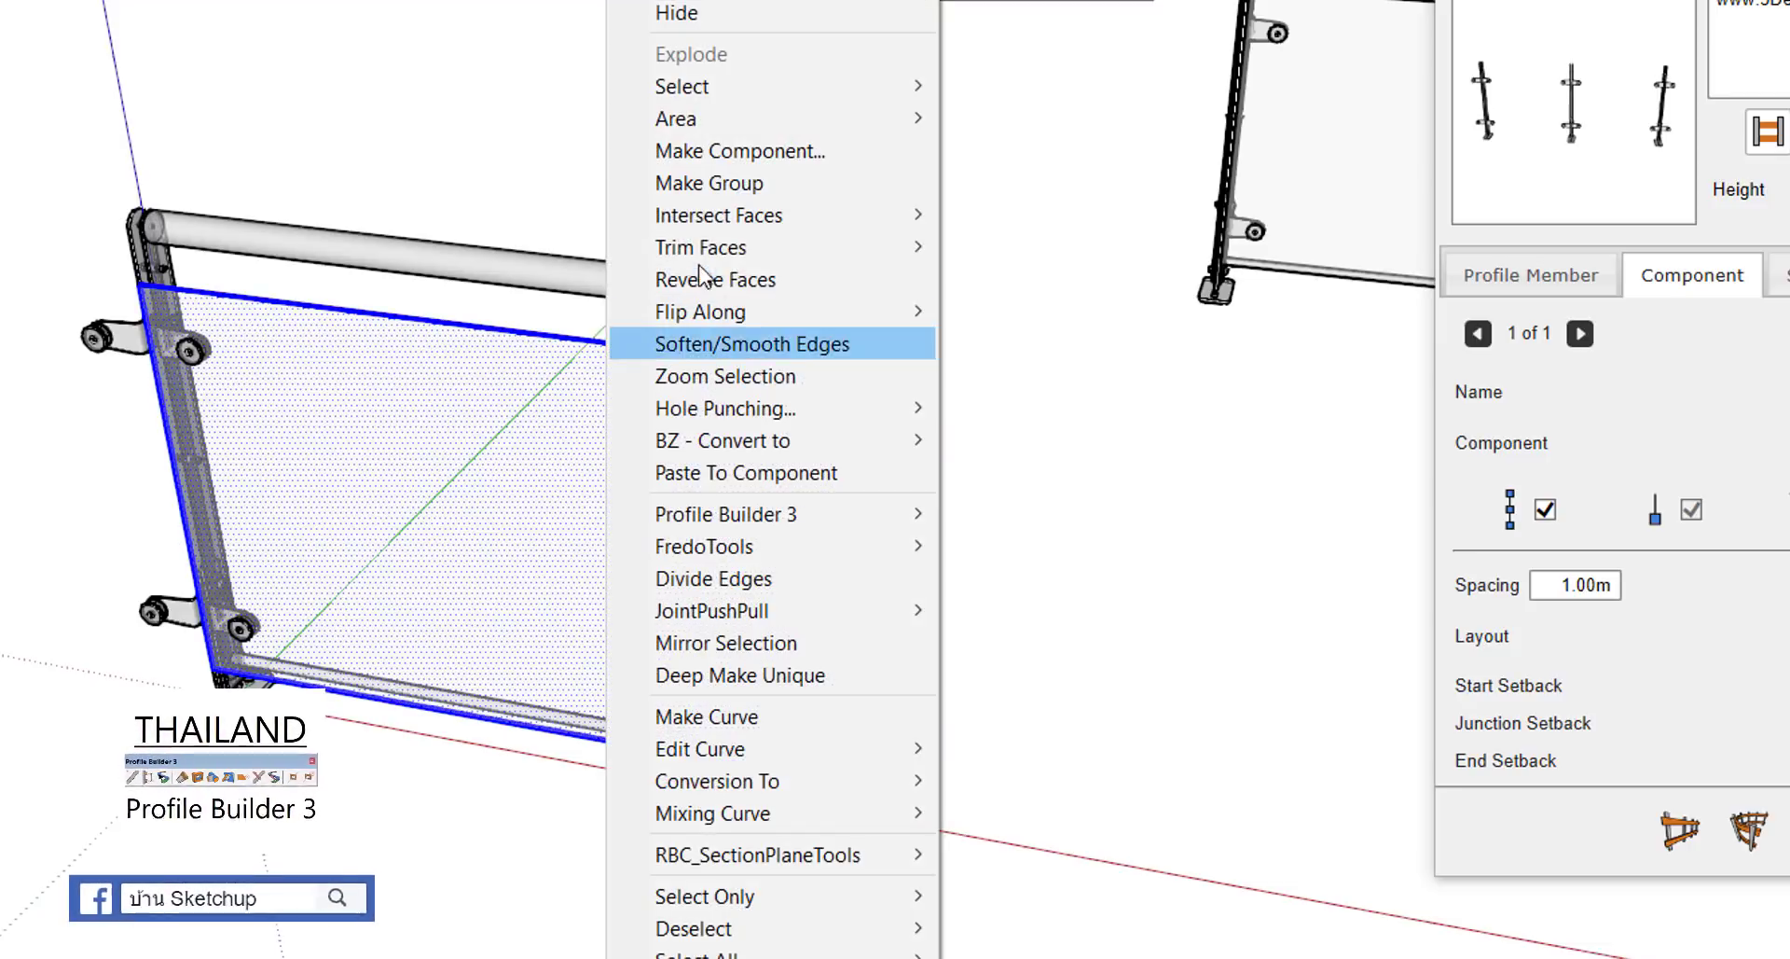
left_click(702, 186)
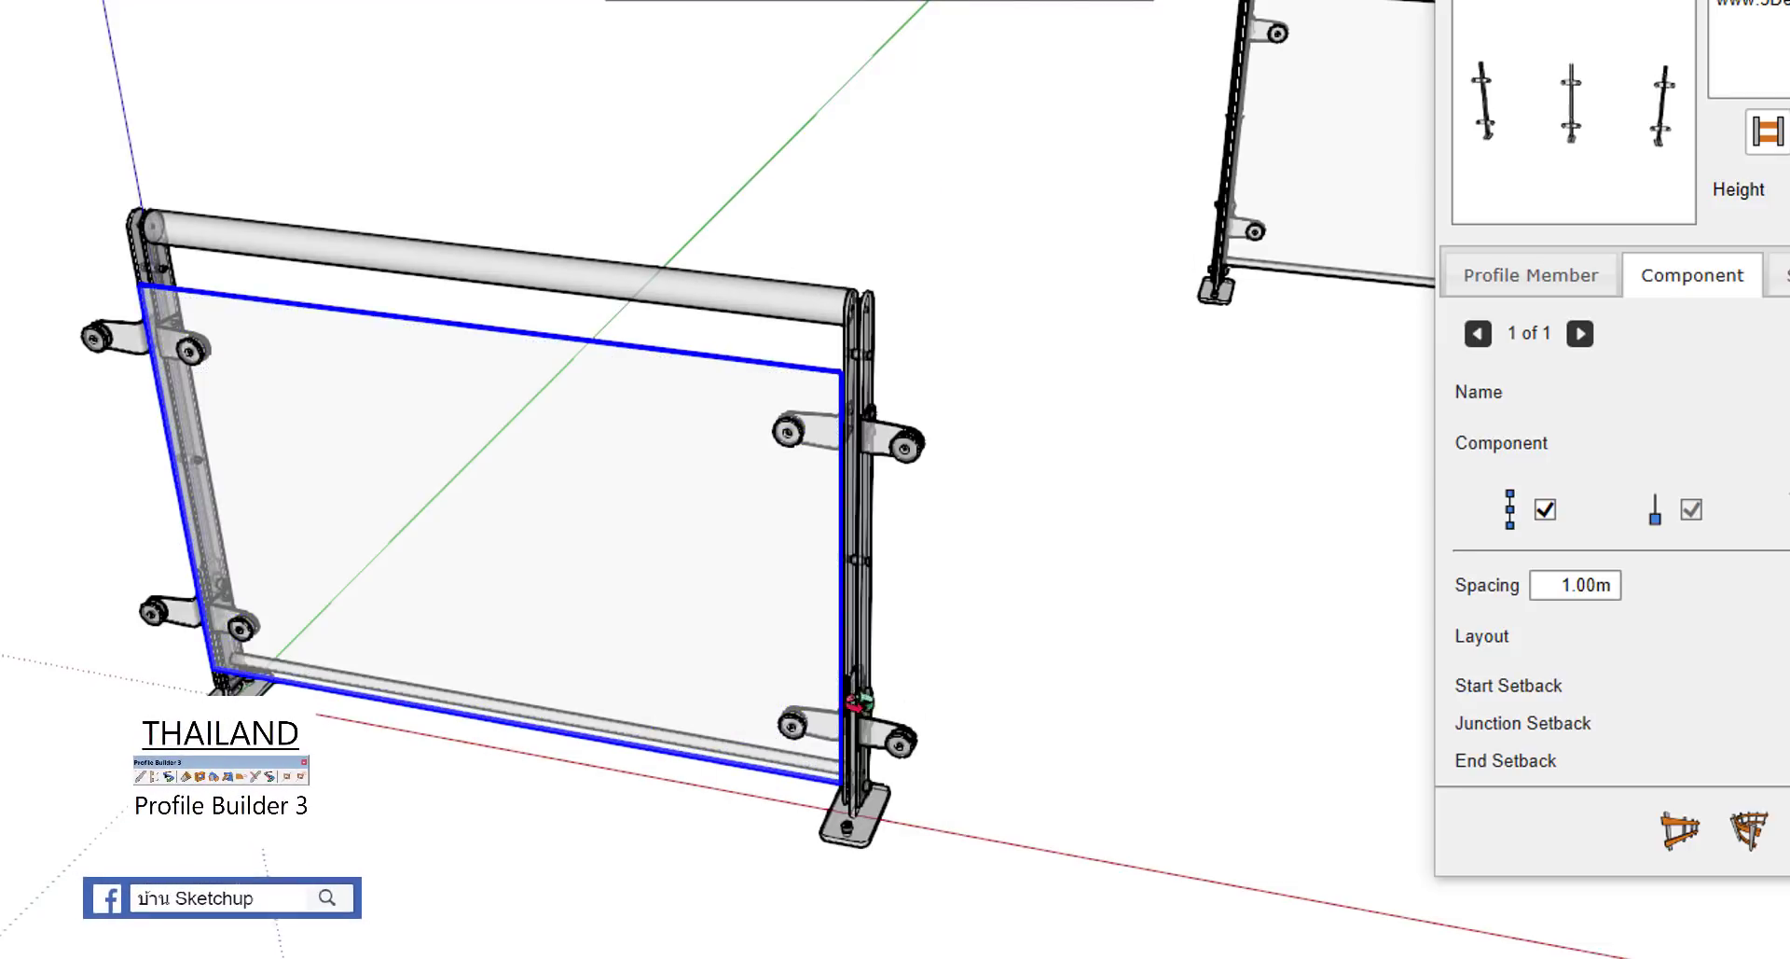
middle_click_drag(470, 741, 629, 453)
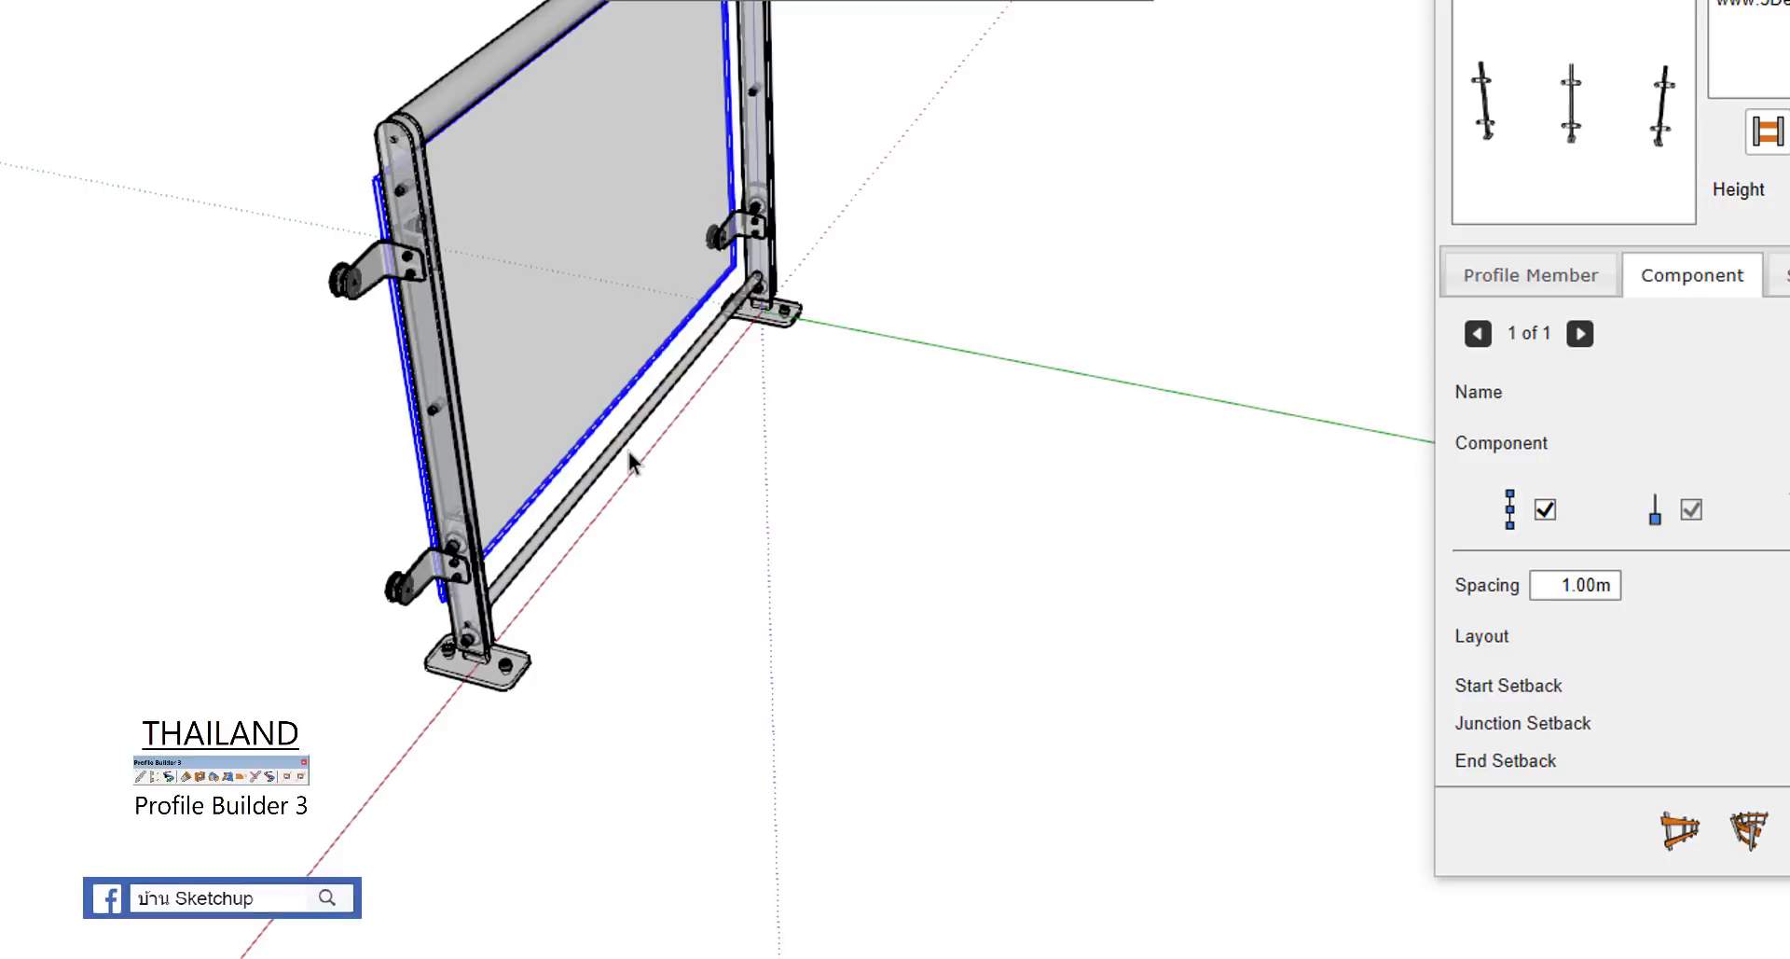
left_click(629, 450)
left_click(632, 447)
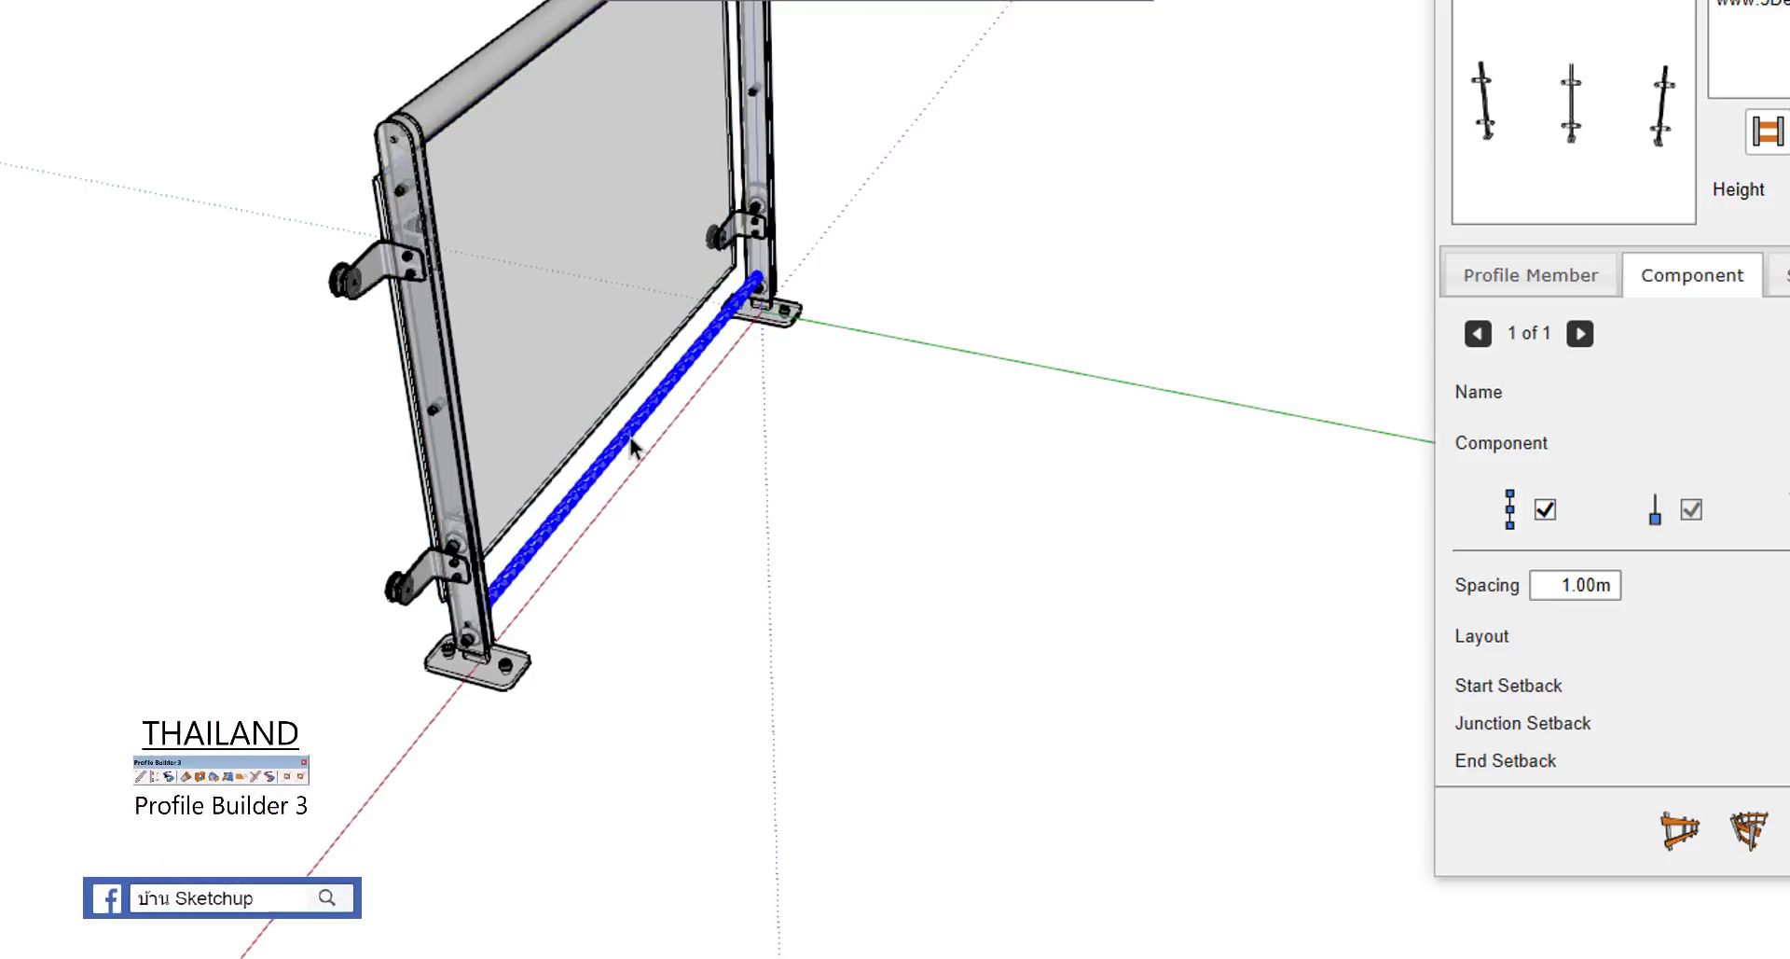
right_click(632, 447)
Step: Try placing a length label on the top rail, then cancel it
mouse_move(998, 559)
middle_mouse_down()
mouse_move(830, 508)
mouse_move(751, 611)
mouse_move(920, 671)
mouse_move(918, 703)
middle_mouse_up()
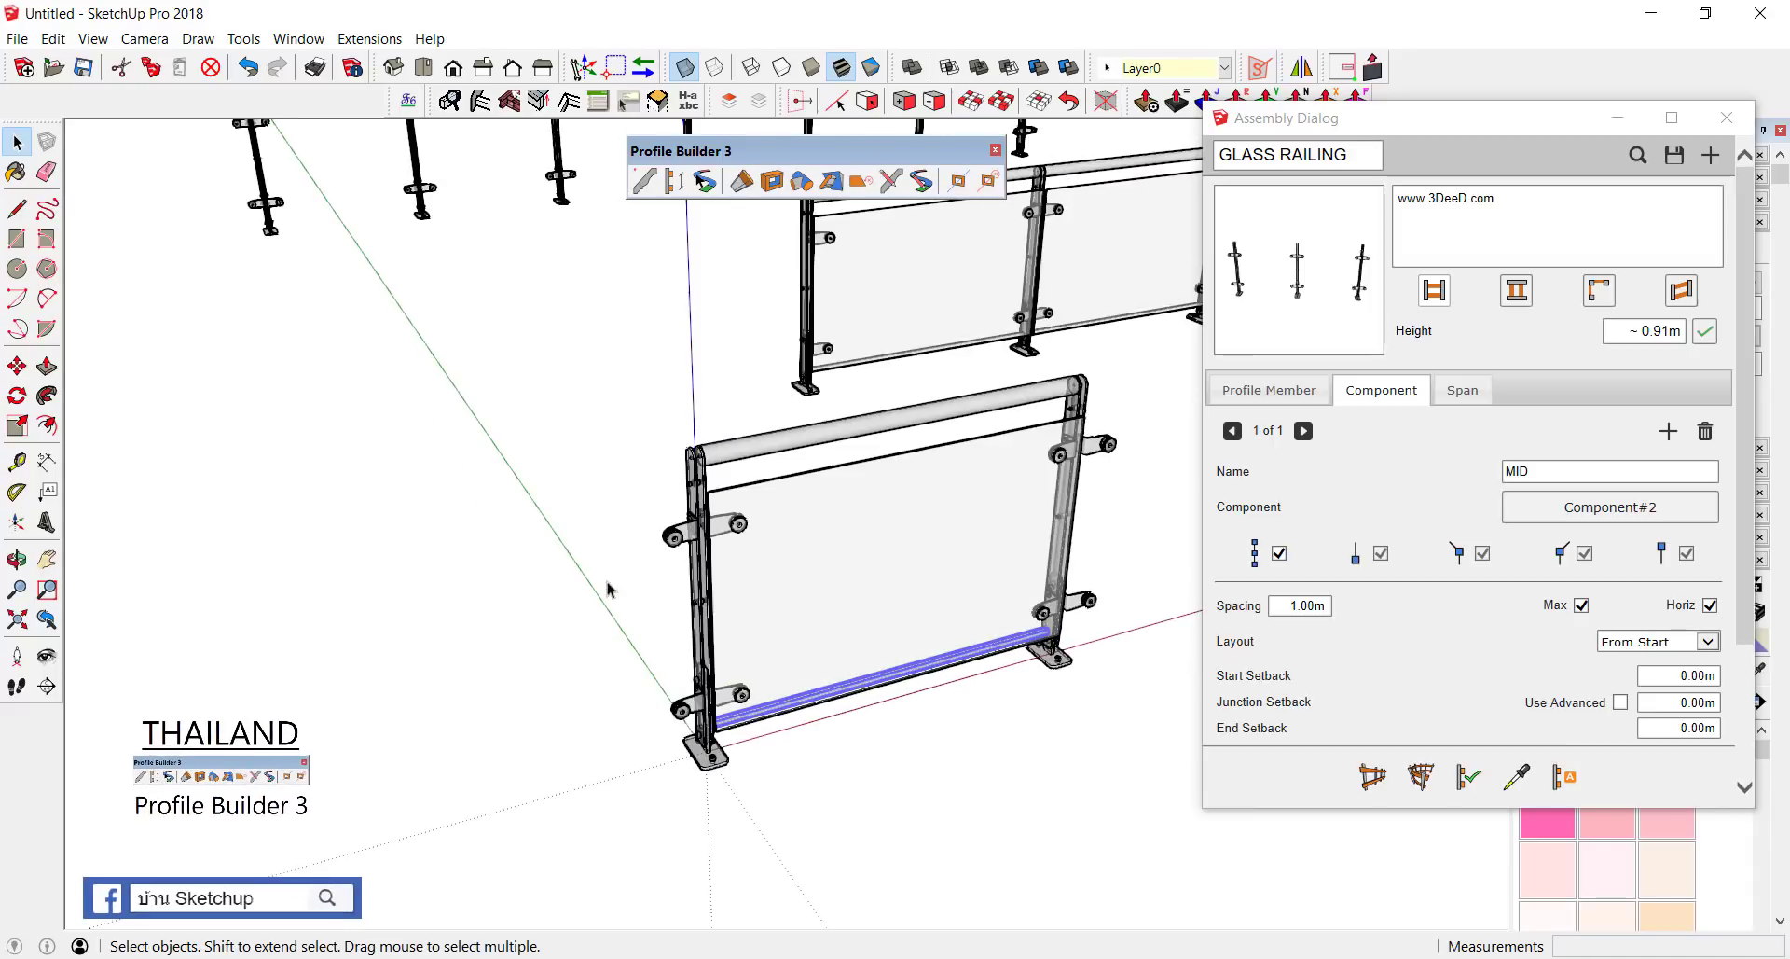
scroll(607, 589, "down", 1)
scroll(933, 522, "up", 3)
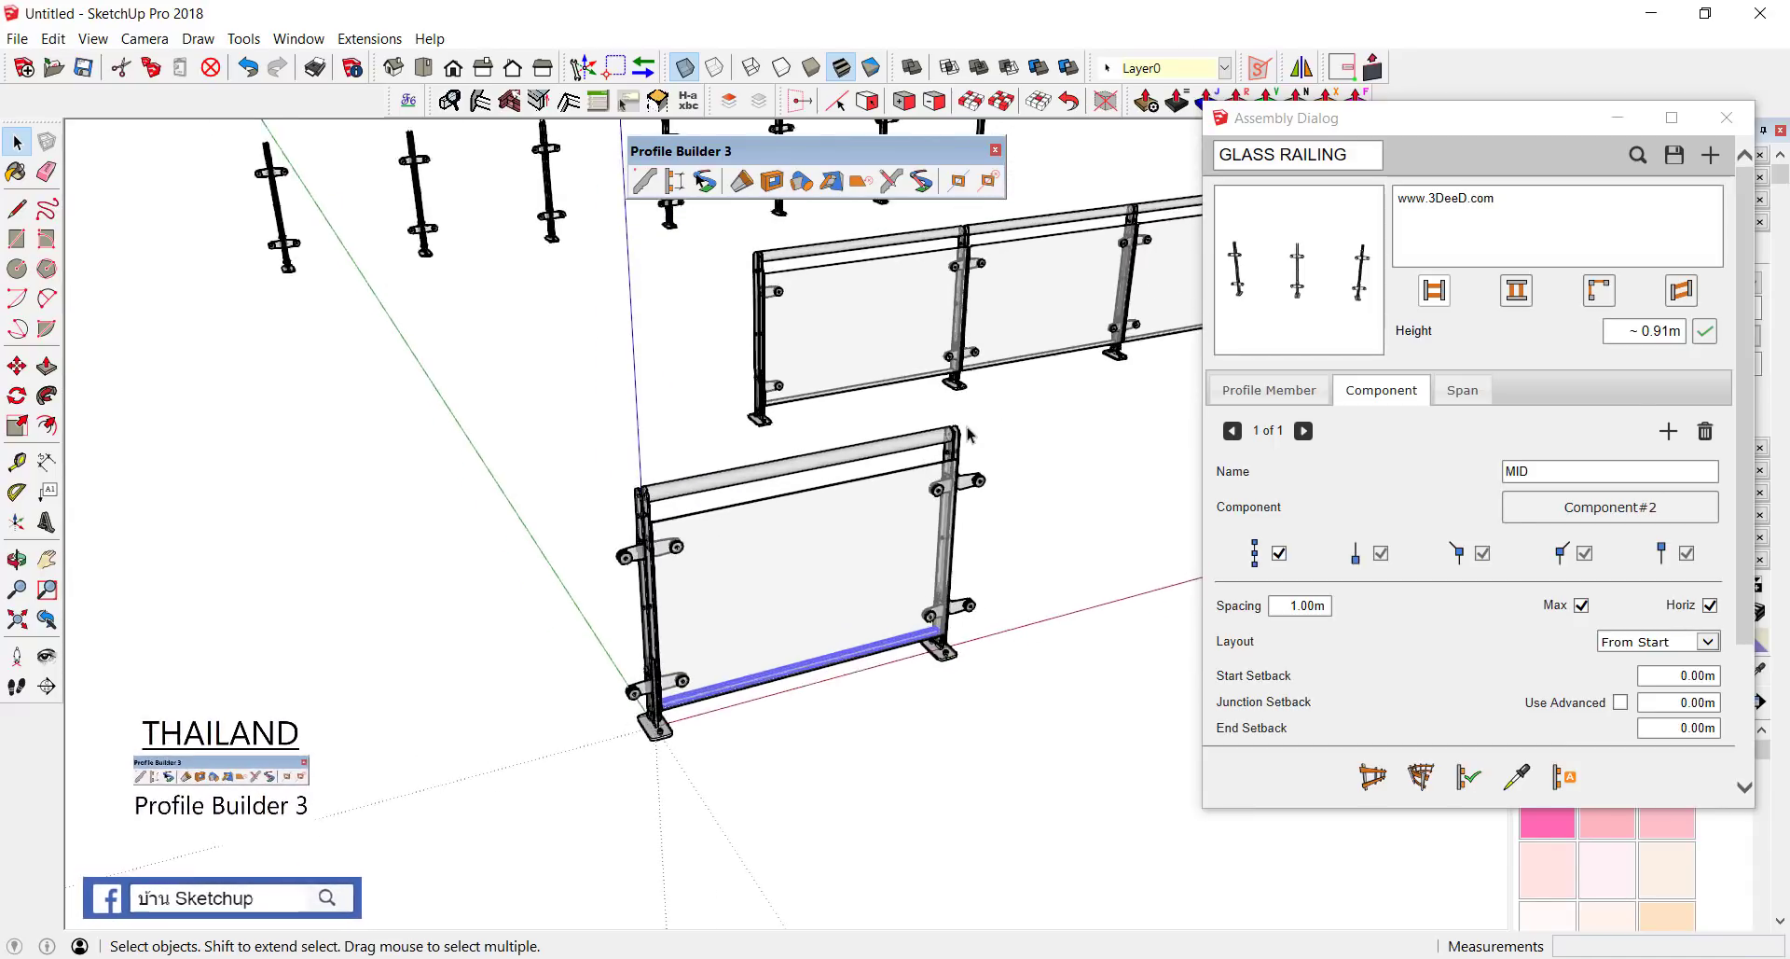
left_click(47, 492)
left_click(671, 481)
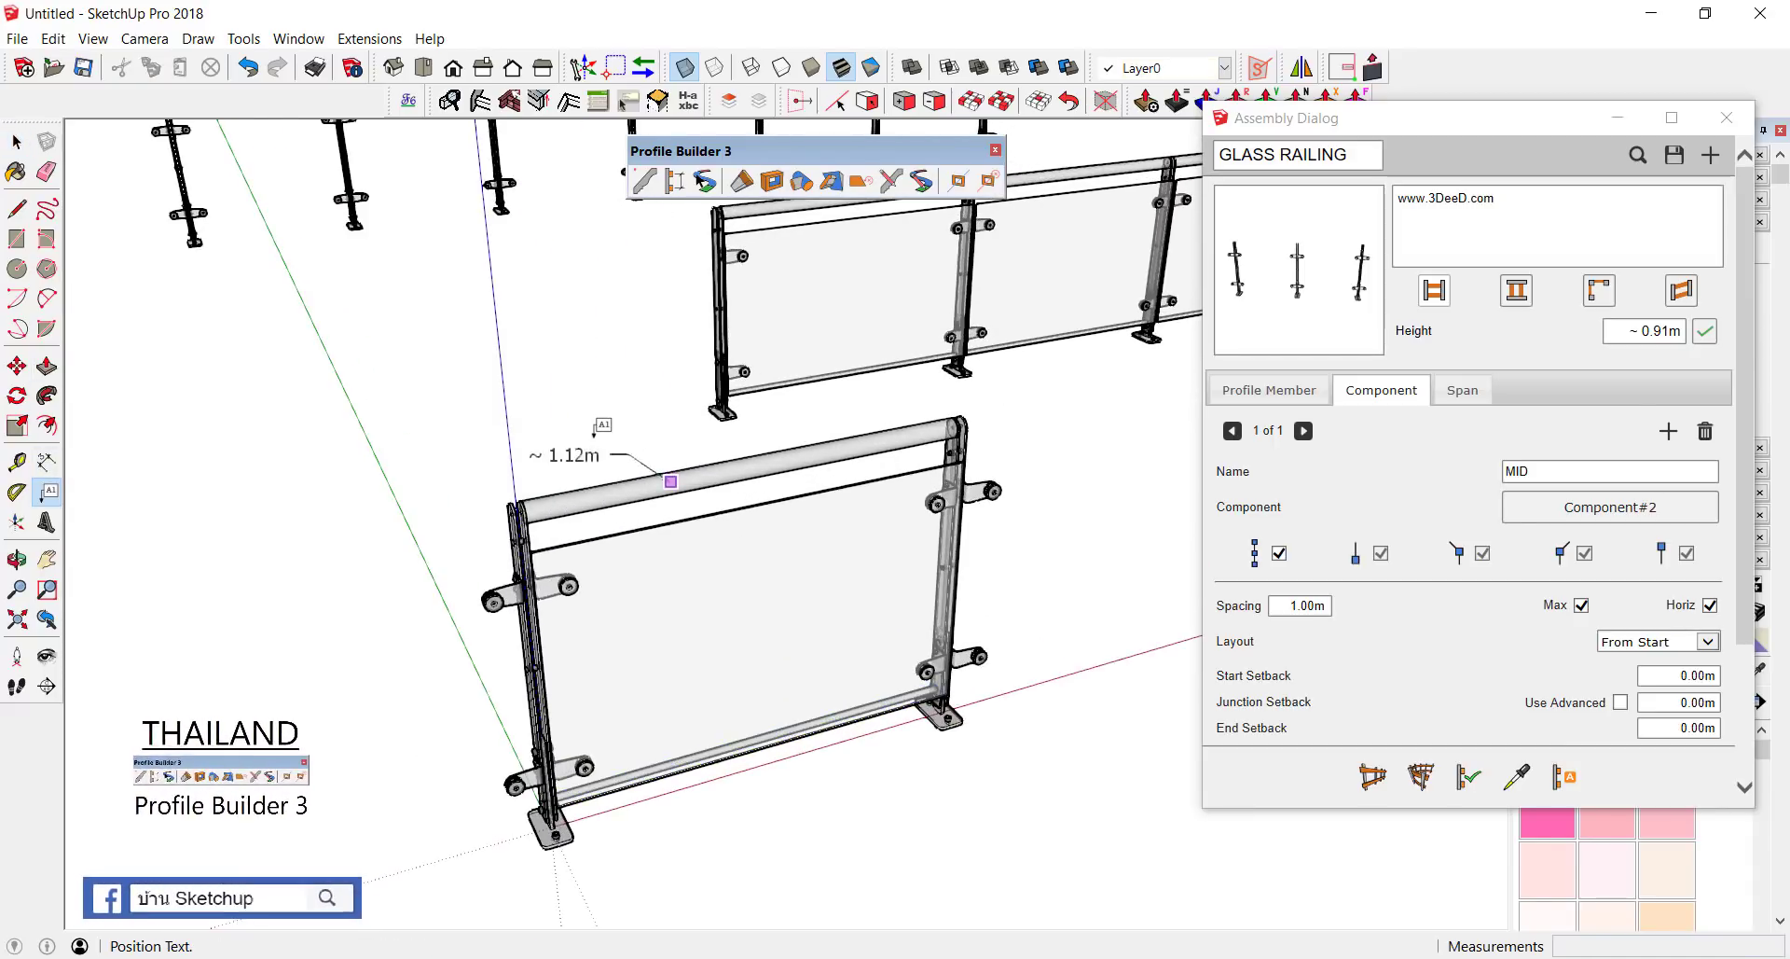
key("space")
Step: Check that the top rail, glass panel and bottom rail are each separate groups
left_click(675, 499)
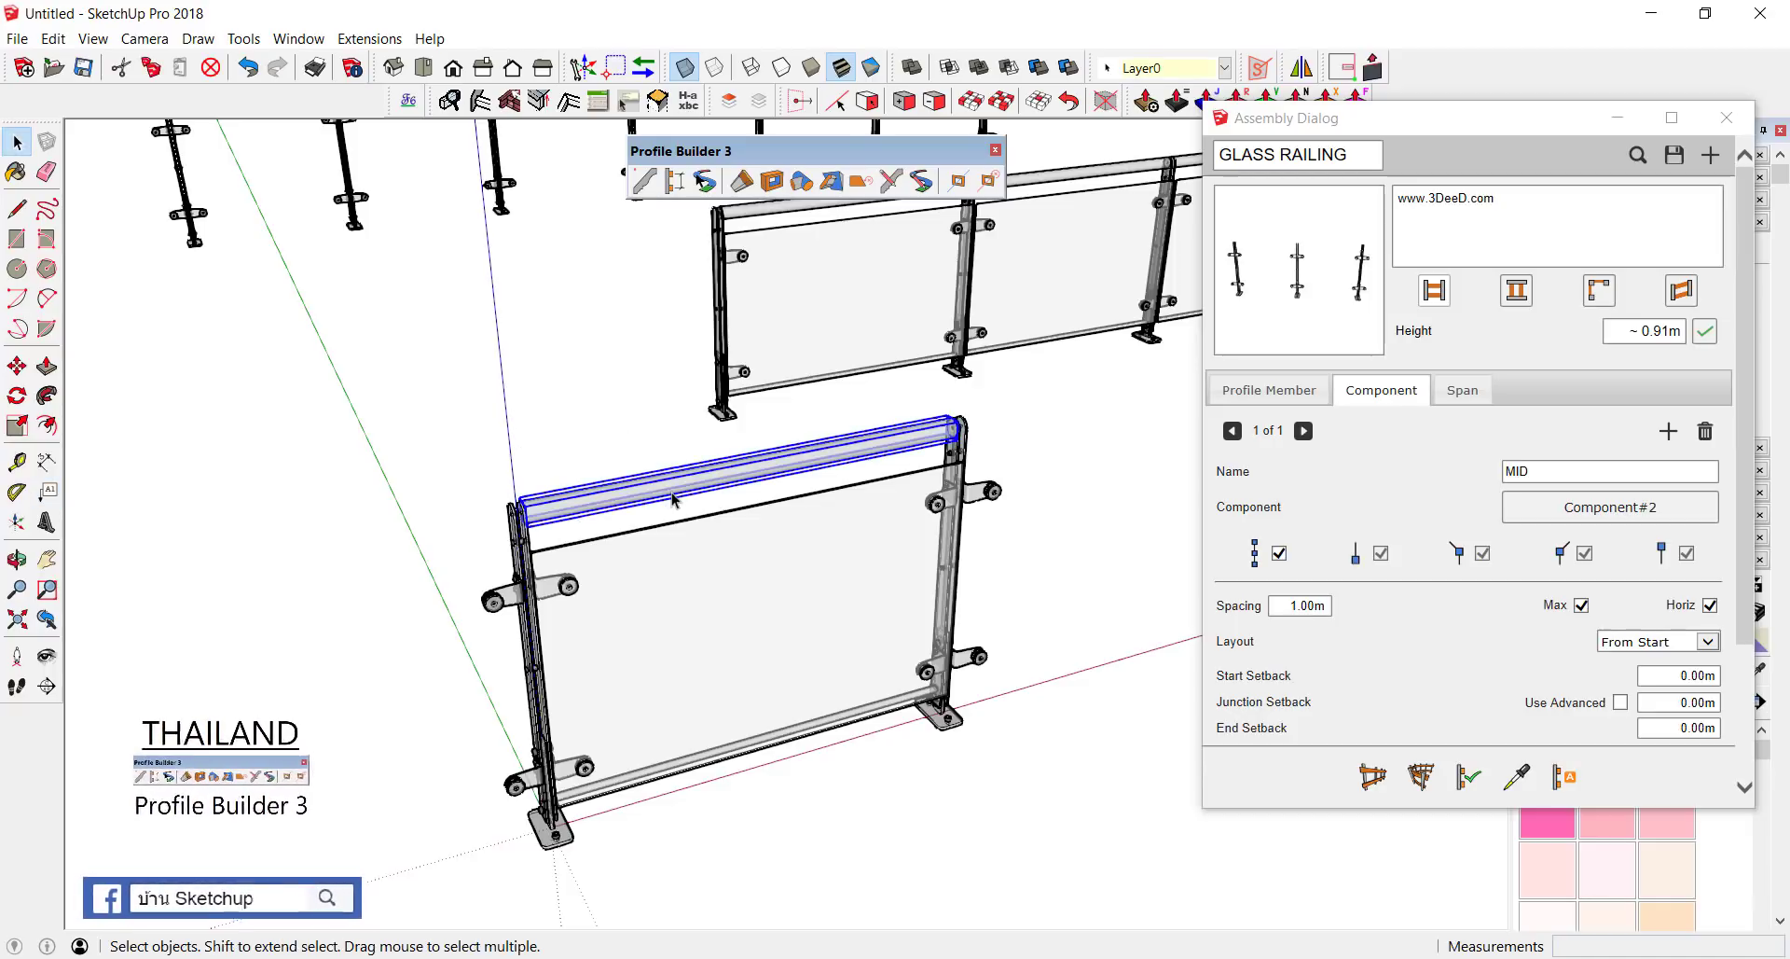
left_click(766, 739)
scroll(746, 754, "up", 1)
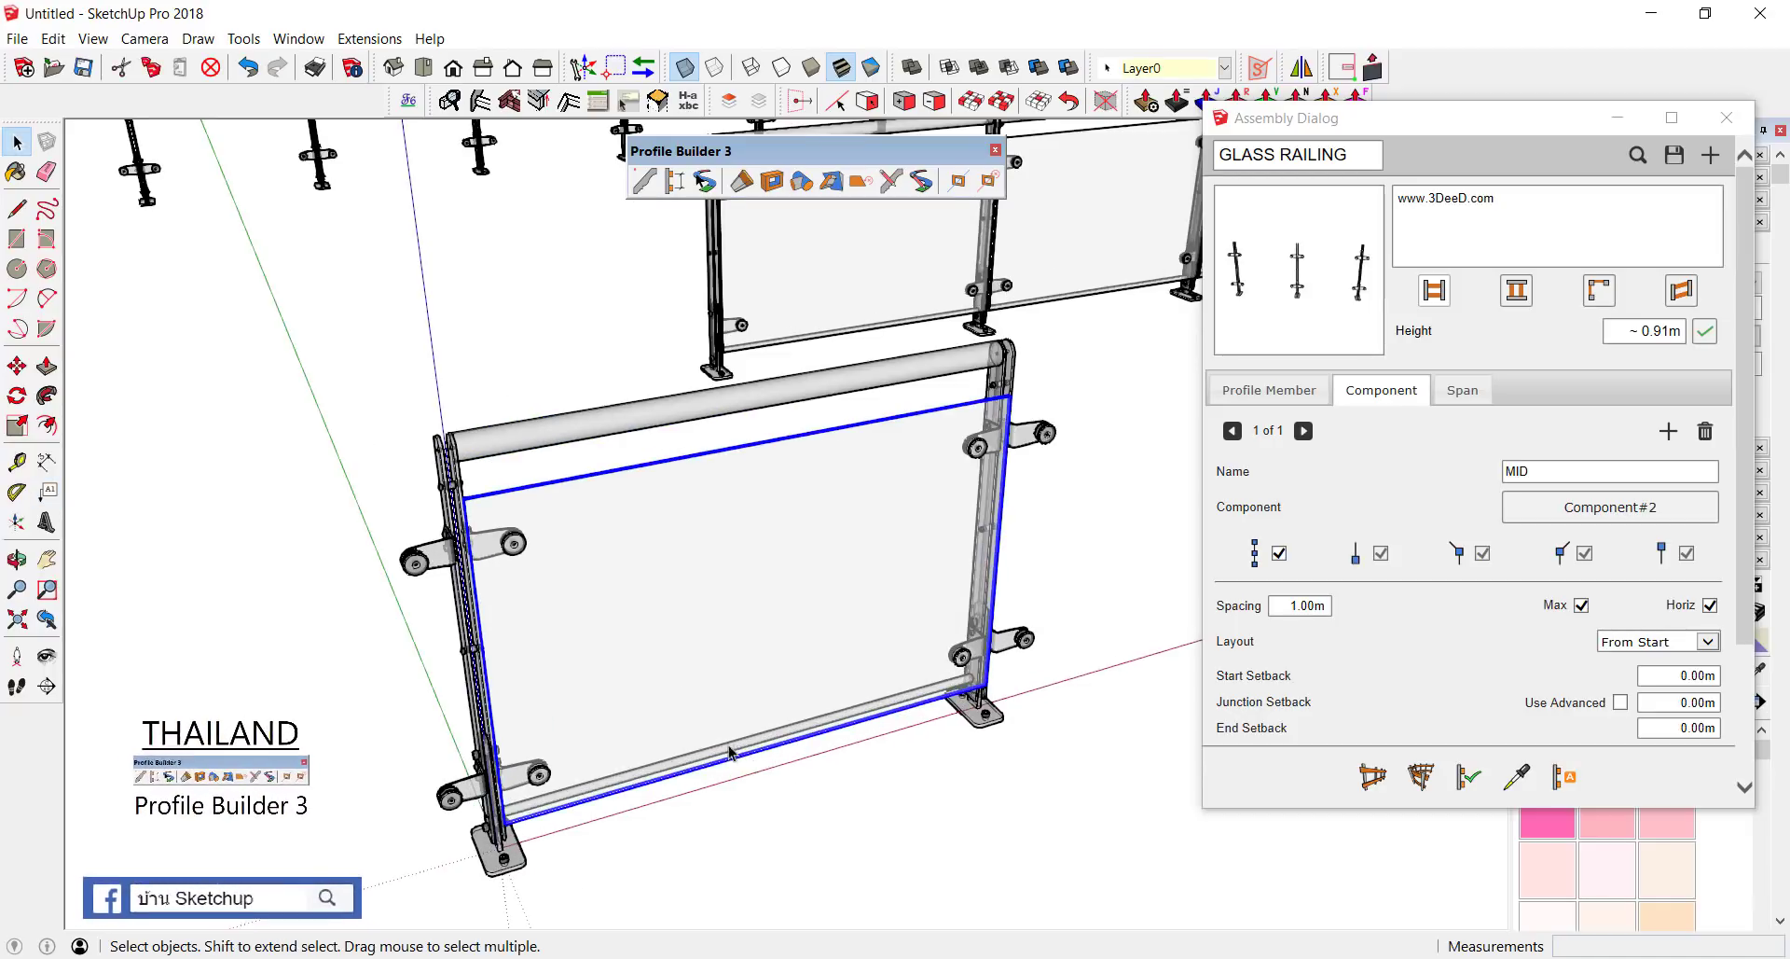
middle_click_drag(731, 751, 967, 743)
left_click(866, 758)
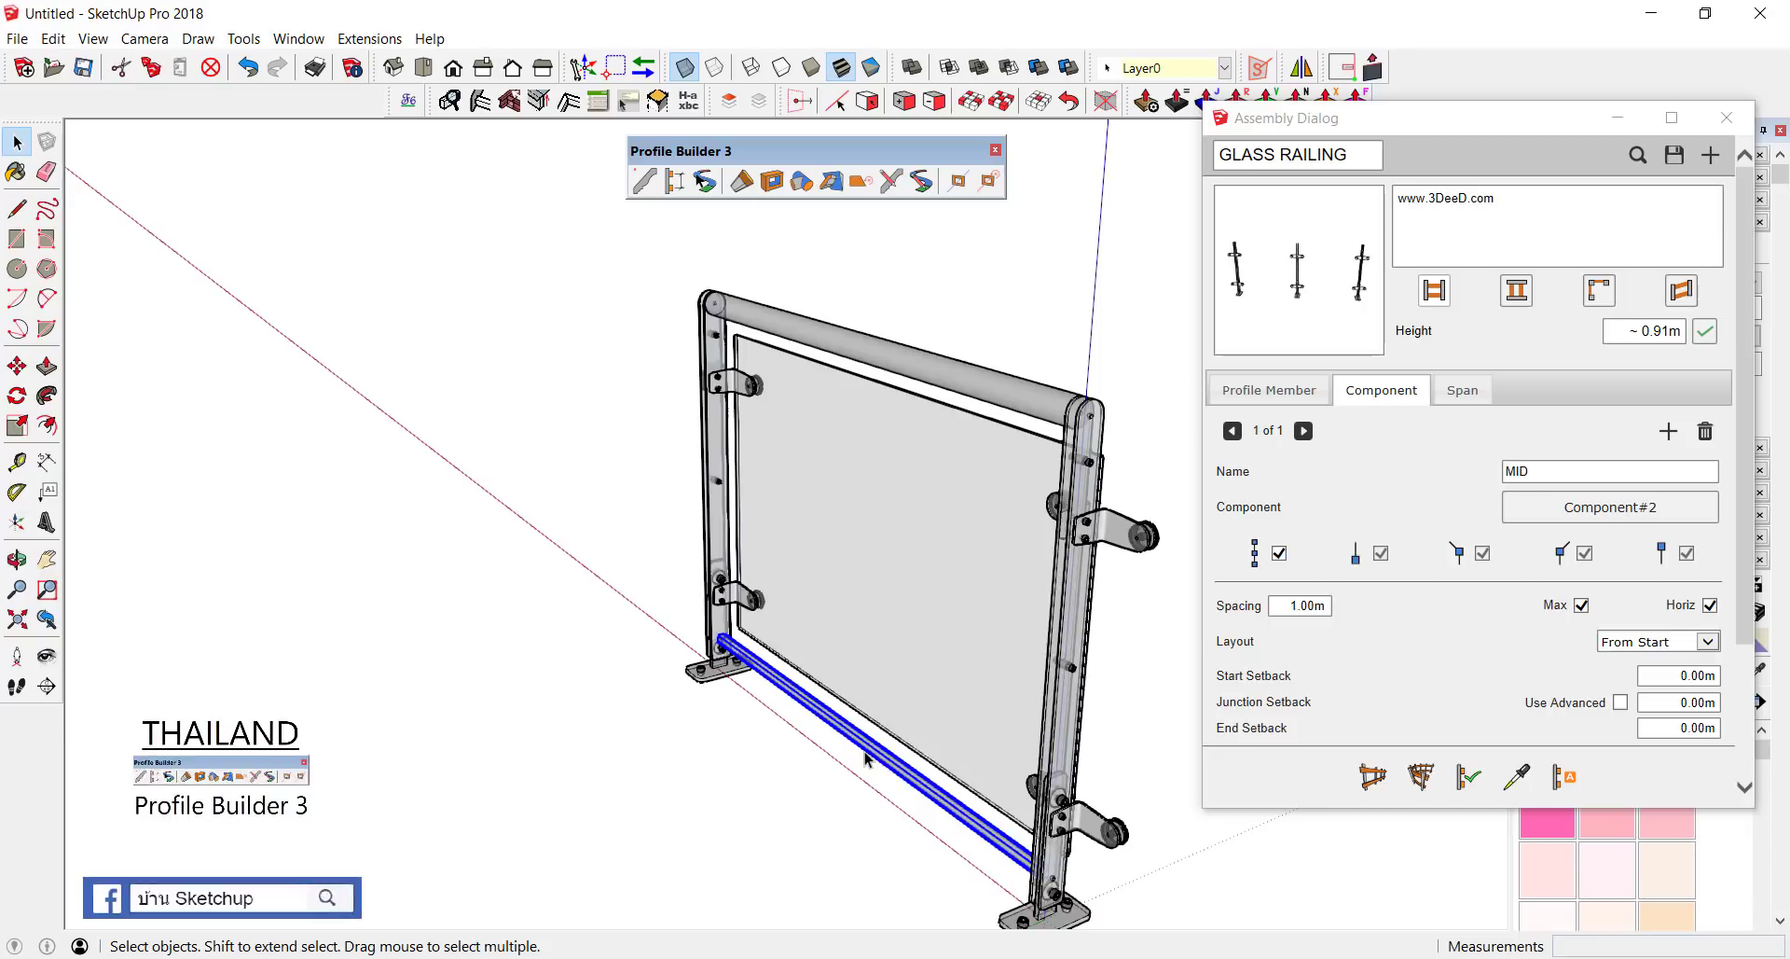
mouse_move(895, 686)
middle_mouse_down()
mouse_move(484, 632)
mouse_move(625, 538)
mouse_move(540, 591)
mouse_move(665, 619)
middle_mouse_up()
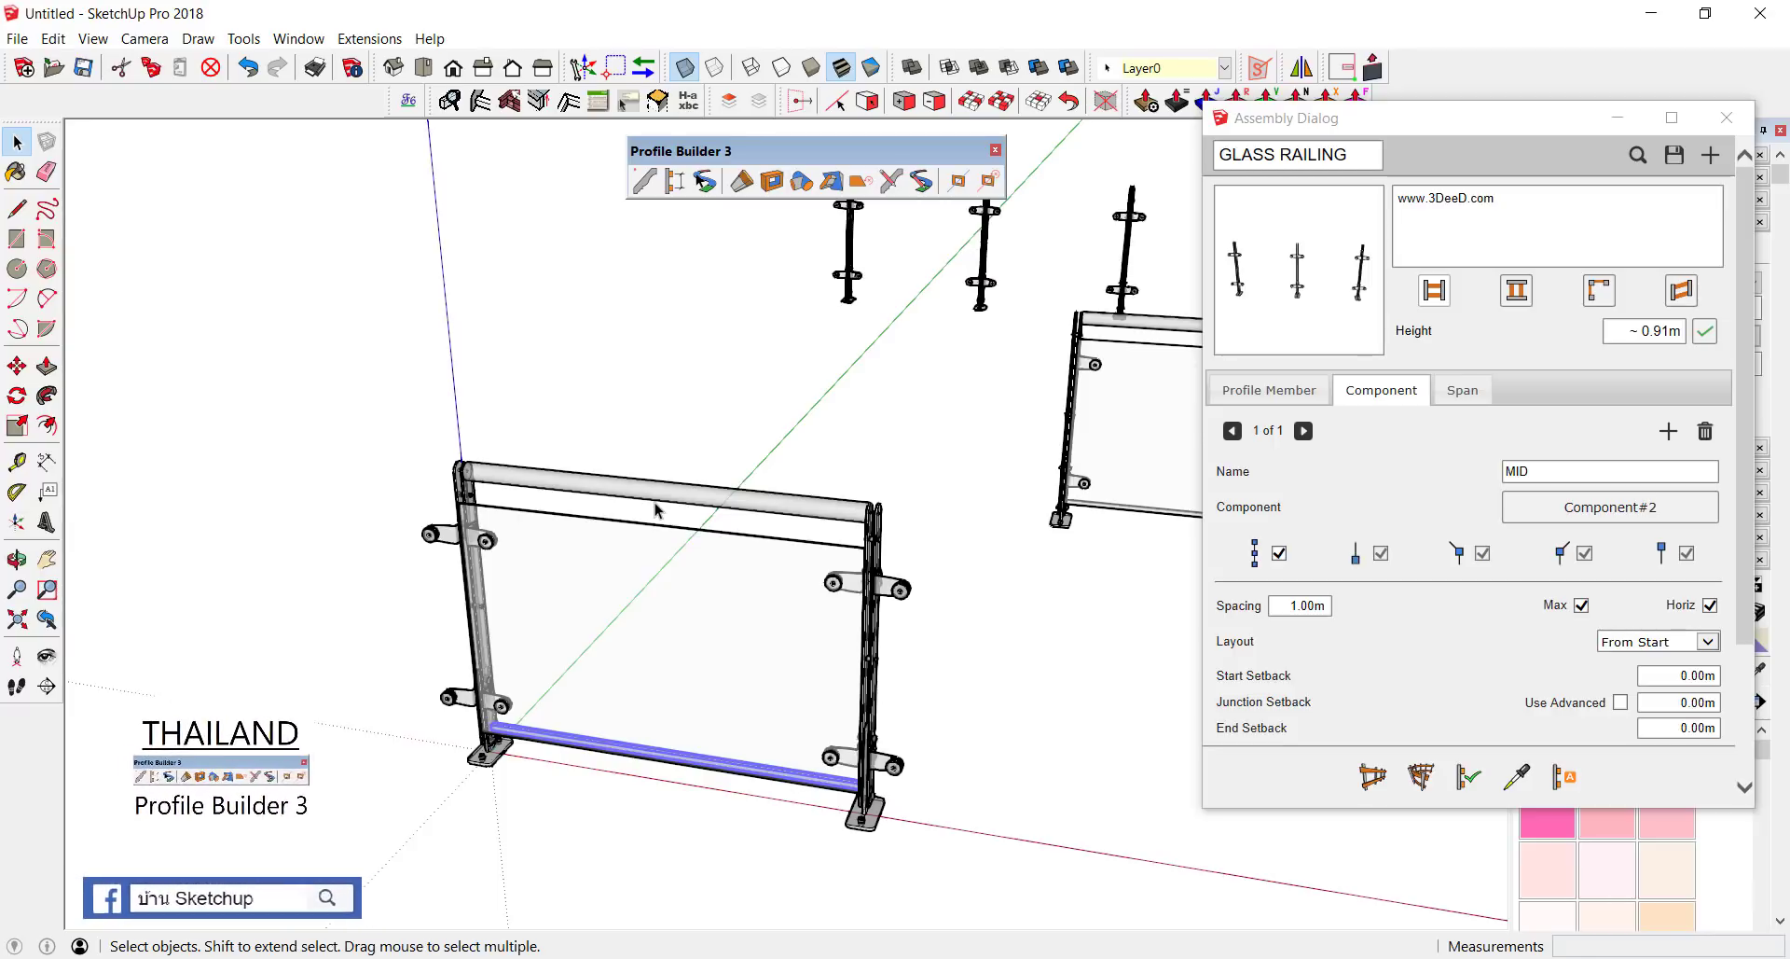
left_click_drag(569, 608, 1037, 674)
Step: Orbit around the isolated rail tube and glass panel groups to inspect them
middle_click_drag(466, 466, 814, 524)
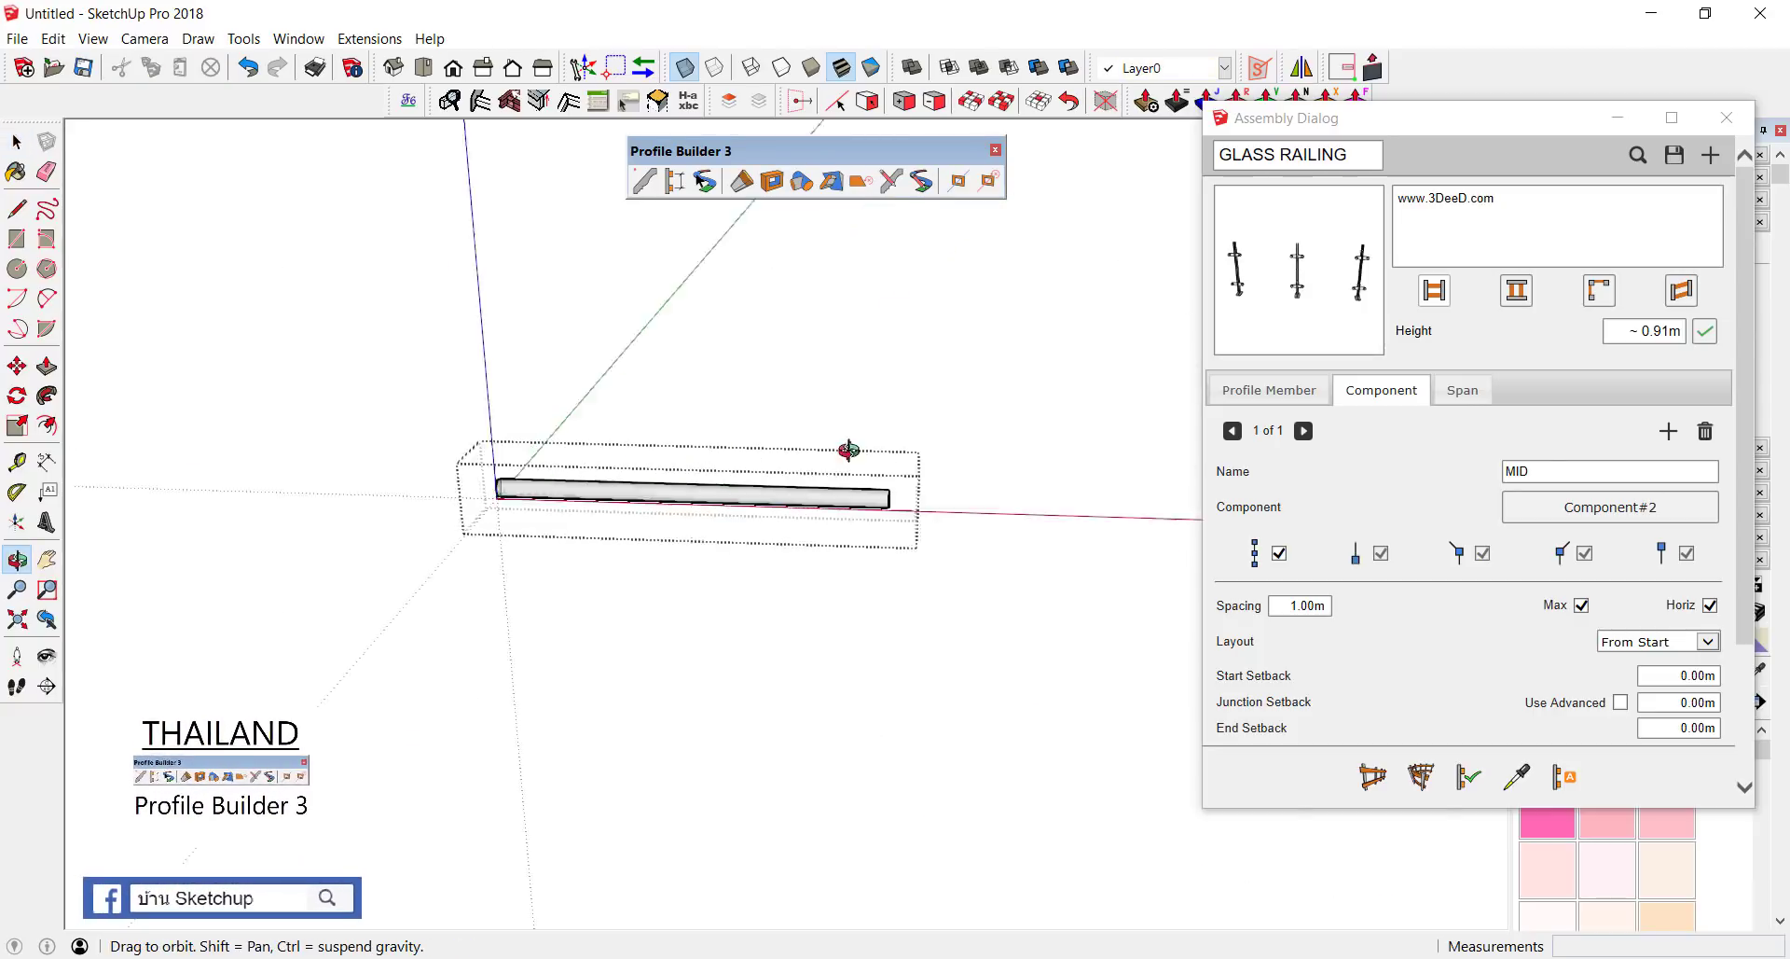
scroll(813, 525, "up", 2)
scroll(813, 524, "up", 1)
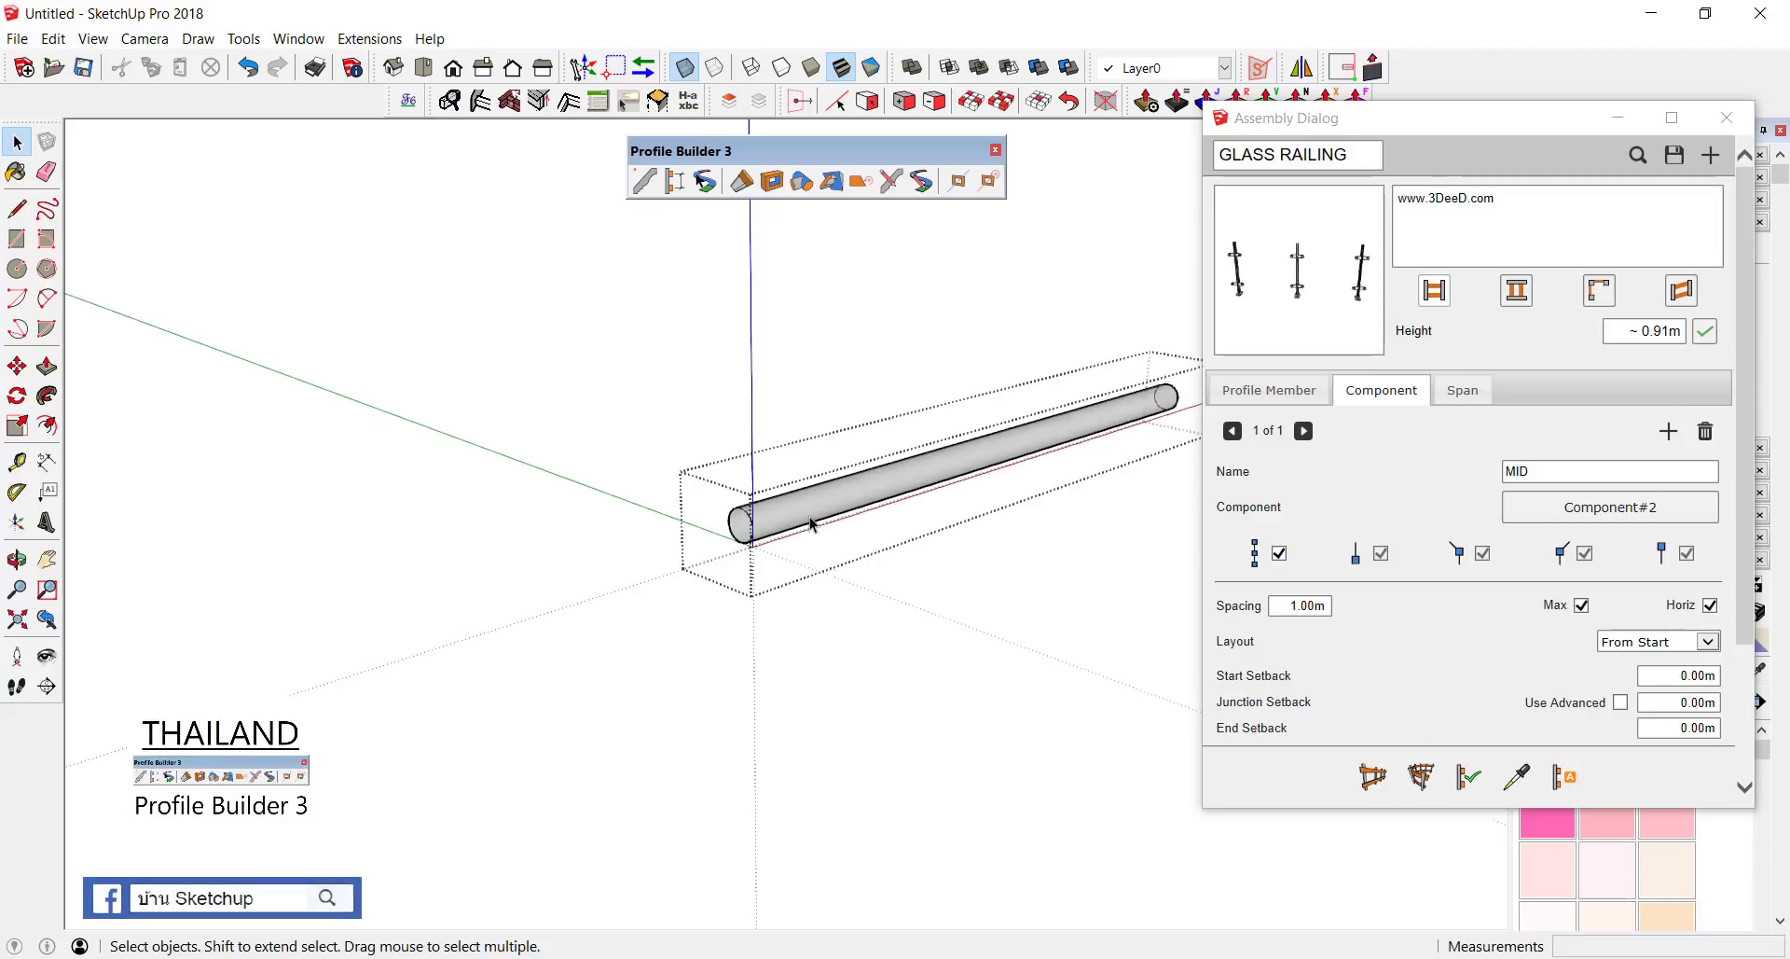
scroll(813, 524, "up", 1)
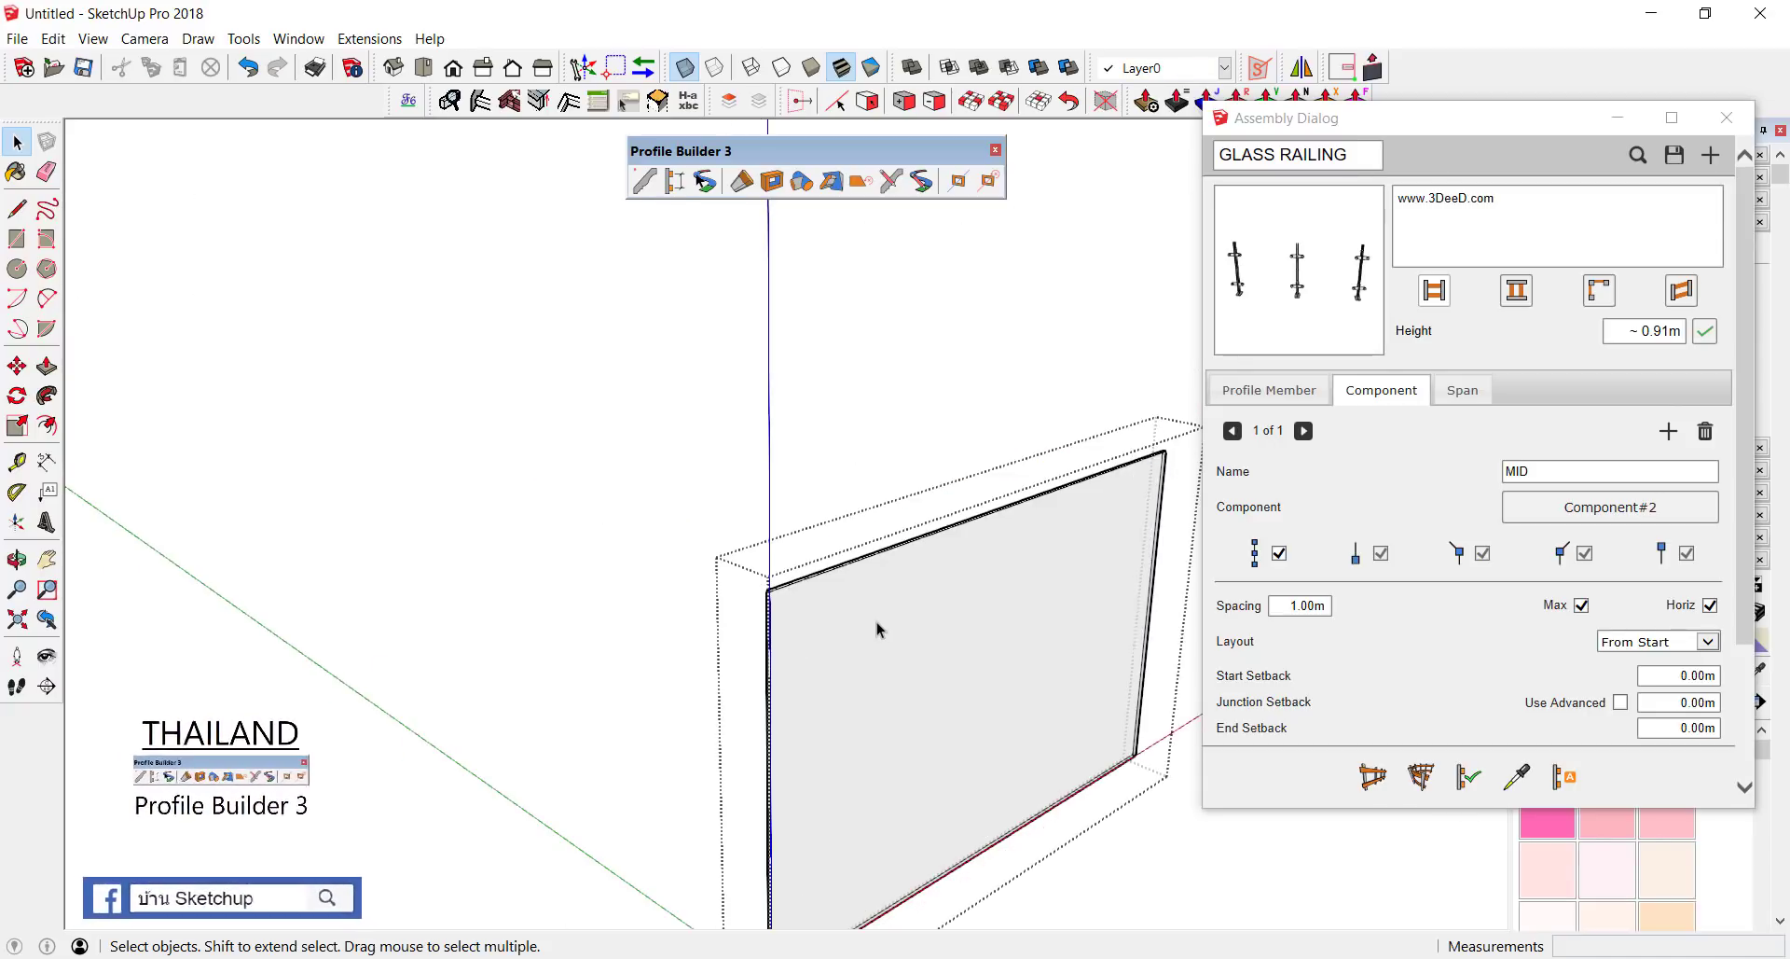
middle_click_drag(825, 615, 808, 809)
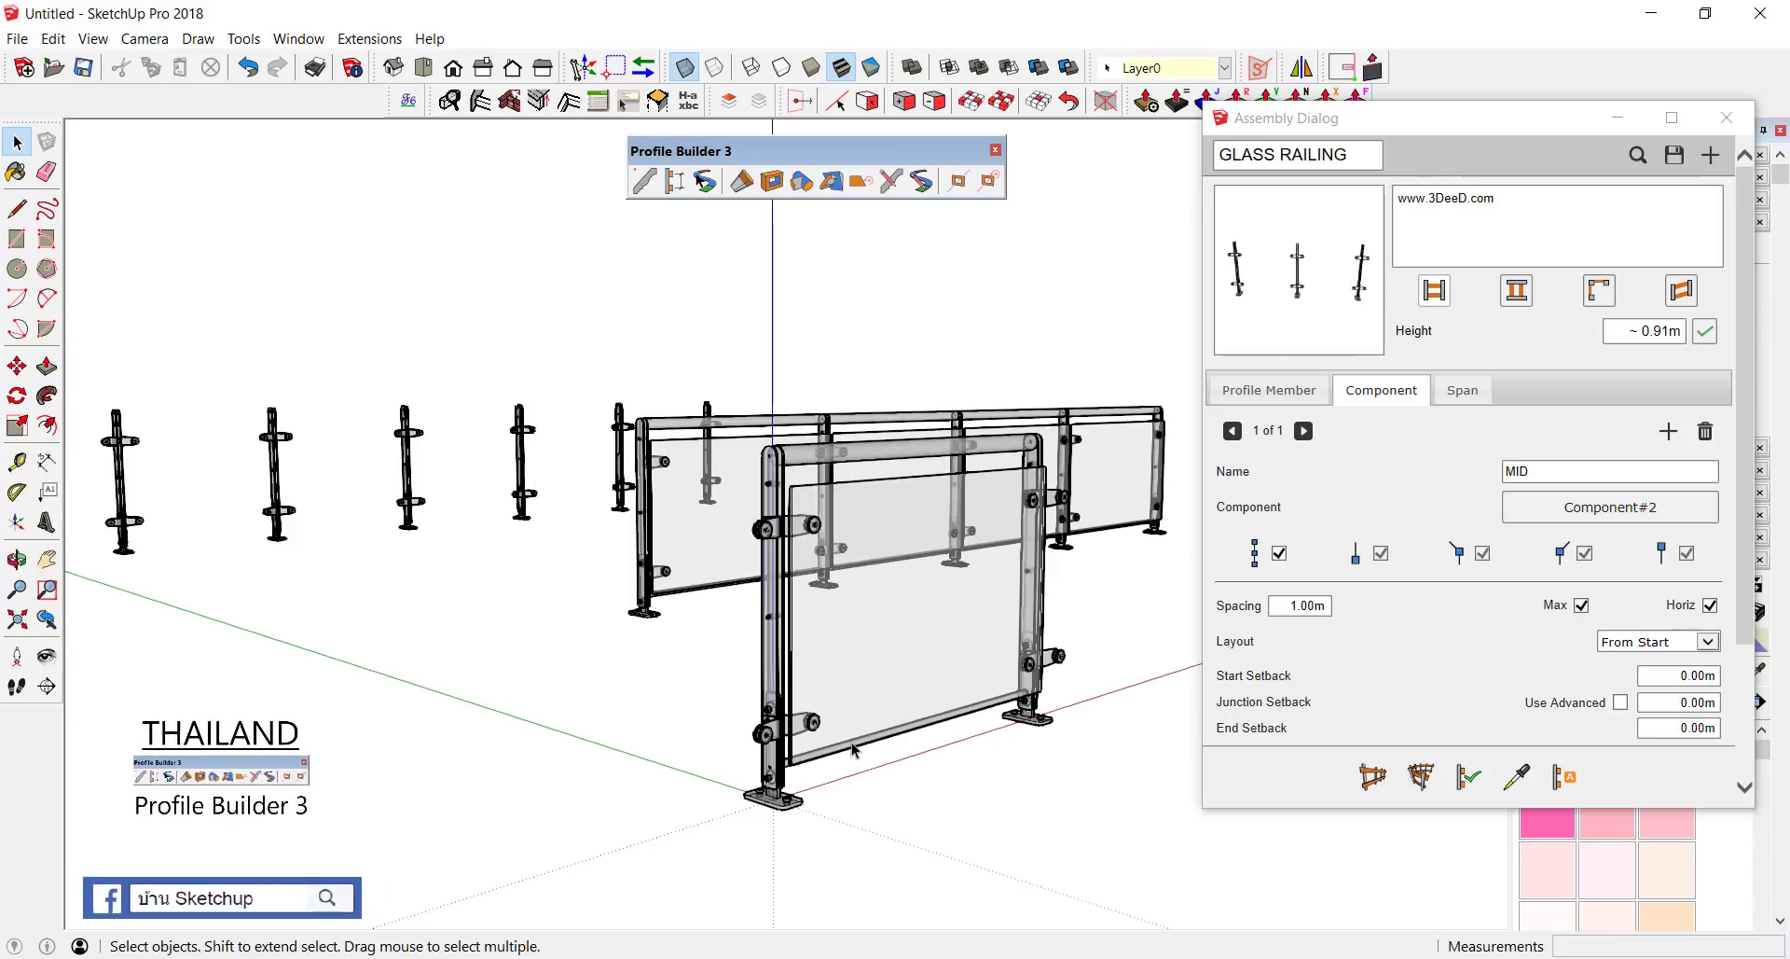
left_click(853, 749)
Step: Return to the full railing view and open the Extensions list at Axes Tools
middle_click_drag(853, 749, 912, 718)
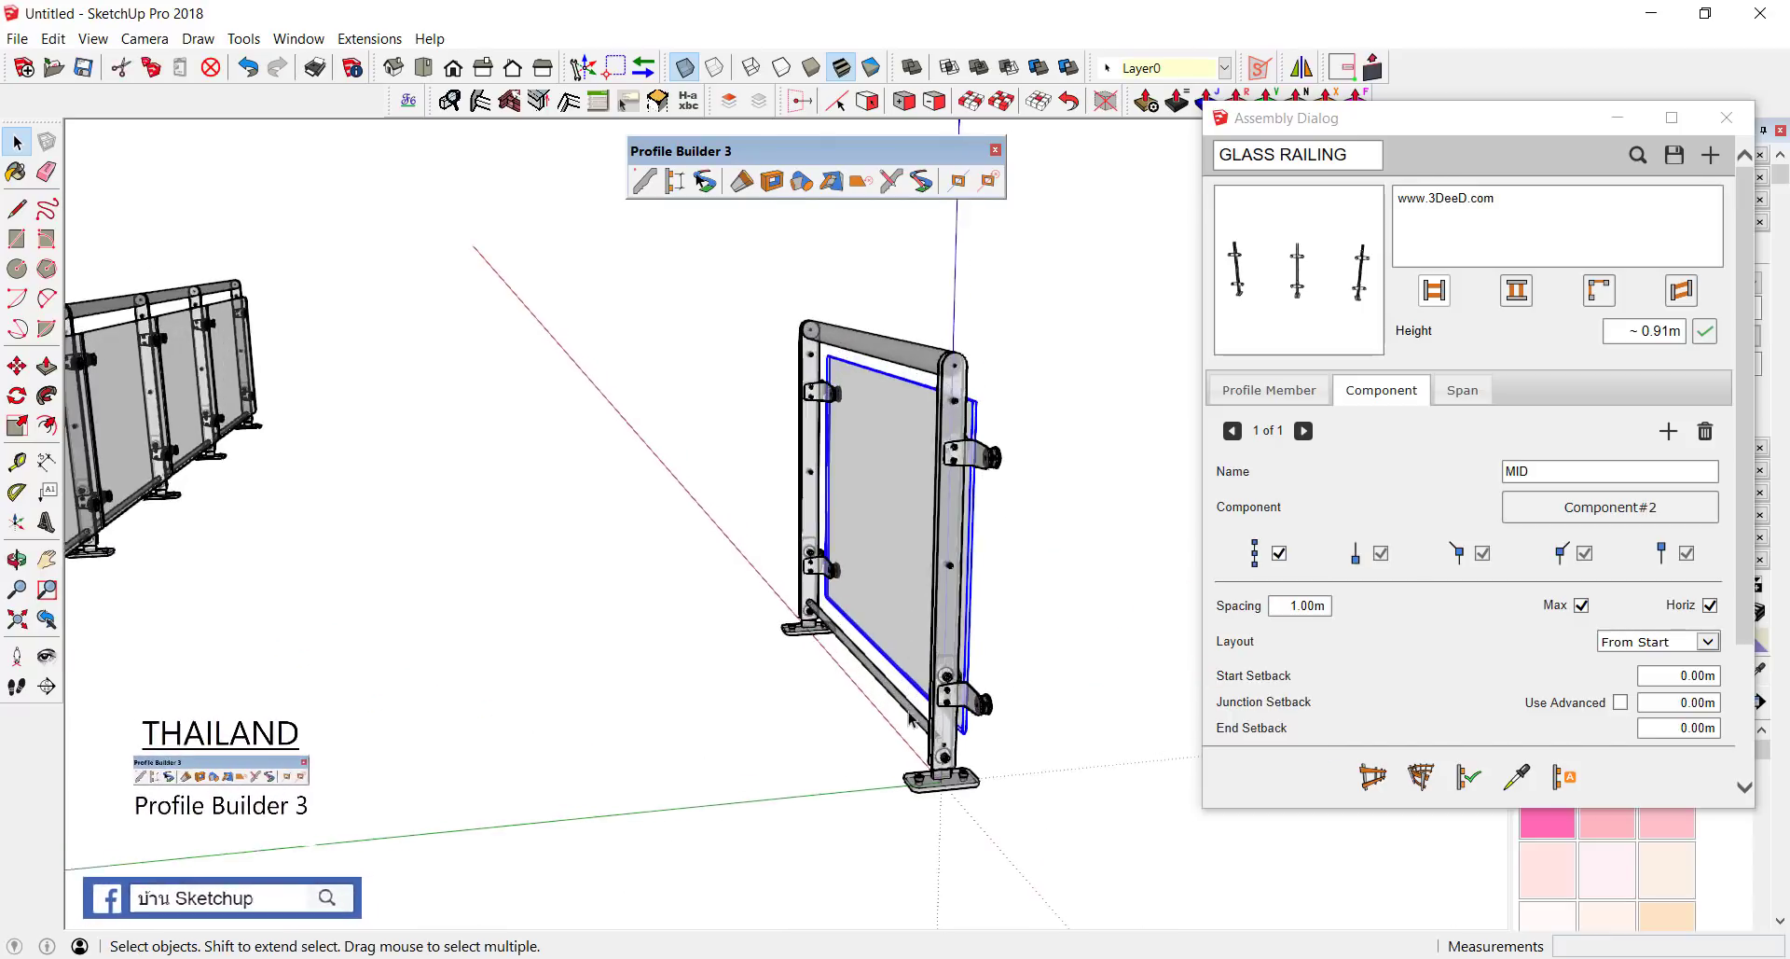
mouse_move(912, 718)
middle_mouse_down()
mouse_move(524, 644)
mouse_move(1007, 504)
mouse_move(559, 499)
mouse_move(486, 524)
middle_mouse_up()
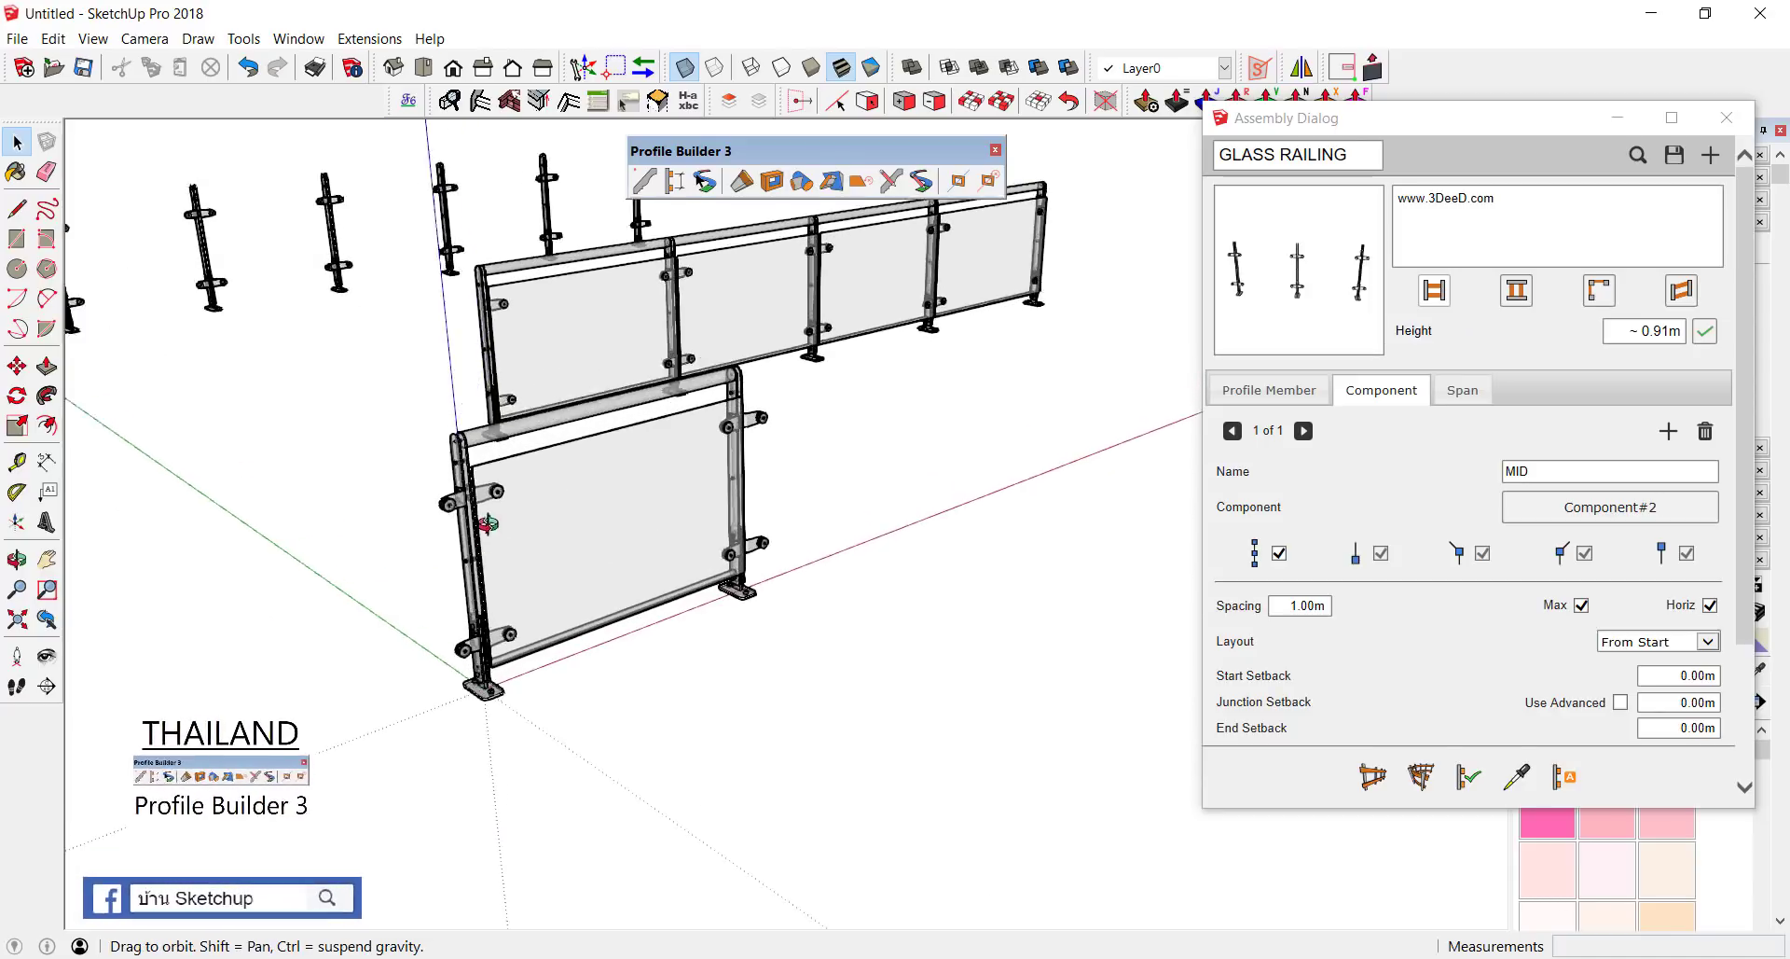
scroll(471, 542, "up", 2)
scroll(471, 542, "up", 2)
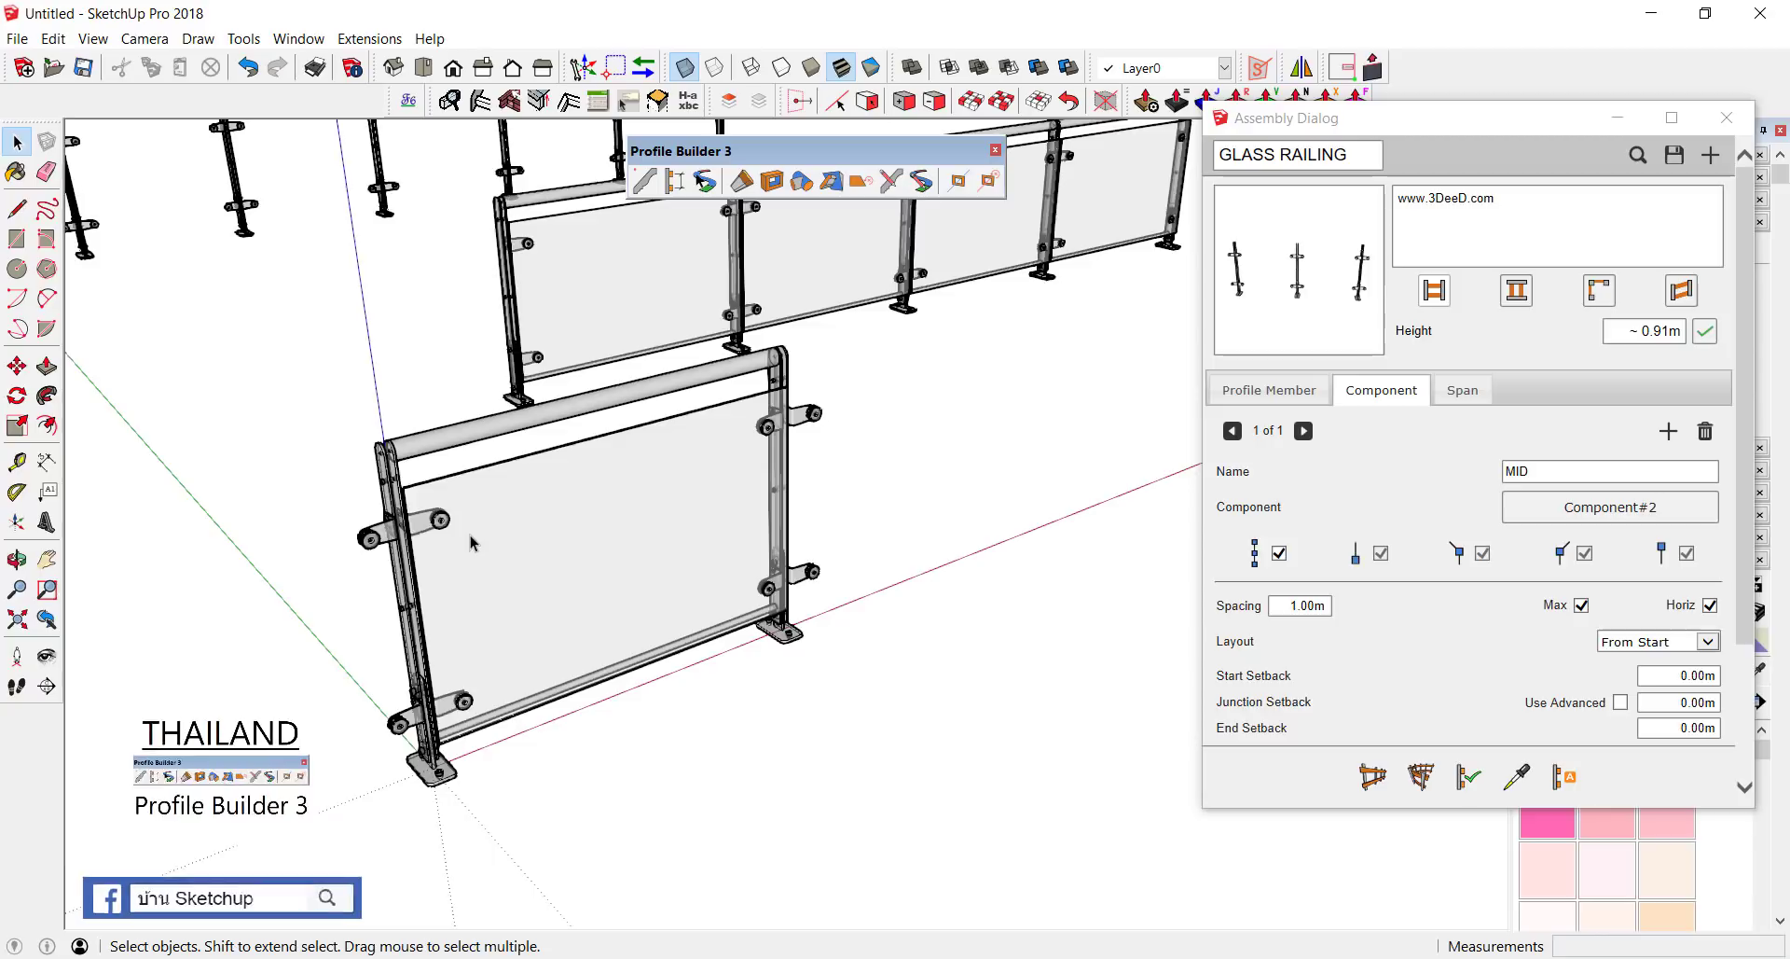
left_click(370, 38)
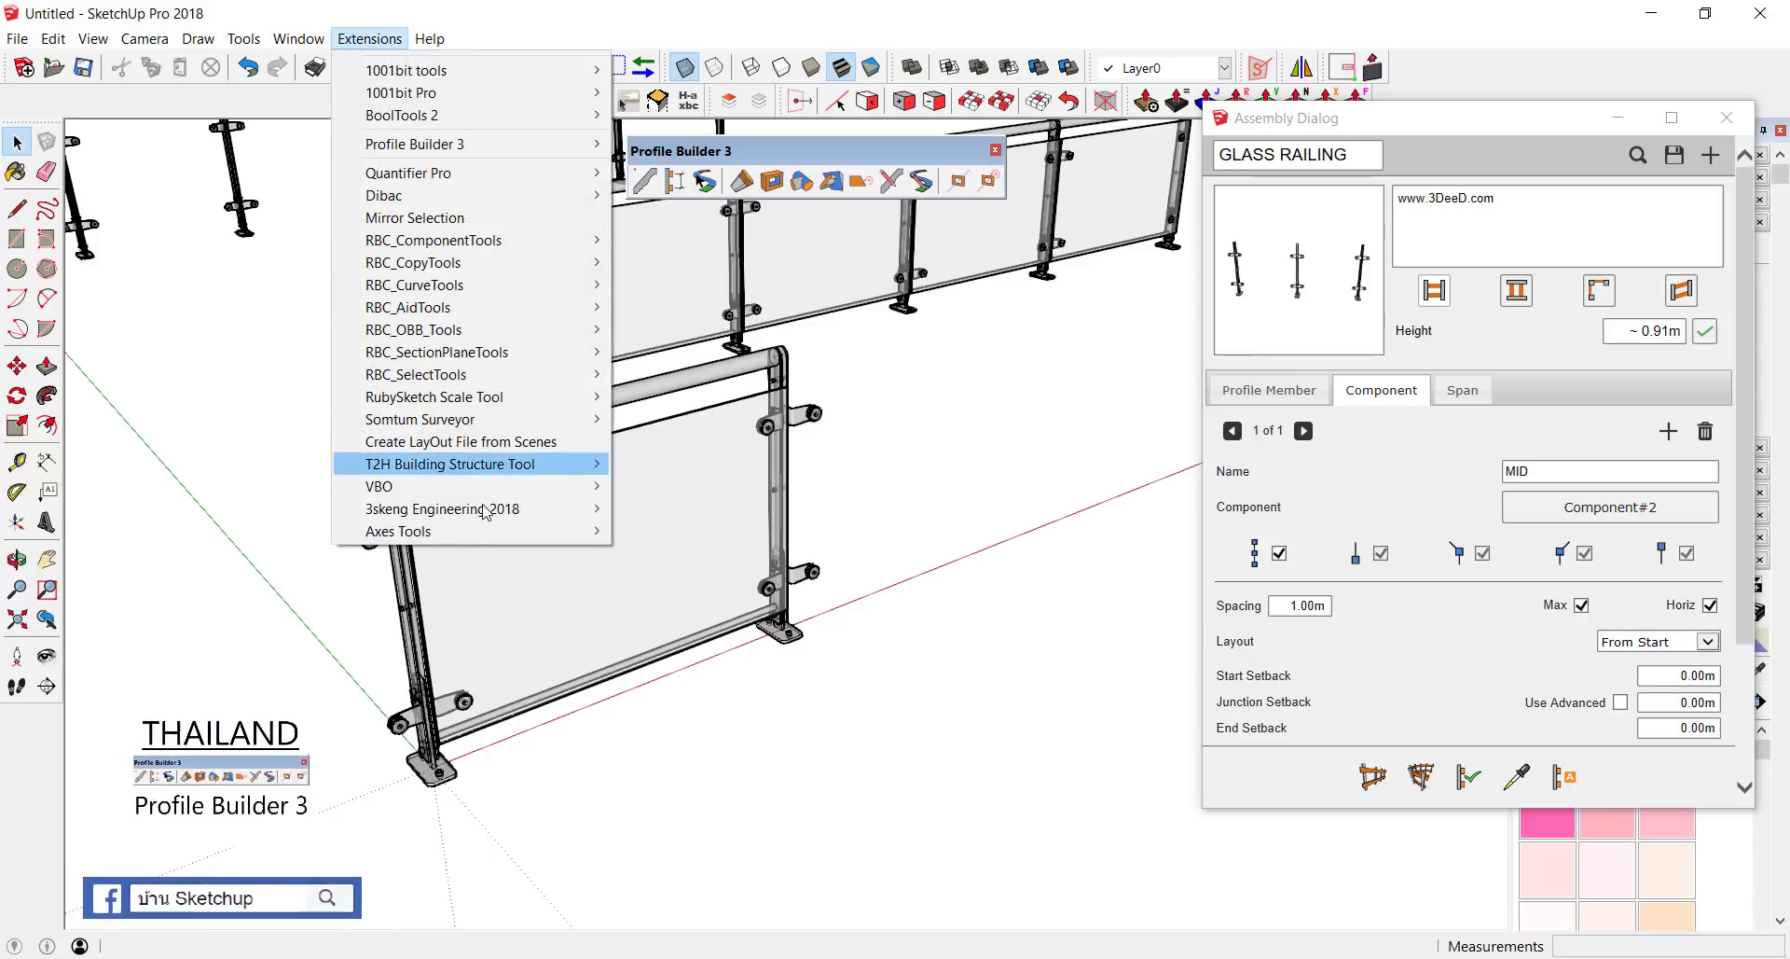
mouse_move(420, 530)
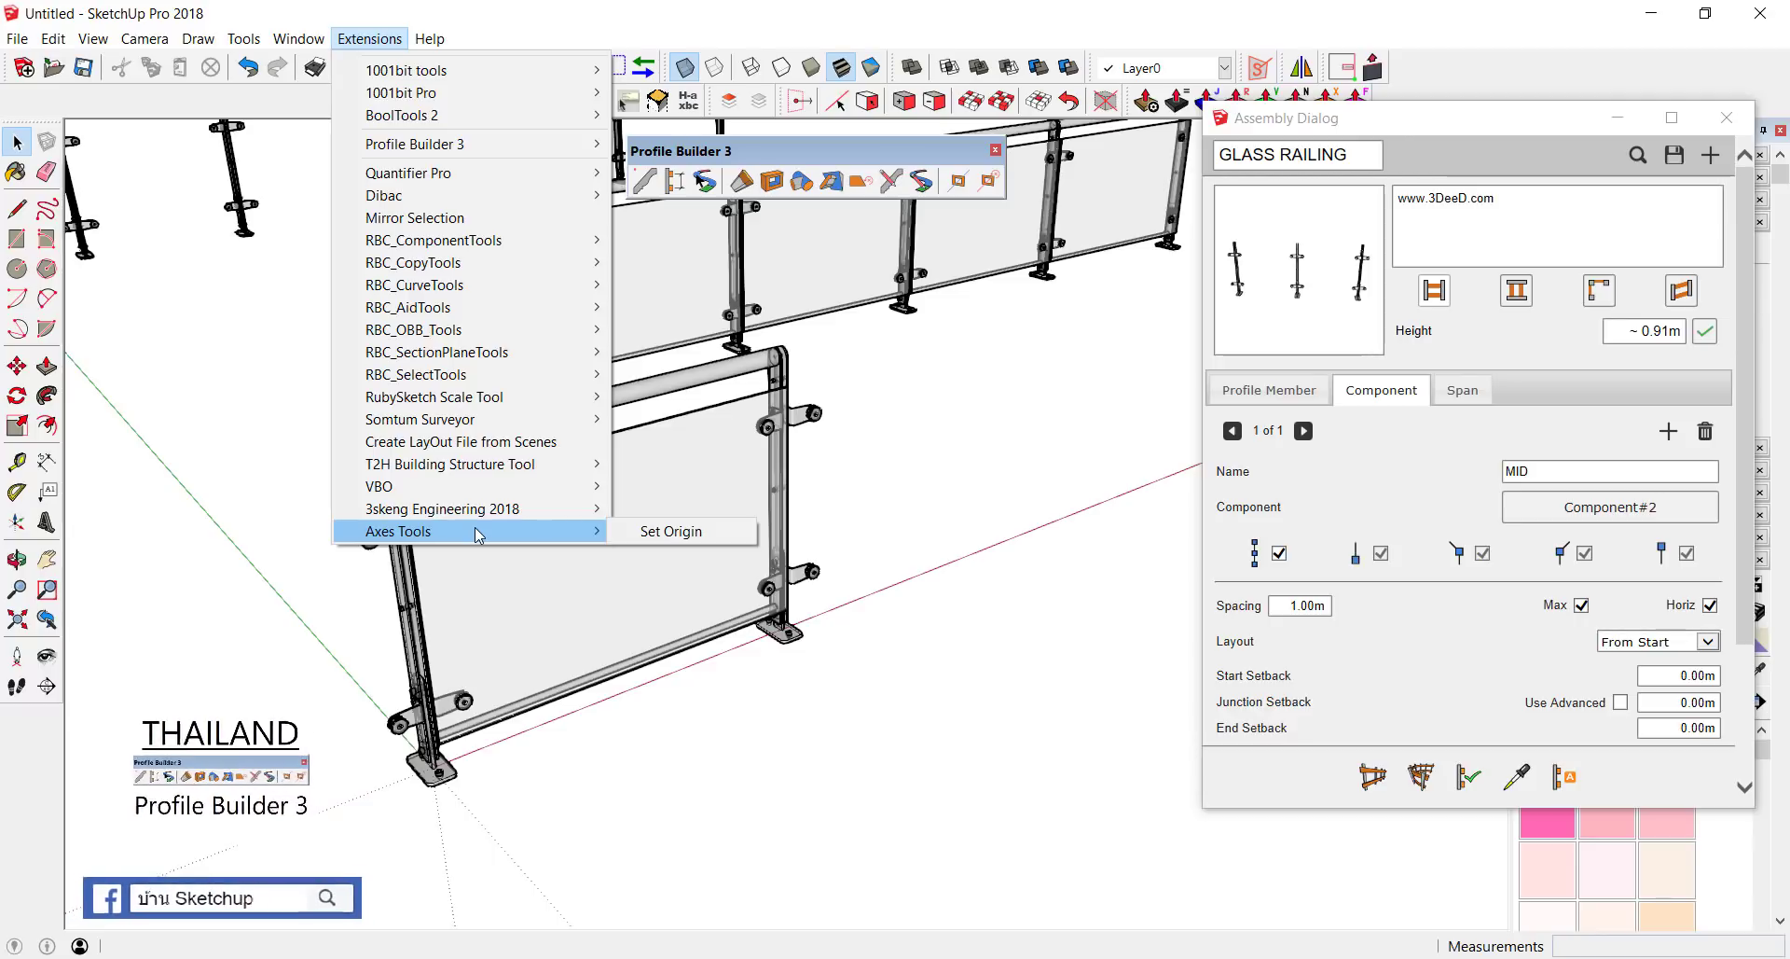
Step: Select the front railing section and centre its origin on all three axes with Set Origin
left_click(762, 658)
mouse_move(810, 679)
middle_mouse_down()
mouse_move(471, 758)
mouse_move(1013, 615)
mouse_move(259, 593)
middle_mouse_up()
scroll(315, 525, "up", 1)
scroll(419, 513, "up", 2)
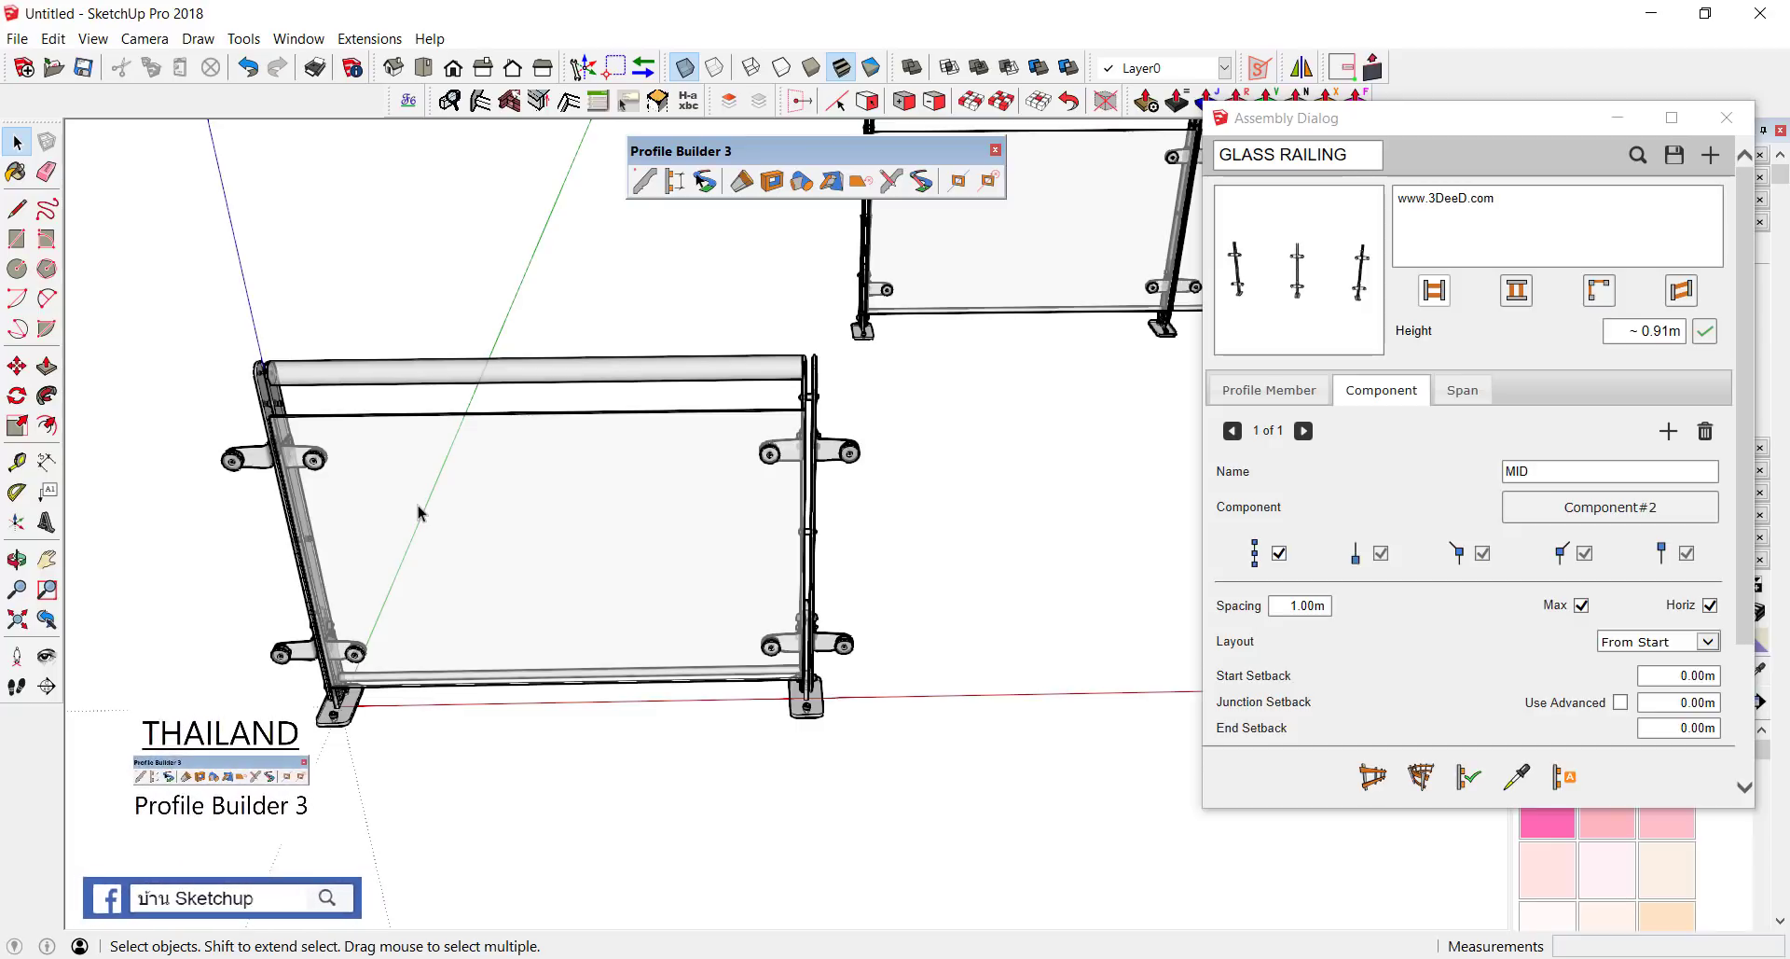
left_click_drag(639, 639, 429, 313)
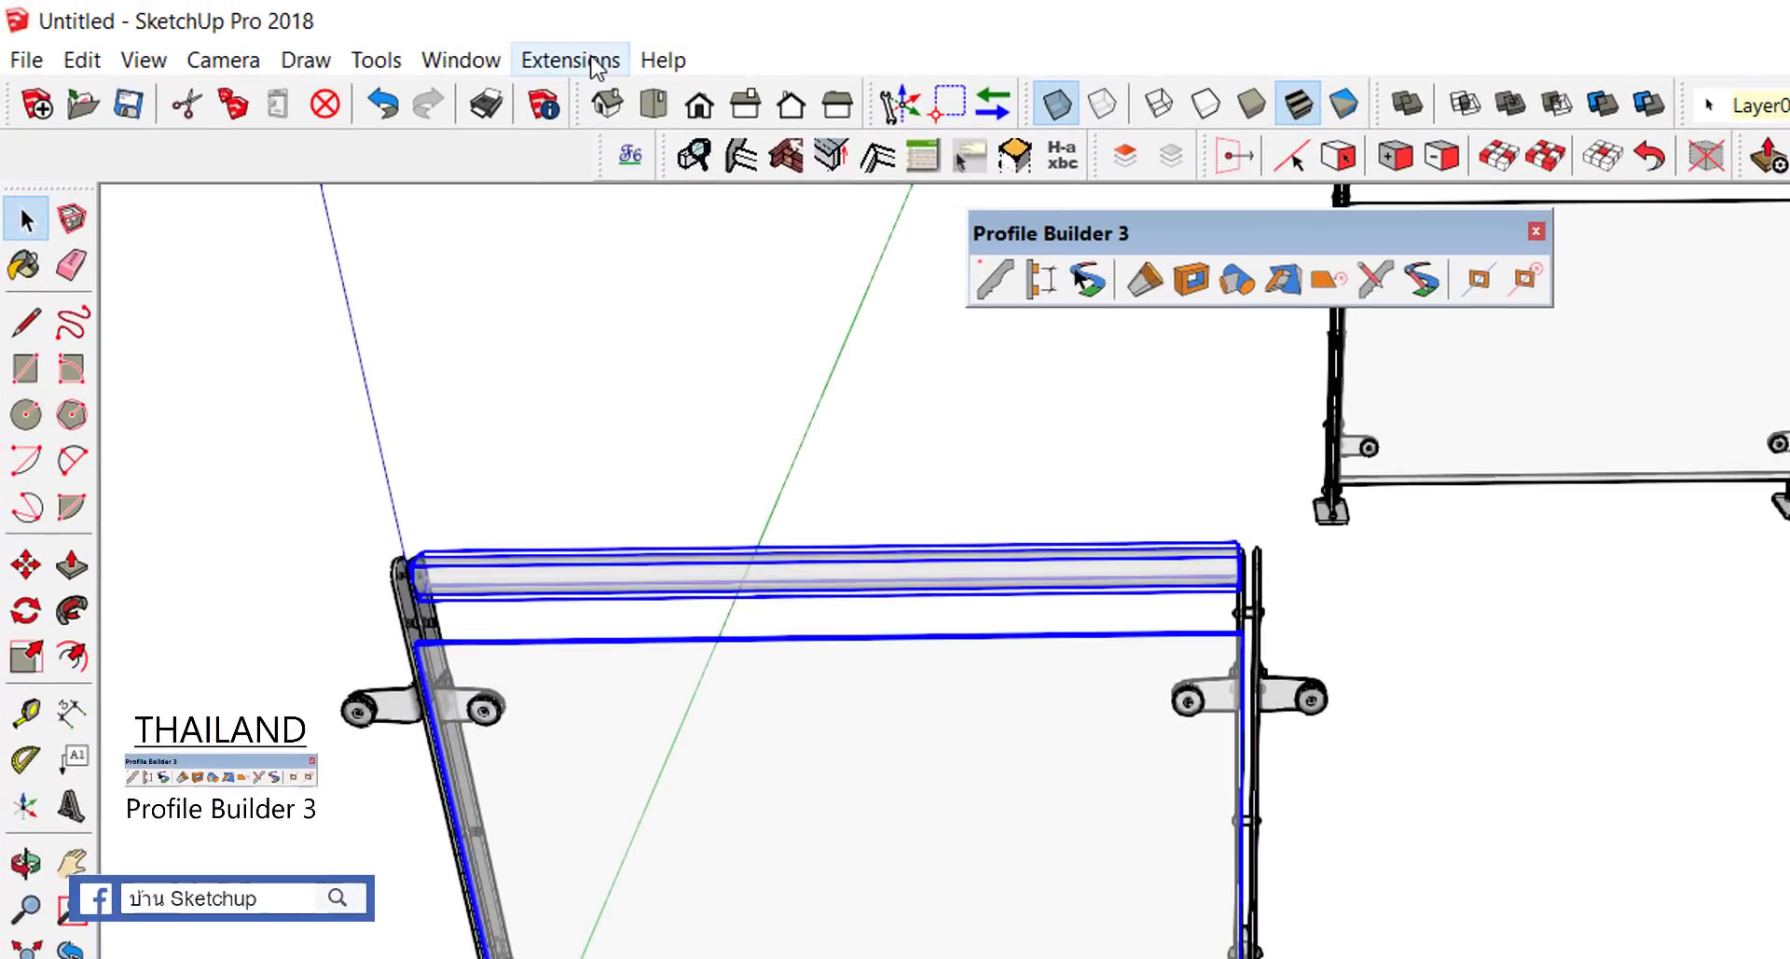
left_click(594, 67)
mouse_move(615, 819)
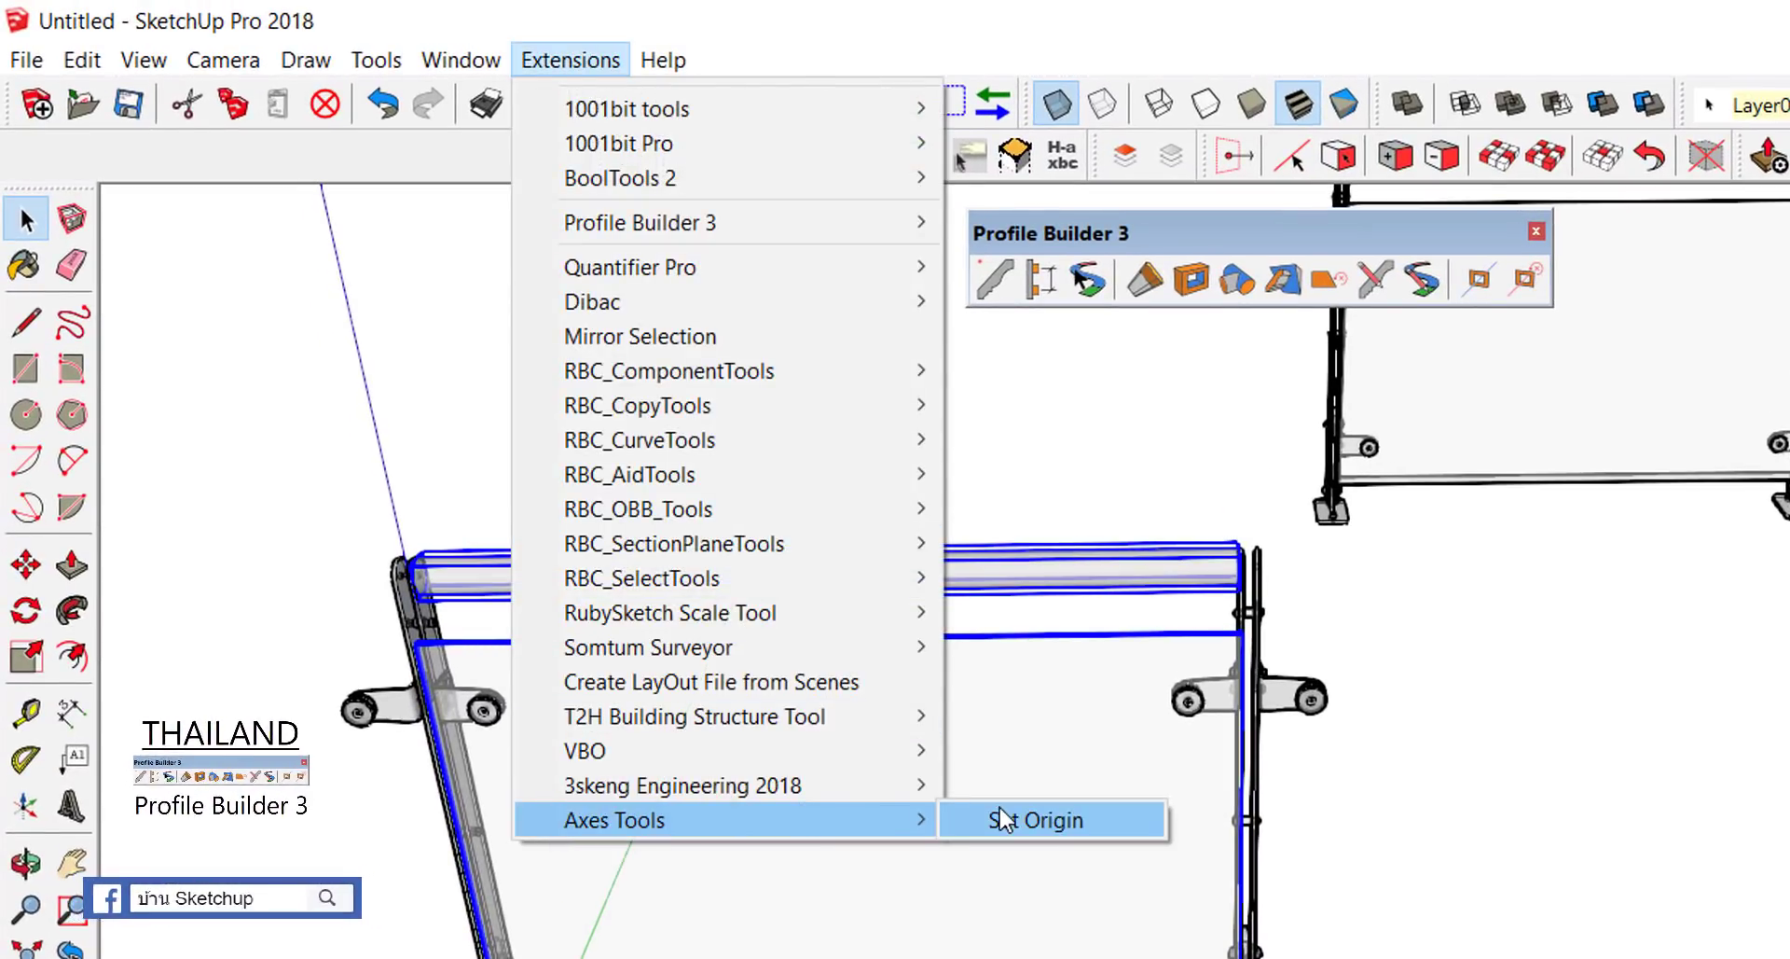
left_click(1002, 821)
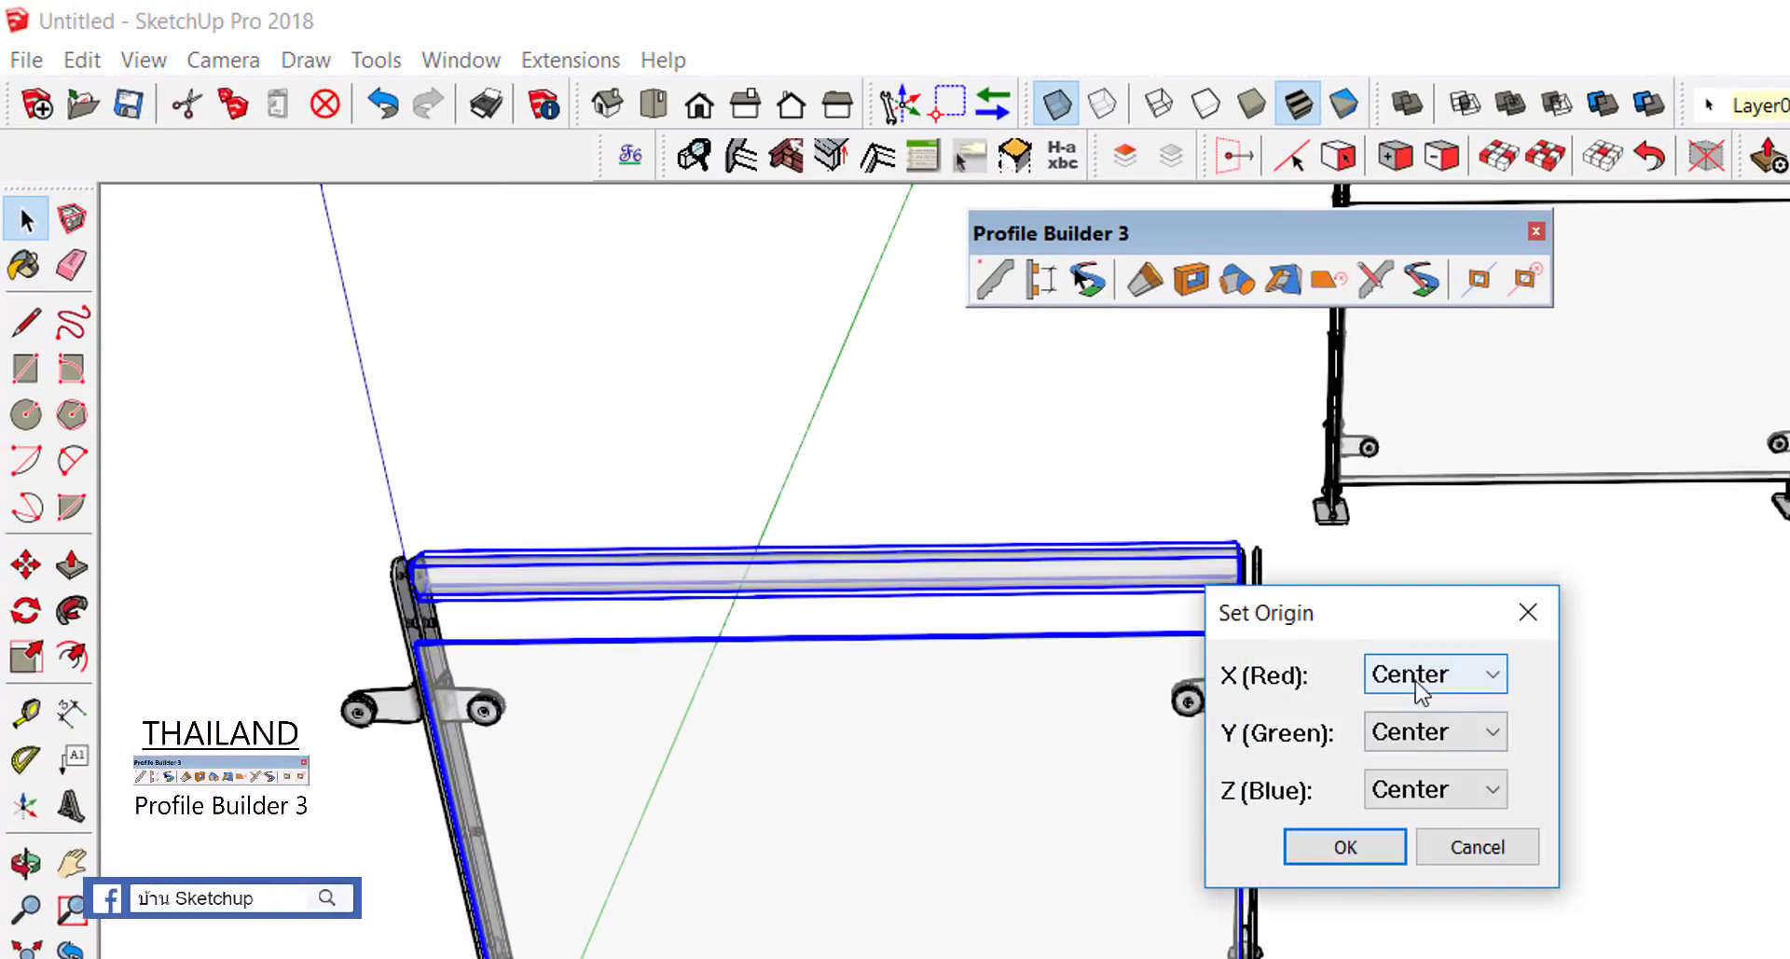
left_click(1339, 850)
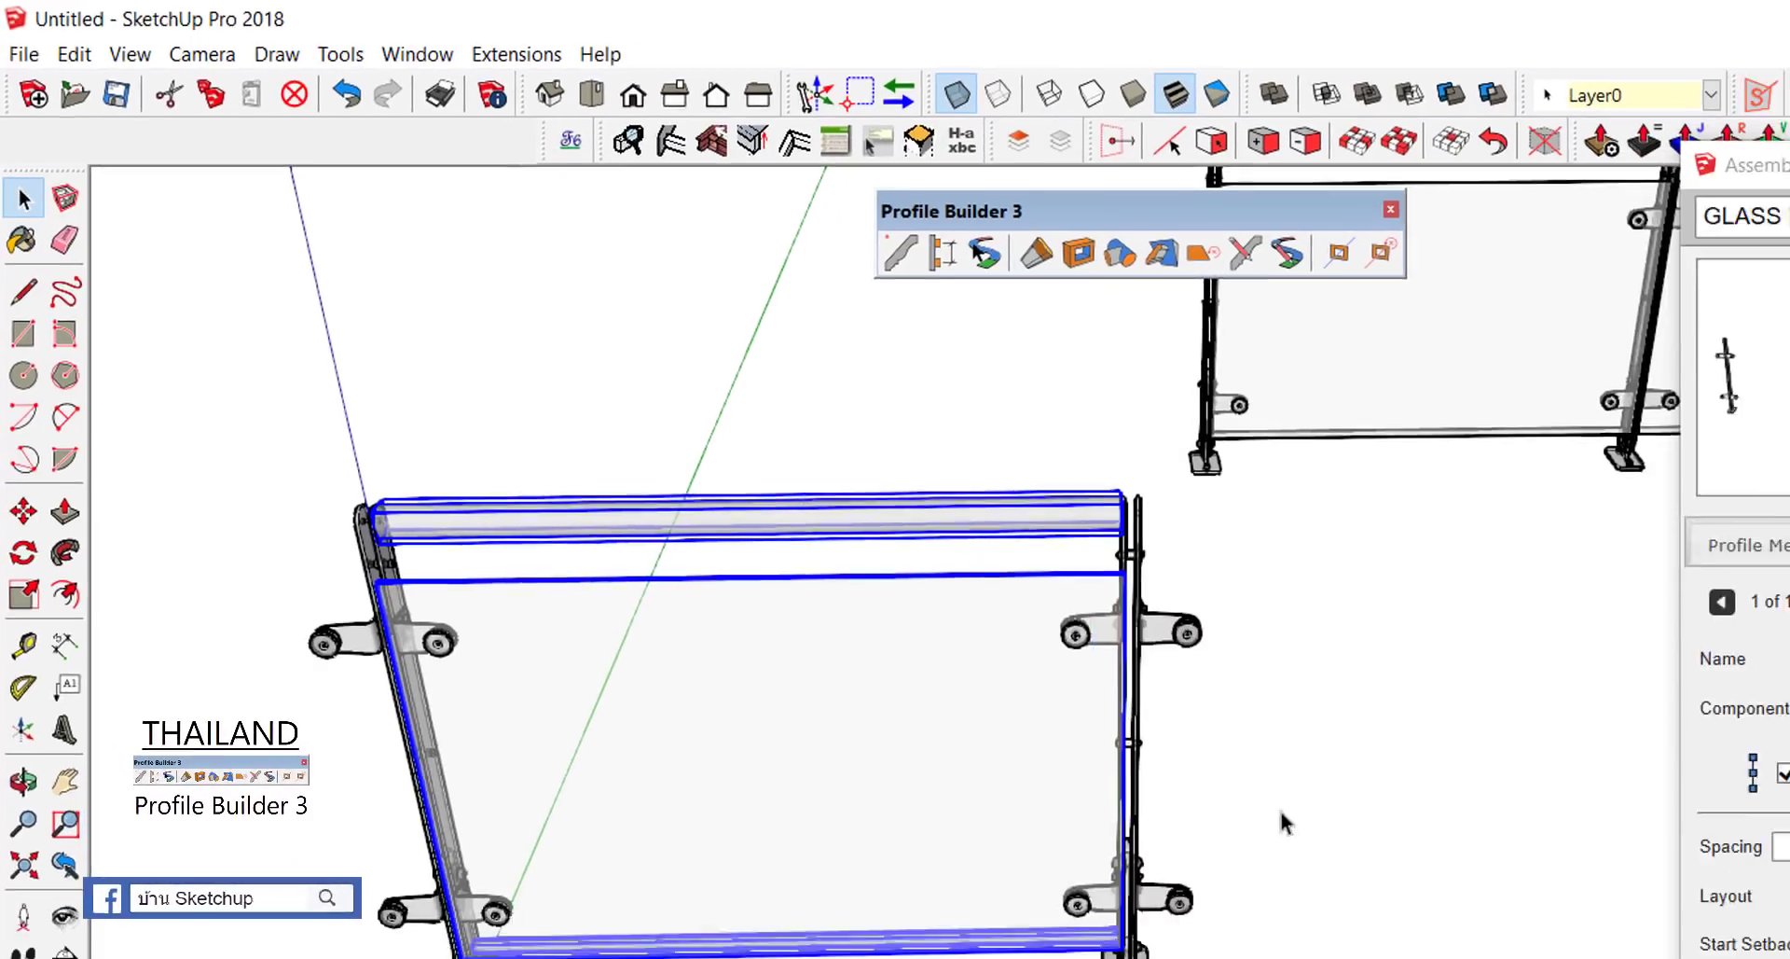
Step: Briefly edit the top rail, then crossing-select the single glass railing section
scroll(877, 452, "up", 2)
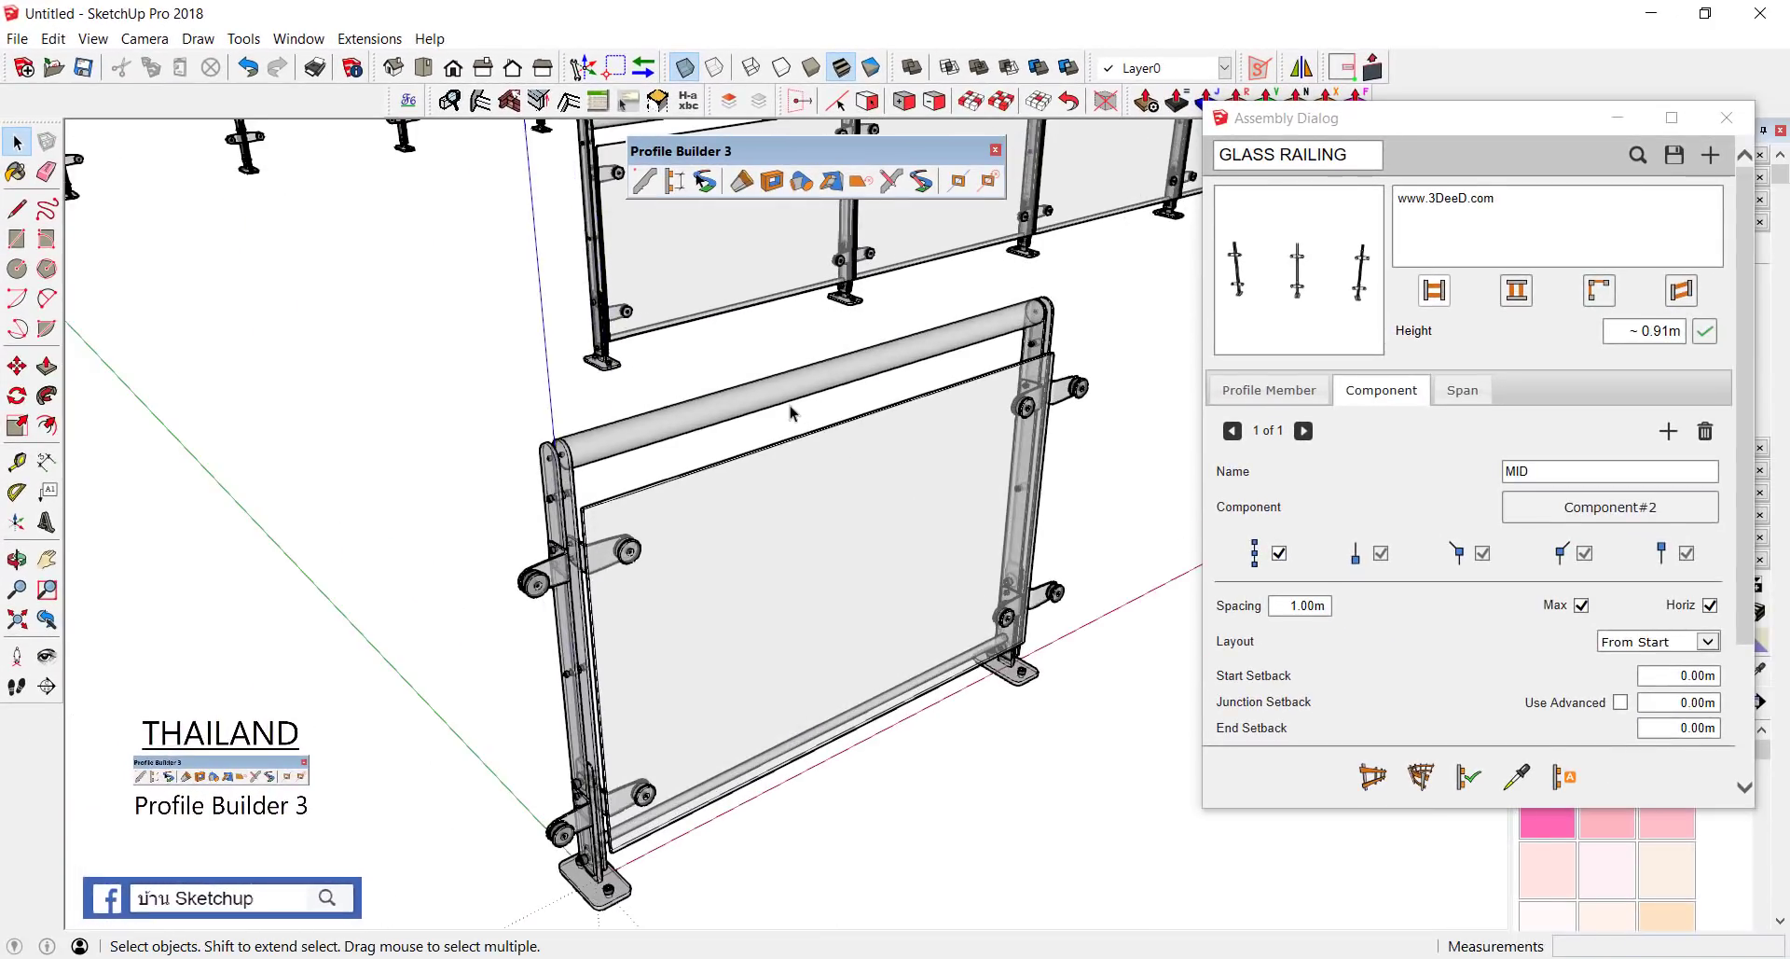
double_click(788, 406)
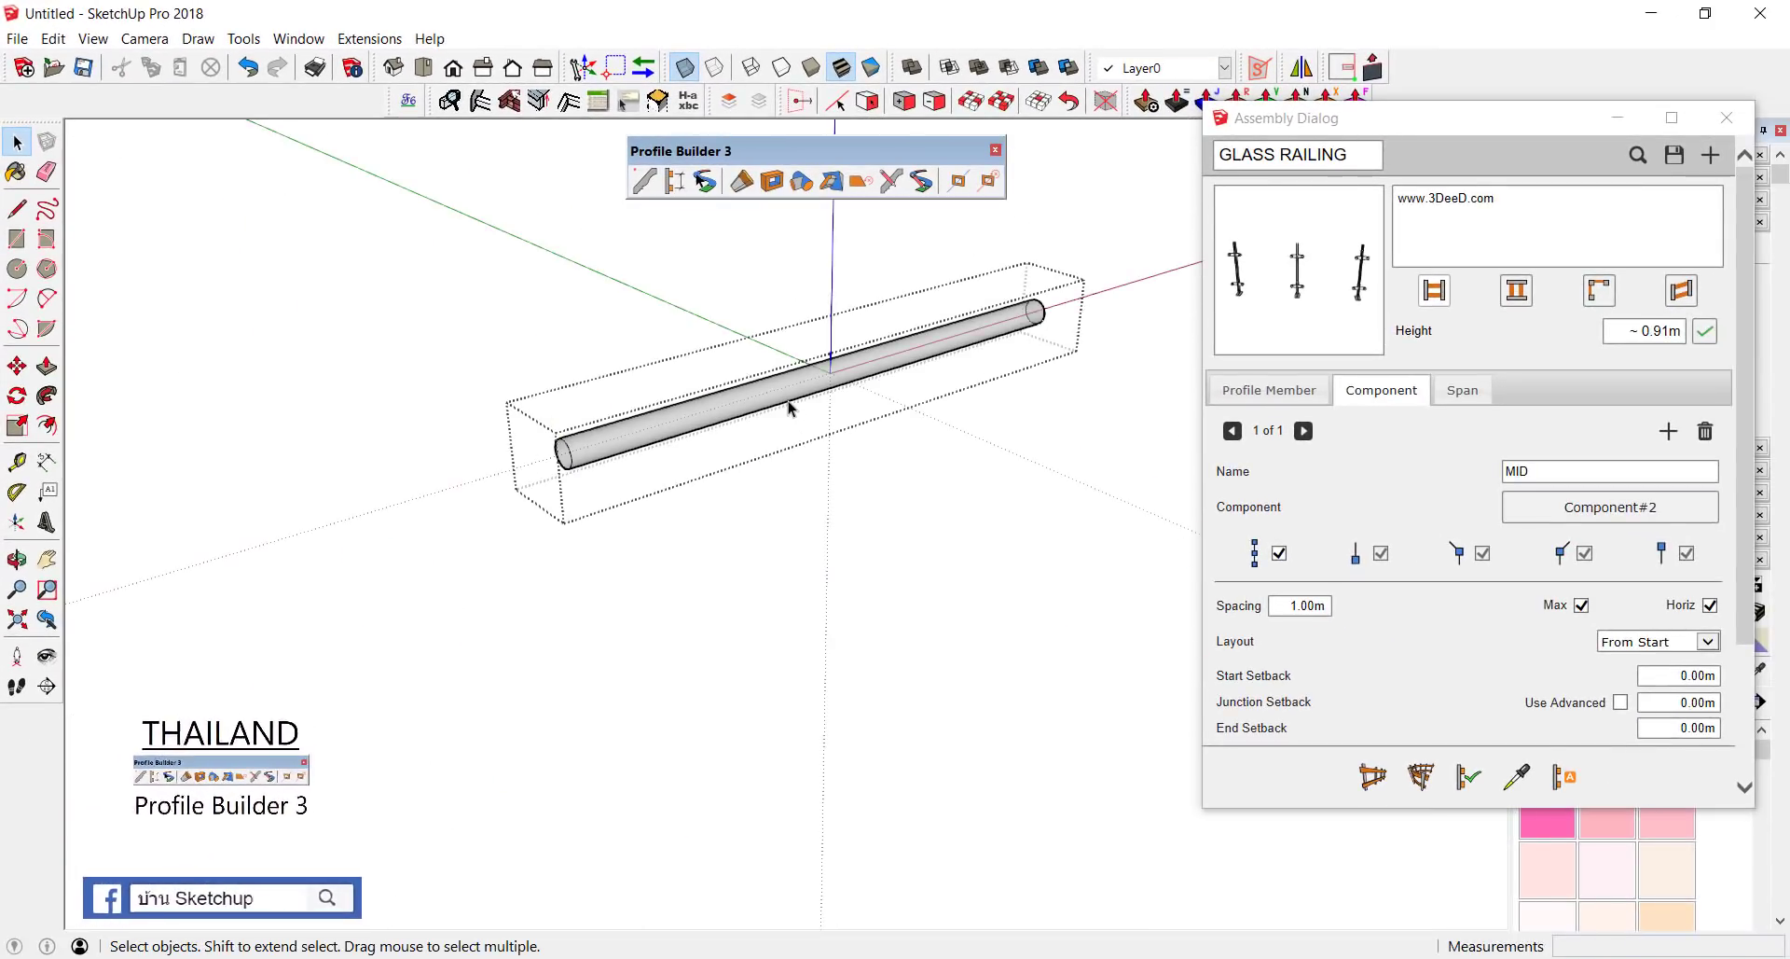
left_click(923, 597)
middle_click_drag(812, 539, 679, 613)
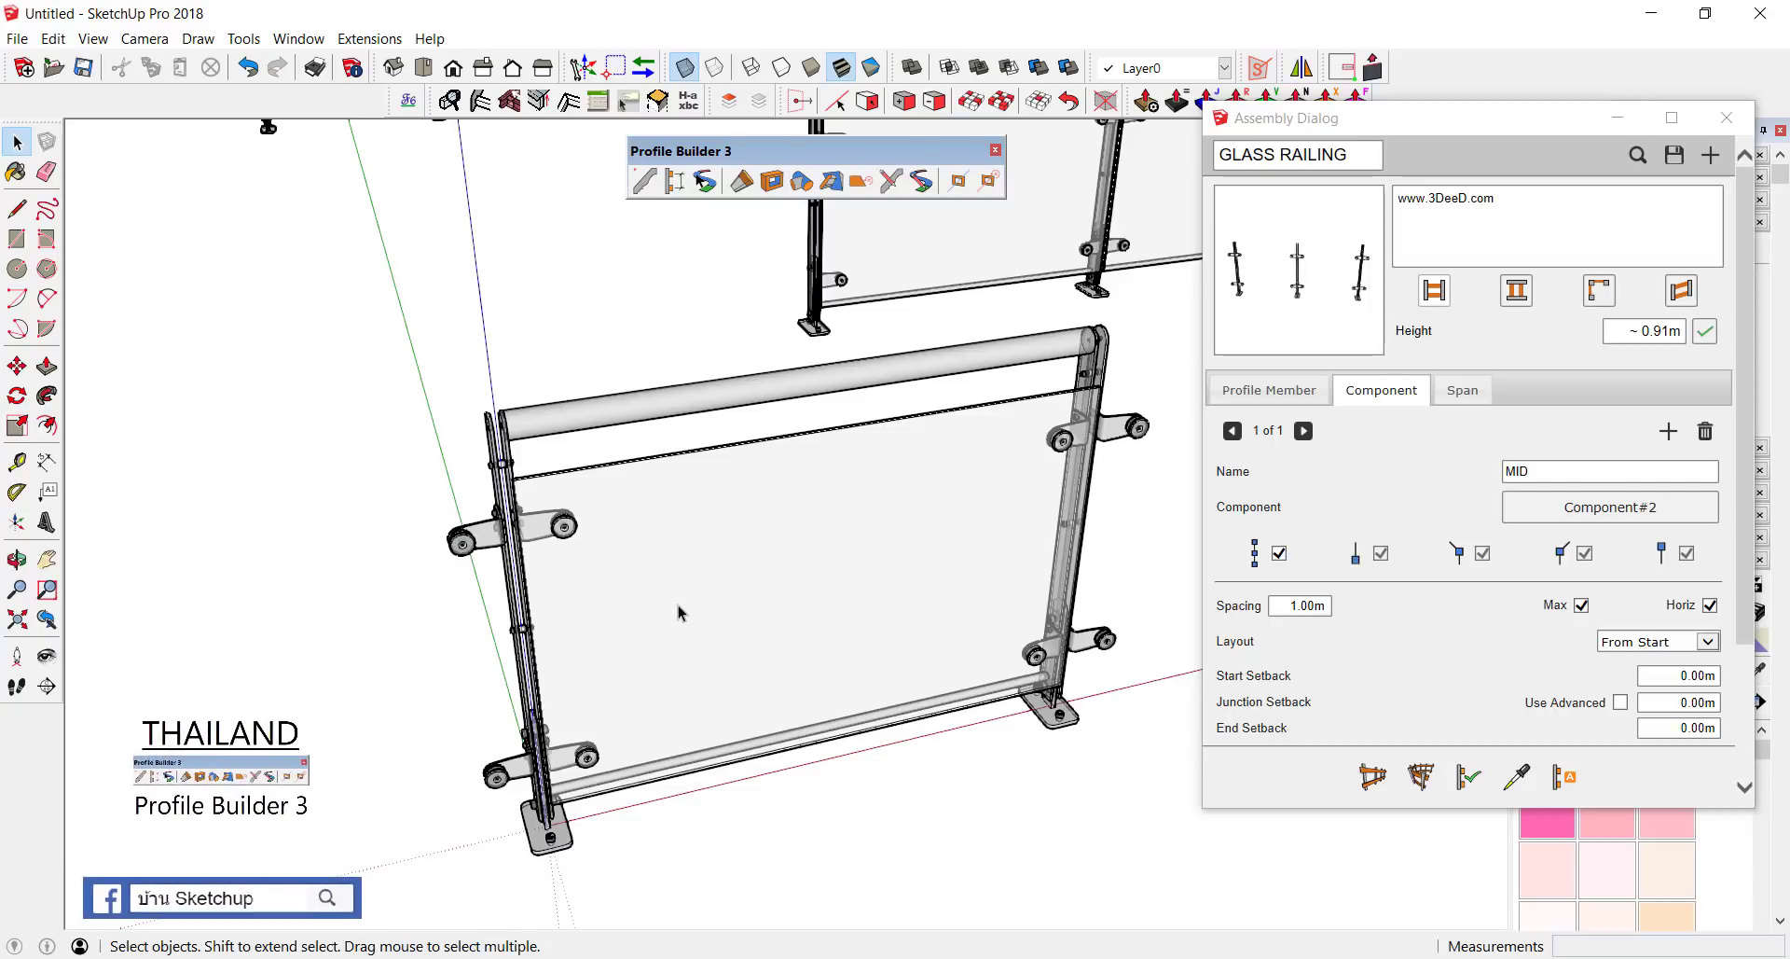
mouse_move(747, 551)
middle_mouse_down()
mouse_move(639, 508)
mouse_move(731, 516)
middle_mouse_up()
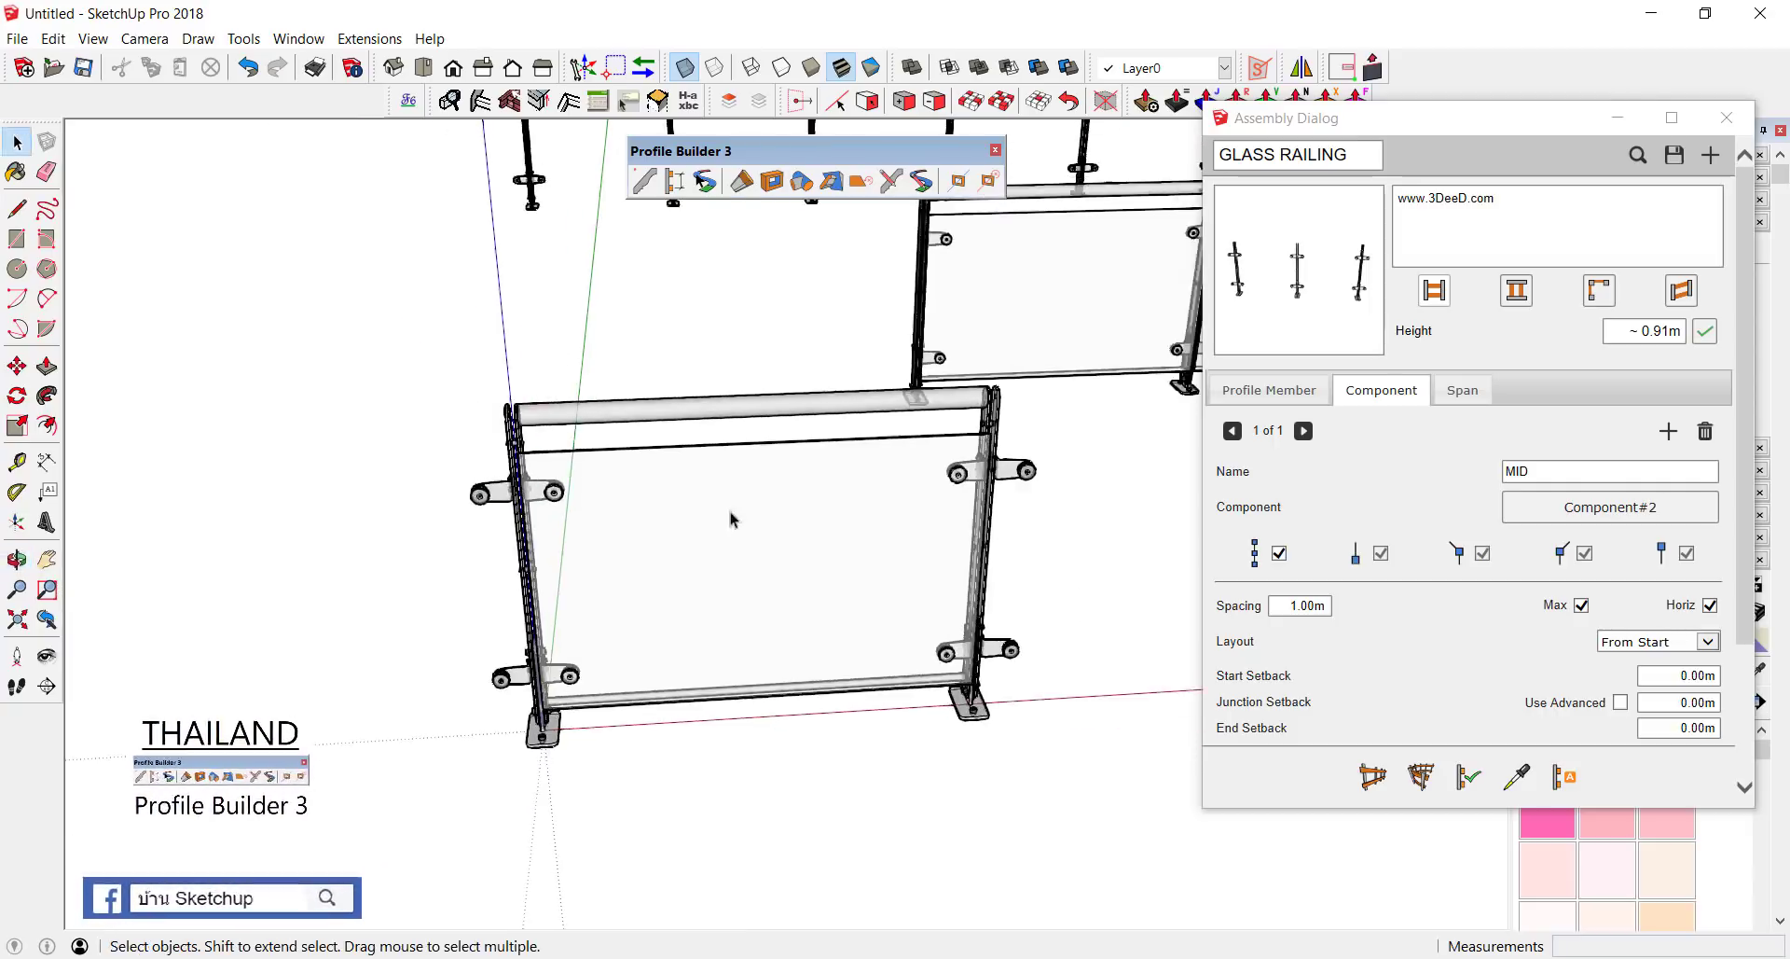
left_click_drag(675, 369, 726, 510)
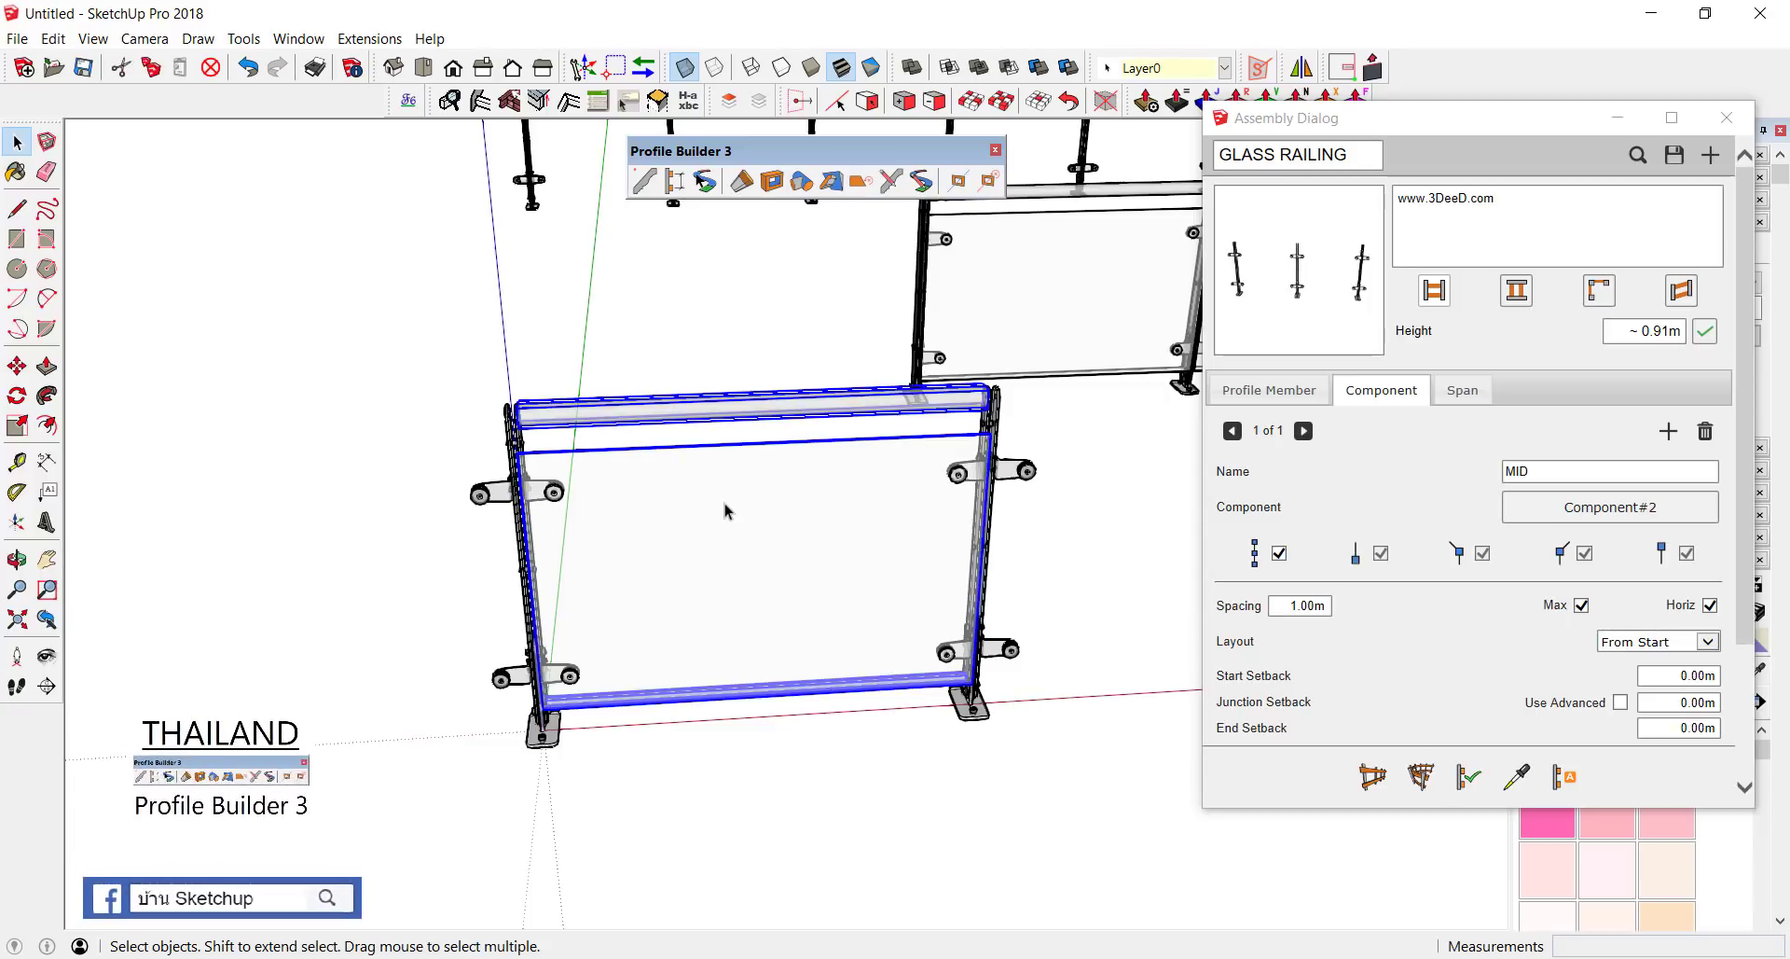
Step: Auto-build a New Assembly from the selected panel without saving the current one, ready to draw
mouse_move(628, 656)
left_mouse_down()
mouse_move(434, 354)
mouse_move(606, 747)
left_mouse_up()
left_click_drag(349, 642, 499, 716)
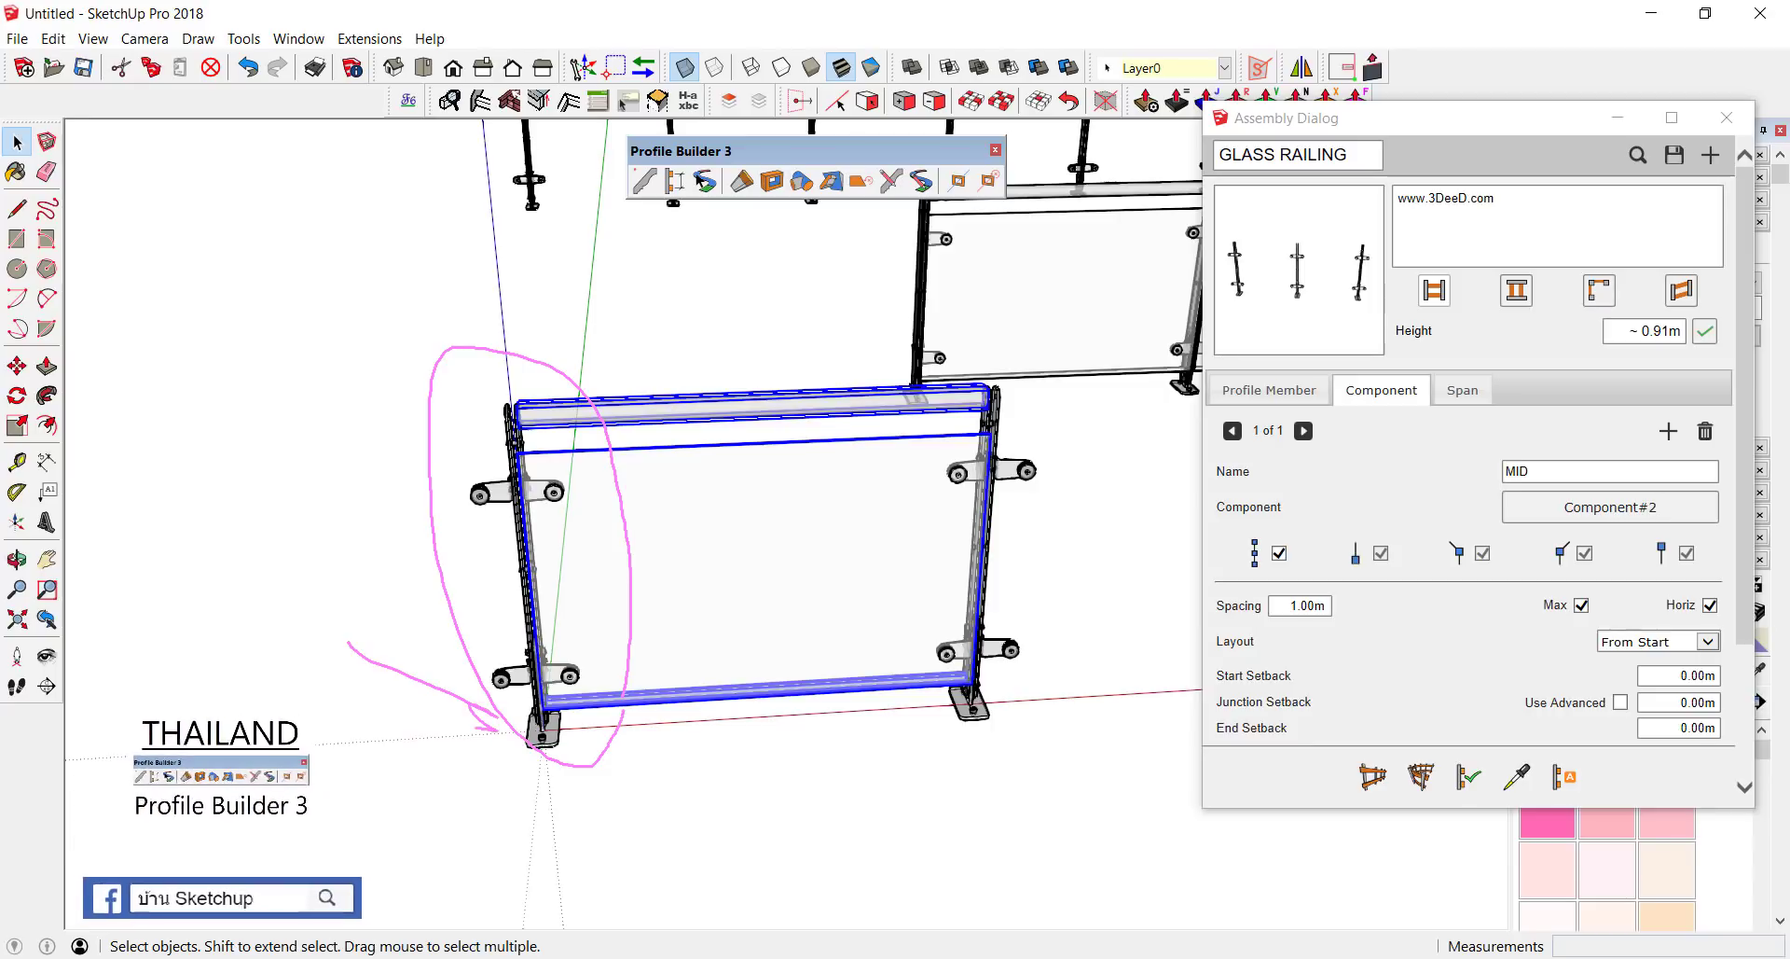
key("Escape")
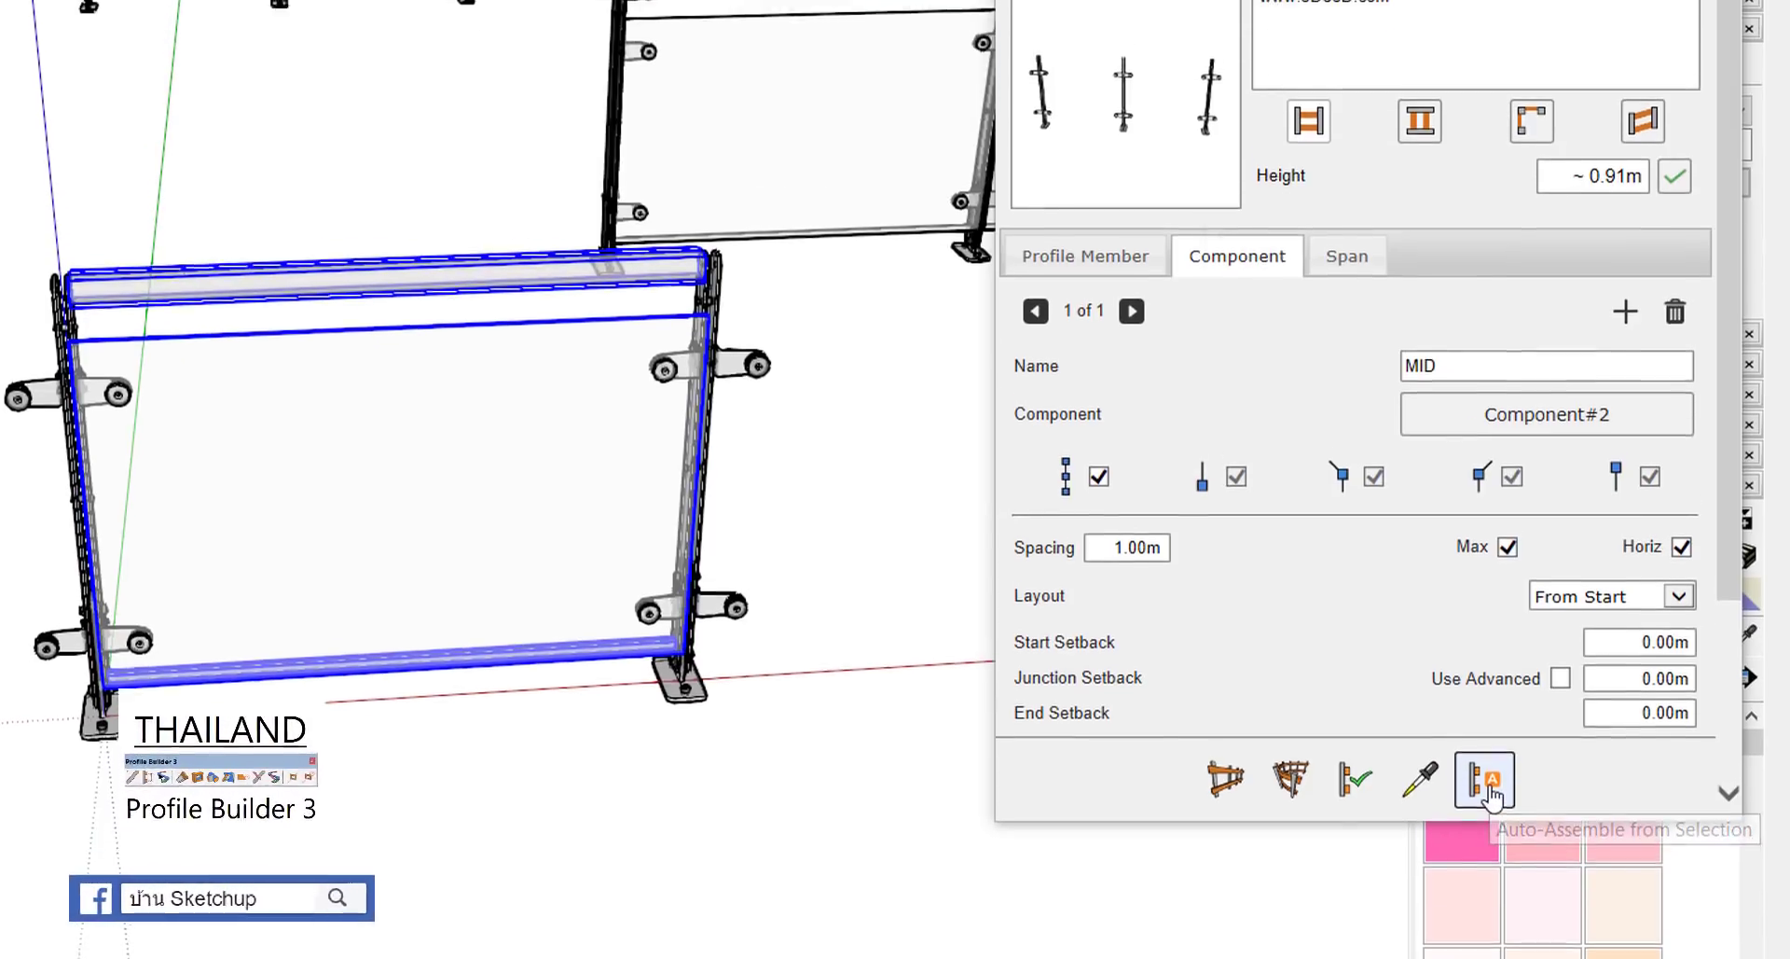
left_click(1488, 716)
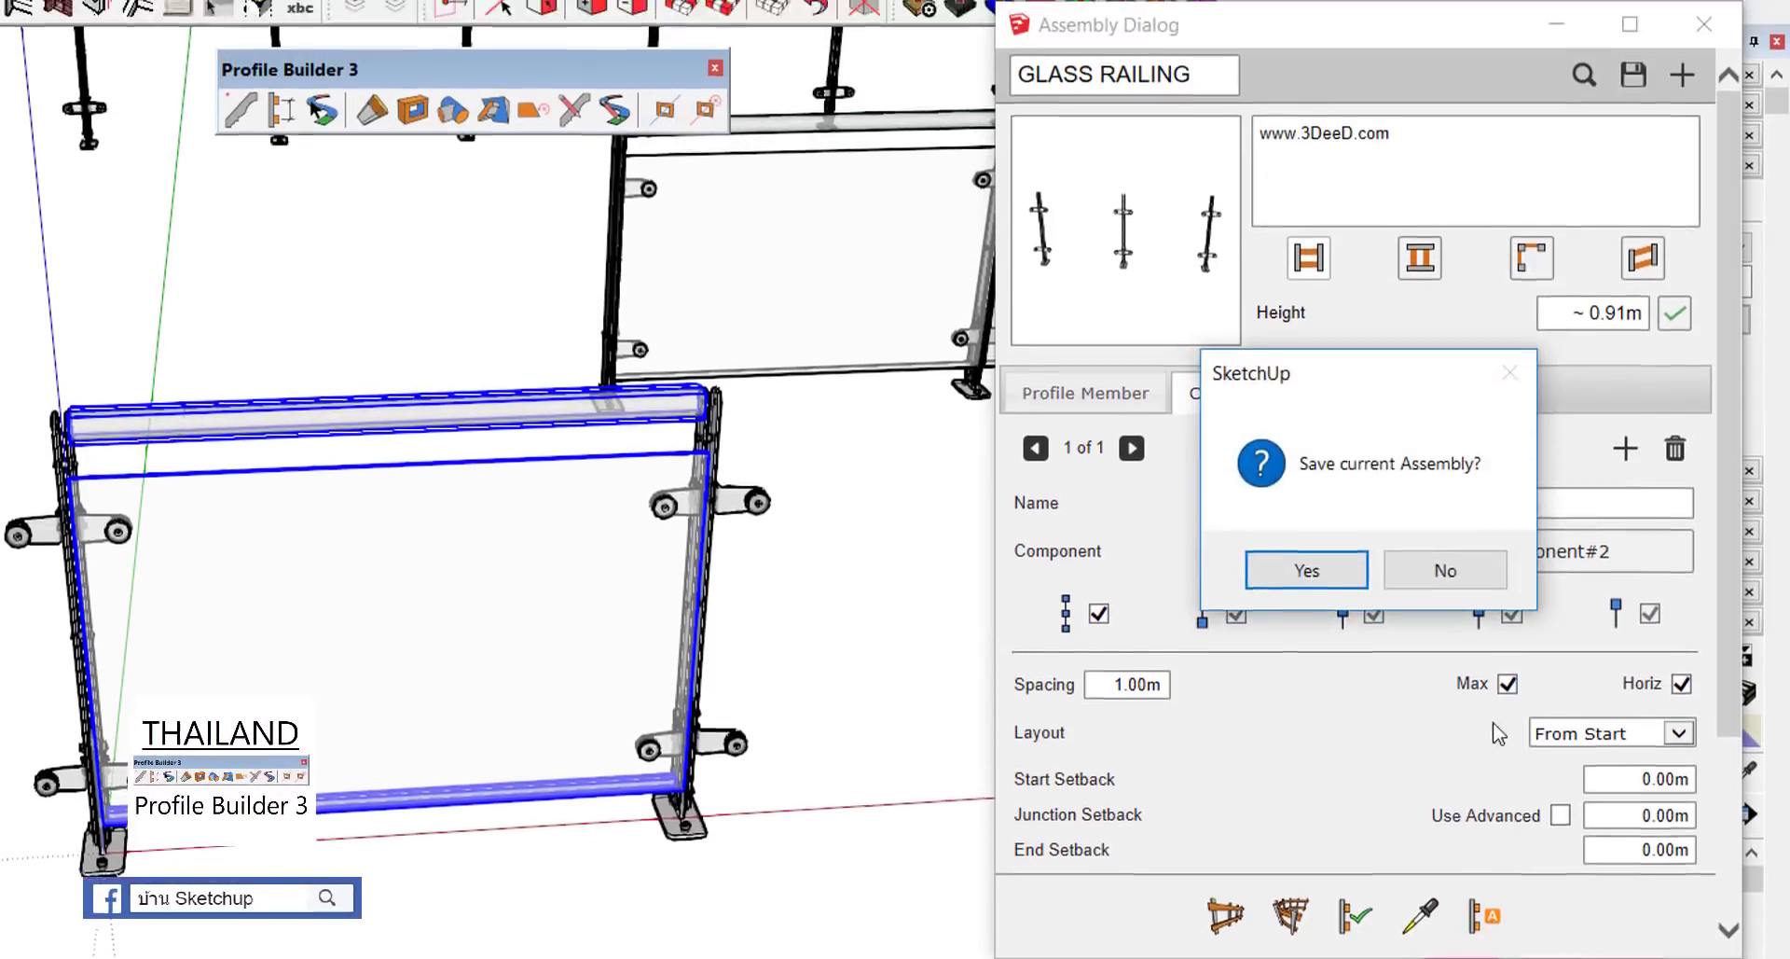
left_click(1457, 580)
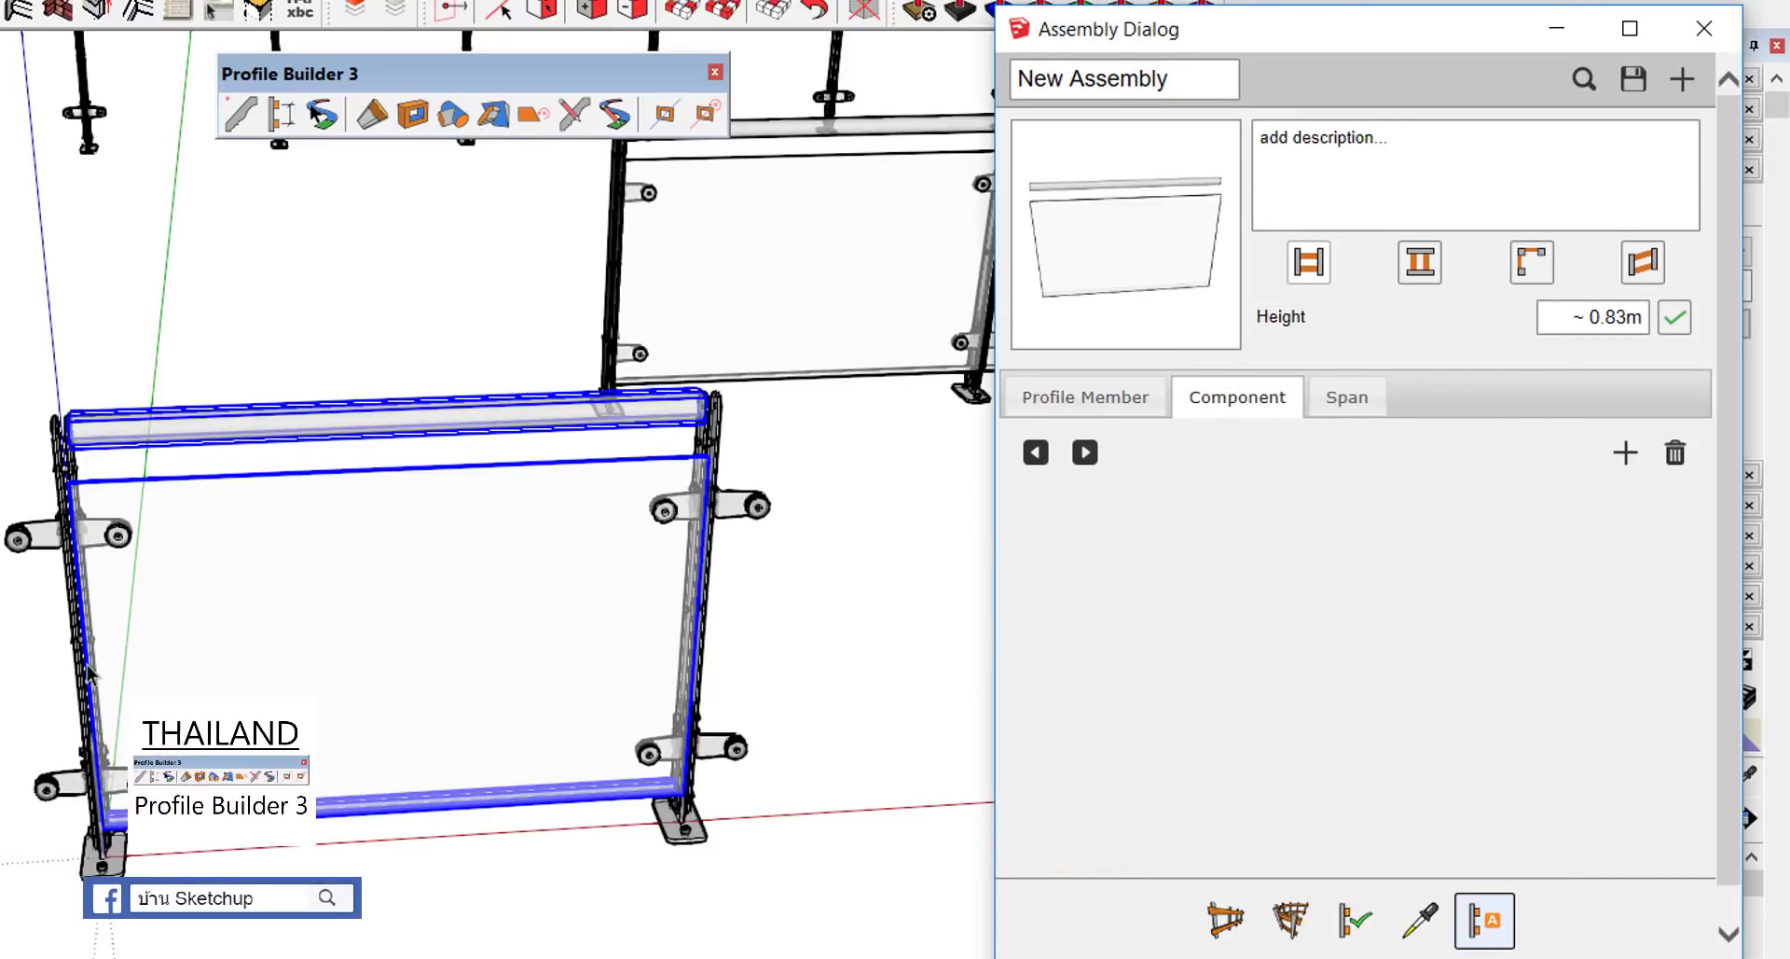
left_click(1225, 918)
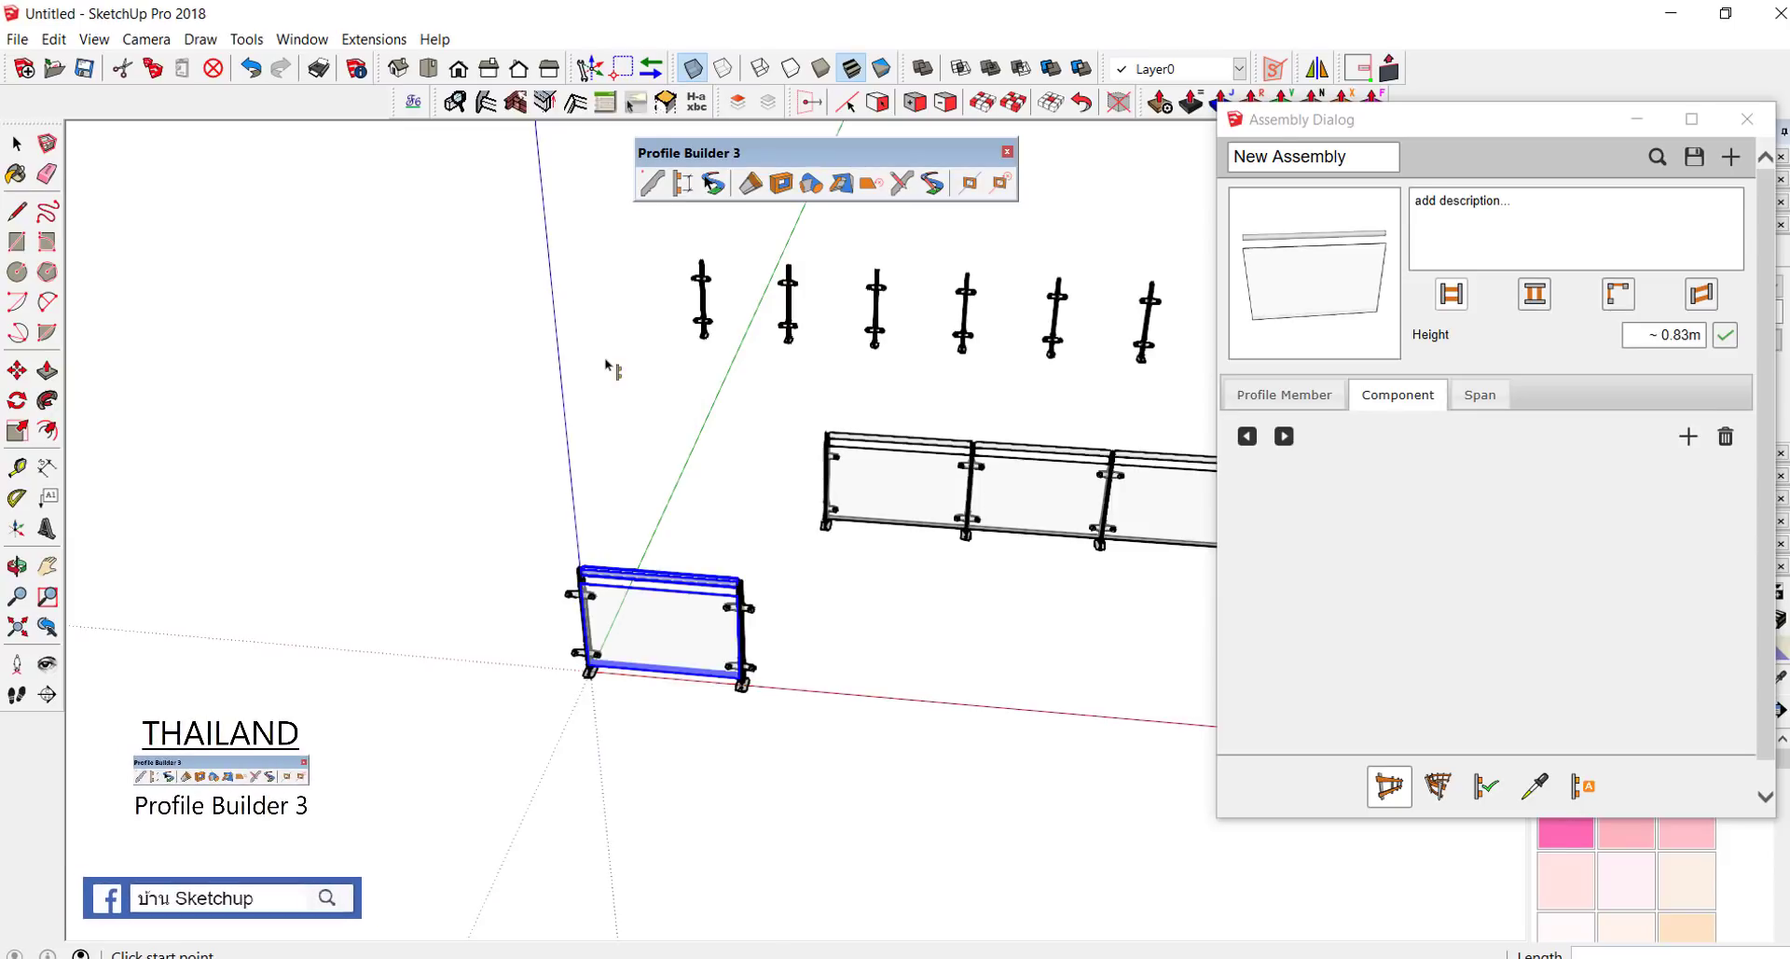
Step: Draw the New Assembly at the first post, then inspect the new glass panel beside the post row
left_click(606, 362)
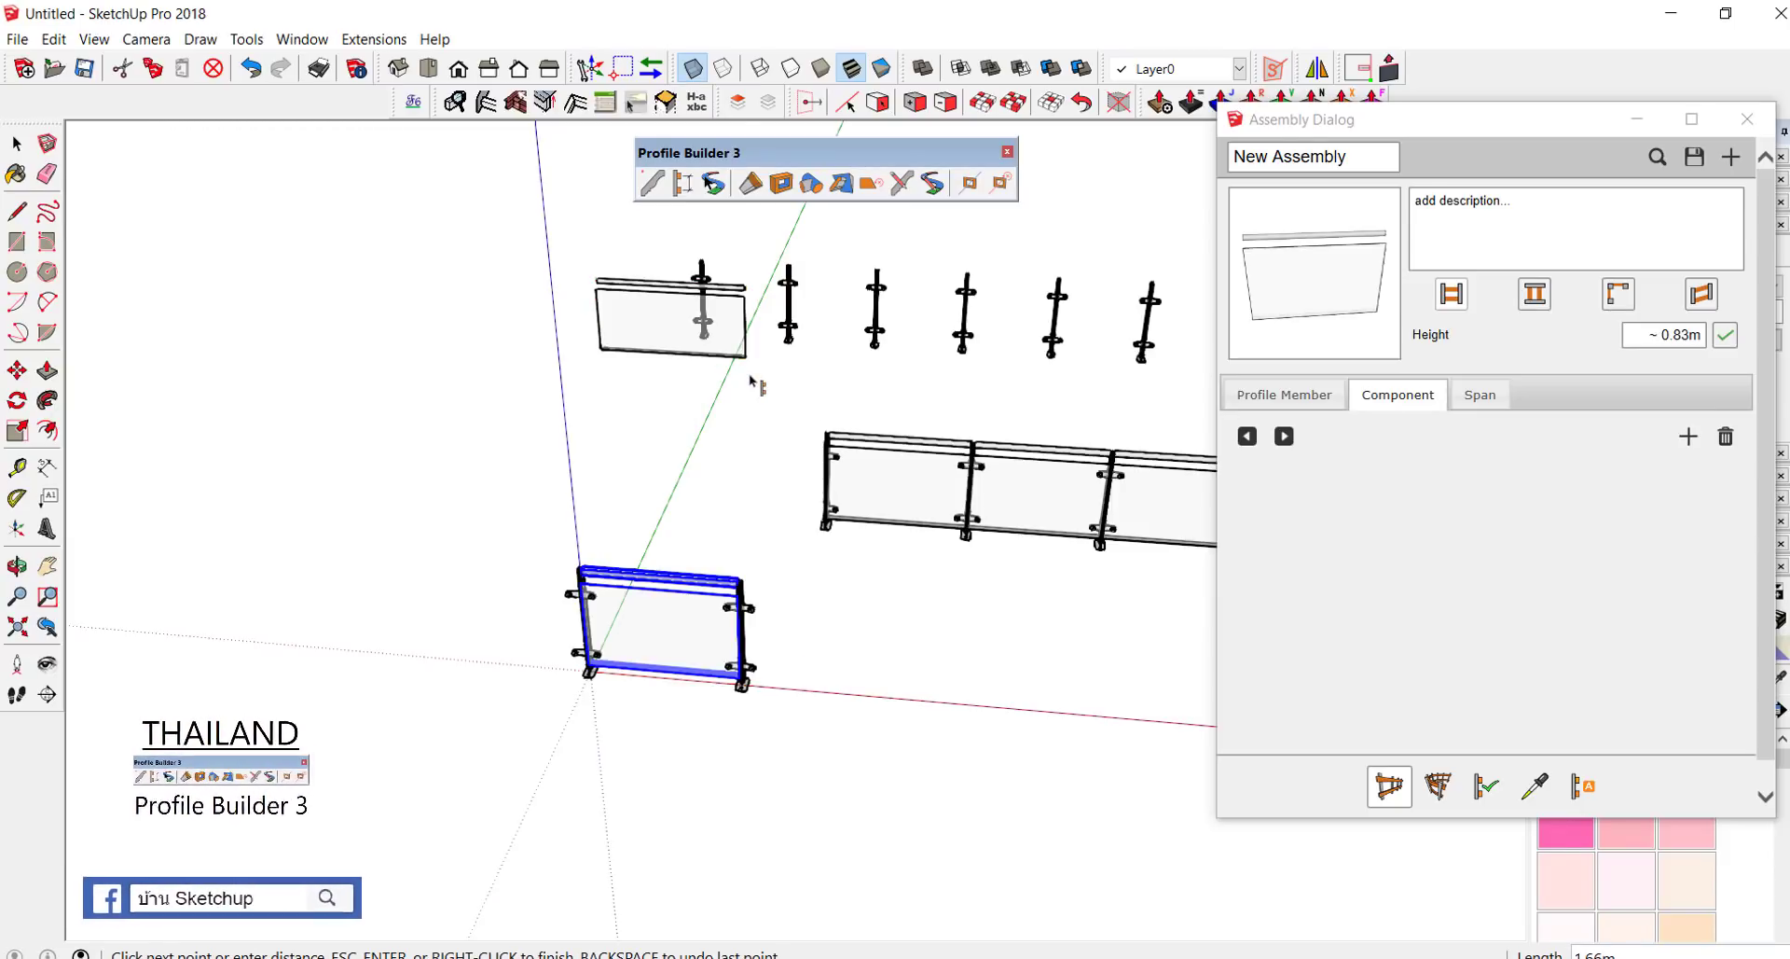
key("Return")
scroll(455, 399, "down", 1)
middle_click_drag(917, 271, 603, 422)
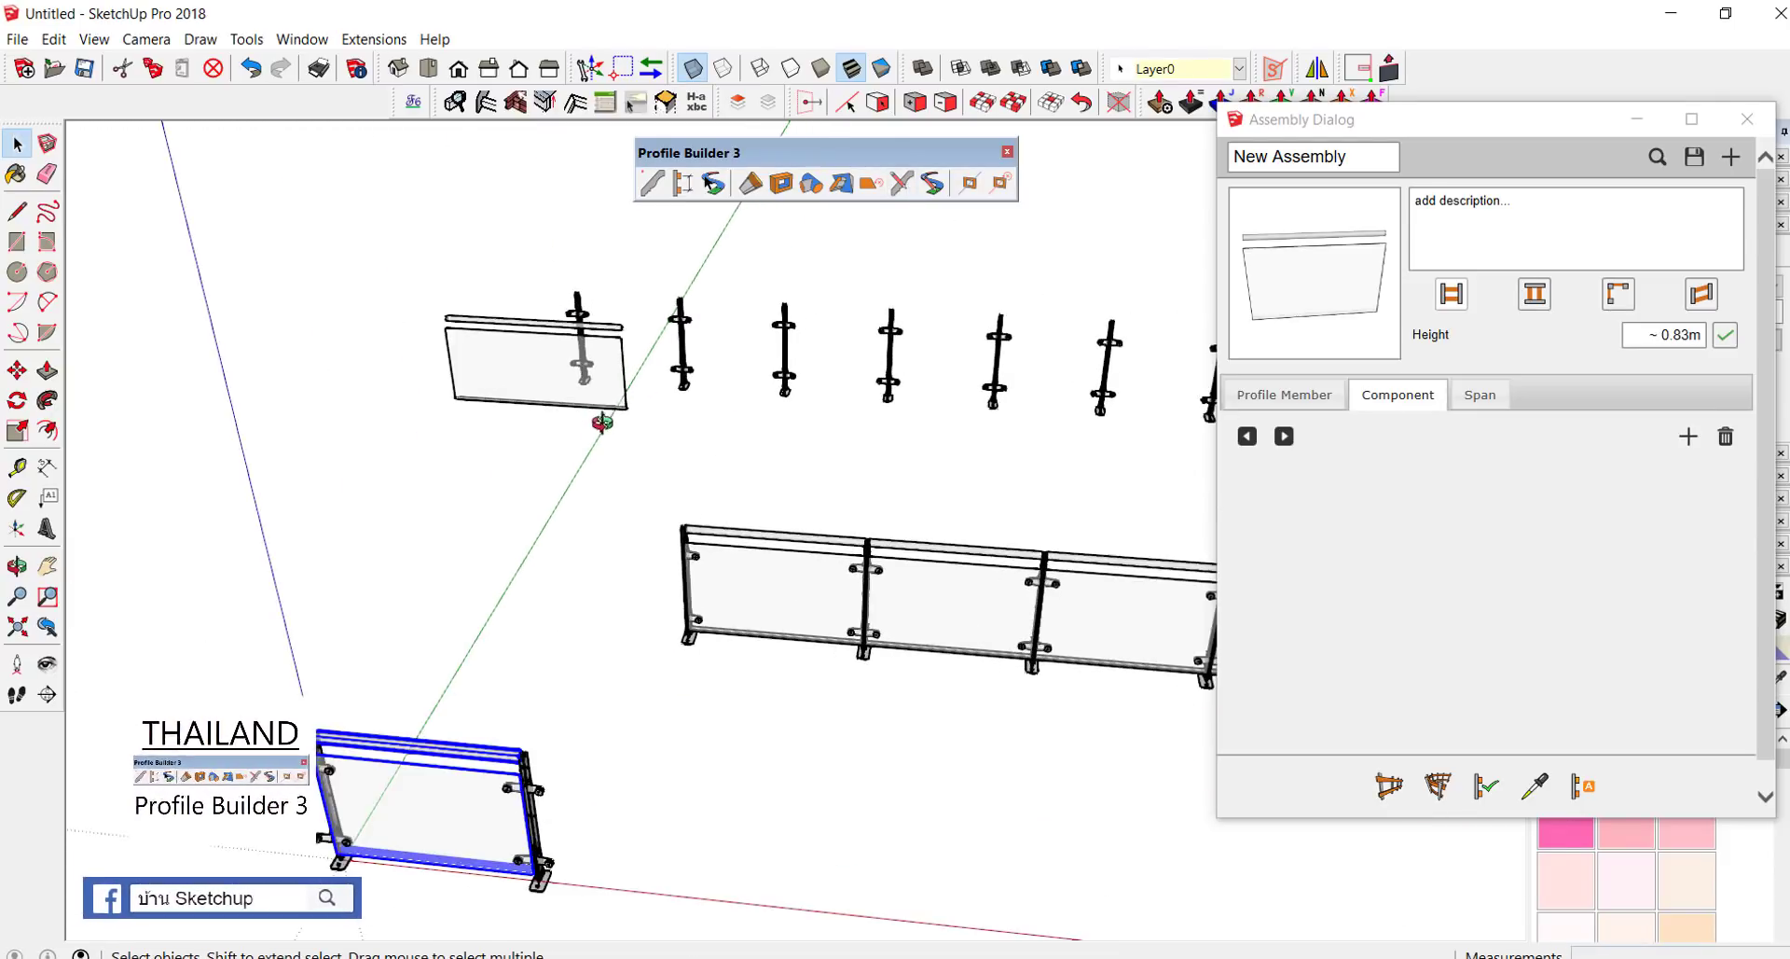
scroll(544, 460, "down", 2)
scroll(544, 459, "down", 2)
scroll(918, 228, "up", 3)
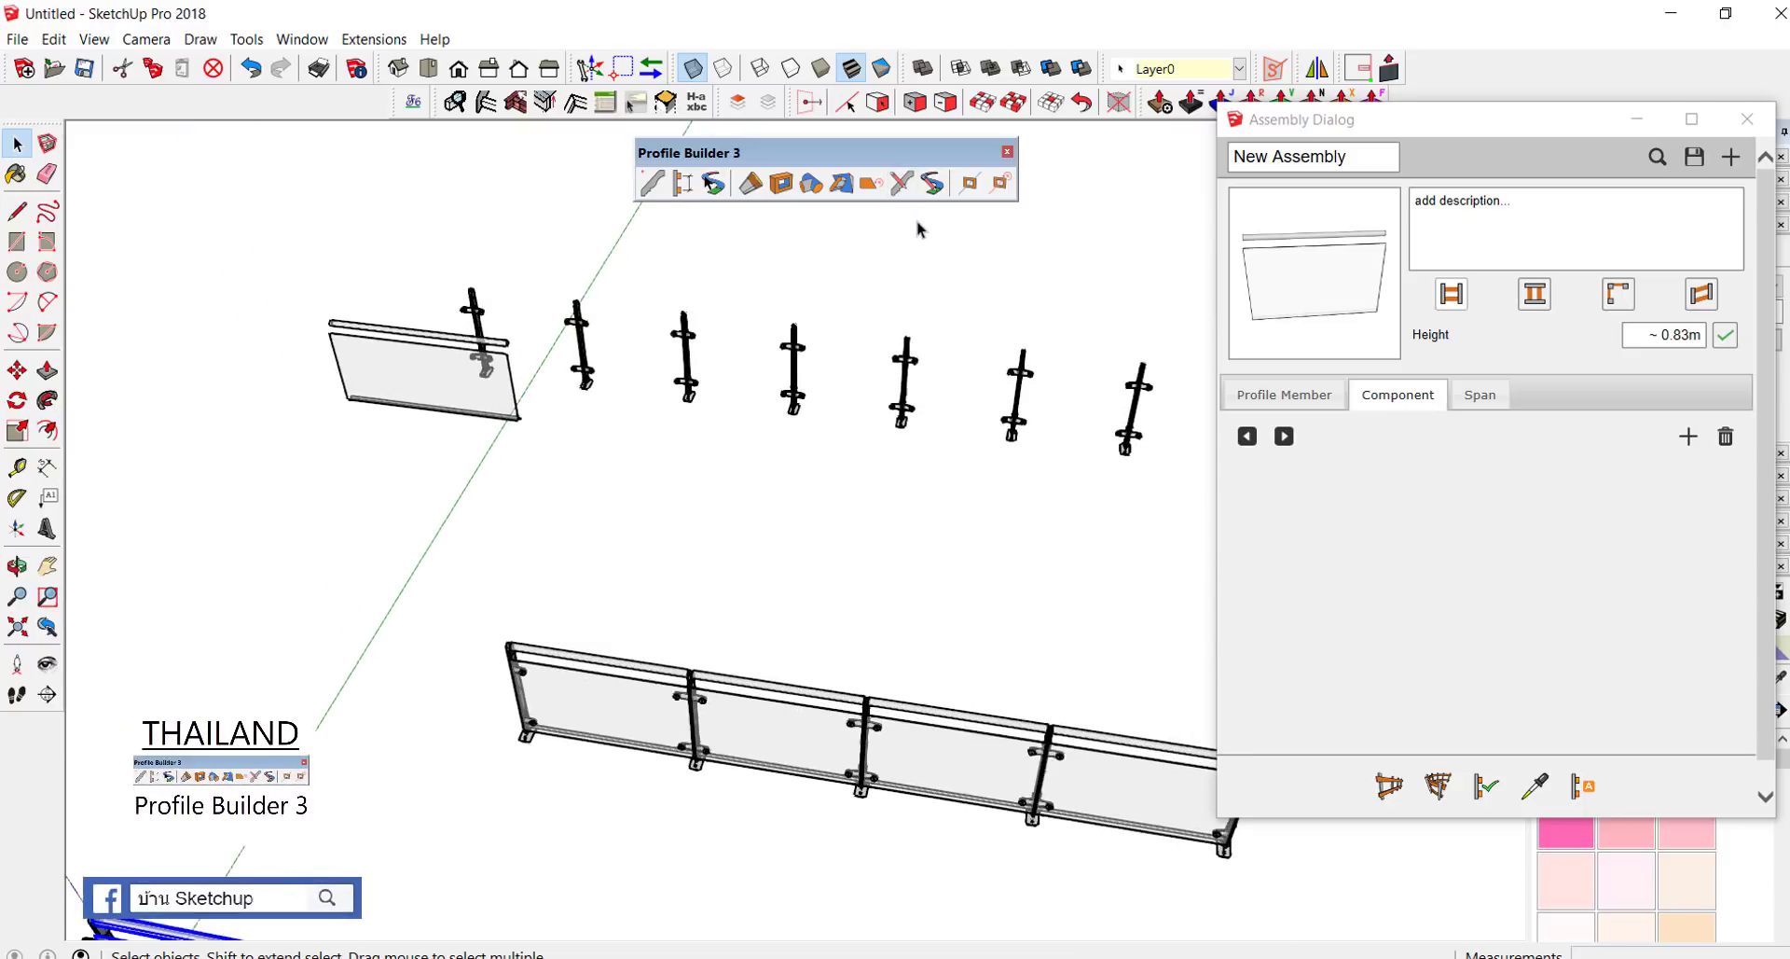
scroll(919, 229, "up", 1)
mouse_move(376, 363)
left_mouse_down()
mouse_move(364, 347)
mouse_move(493, 297)
left_mouse_up()
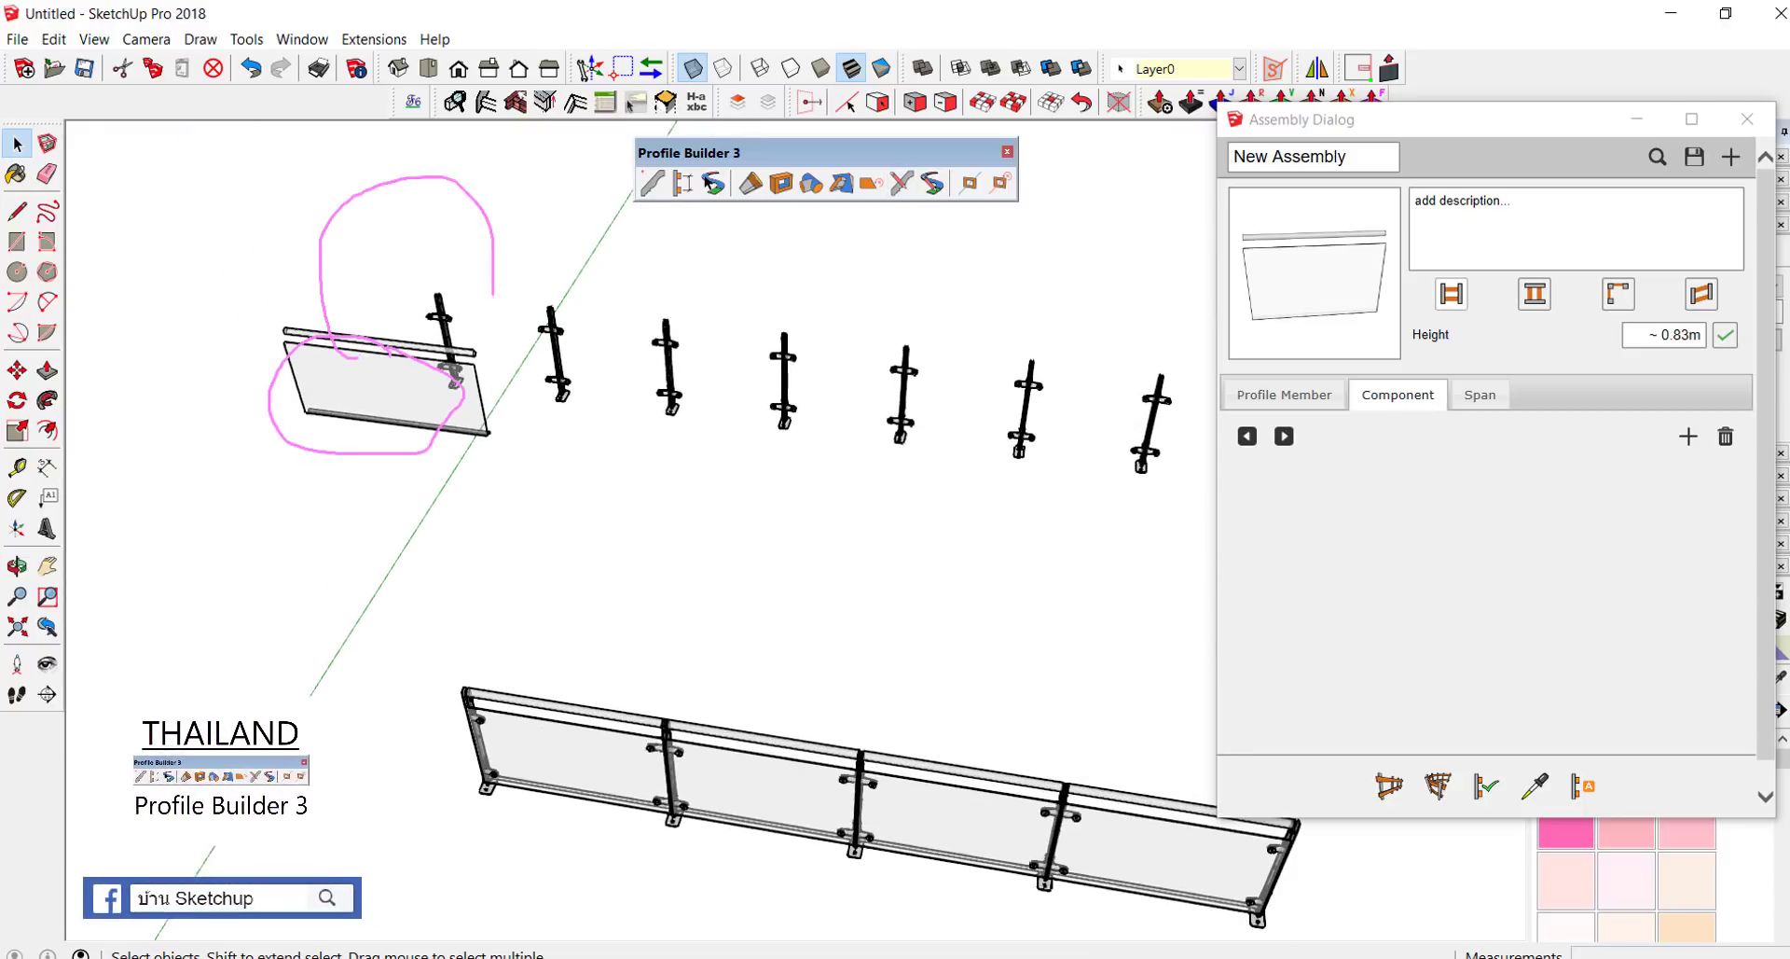
mouse_move(594, 277)
left_mouse_down()
mouse_move(691, 322)
mouse_move(1073, 380)
left_mouse_up()
Step: Load the 0.91m GLASS RAILING attributes back by eyedropping a post in the row
key("e")
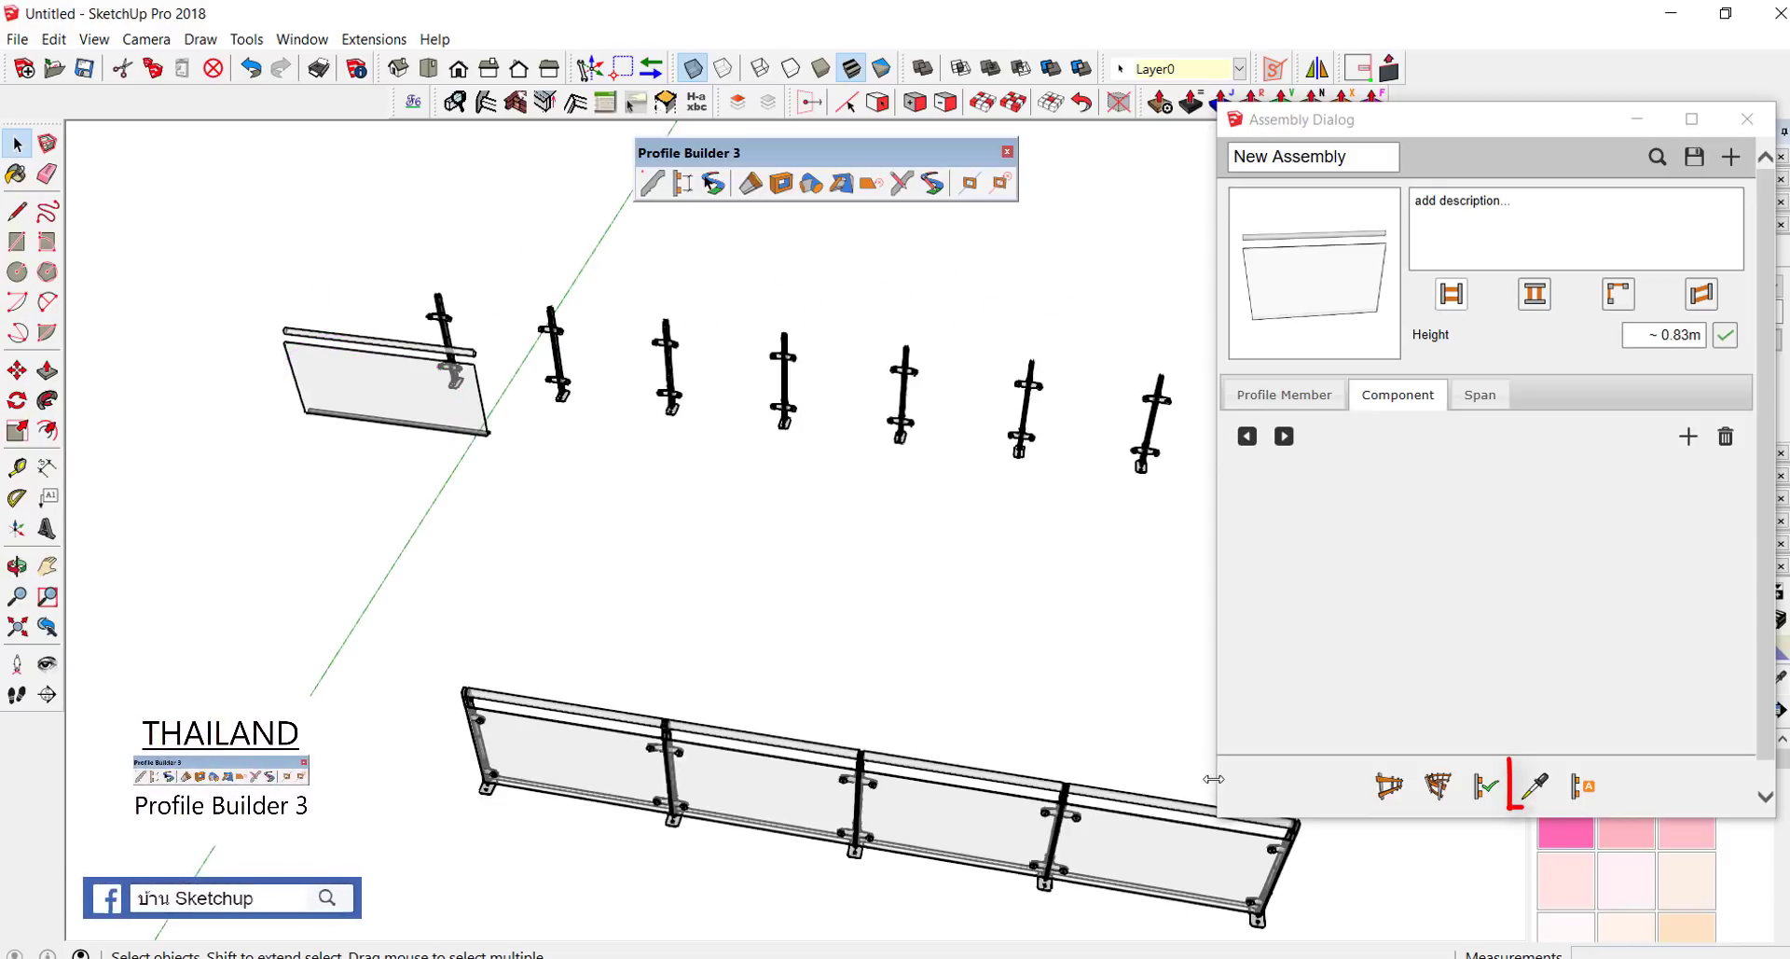
left_click_drag(1509, 758, 1556, 807, "ctrl")
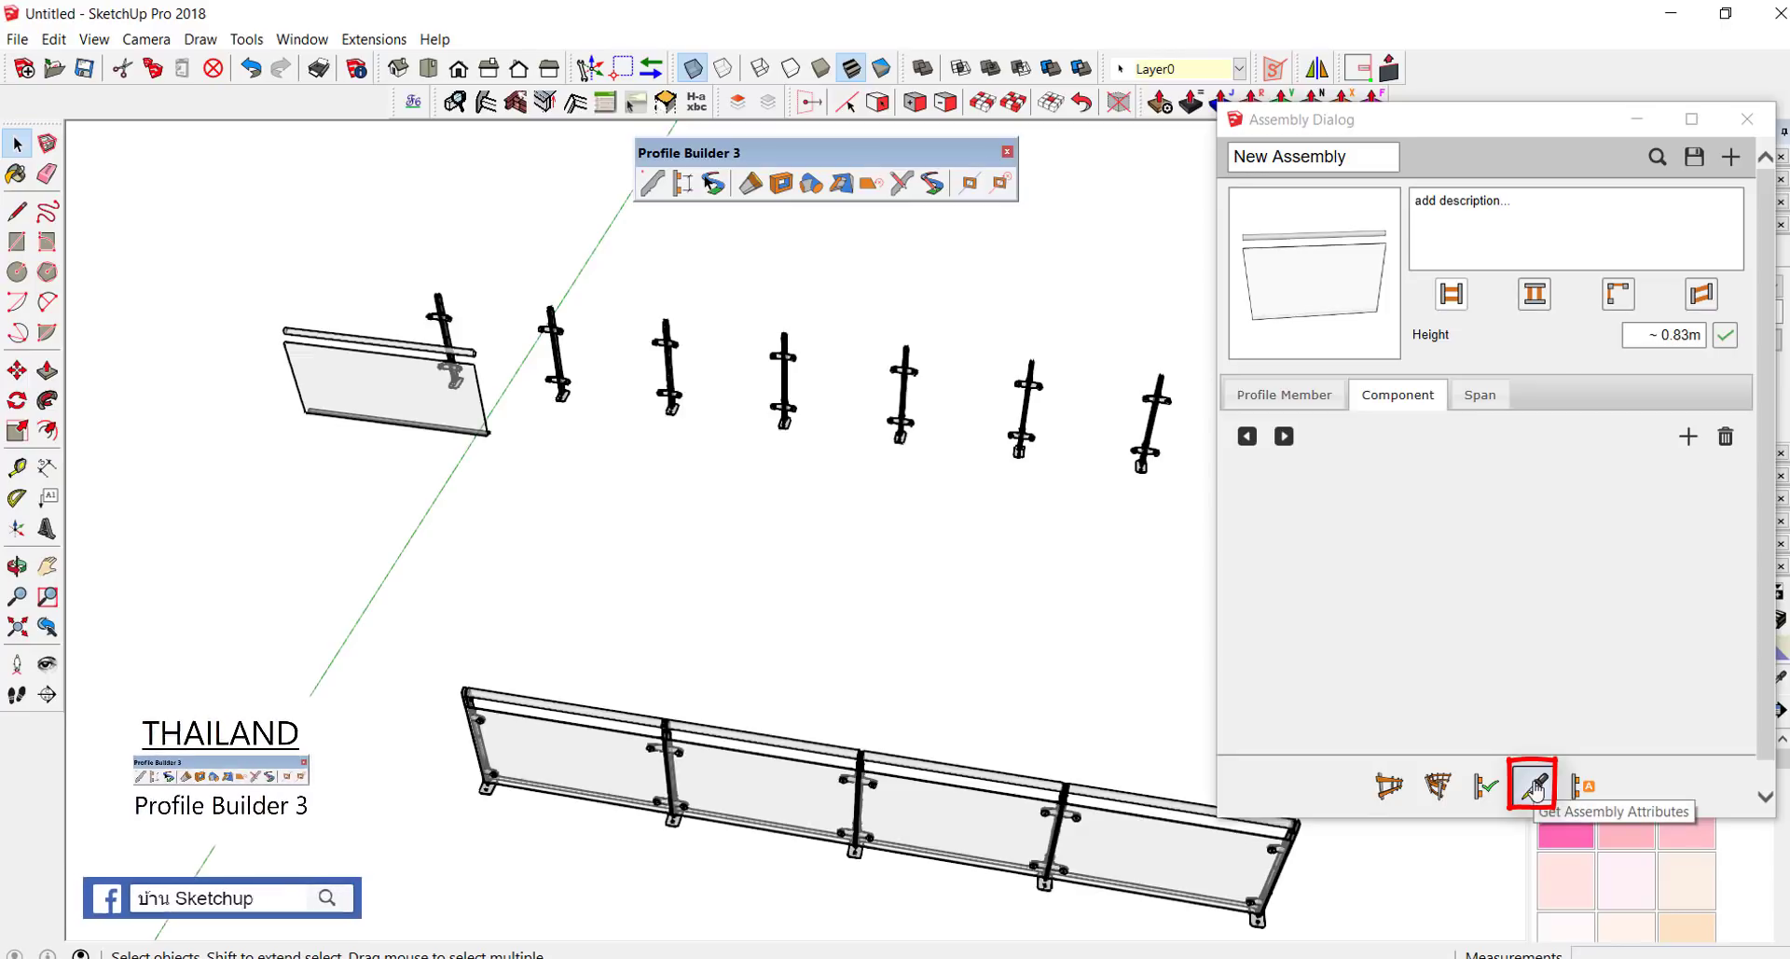
key("Escape")
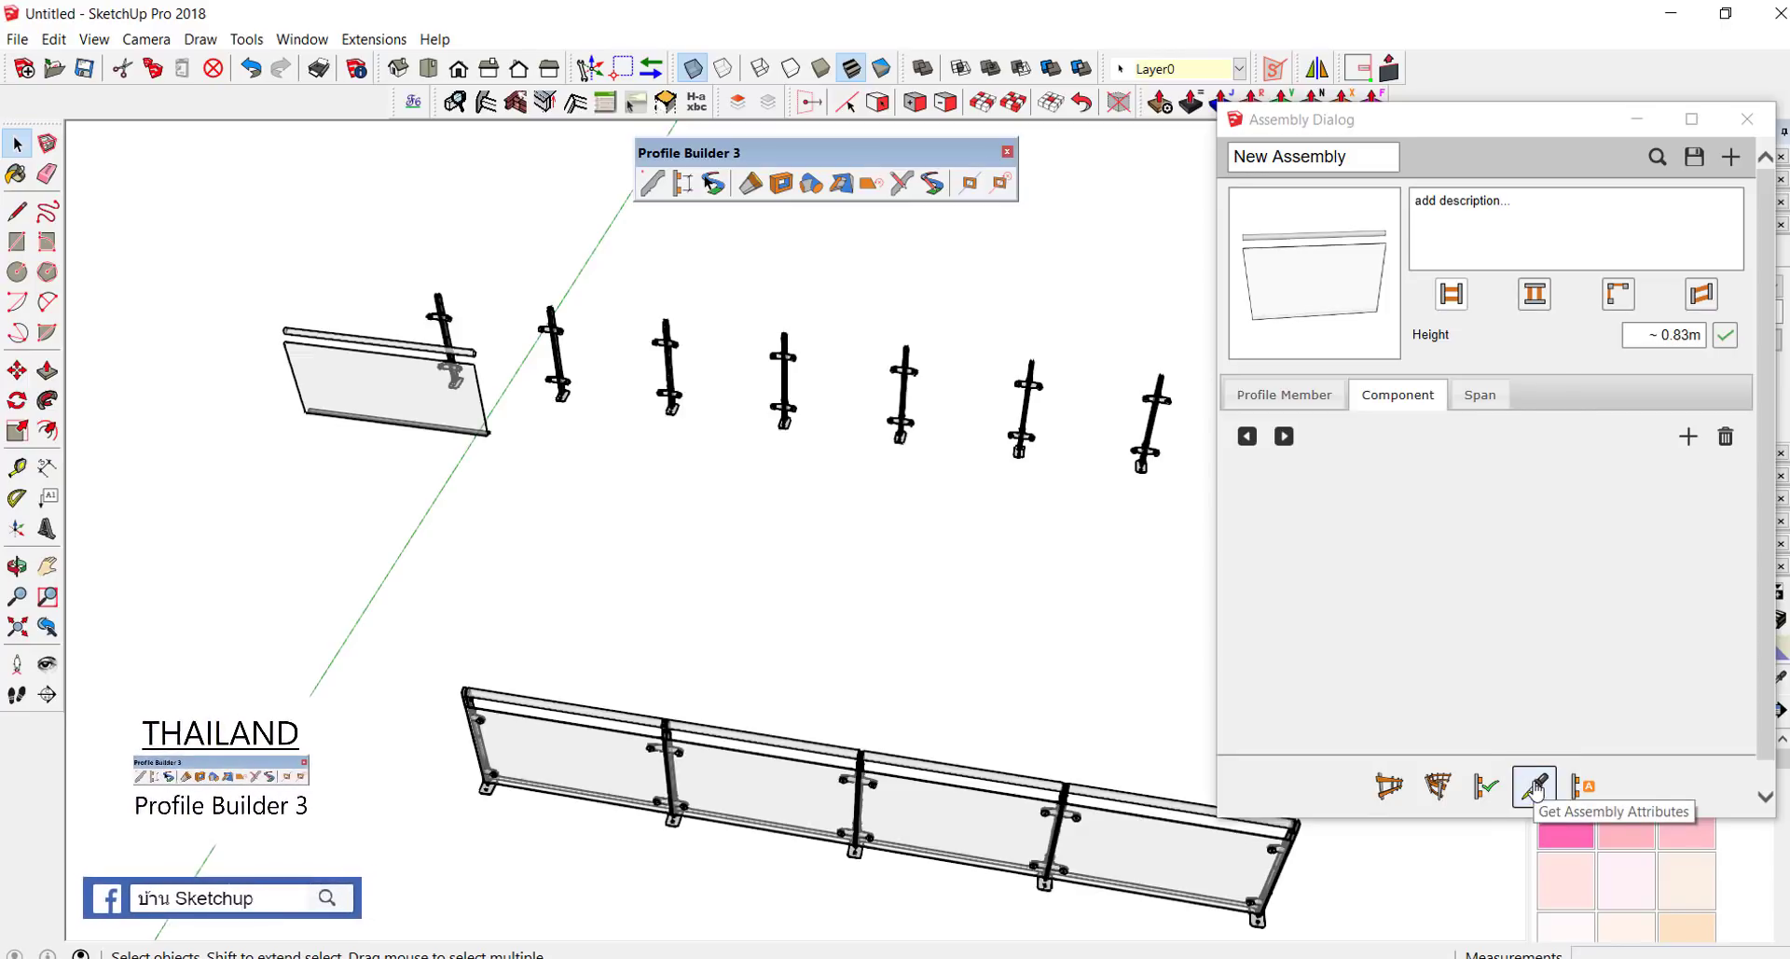
left_click(1537, 789)
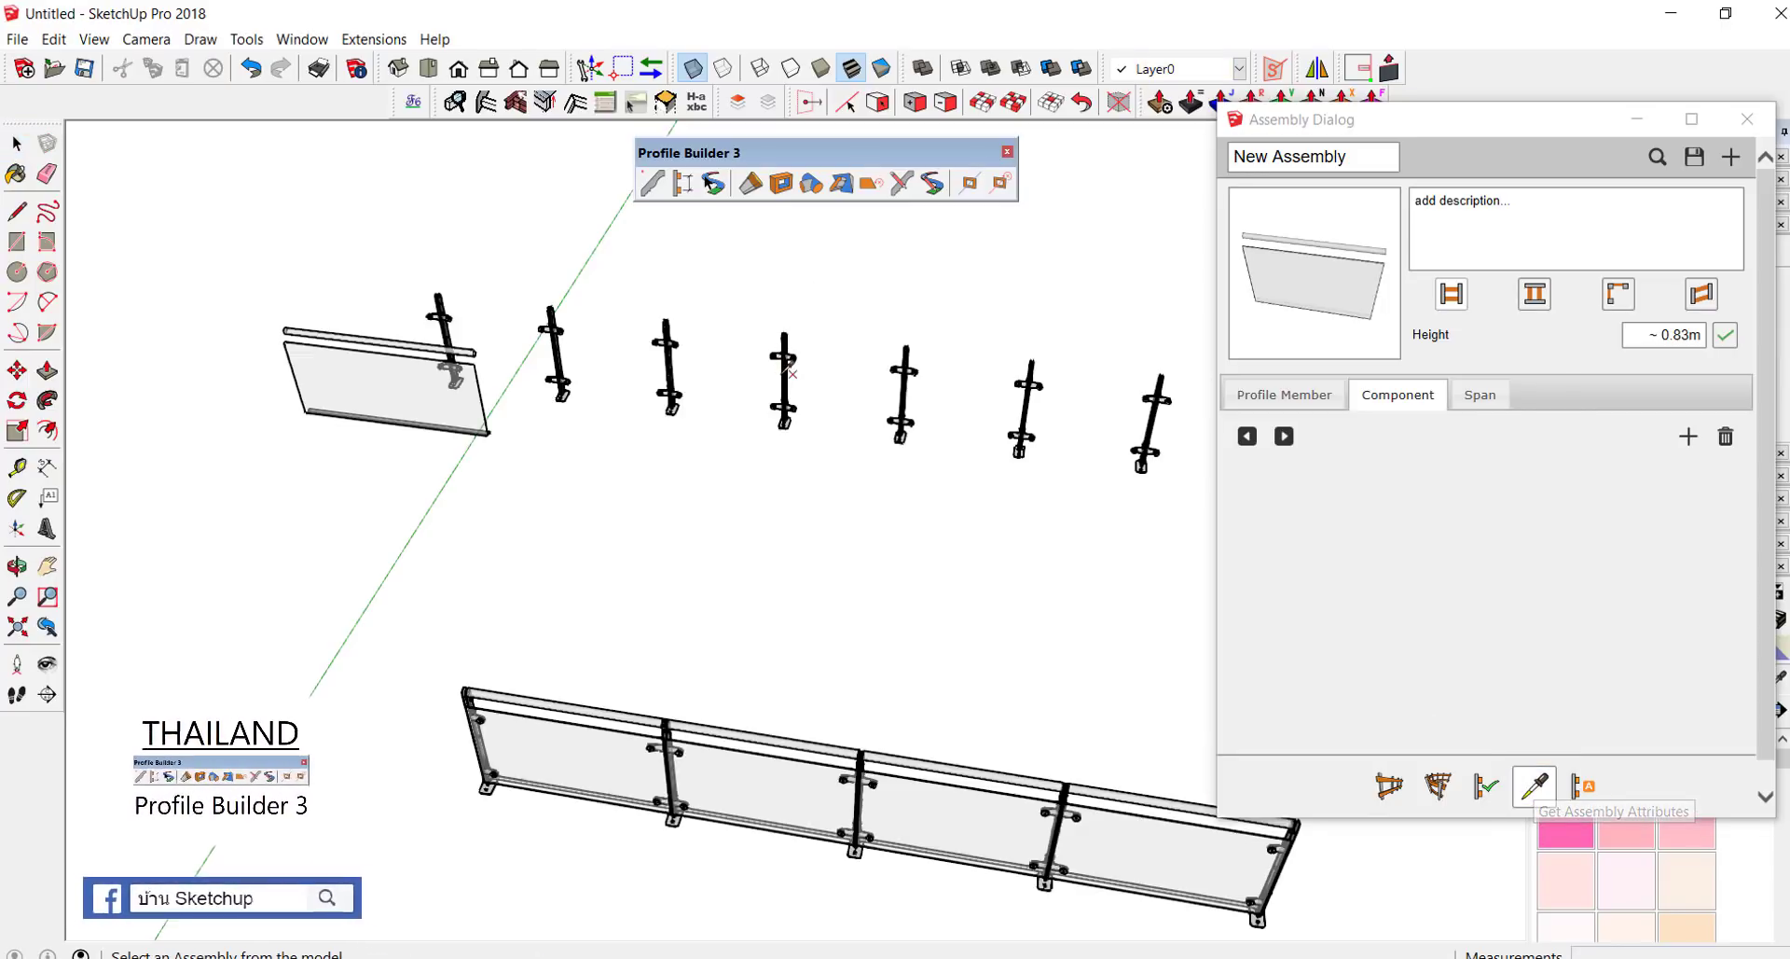
left_click(791, 395)
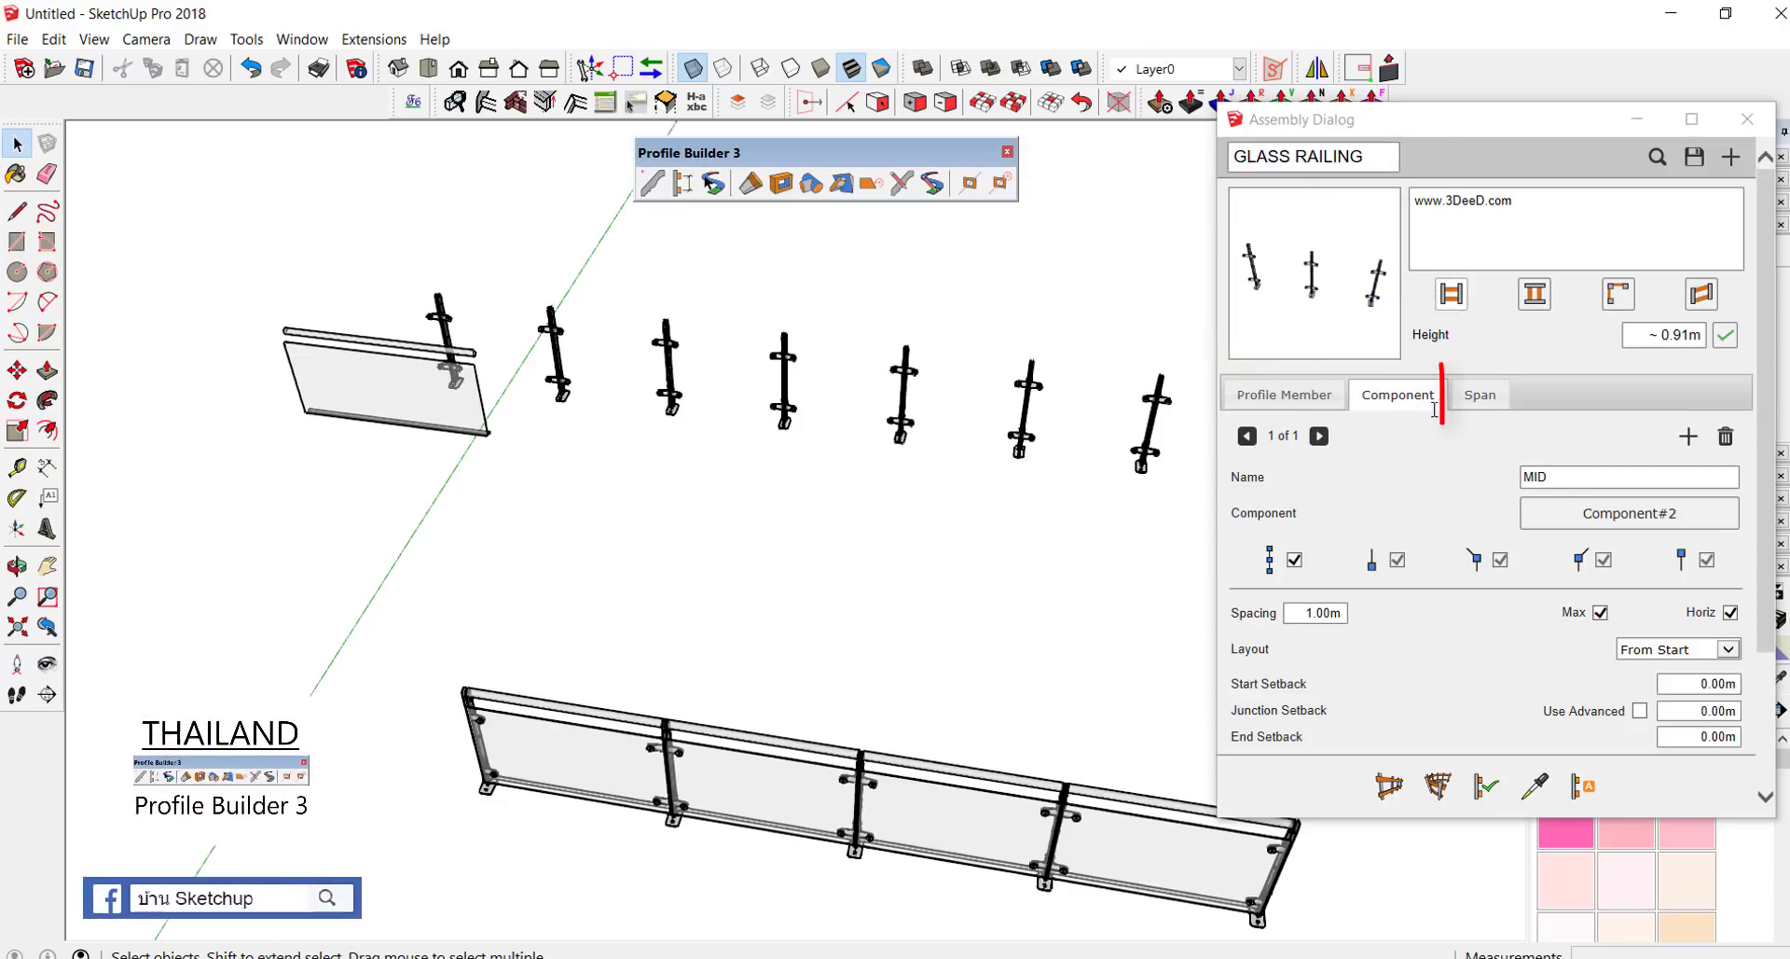
Step: Add Span#1 on the Span tab and set its type to Sub-Assembly
left_click(1492, 399)
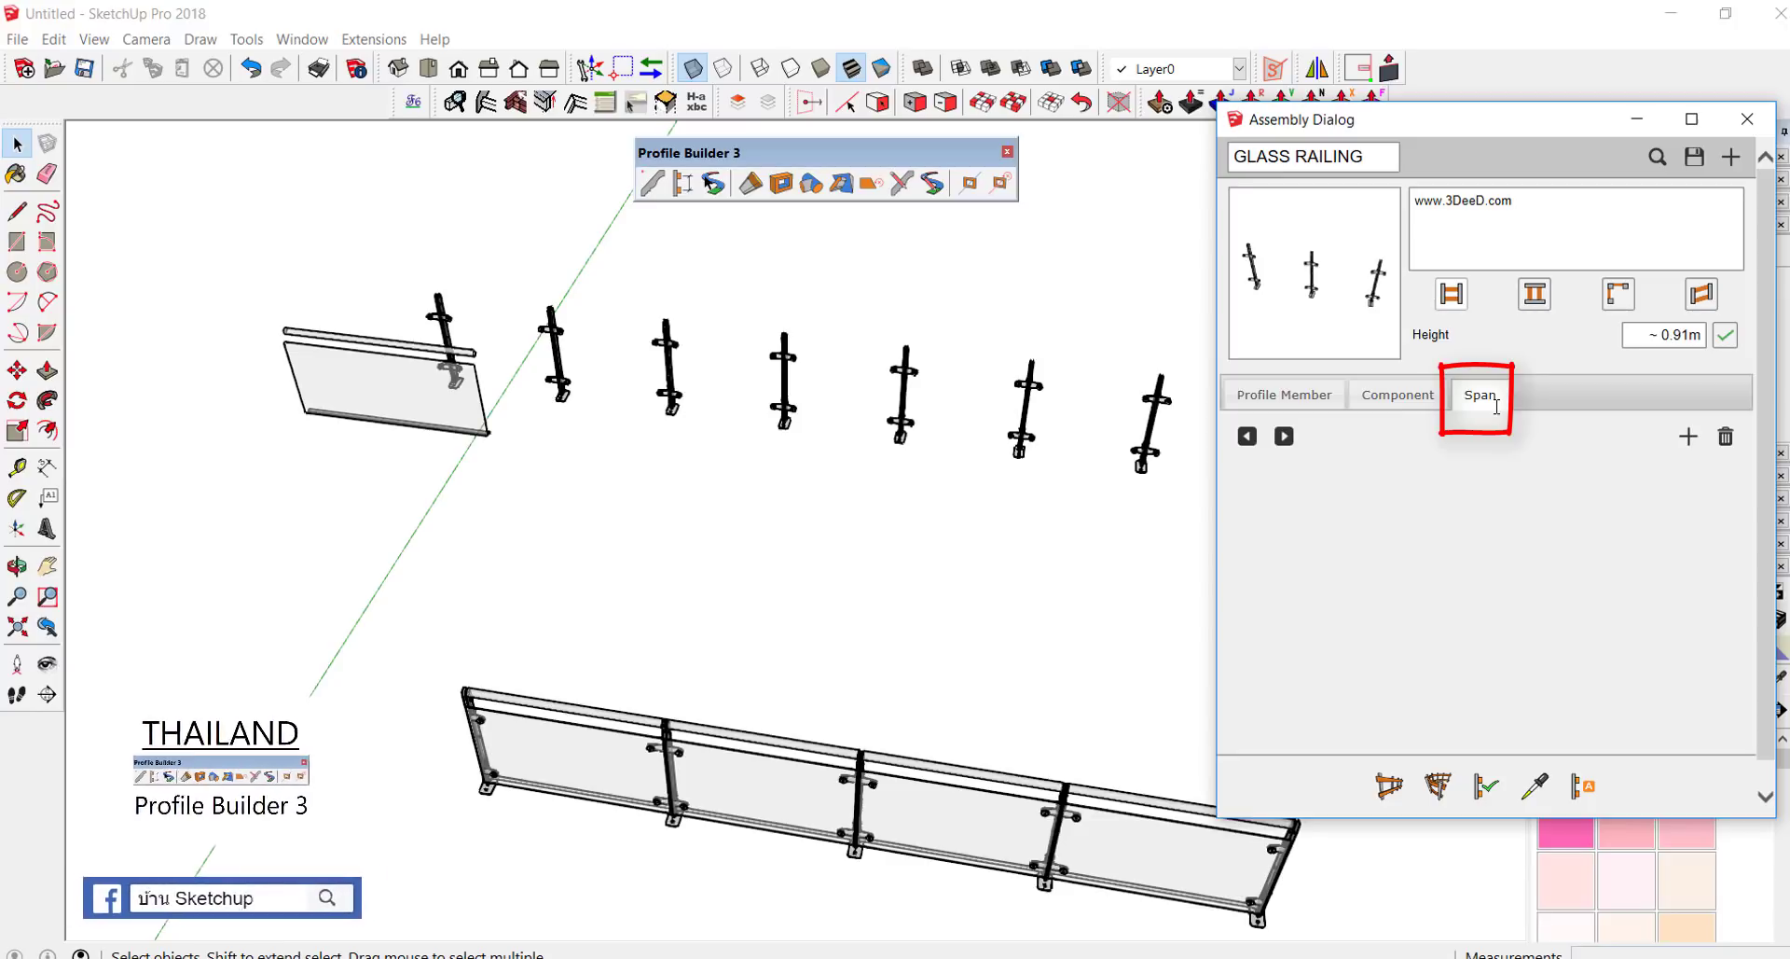
mouse_move(1716, 421)
left_mouse_down()
mouse_move(1665, 449)
mouse_move(687, 483)
mouse_move(373, 364)
left_mouse_up()
key("e")
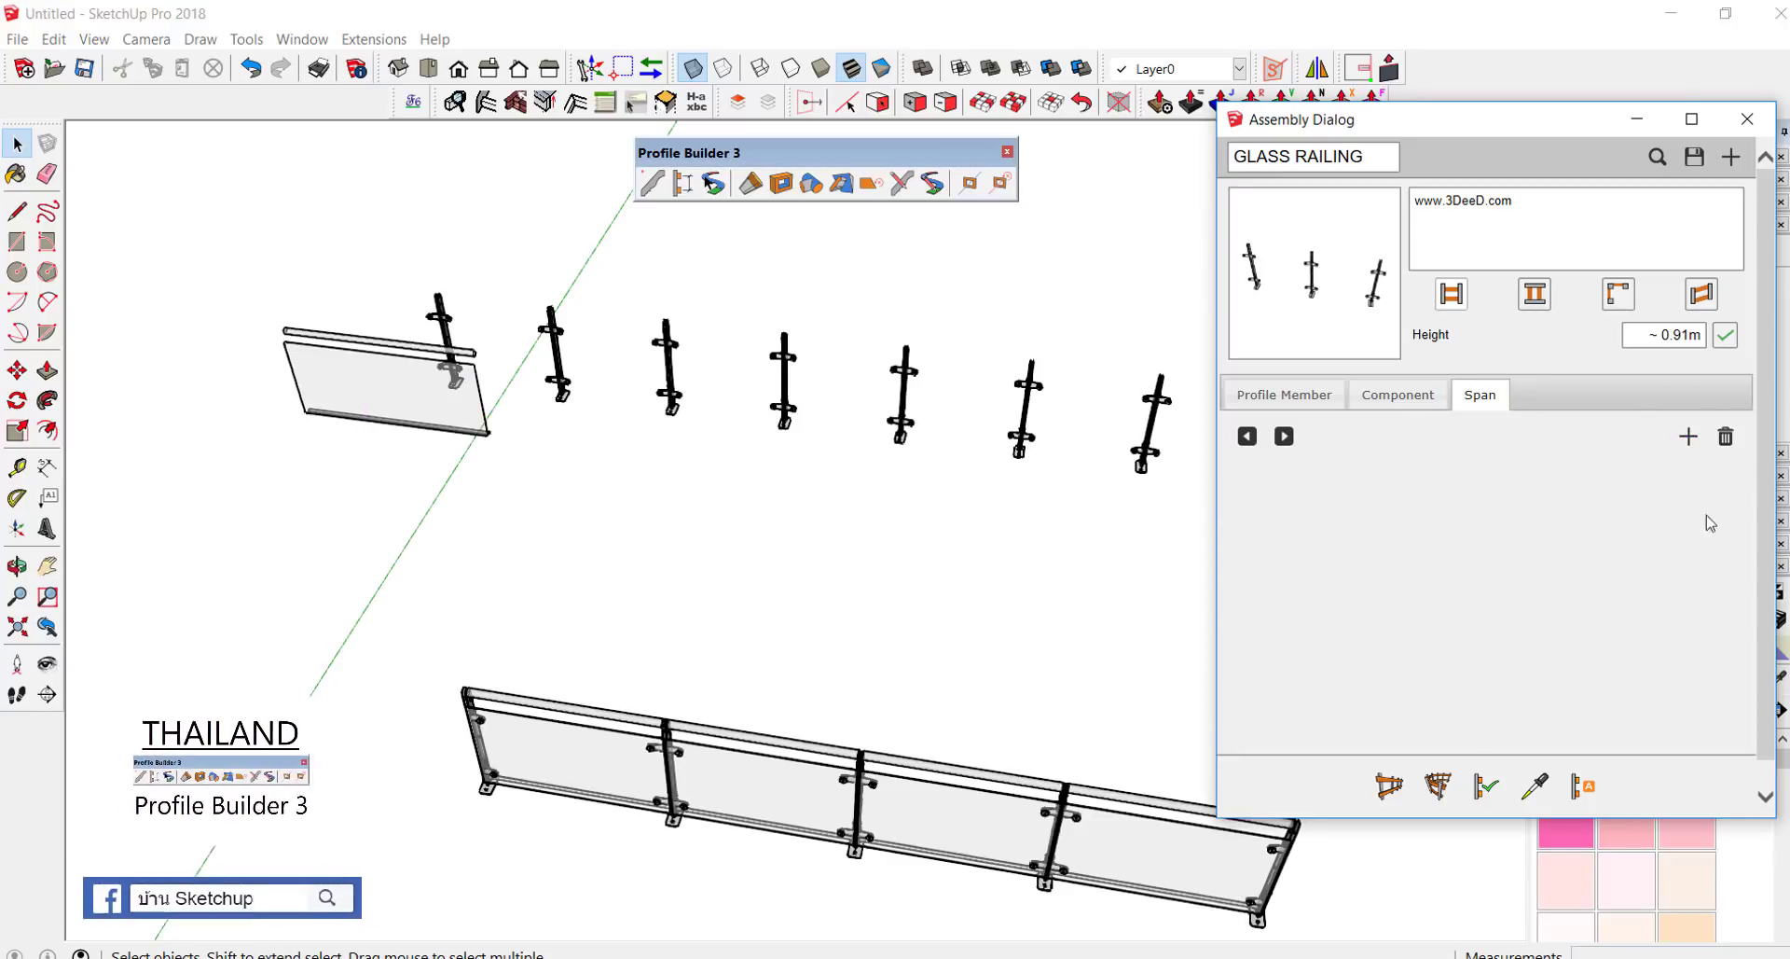
mouse_move(1650, 408)
left_mouse_down()
mouse_move(1720, 476)
mouse_move(1651, 408)
left_mouse_up()
left_click(1676, 442)
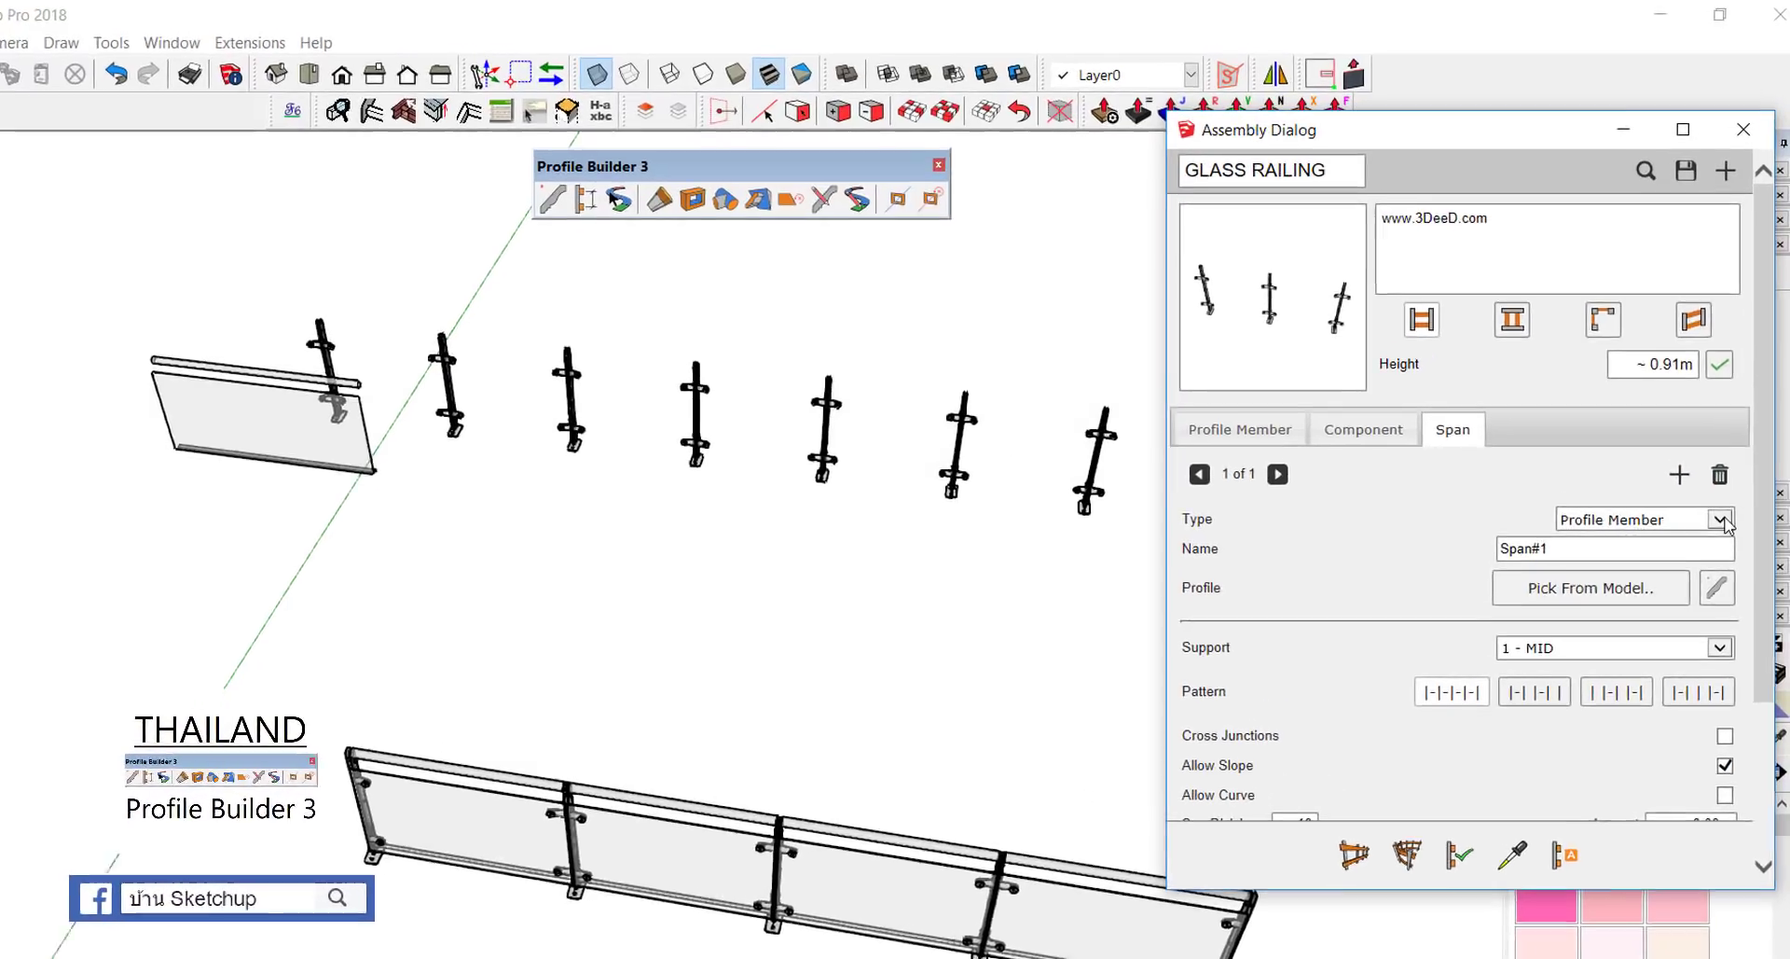
left_click(1724, 477)
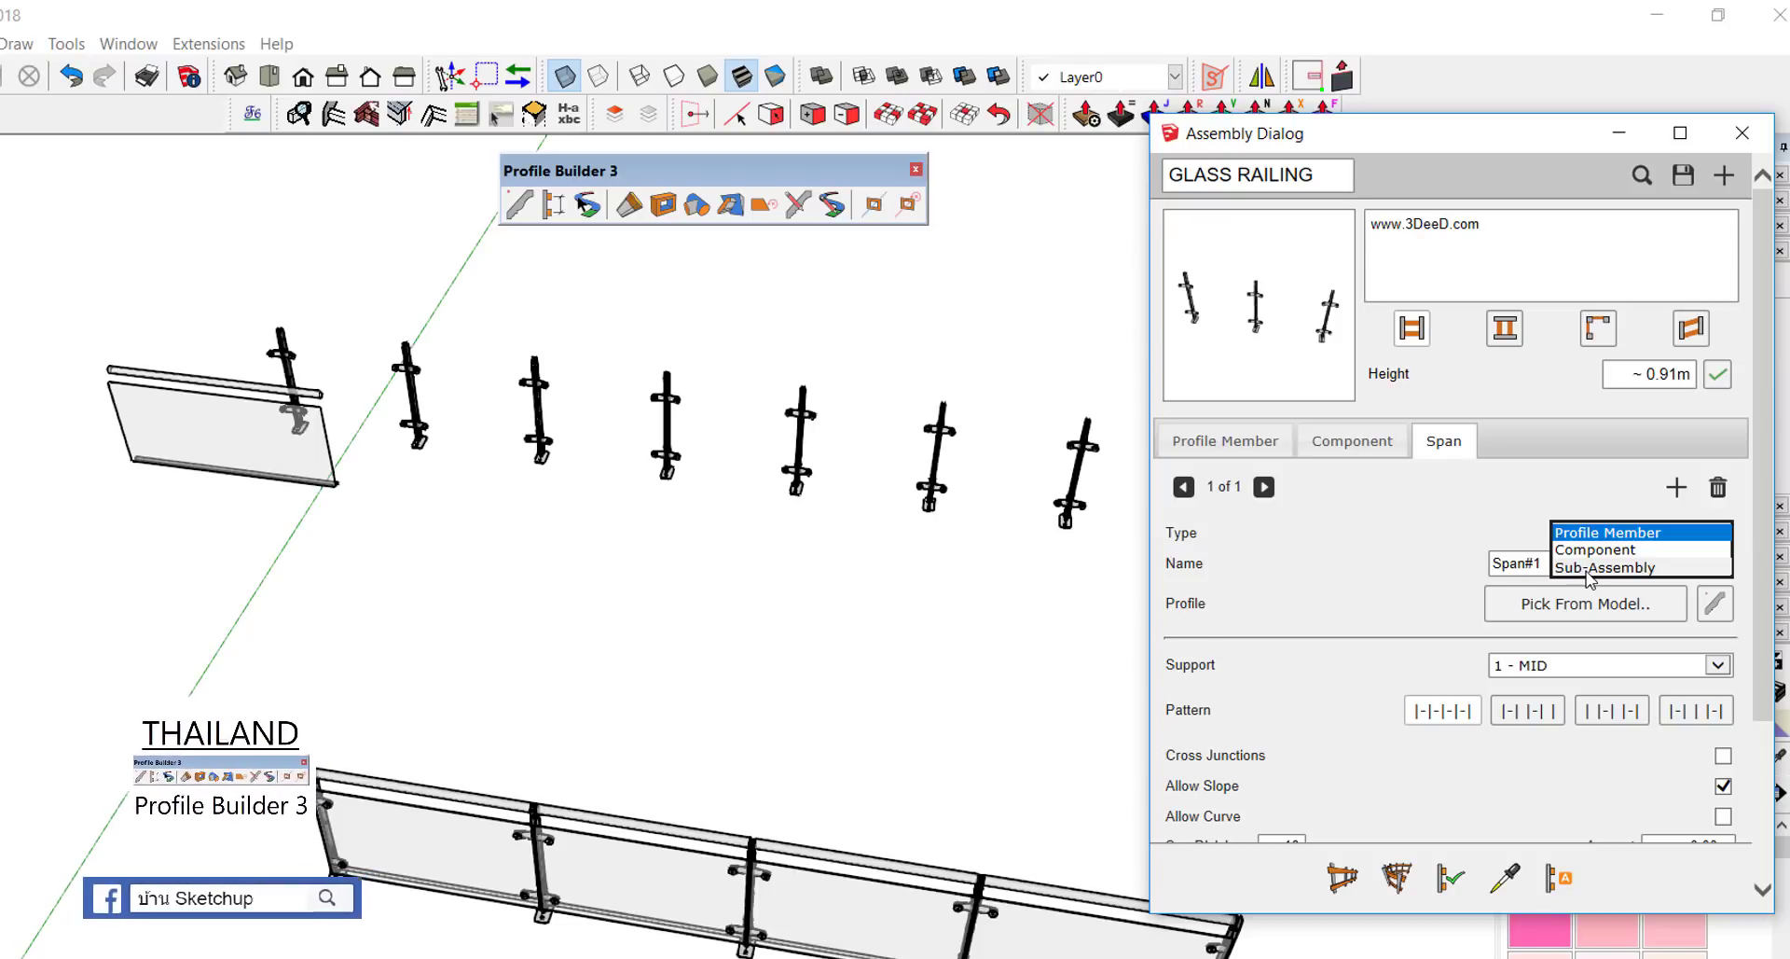
left_click(1591, 567)
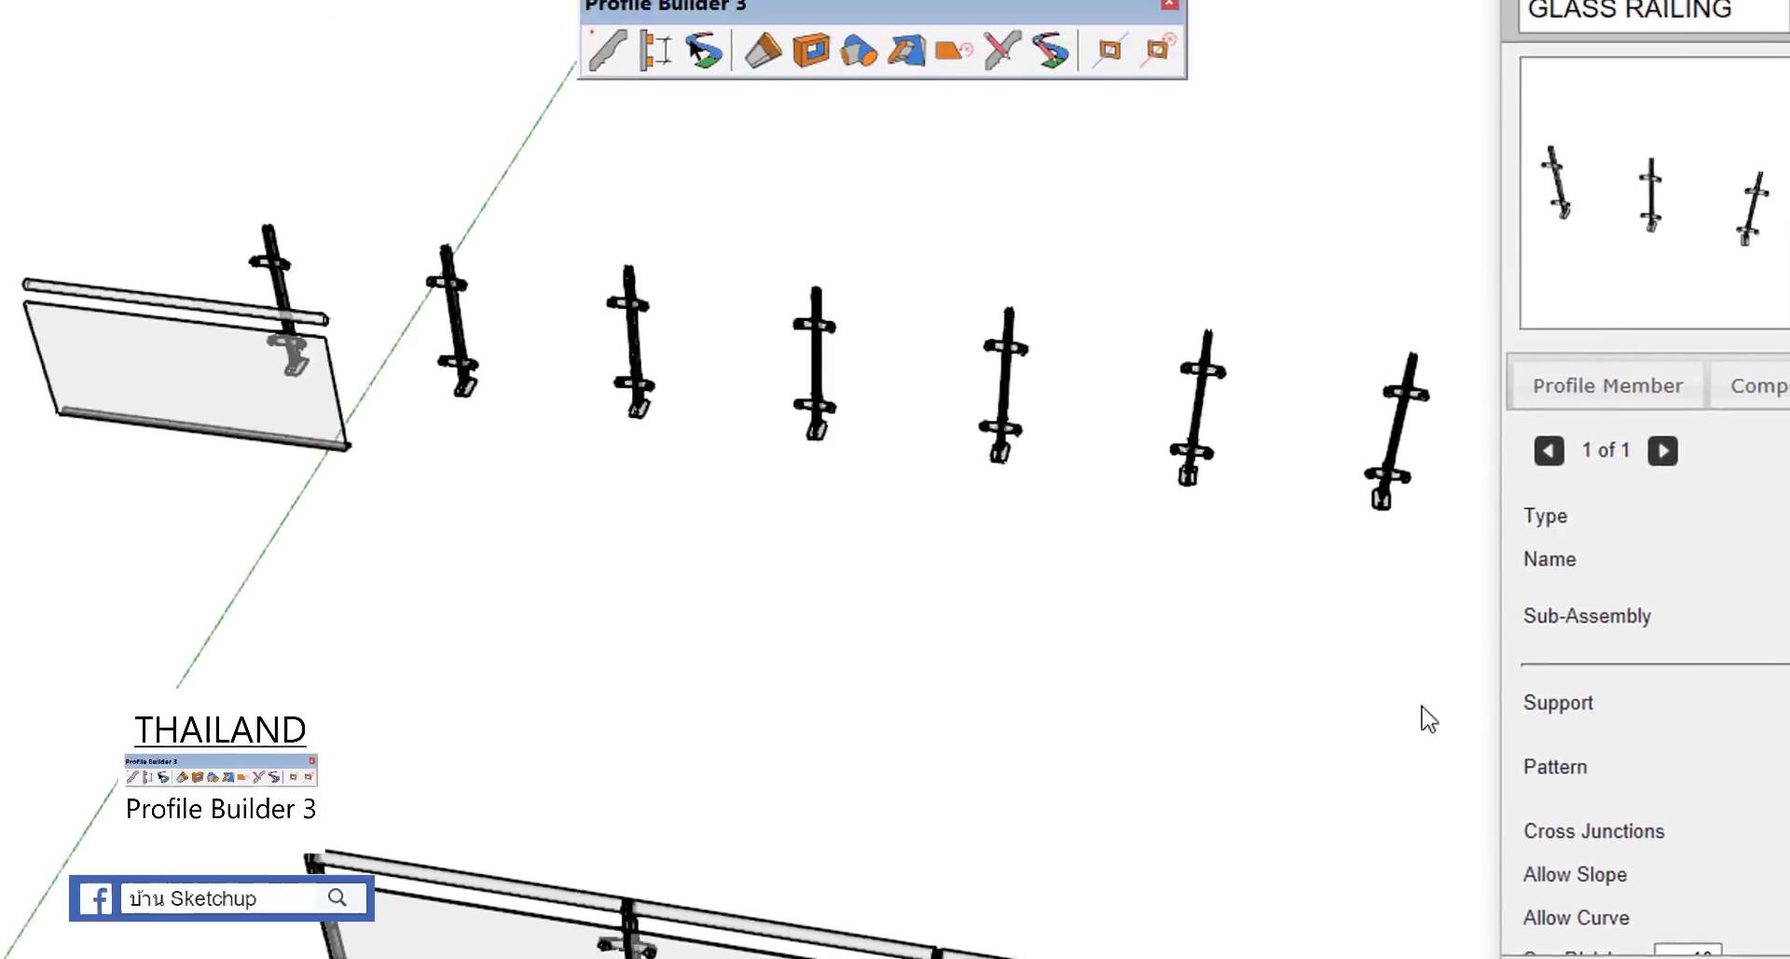
Step: Pick the glass panel as Span#1's sub-assembly and erase the sample panel
left_click(1505, 466)
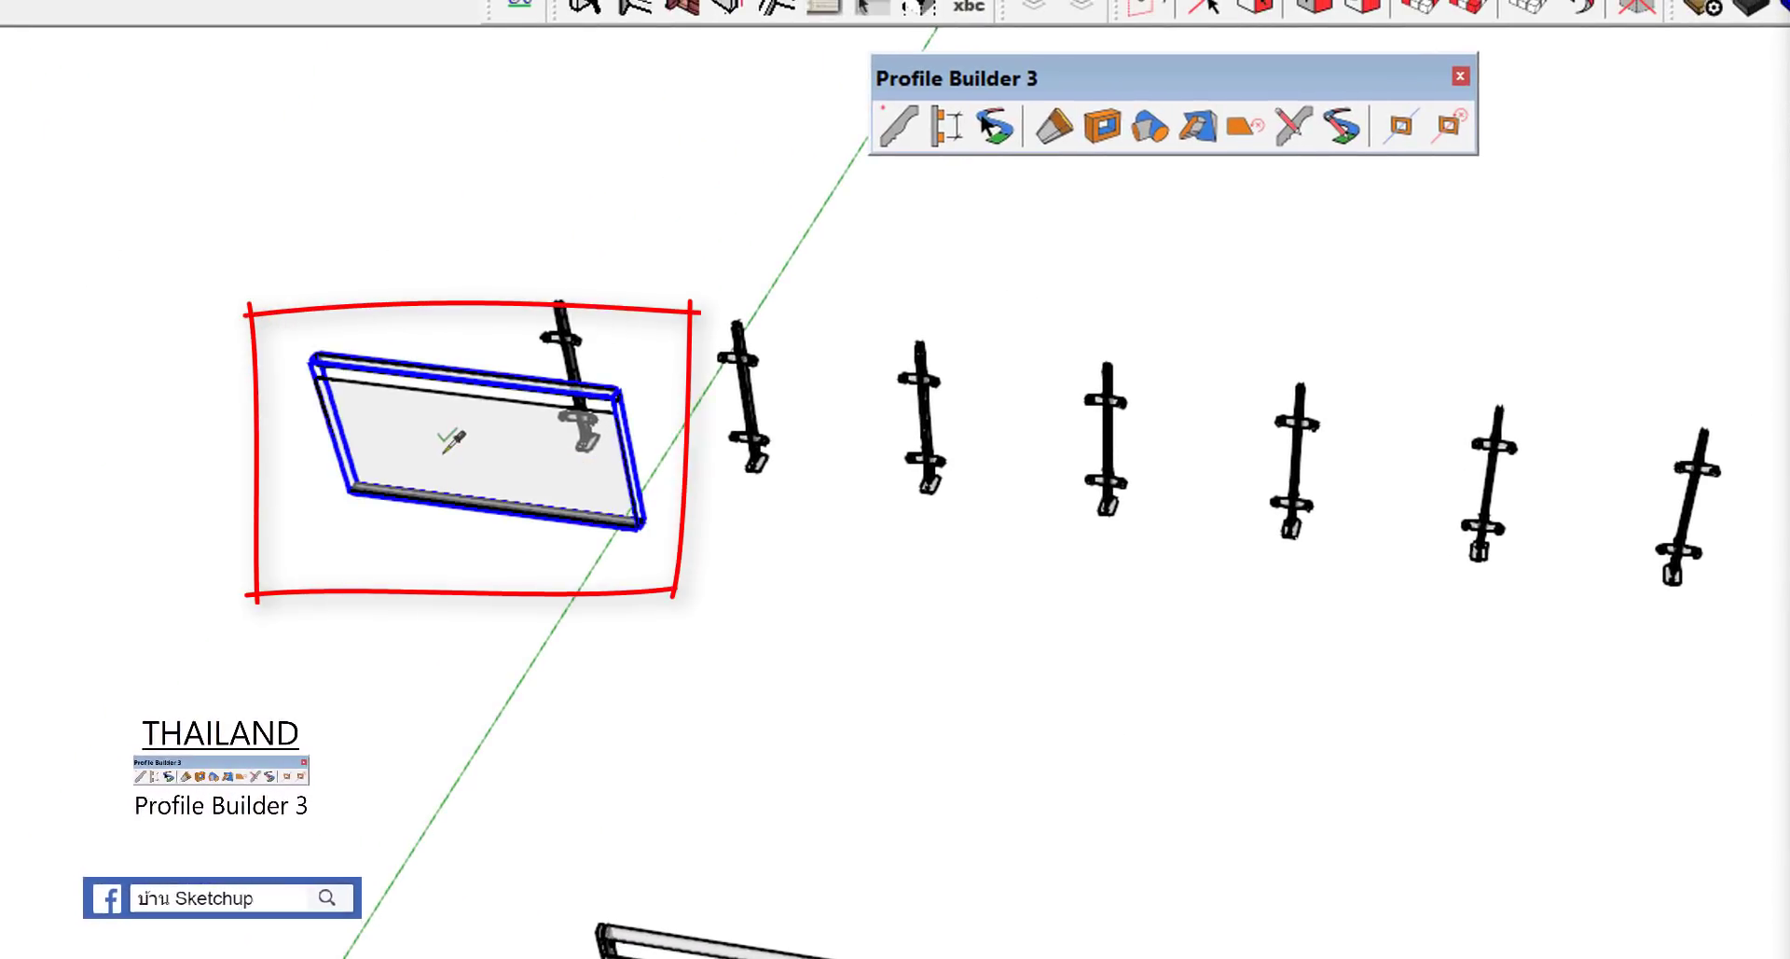
left_click(452, 440)
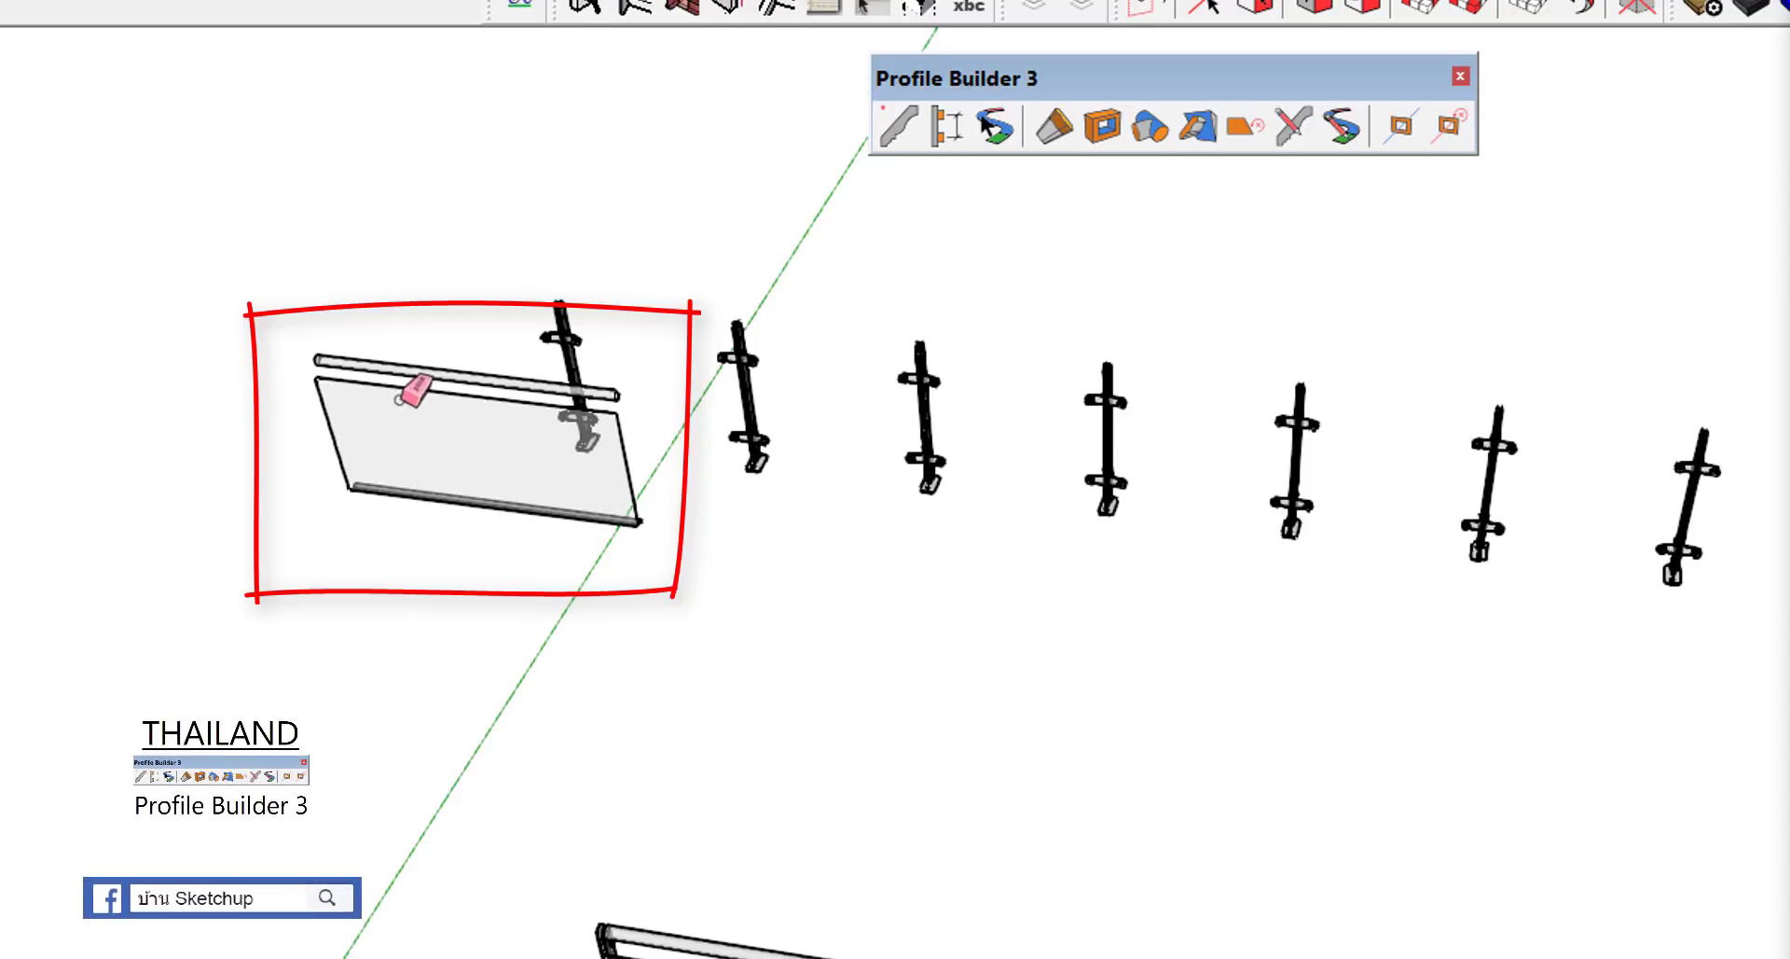
left_click(384, 351)
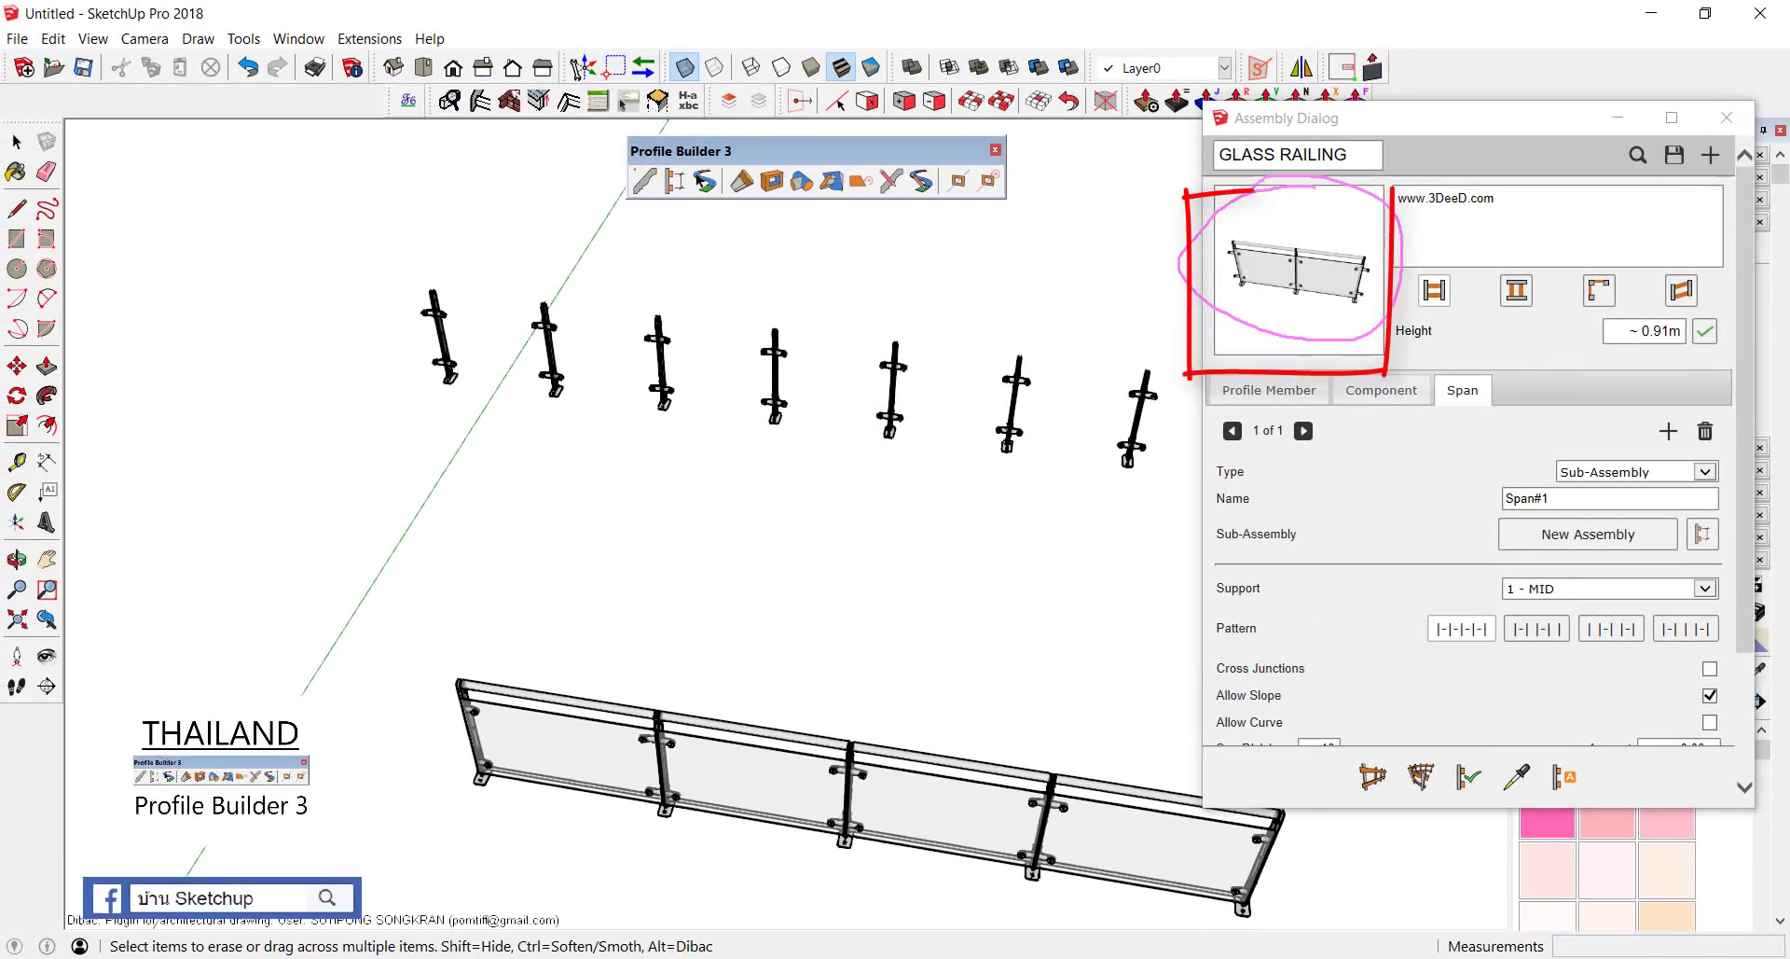
Step: Select the whole row of railing posts
key("space")
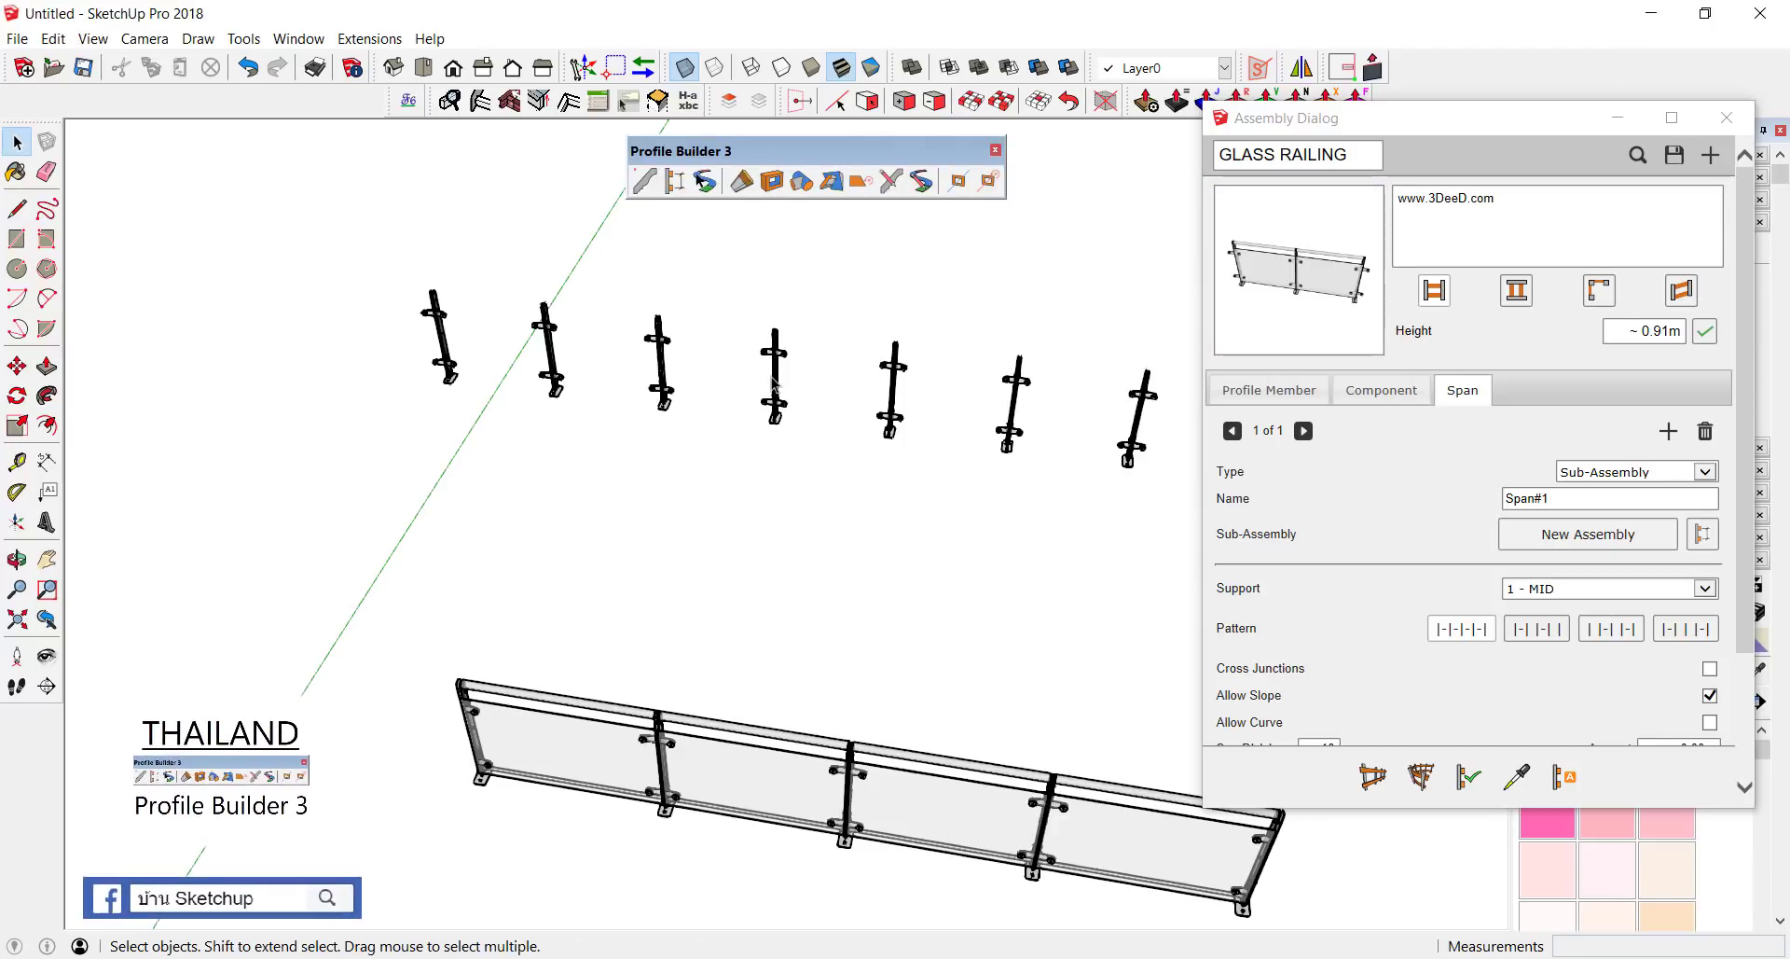
left_click(774, 387)
middle_click_drag(719, 400, 516, 408)
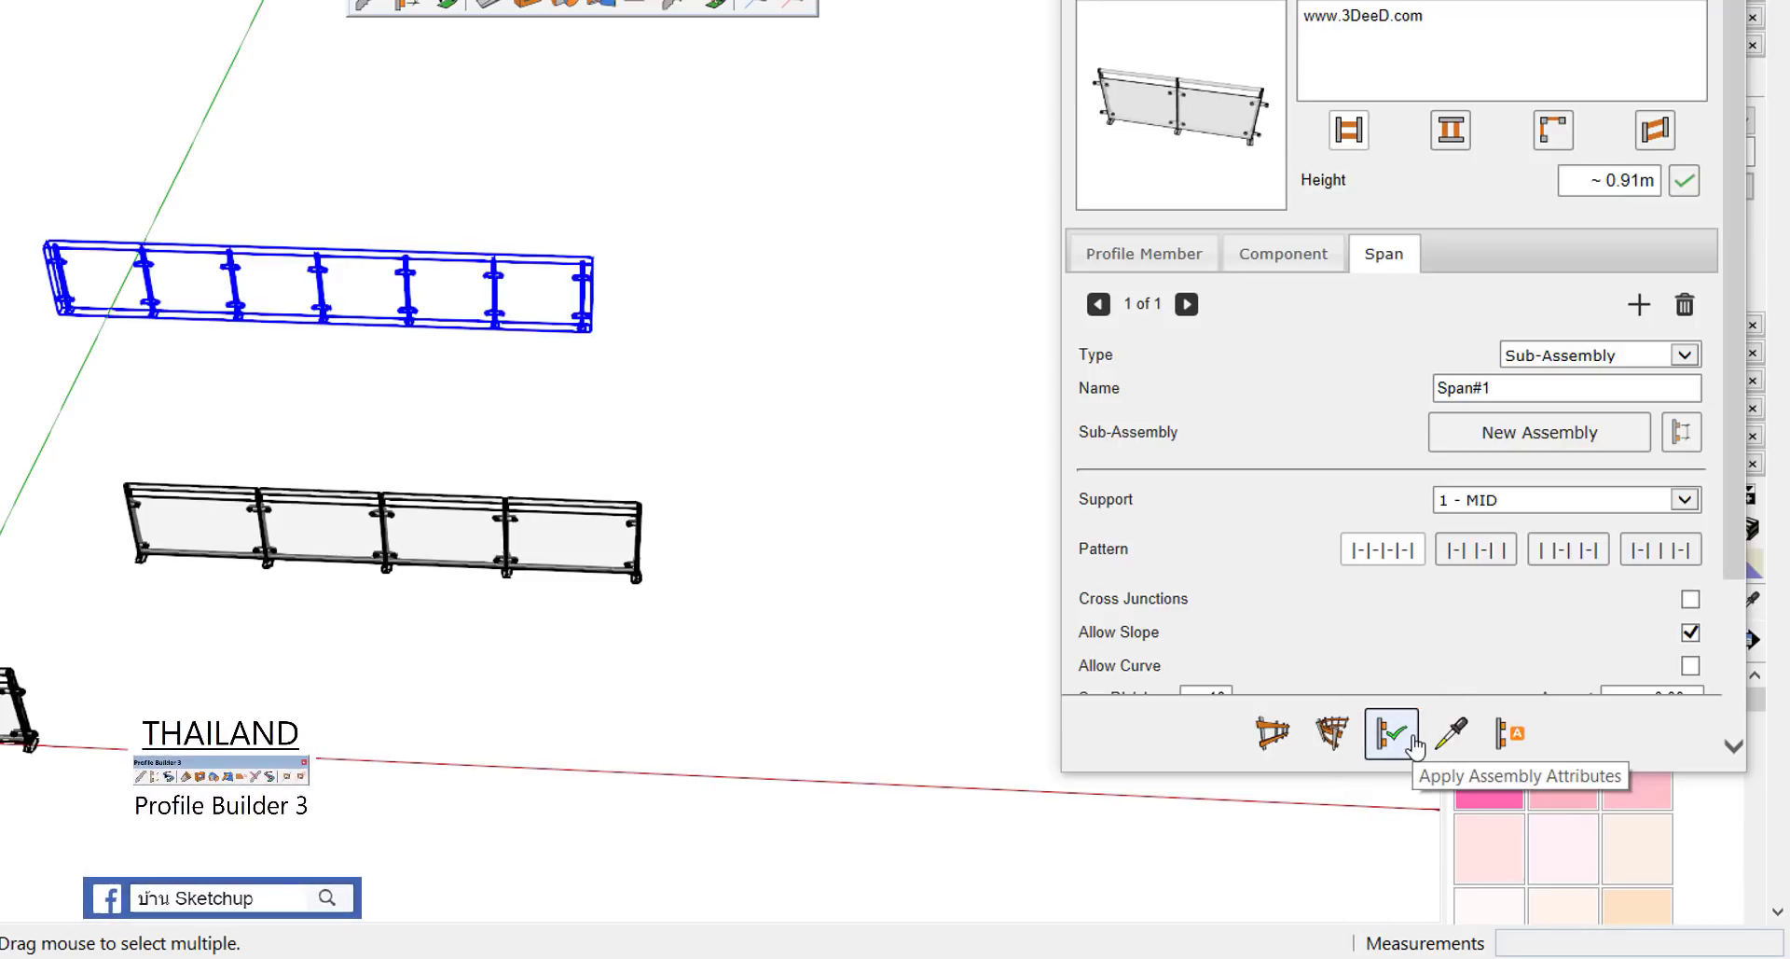
Step: Apply the GLASS RAILING assembly to the selected posts and inspect the resulting panels and rails
left_click(1416, 743)
scroll(436, 427, "up", 5)
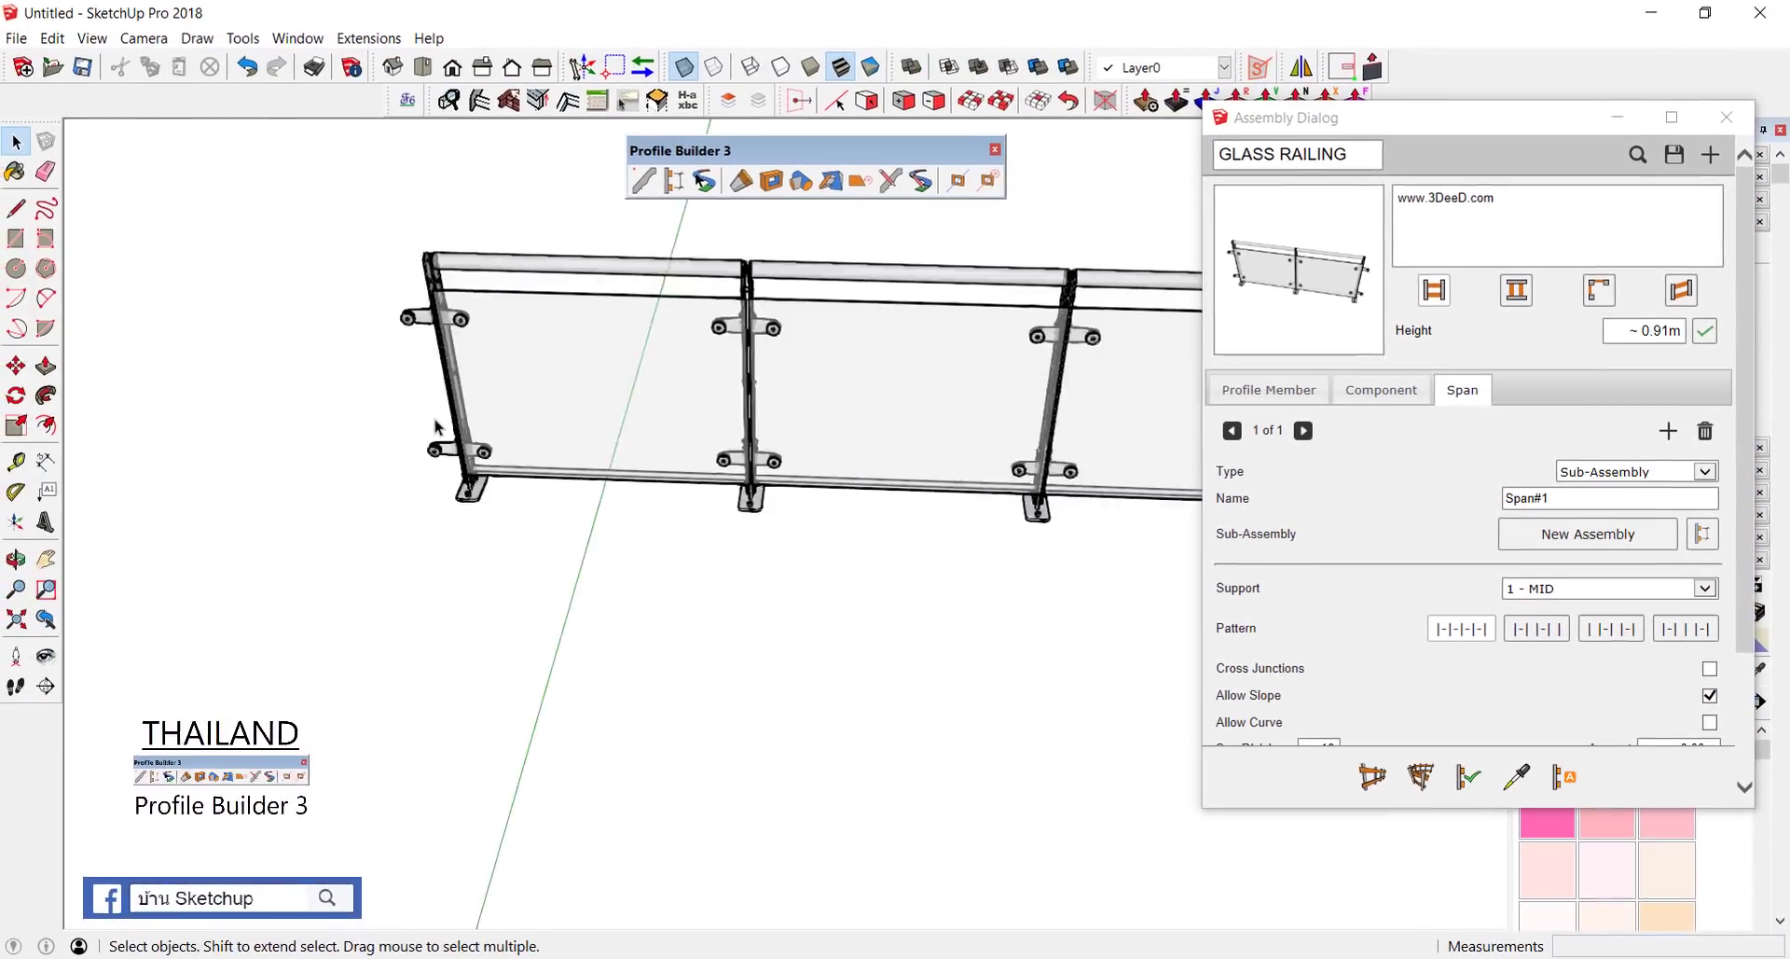
scroll(436, 427, "up", 3)
scroll(448, 419, "down", 2)
scroll(515, 392, "down", 1)
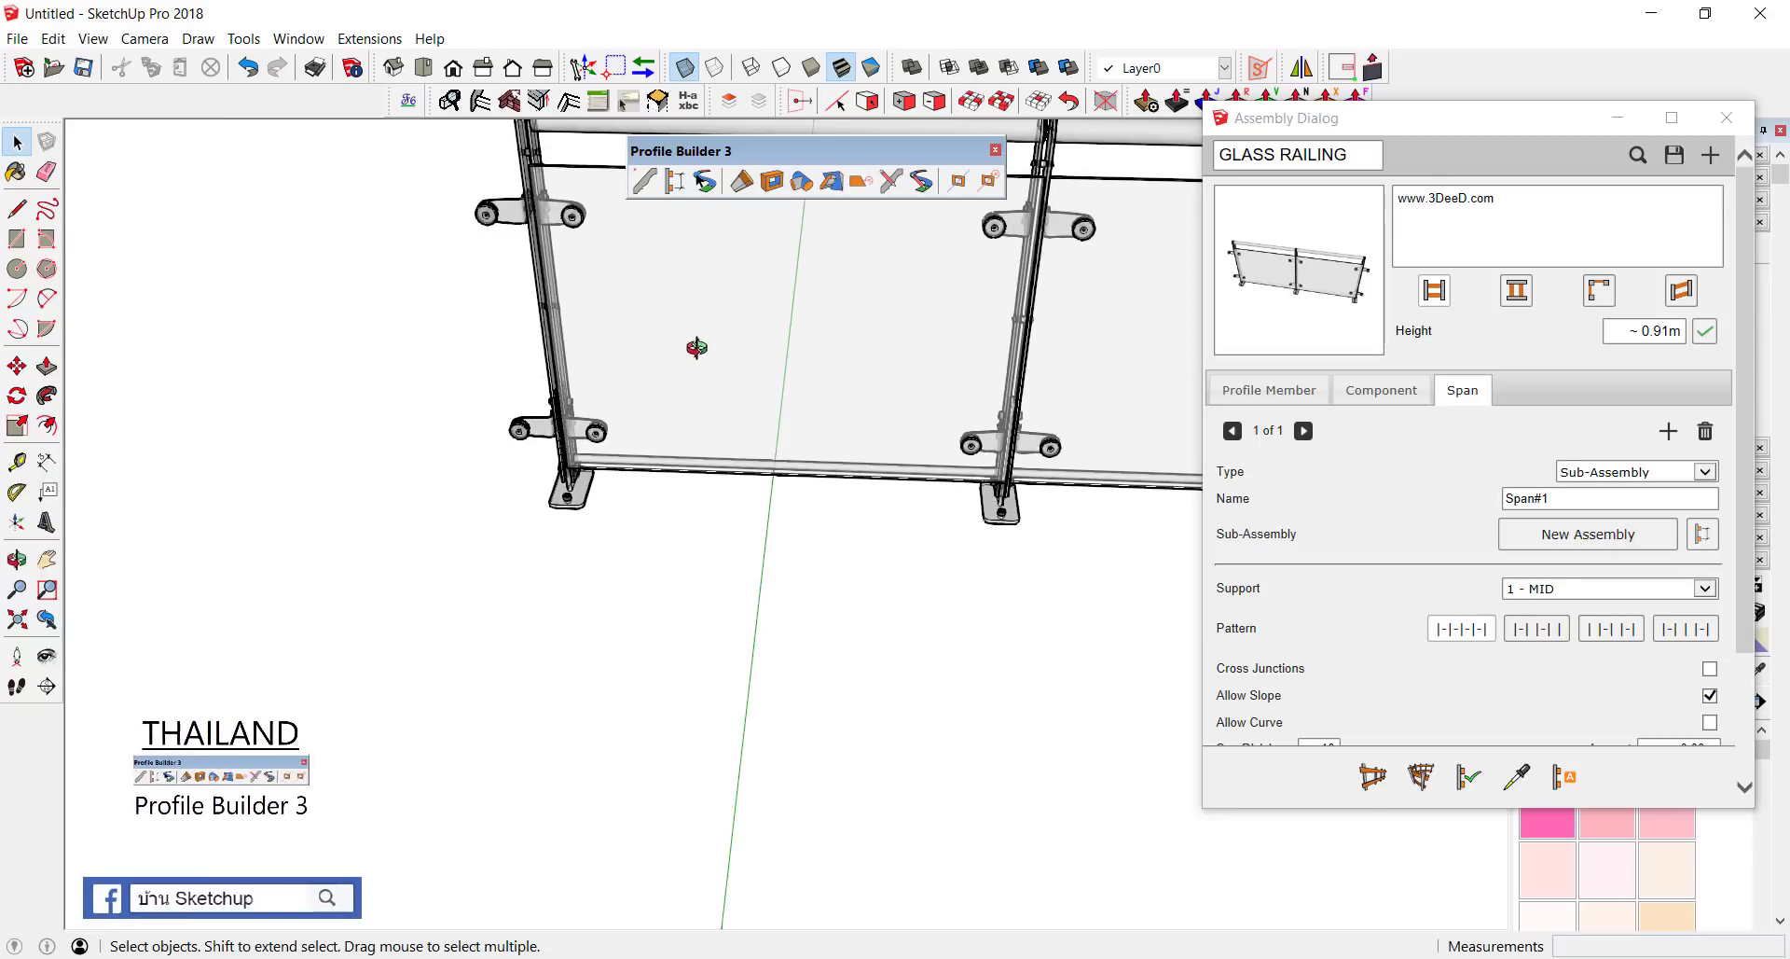
mouse_move(697, 347)
middle_mouse_down()
mouse_move(723, 444)
mouse_move(713, 425)
middle_mouse_up()
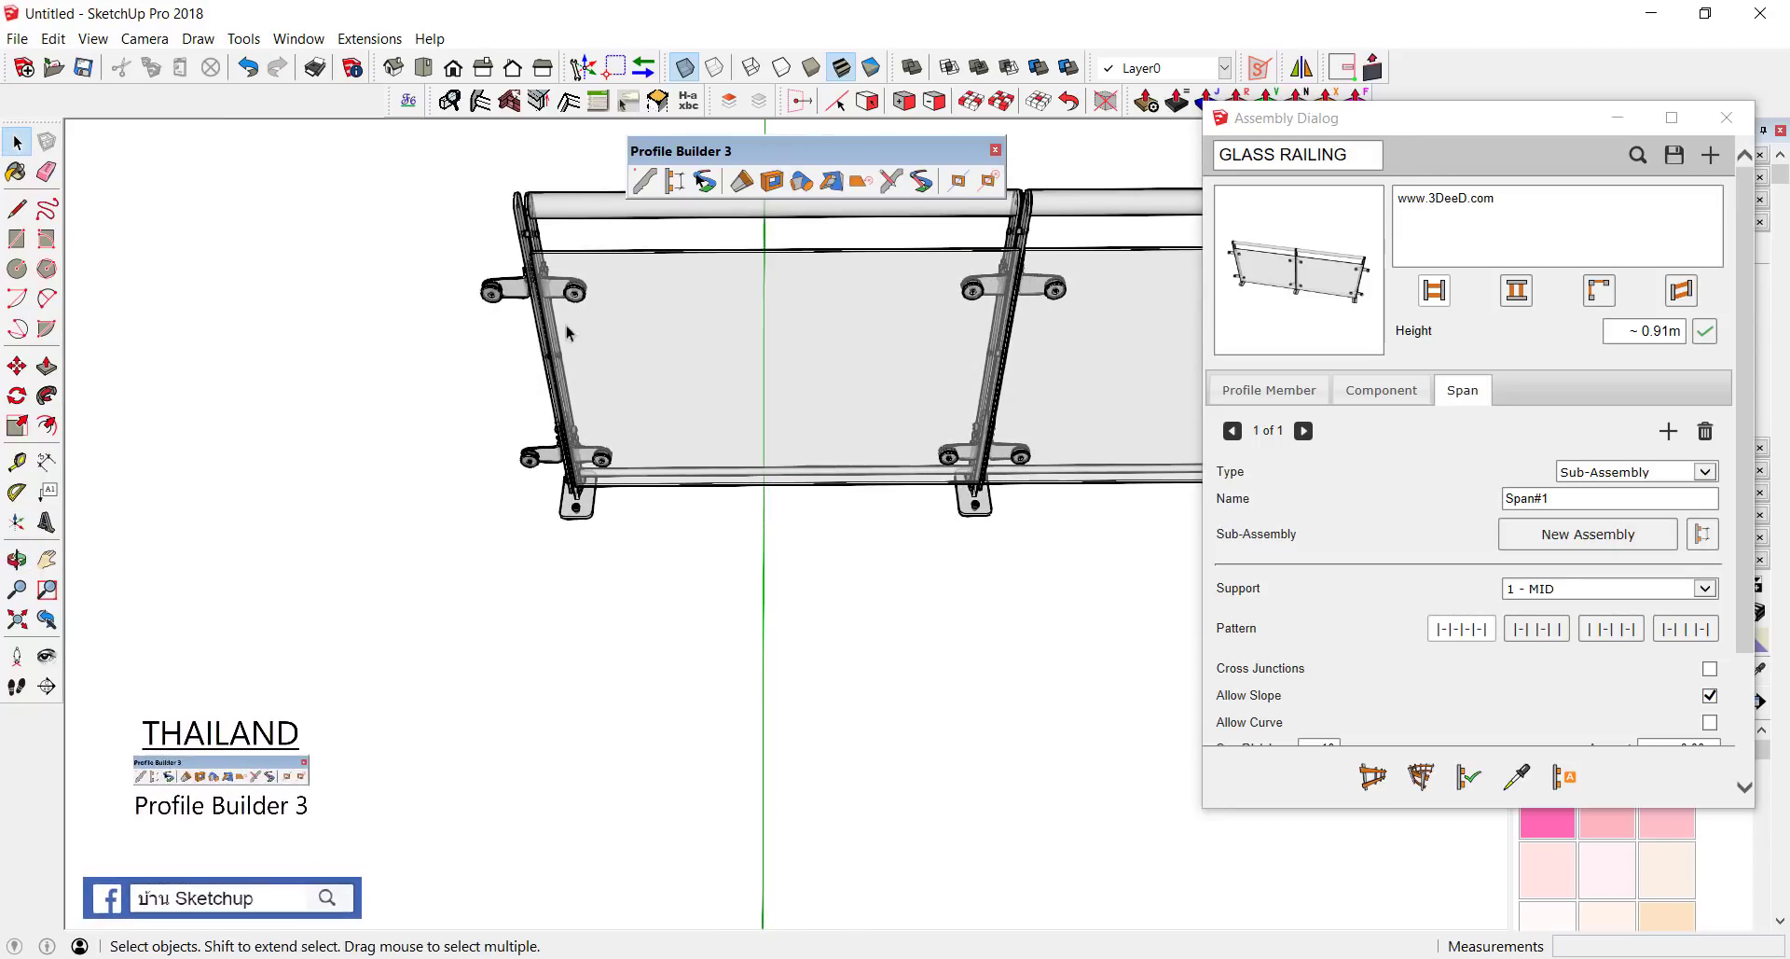
mouse_move(606, 316)
middle_mouse_down()
mouse_move(703, 443)
mouse_move(670, 444)
mouse_move(755, 506)
mouse_move(701, 477)
mouse_move(699, 510)
mouse_move(834, 534)
mouse_move(405, 581)
mouse_move(739, 588)
mouse_move(691, 559)
mouse_move(709, 551)
middle_mouse_up()
scroll(656, 415, "up", 1)
scroll(653, 429, "up", 1)
scroll(648, 457, "up", 1)
mouse_move(680, 200)
left_mouse_down()
mouse_move(680, 336)
mouse_move(808, 187)
mouse_move(802, 853)
left_mouse_up()
left_click_drag(802, 280, 671, 235)
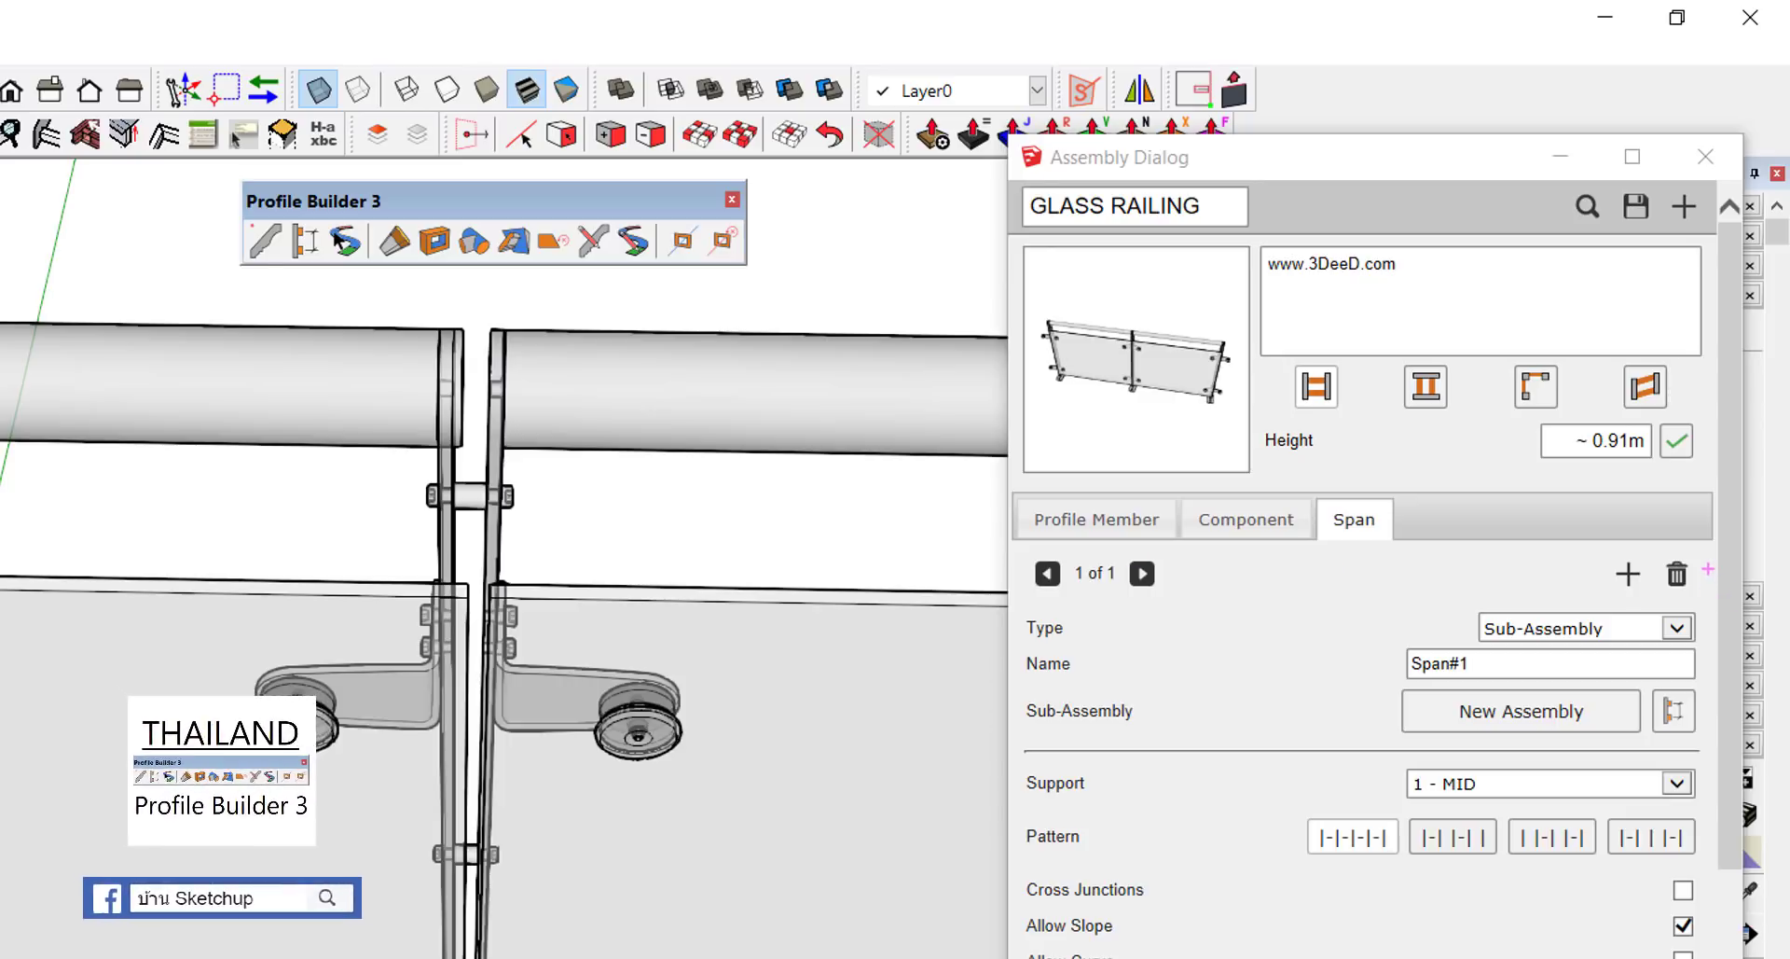
Step: Open the span's New Assembly sub-assembly for editing at ProfileMember#1 (Group#4)
left_click_drag(1714, 556, 1366, 448)
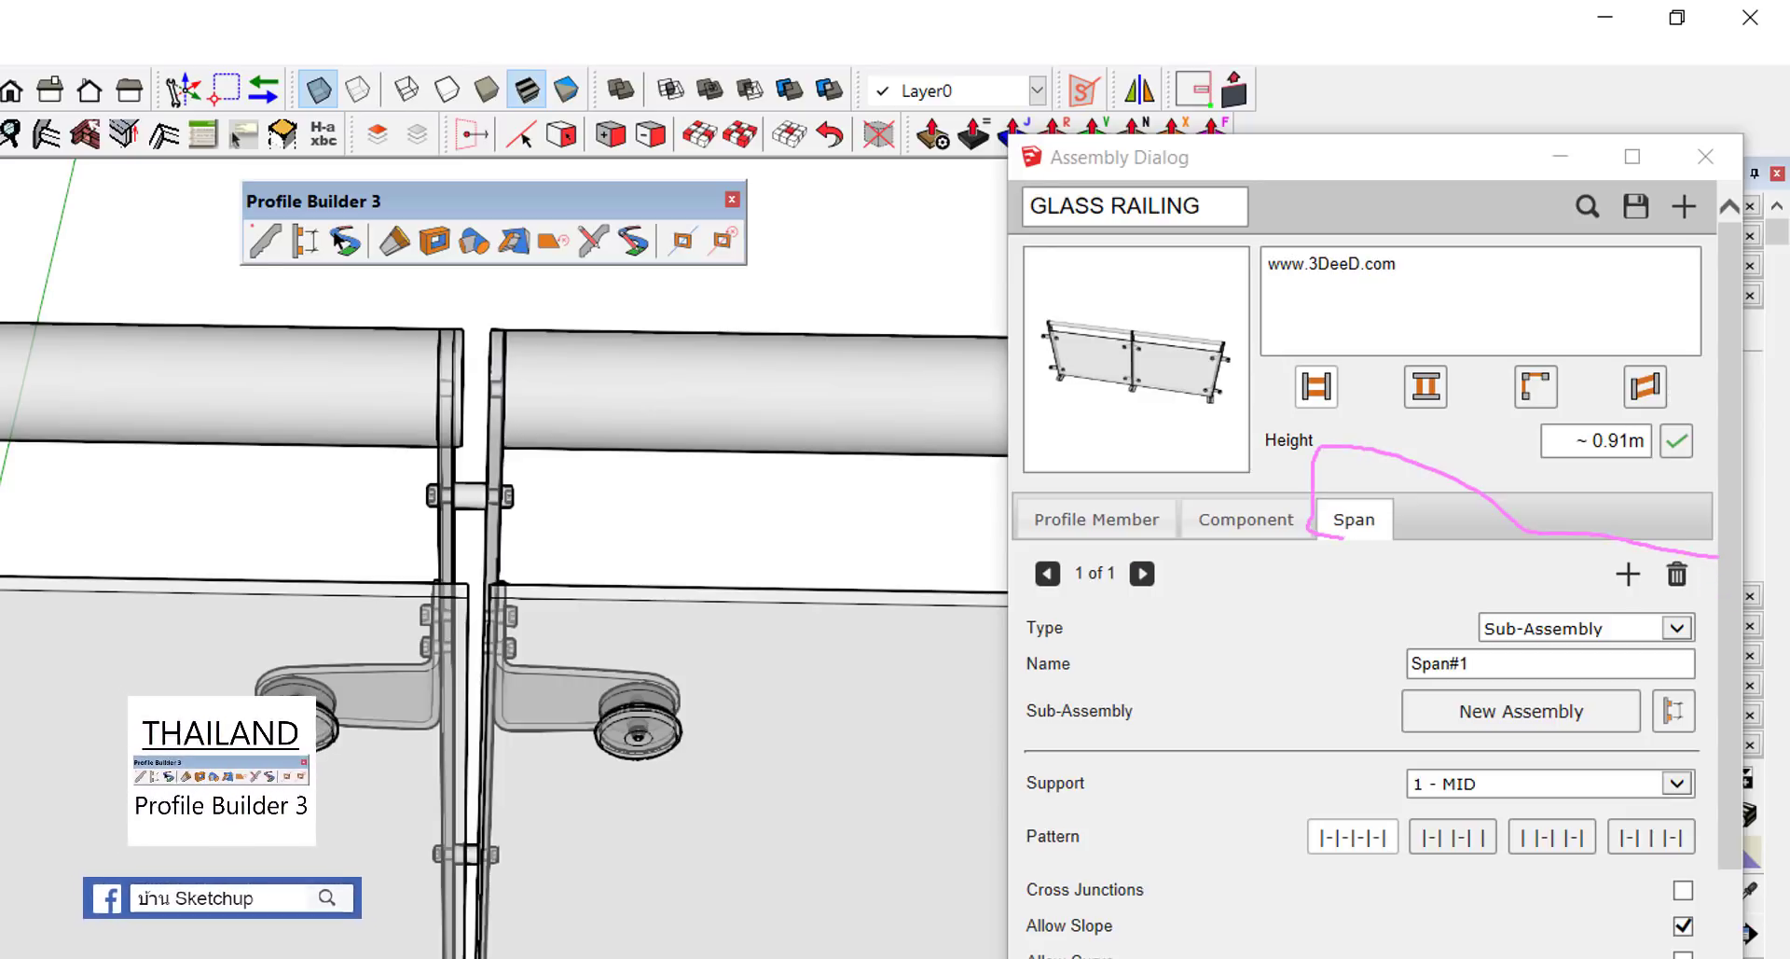
mouse_move(1363, 545)
left_mouse_down()
mouse_move(1290, 789)
mouse_move(1666, 667)
left_mouse_up()
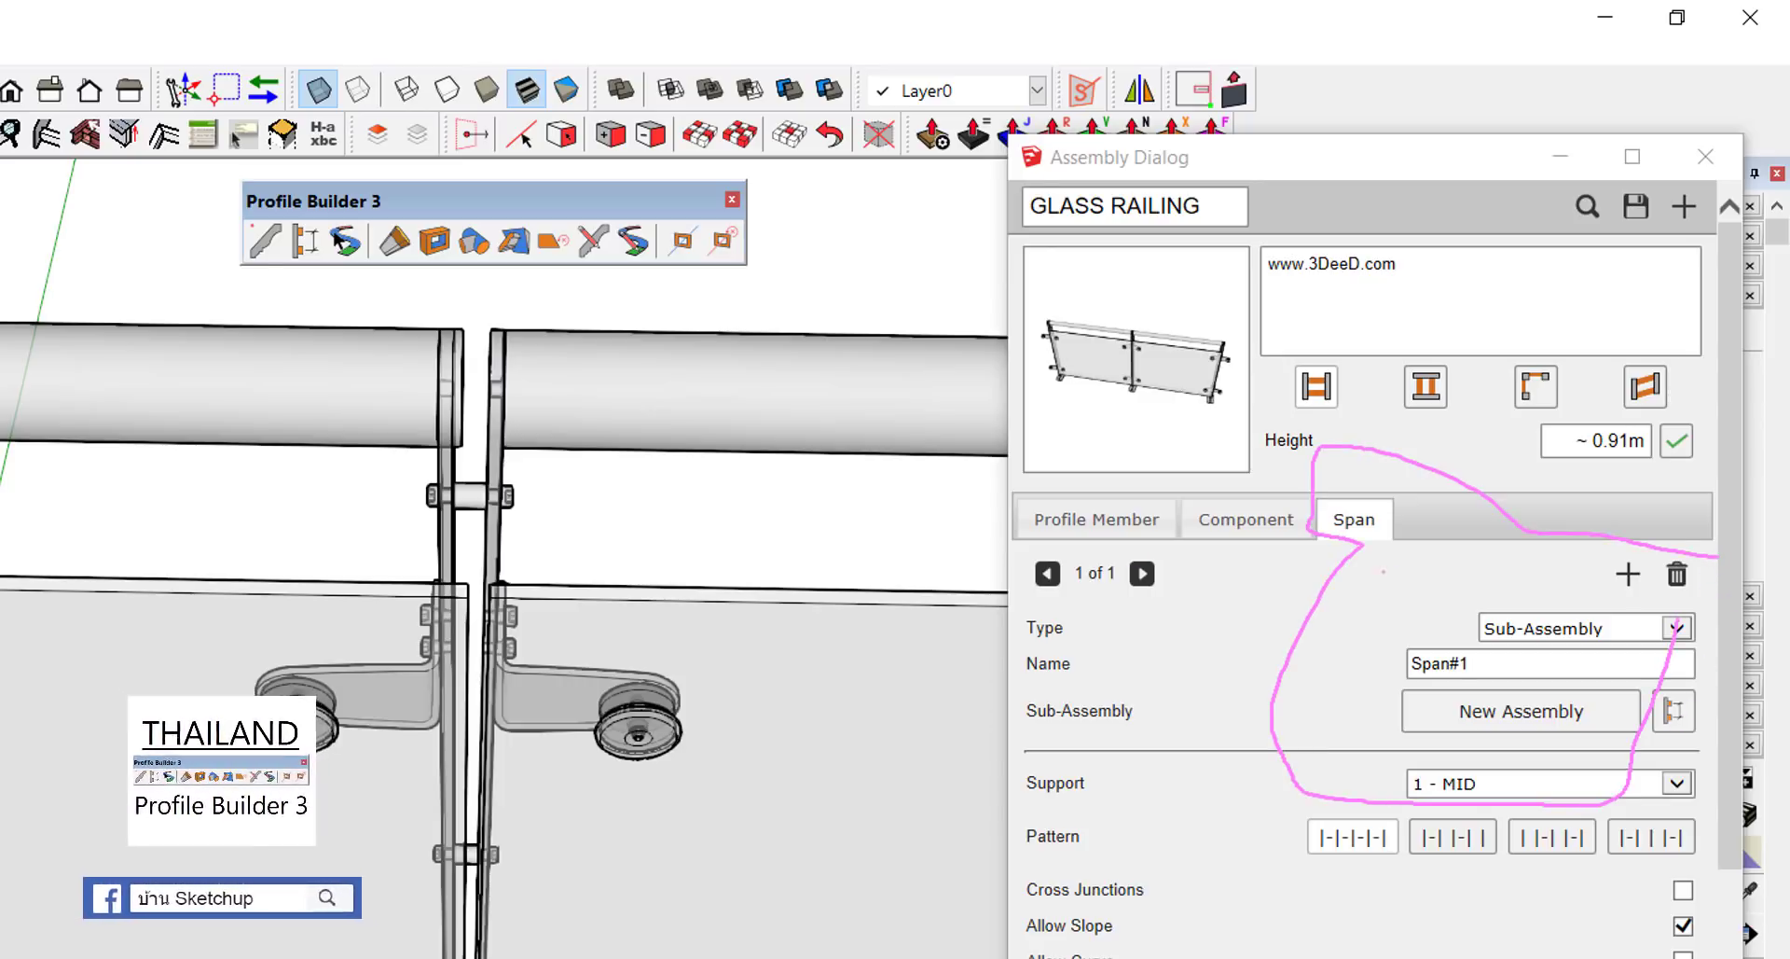
mouse_move(1383, 572)
left_mouse_down()
mouse_move(1623, 690)
mouse_move(1600, 706)
left_mouse_up()
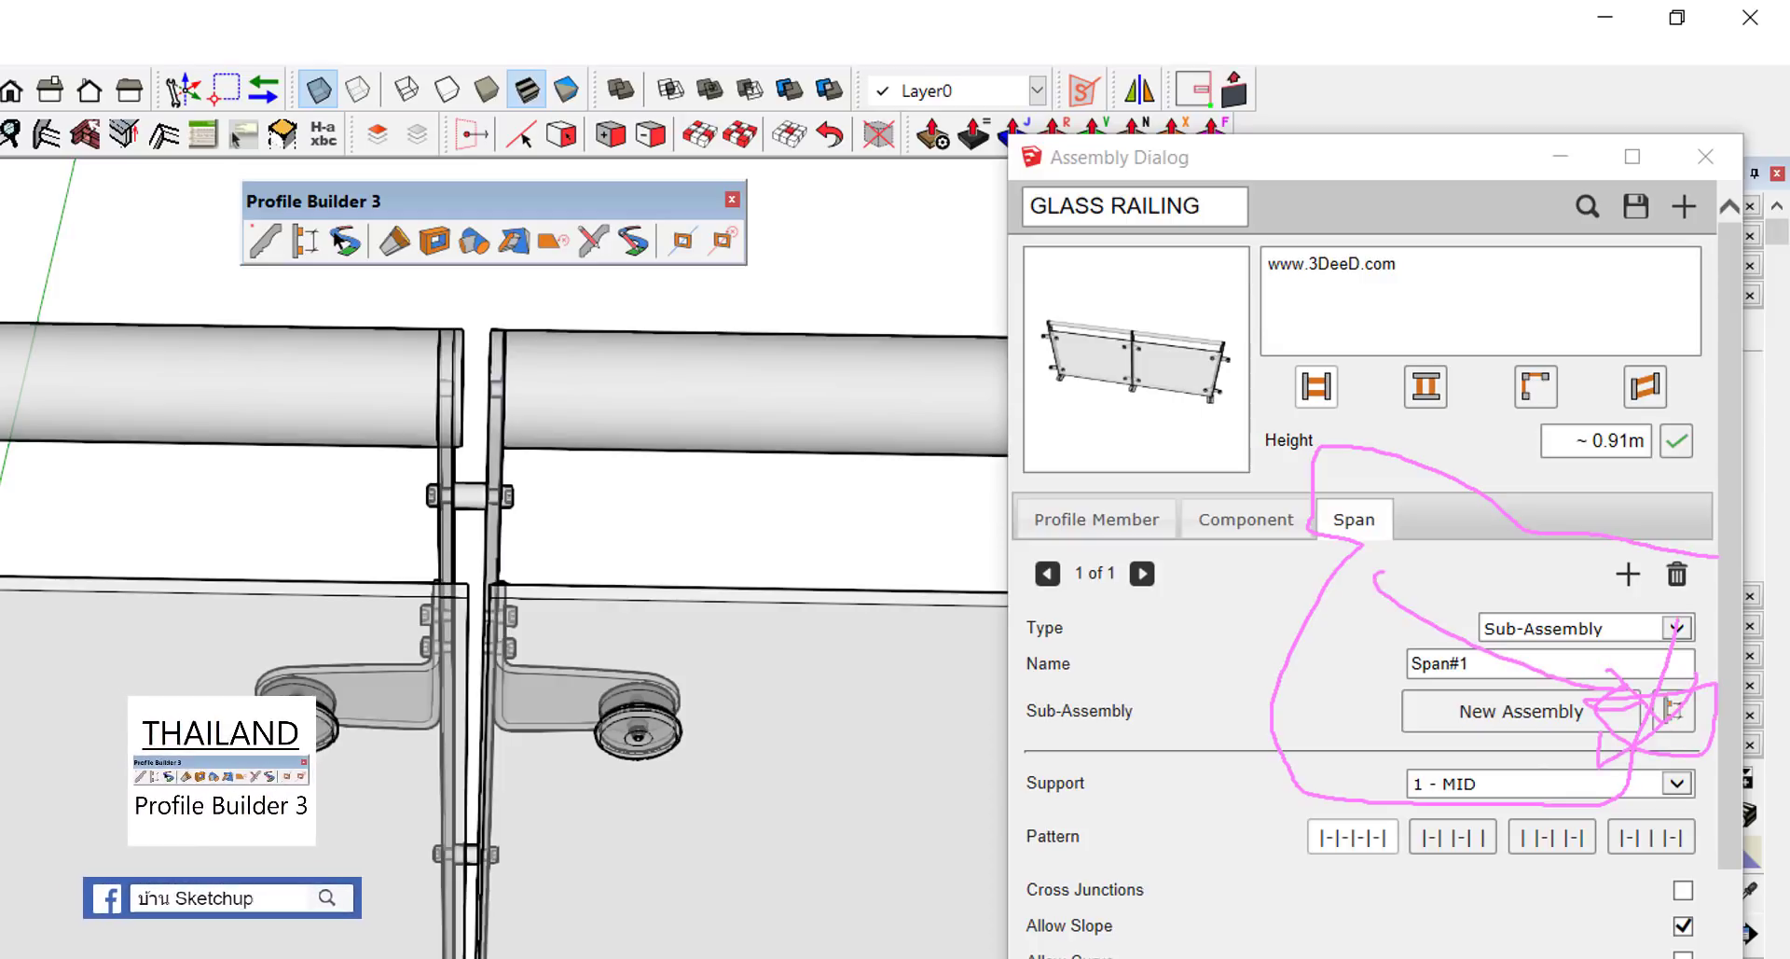
key("Escape")
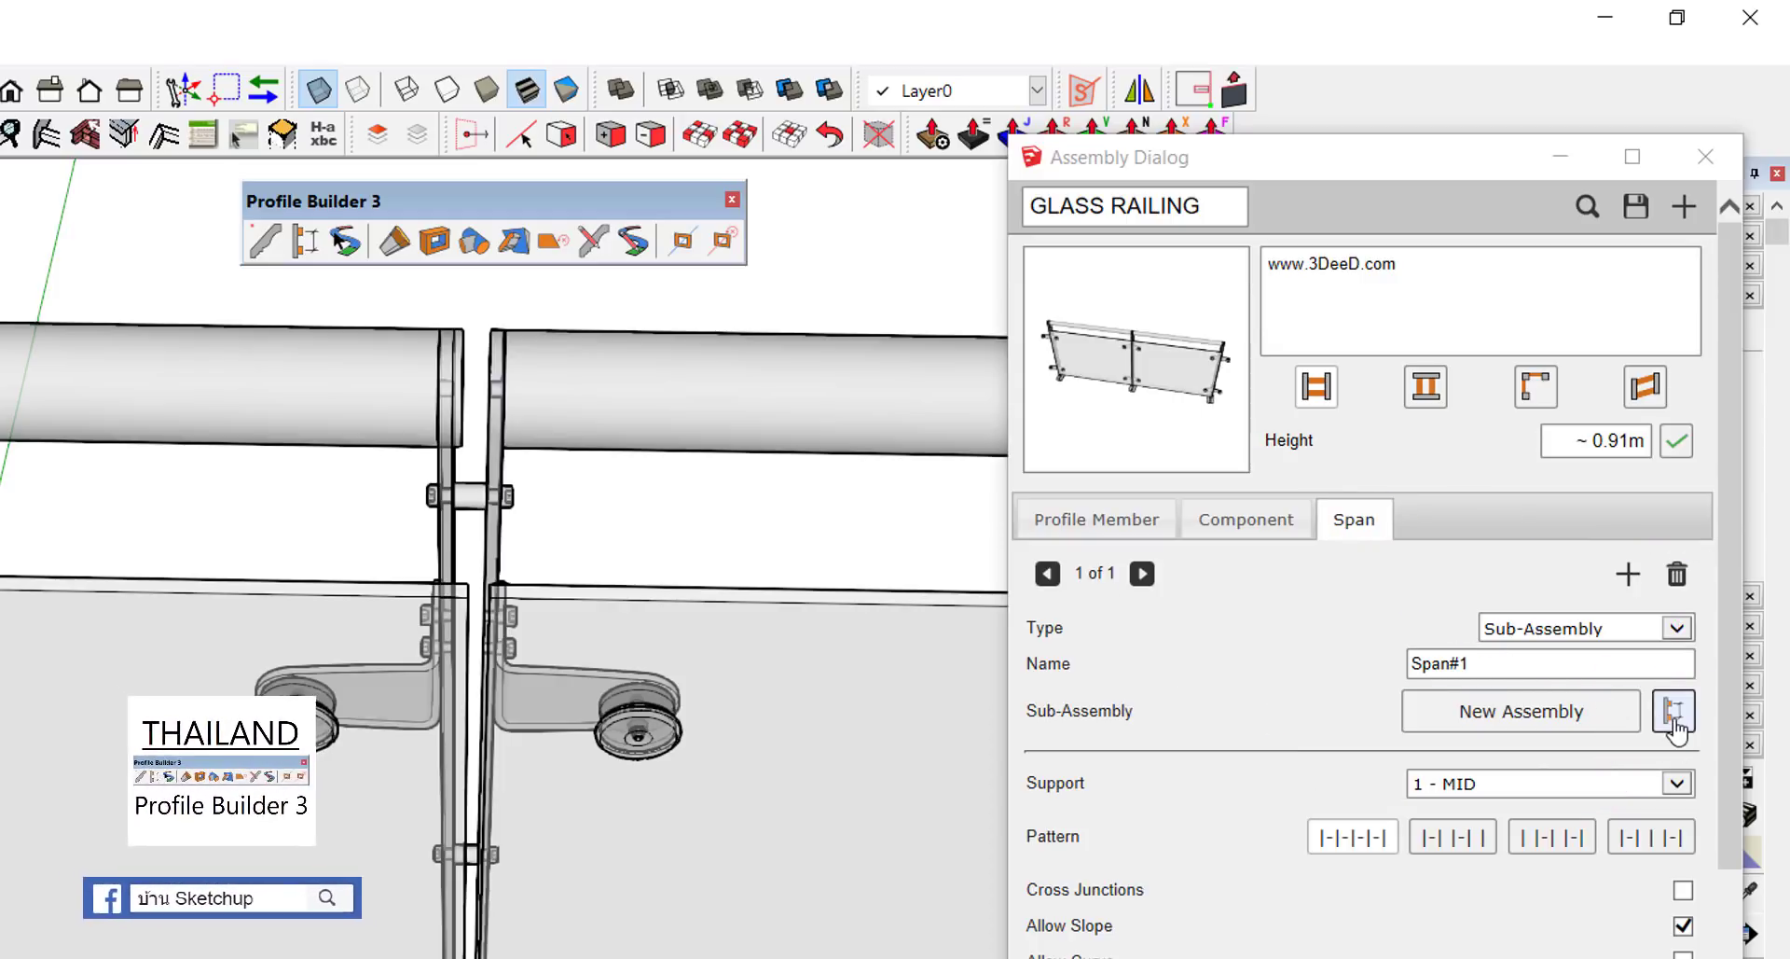
left_click(1674, 718)
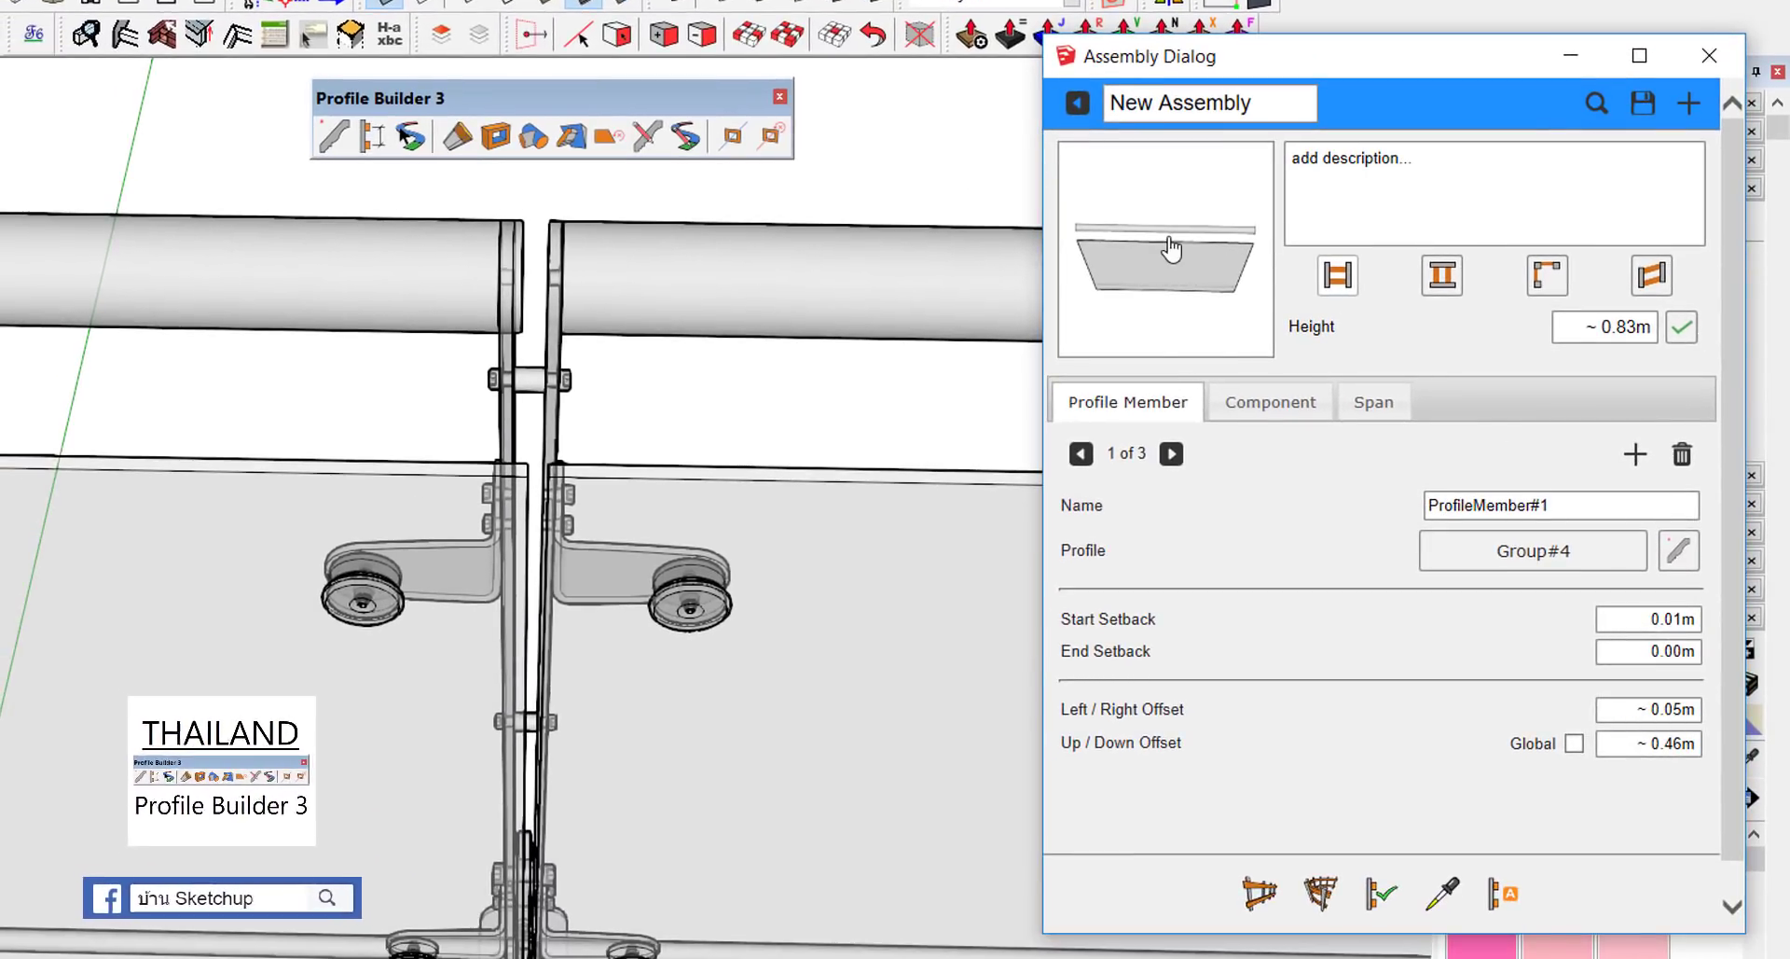
Step: Page forward from ProfileMember#1 to ProfileMember#3, whose profile is Group#6
mouse_move(1348, 68)
left_mouse_down()
mouse_move(969, 84)
mouse_move(988, 364)
mouse_move(1324, 257)
mouse_move(1329, 88)
left_mouse_up()
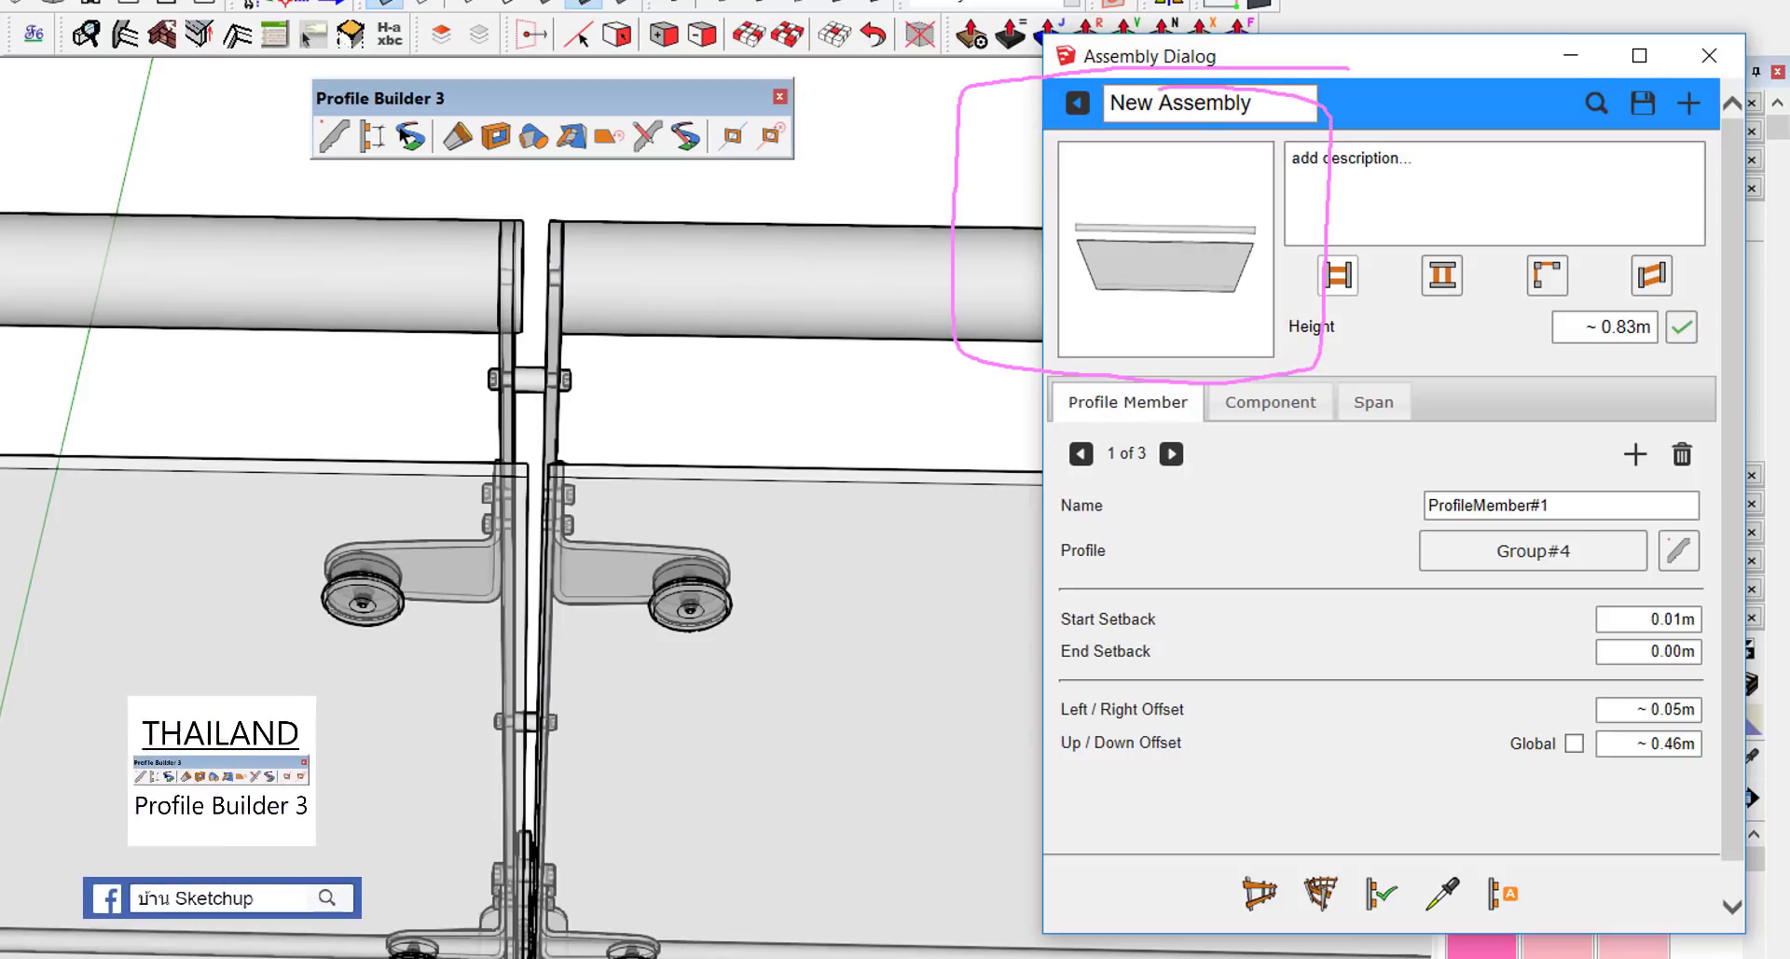
key("Escape")
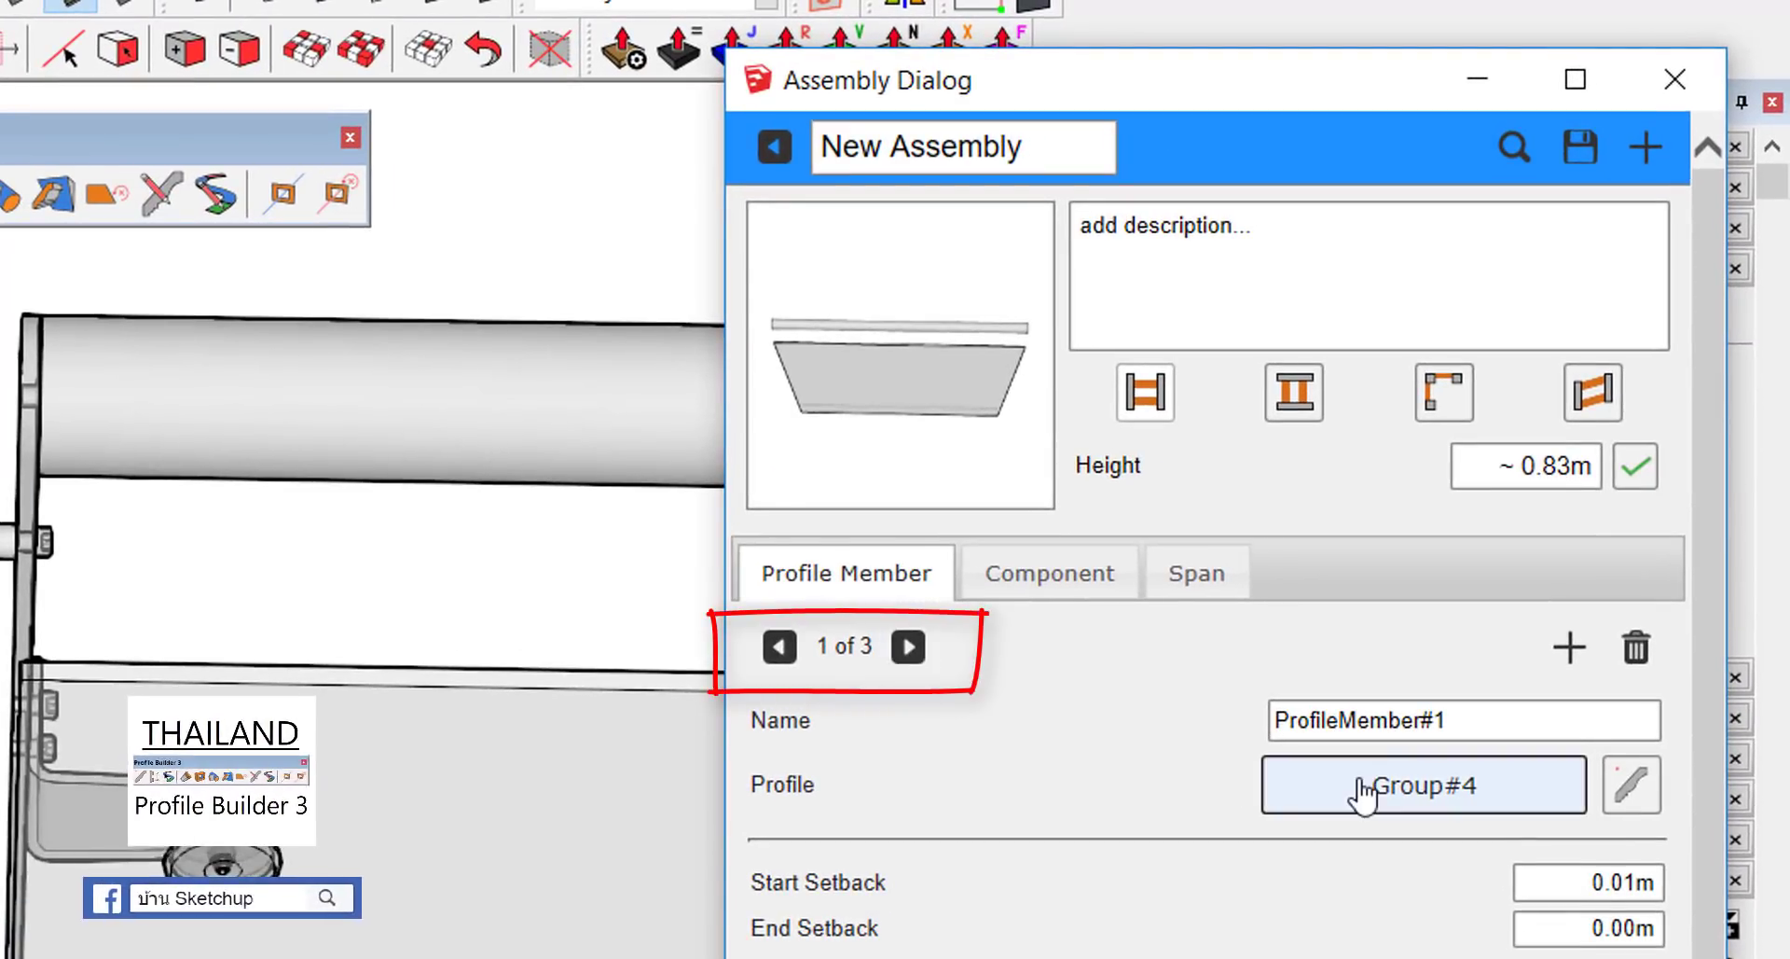
left_click(909, 646)
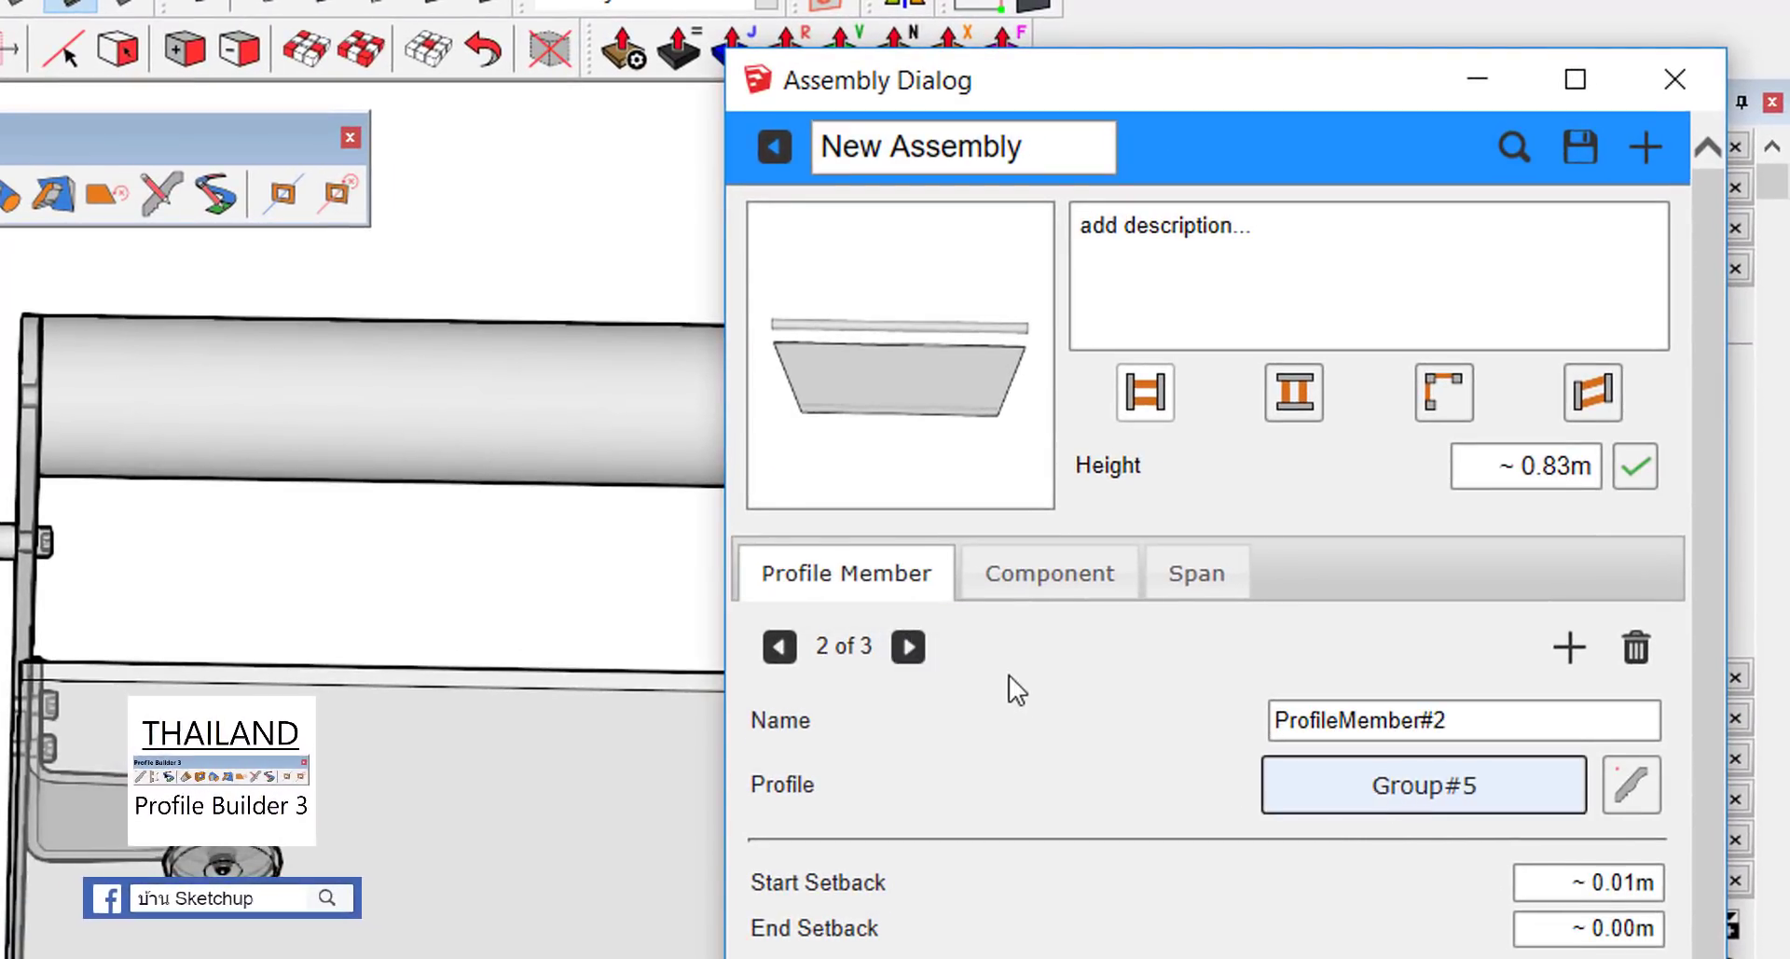
left_click(912, 646)
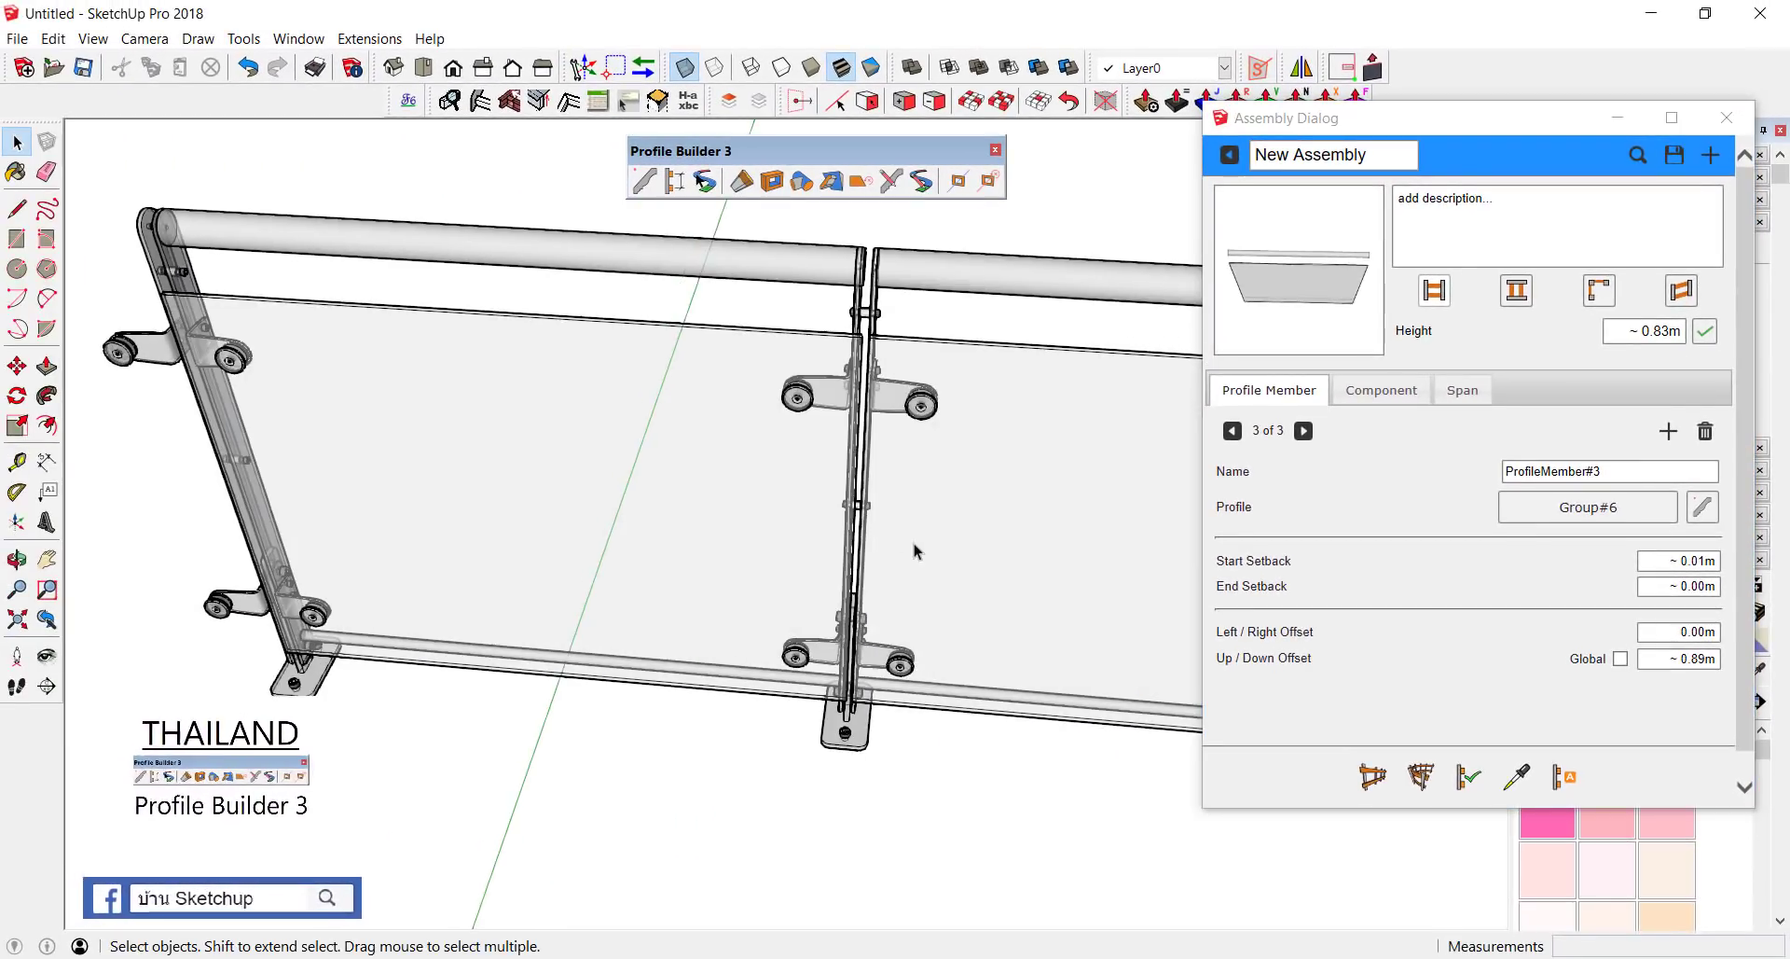
scroll(914, 550, "down", 1)
Step: Add text labels 'Group#6' on the top rail and 'Group#4' on the glass panel
left_click(48, 492)
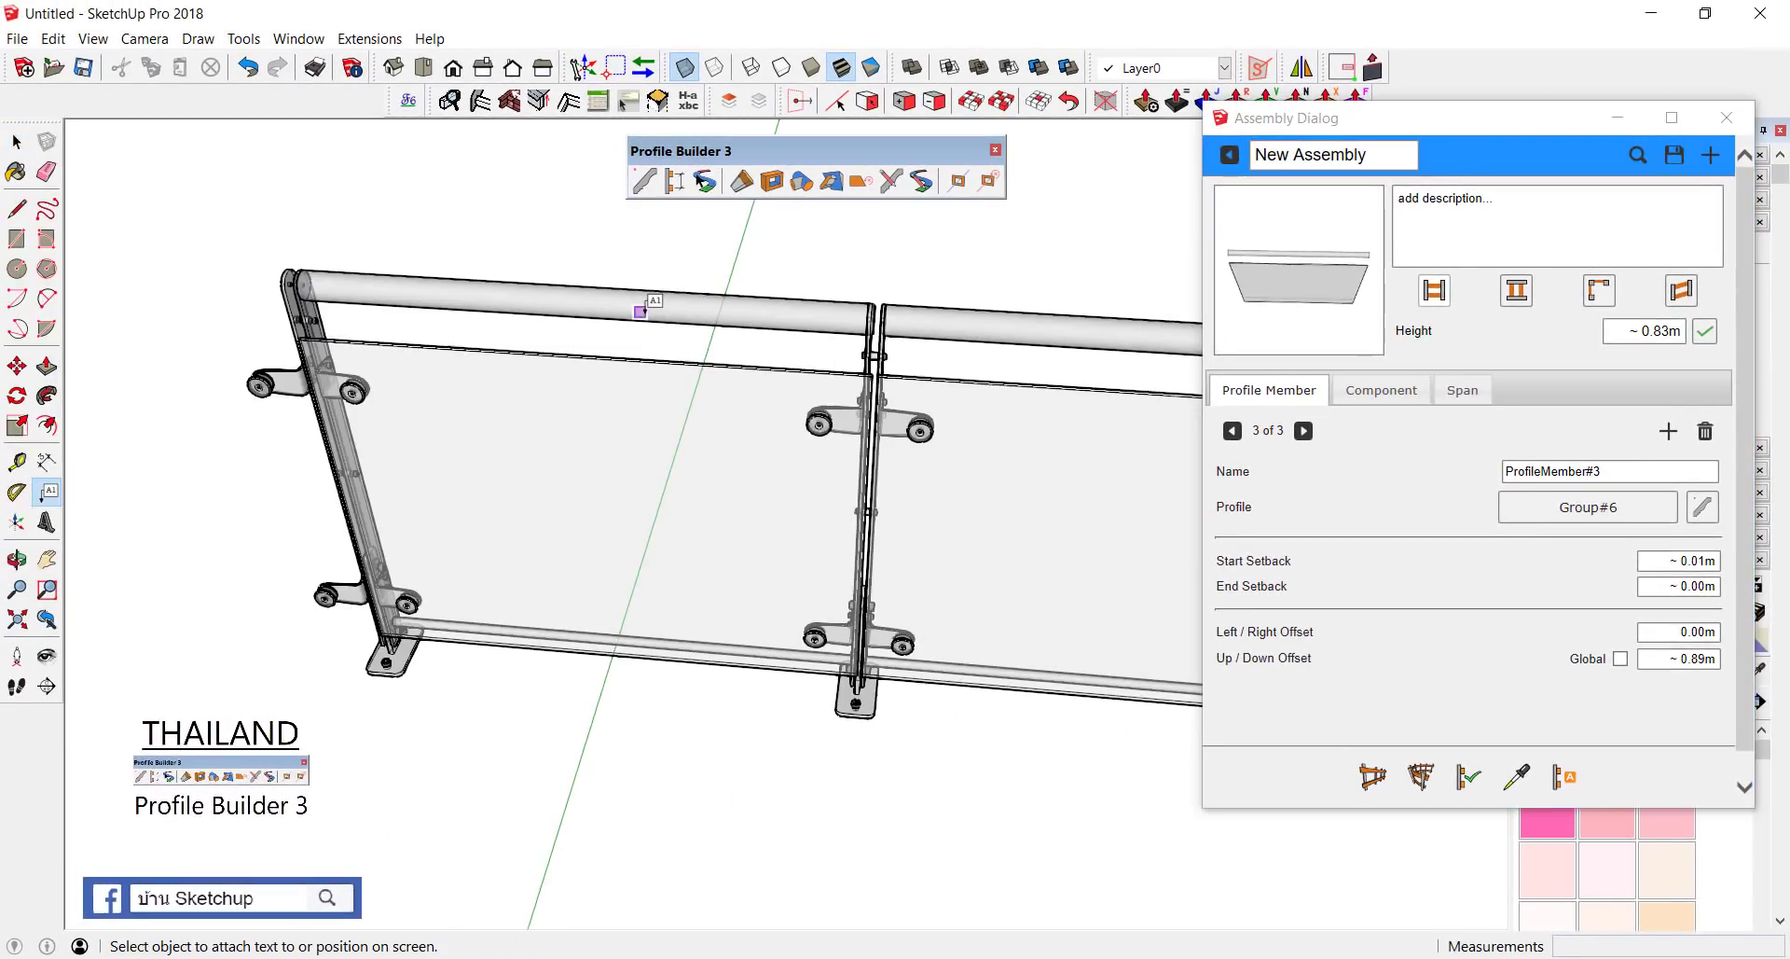
left_click(645, 309)
left_click(578, 239)
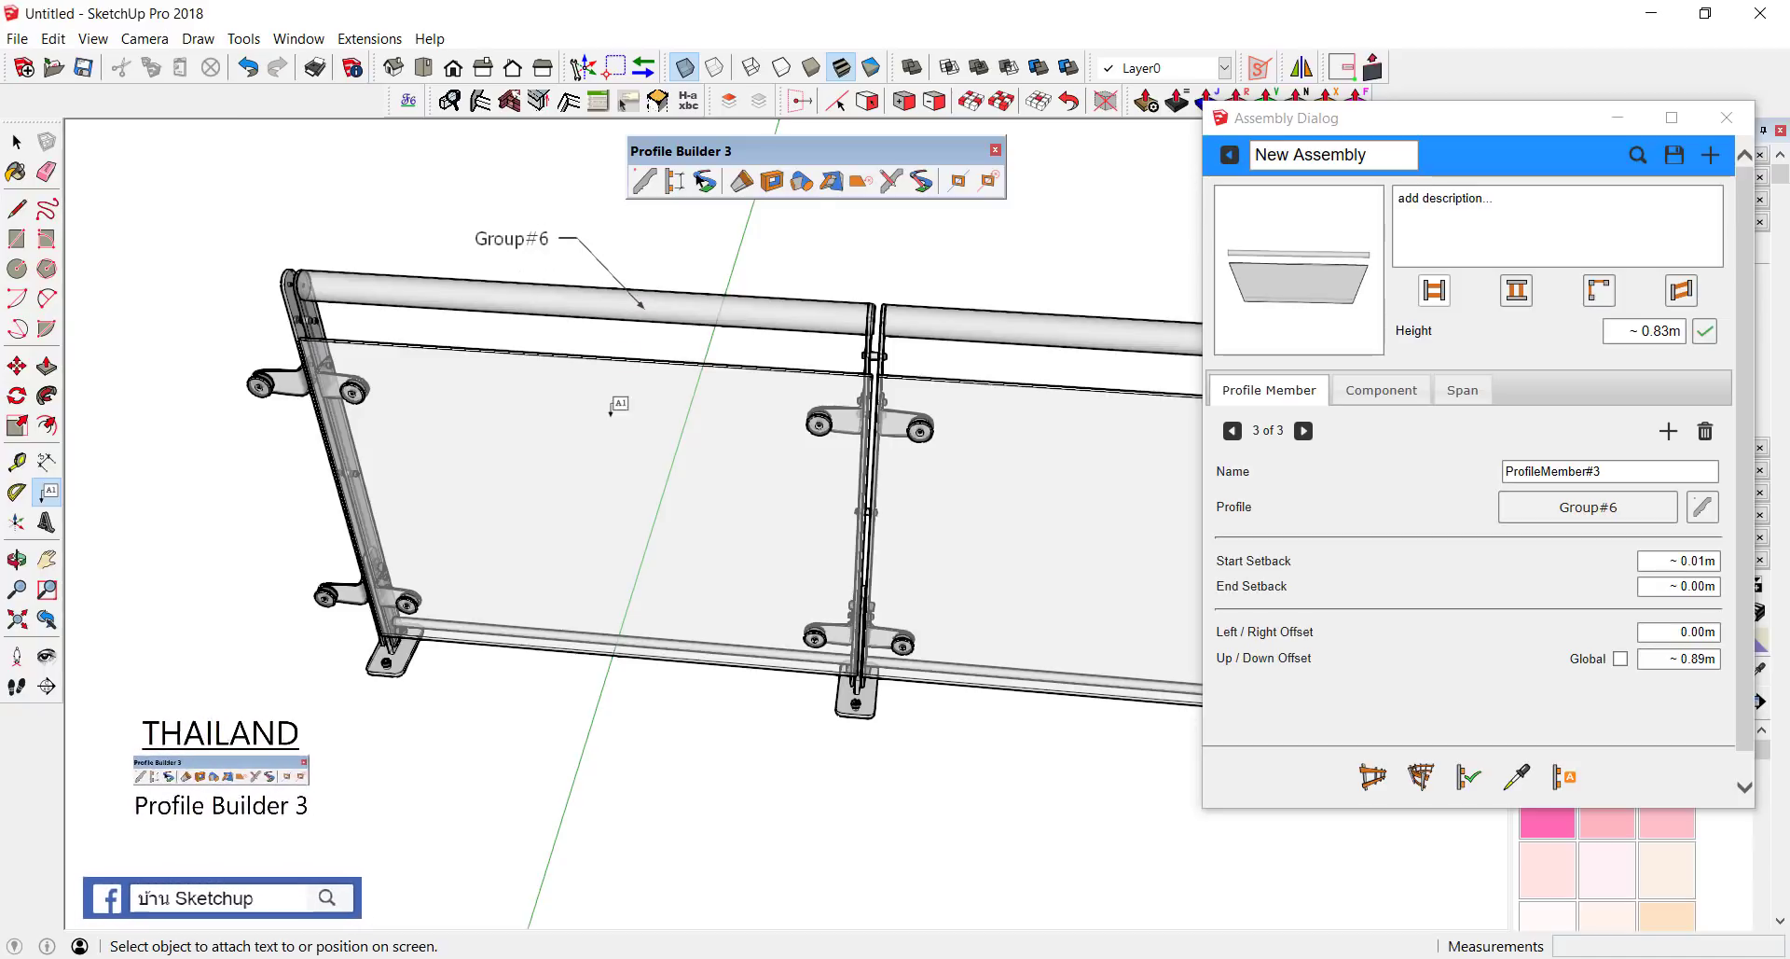
left_click(607, 412)
left_click(604, 494)
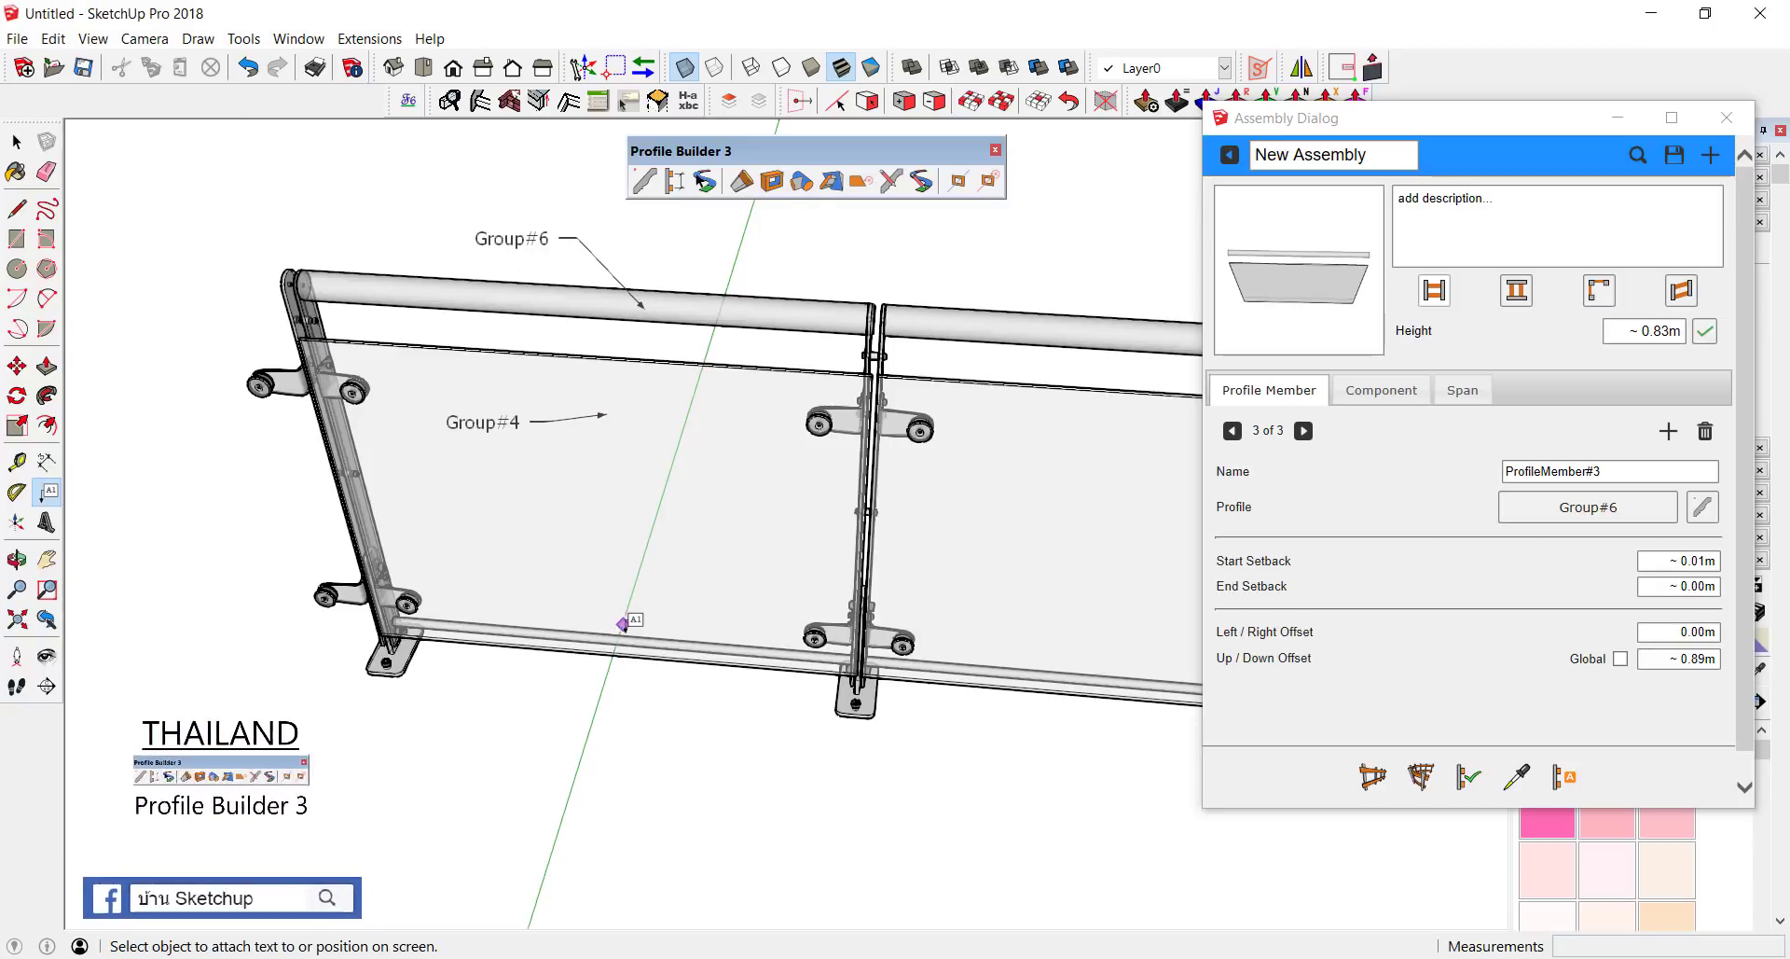
Step: Return to Select and page back to ProfileMember#1 of 3
key("space")
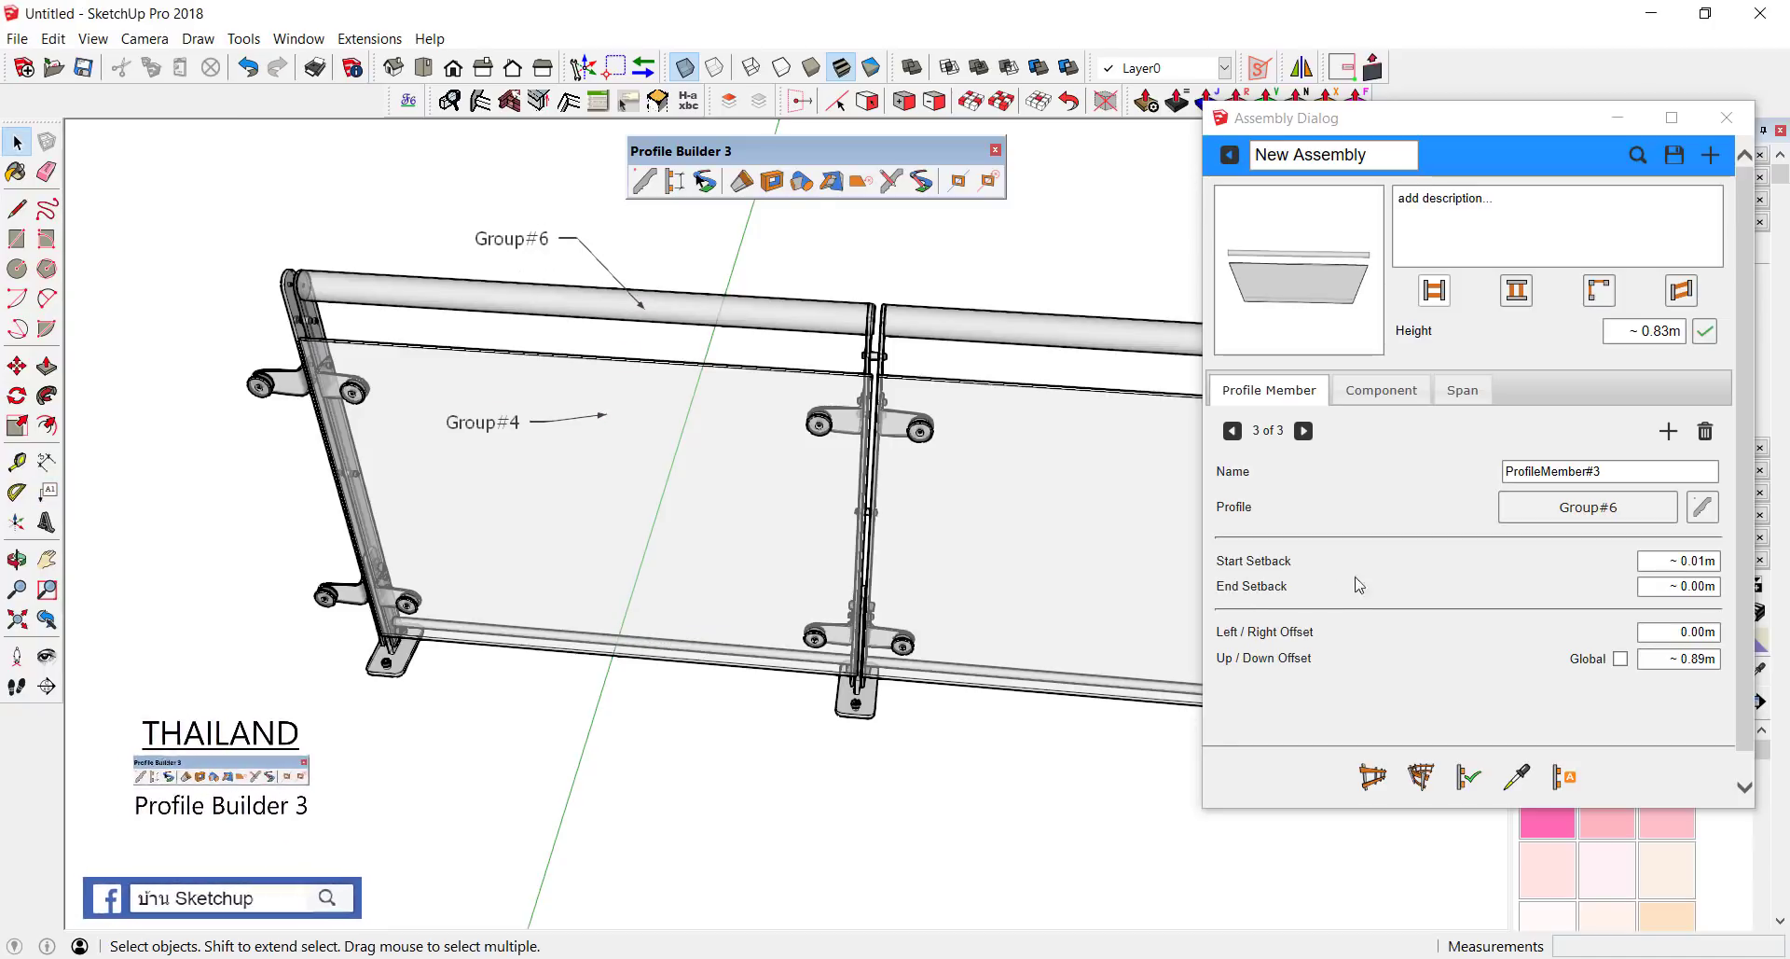
left_click(1232, 431)
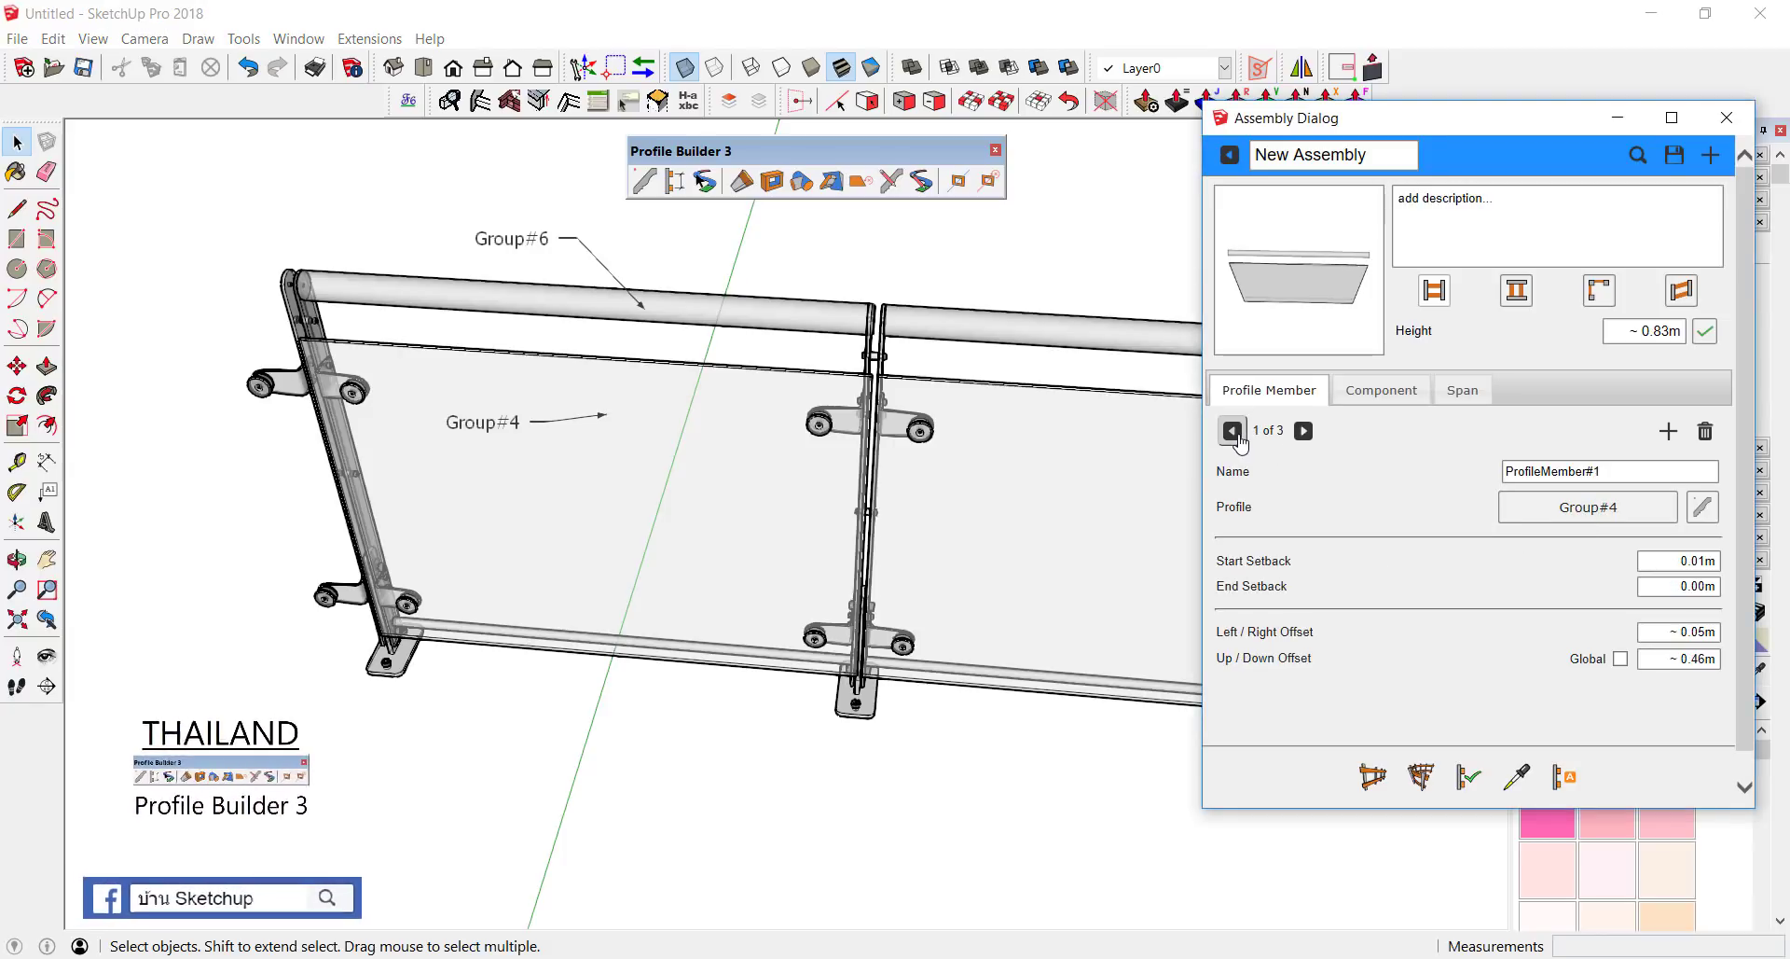
left_click(1234, 432)
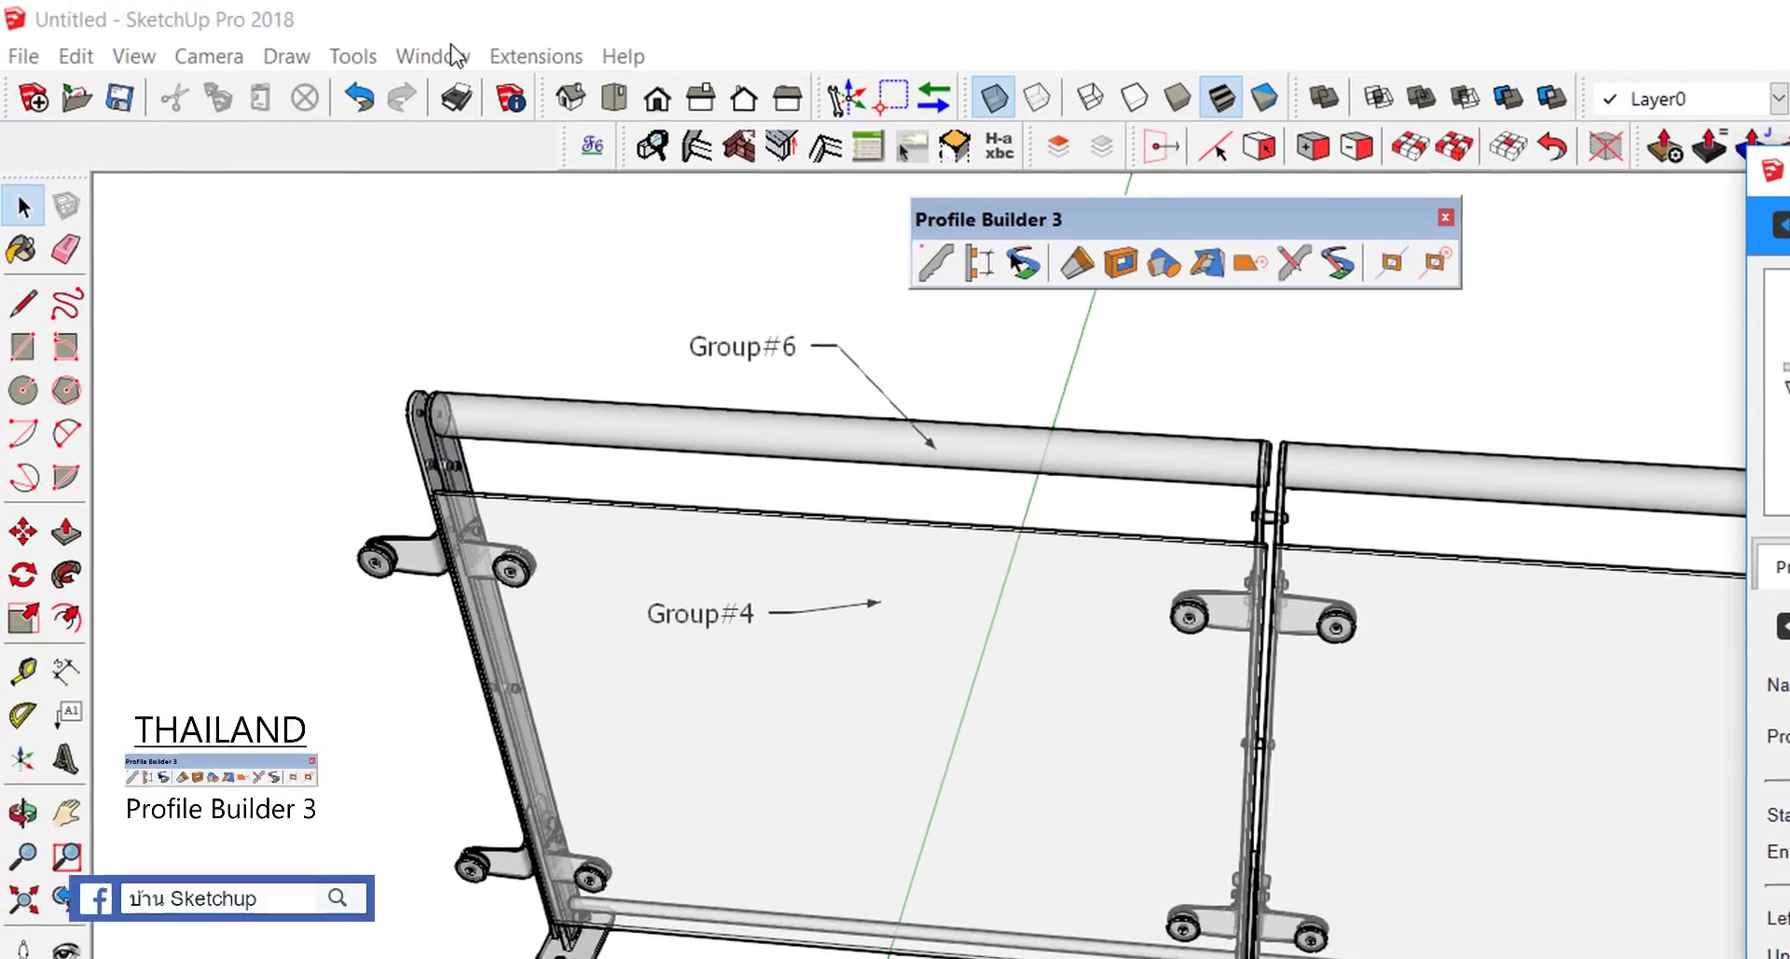
Step: Set the model's length units to decimal millimetres with 0.00mm precision in Model Info
left_click(452, 48)
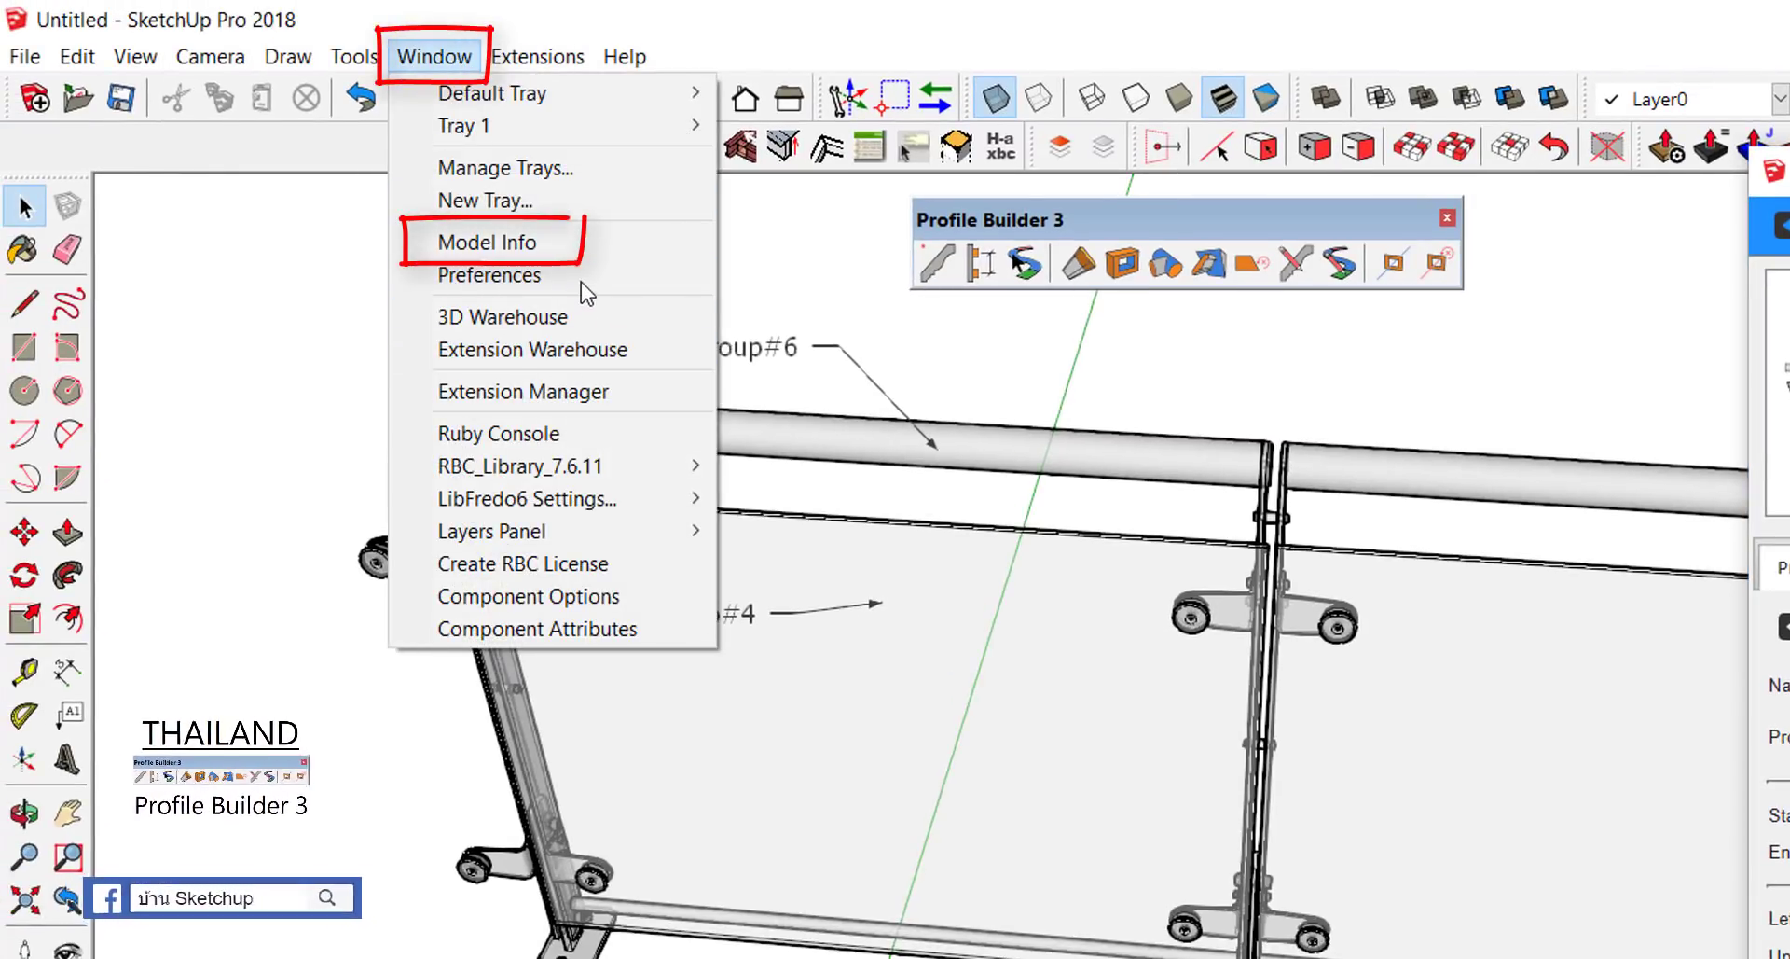
left_click(586, 248)
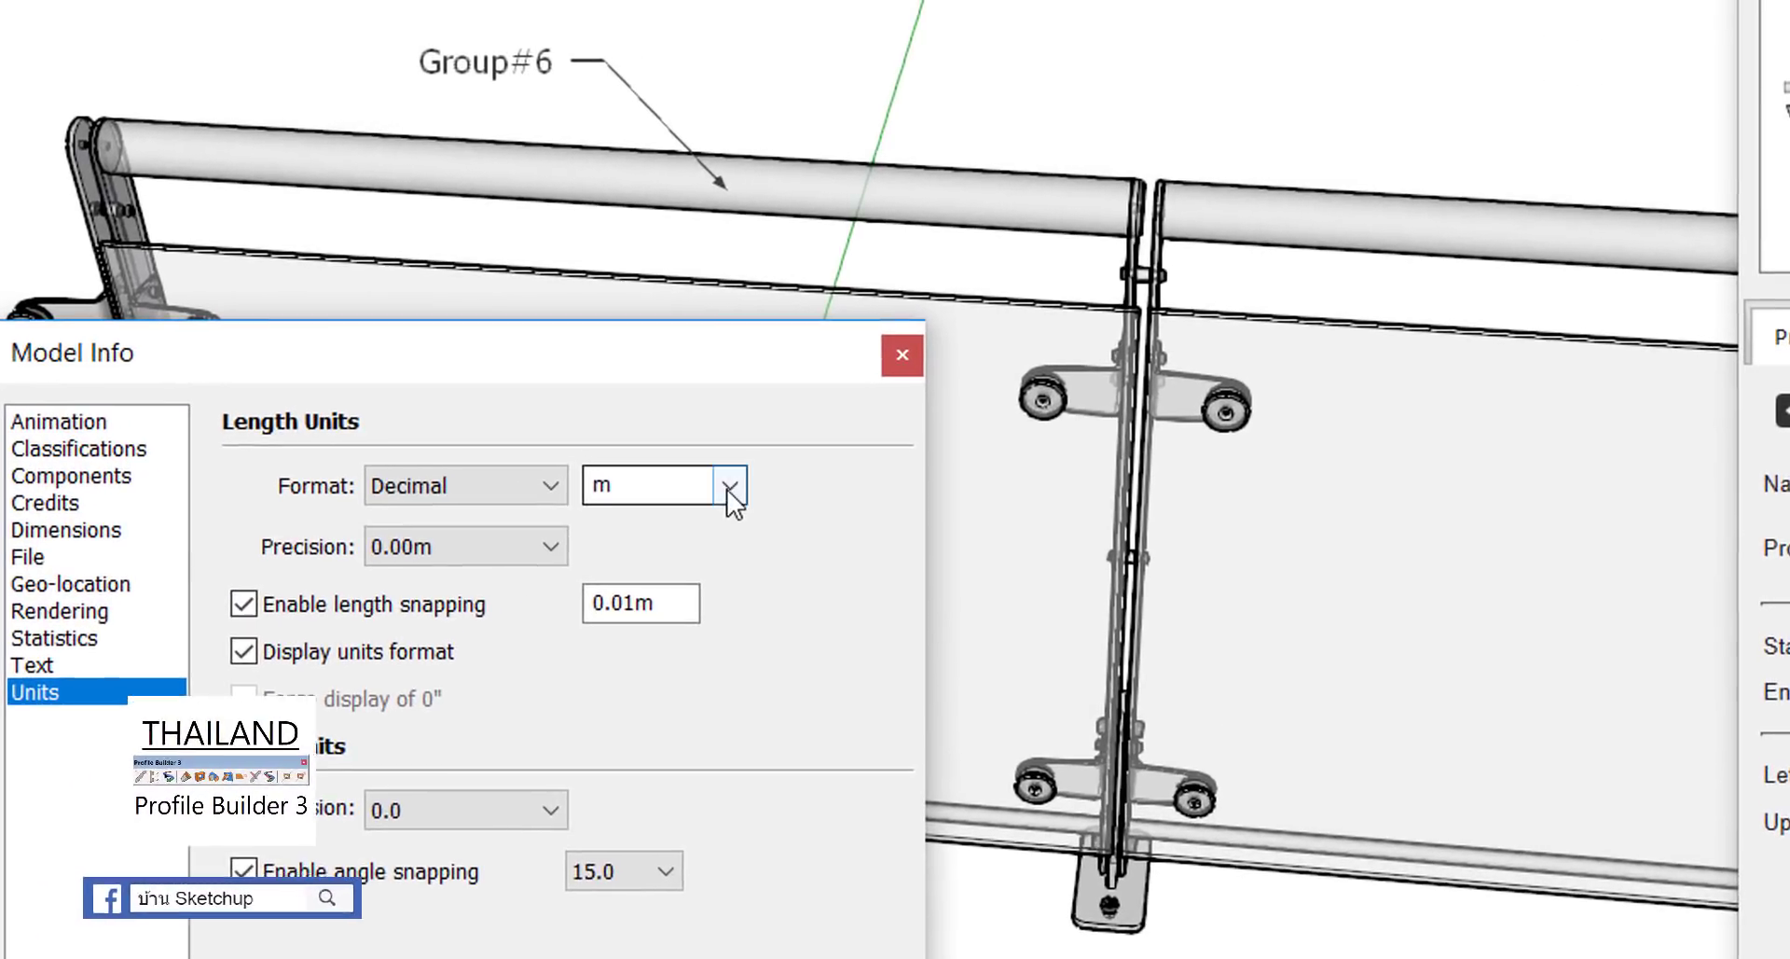
left_click(939, 389)
left_click(664, 573)
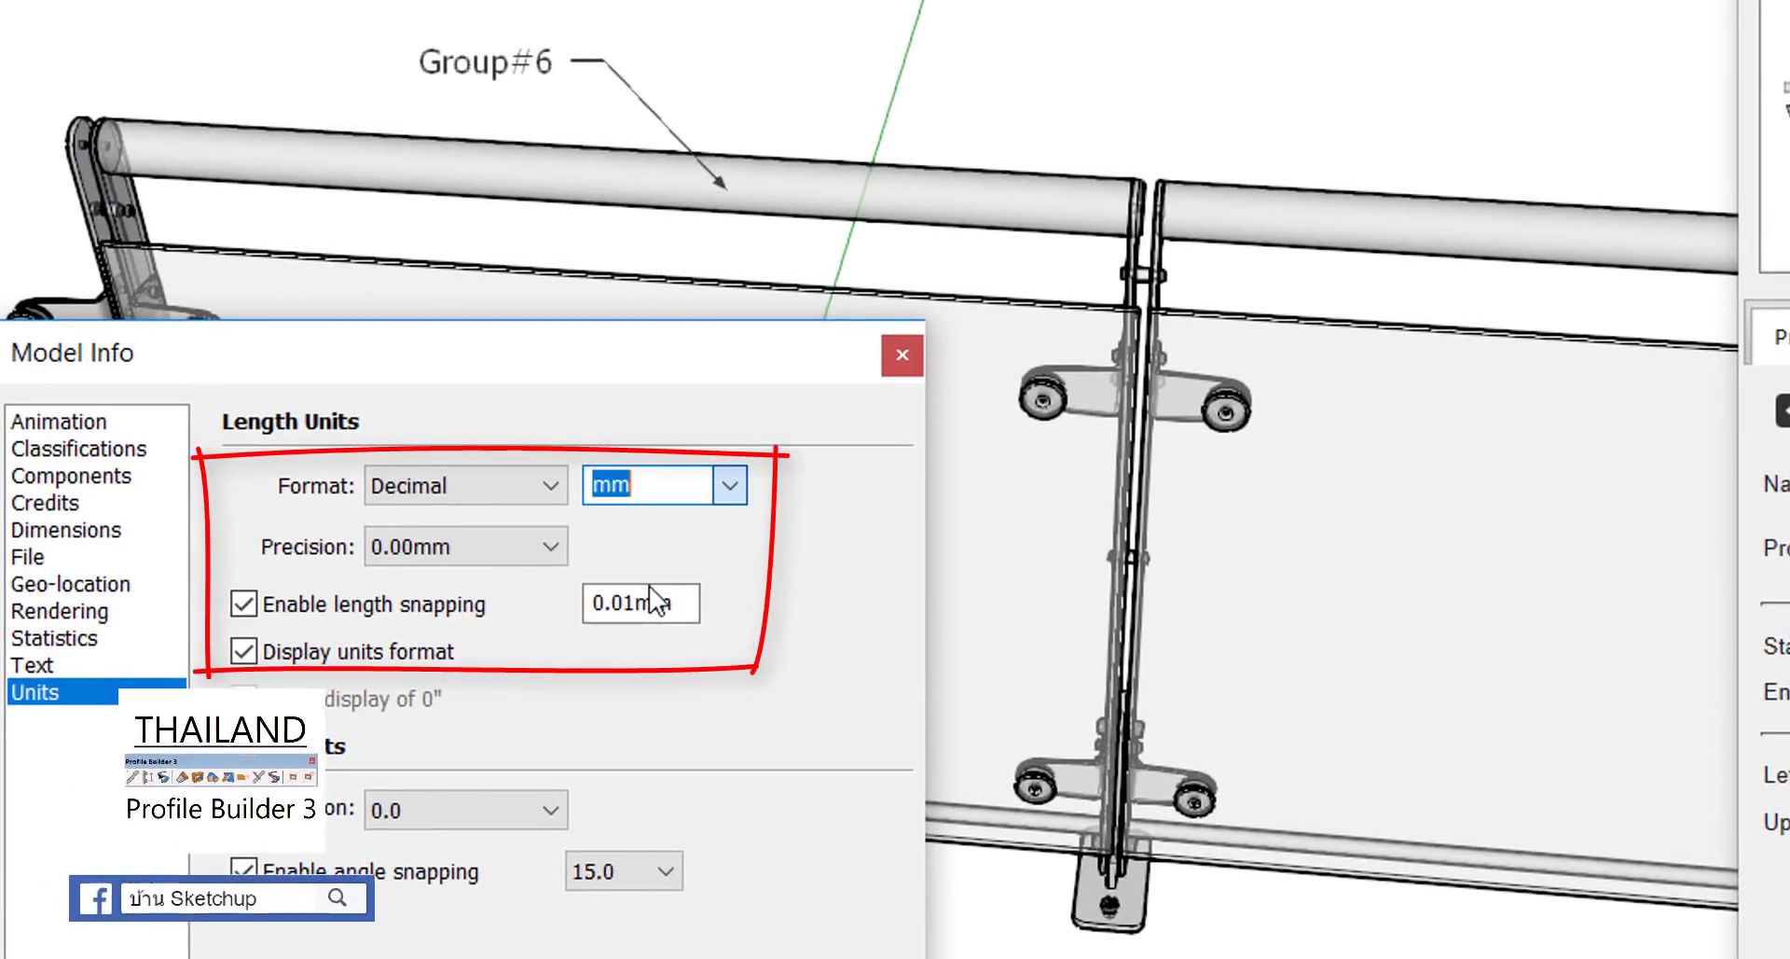
left_click(520, 556)
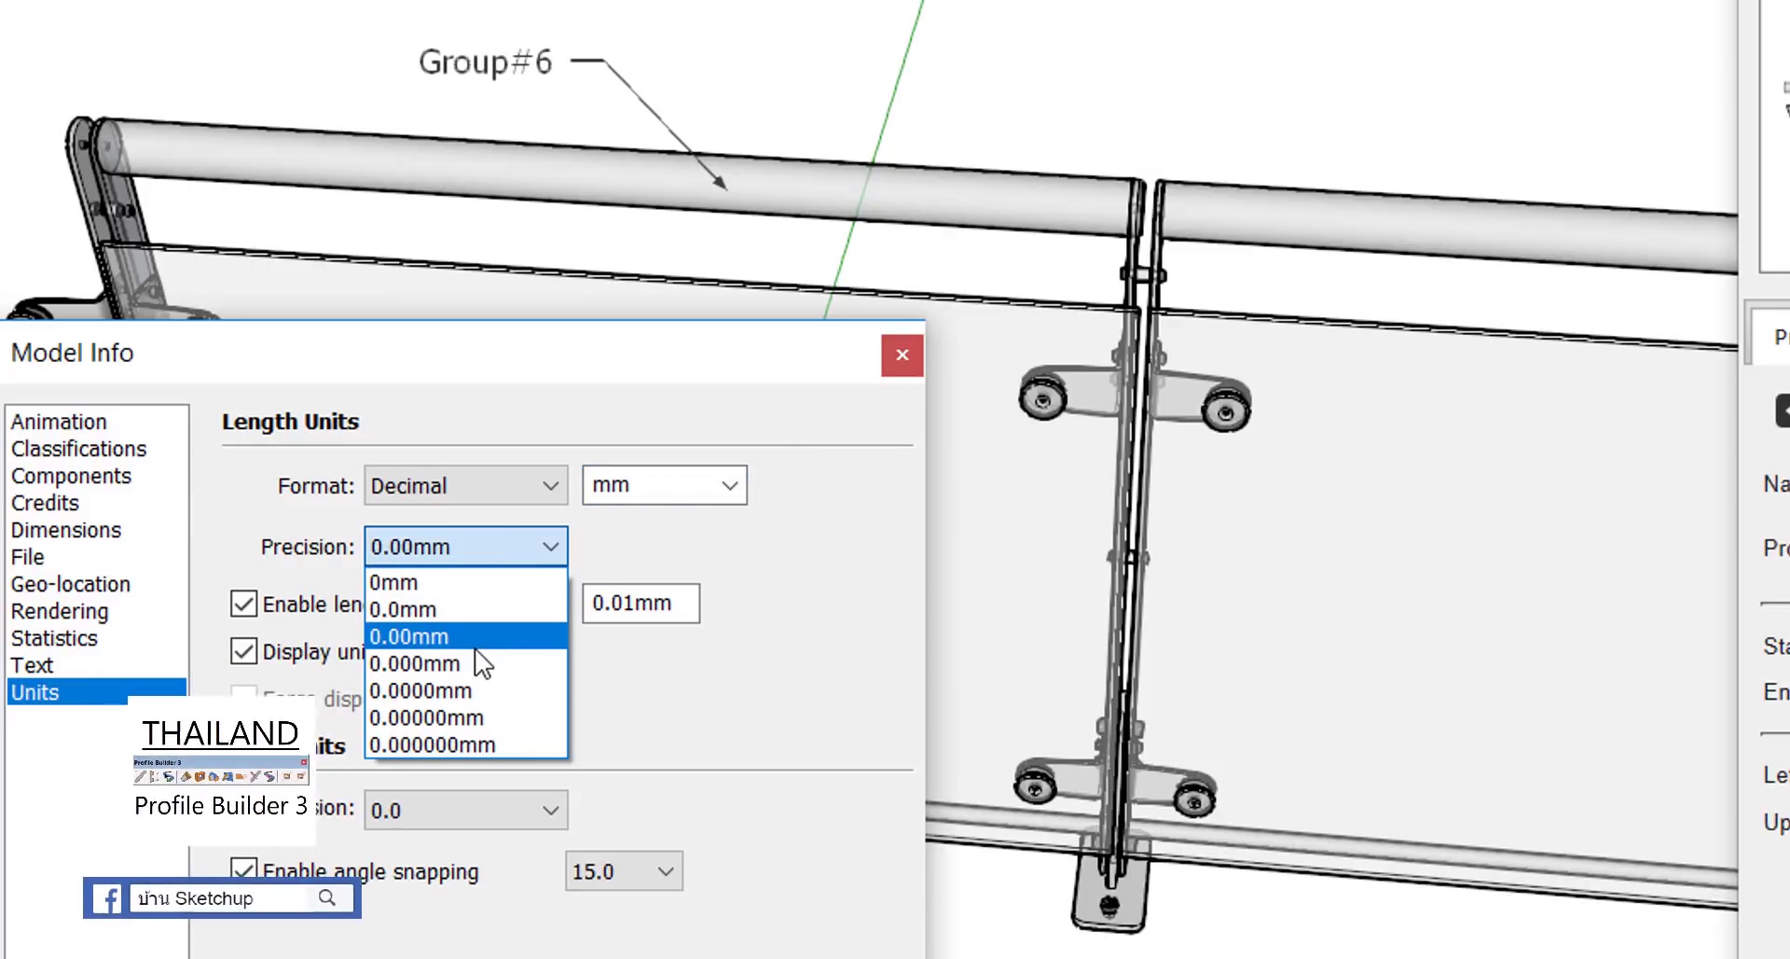
left_click(476, 649)
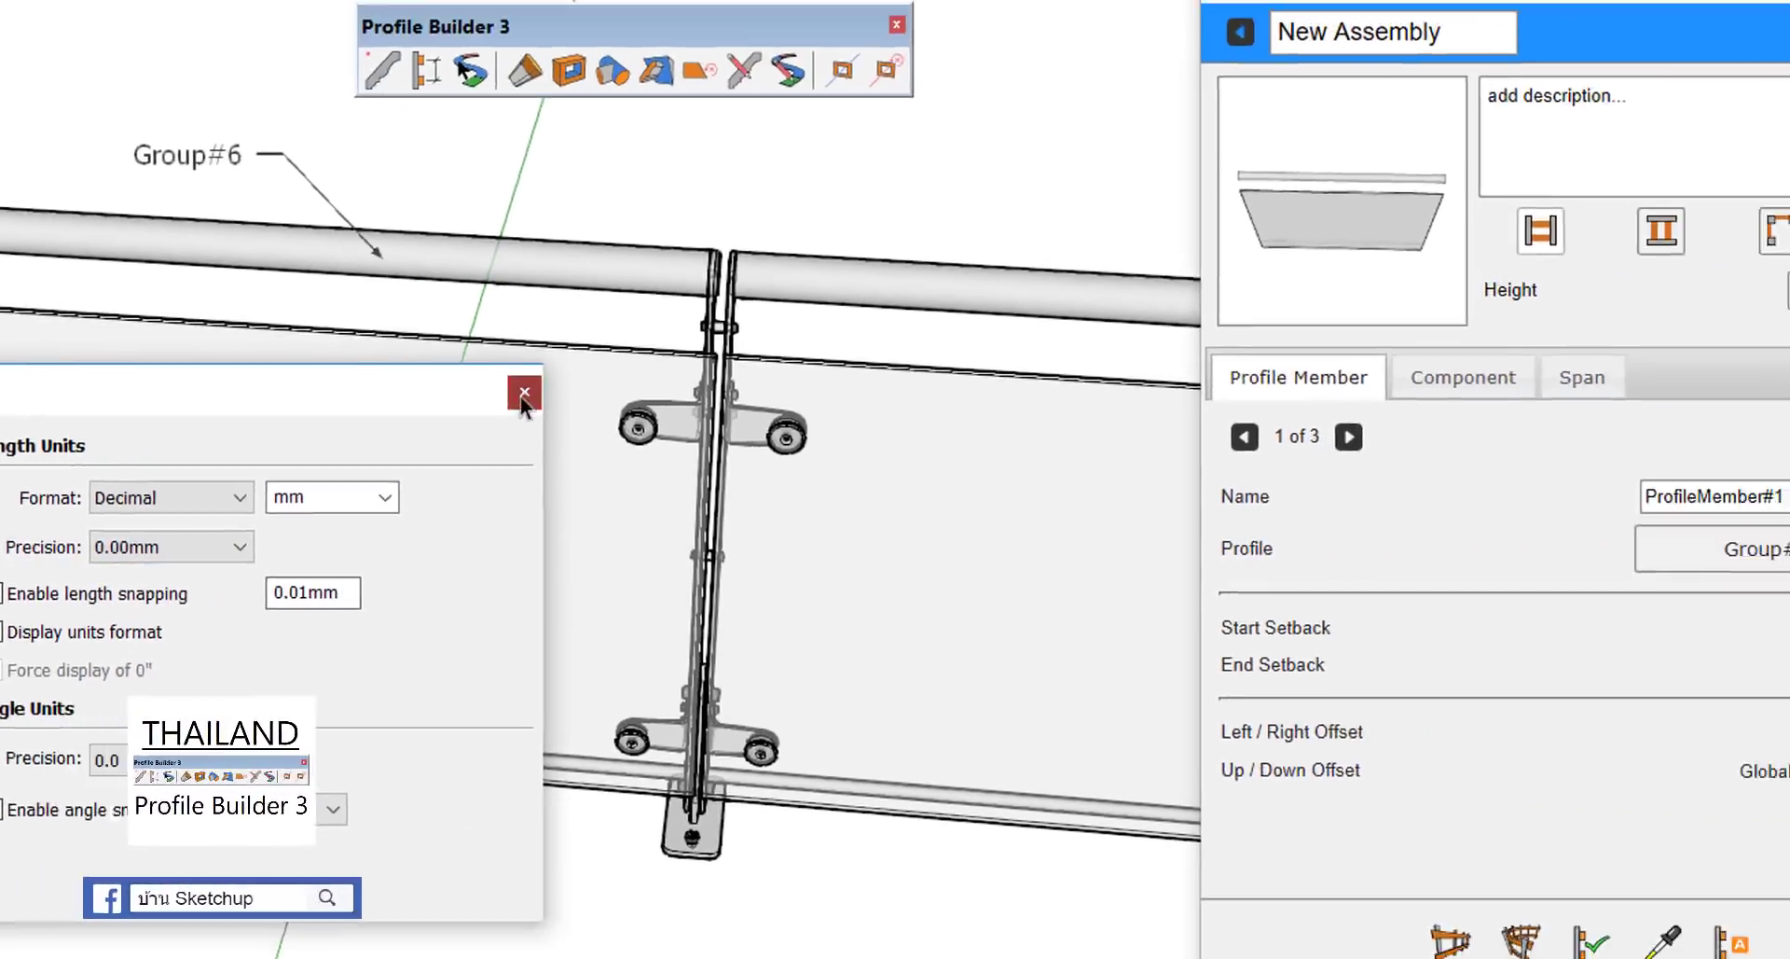
left_click(902, 354)
Step: Reopen the Assembly Dialog and set End Setback 1 for member 1, 14 for members 2 and 3
left_click(1683, 76)
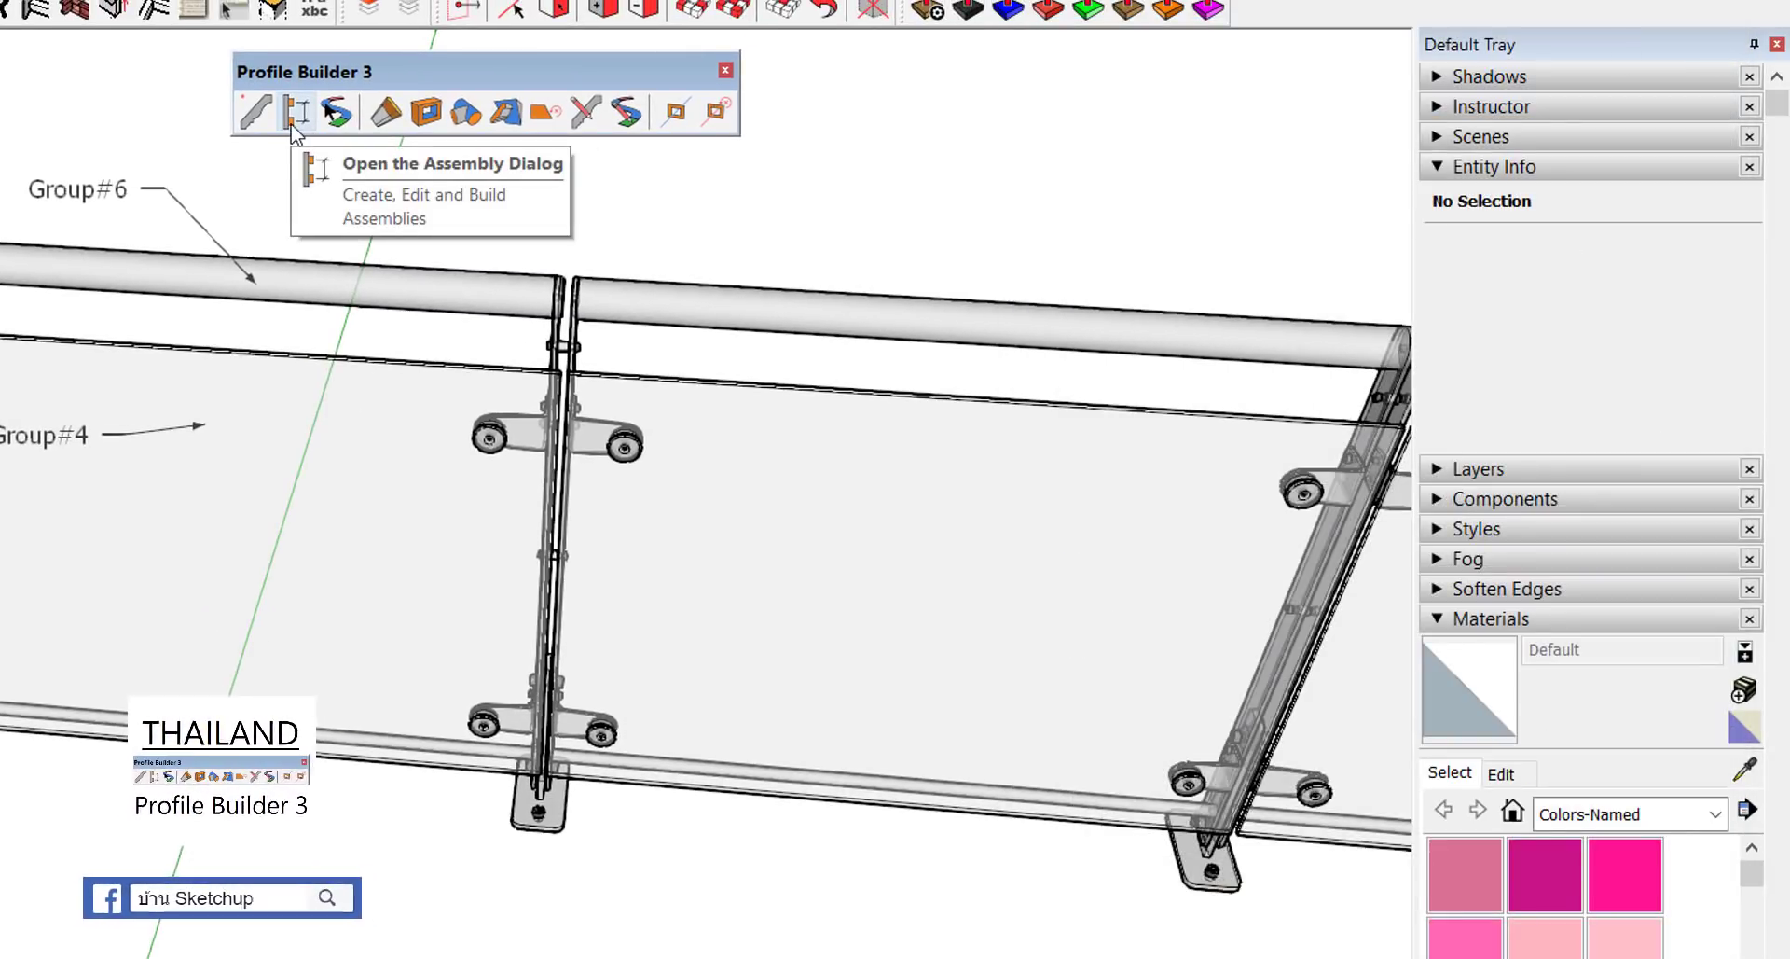
left_click(295, 112)
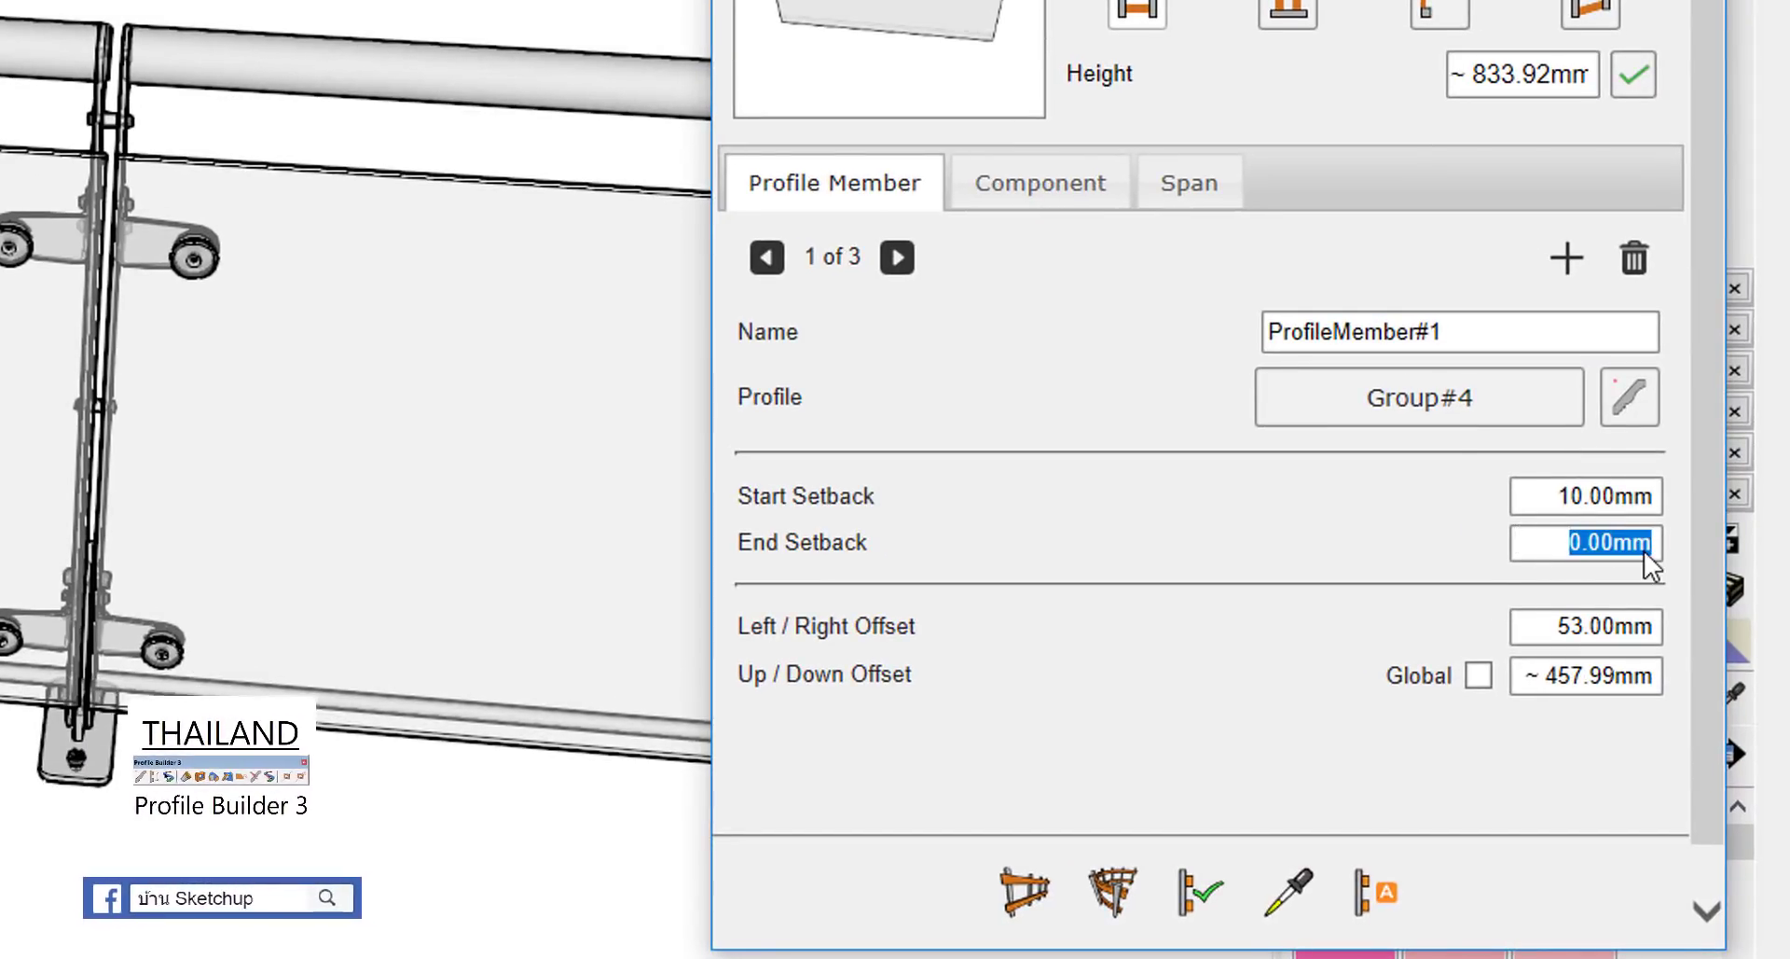
type("10")
left_click(898, 258)
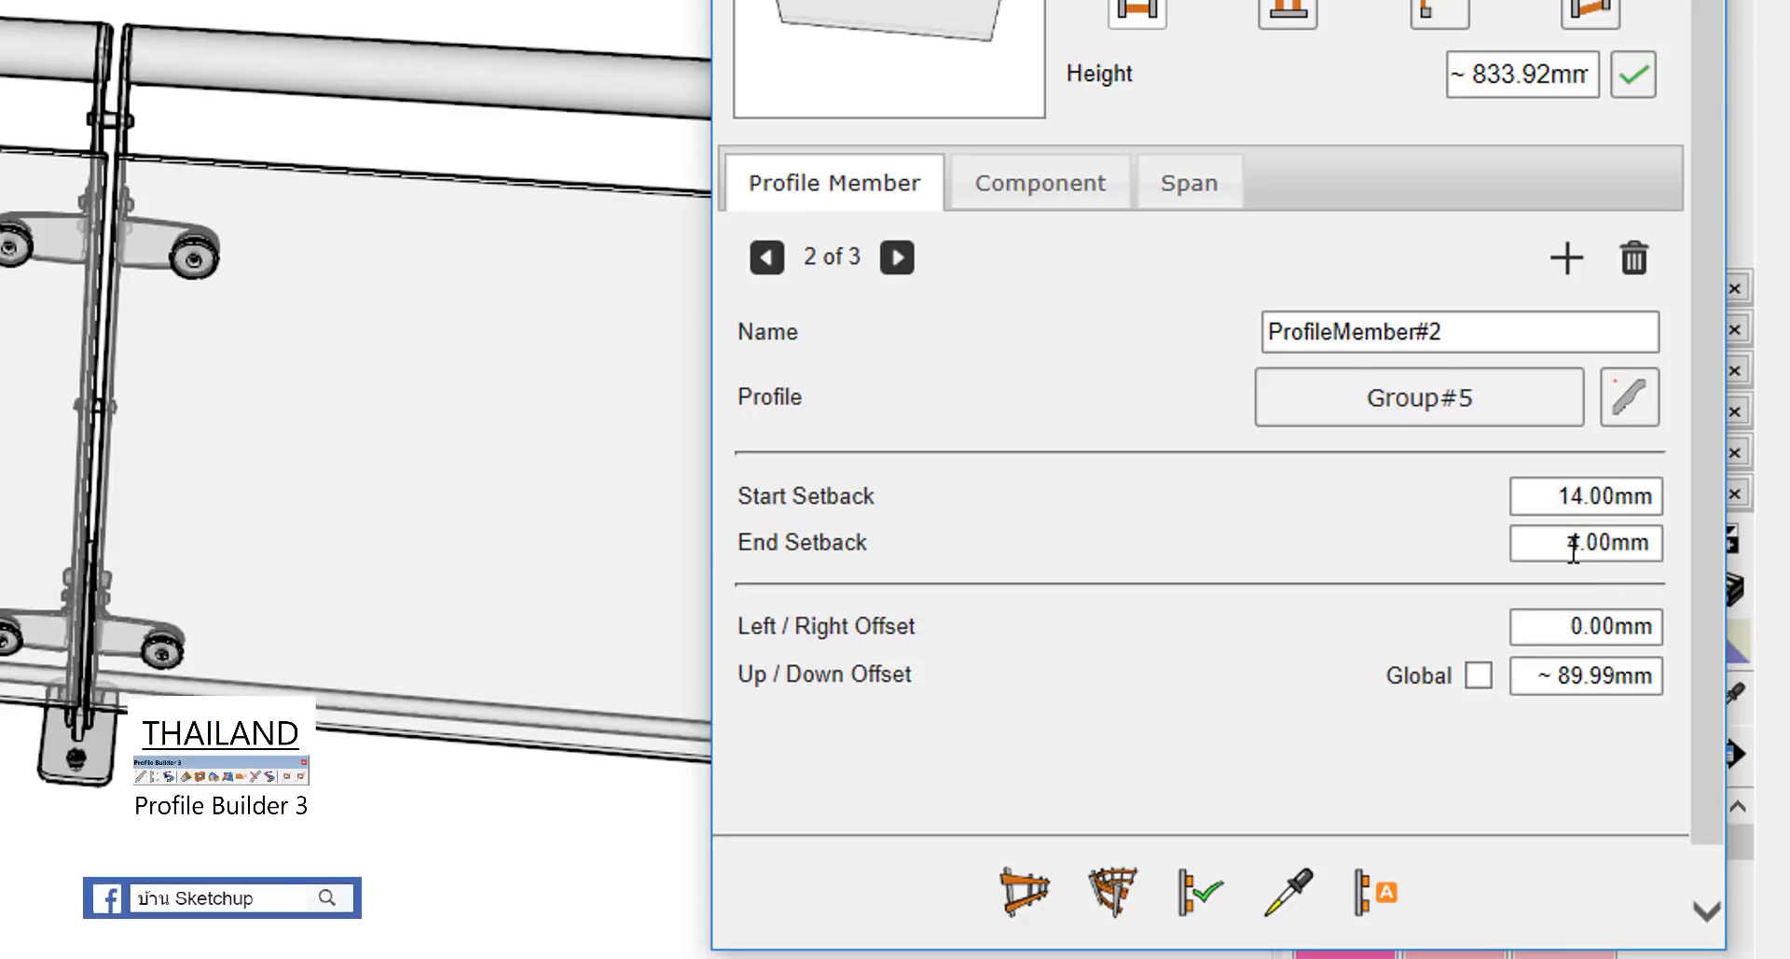
left_click(1616, 541)
type("1")
type("4")
left_click(897, 258)
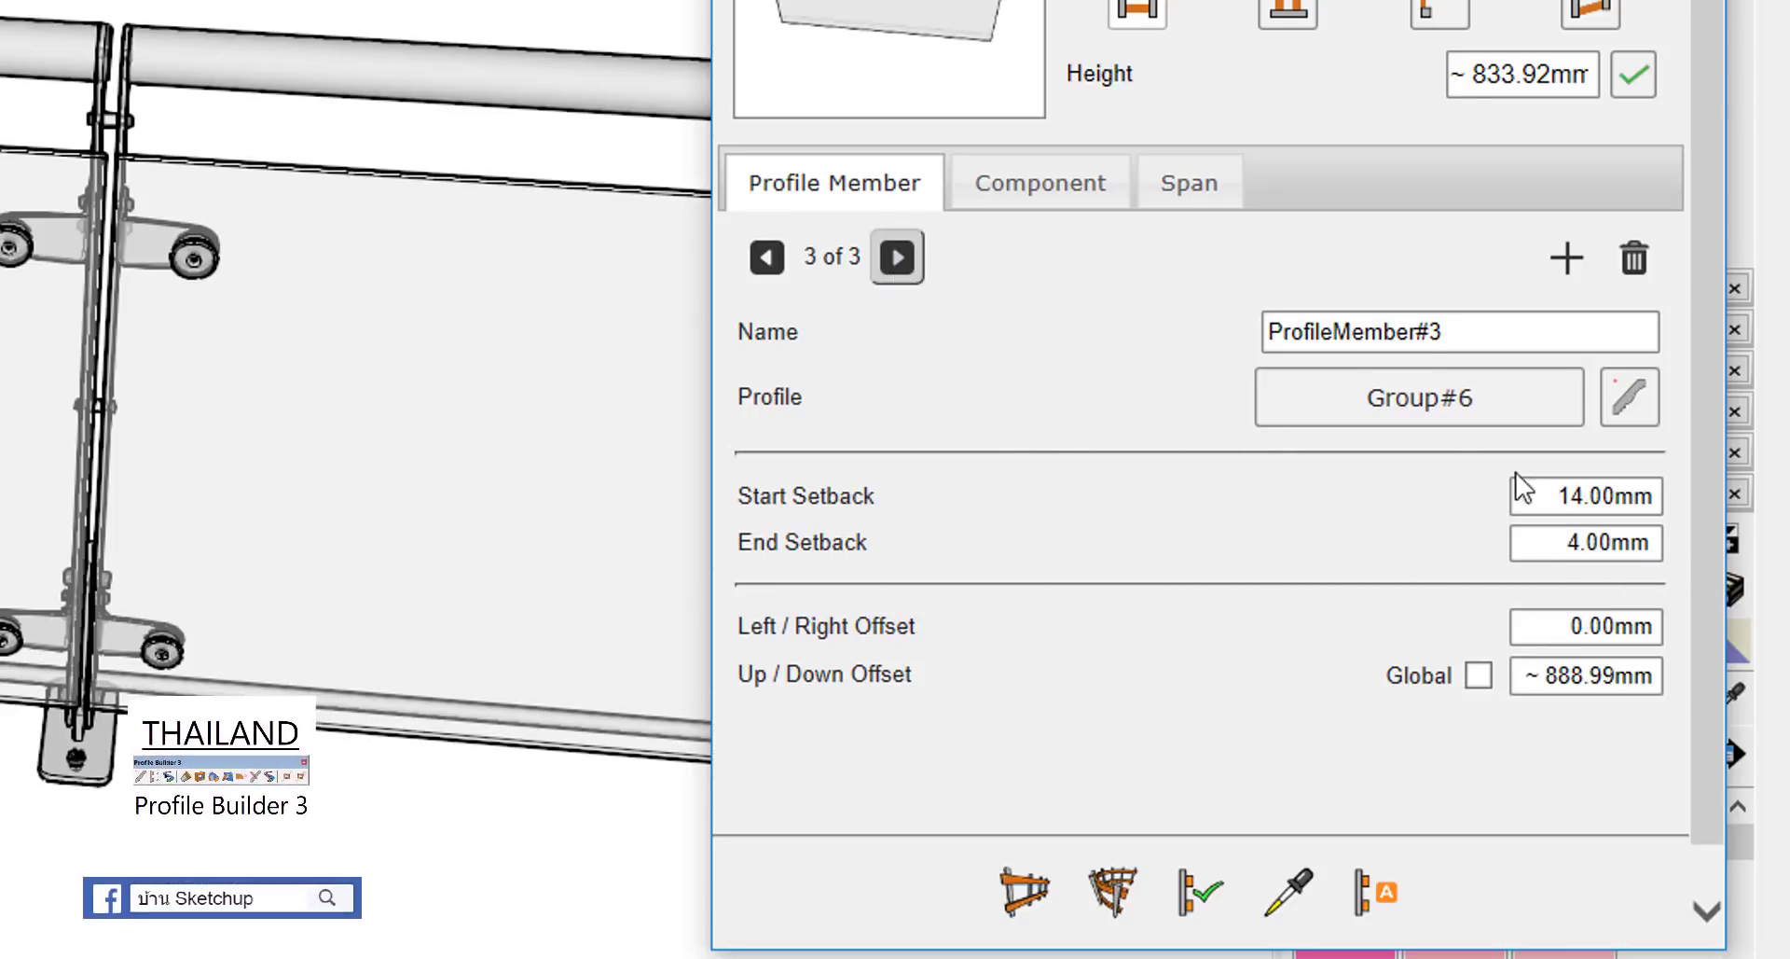
key("ctrl+a")
type("1")
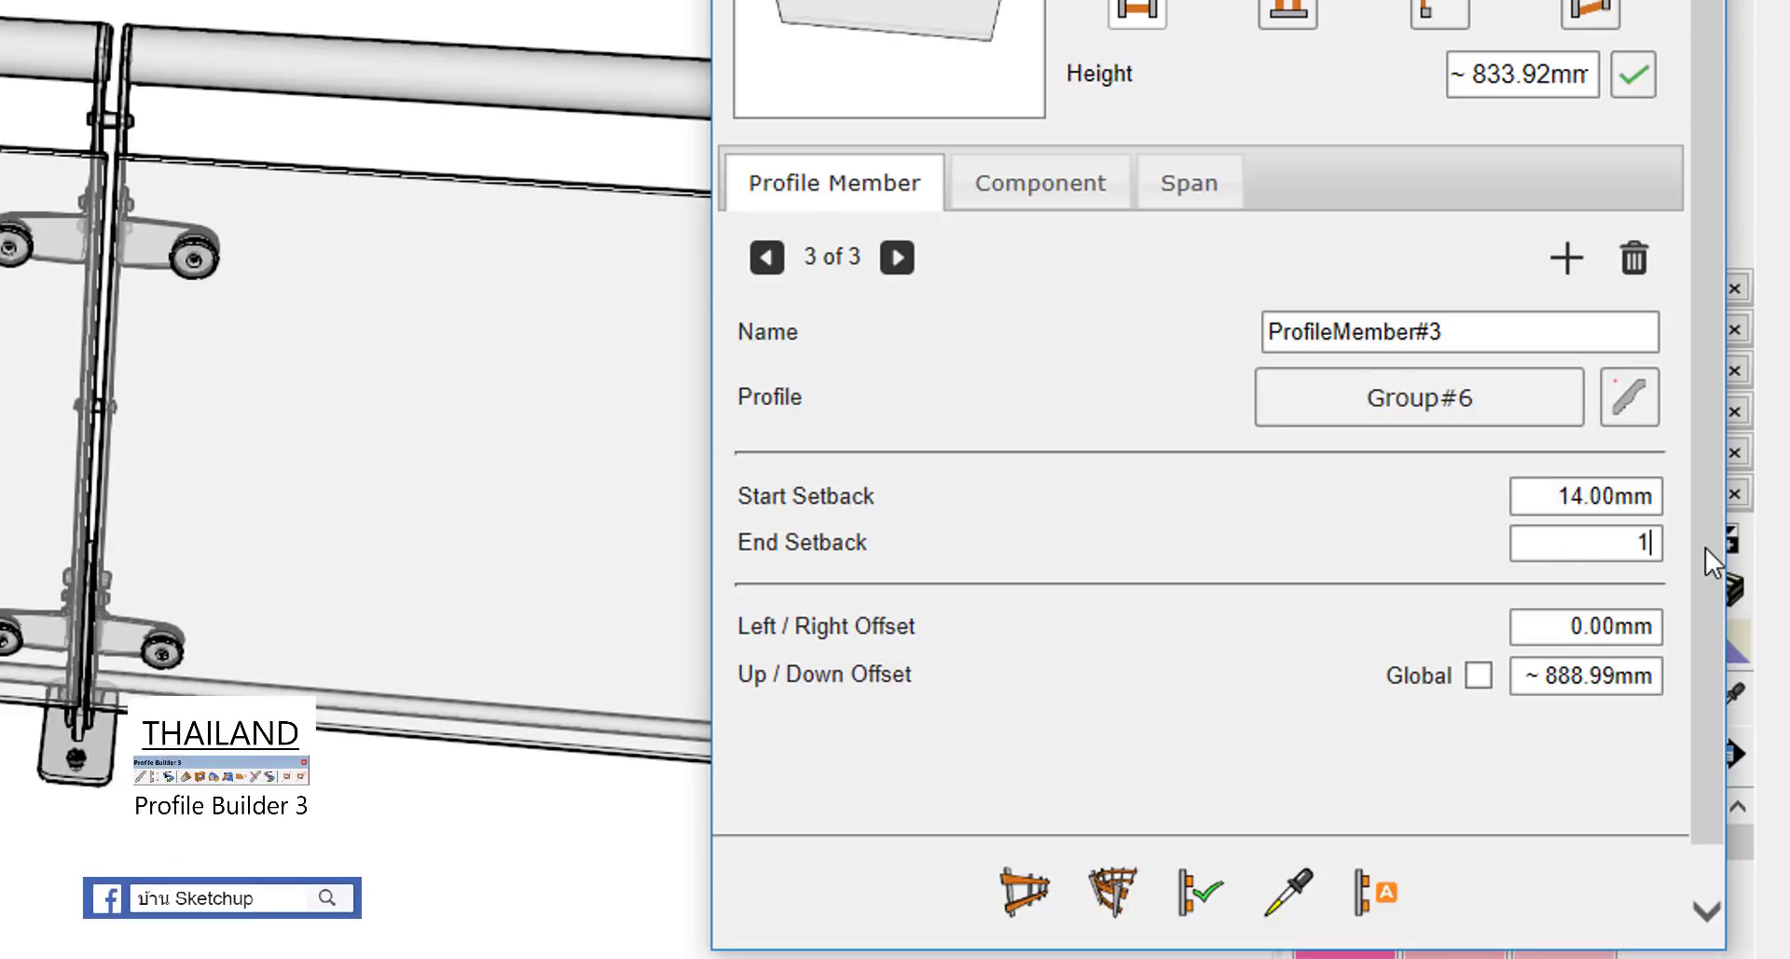
type("4")
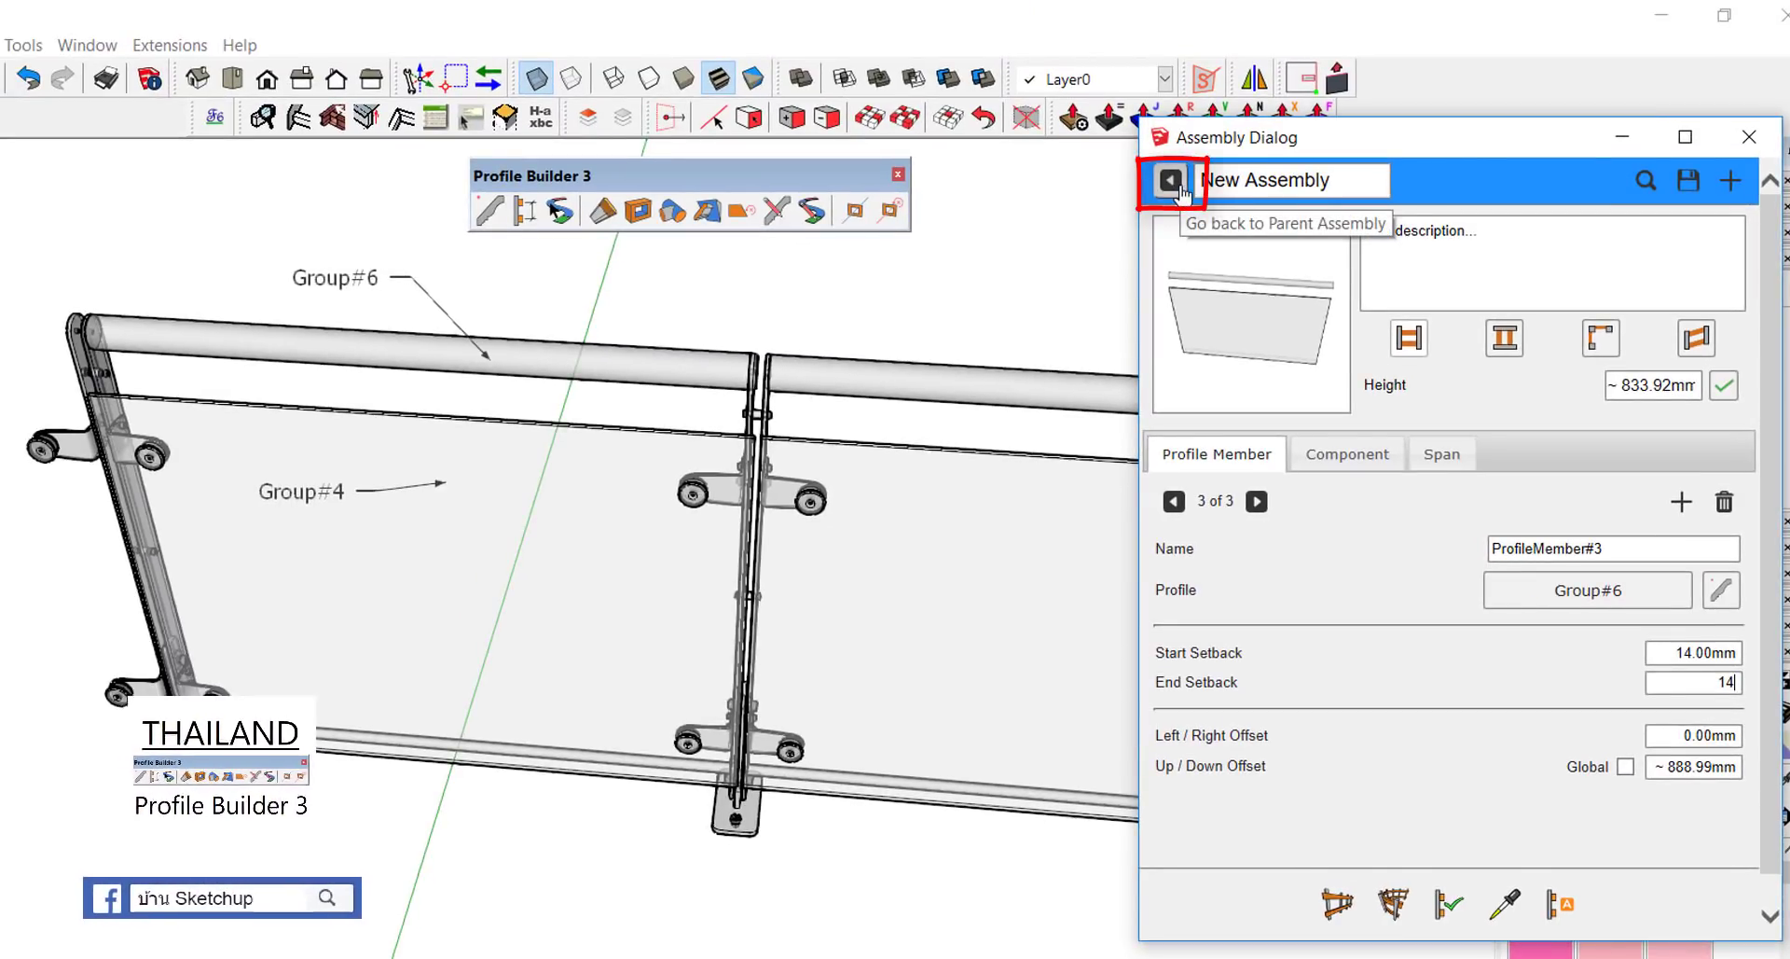
Step: Return to the GLASS RAILING assembly and rebuild the railing with the new setbacks
left_click(1176, 184)
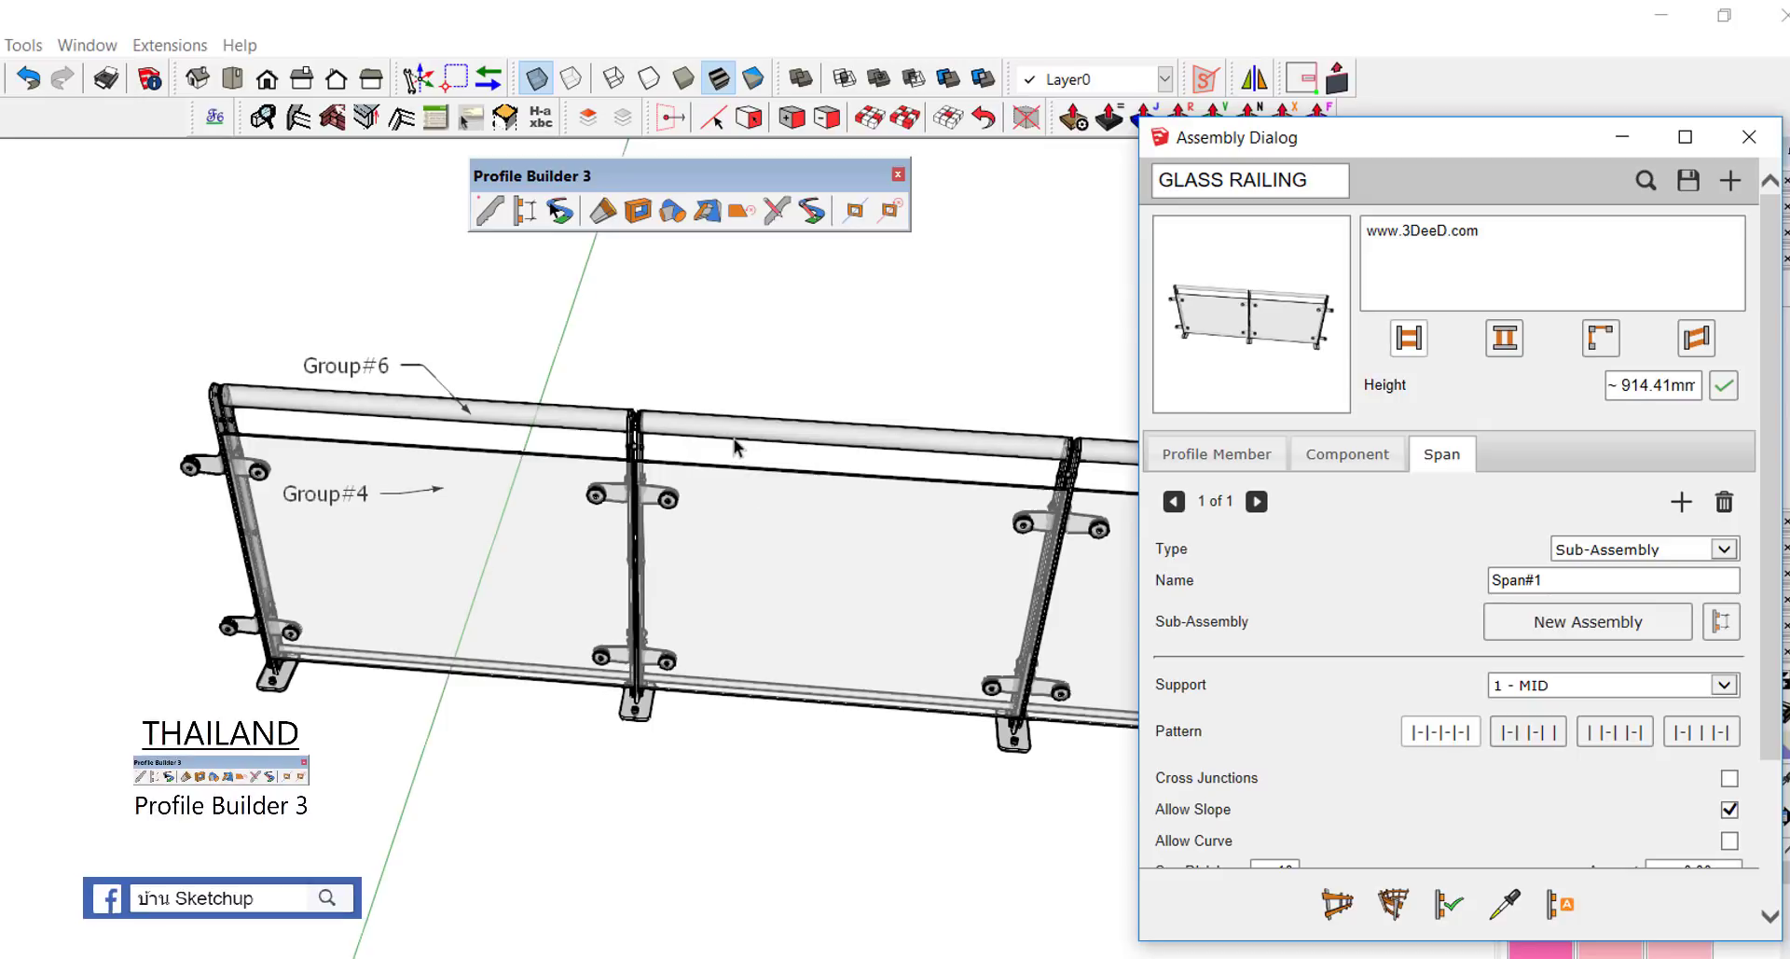
left_click(670, 491)
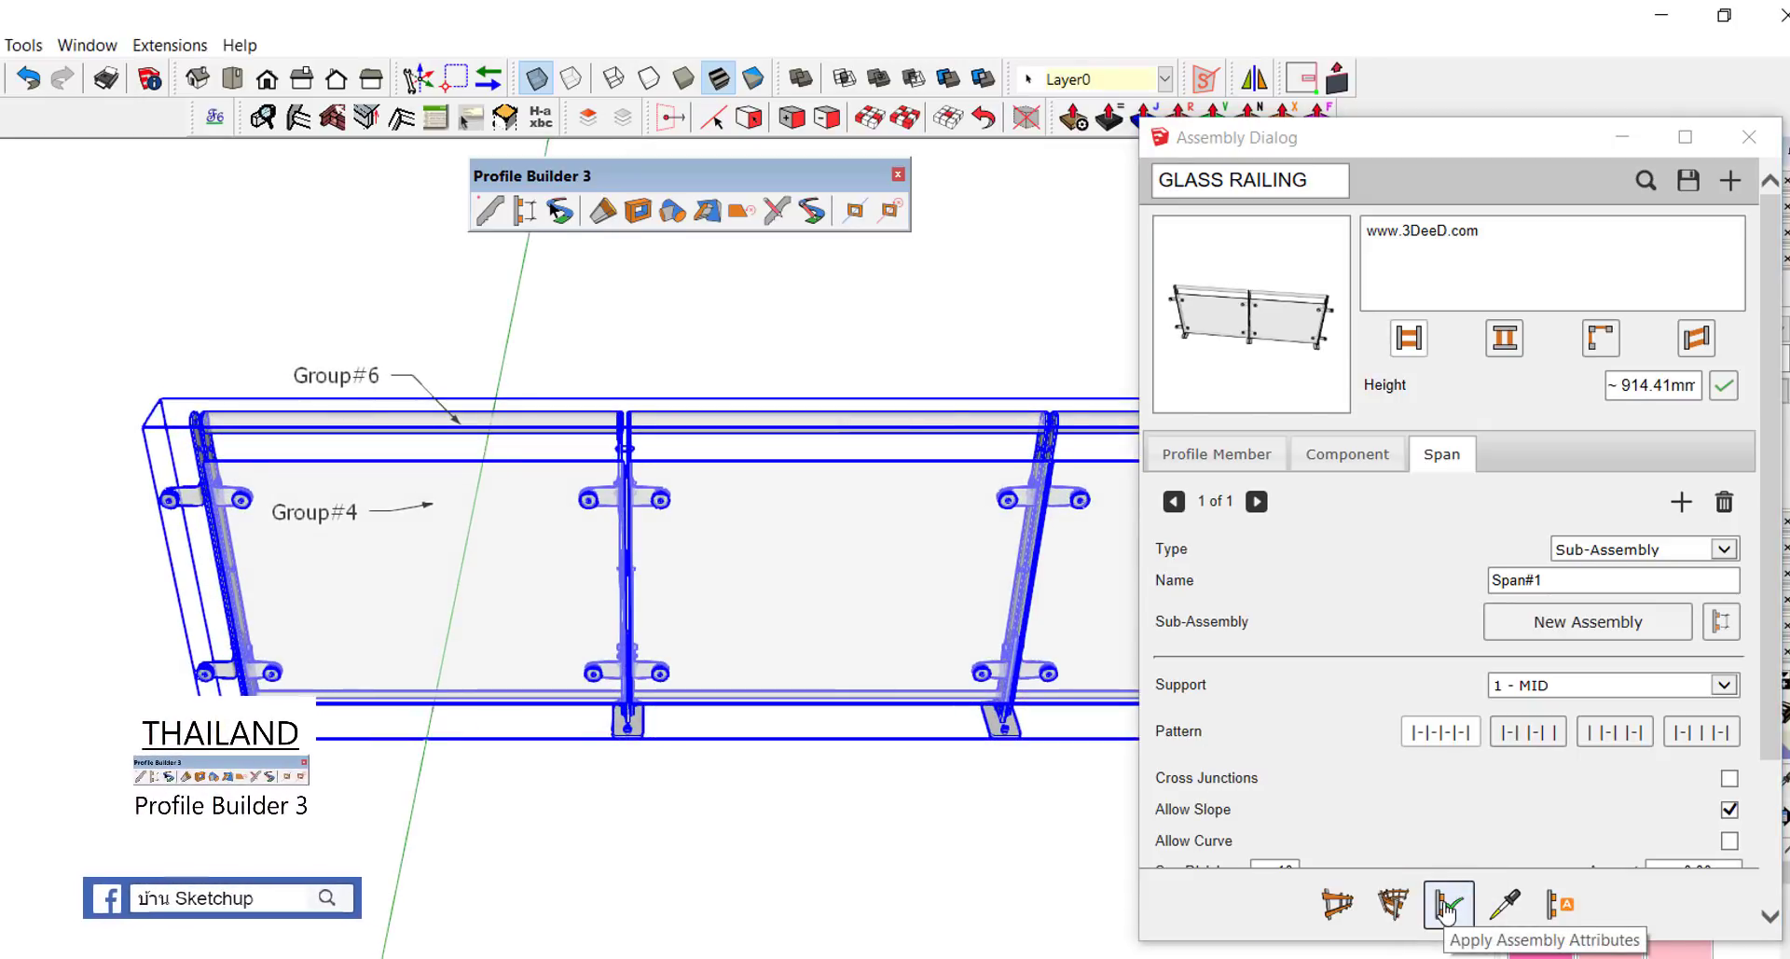
left_click(1447, 909)
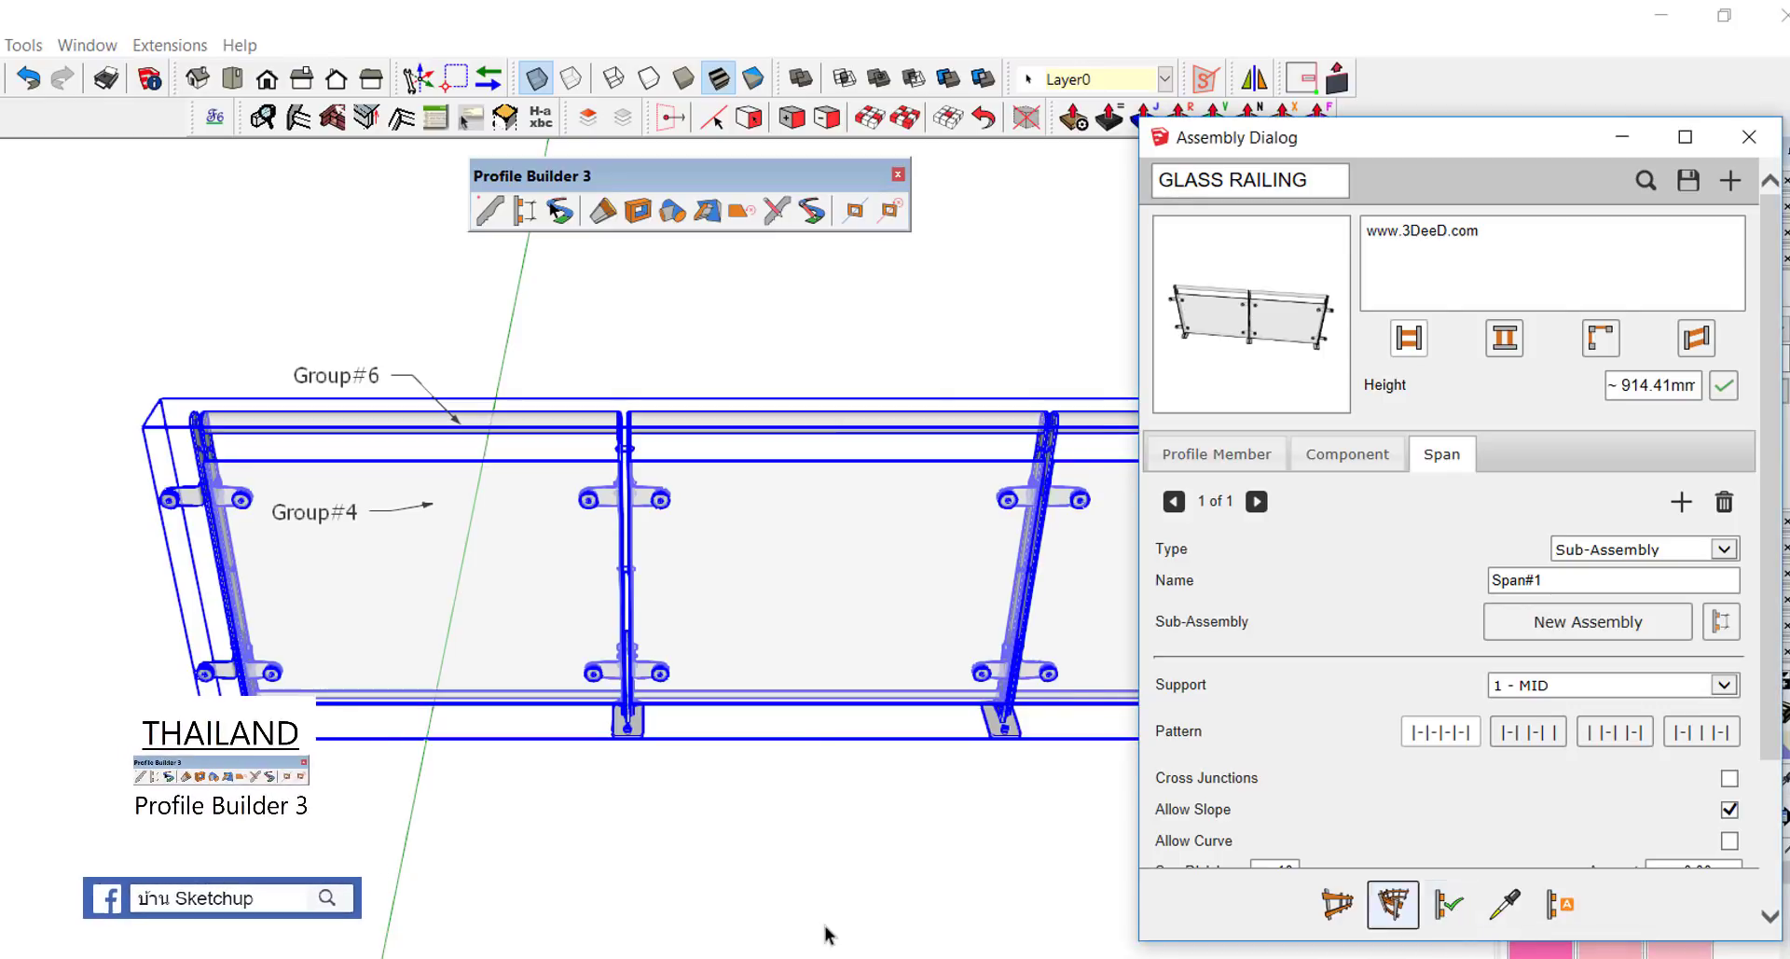
Step: Select the extra middle railing spans and delete them, leaving a single glass bay
scroll(591, 418, "up", 2)
scroll(590, 421, "up", 2)
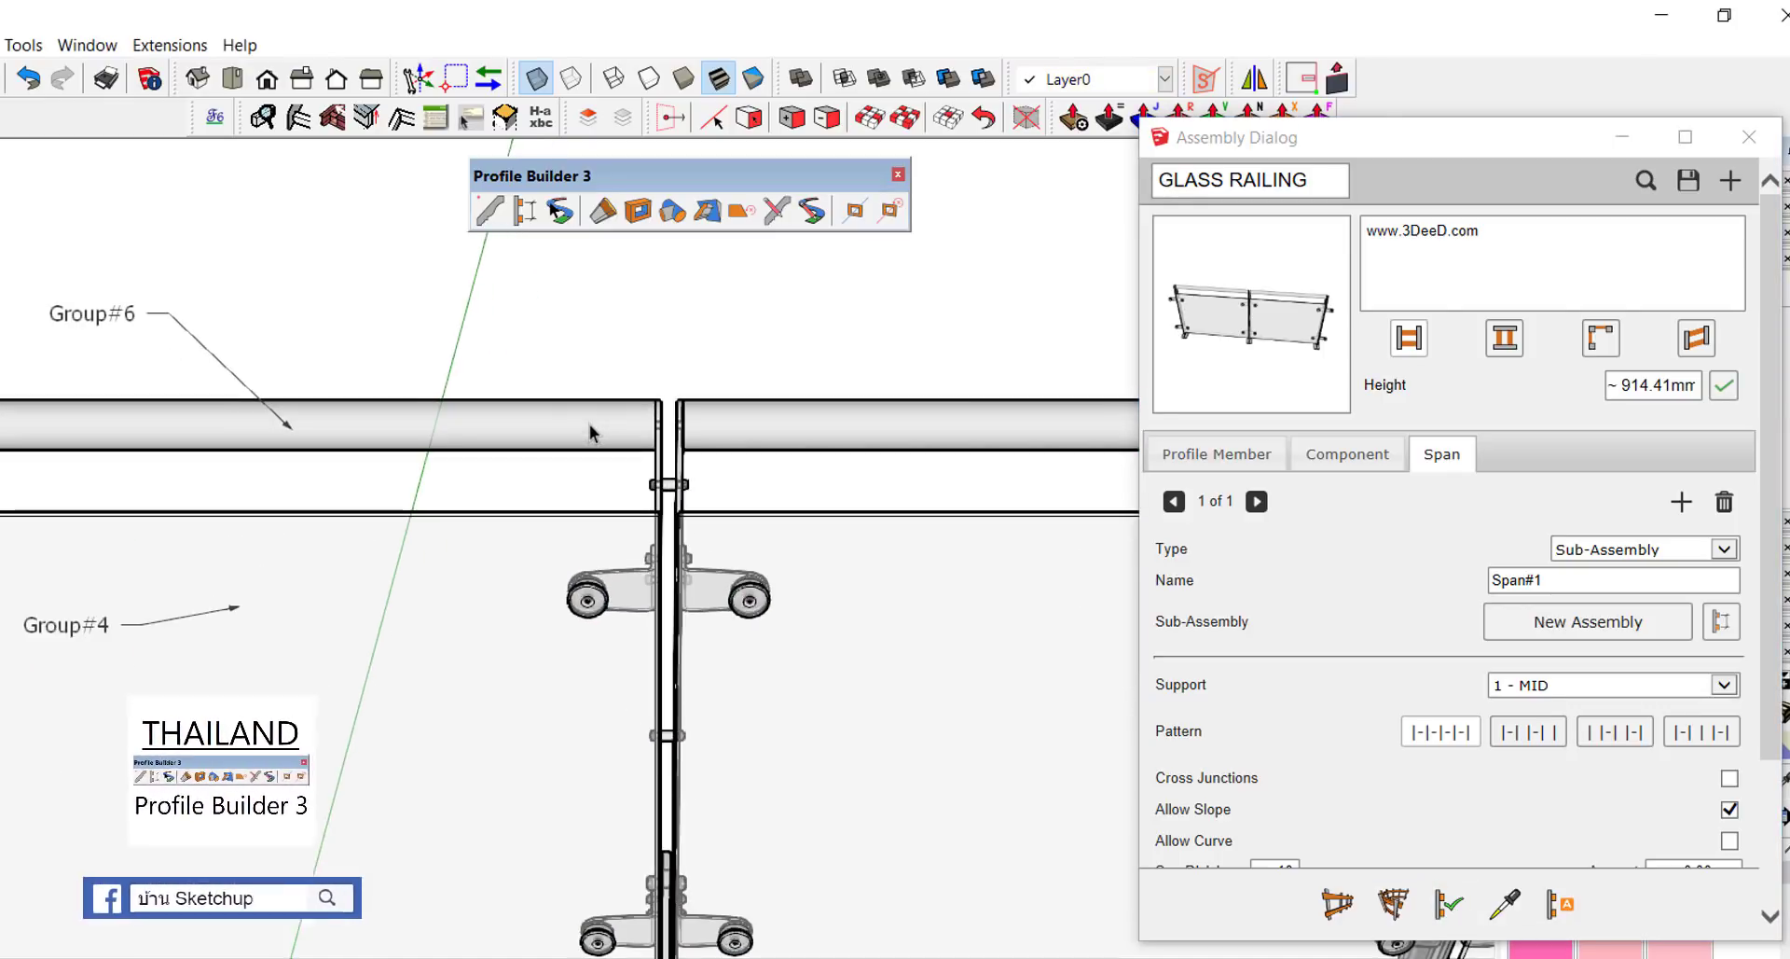
scroll(590, 423, "up", 1)
mouse_move(589, 424)
middle_mouse_down()
mouse_move(848, 308)
mouse_move(731, 388)
mouse_move(457, 446)
middle_mouse_up()
scroll(457, 446, "down", 3)
scroll(457, 446, "down", 2)
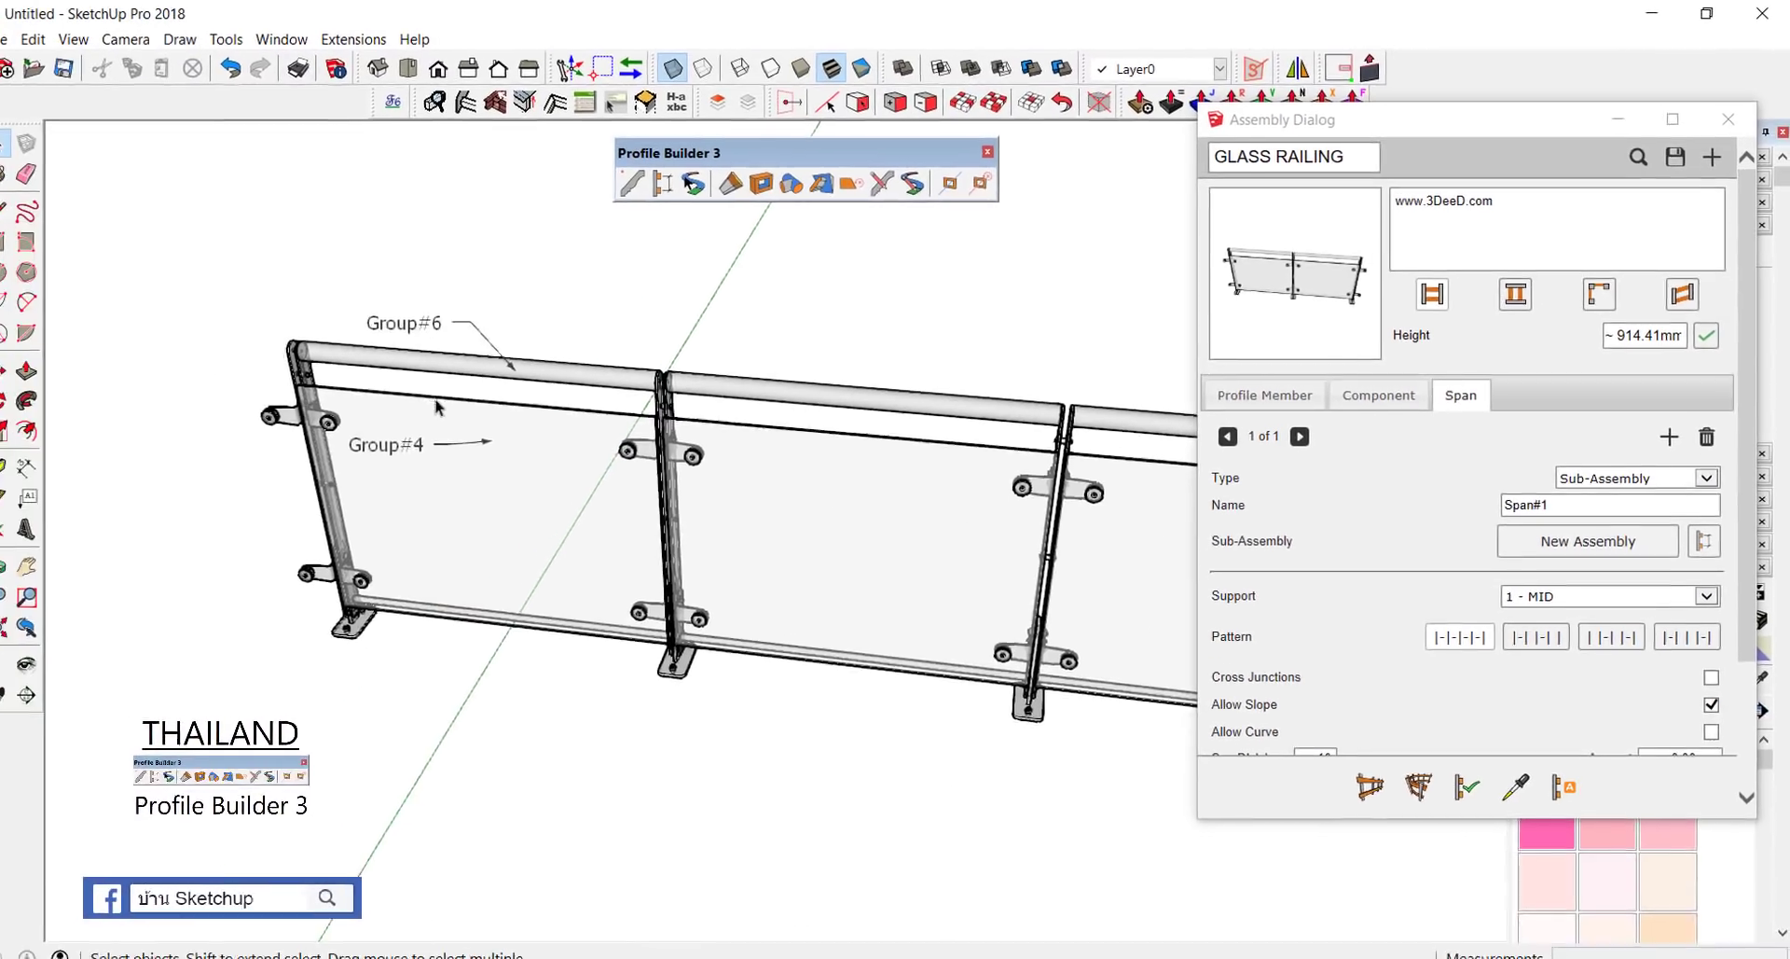
scroll(642, 425, "down", 3)
scroll(641, 429, "down", 2)
scroll(657, 537, "up", 1)
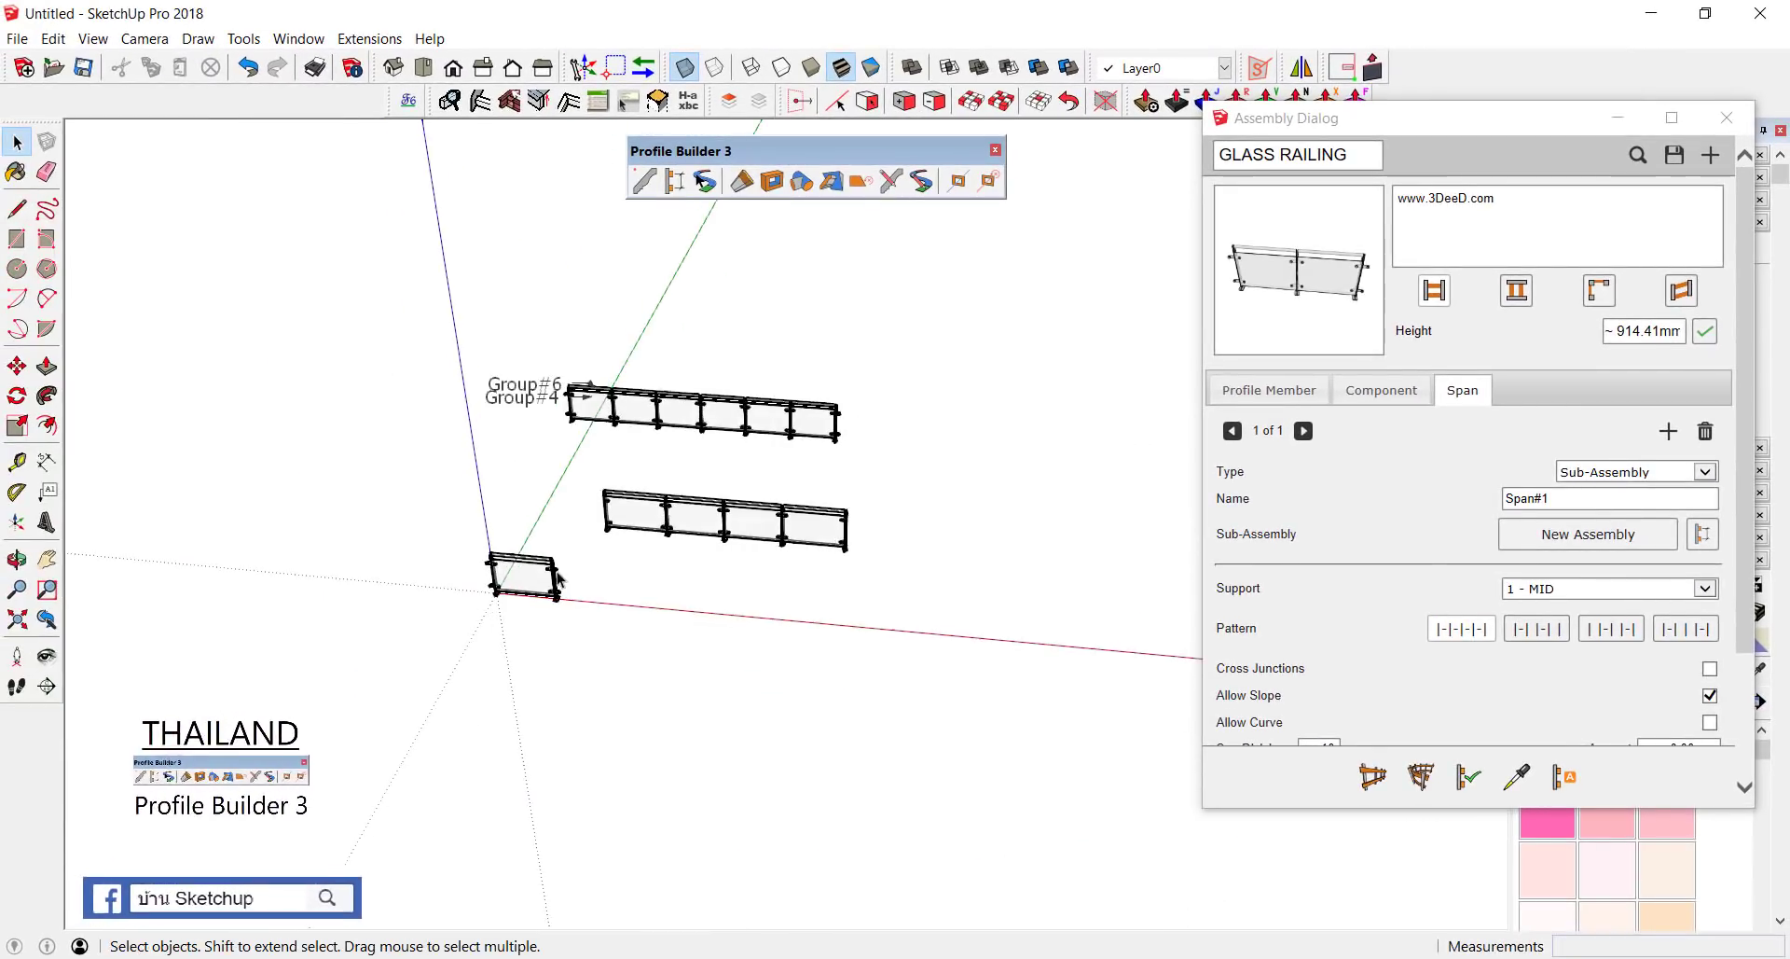
scroll(650, 539, "up", 1)
scroll(723, 456, "up", 3)
scroll(719, 479, "down", 1)
scroll(719, 432, "down", 3)
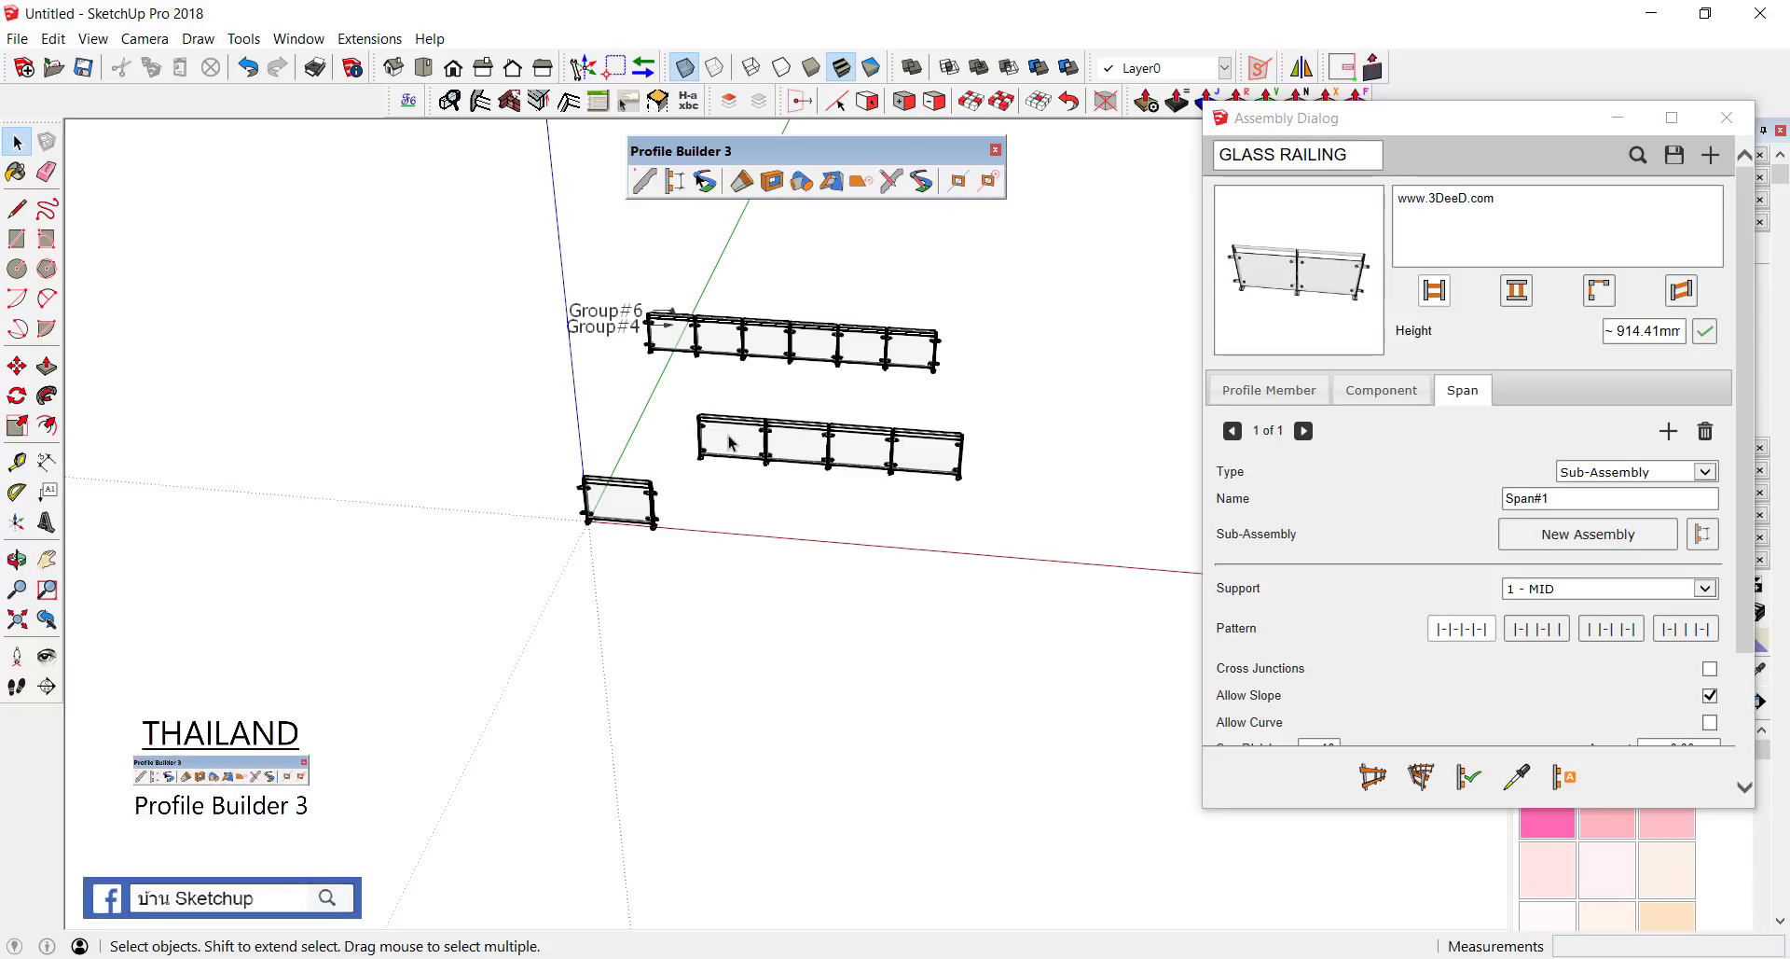
left_click(732, 443)
scroll(729, 435, "up", 1)
scroll(729, 434, "up", 2)
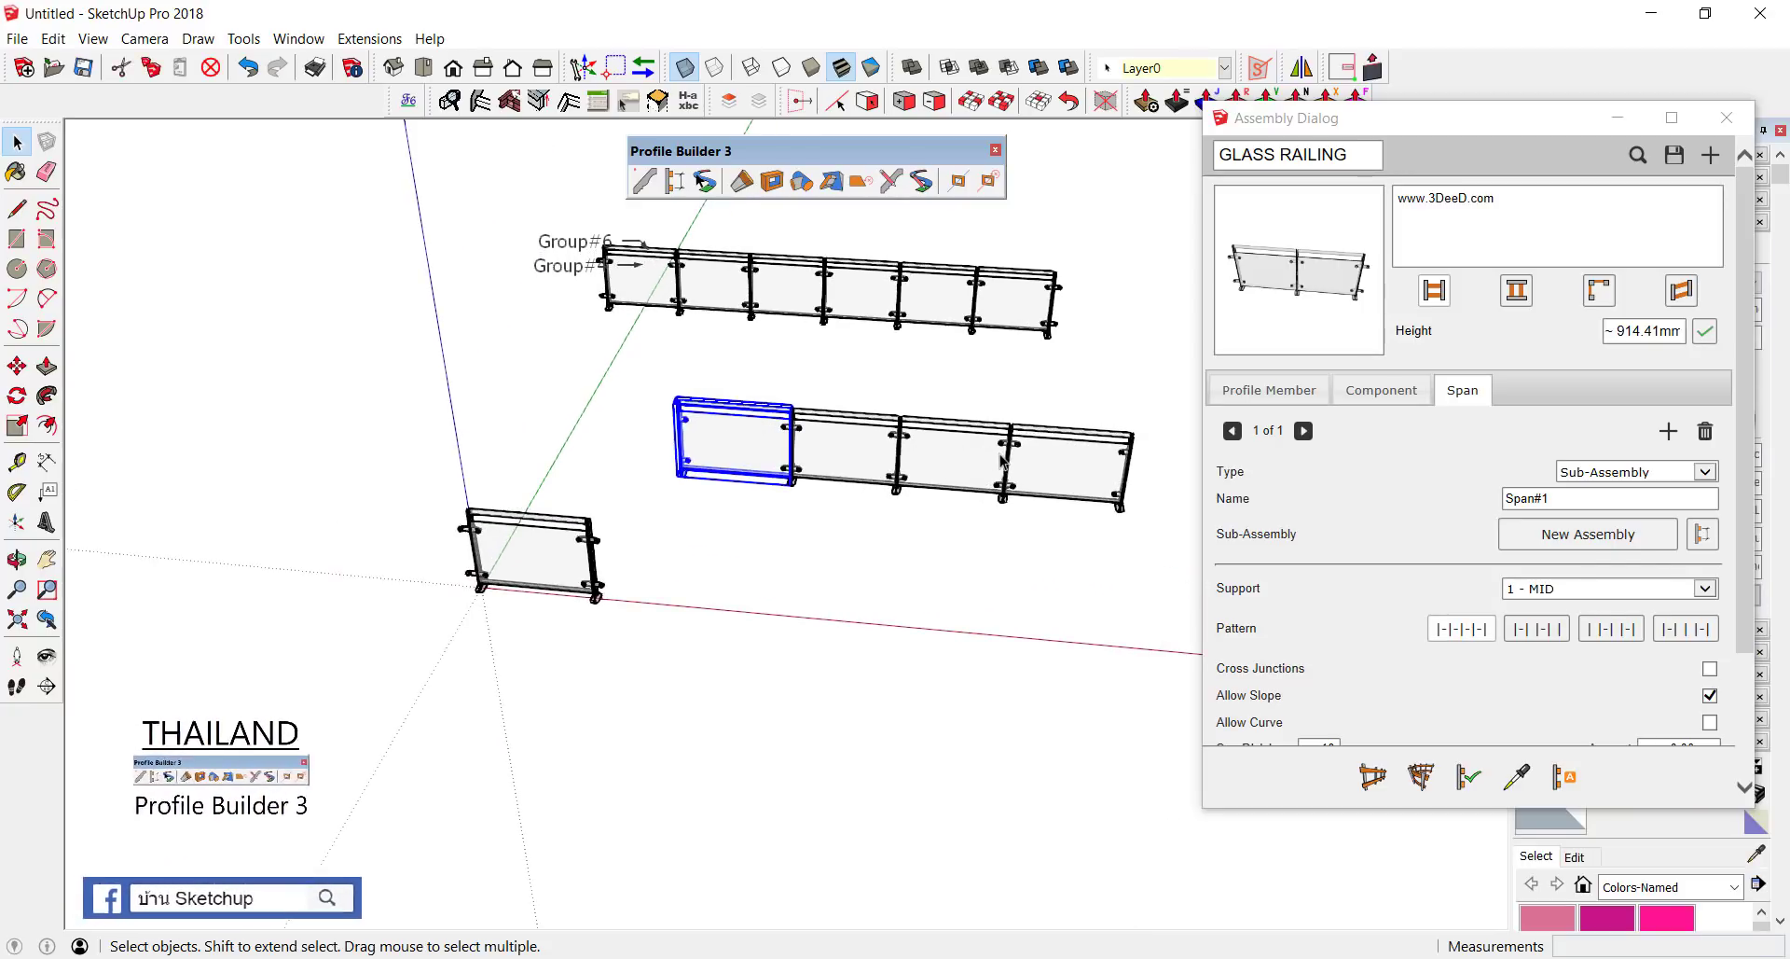
scroll(1026, 466, "up", 2)
left_click(1046, 473)
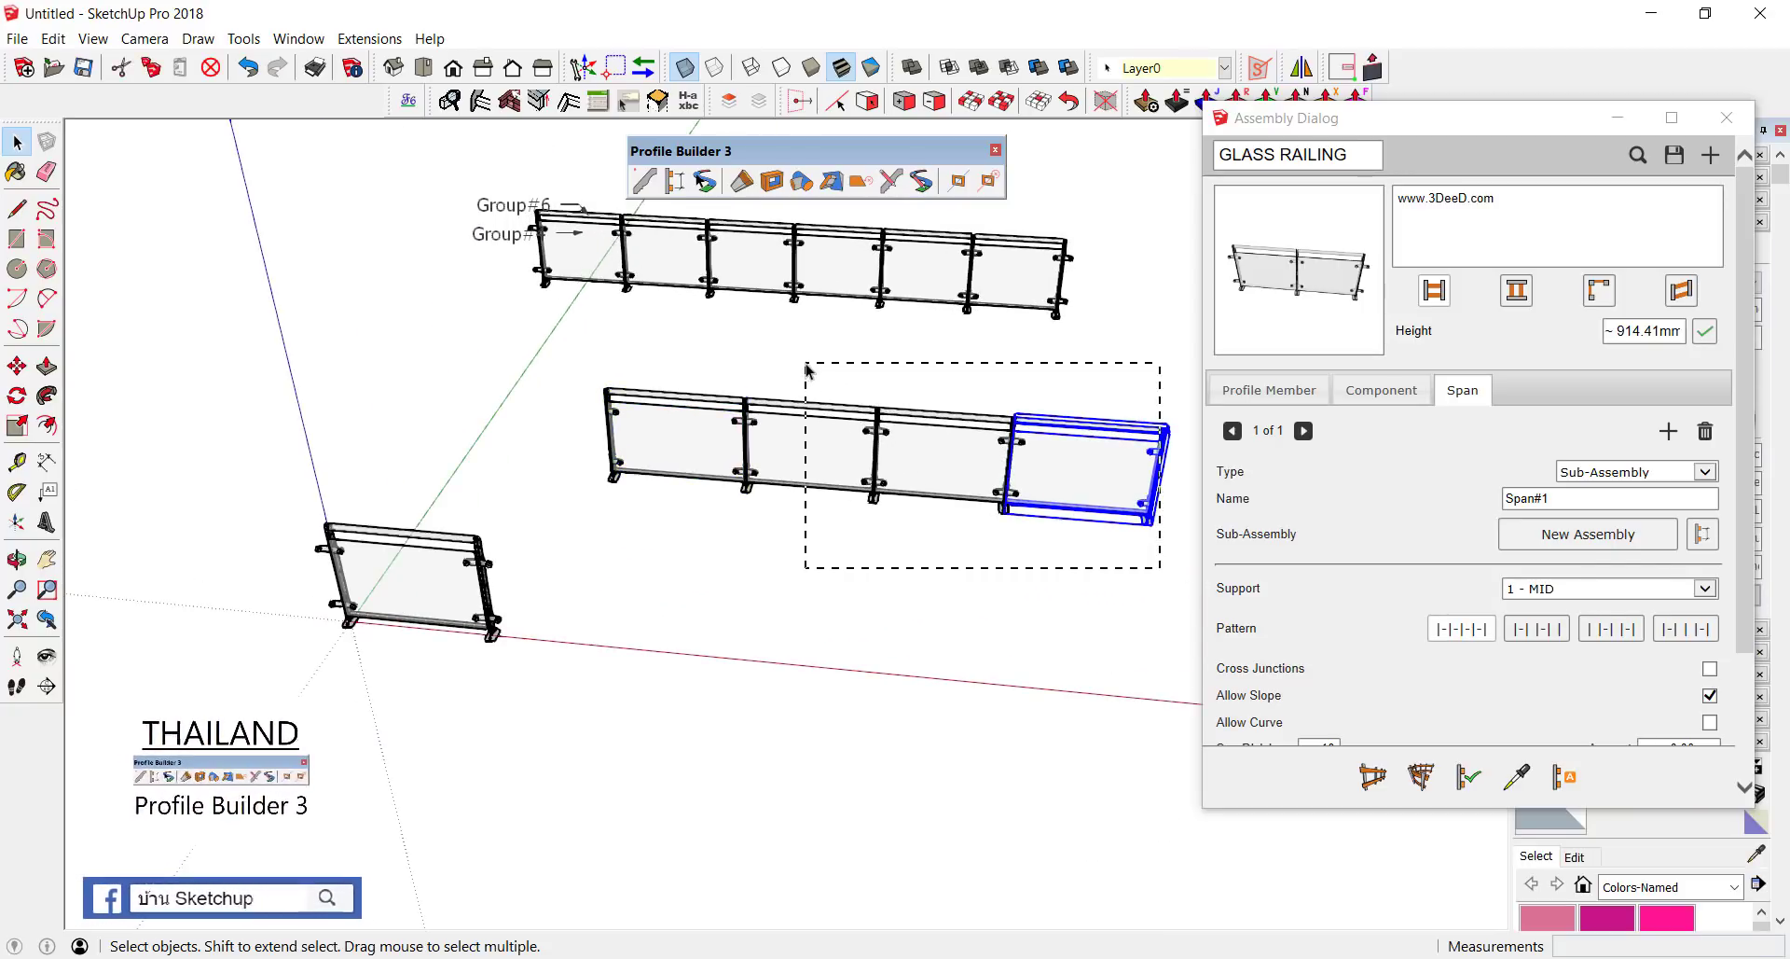
left_click_drag(807, 371, 804, 369)
key("Delete")
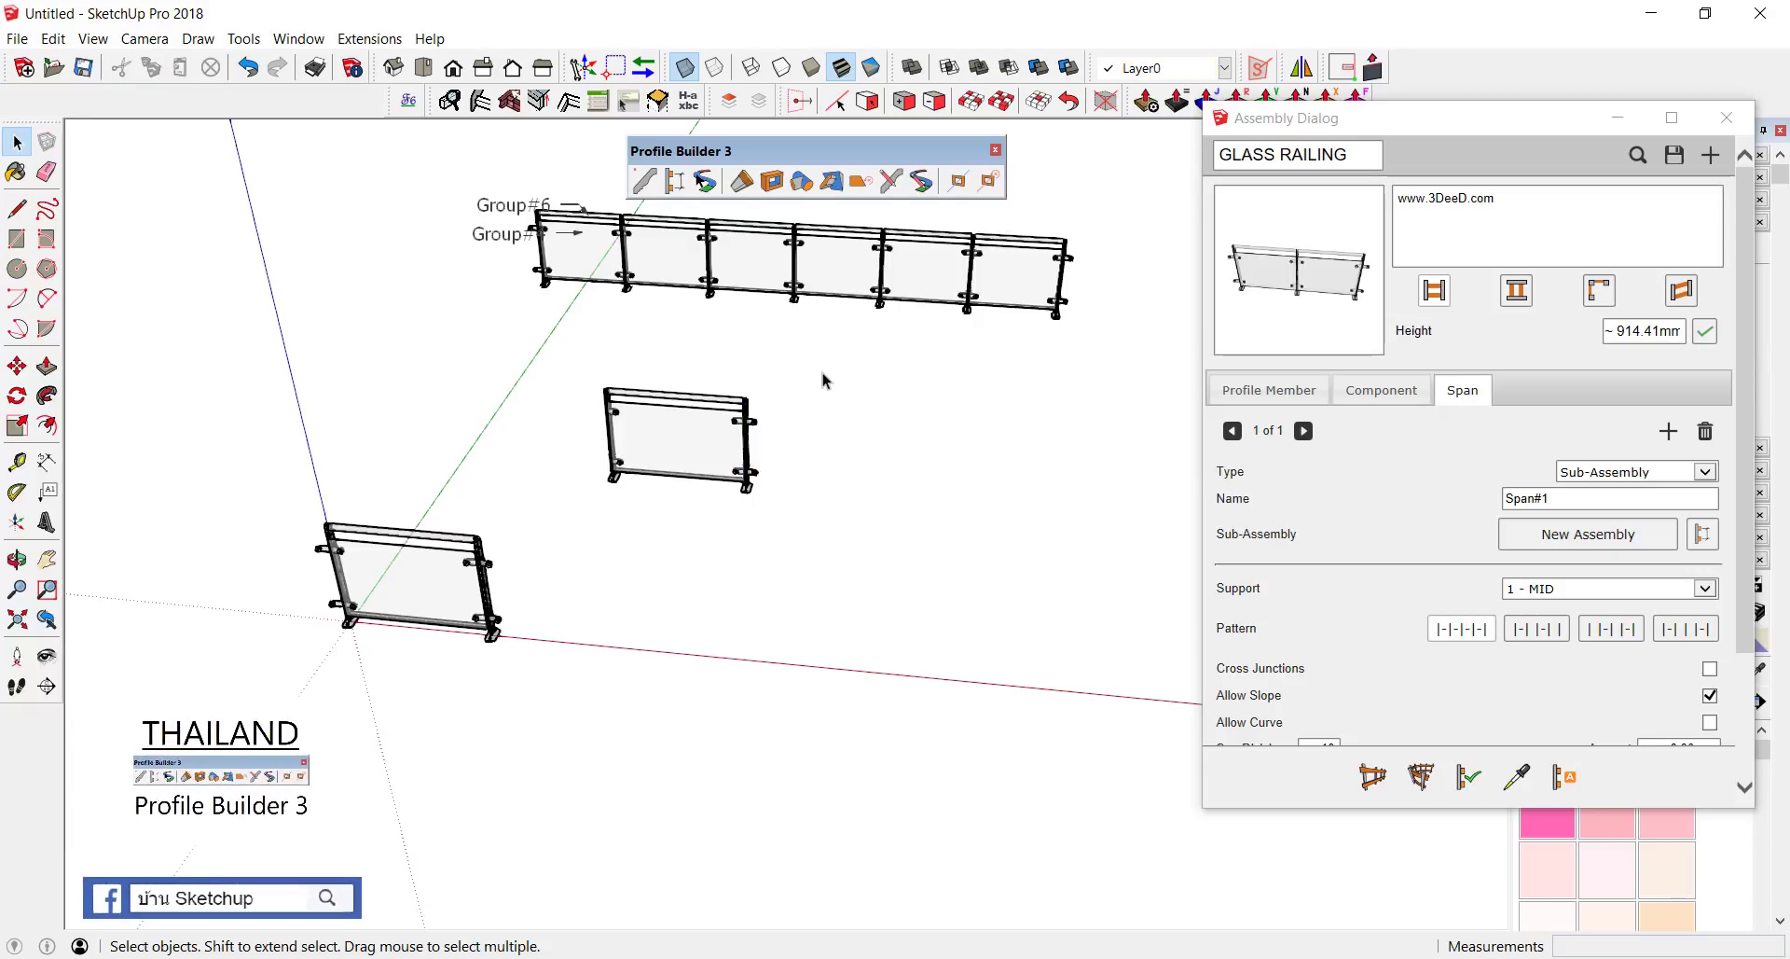
key("e")
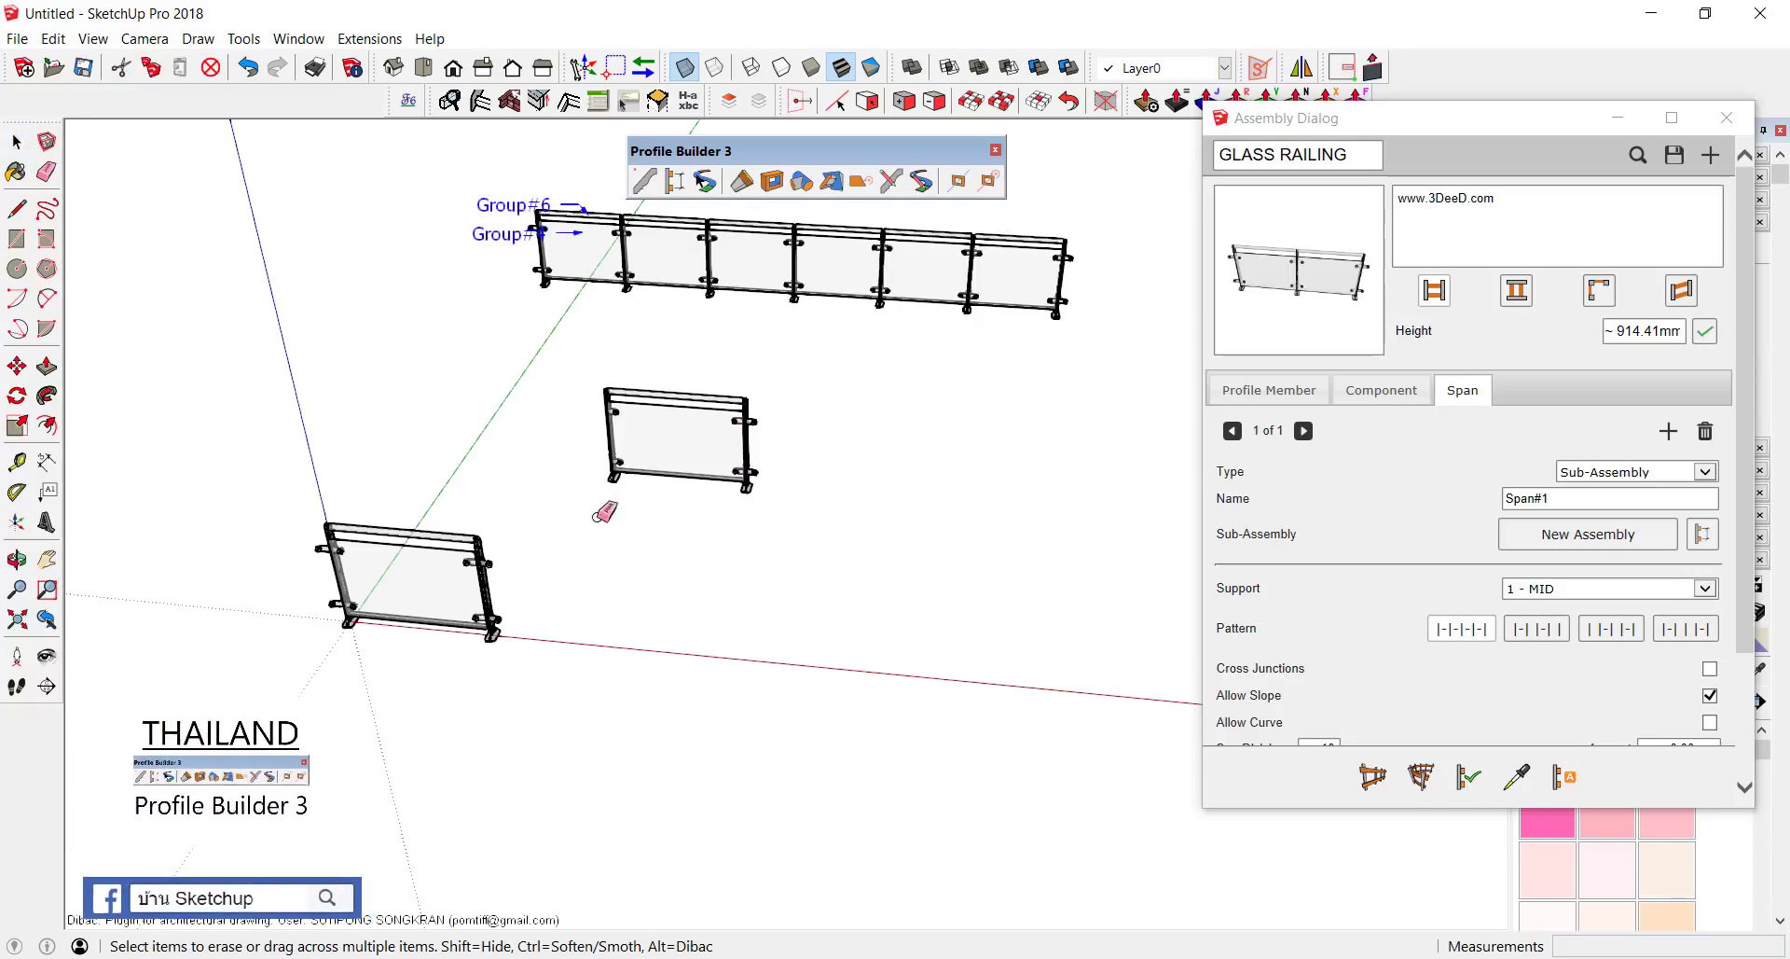
scroll(598, 516, "down", 4)
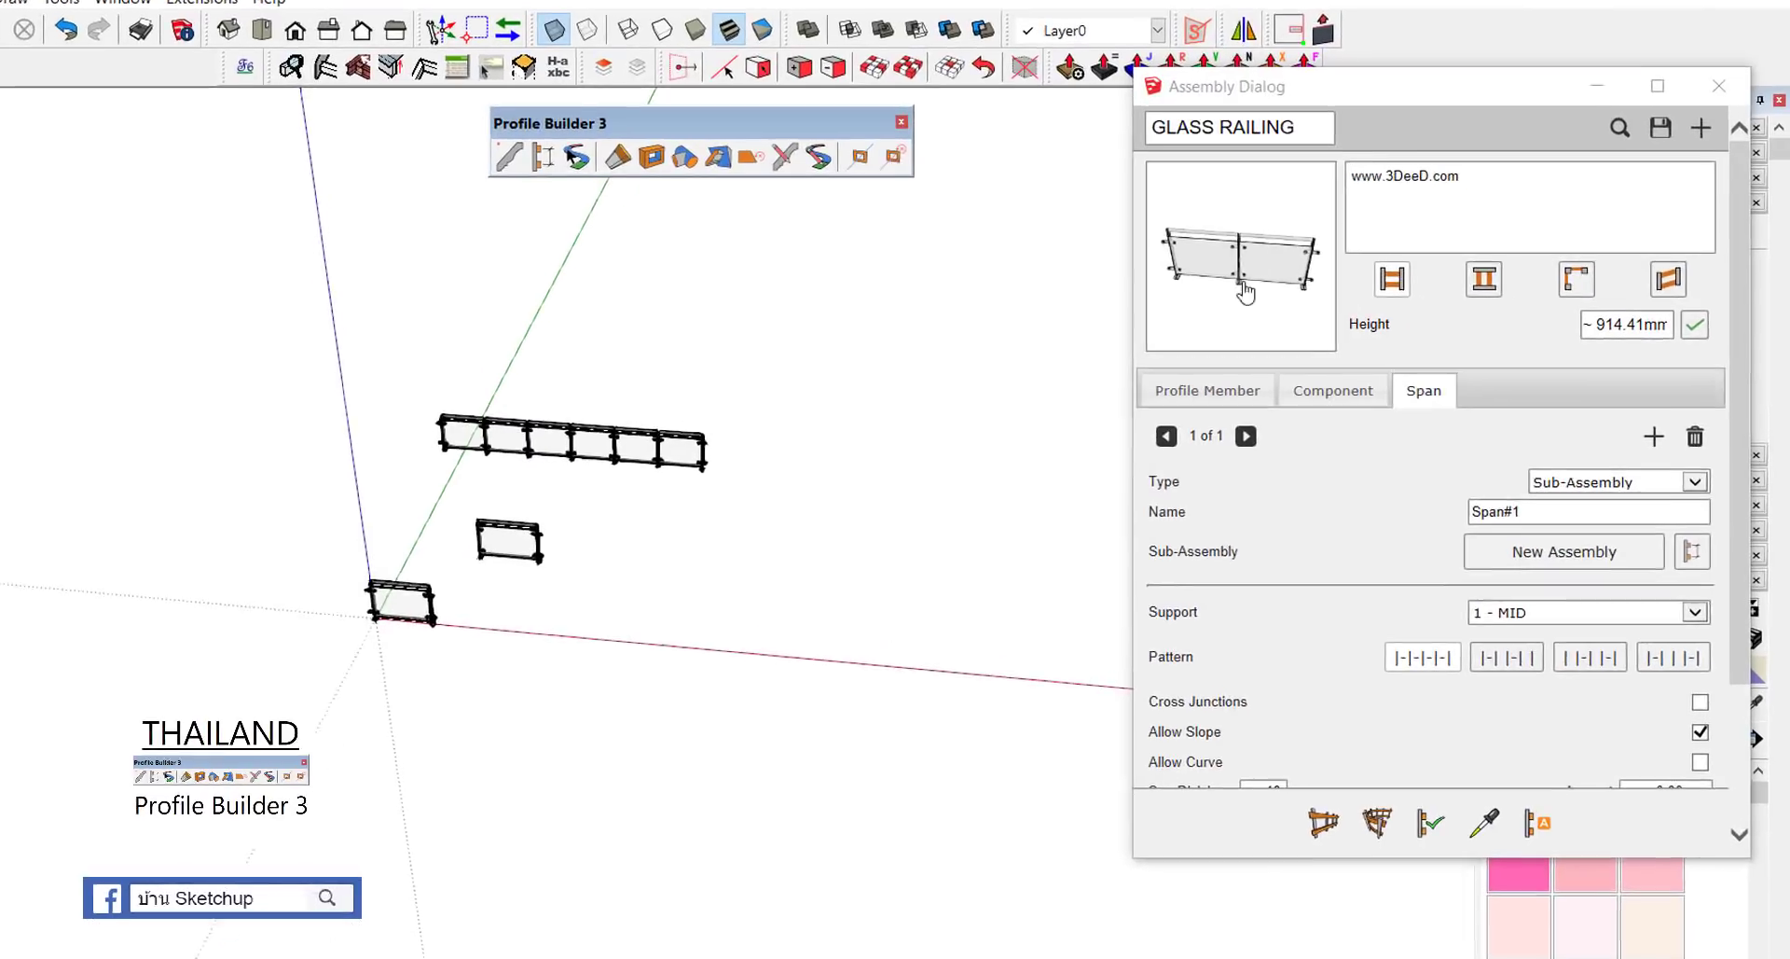
Step: Add a new mid component to GLASS RAILING using the single glass panel, Component#1
left_click(1410, 393)
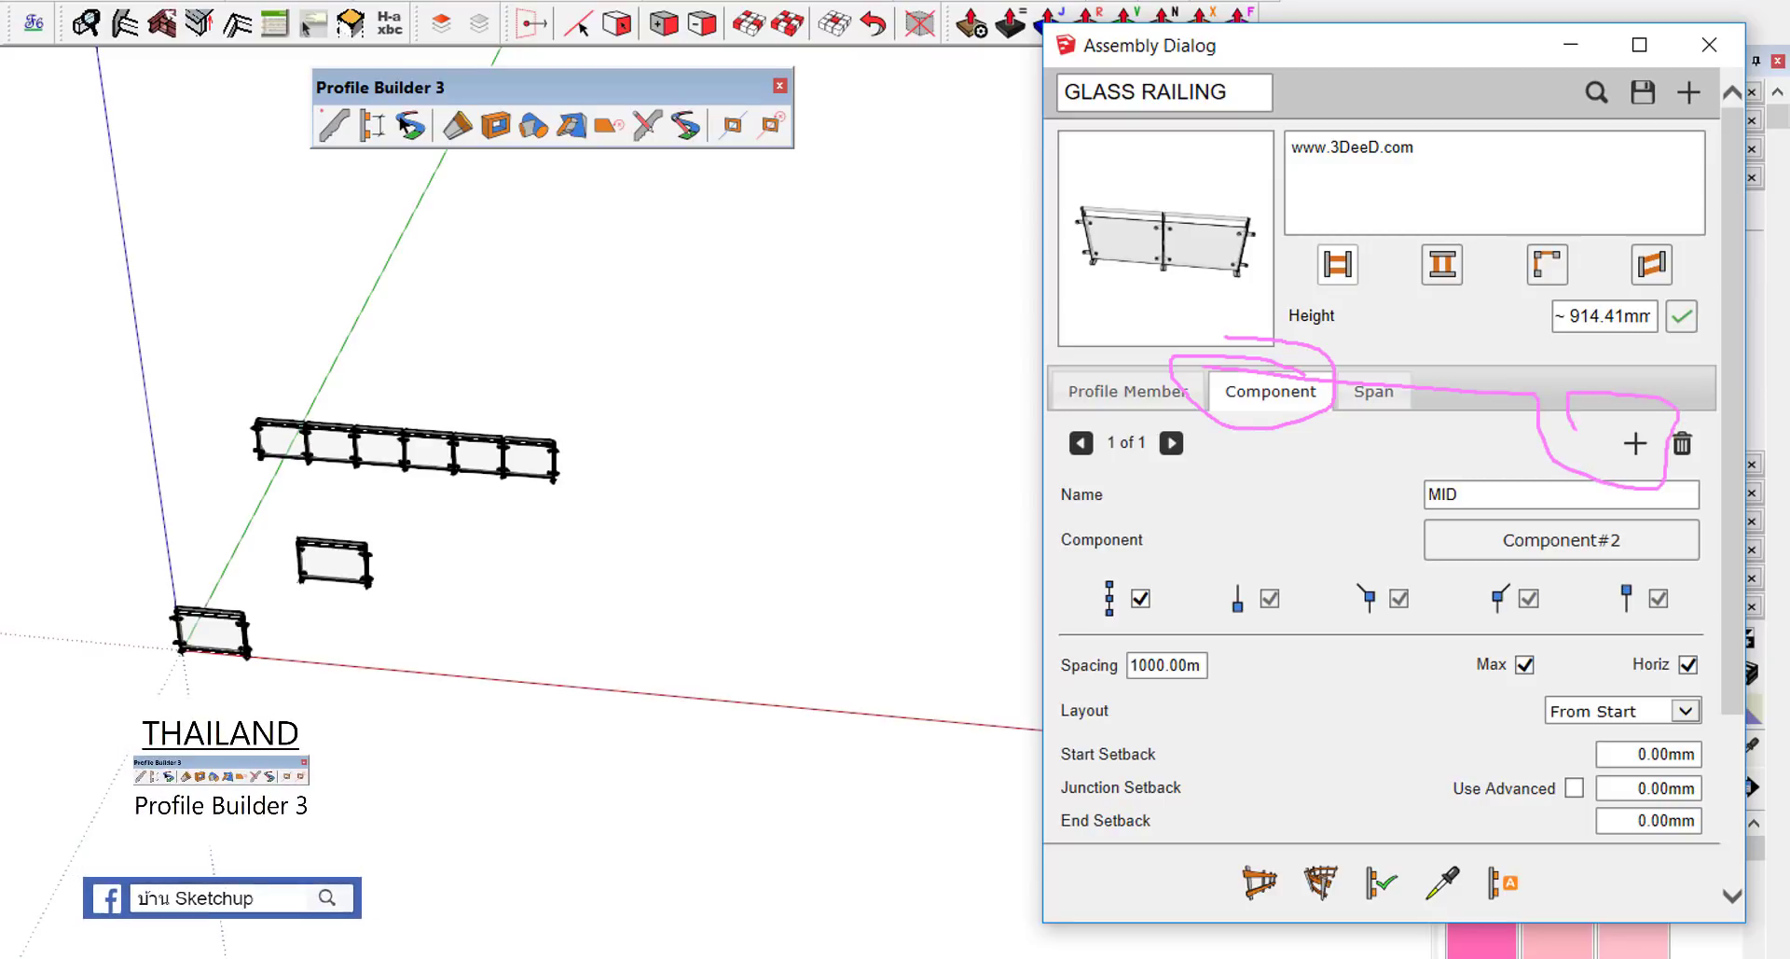
left_click(1635, 452)
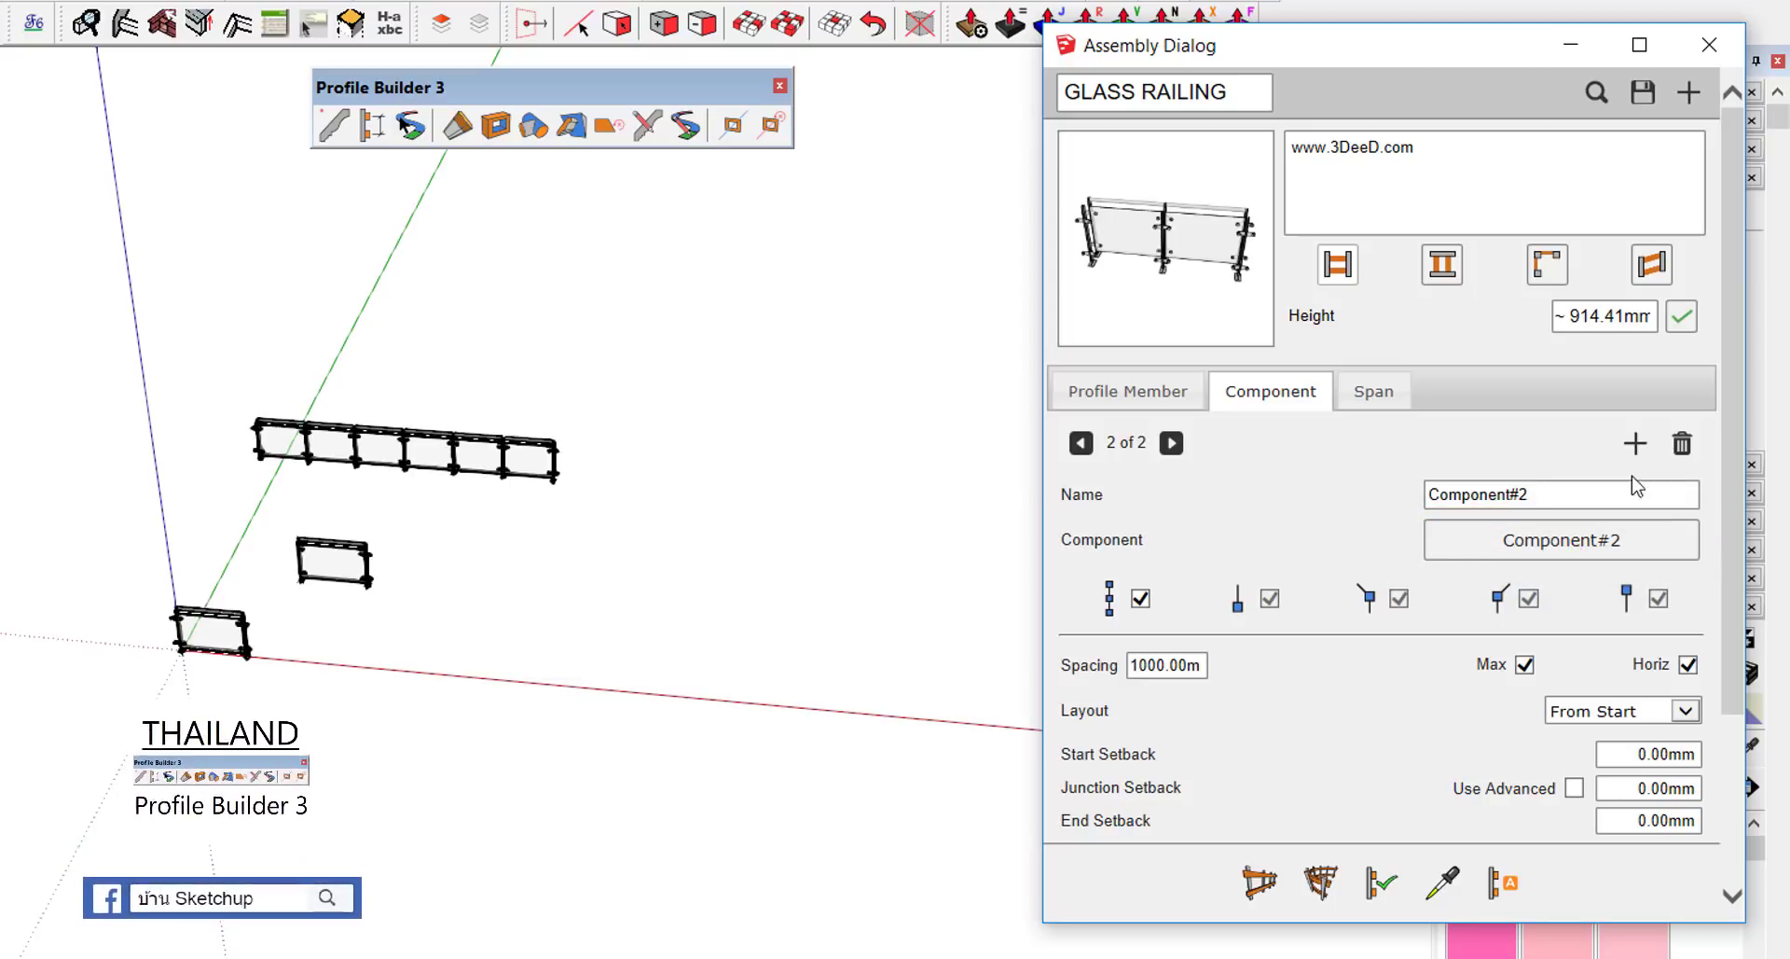
left_click(1543, 557)
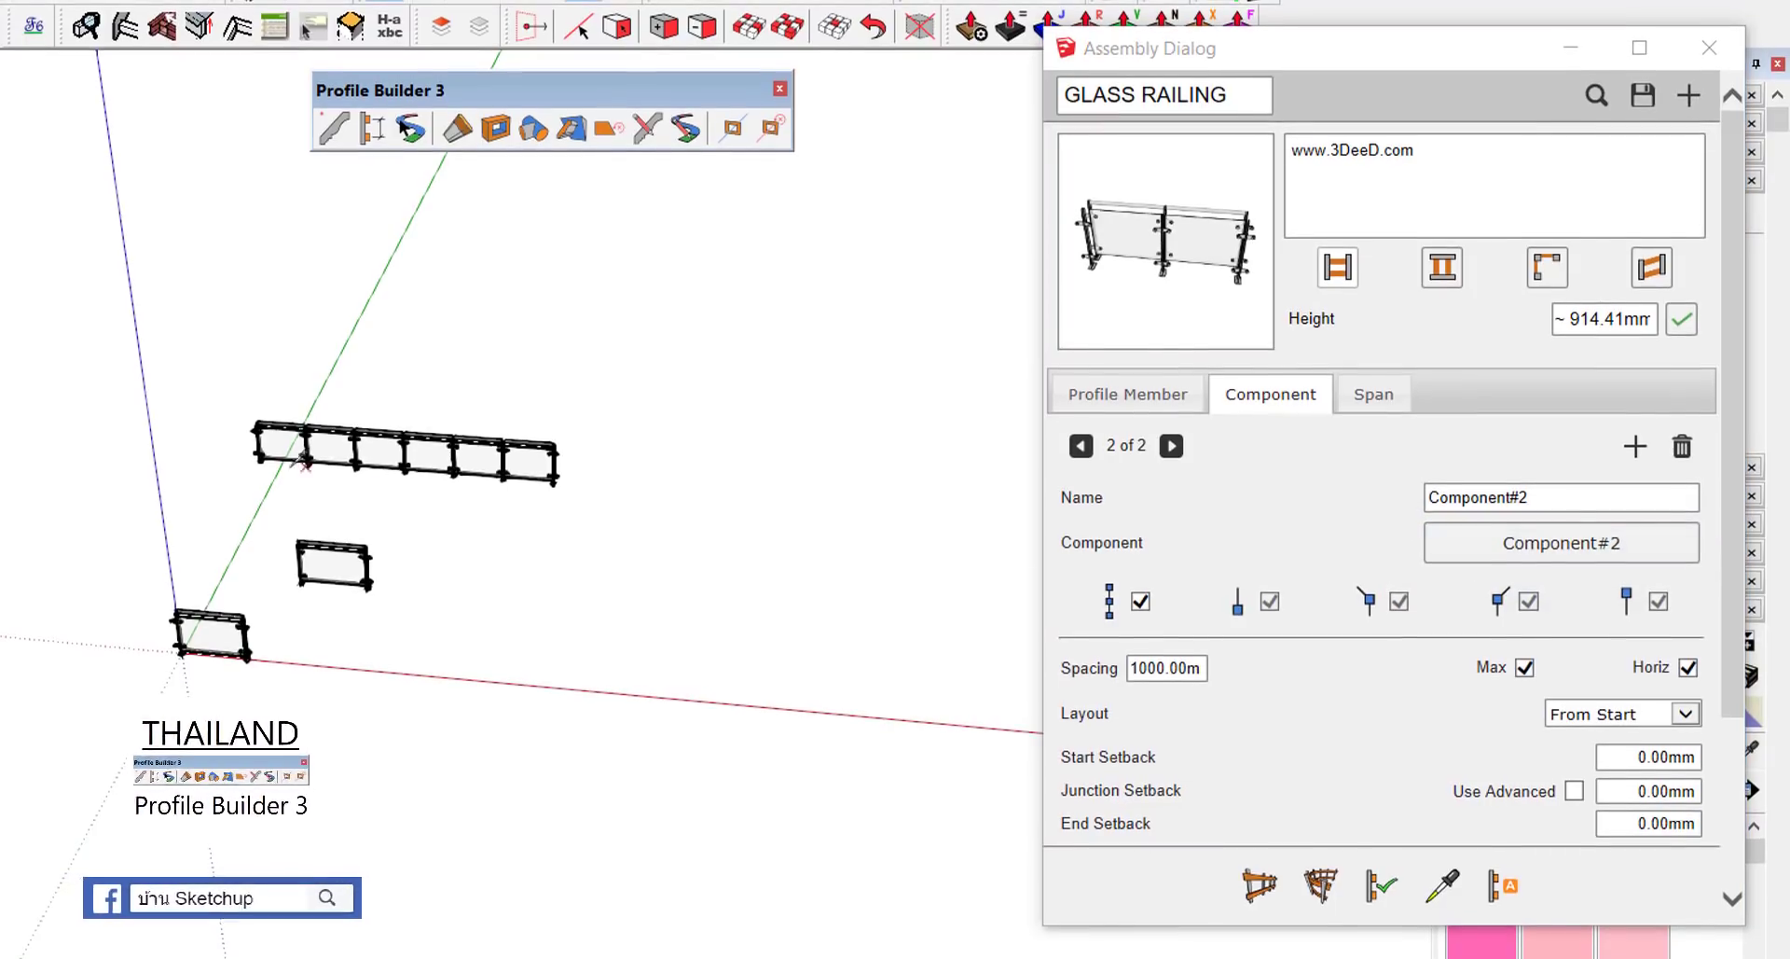
scroll(332, 451, "up", 3)
scroll(332, 451, "up", 2)
scroll(392, 578, "down", 2)
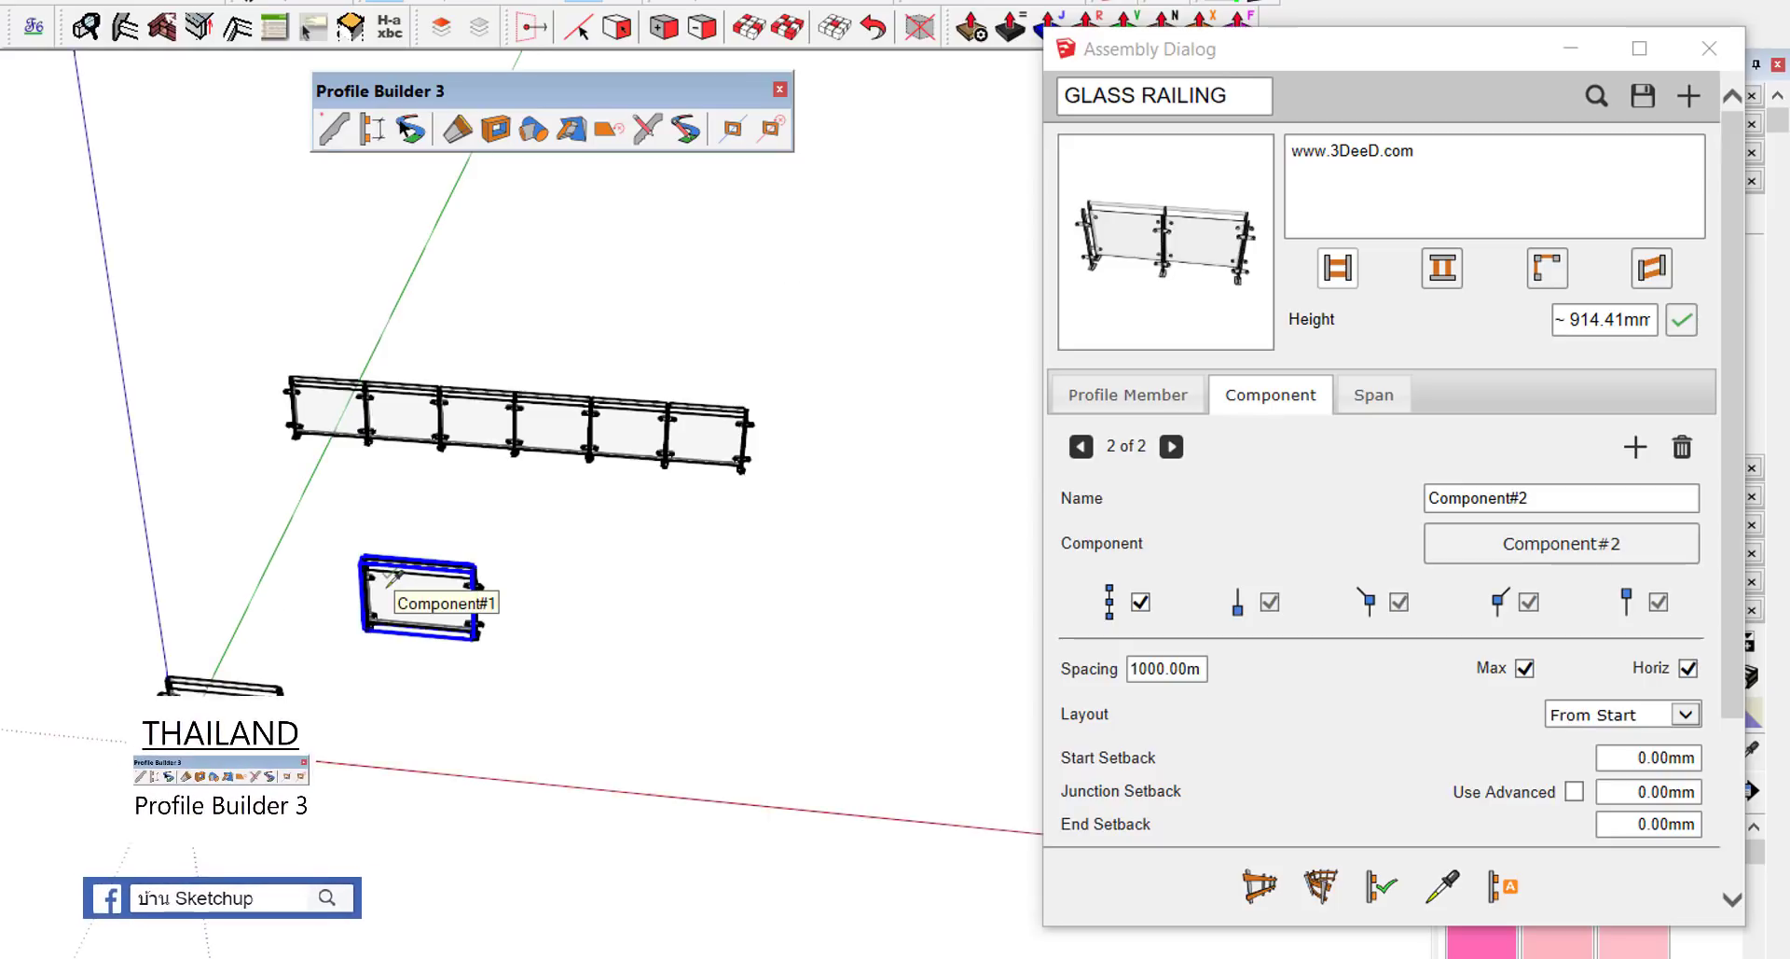
left_click(390, 578)
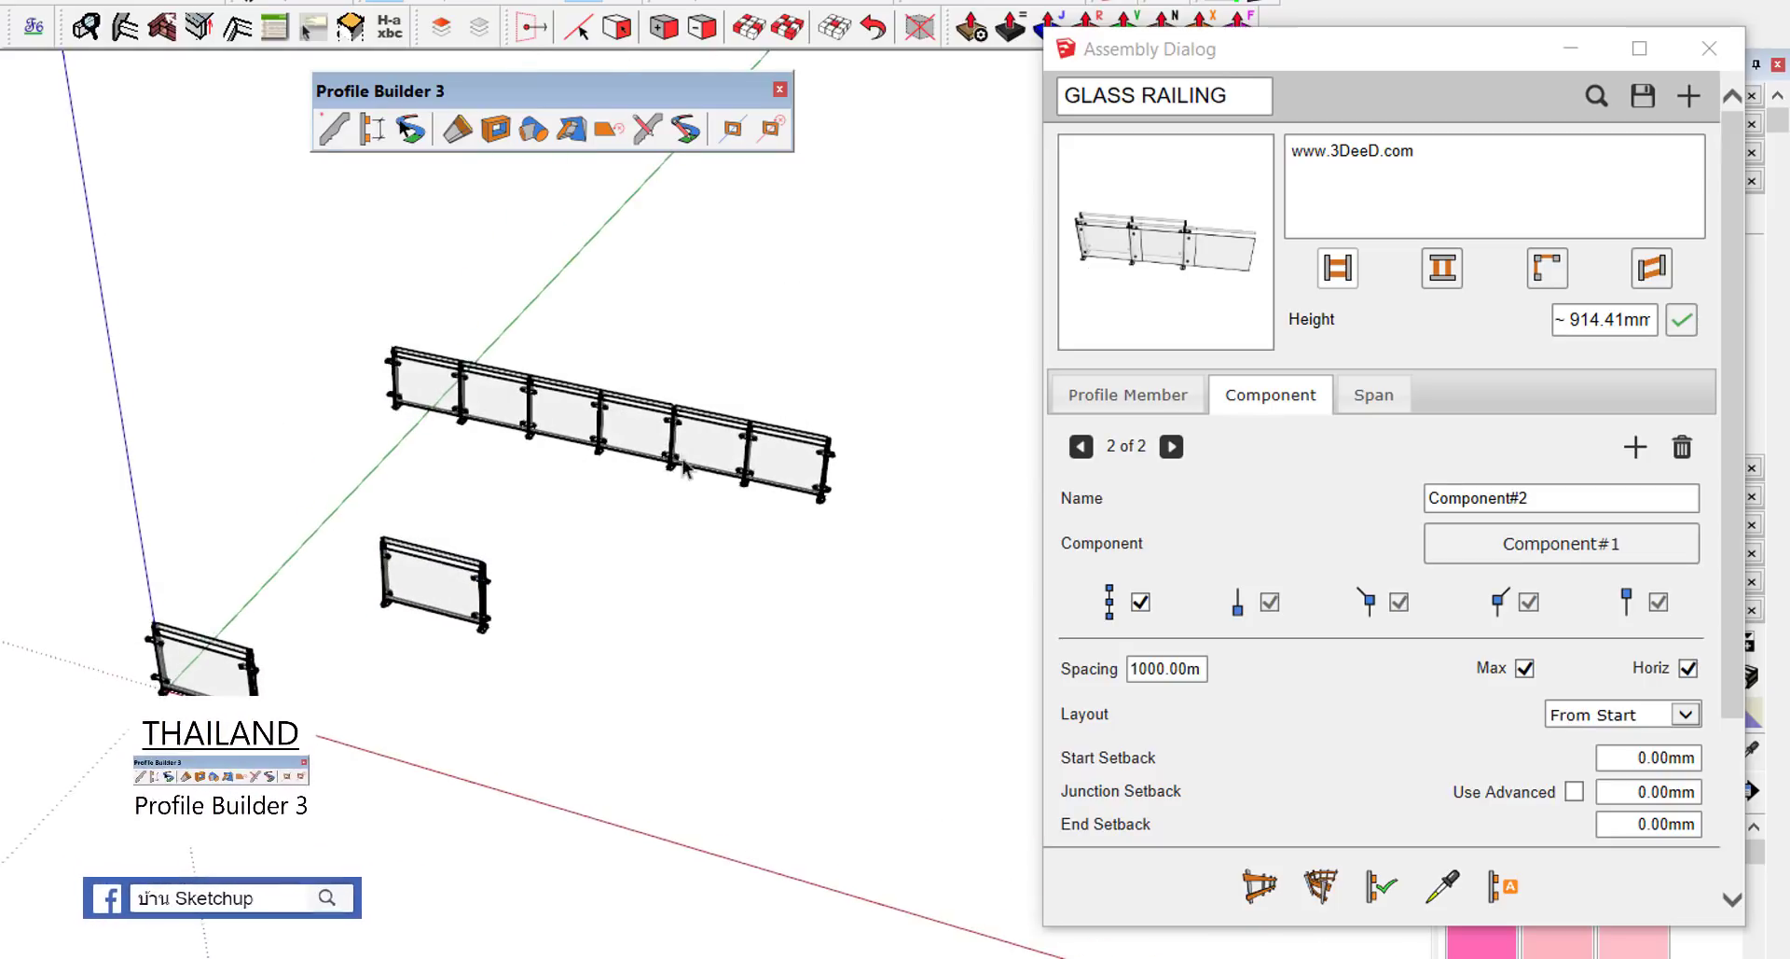
Step: Rebuild the long railing with the updated assembly attributes
middle_click_drag(389, 578, 608, 411)
scroll(608, 410, "up", 2)
left_click(608, 411)
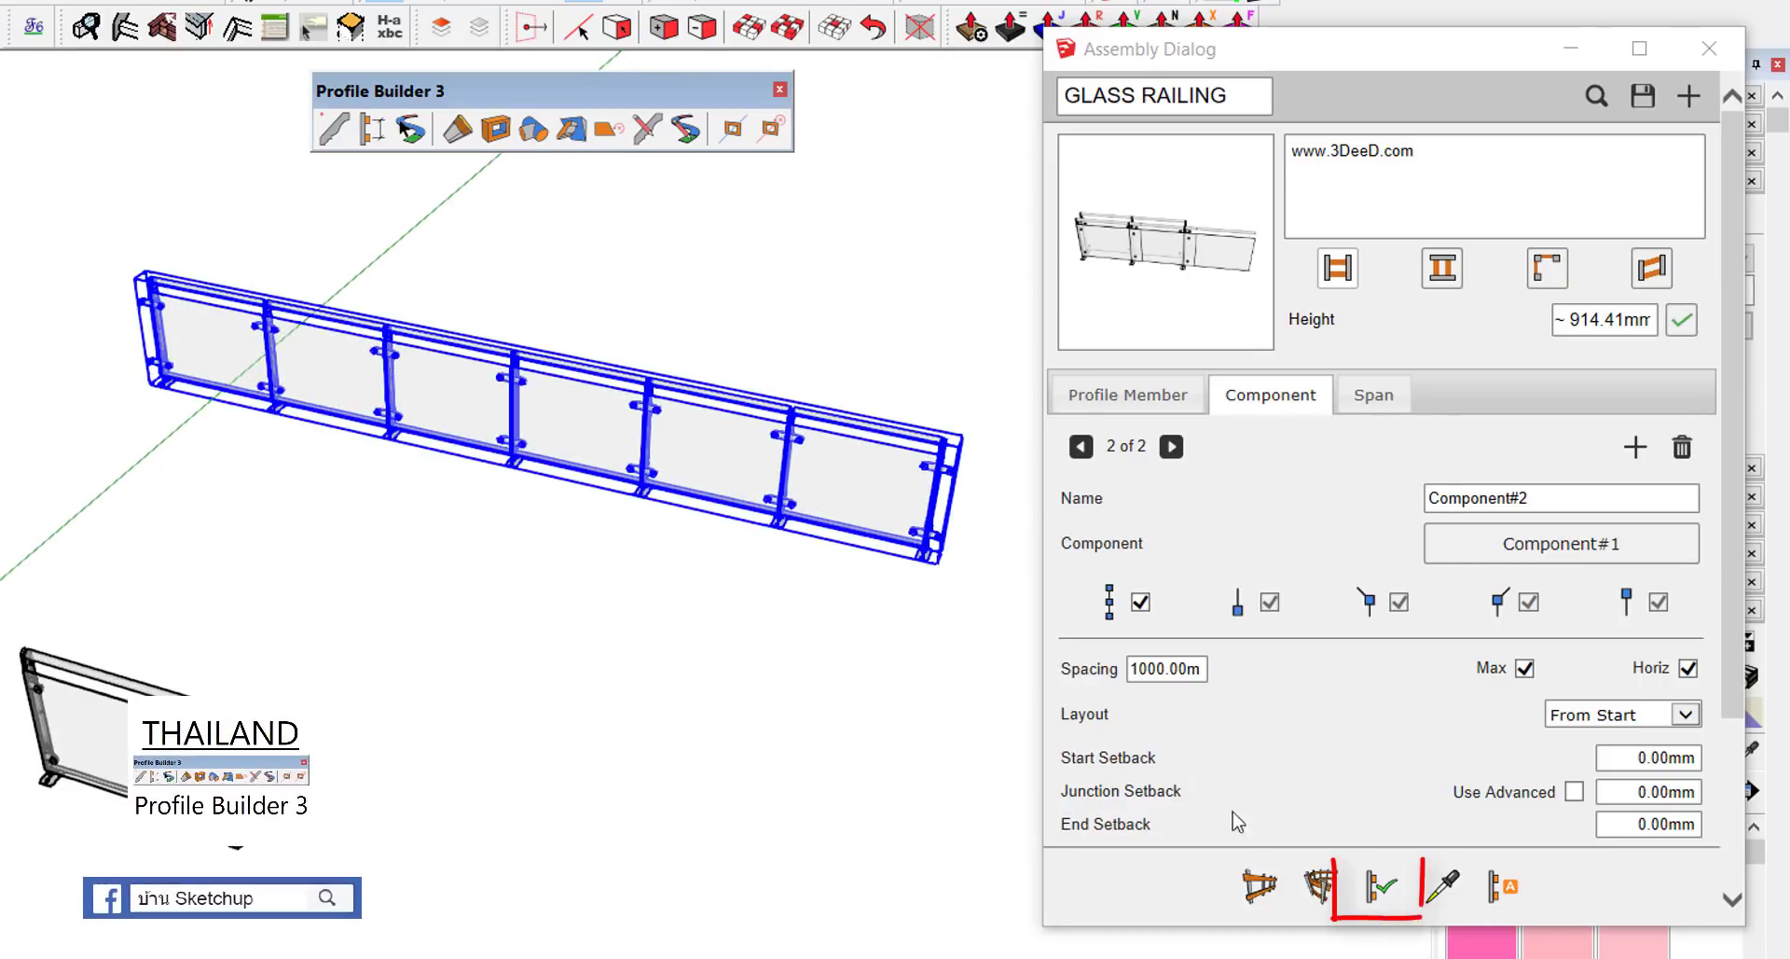
left_click(1375, 891)
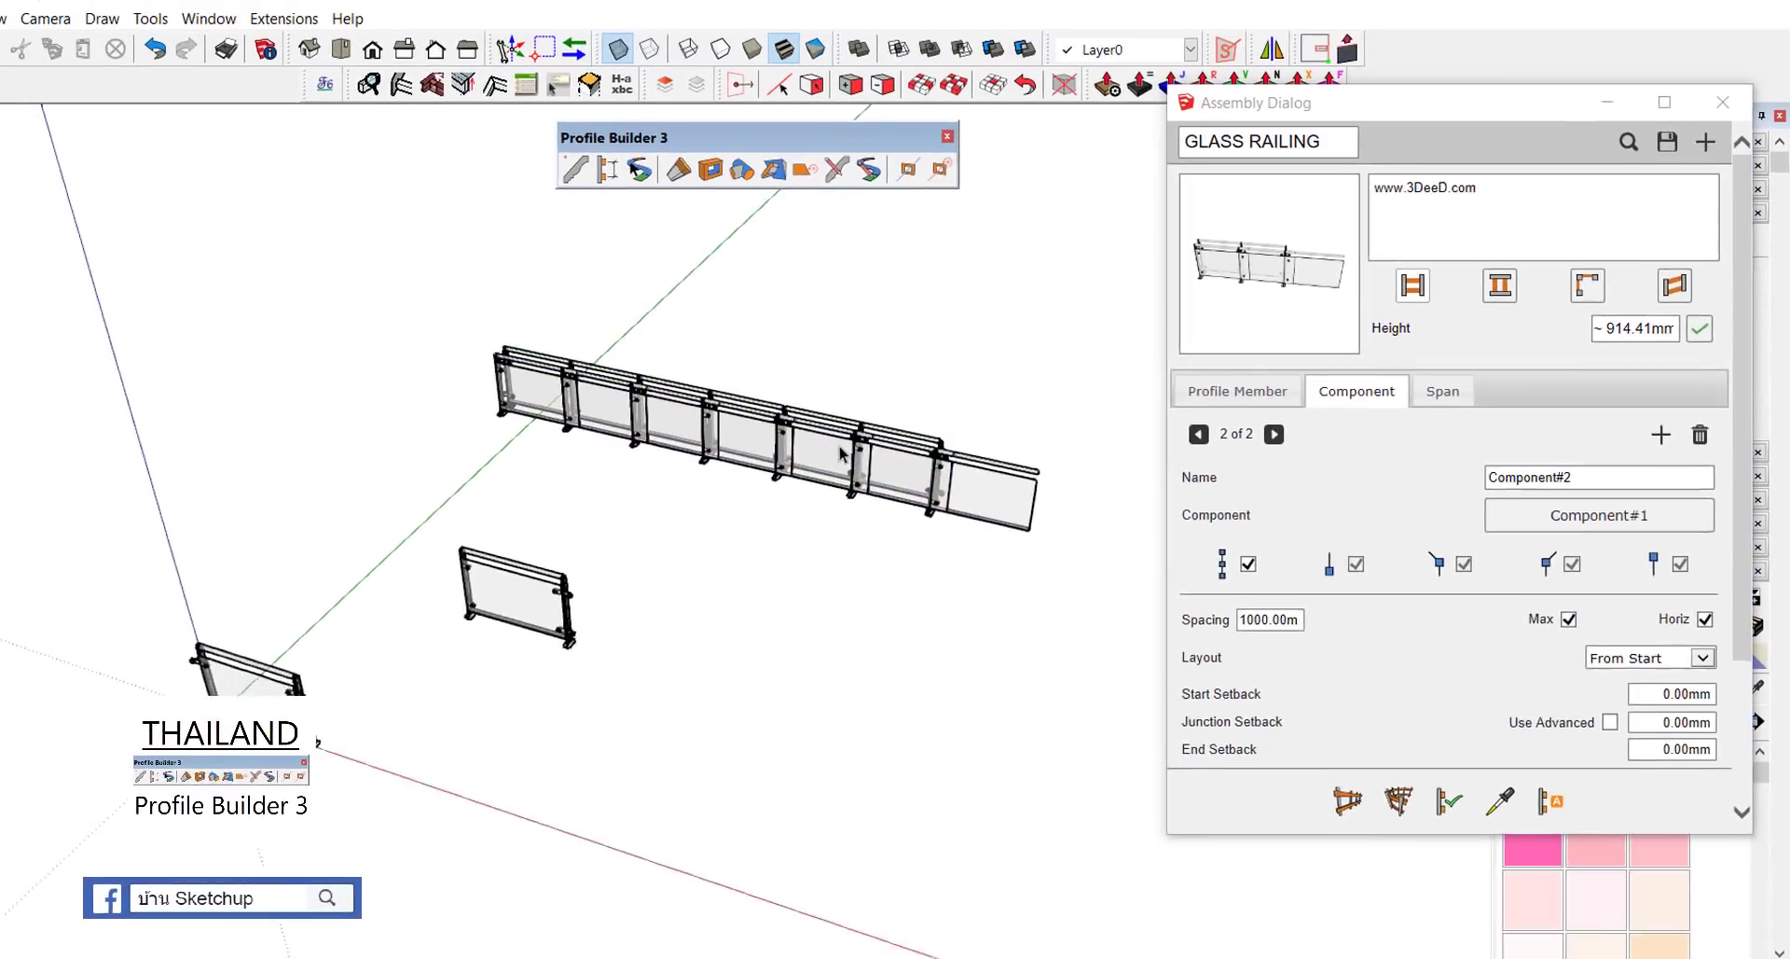
Step: Stop Component#2 repeating along spans and reapply the assembly to the long railing
middle_click_drag(887, 439, 960, 485)
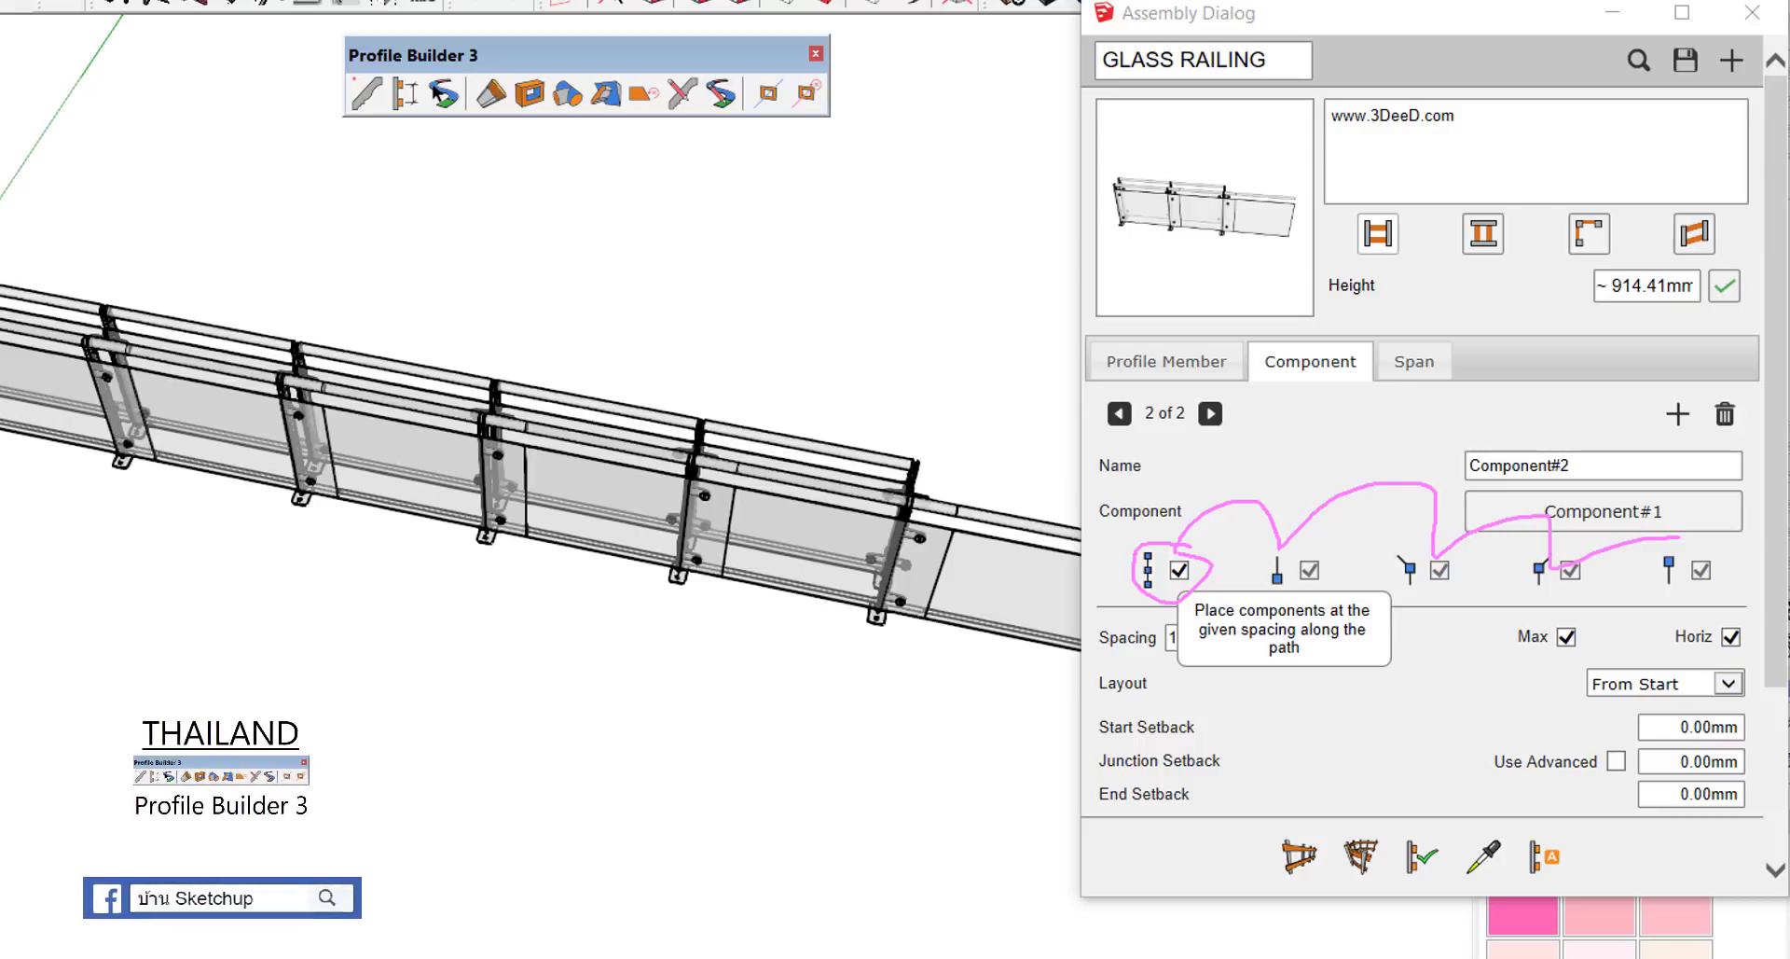
left_click(1179, 569)
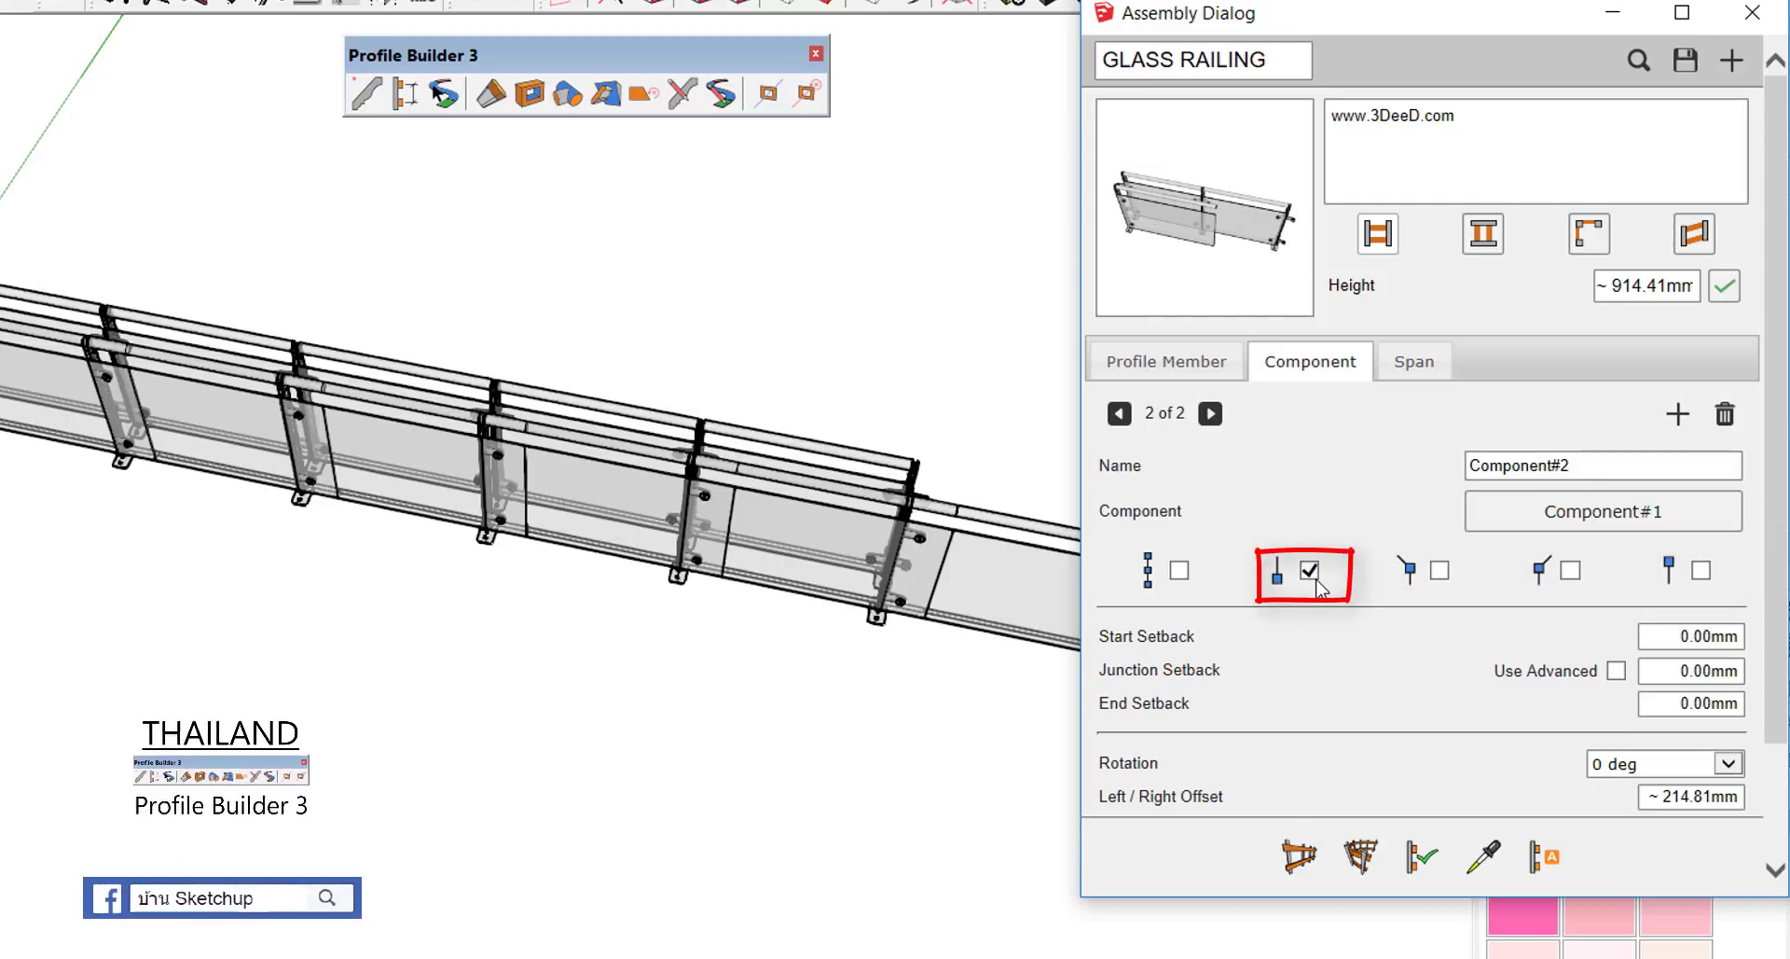
scroll(680, 399, "down", 2)
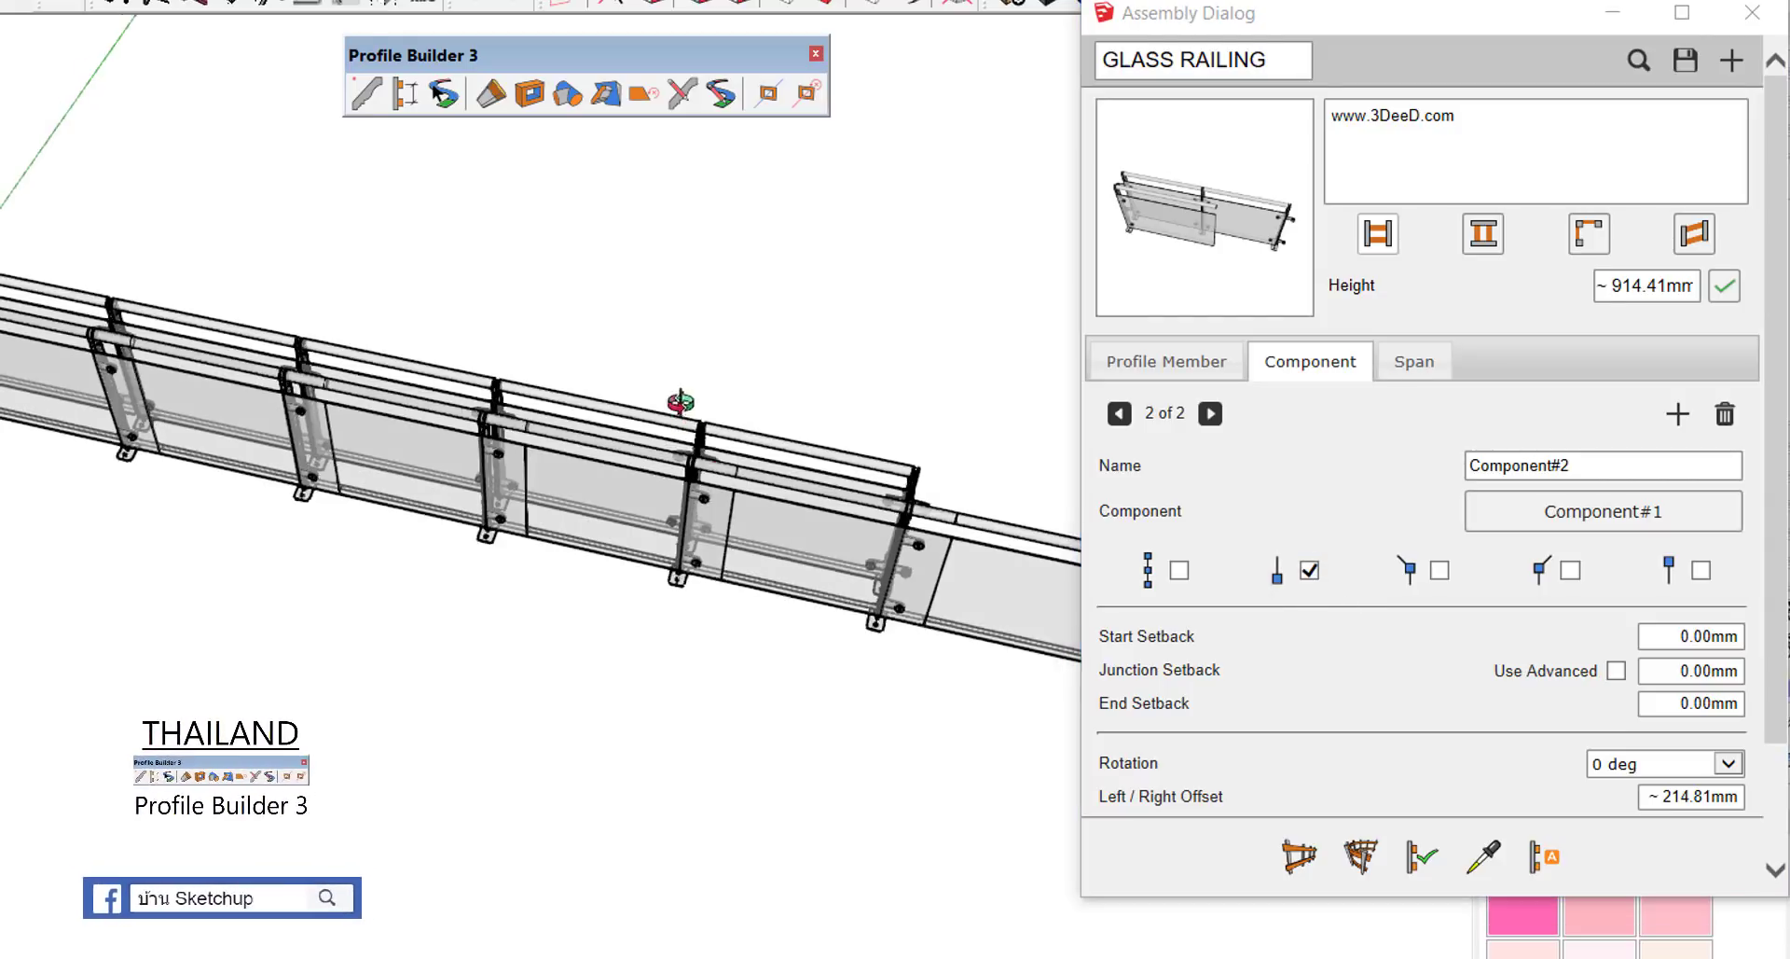
scroll(597, 430, "down", 3)
left_click(615, 414)
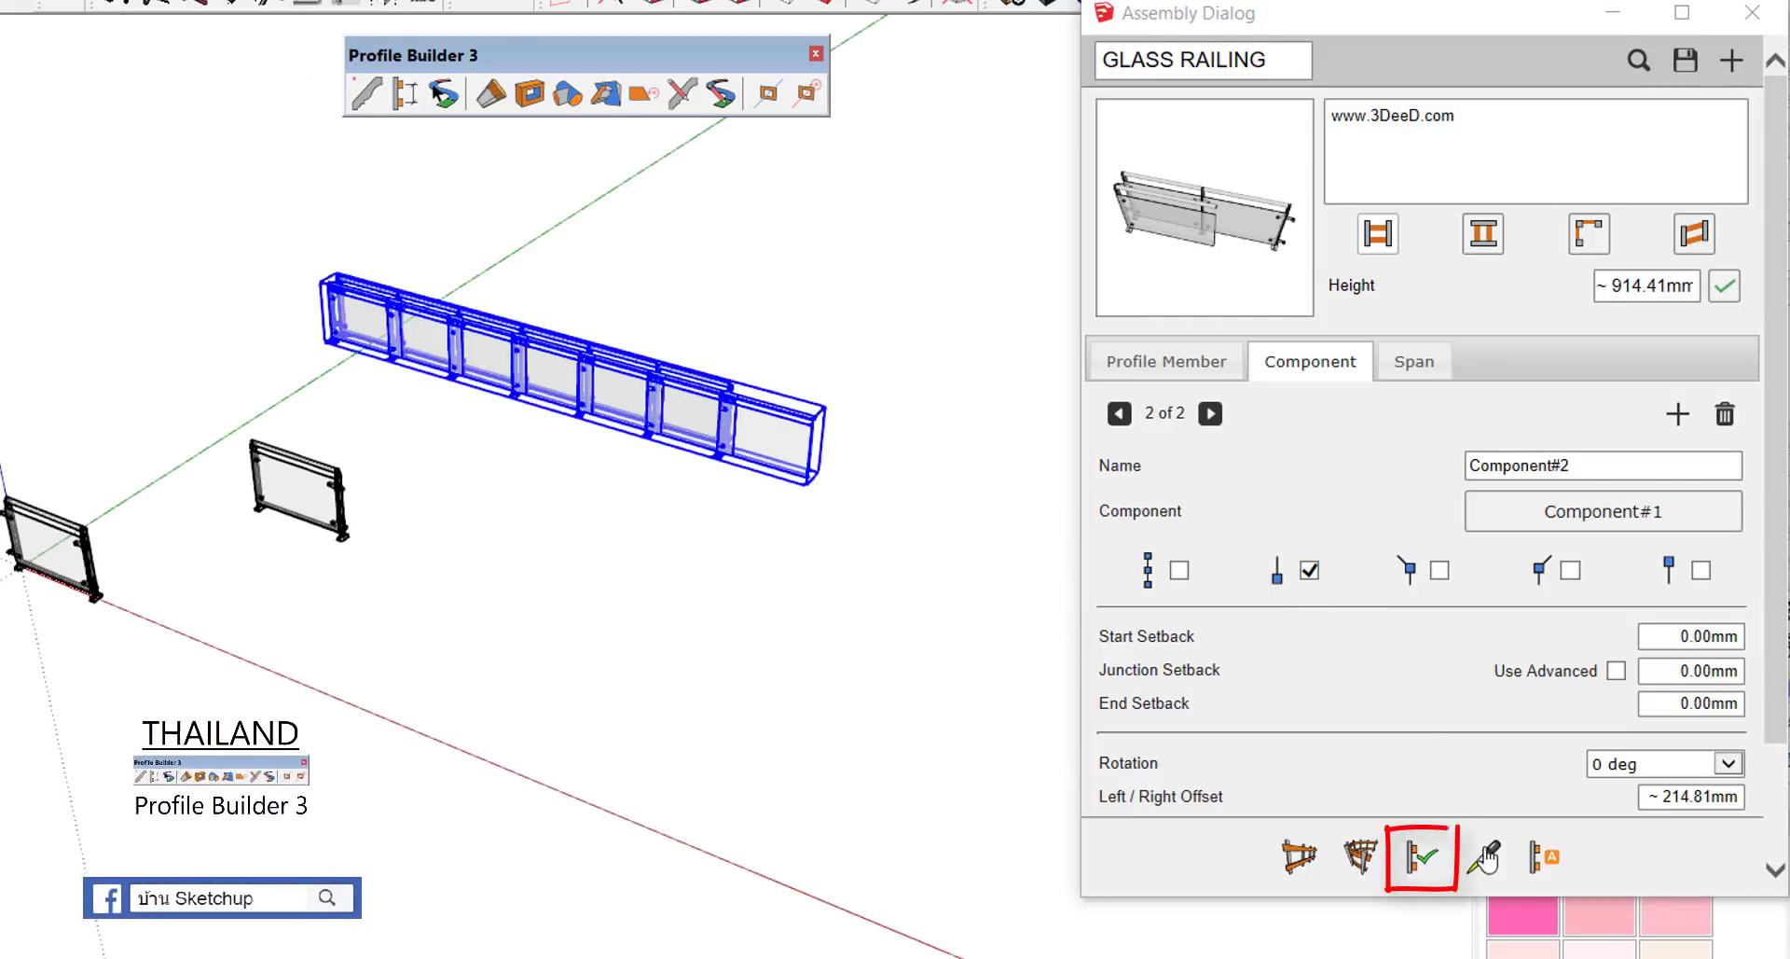
left_click(1424, 864)
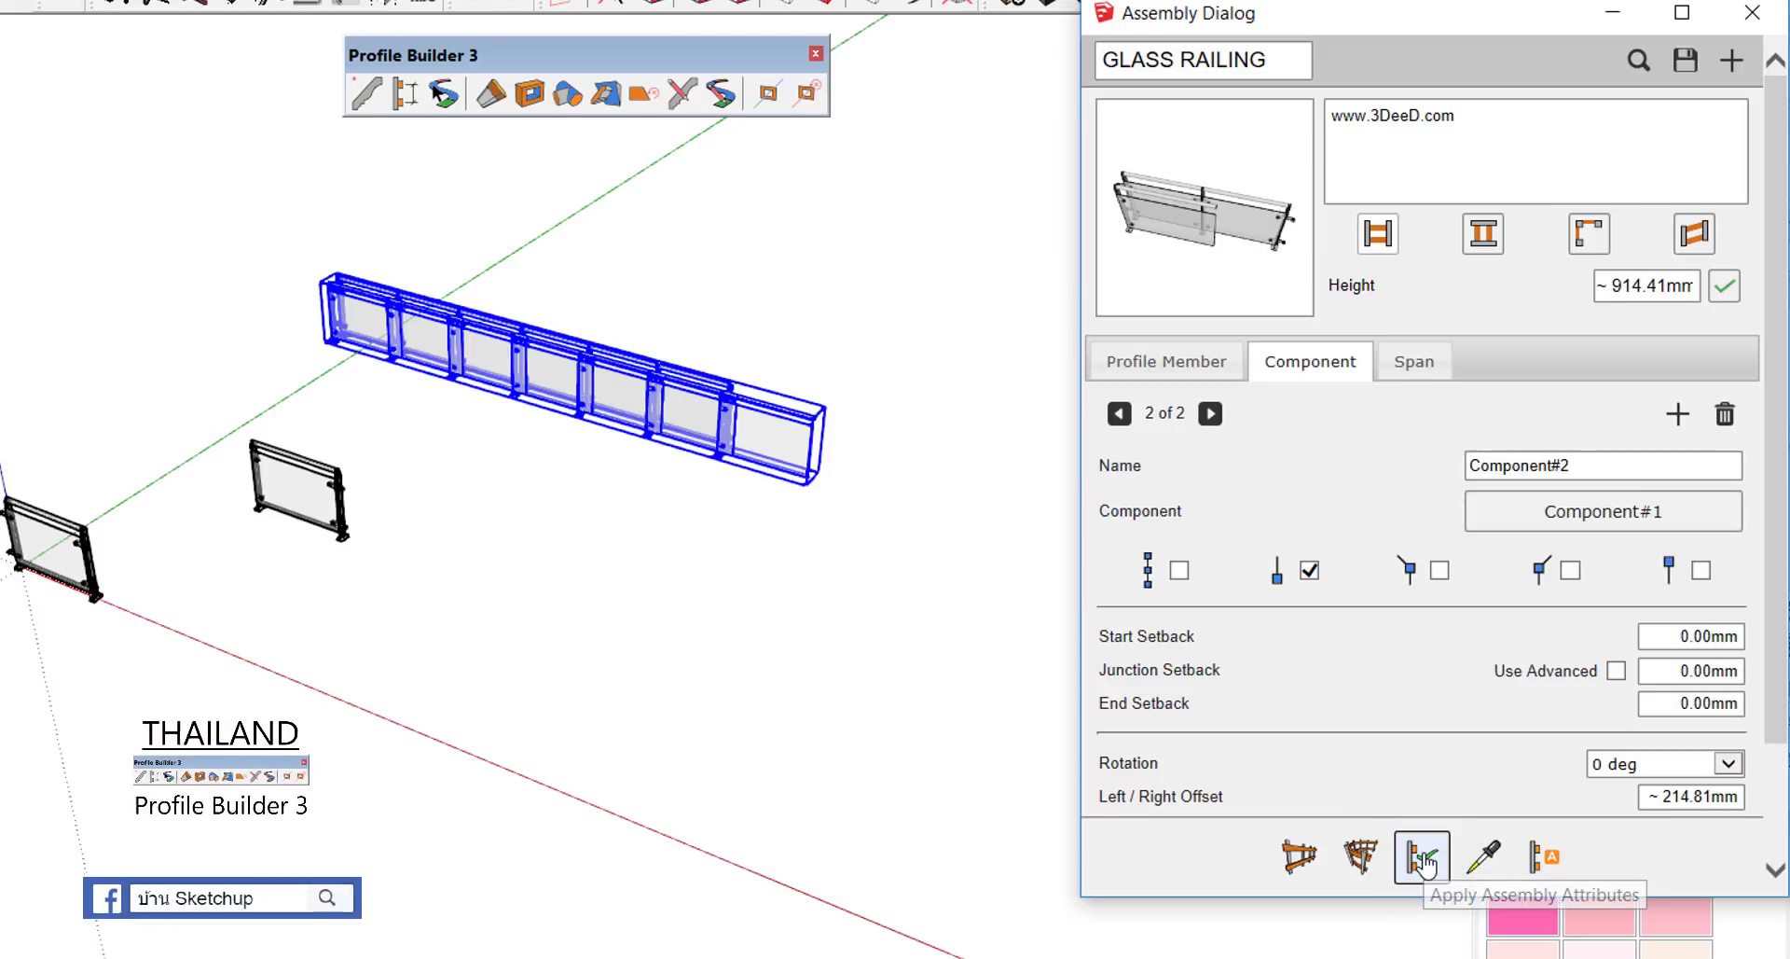
scroll(382, 301, "up", 3)
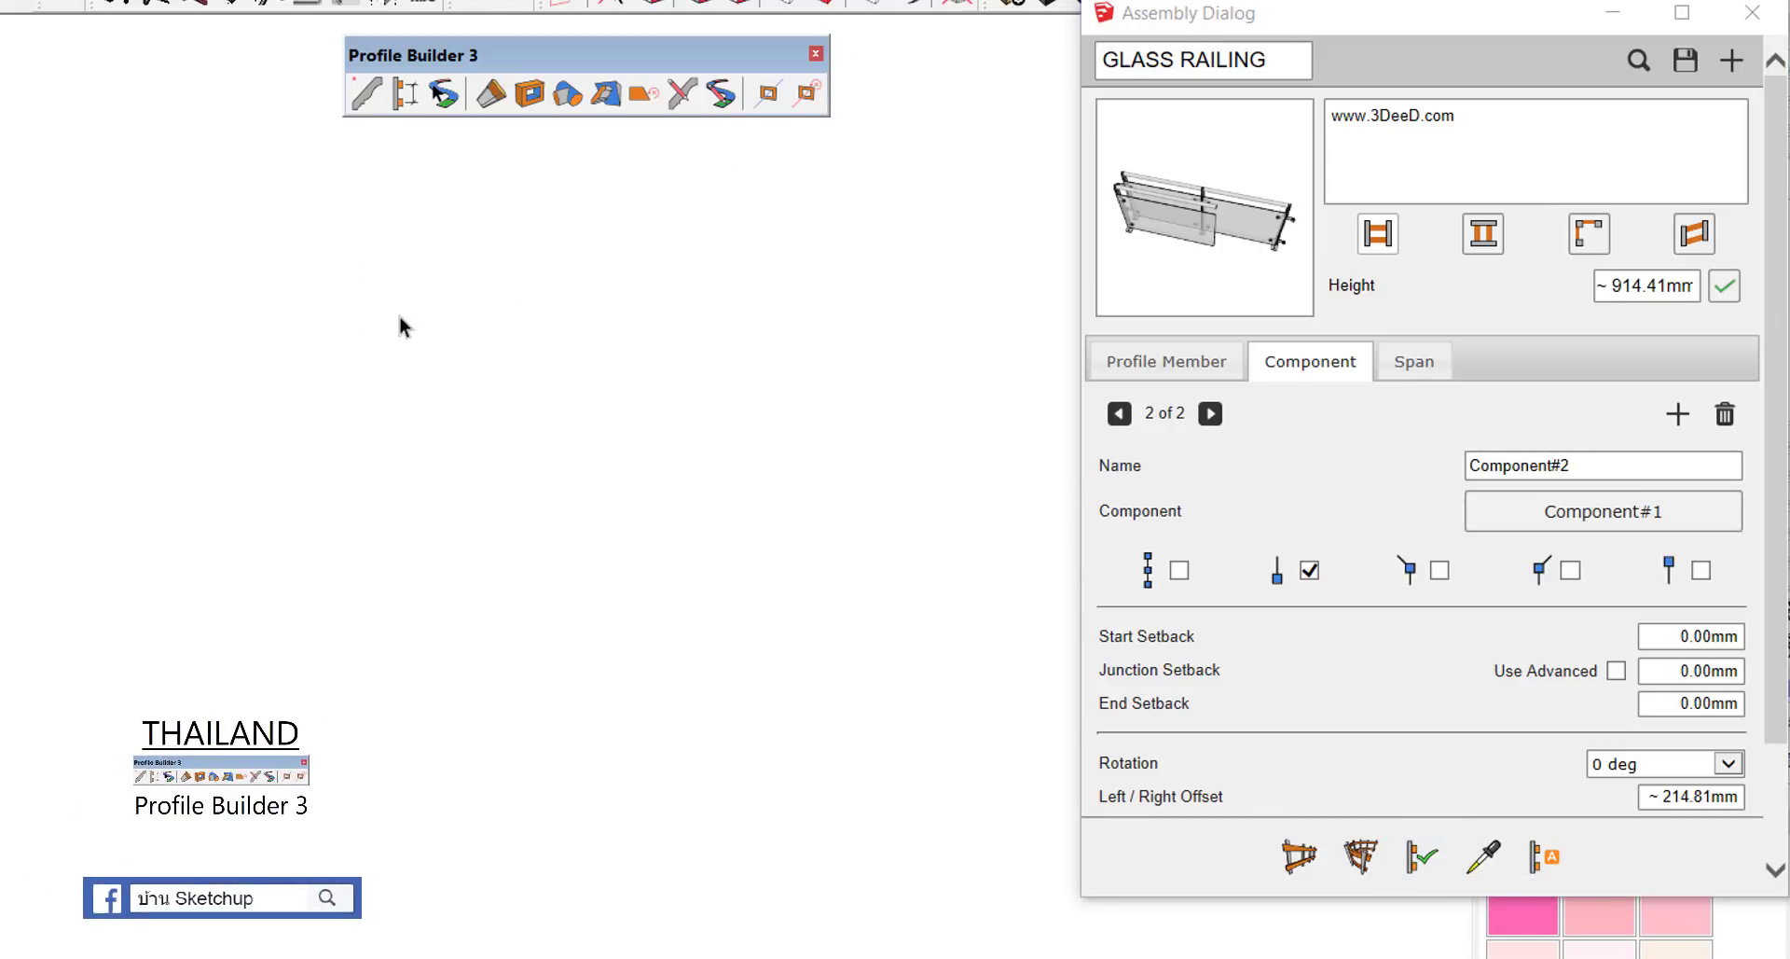
middle_click_drag(383, 301, 336, 387)
scroll(133, 421, "up", 3)
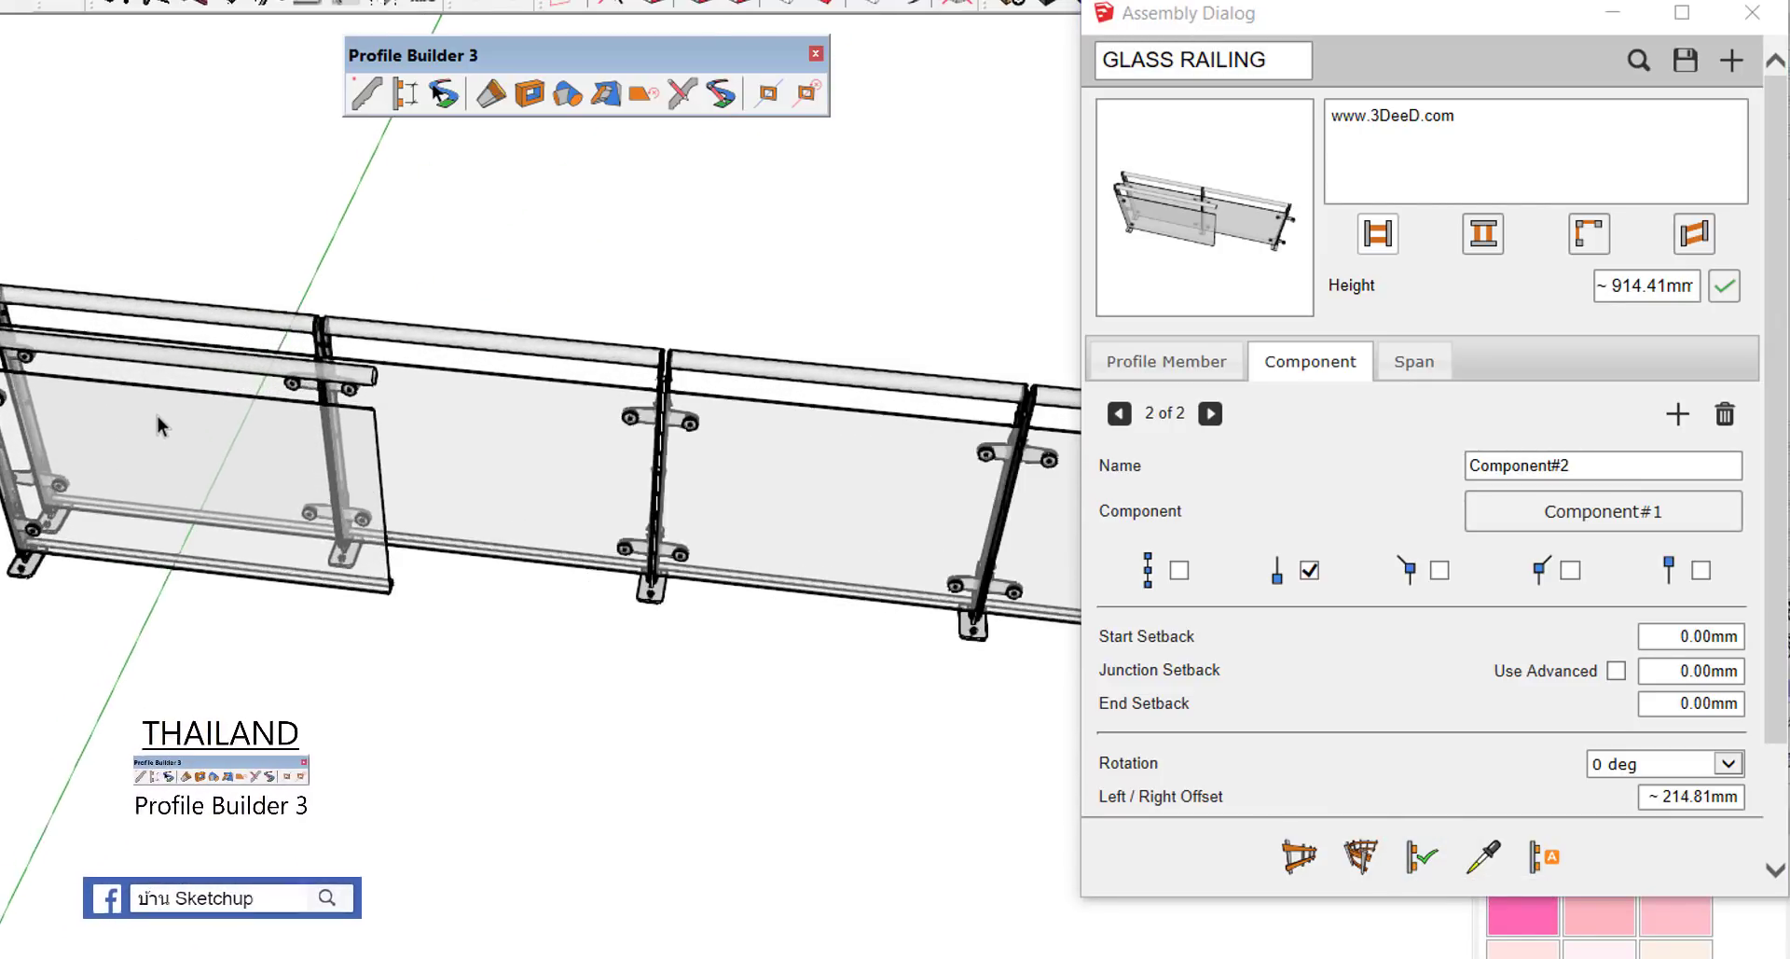
scroll(159, 416, "up", 2)
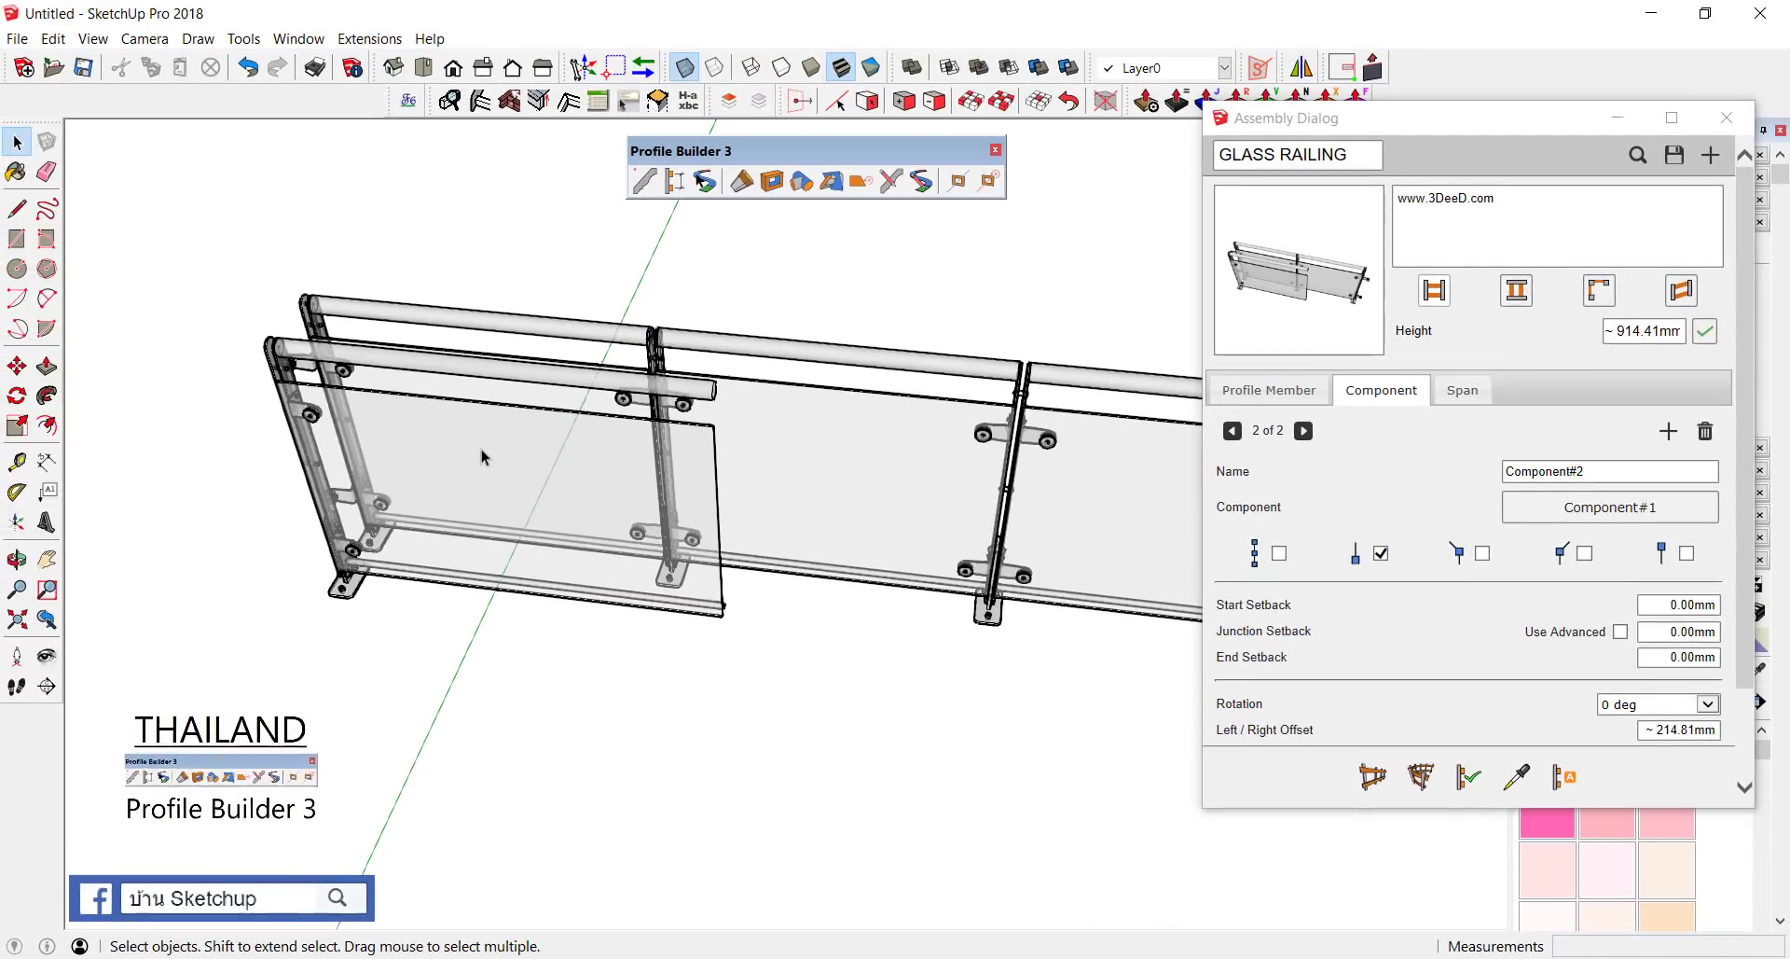
Step: Set Component#2's left/right offset to 0 and reapply the assembly to the long railing
left_click(482, 456)
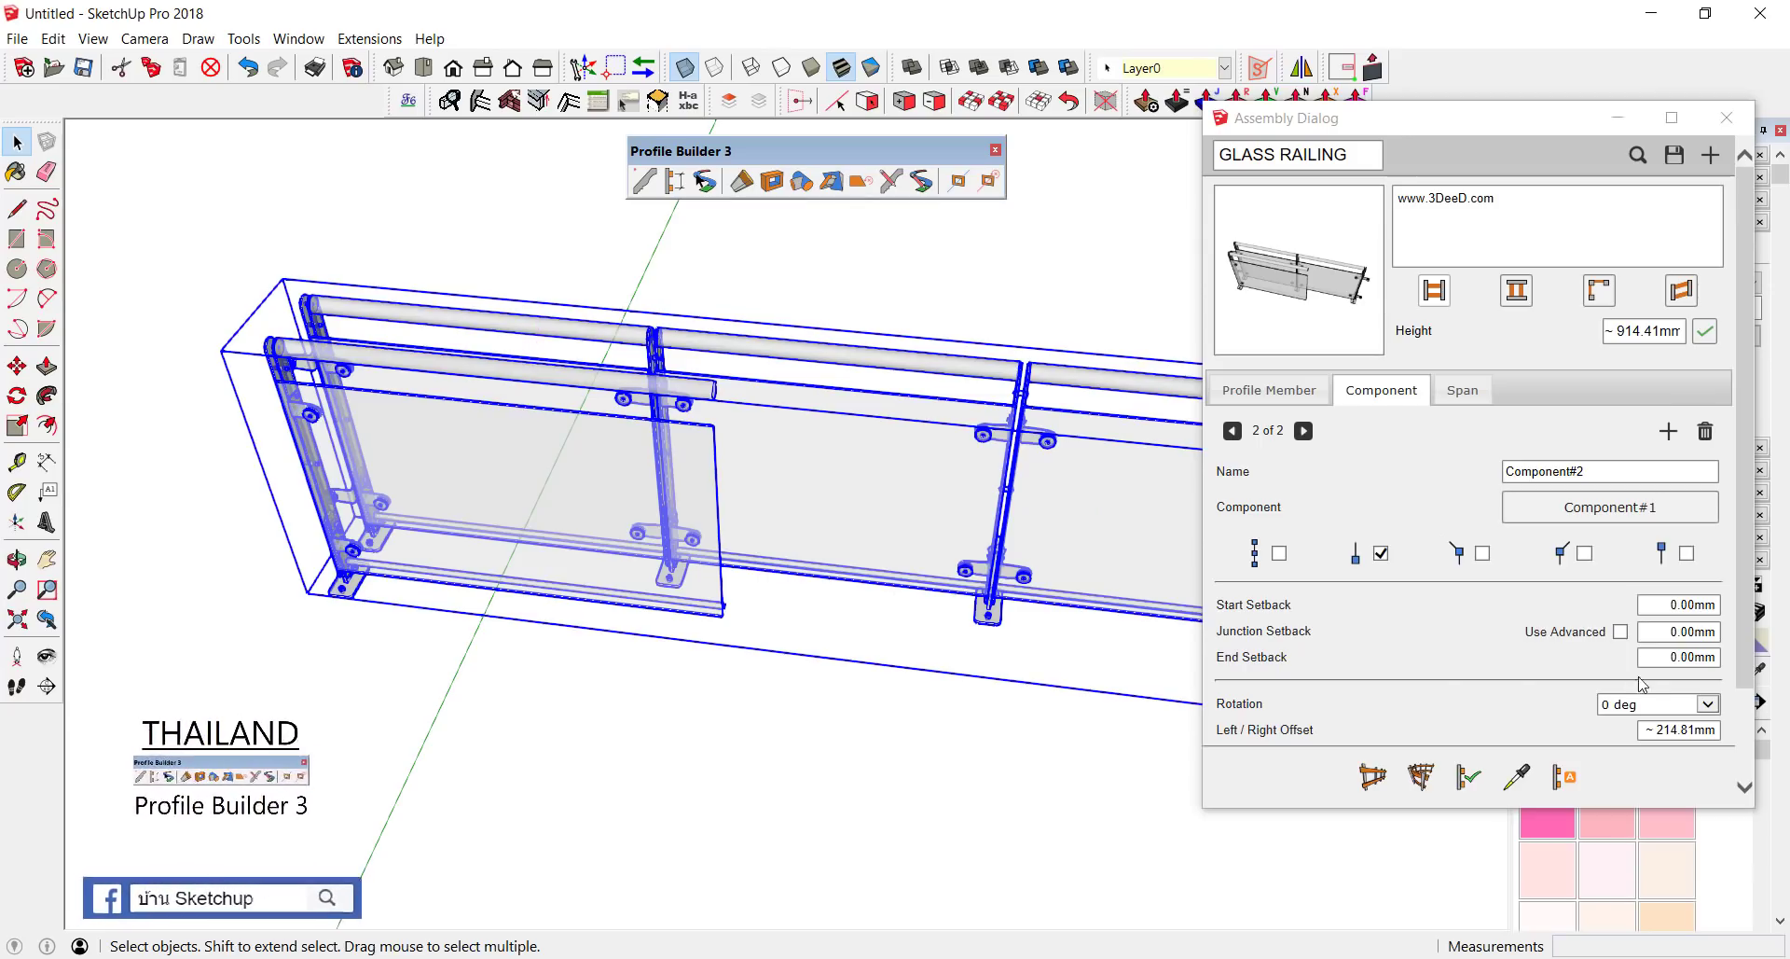
scroll(1643, 686, "down", 3)
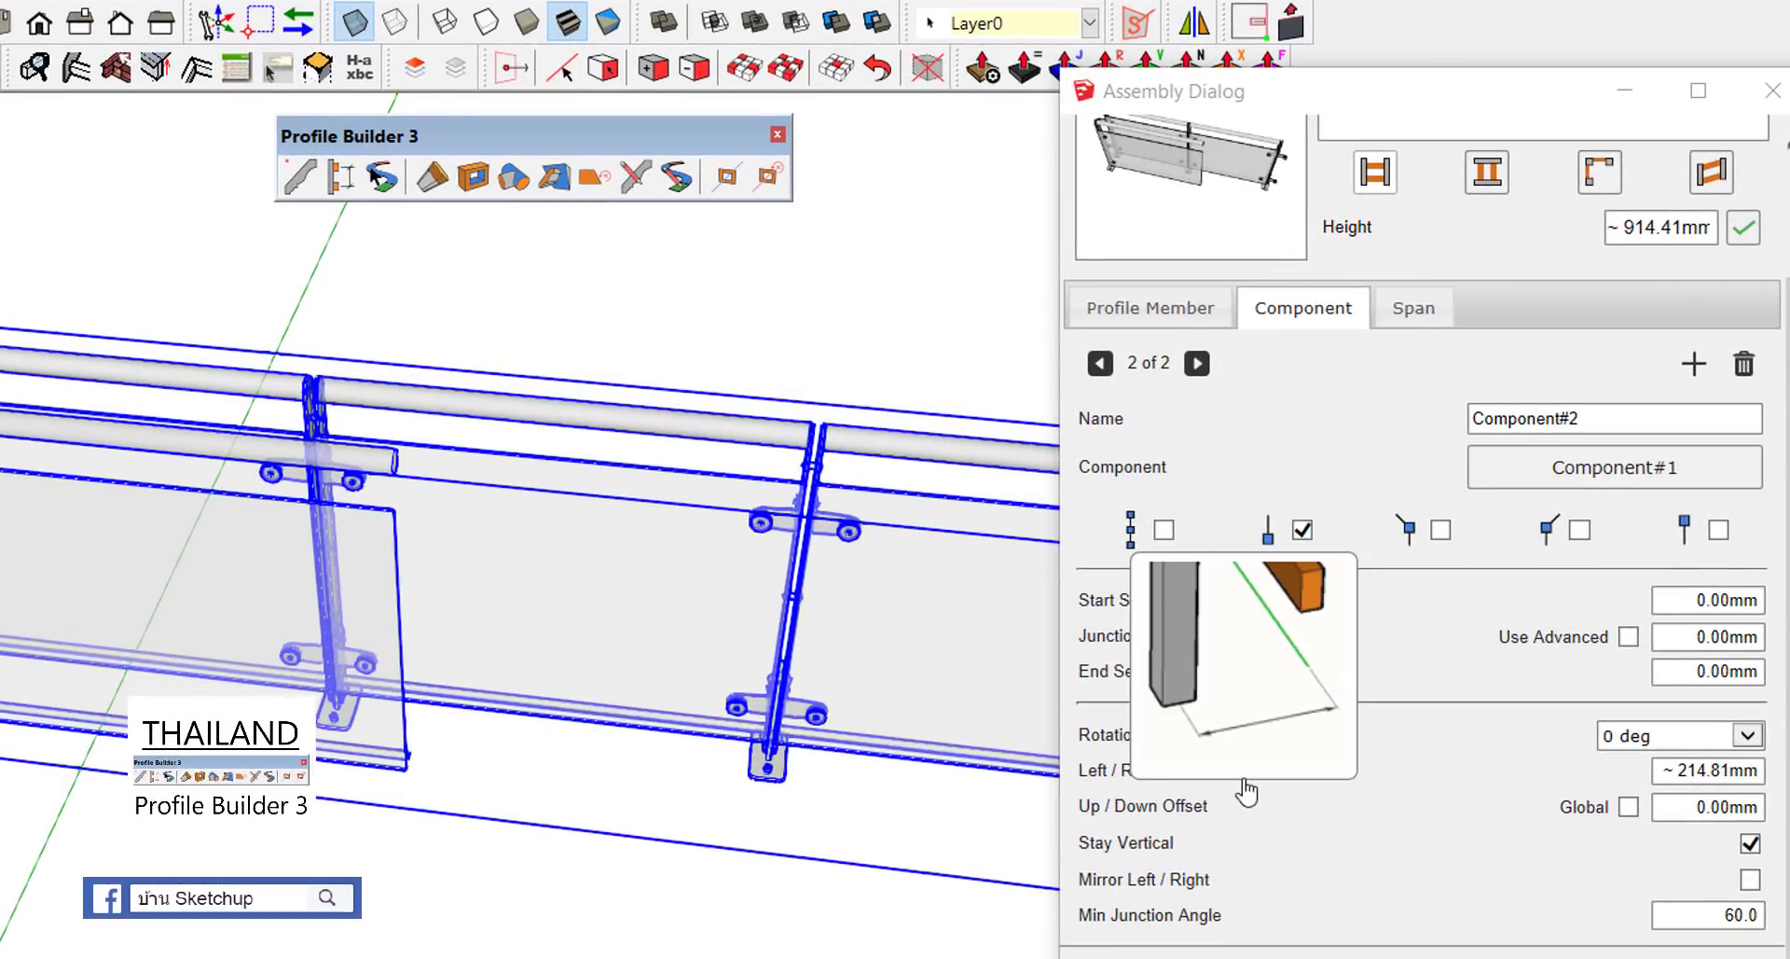
left_click(1759, 770)
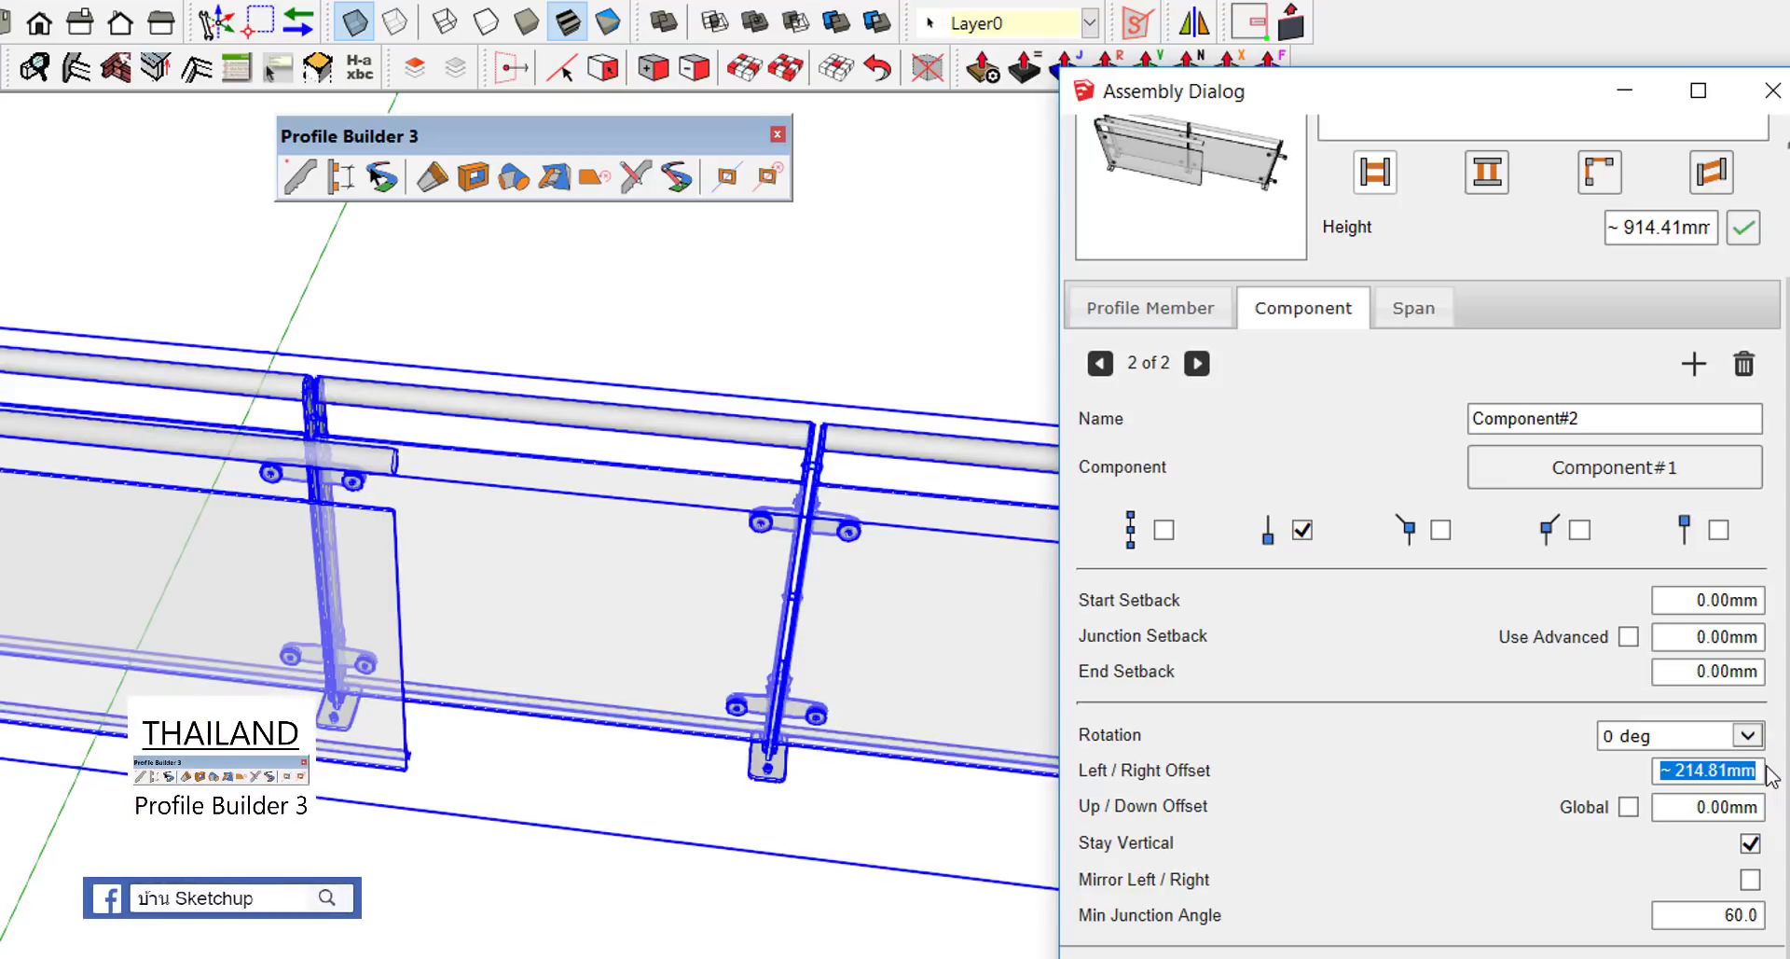
type("0")
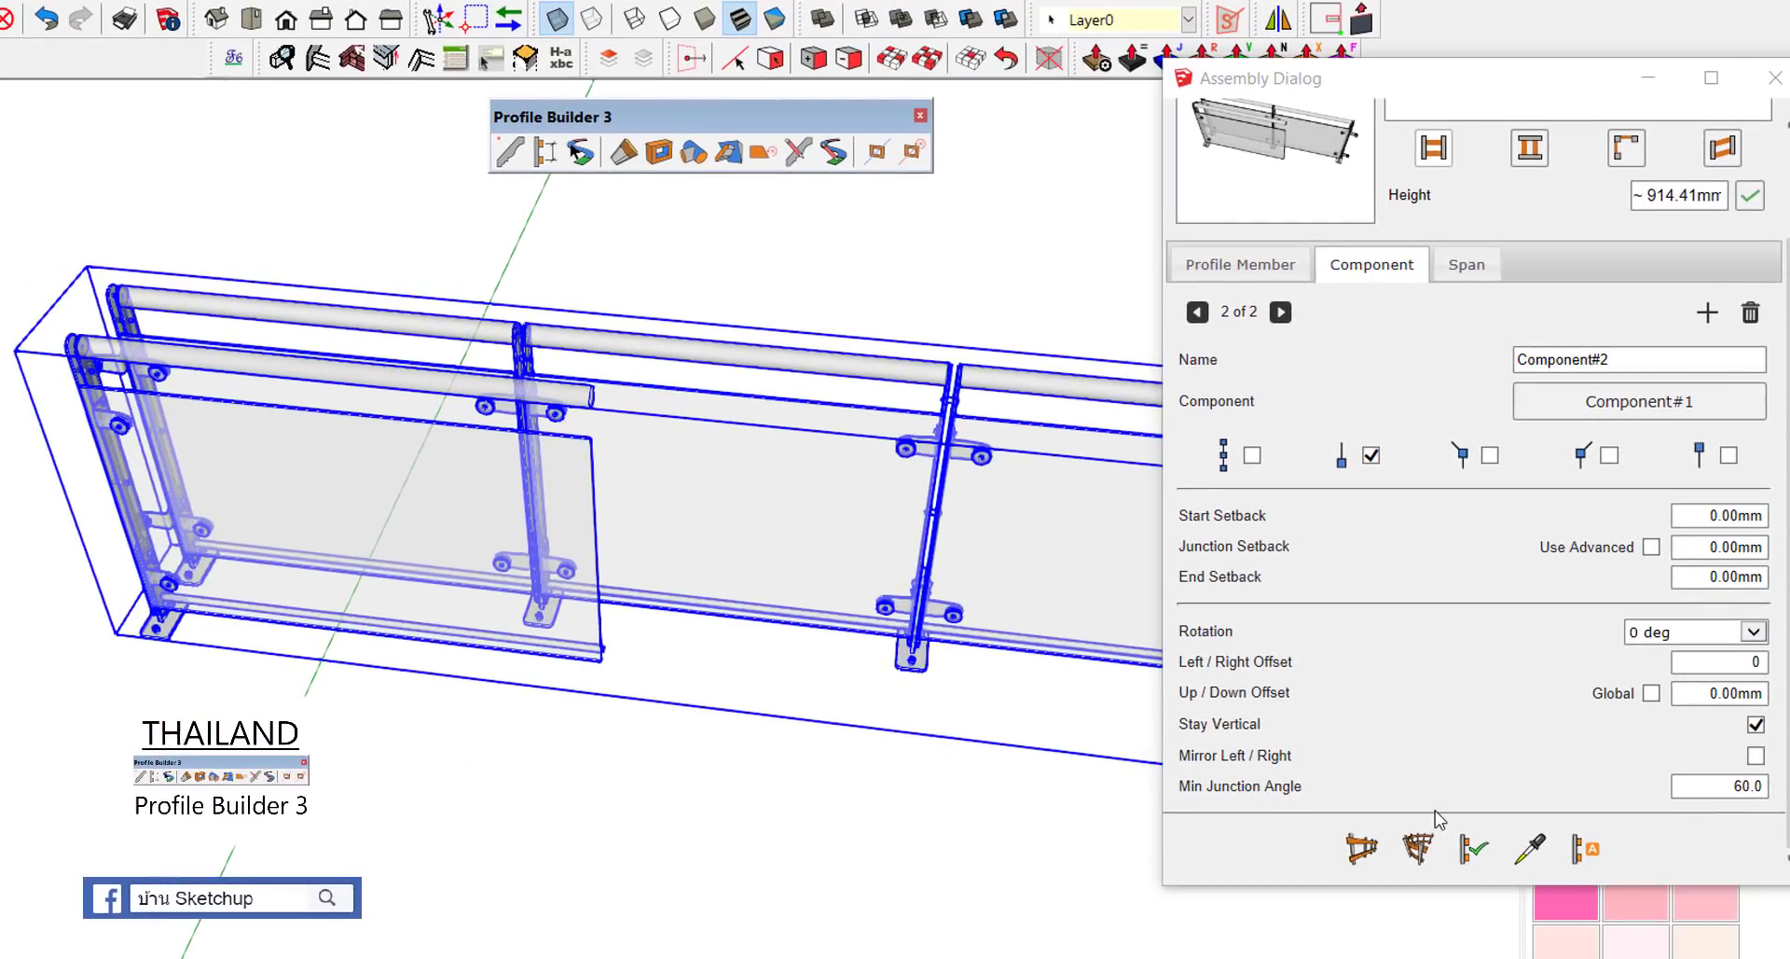
left_click(1472, 846)
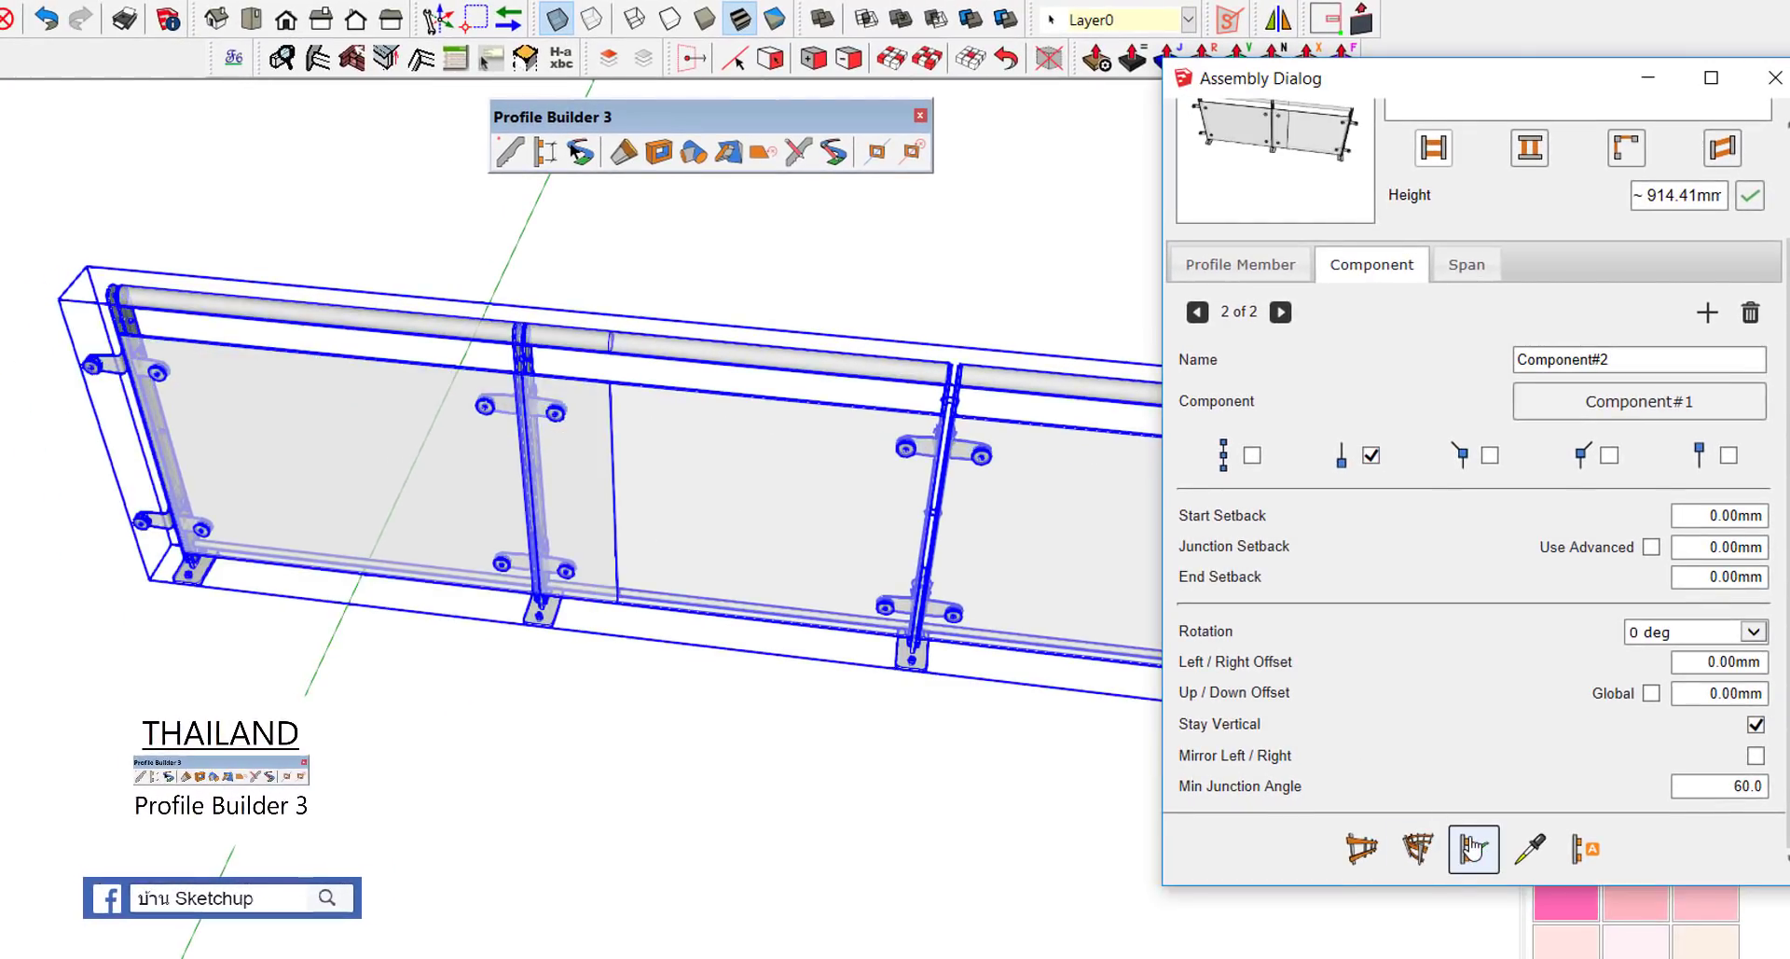
middle_click_drag(336, 548, 552, 485)
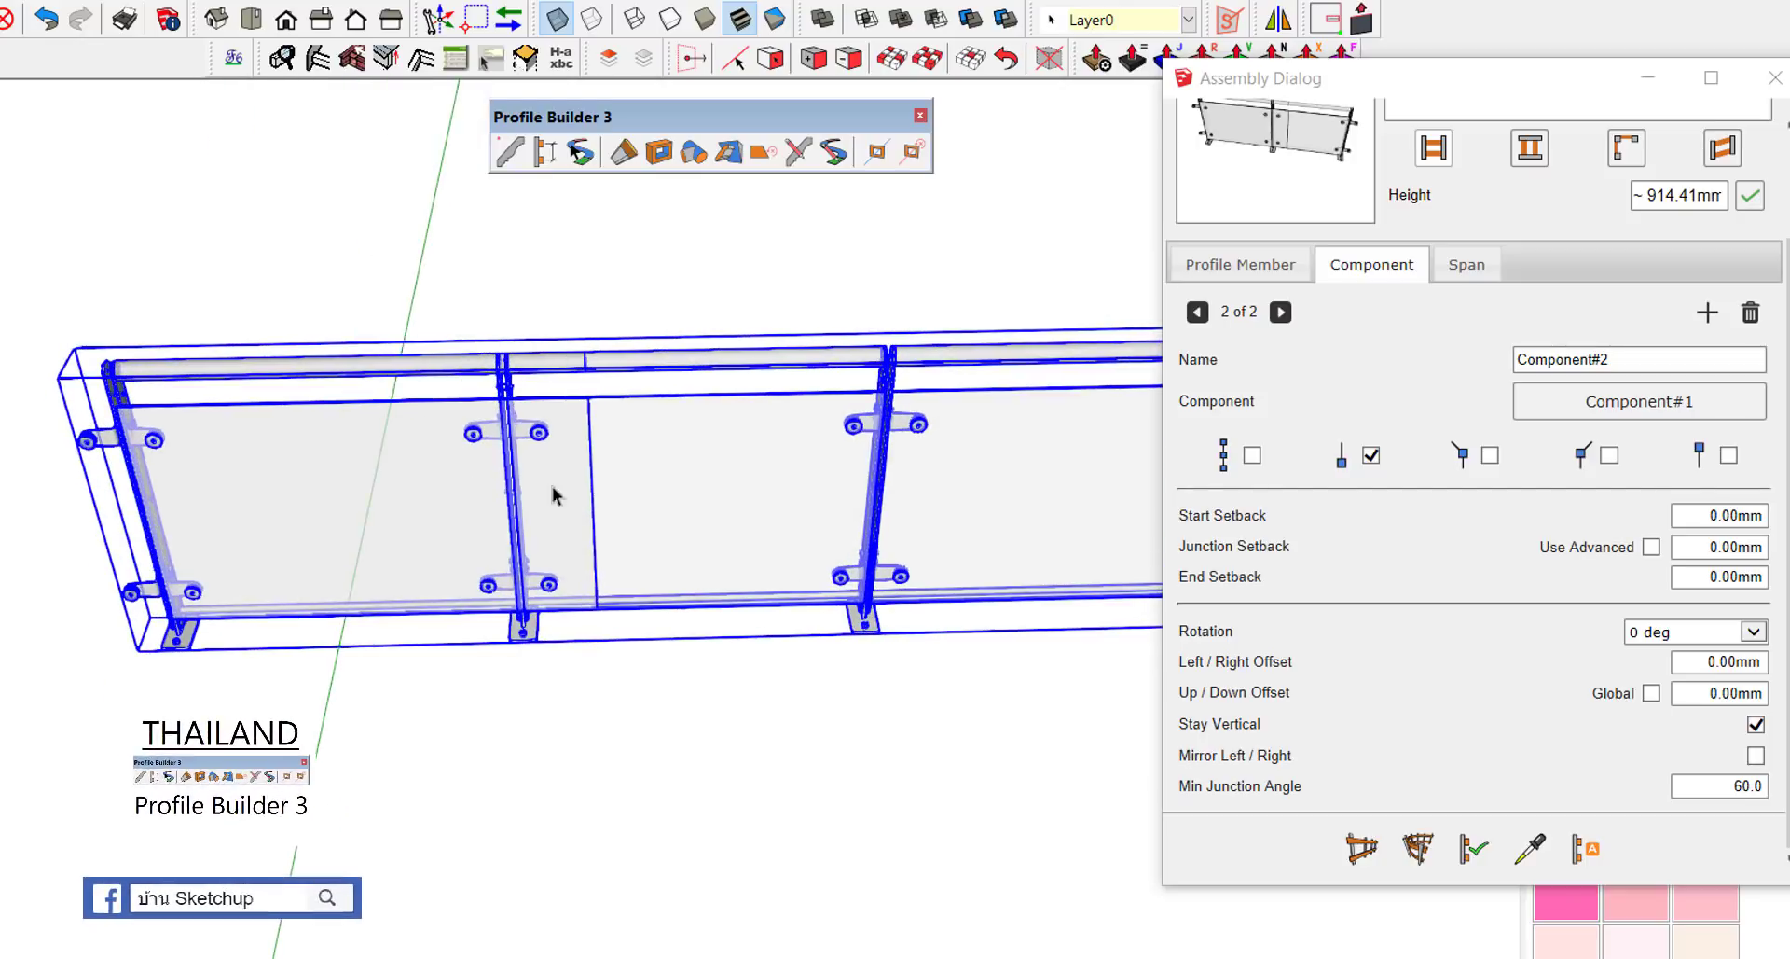
scroll(552, 485, "up", 3)
scroll(532, 373, "up", 3)
Step: Clear the selection and zoom in on the end post's base bracket at the railing's bottom corner
scroll(560, 359, "up", 3)
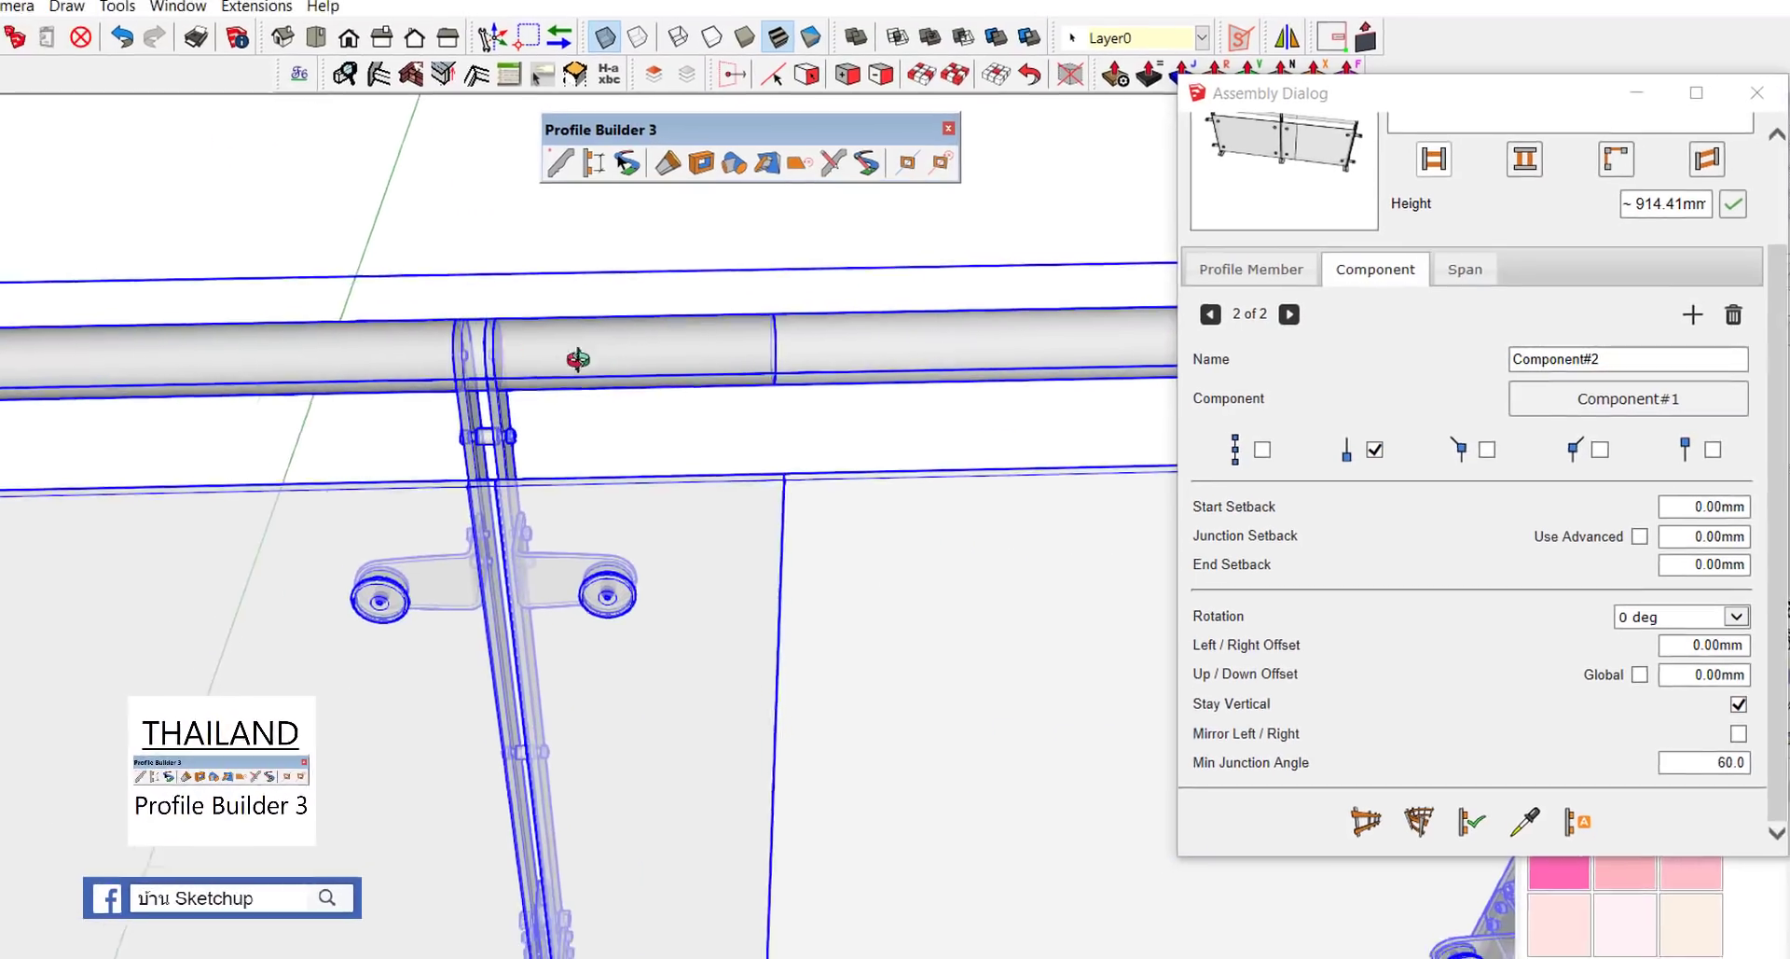
middle_click_drag(579, 359, 740, 365)
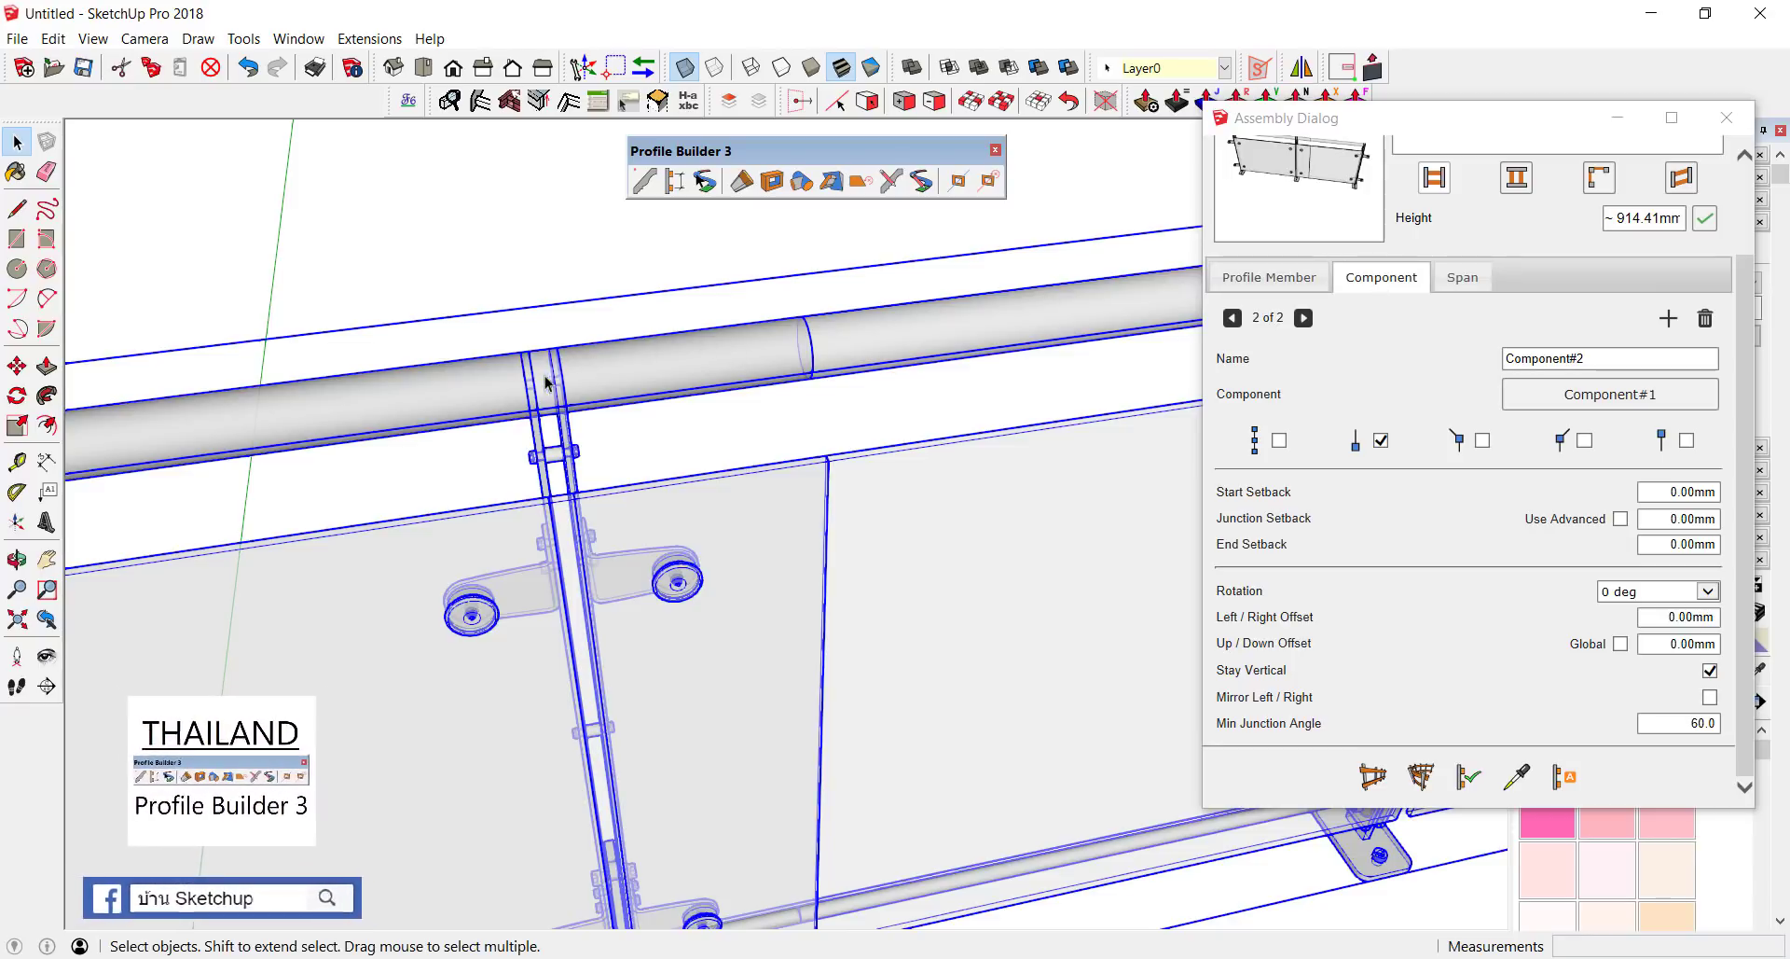
scroll(536, 384, "up", 1)
scroll(522, 385, "up", 1)
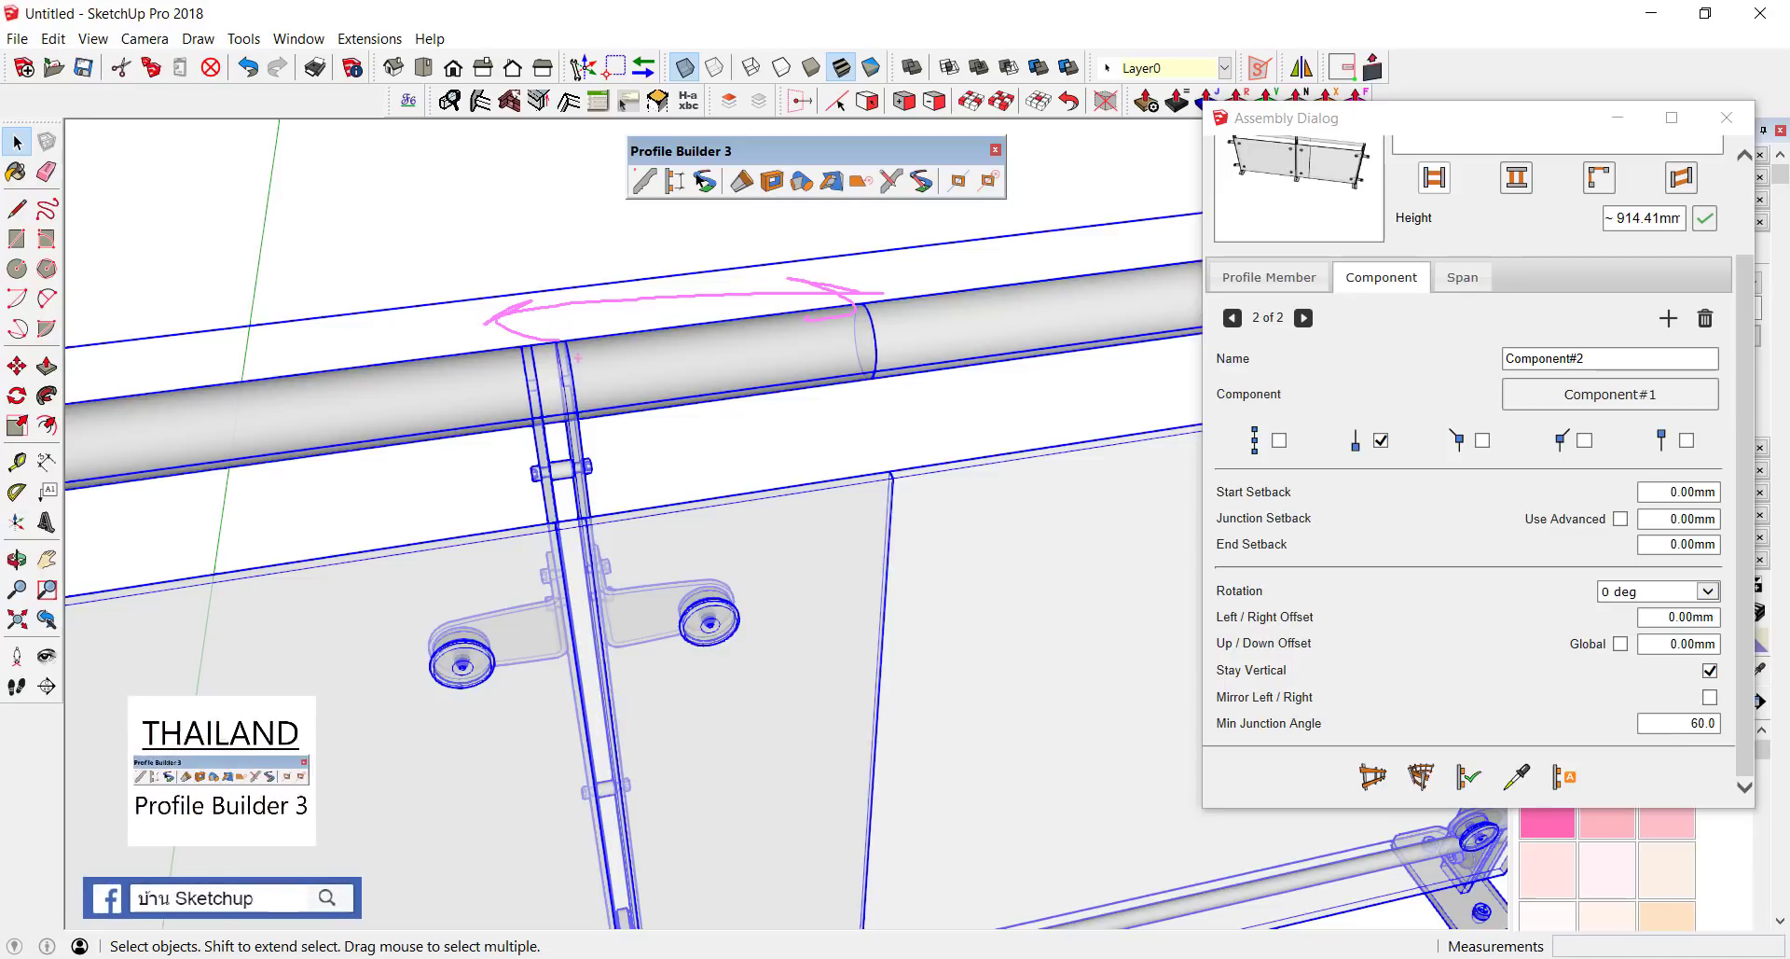
scroll(744, 390, "down", 10)
scroll(744, 390, "up", 1)
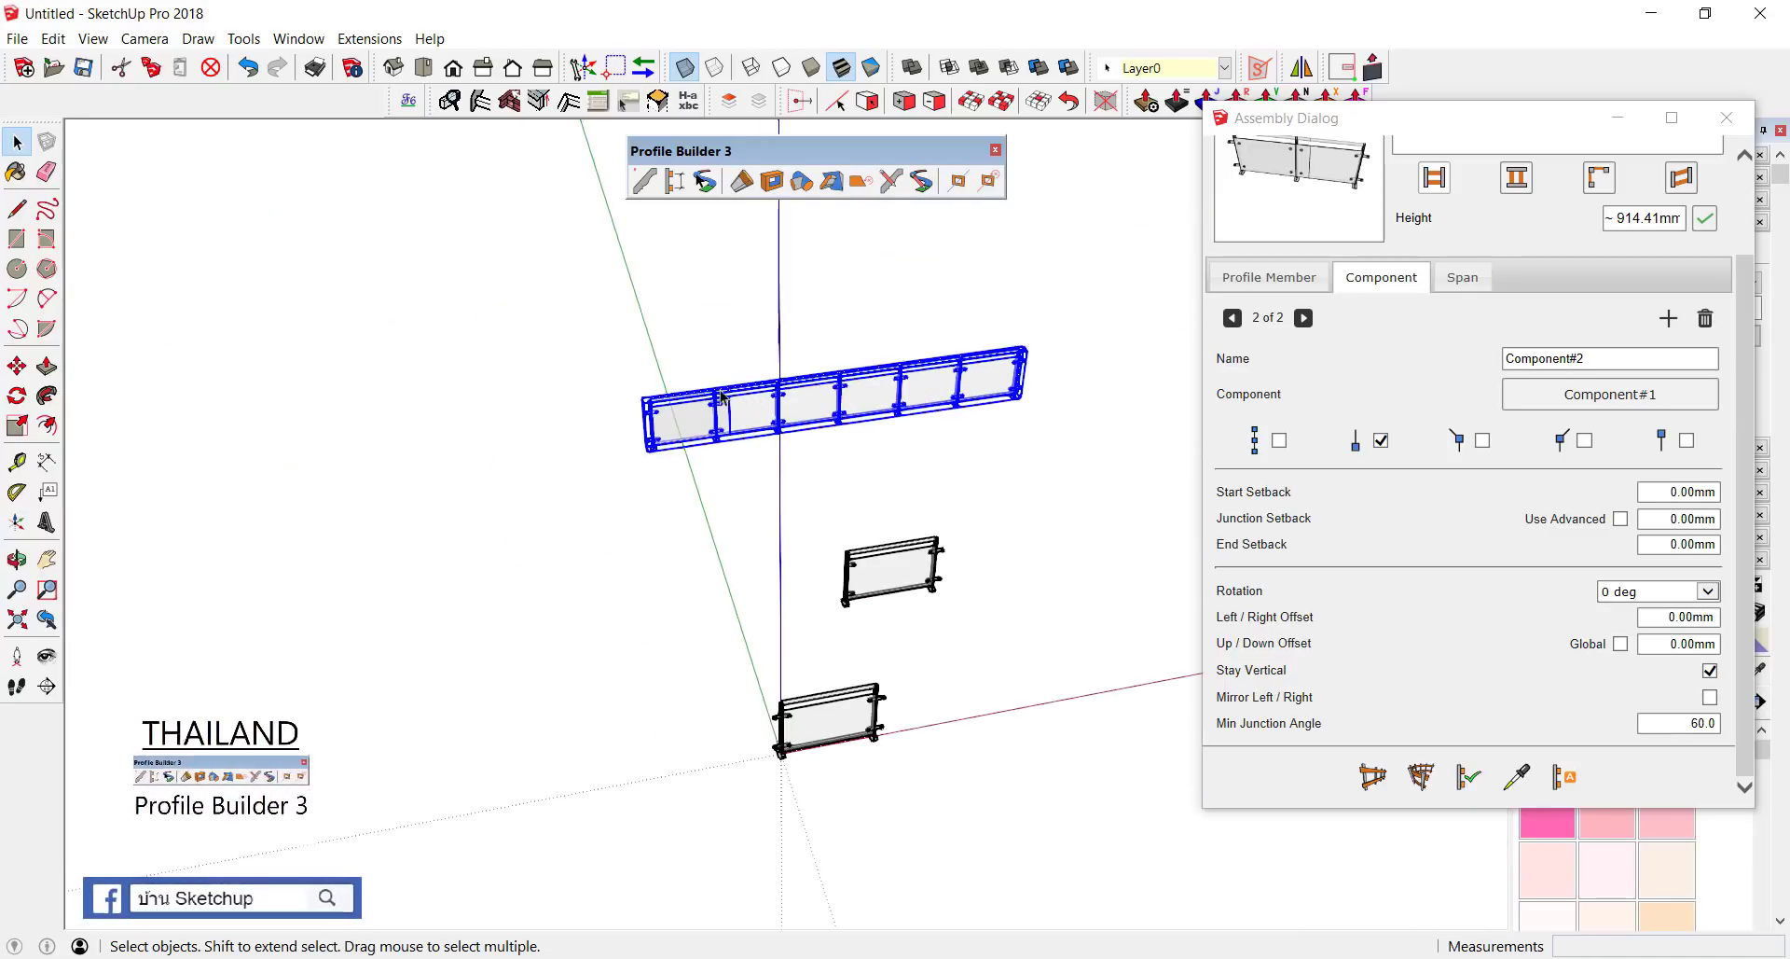
scroll(744, 390, "up", 1)
scroll(713, 399, "up", 2)
scroll(713, 399, "up", 2)
scroll(713, 399, "up", 1)
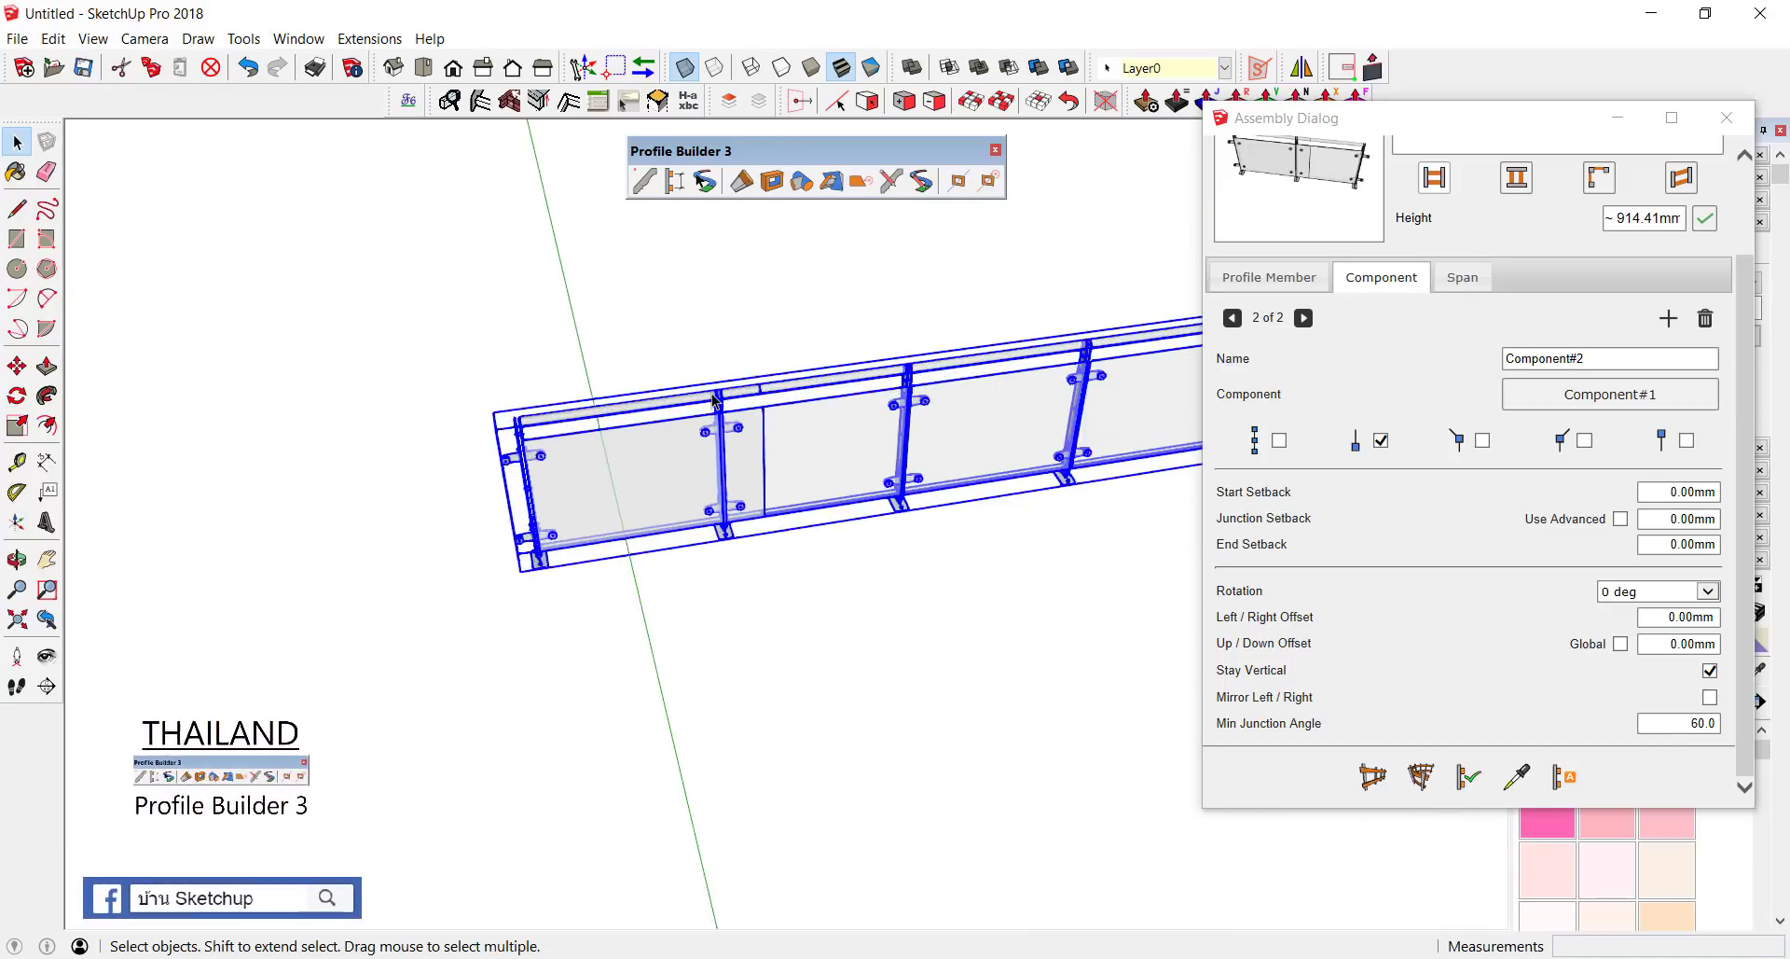
scroll(653, 373, "up", 2)
left_click(615, 339)
scroll(589, 416, "up", 2)
scroll(590, 416, "up", 2)
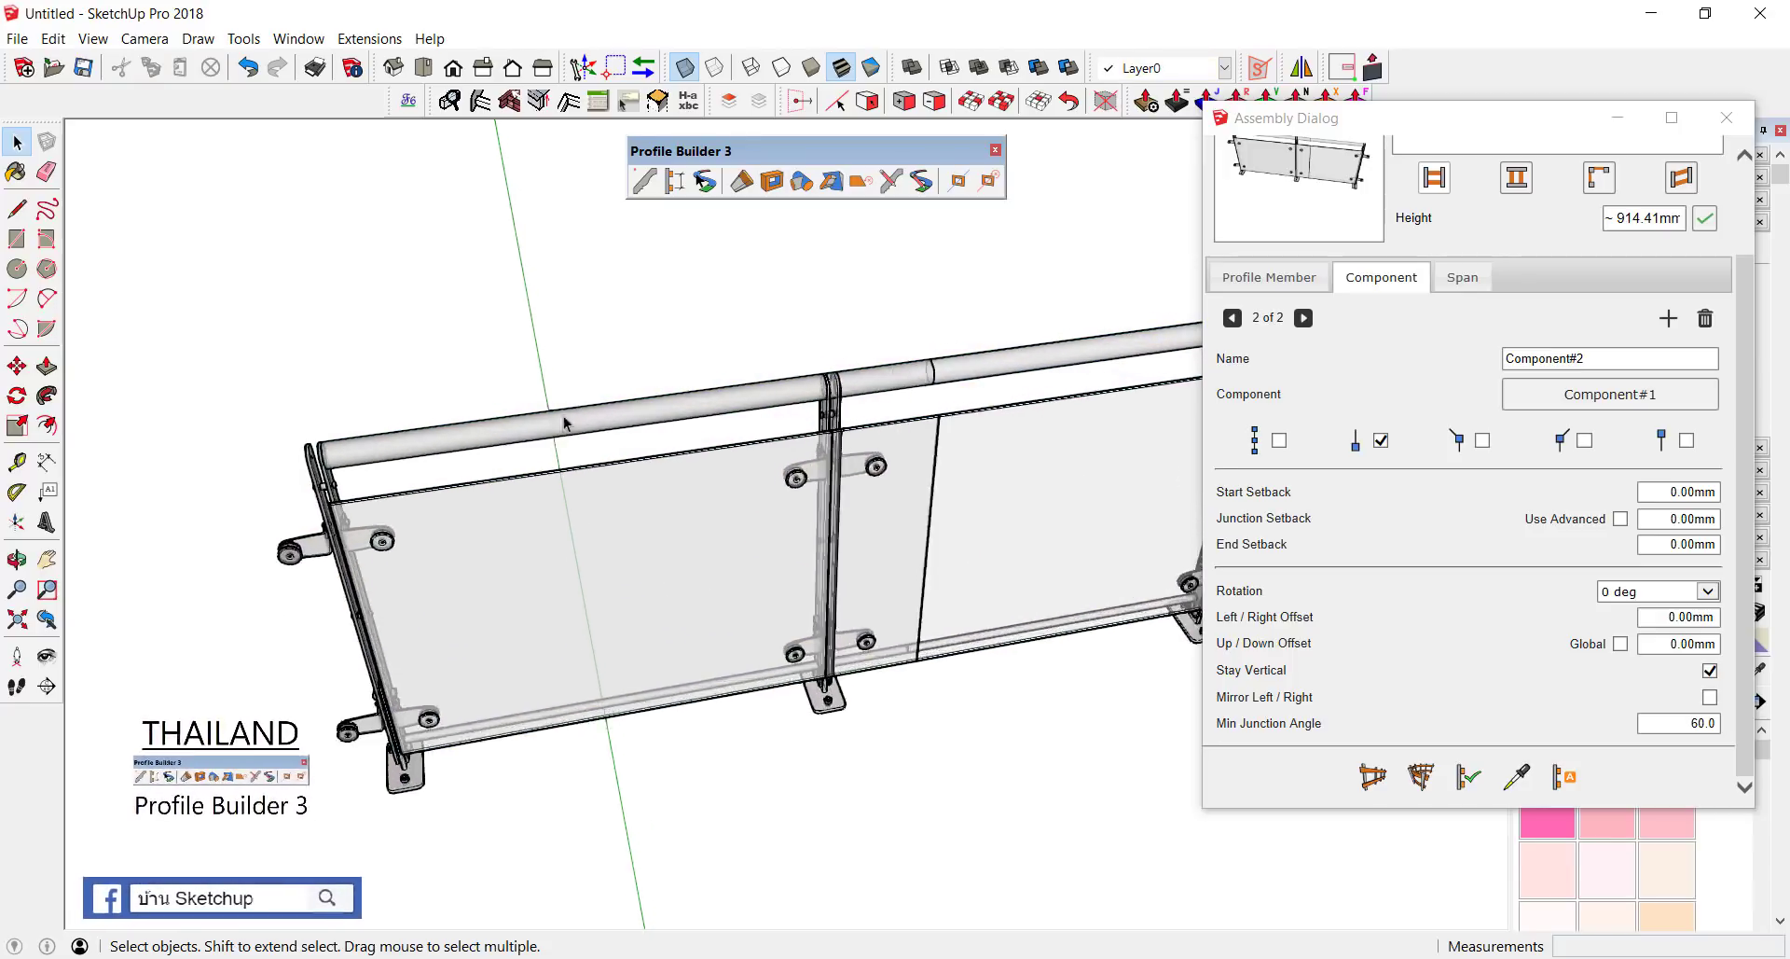
scroll(278, 452, "up", 2)
scroll(245, 463, "up", 1)
scroll(359, 450, "down", 2)
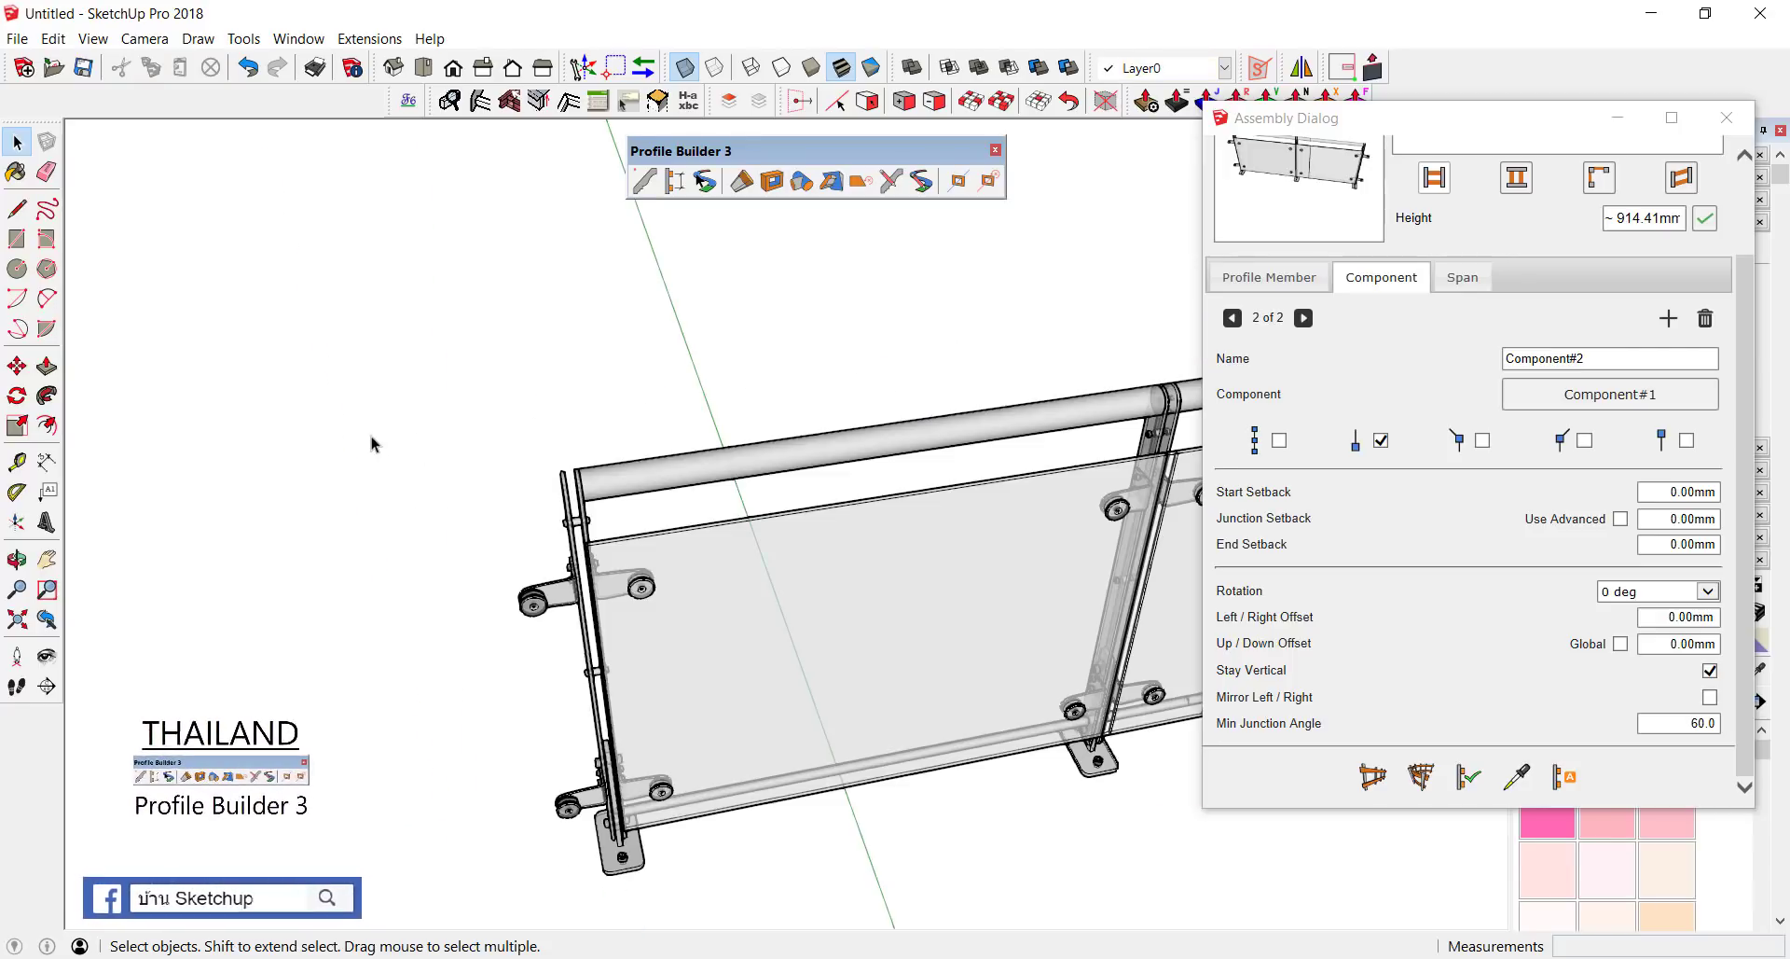
scroll(401, 466, "down", 3)
scroll(429, 494, "up", 1)
scroll(426, 494, "up", 1)
scroll(427, 494, "up", 1)
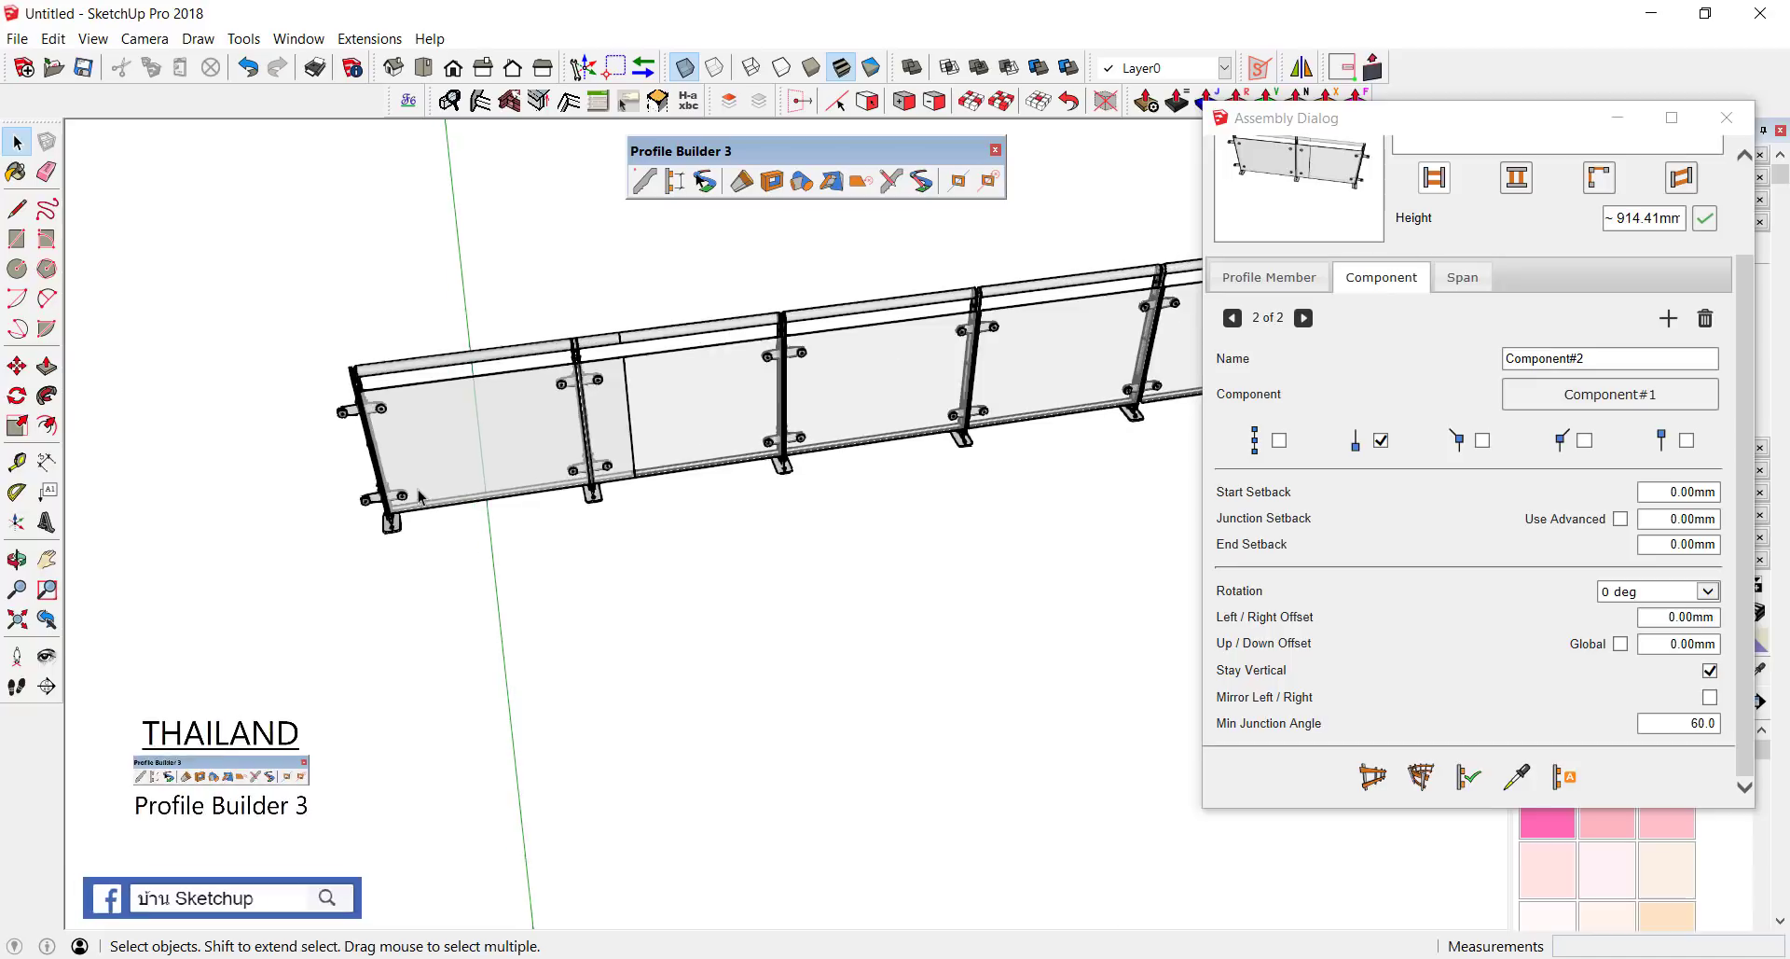
scroll(415, 518, "up", 2)
scroll(387, 559, "up", 2)
scroll(358, 604, "up", 1)
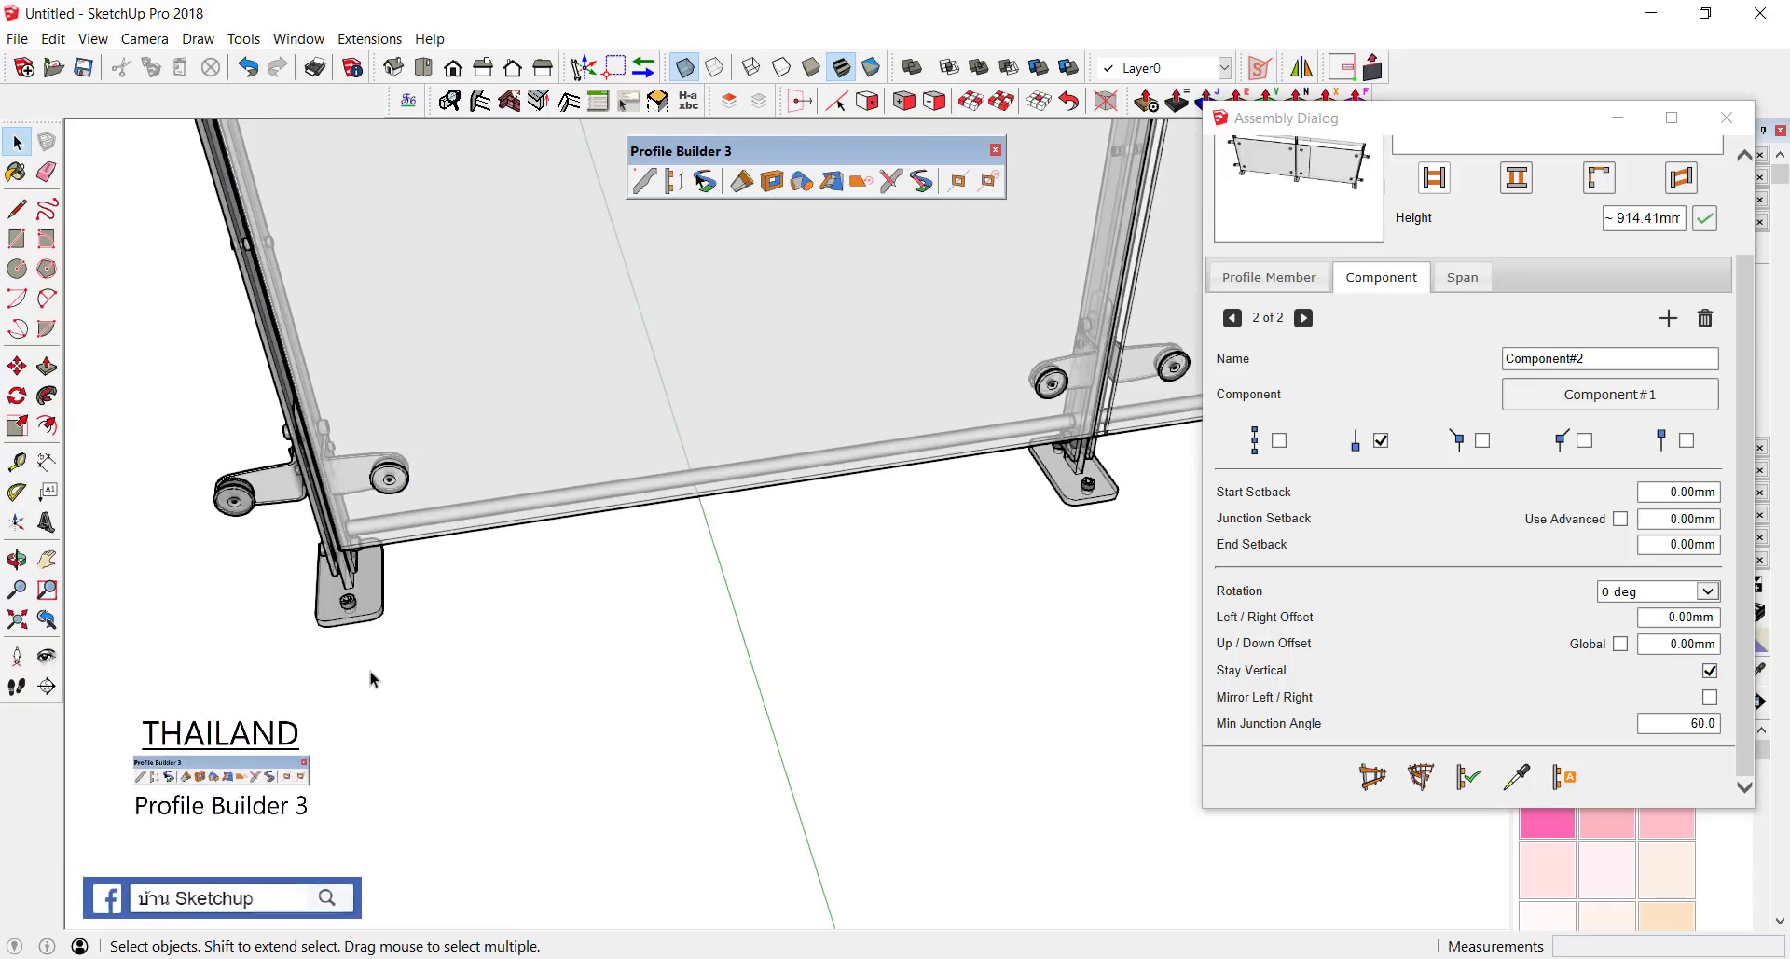
scroll(373, 679, "up", 2)
scroll(371, 640, "down", 5)
scroll(371, 640, "up", 1)
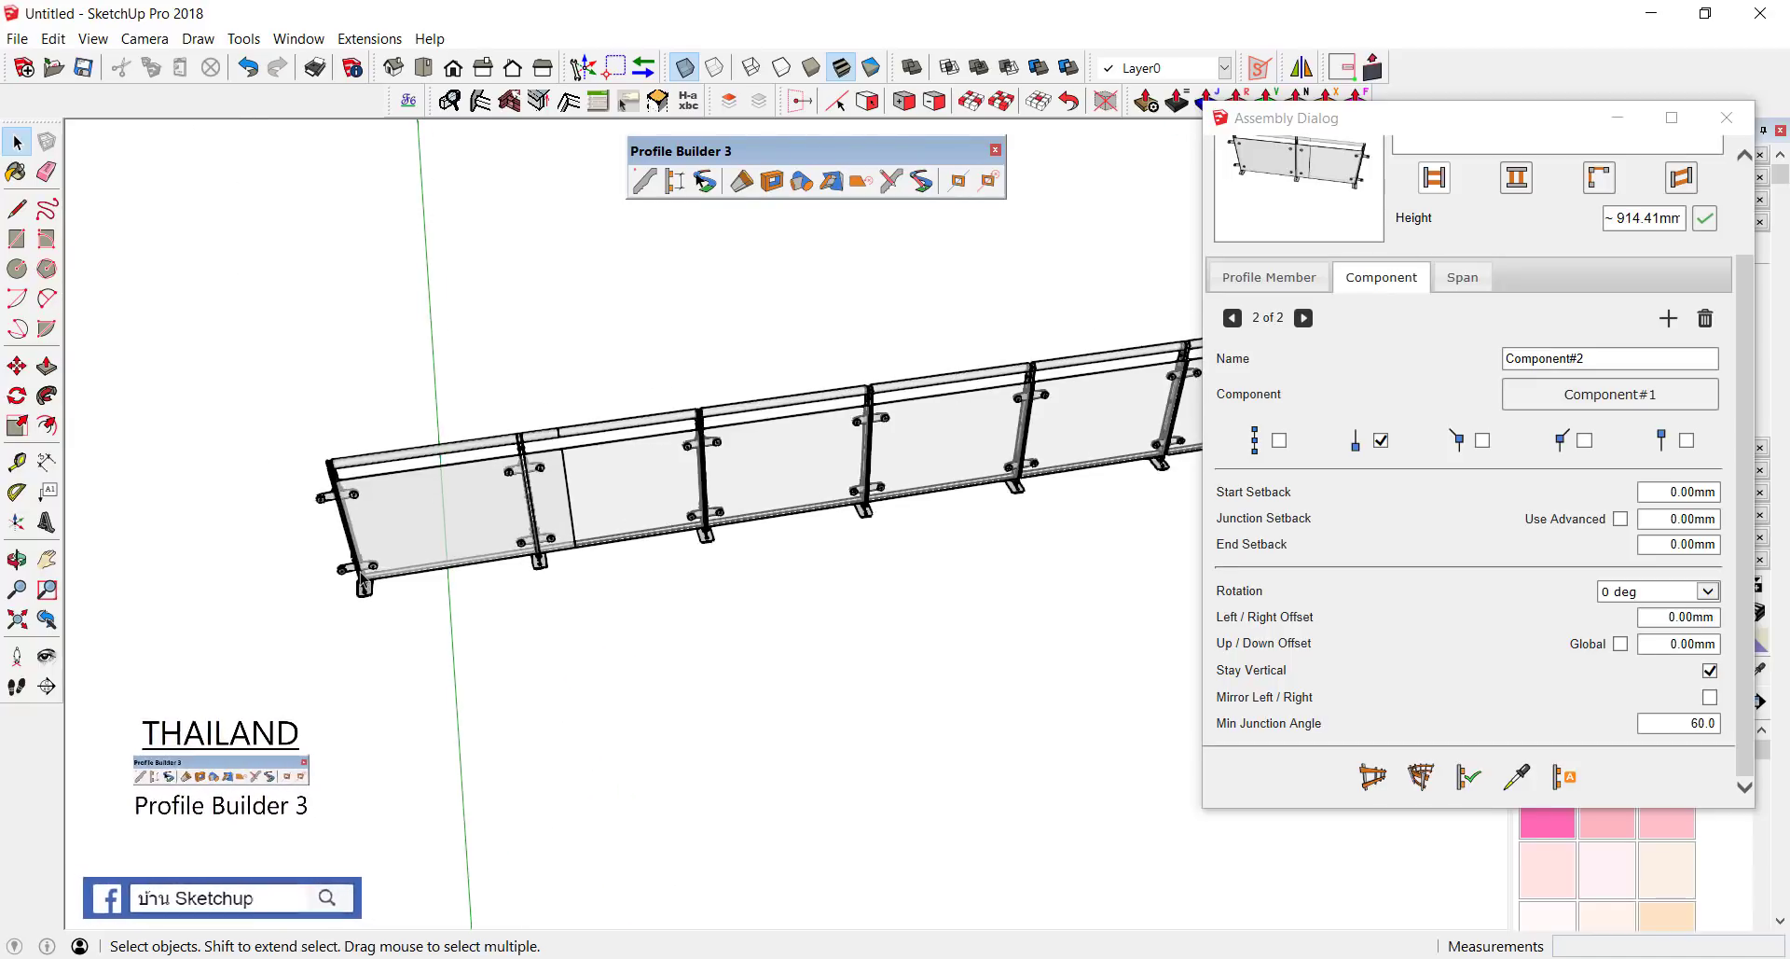
scroll(371, 639, "up", 1)
scroll(372, 639, "up", 2)
scroll(360, 568, "up", 2)
Step: Draw a 1212.17 mm line from the end post bracket to beneath the next post, then select it
scroll(360, 569, "up", 1)
key("l")
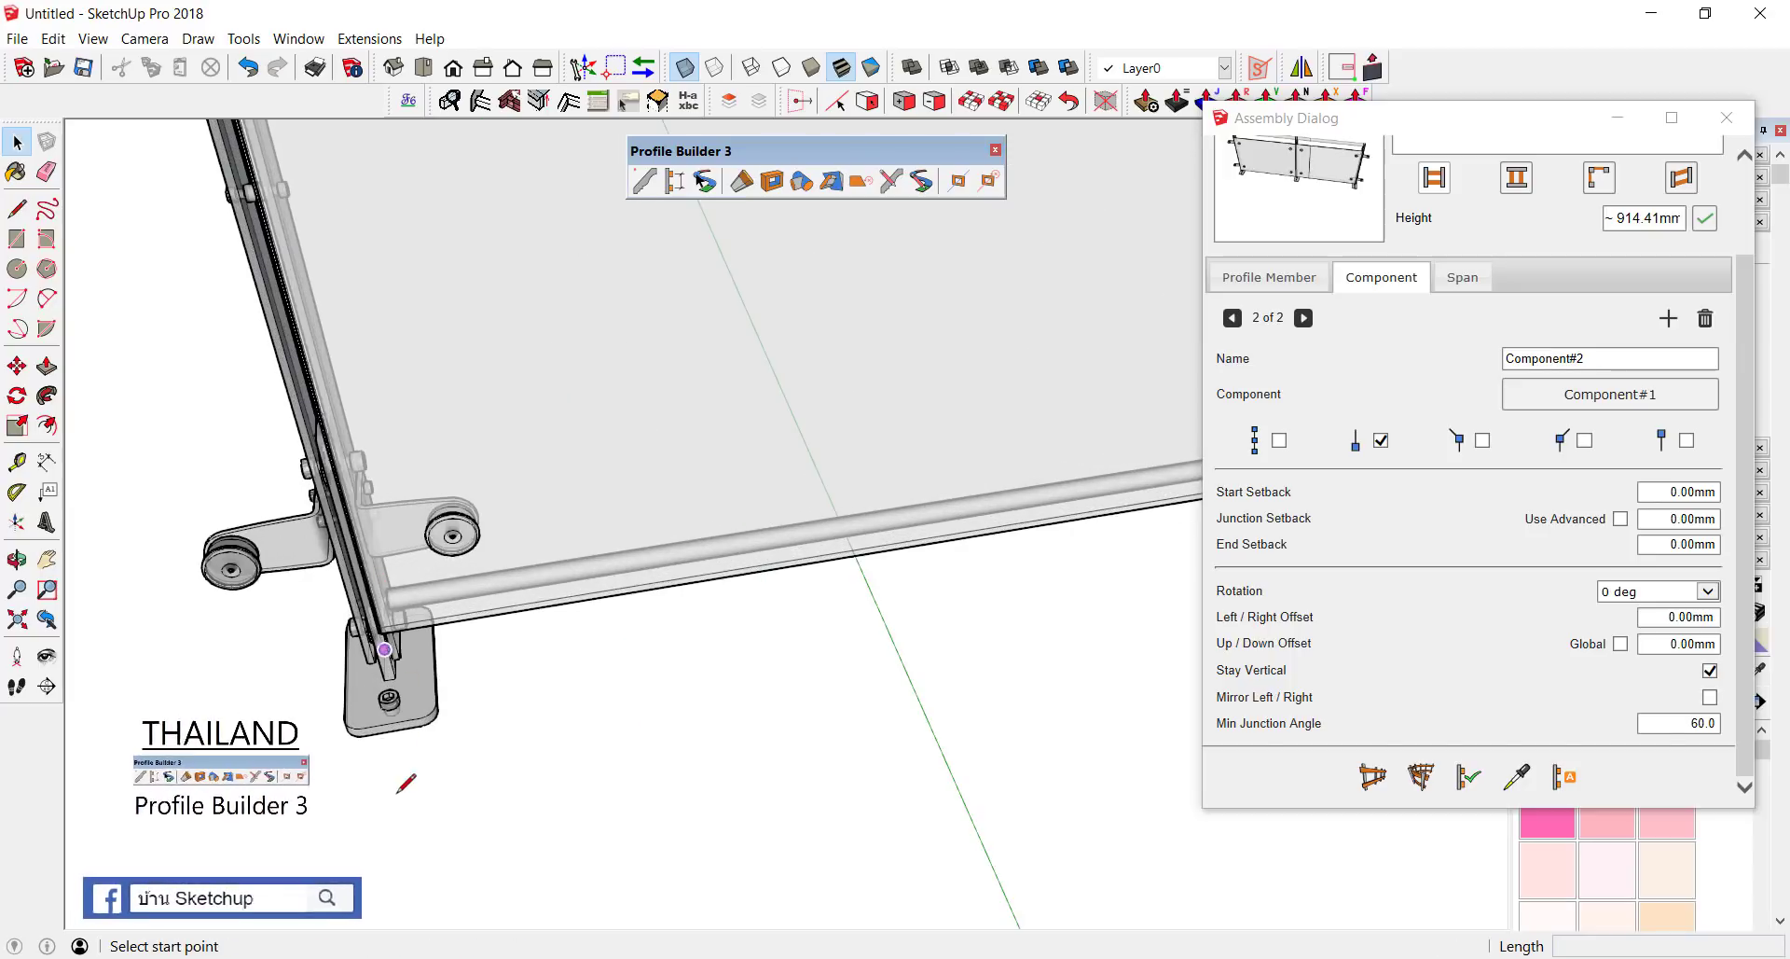
left_click(394, 743)
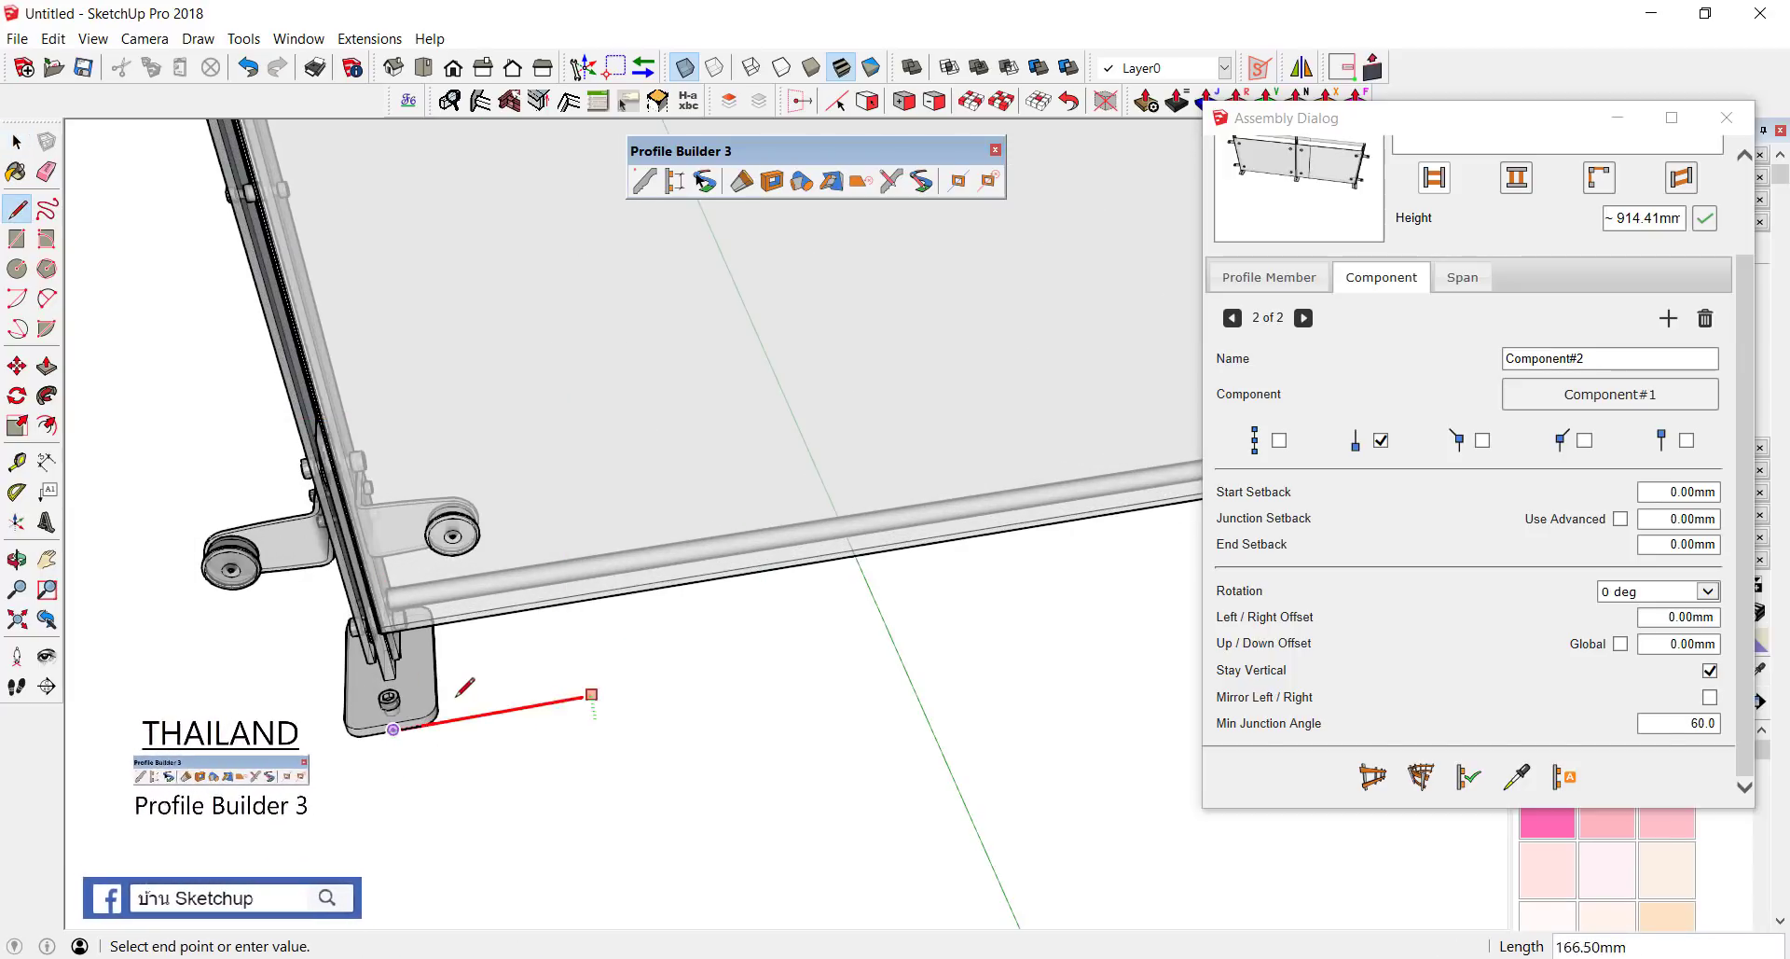
scroll(576, 690, "down", 4)
scroll(574, 657, "up", 1)
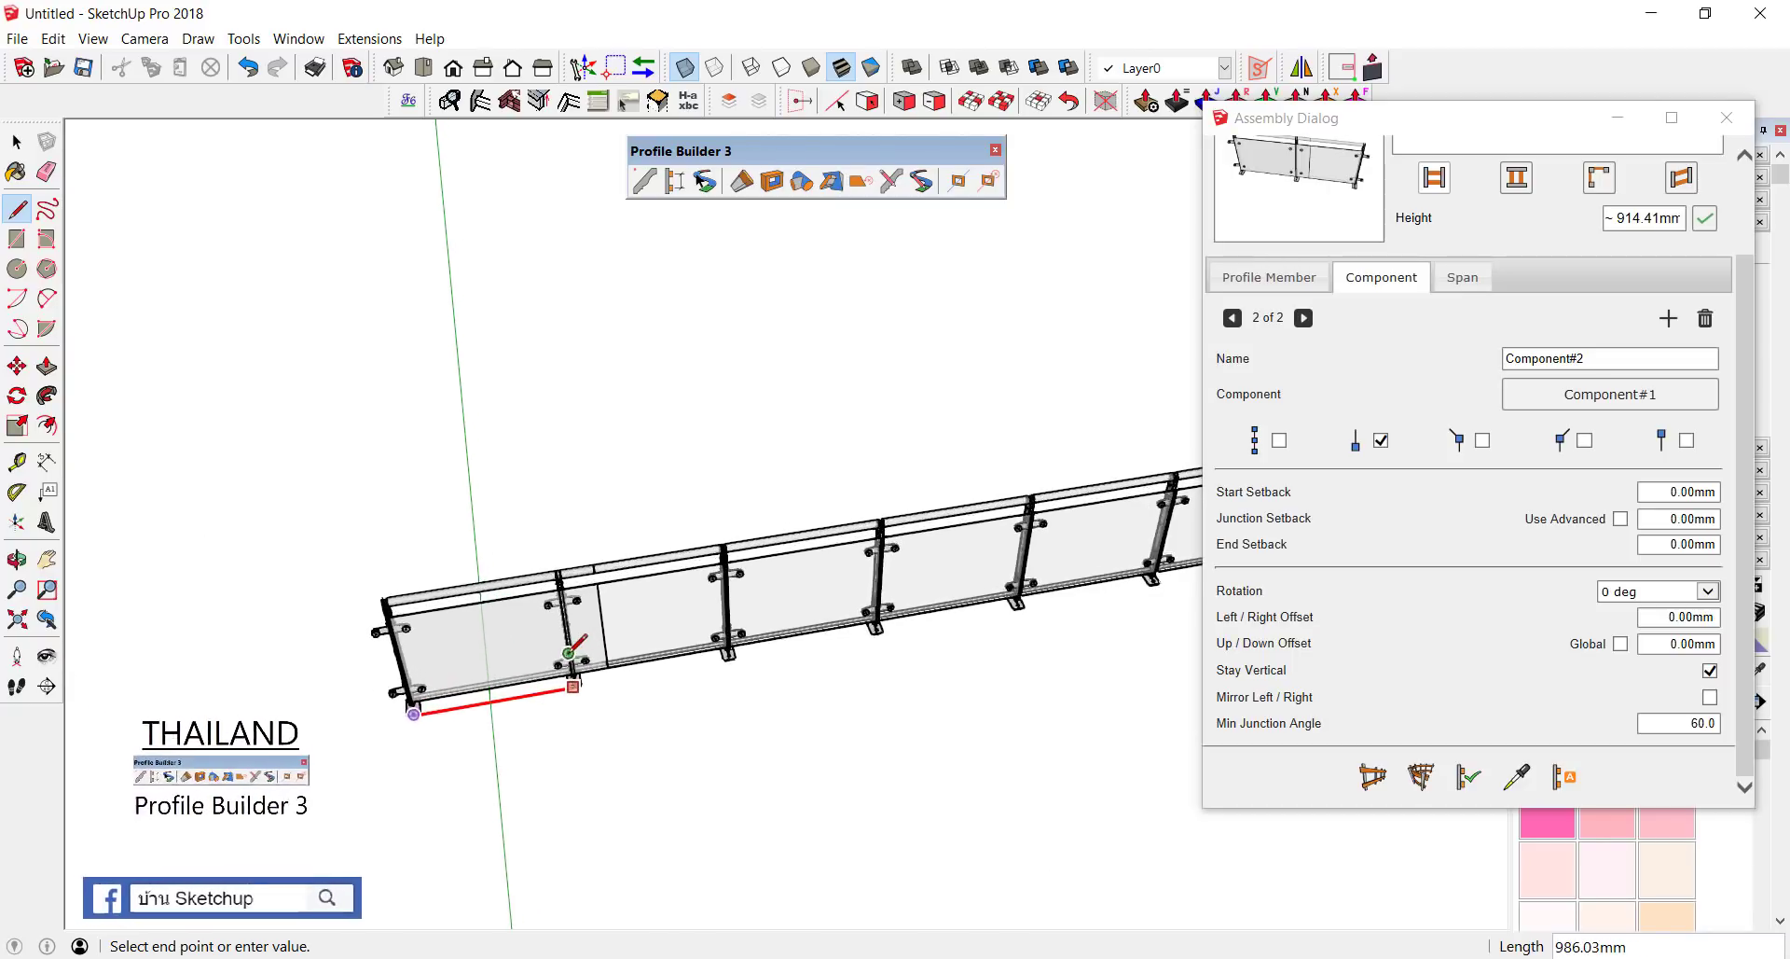
scroll(574, 652, "up", 1)
scroll(573, 648, "up", 2)
middle_click_drag(570, 643, 627, 478)
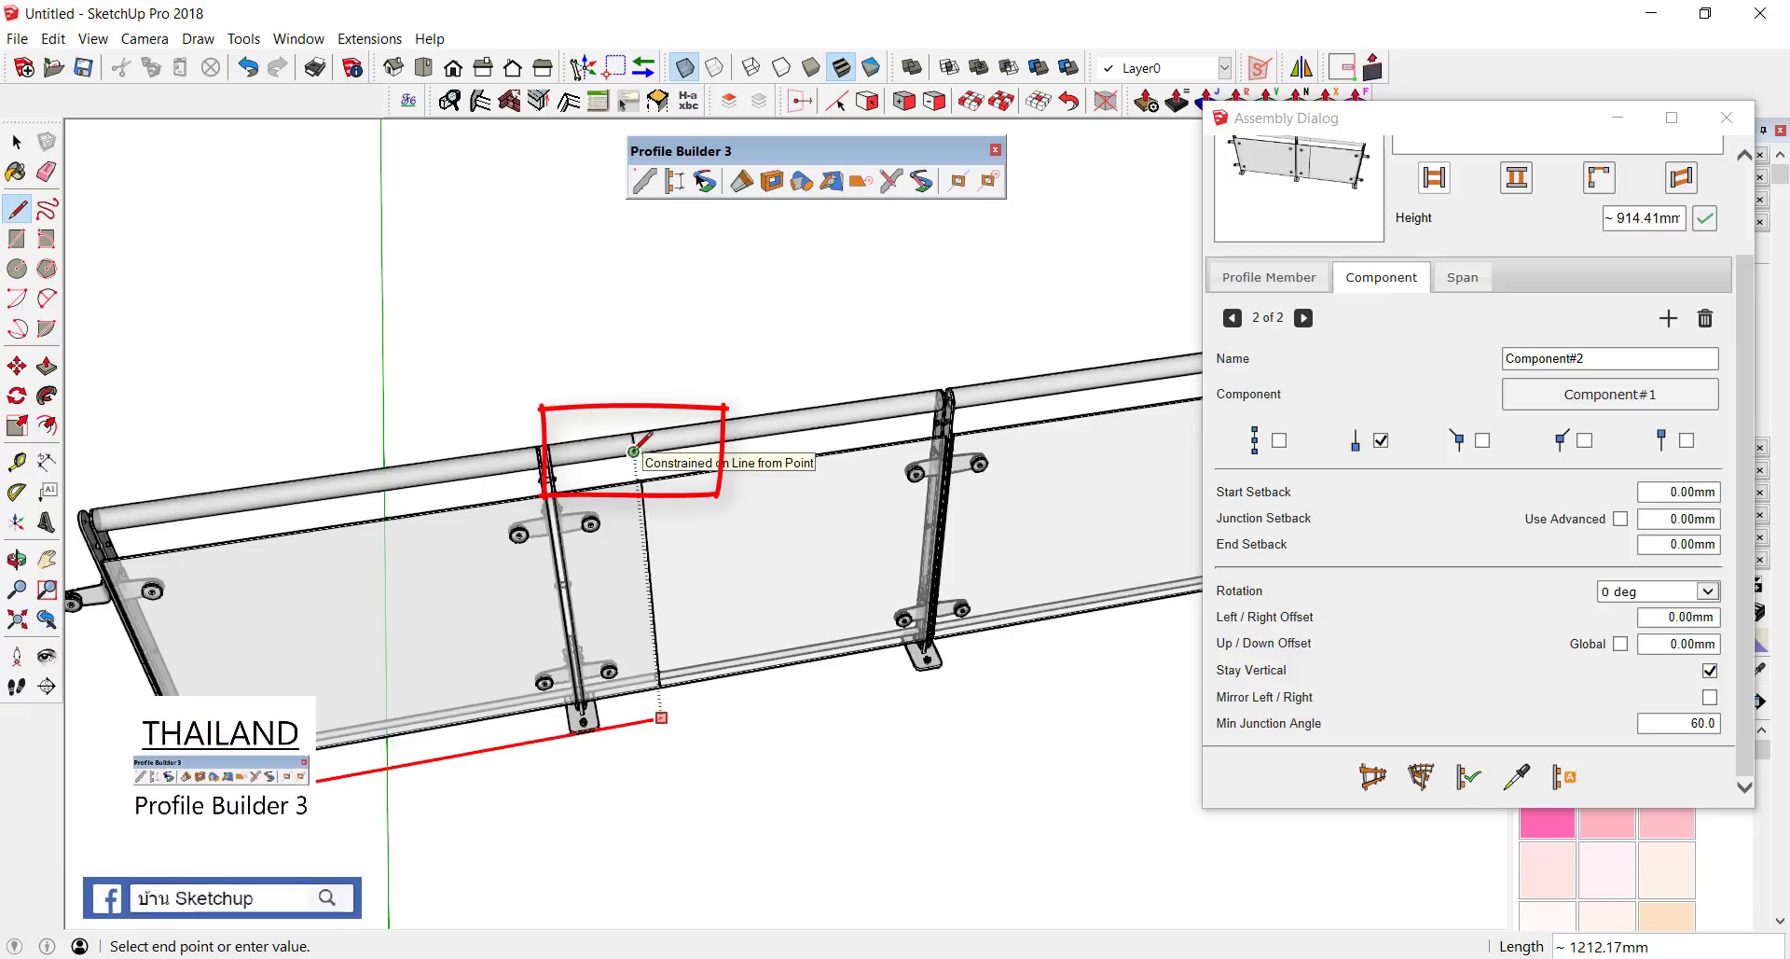
scroll(633, 451, "up", 1)
scroll(633, 450, "up", 1)
scroll(633, 446, "up", 1)
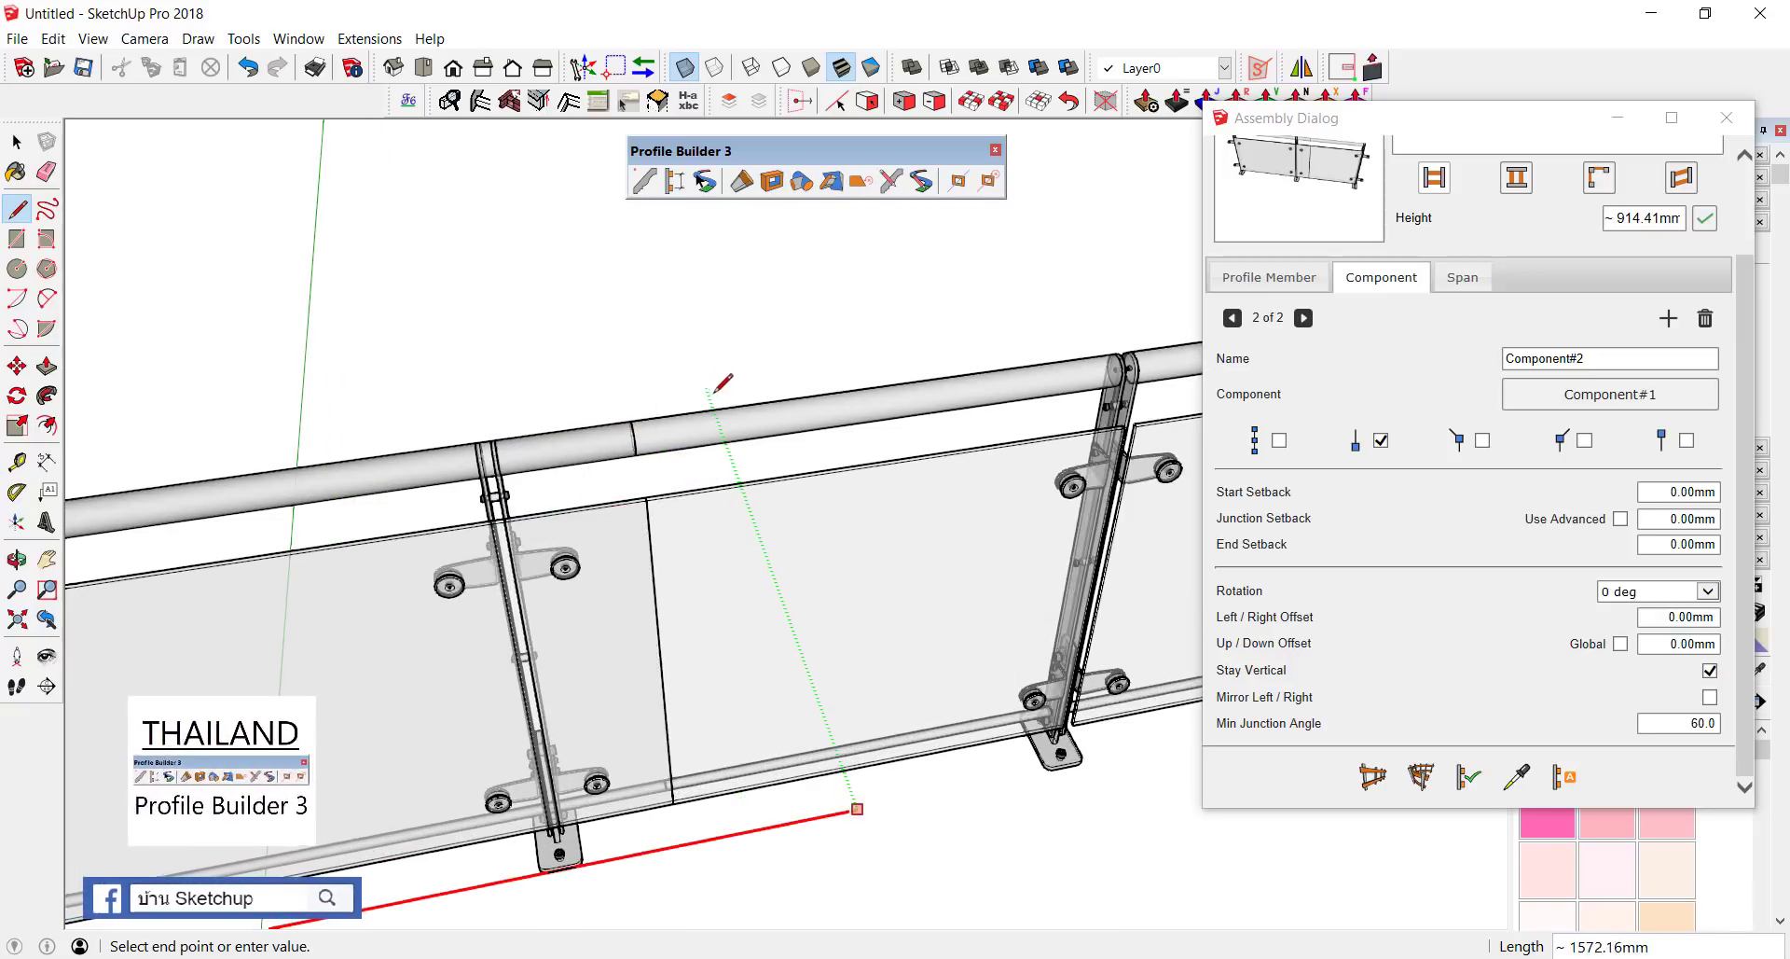
scroll(657, 415, "up", 1)
scroll(560, 434, "up", 1)
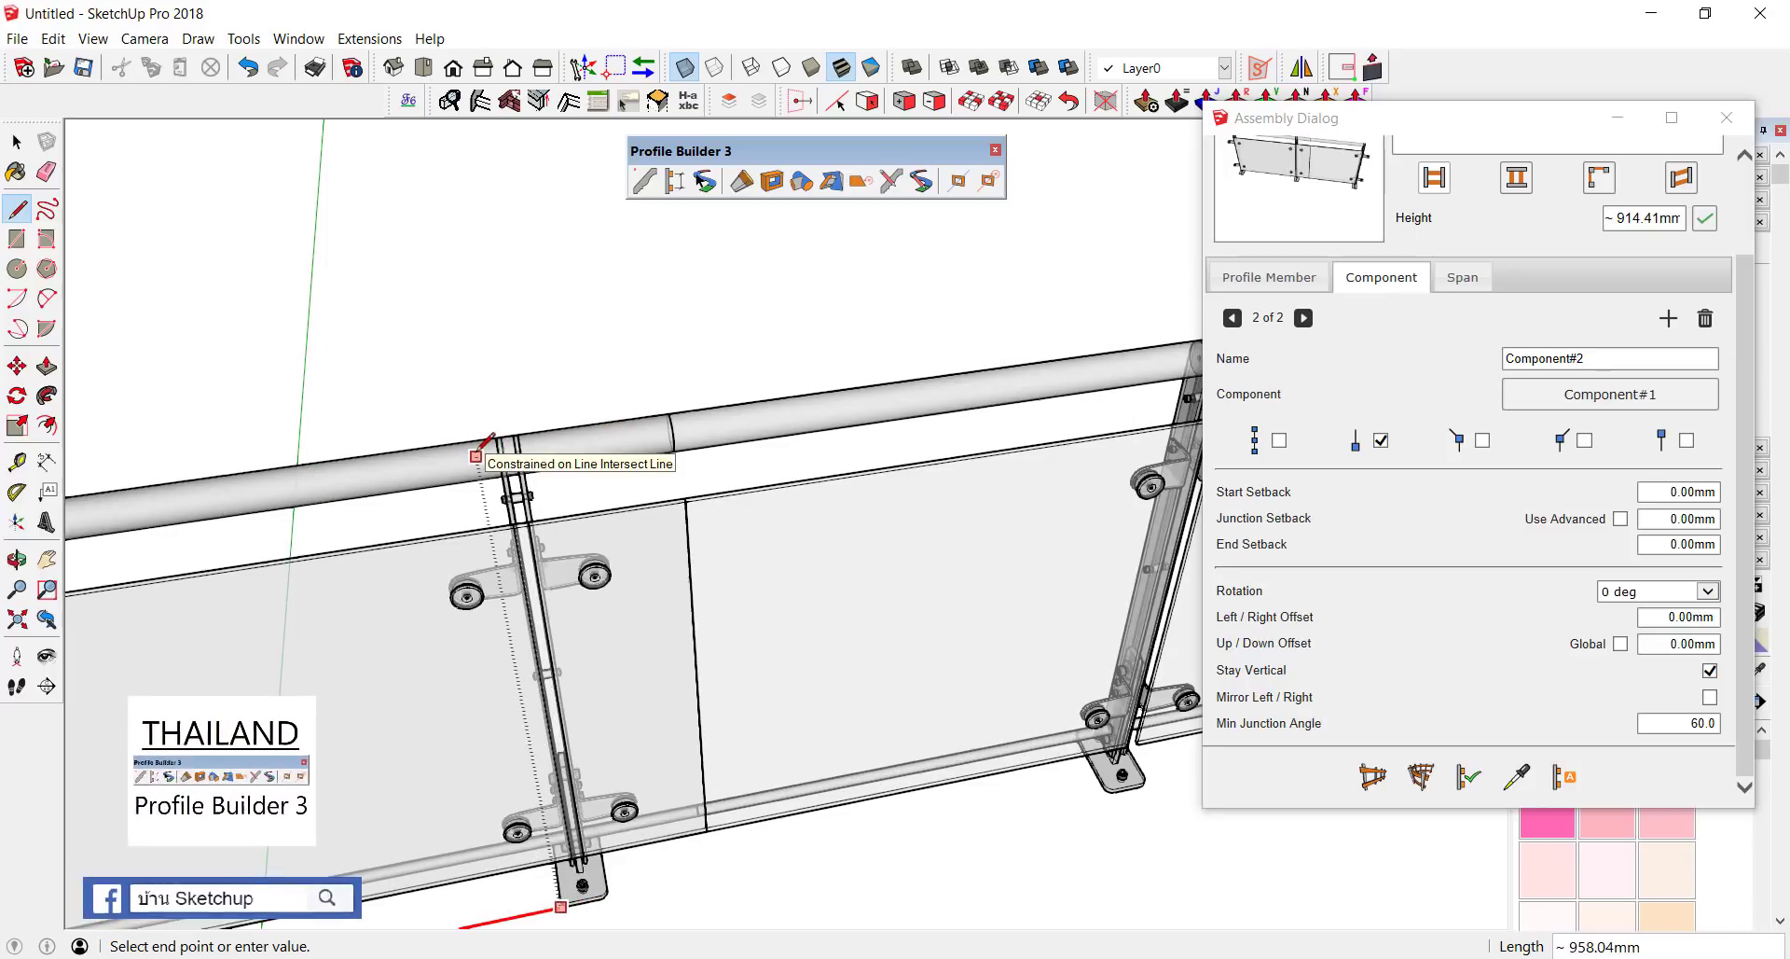
scroll(522, 436, "up", 1)
scroll(518, 436, "down", 1)
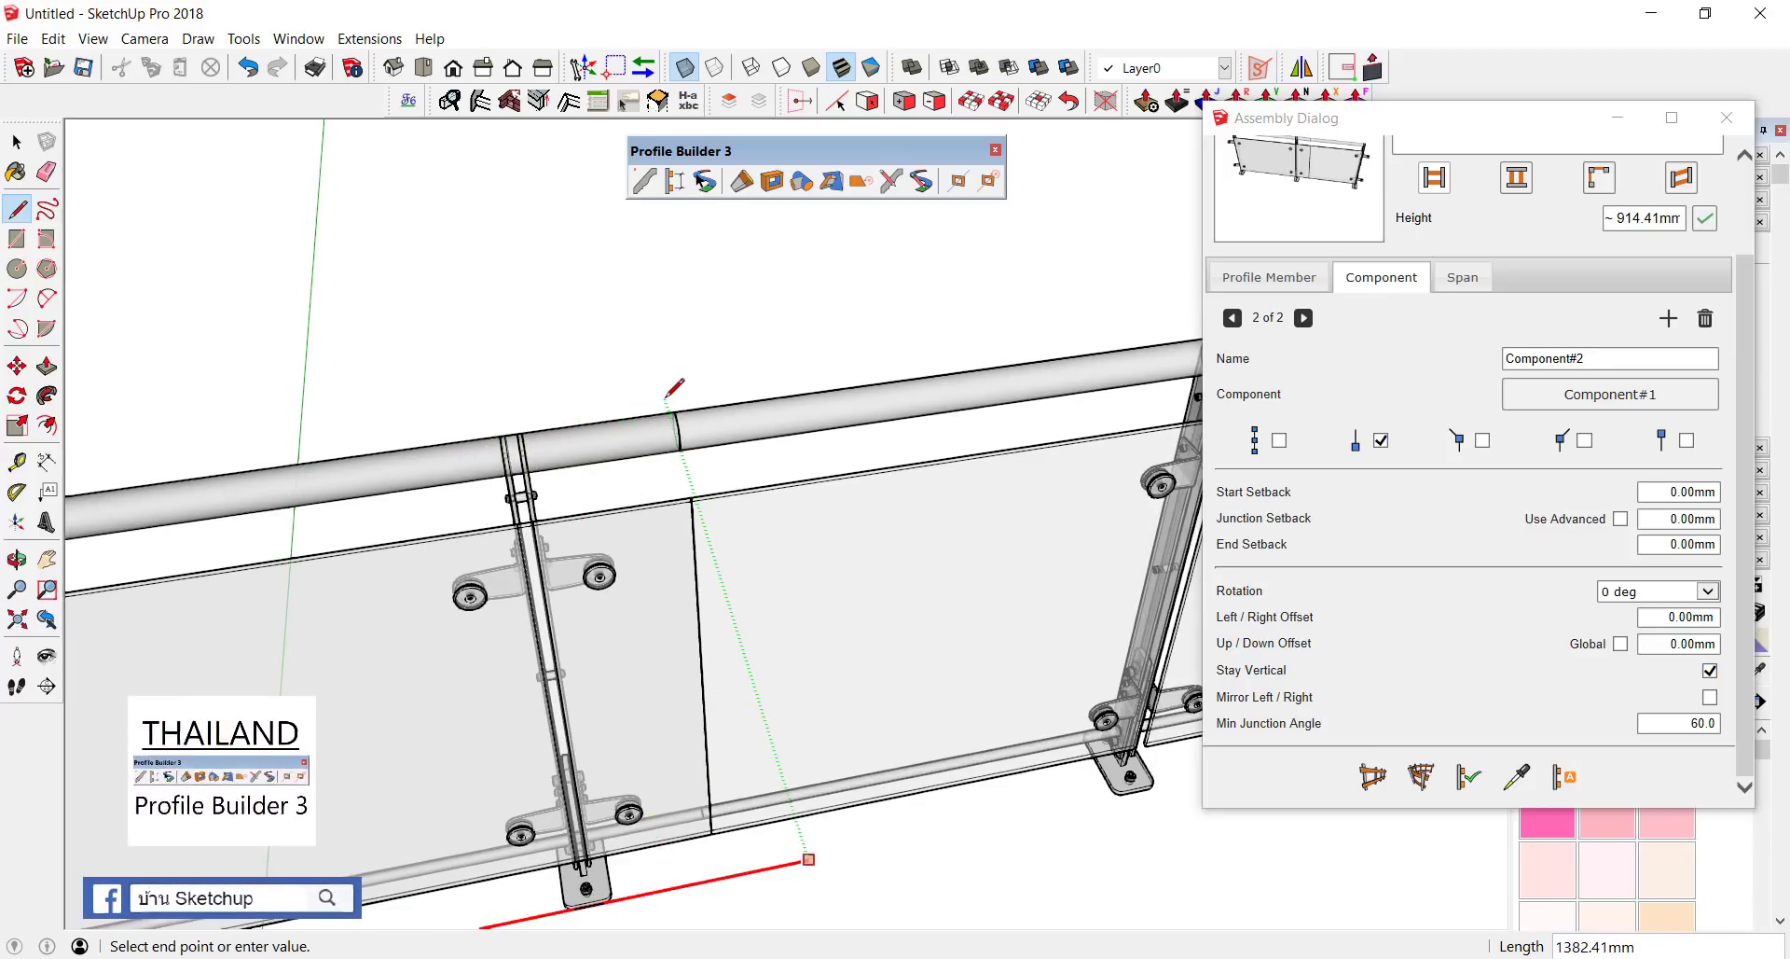
scroll(676, 392, "down", 5)
scroll(658, 444, "up", 1)
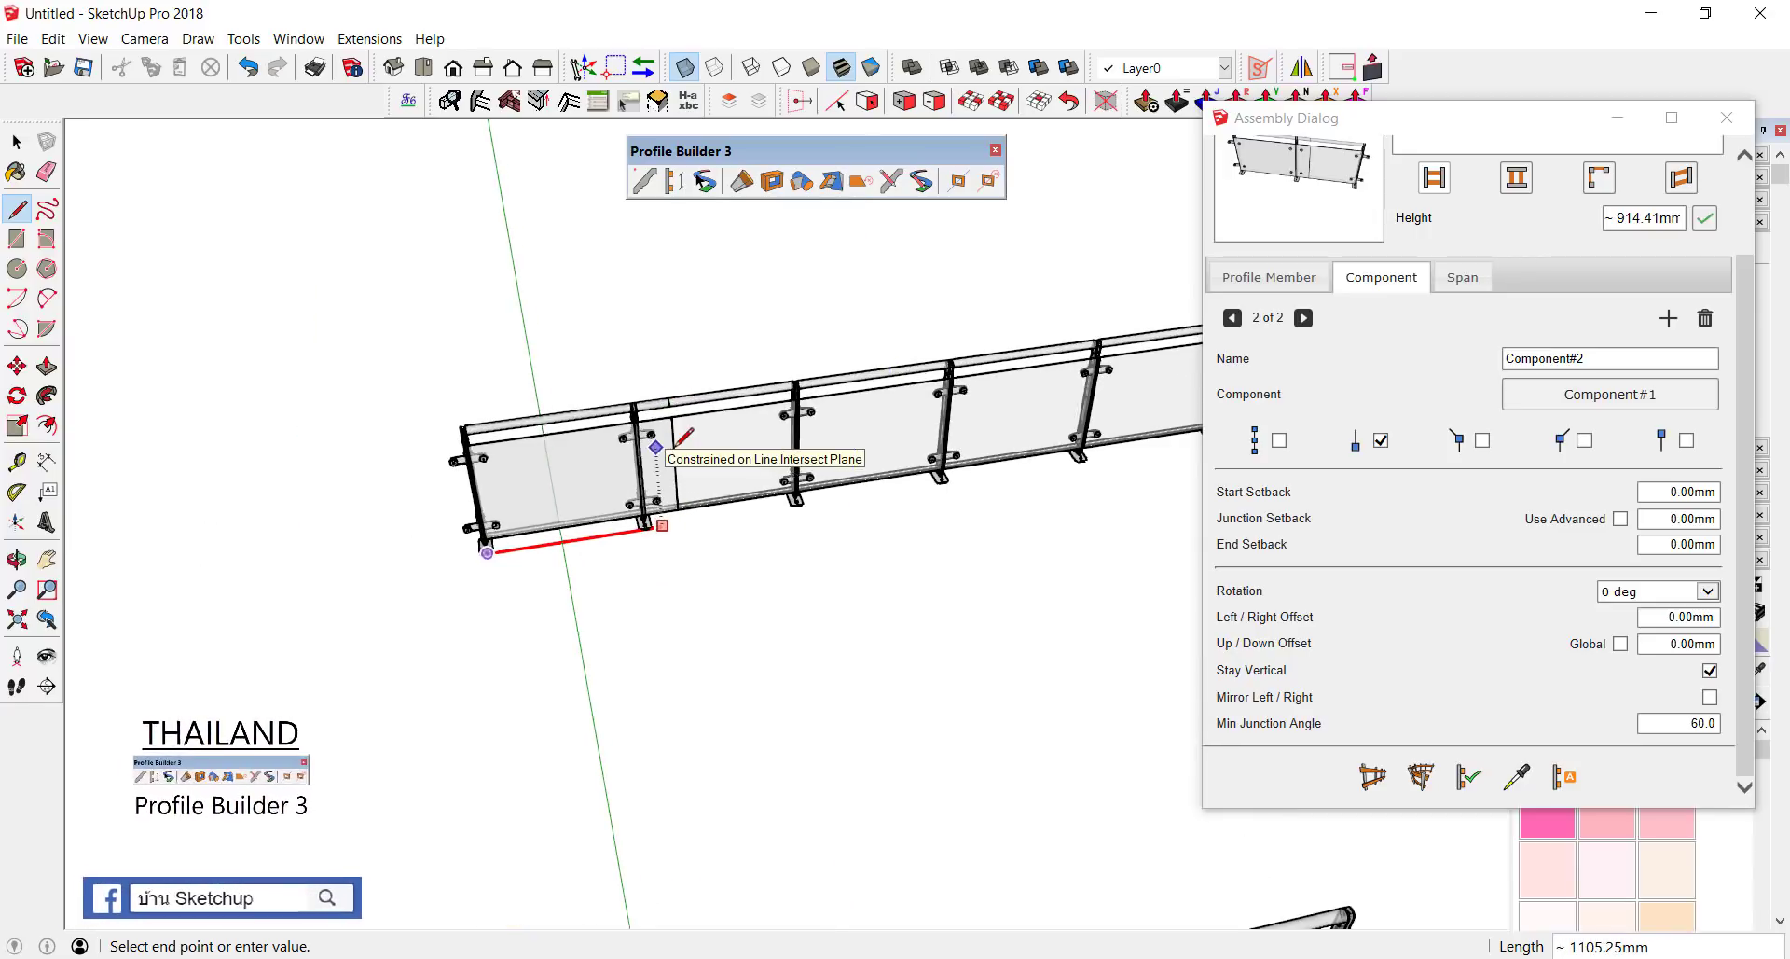
scroll(662, 443, "up", 1)
scroll(667, 442, "up", 2)
scroll(673, 440, "up", 1)
scroll(675, 446, "up", 2)
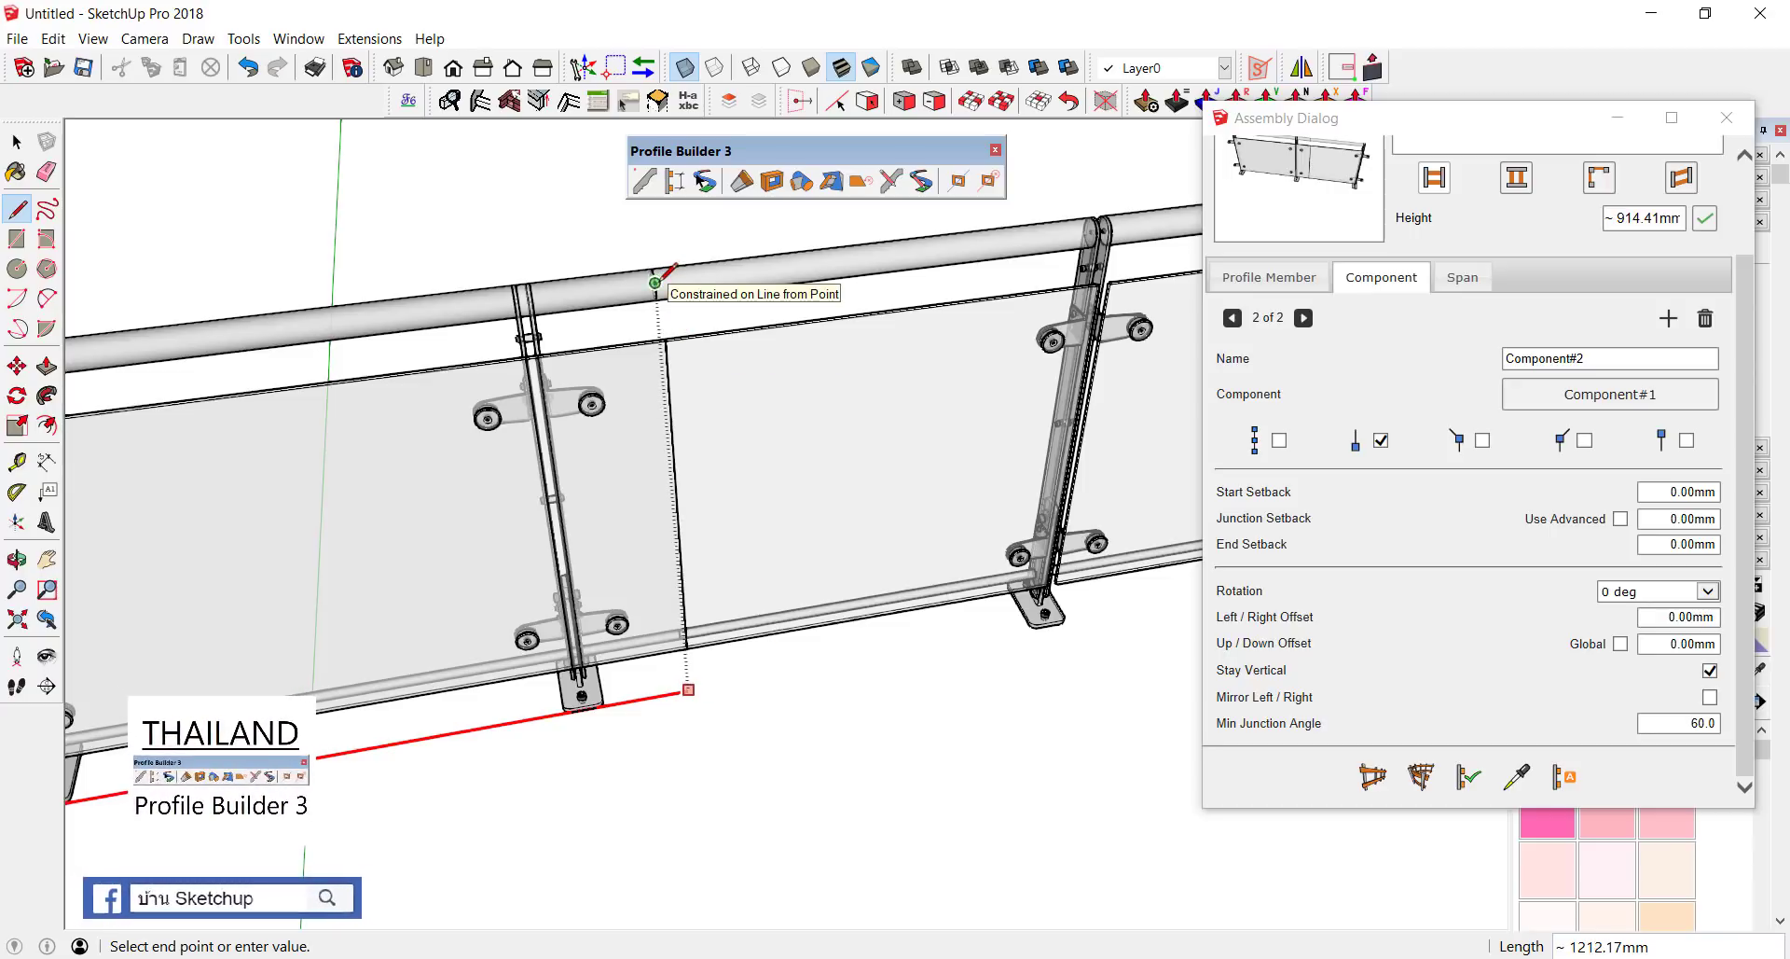
left_click(657, 281)
key("space")
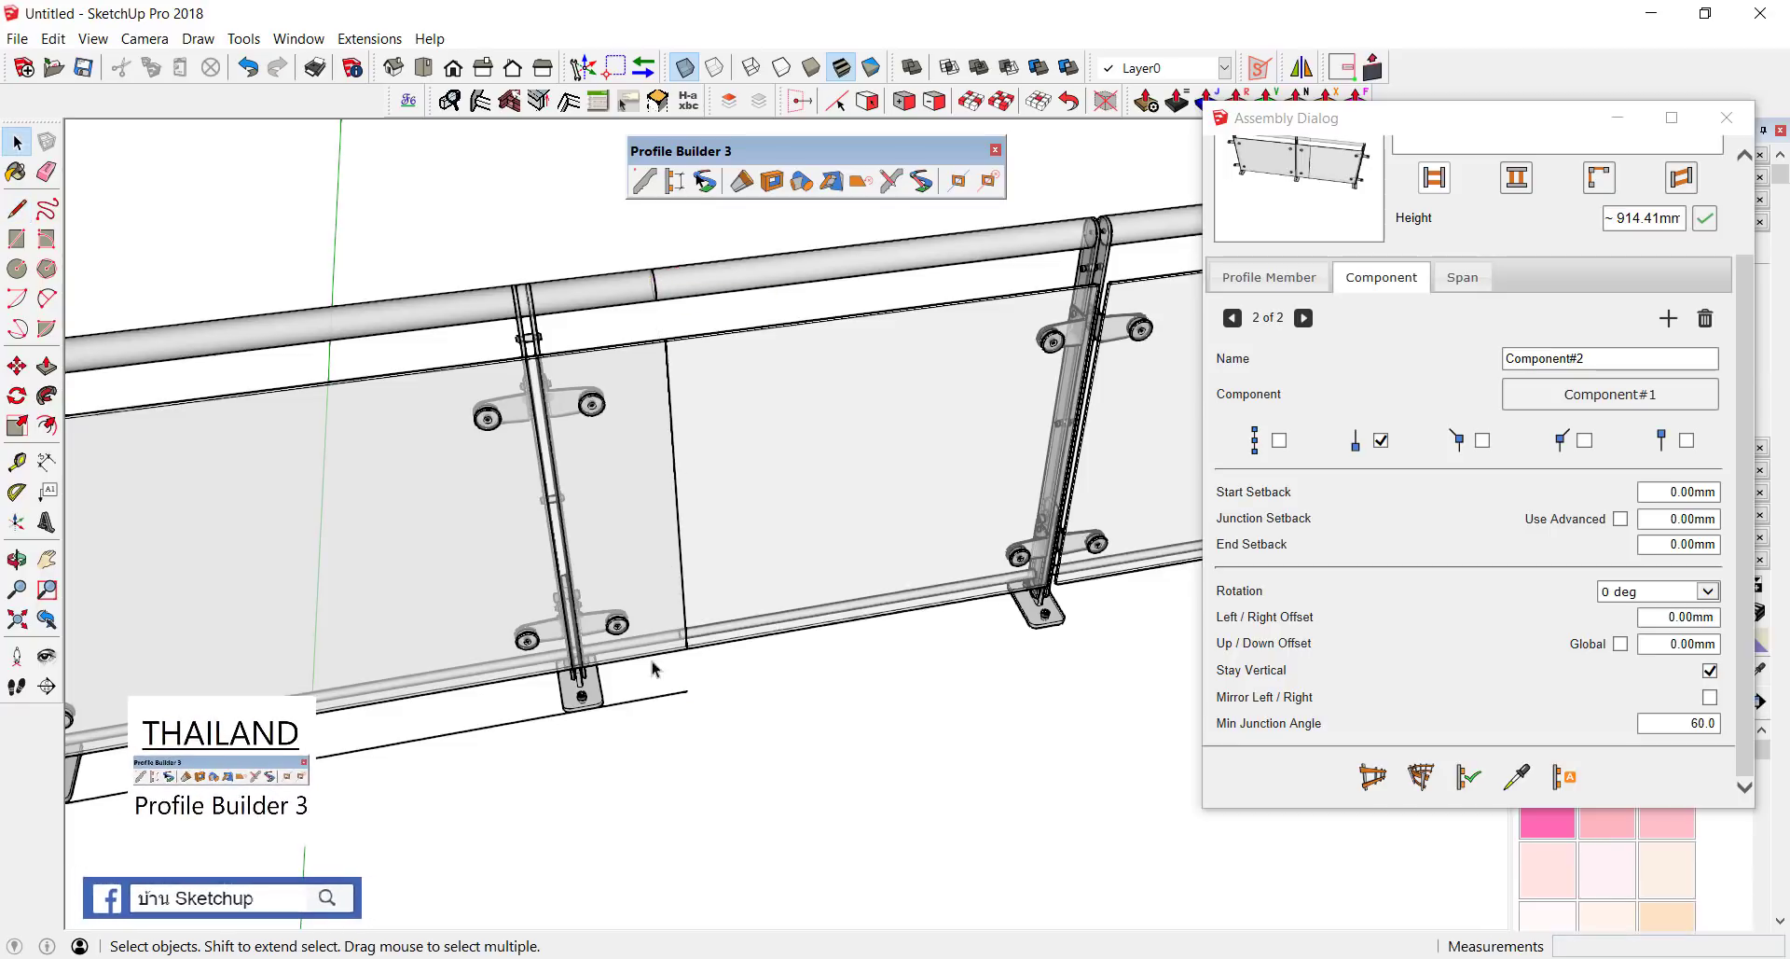
left_click(654, 698)
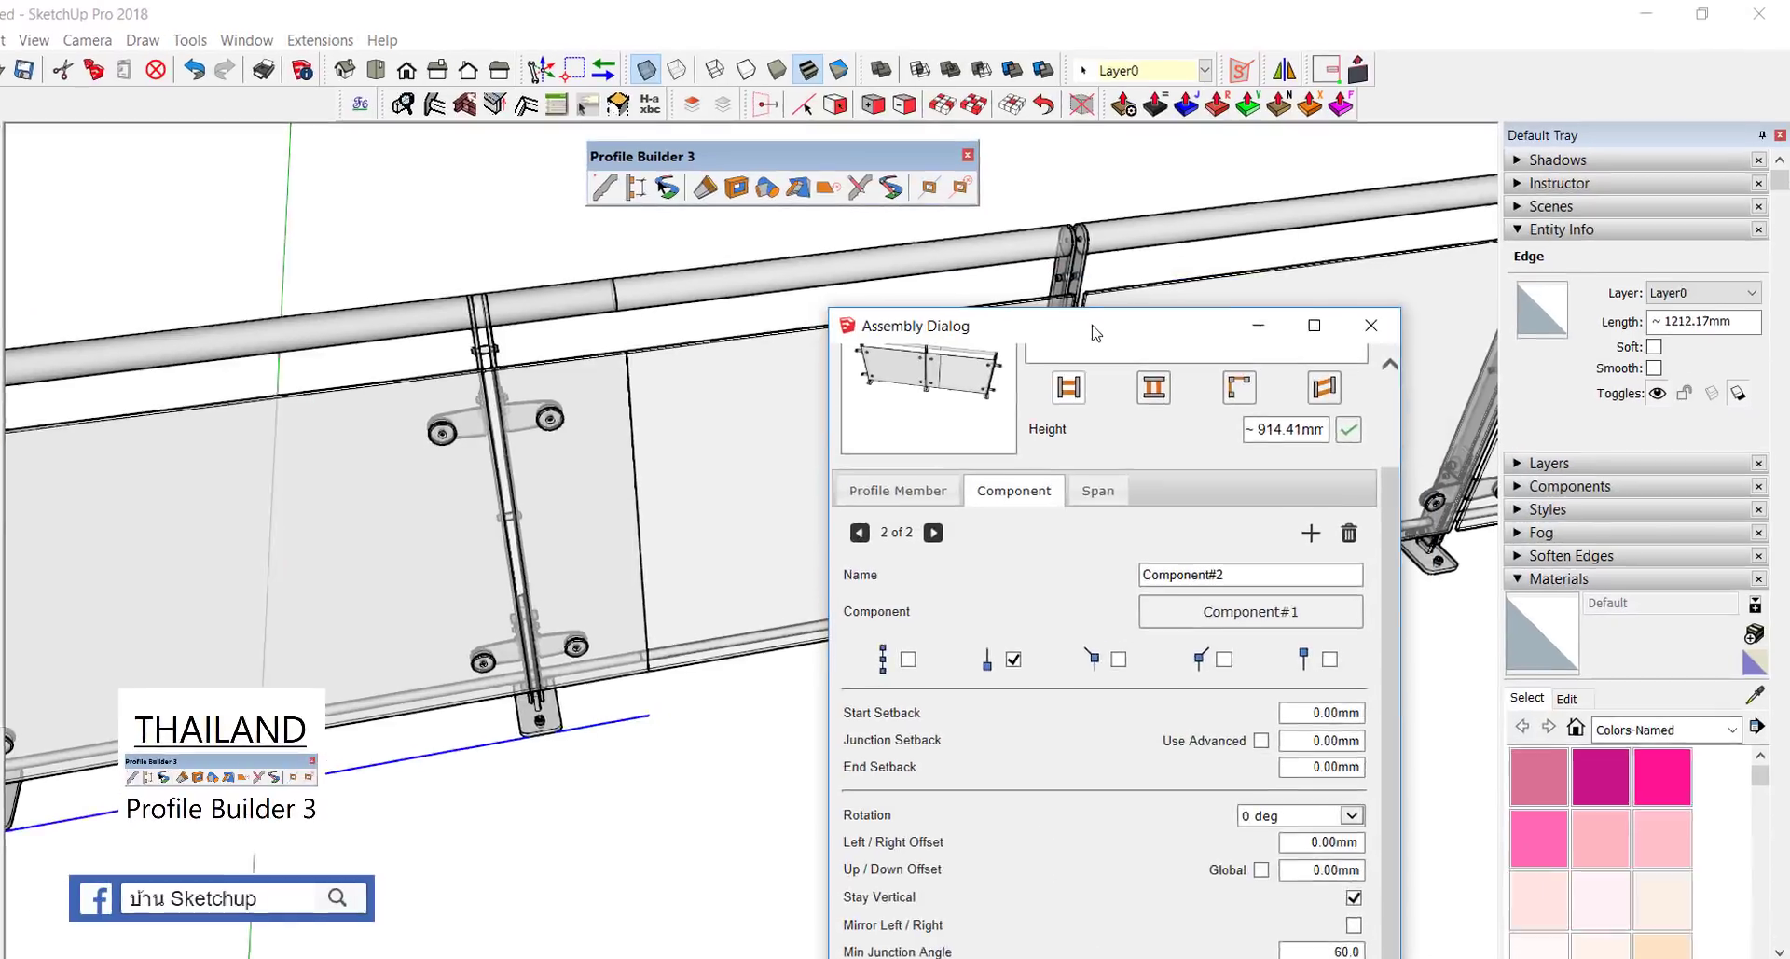
Step: Give the MID component Start and End Setbacks of 1212.17 mm, then select the glass railing
left_click_drag(1471, 114, 1119, 314)
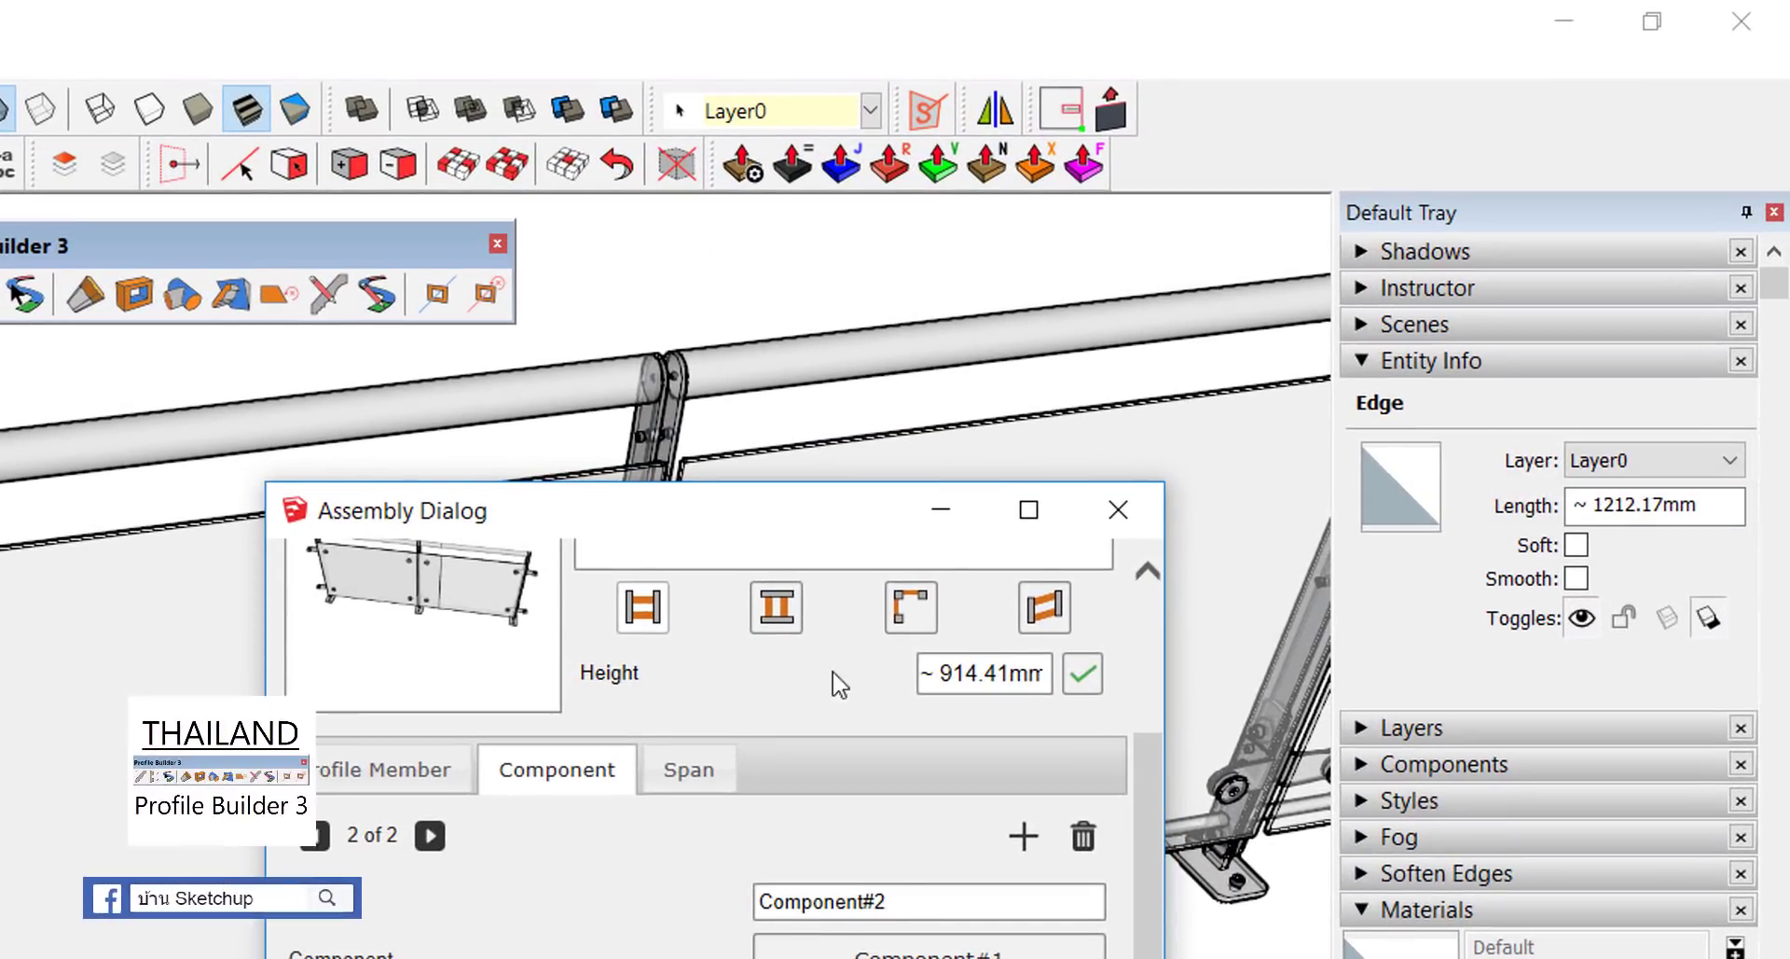
scroll(780, 751, "up", 3)
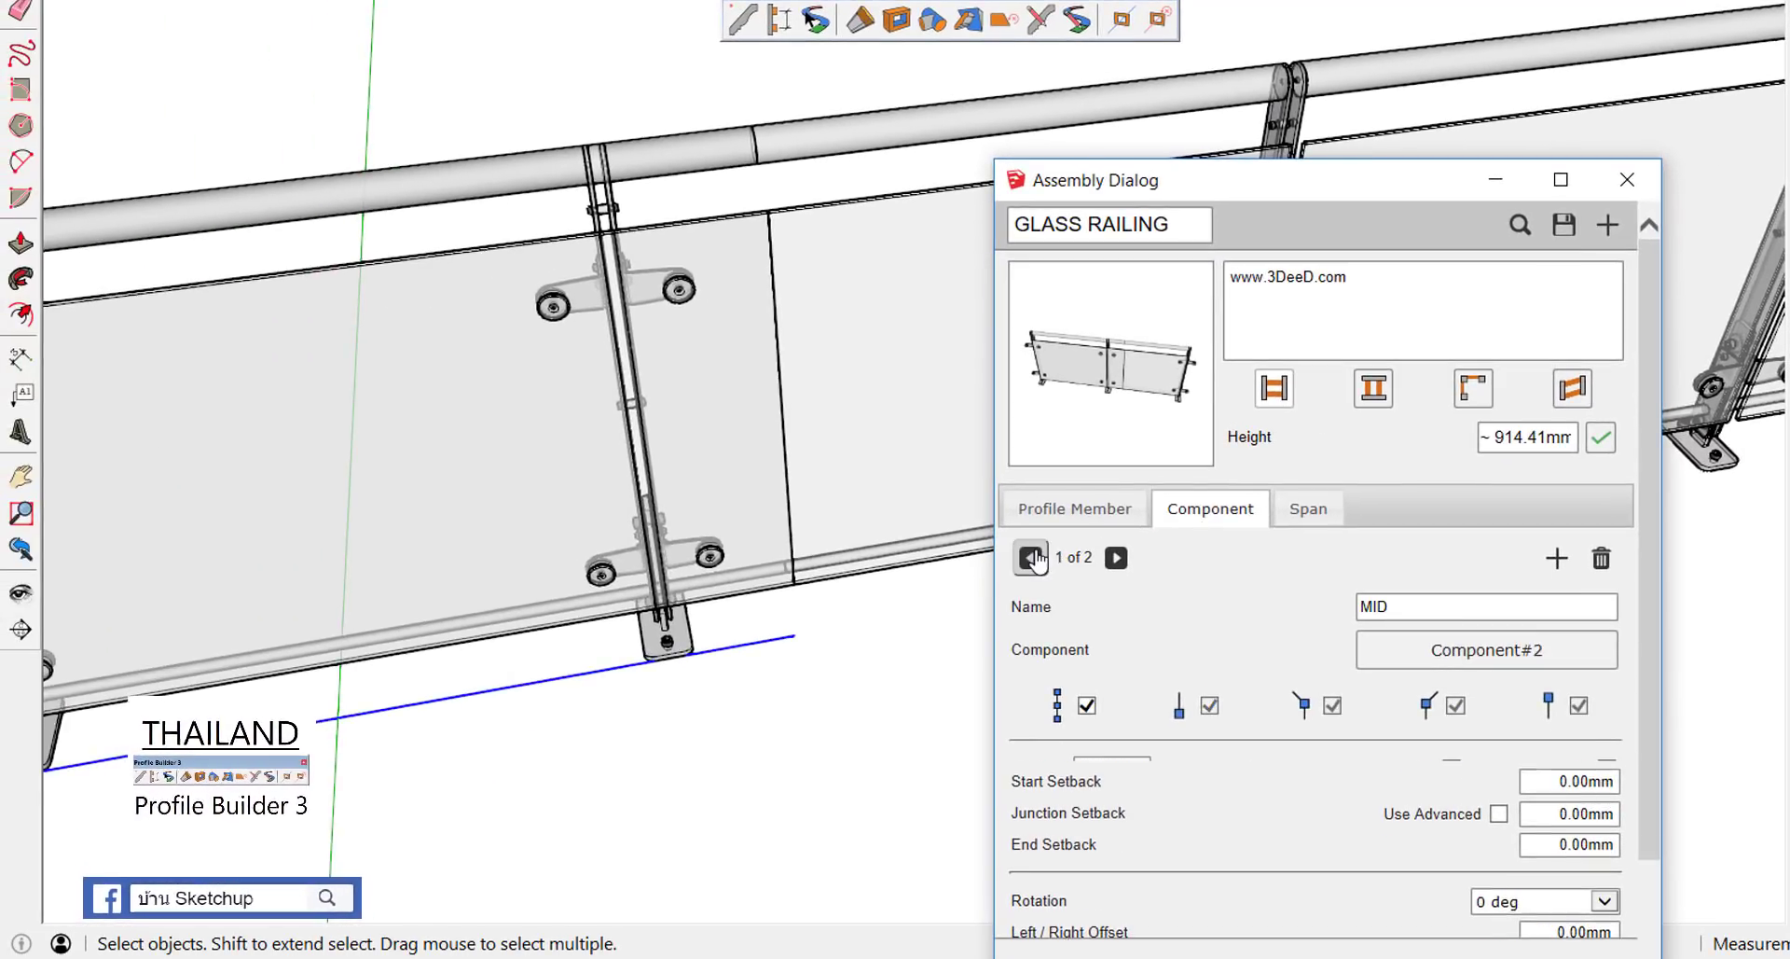
left_click(1030, 557)
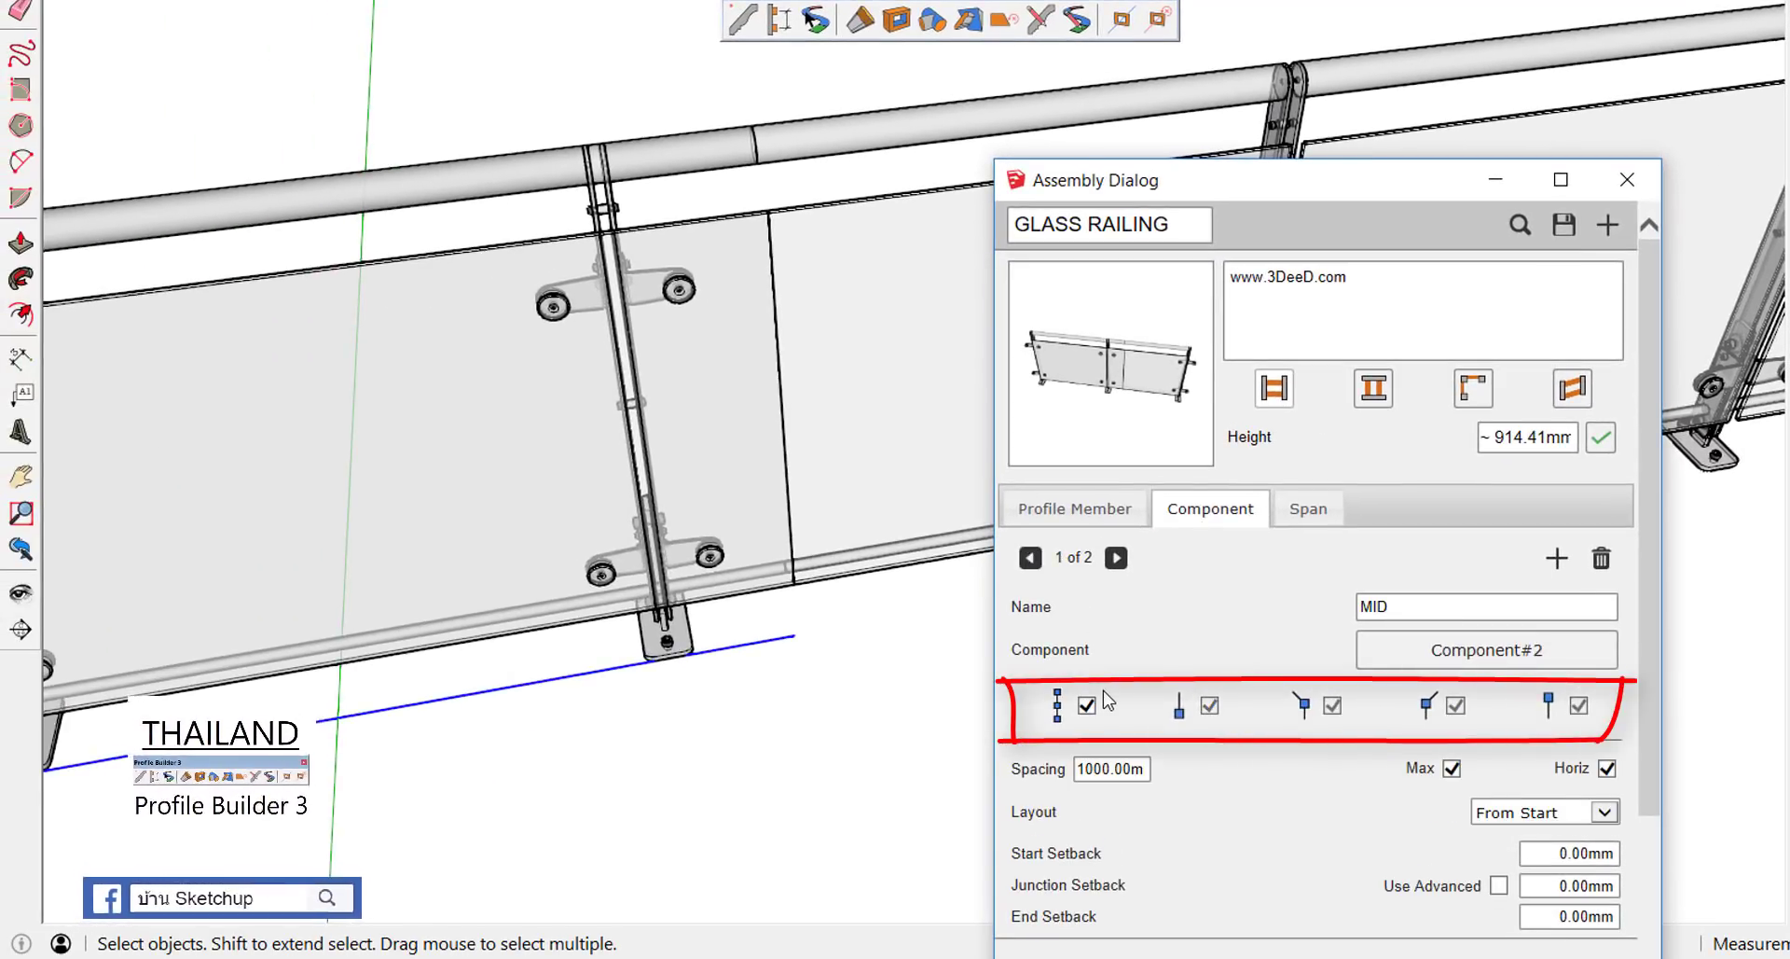
left_click_drag(1331, 198, 1243, 0)
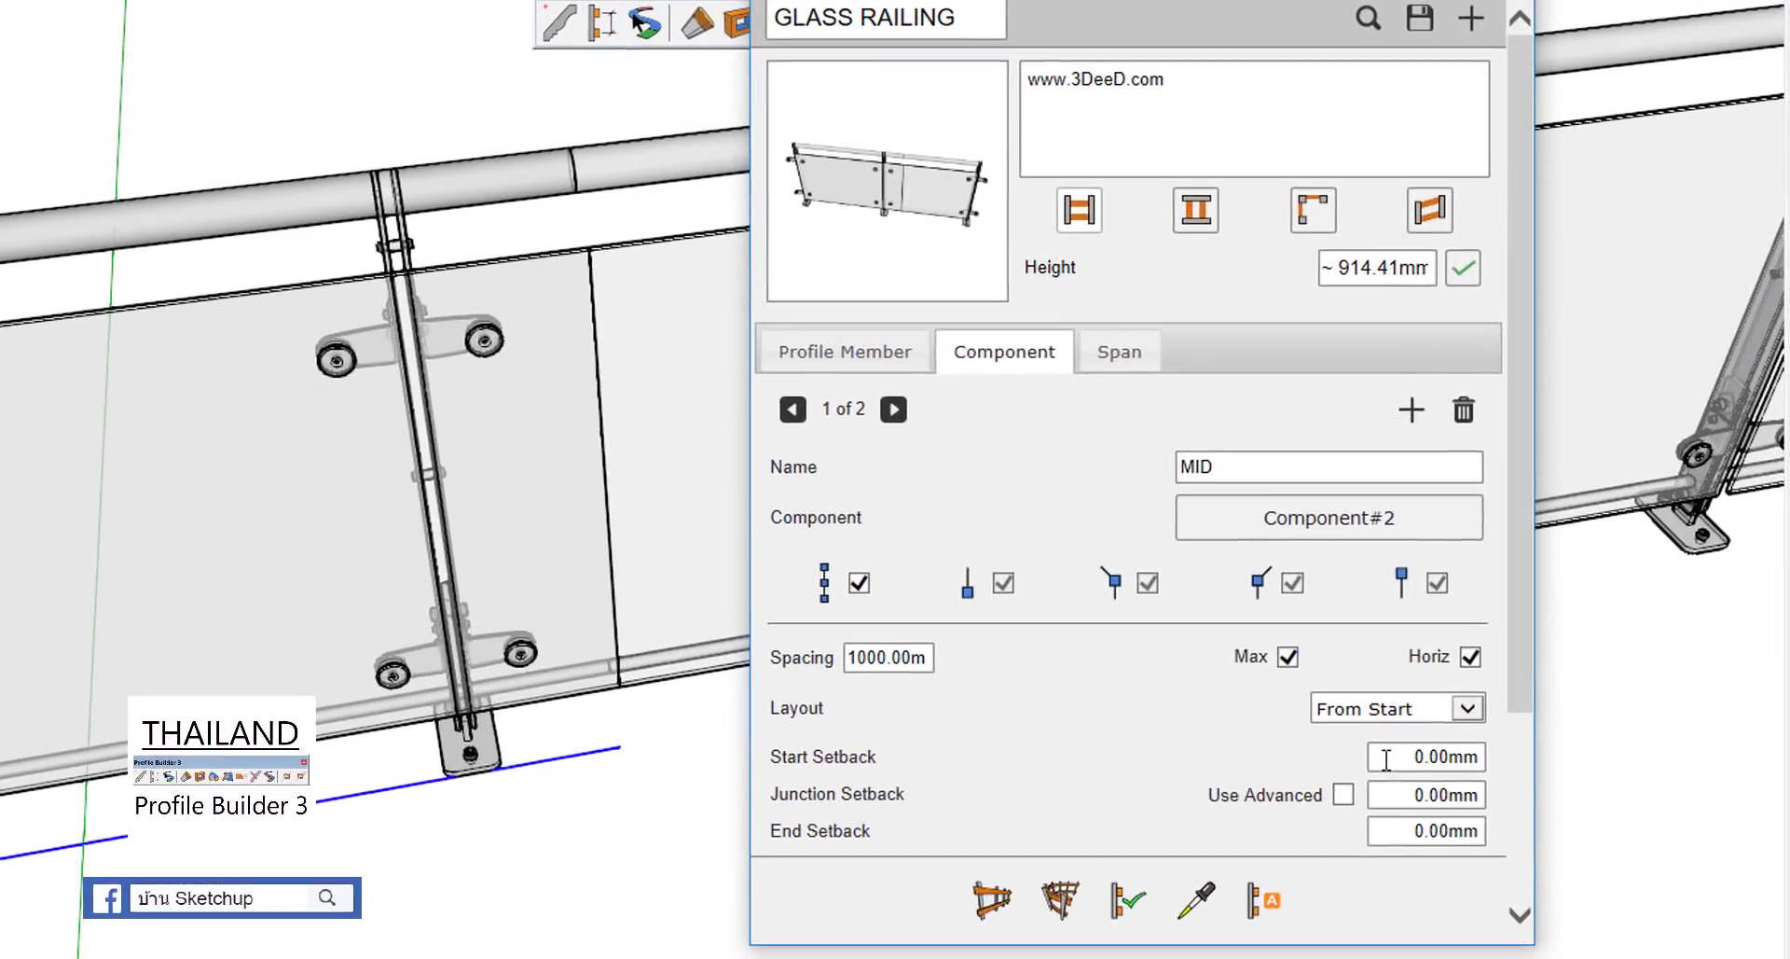
double_click(1523, 650)
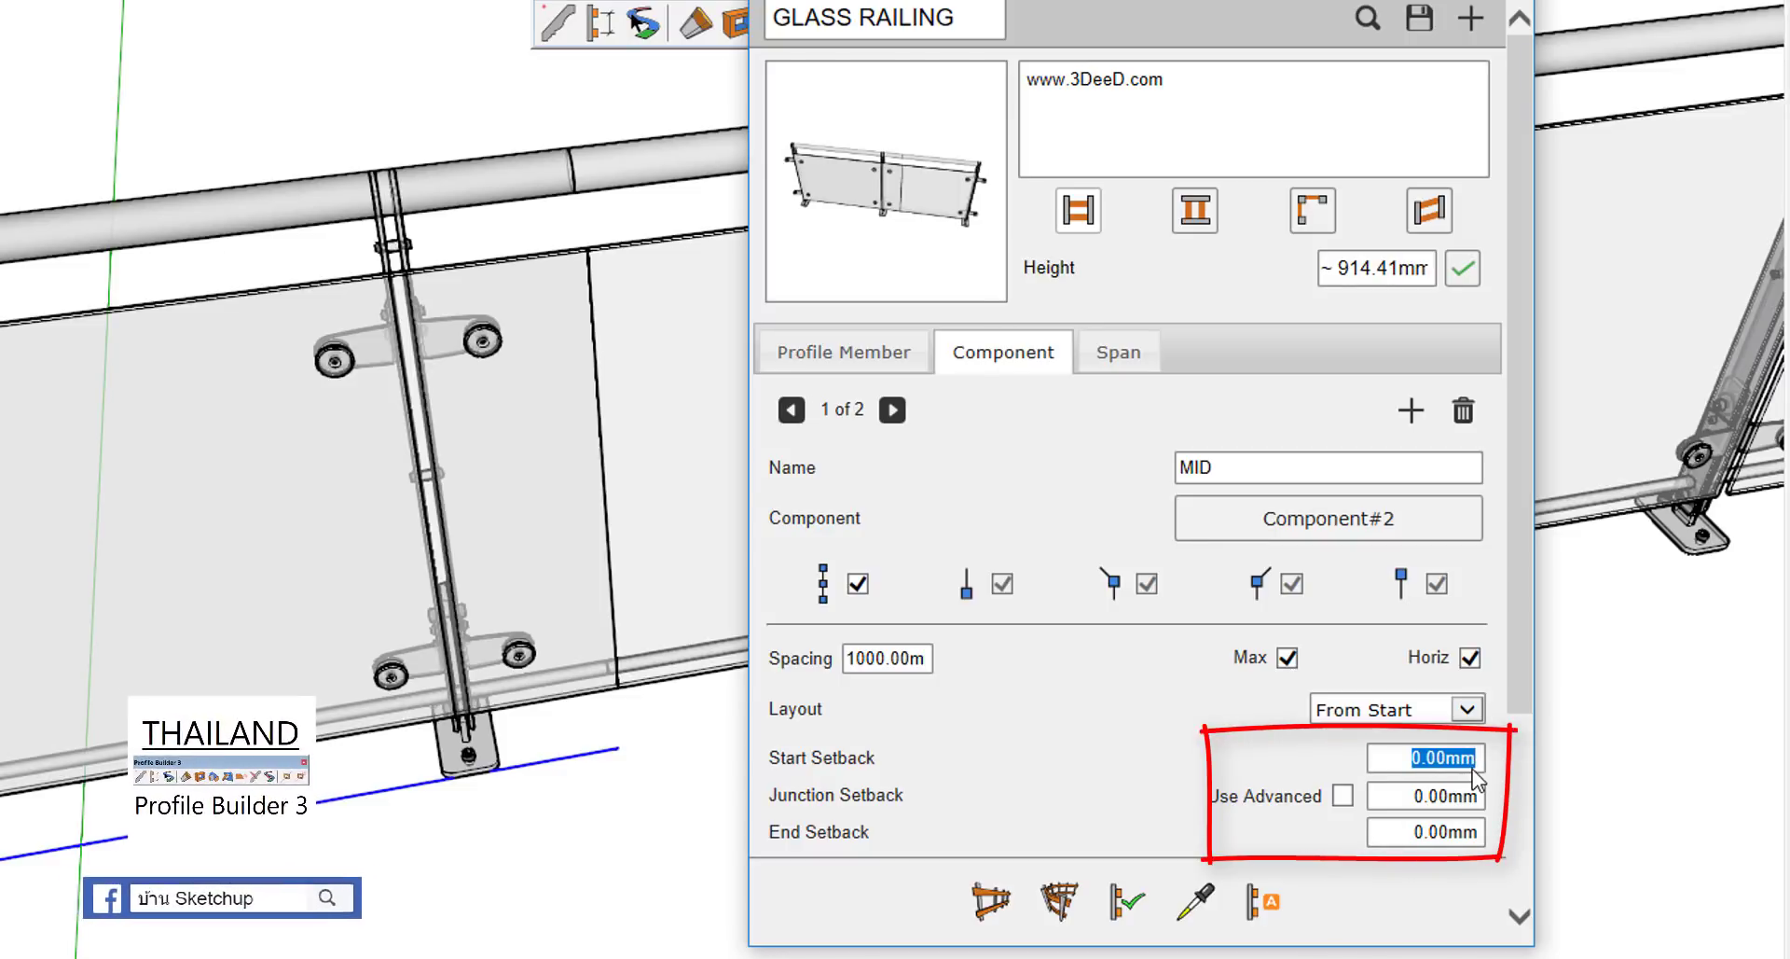
type("1212")
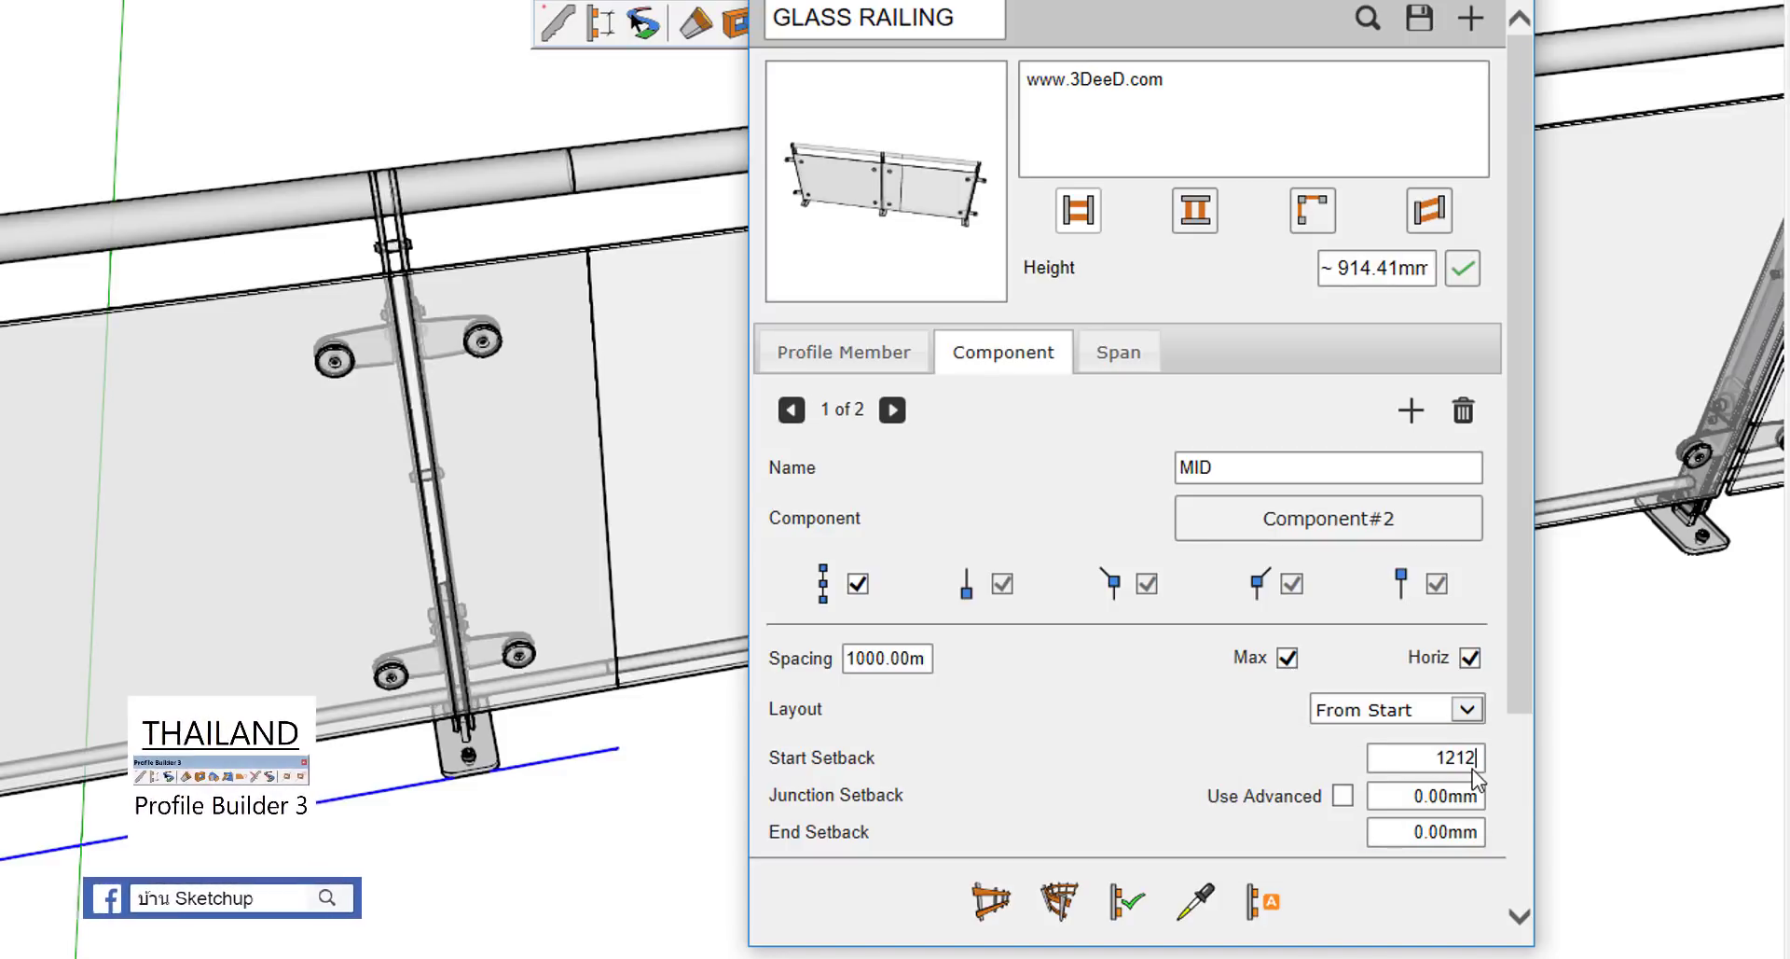
type(".17")
left_click(1471, 838)
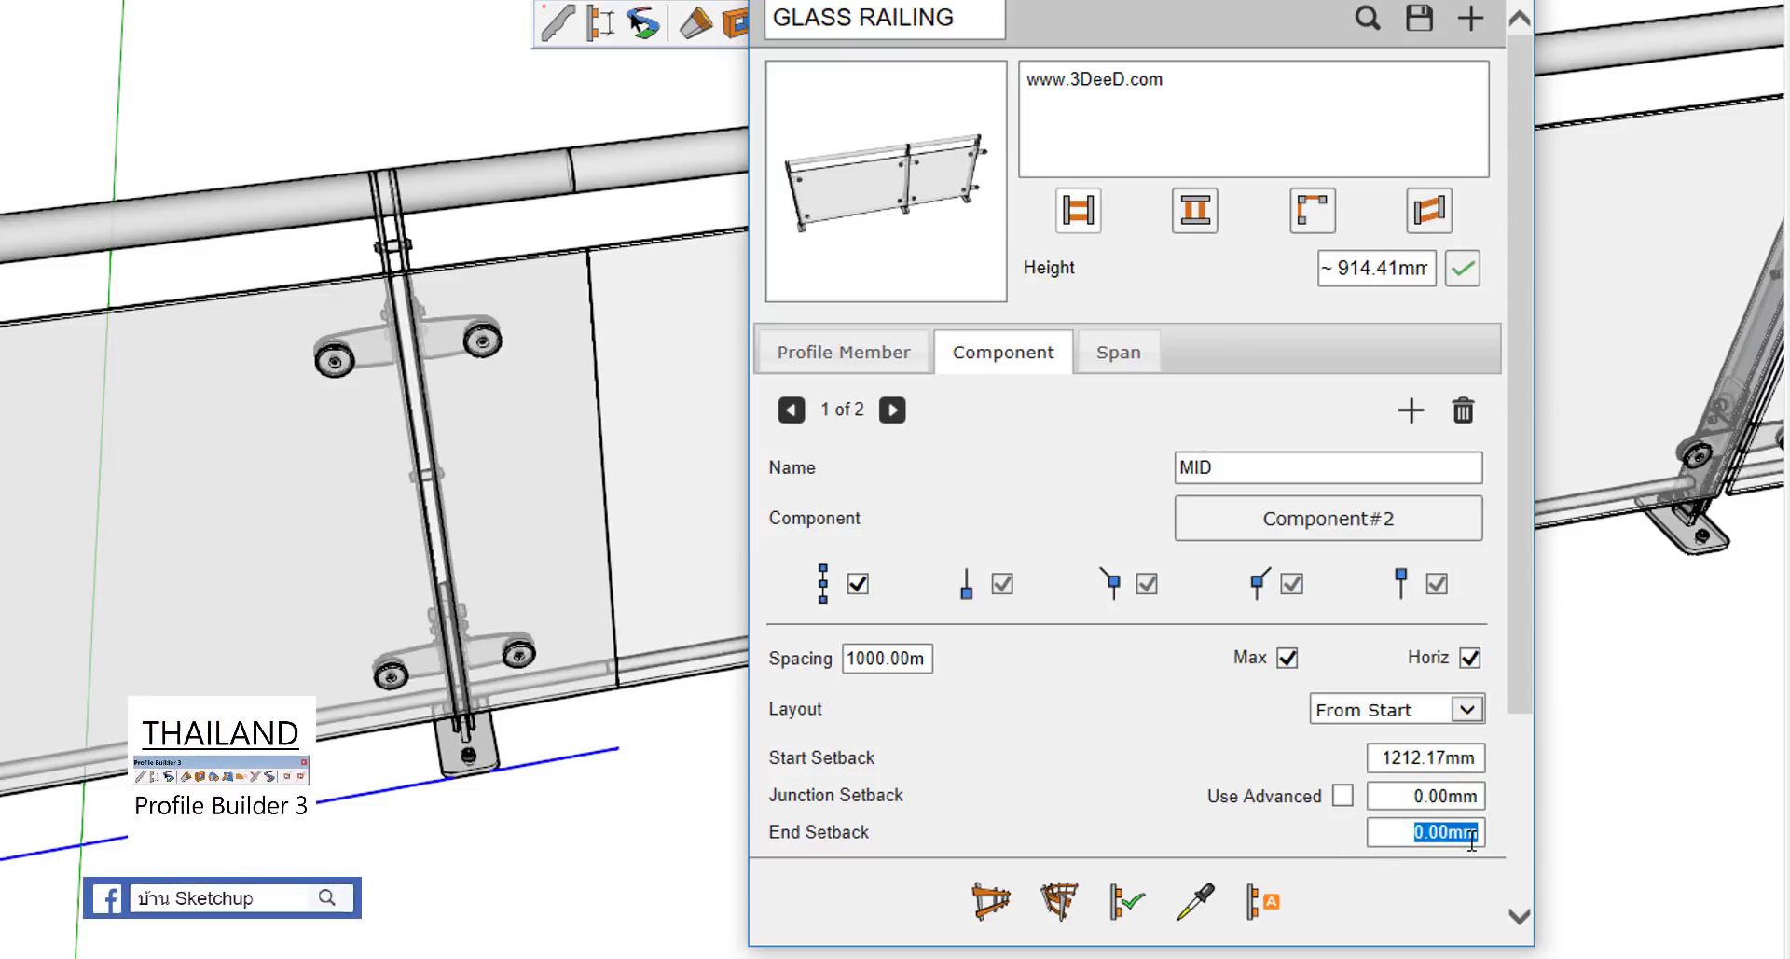
type("1212.17")
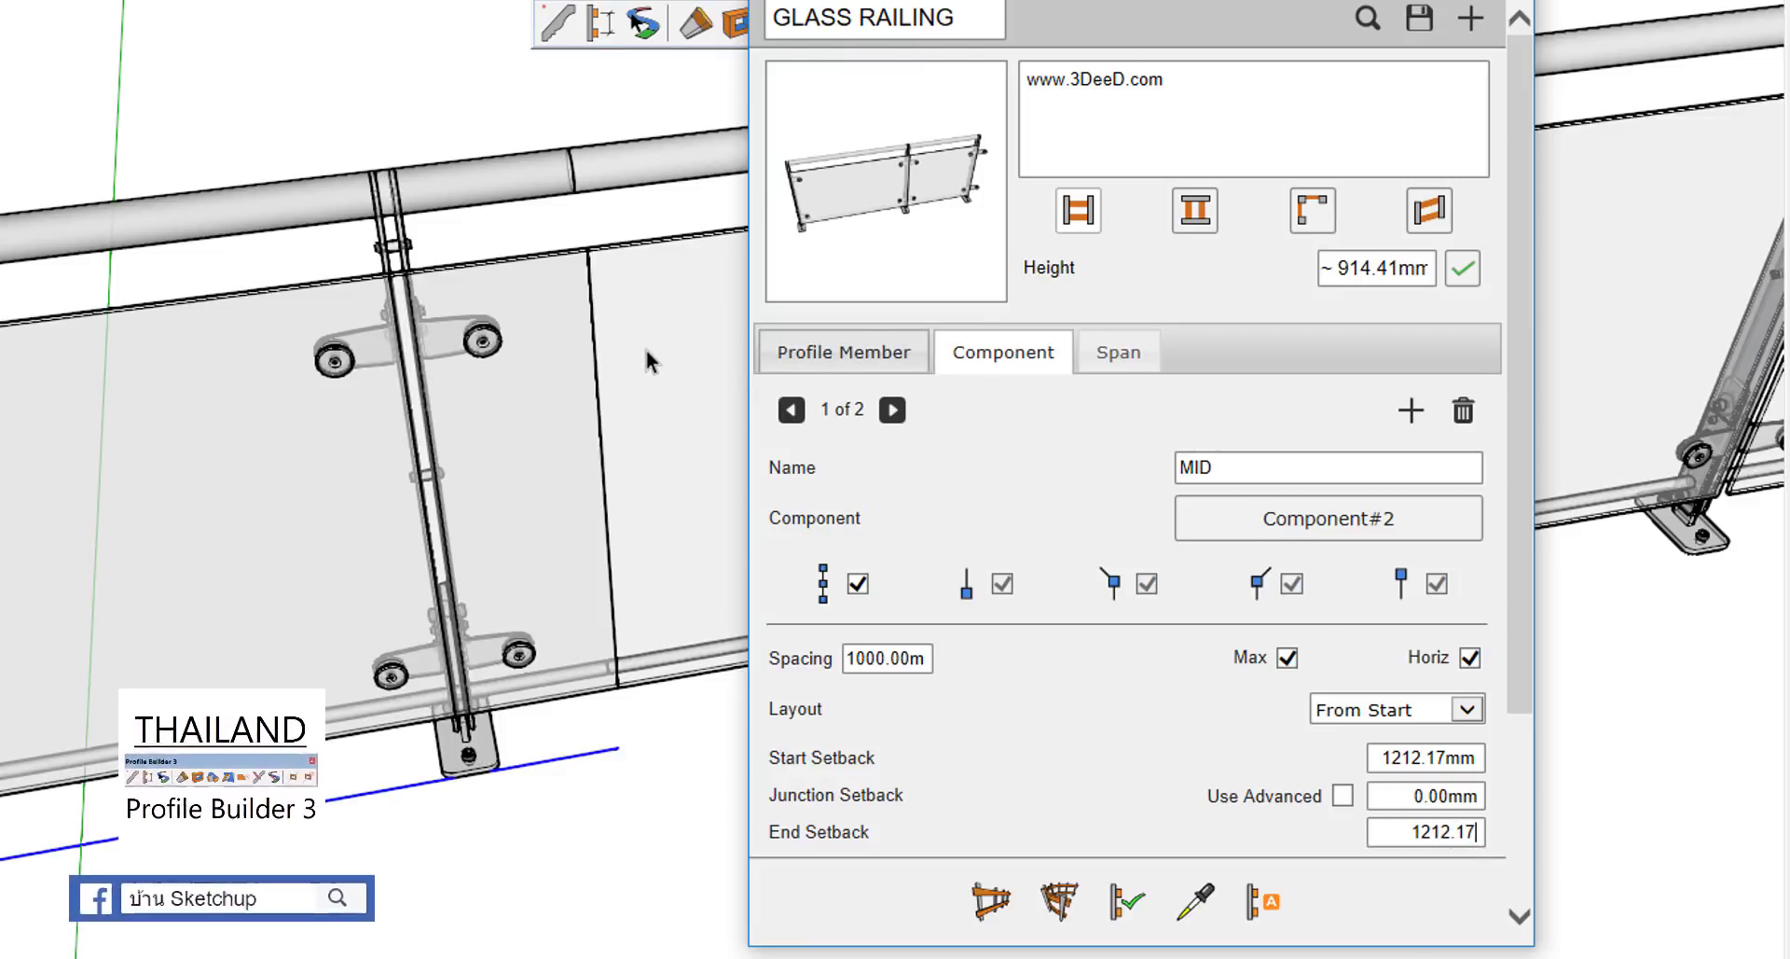
left_click(650, 359)
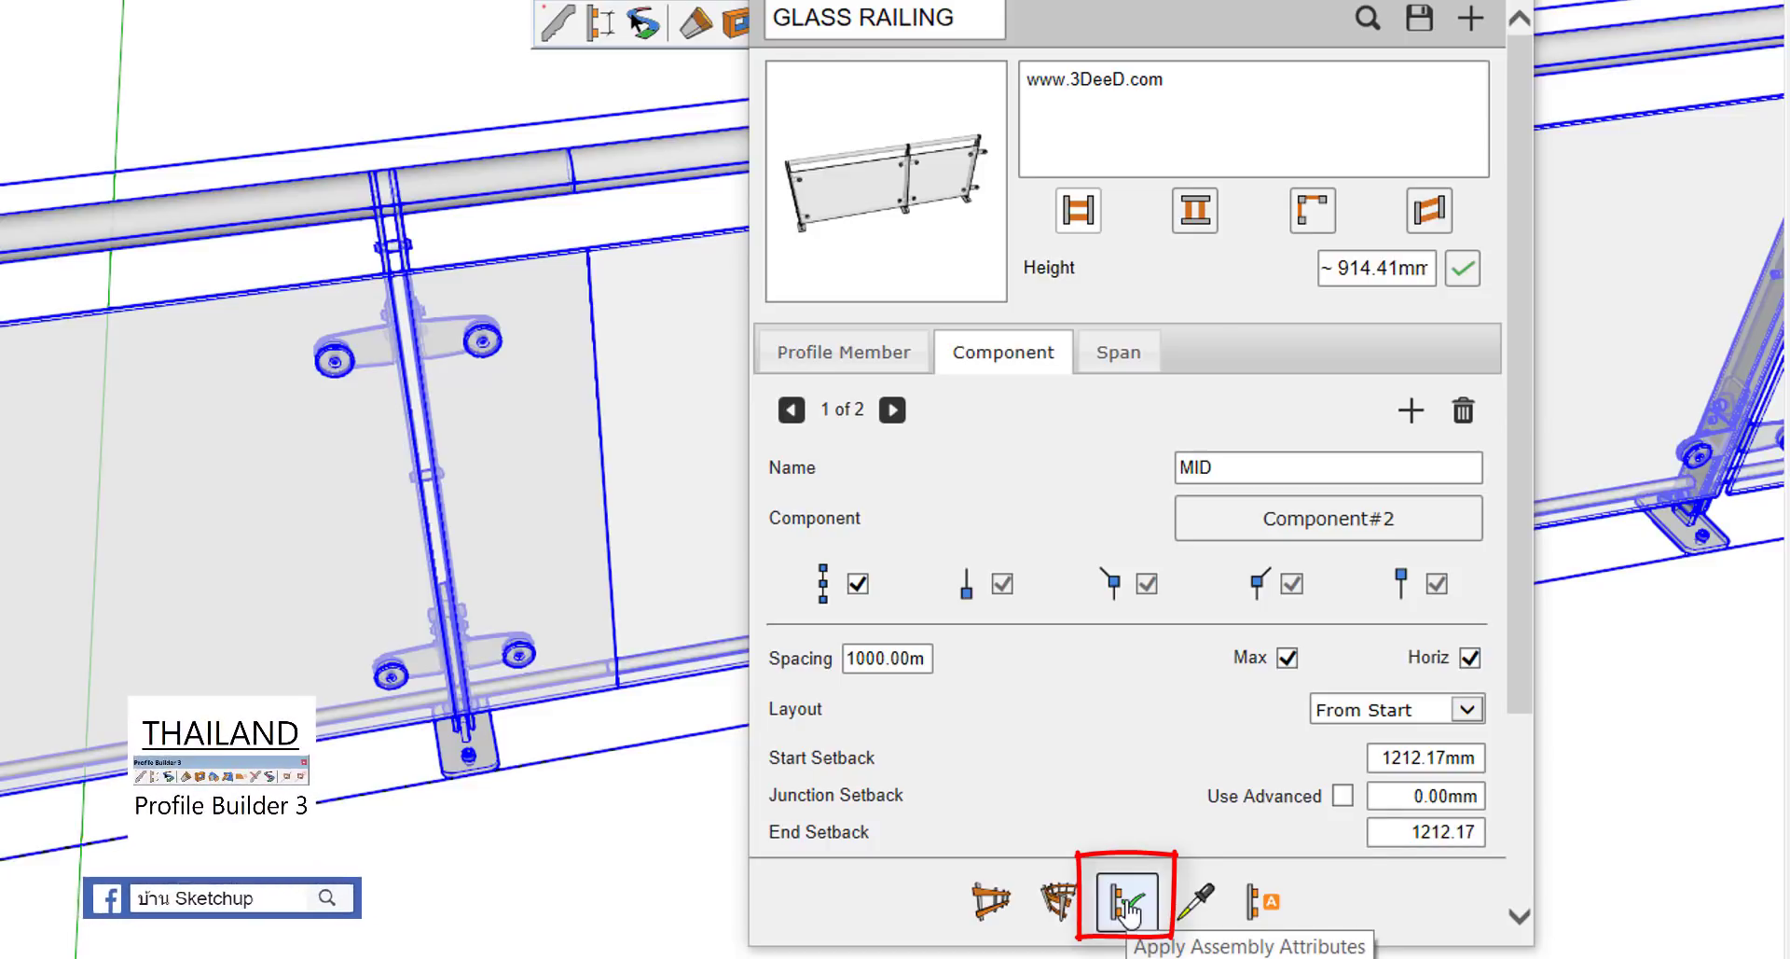
Step: Apply the assembly attributes so the railing rebuilds with the 1212.17 mm setbacks
left_click(1129, 909)
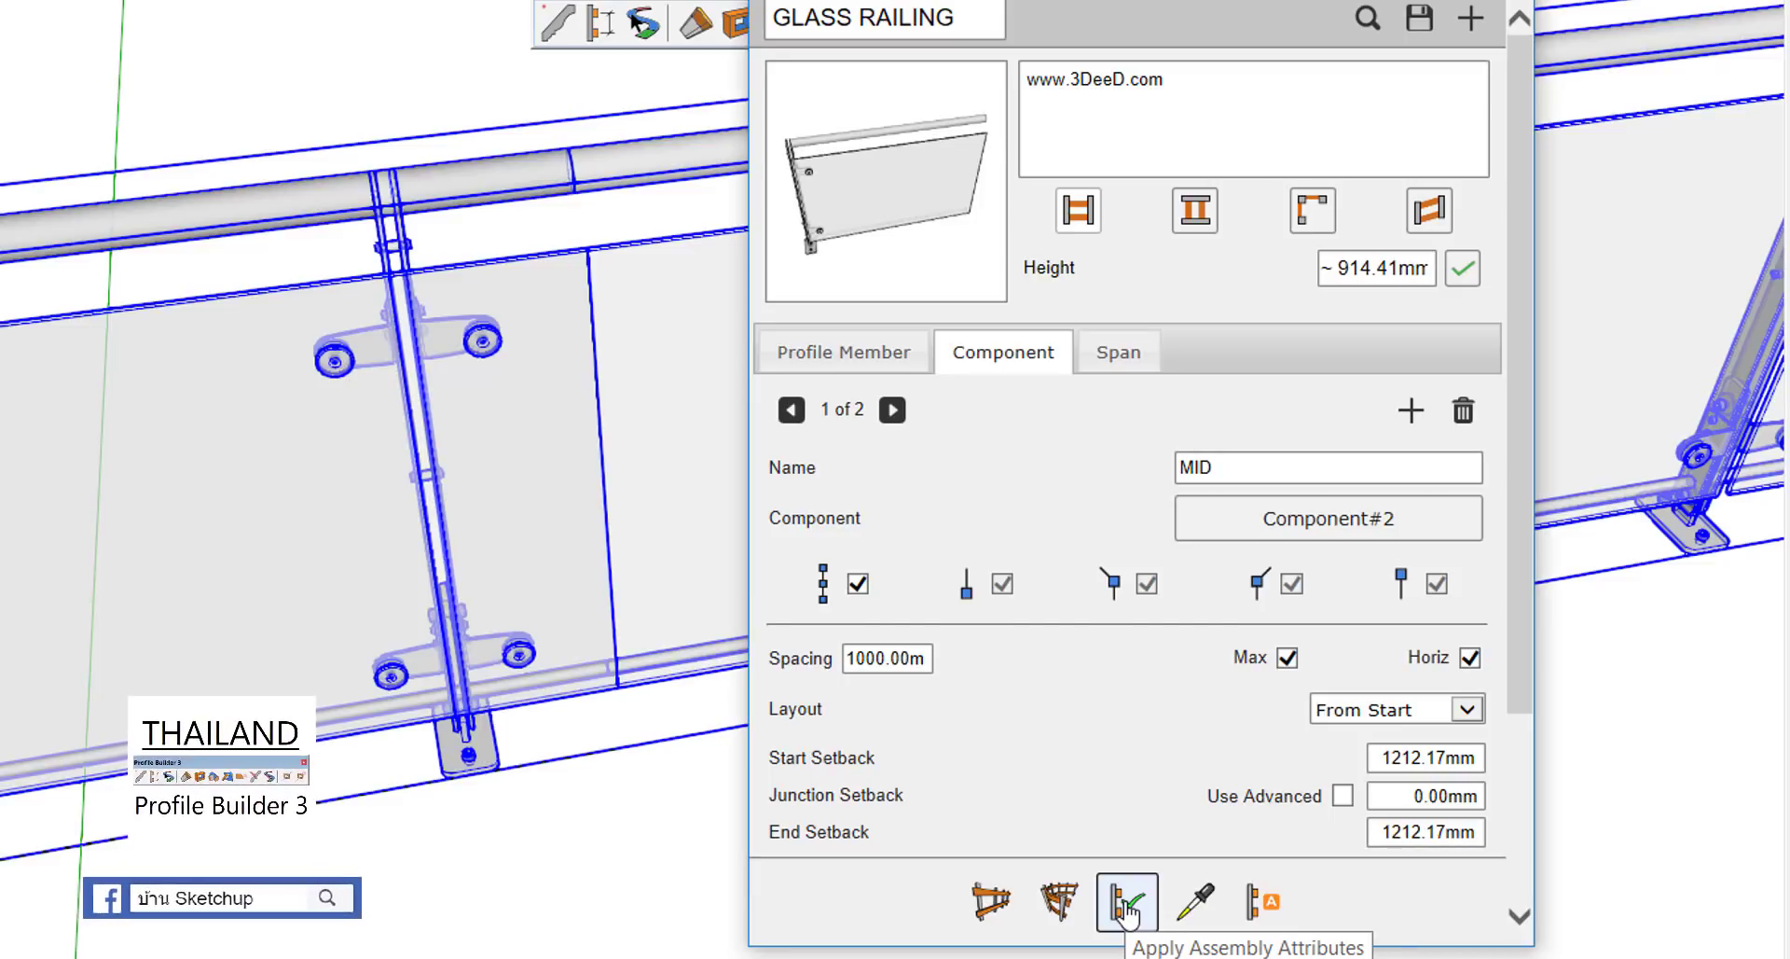
left_click(1128, 909)
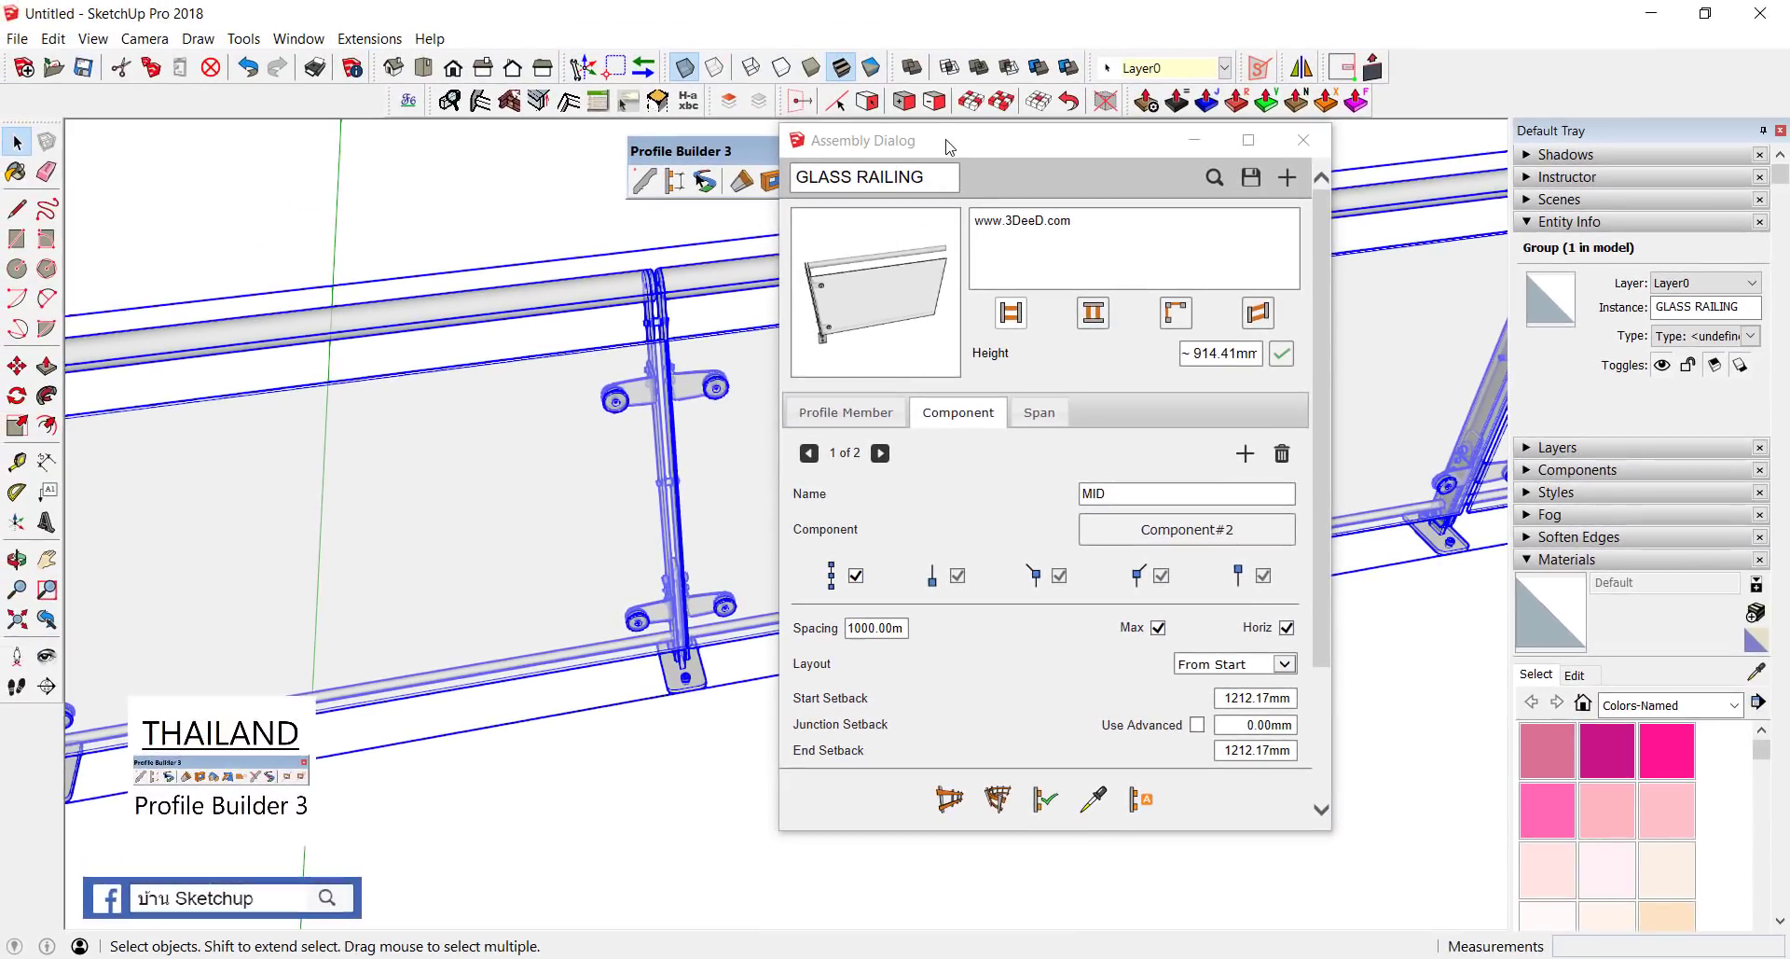
left_click_drag(960, 93, 1399, 440)
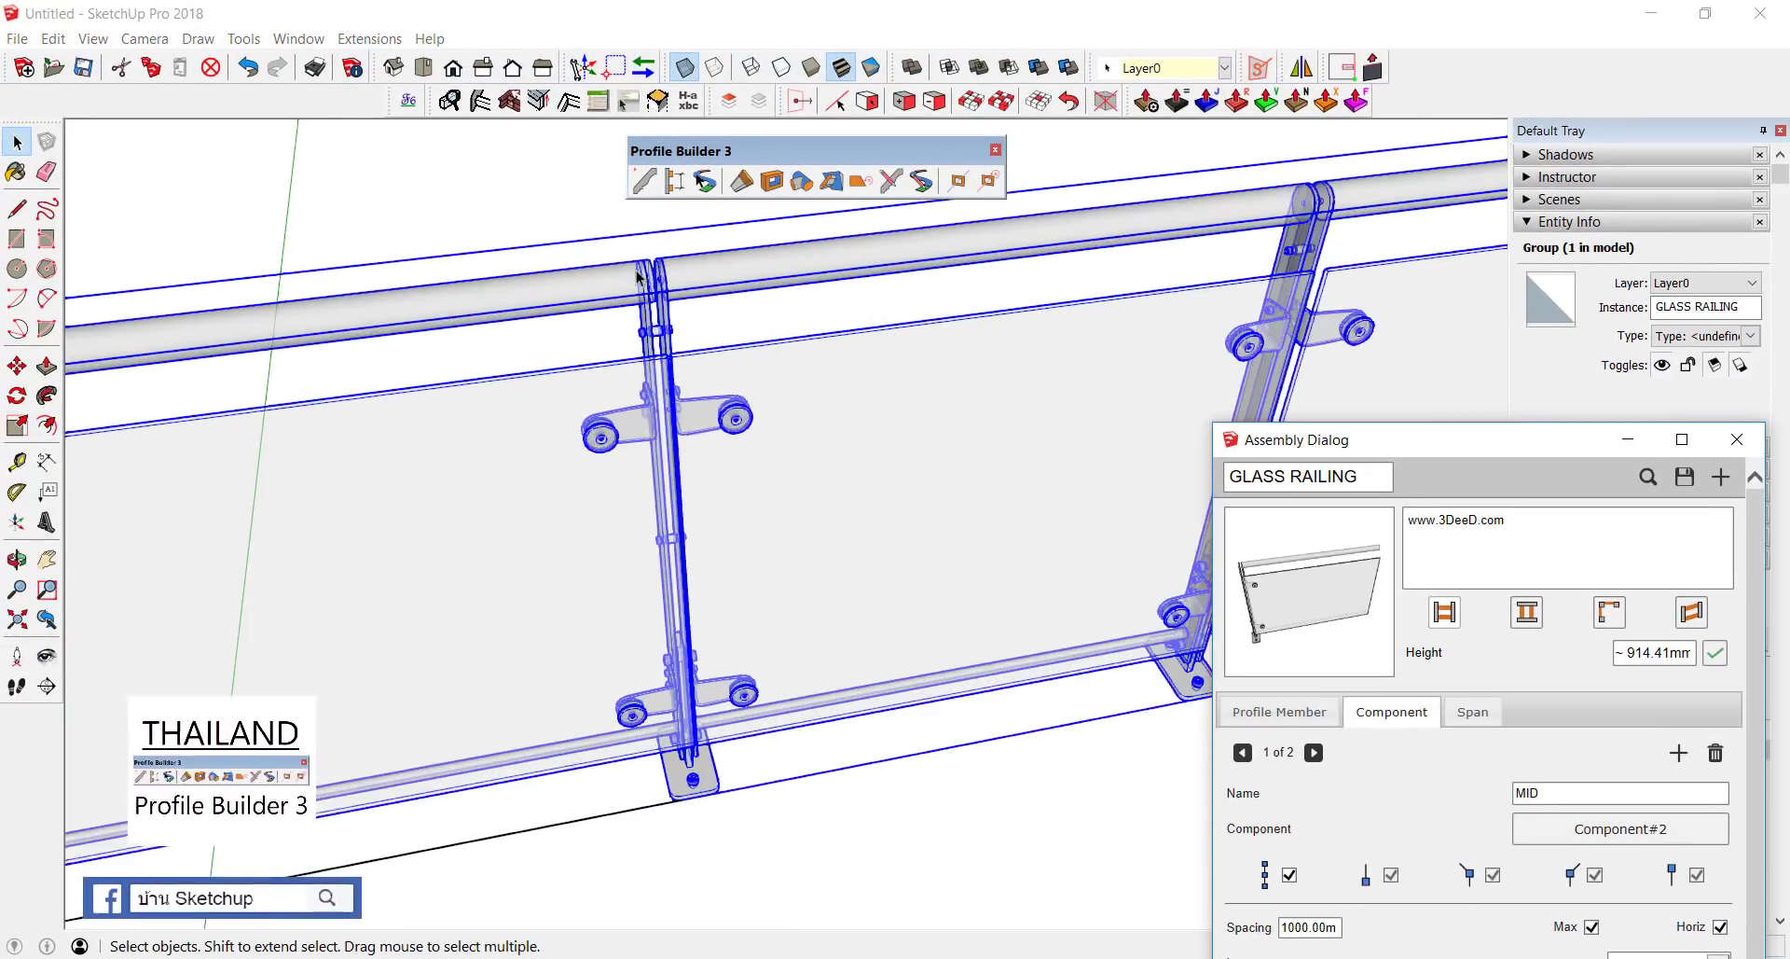
Step: Zoom in on a middle post joint and start a line at the post's edge
scroll(653, 297, "up", 6)
mouse_move(653, 297)
middle_mouse_down()
mouse_move(601, 303)
mouse_move(731, 287)
middle_mouse_up()
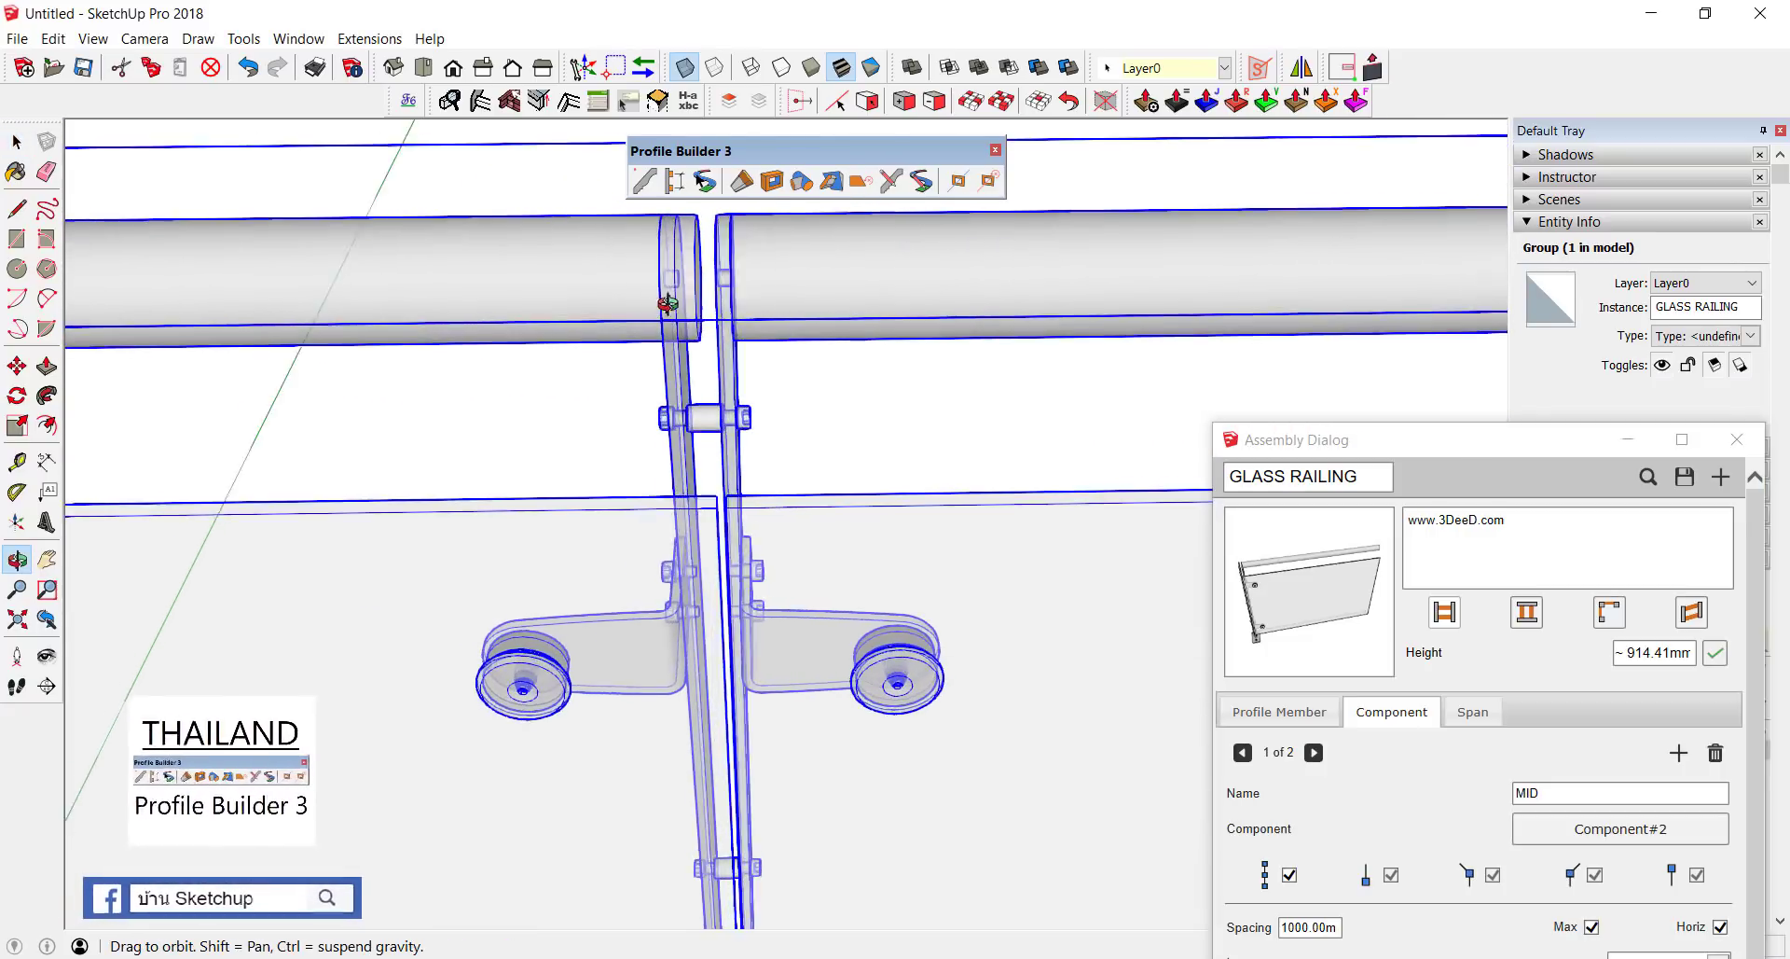
scroll(597, 345, "down", 3)
scroll(602, 363, "down", 5)
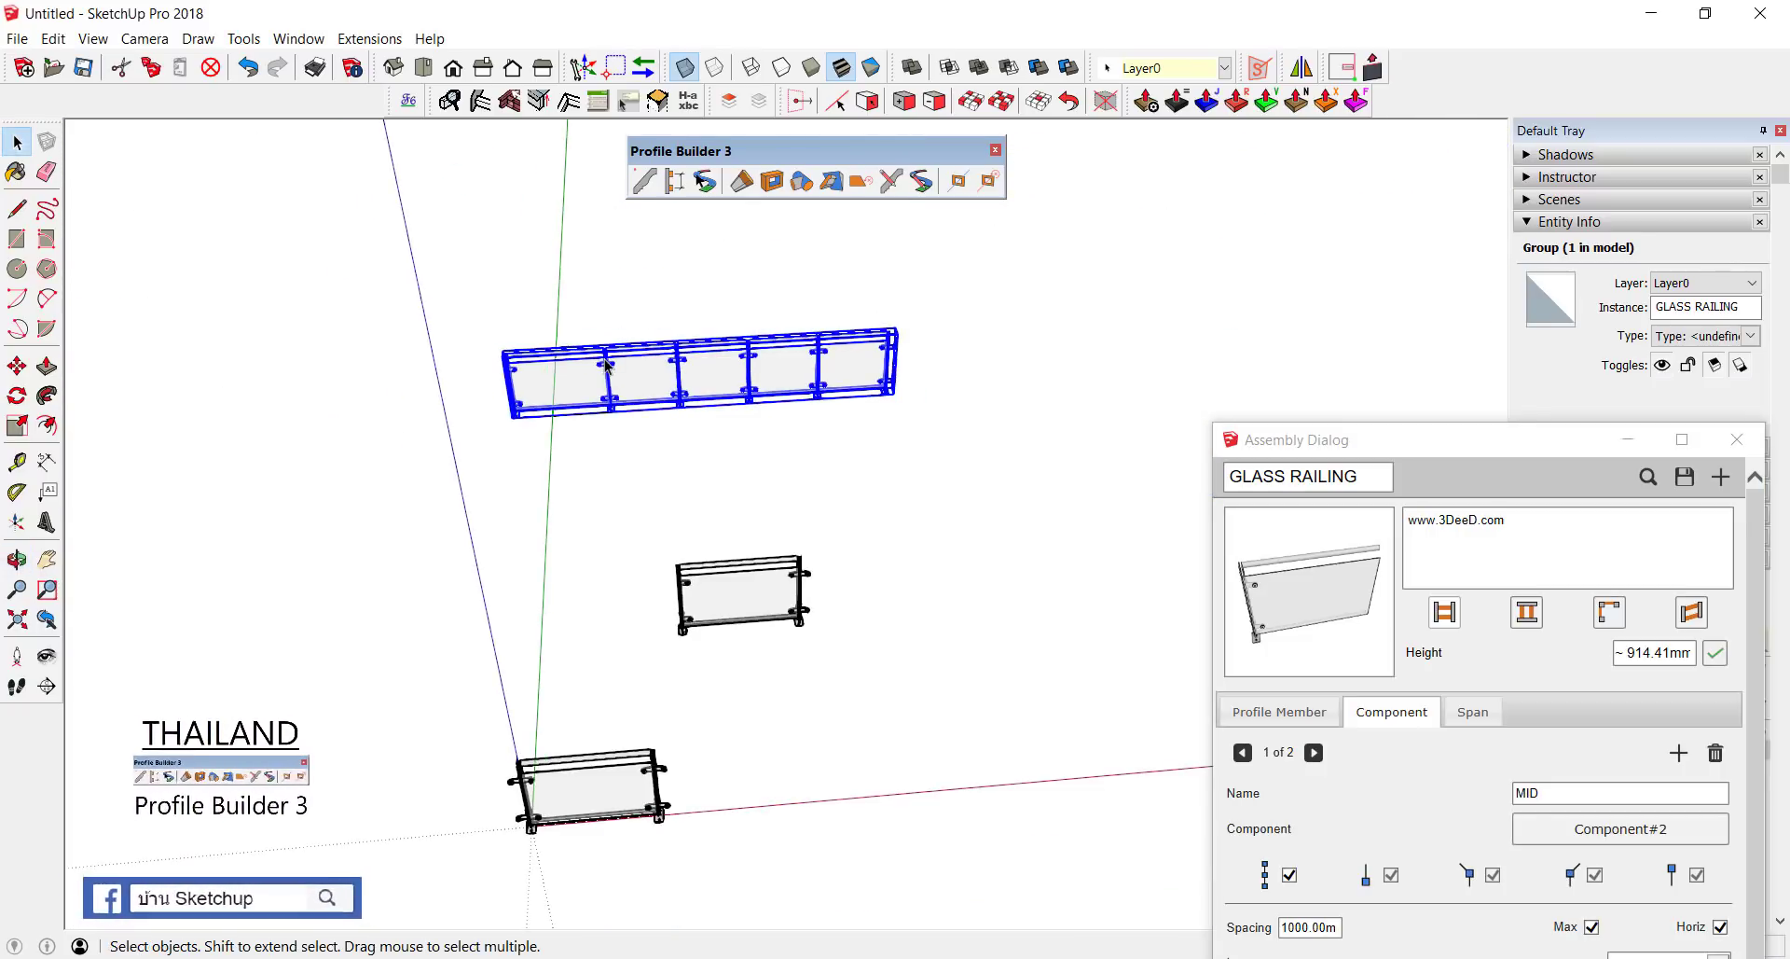
scroll(569, 340, "up", 1)
scroll(560, 332, "up", 2)
scroll(573, 347, "up", 5)
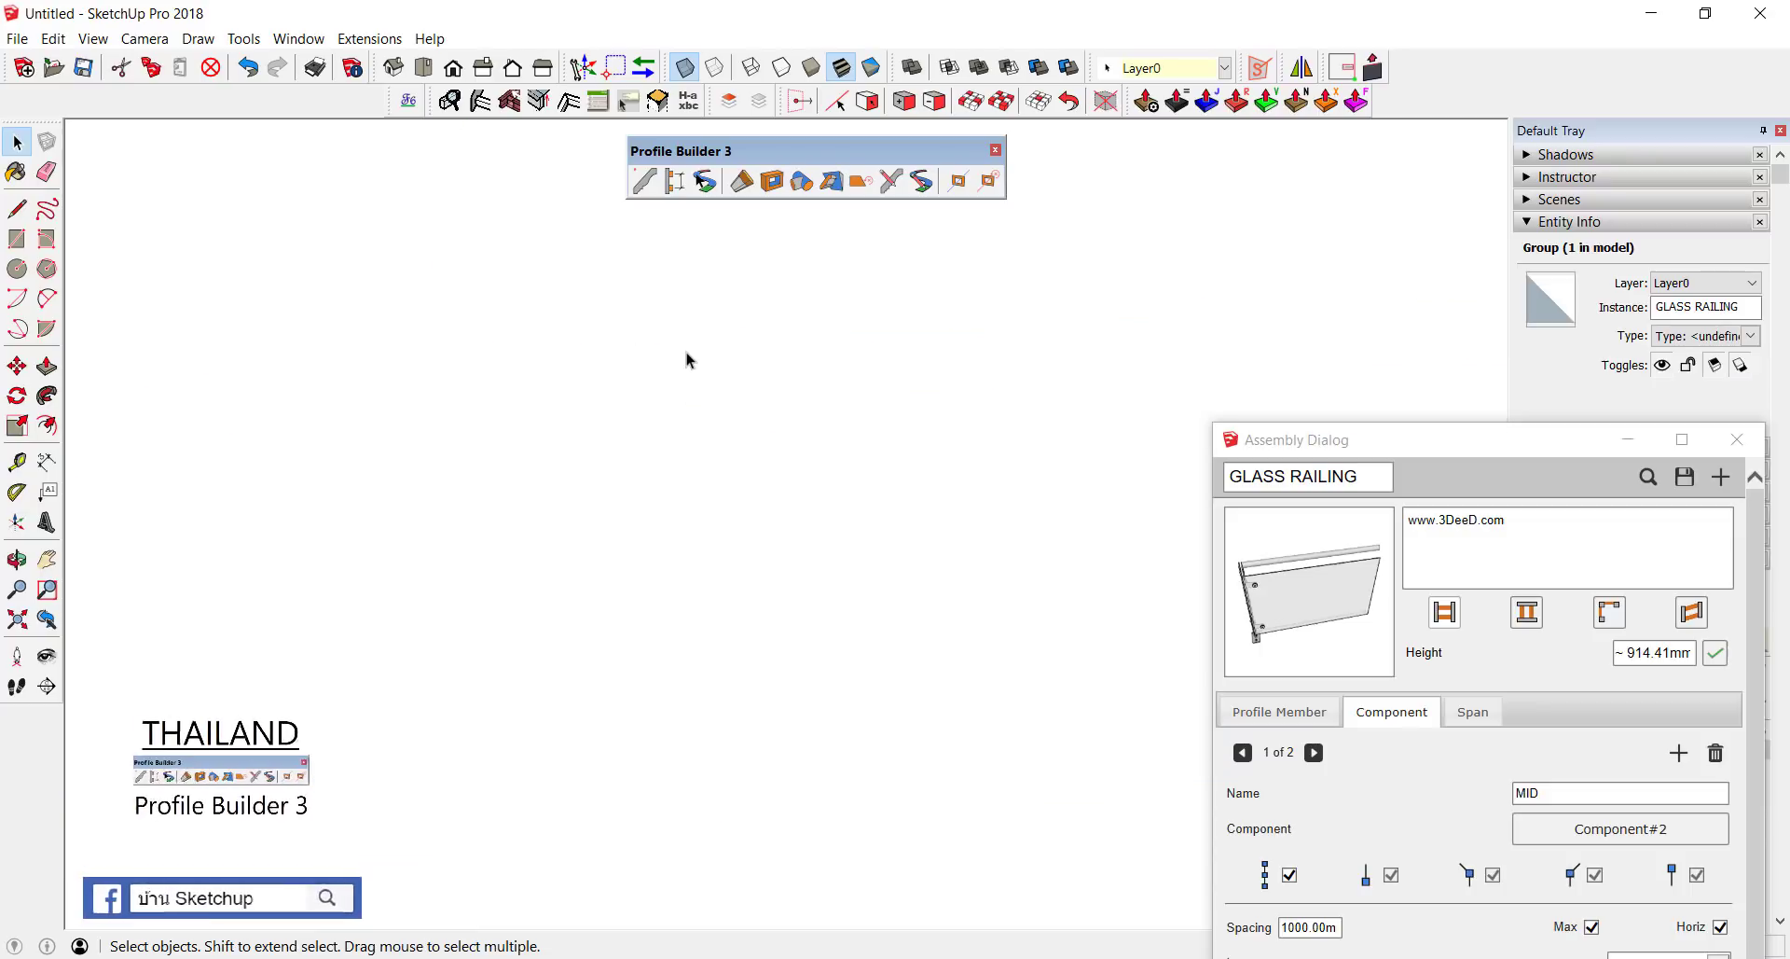
scroll(691, 362, "down", 2)
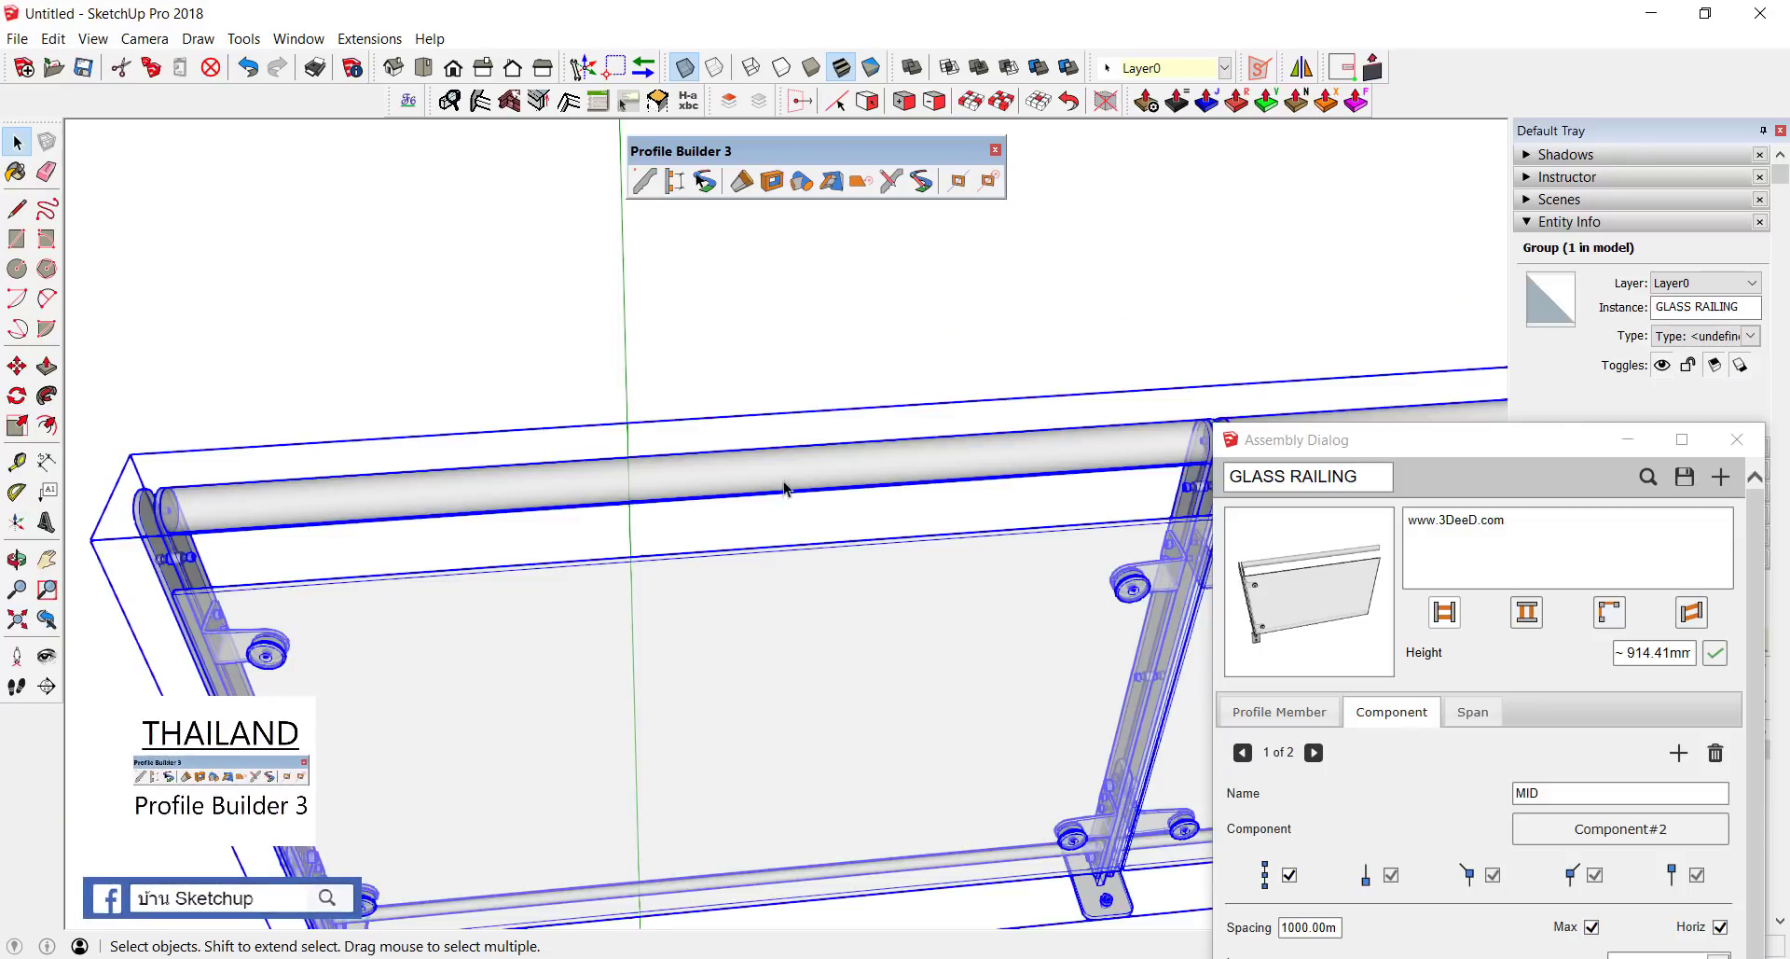
mouse_move(783, 488)
middle_mouse_down()
mouse_move(459, 427)
mouse_move(503, 428)
middle_mouse_up()
scroll(645, 402, "up", 1)
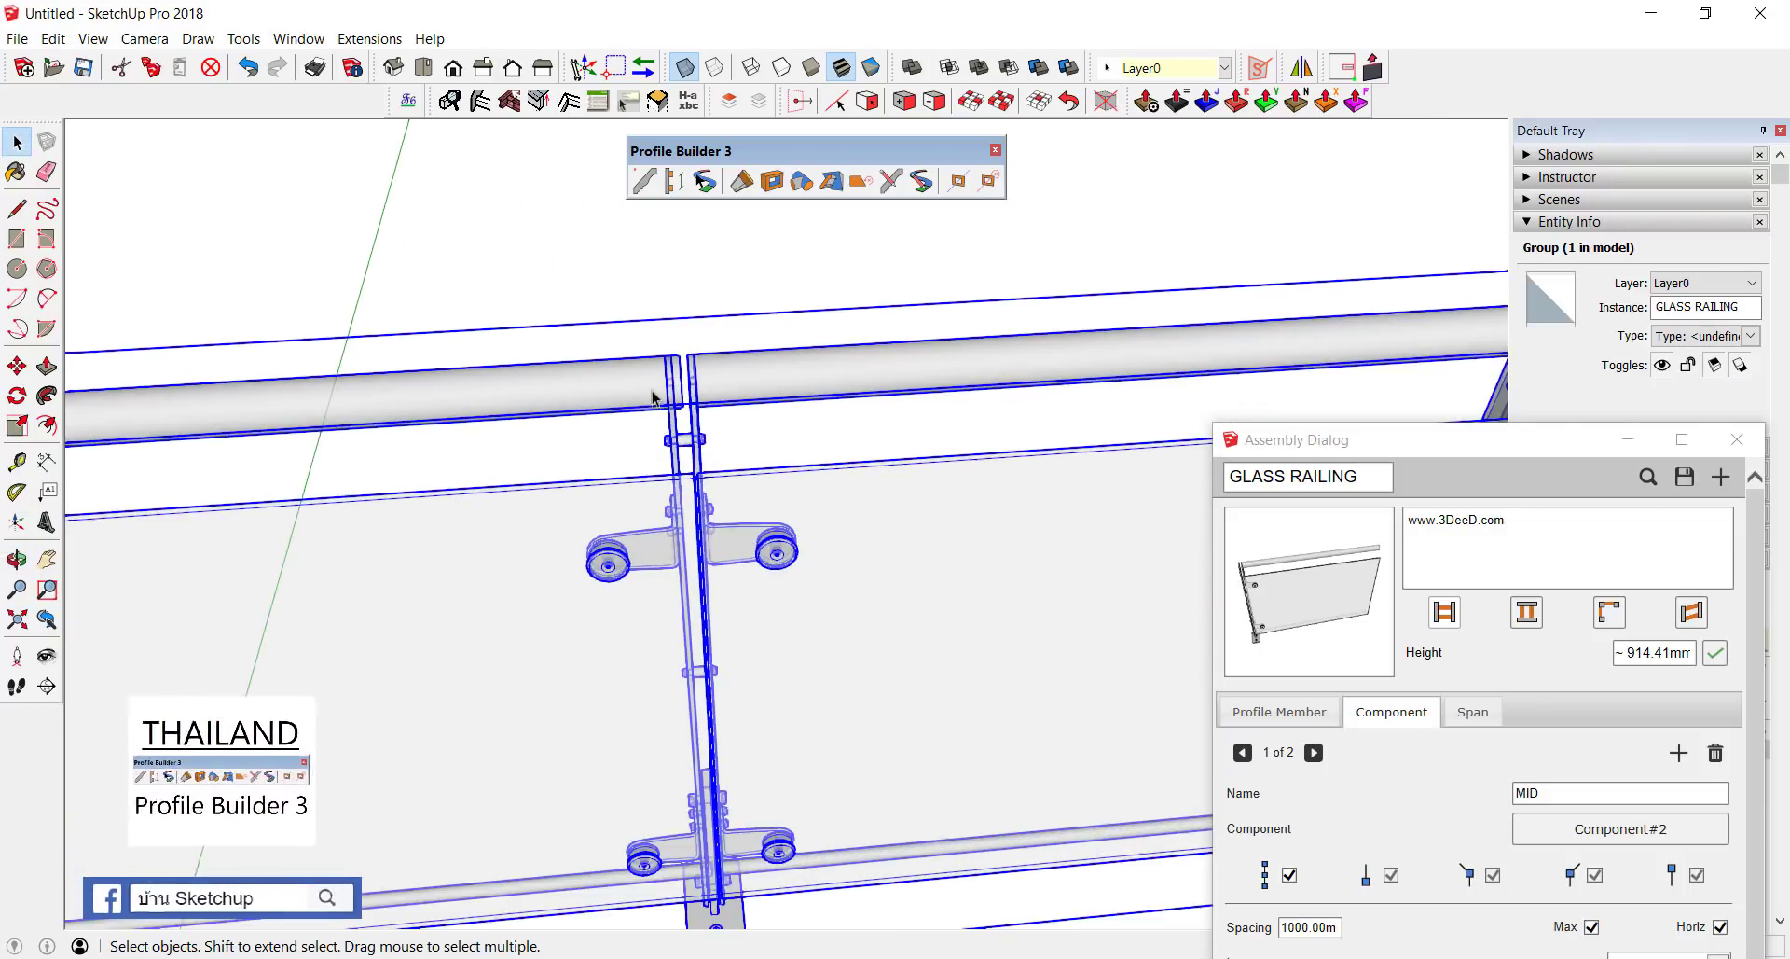
scroll(658, 392, "up", 2)
scroll(657, 391, "up", 2)
scroll(658, 392, "up", 1)
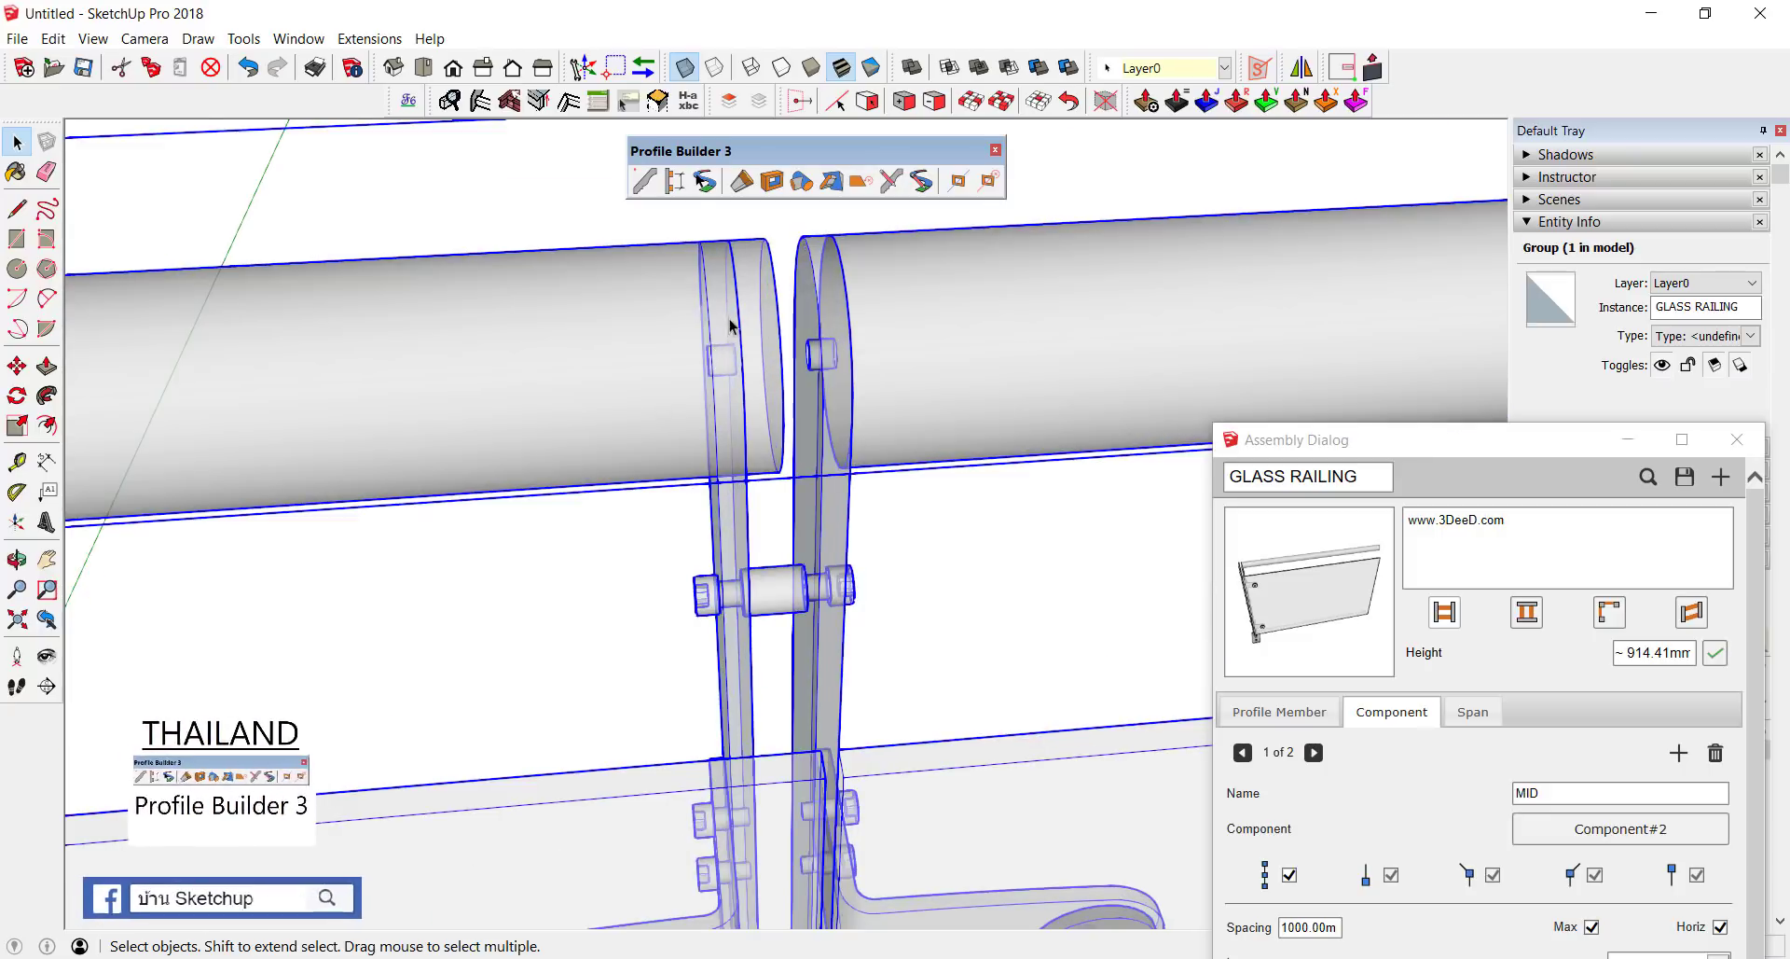
key("l")
left_click(778, 312)
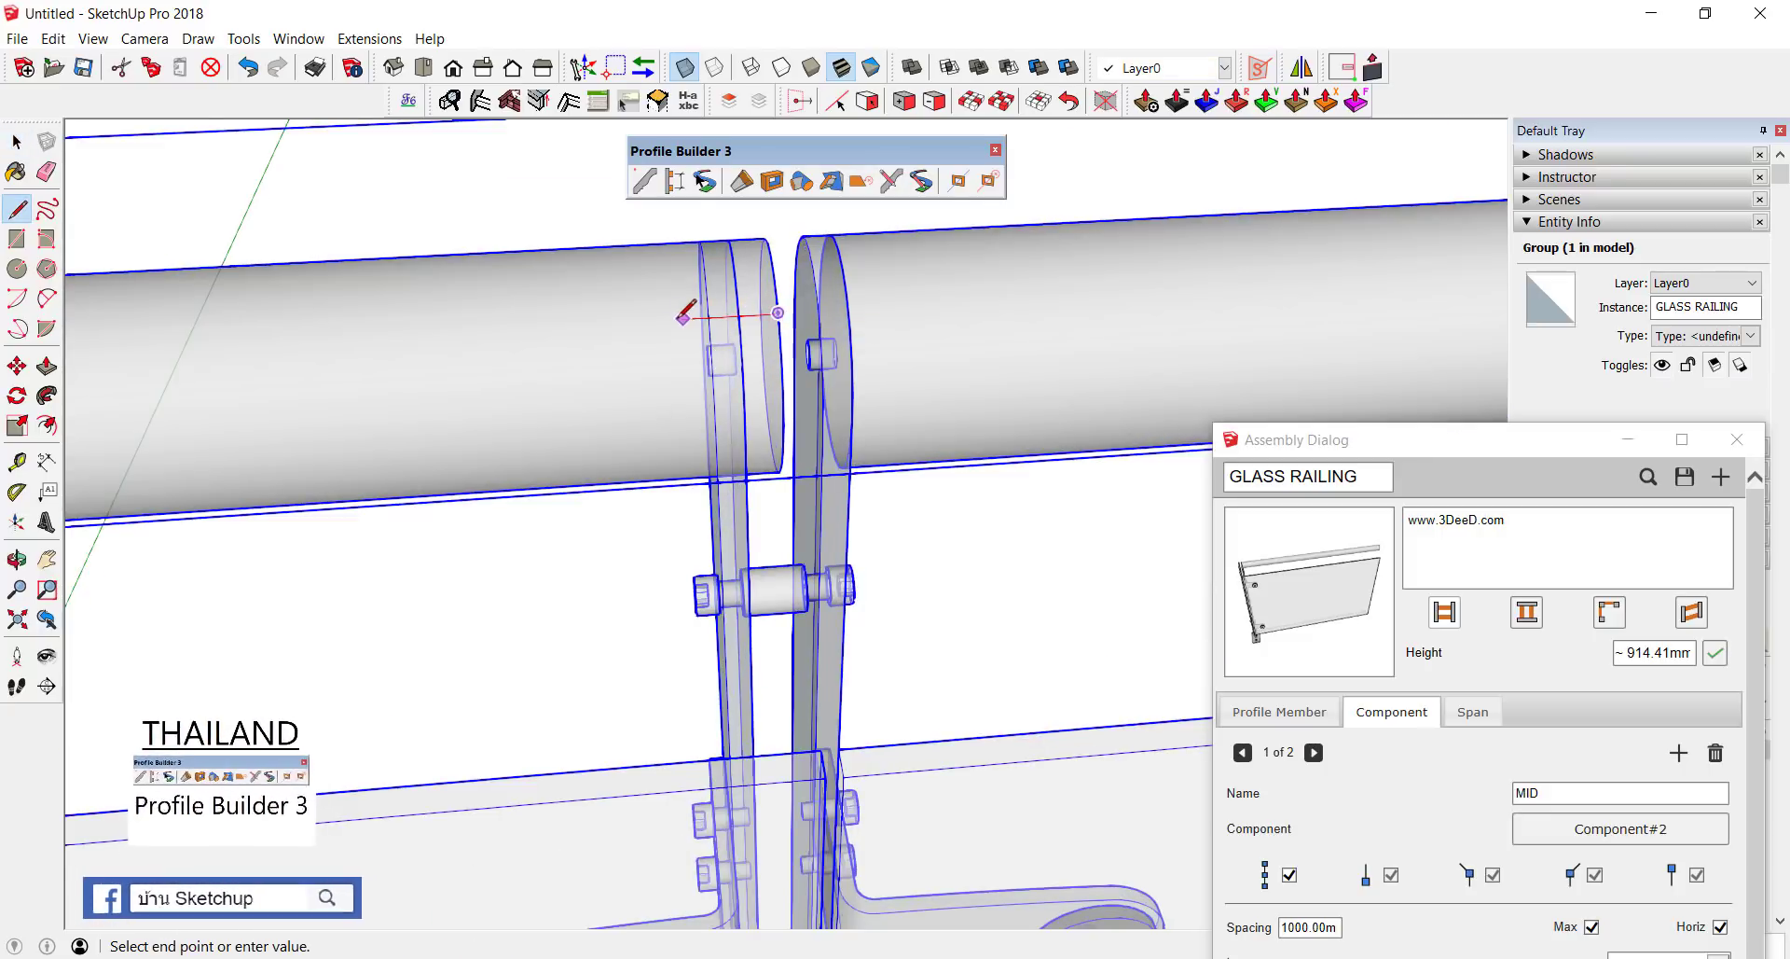
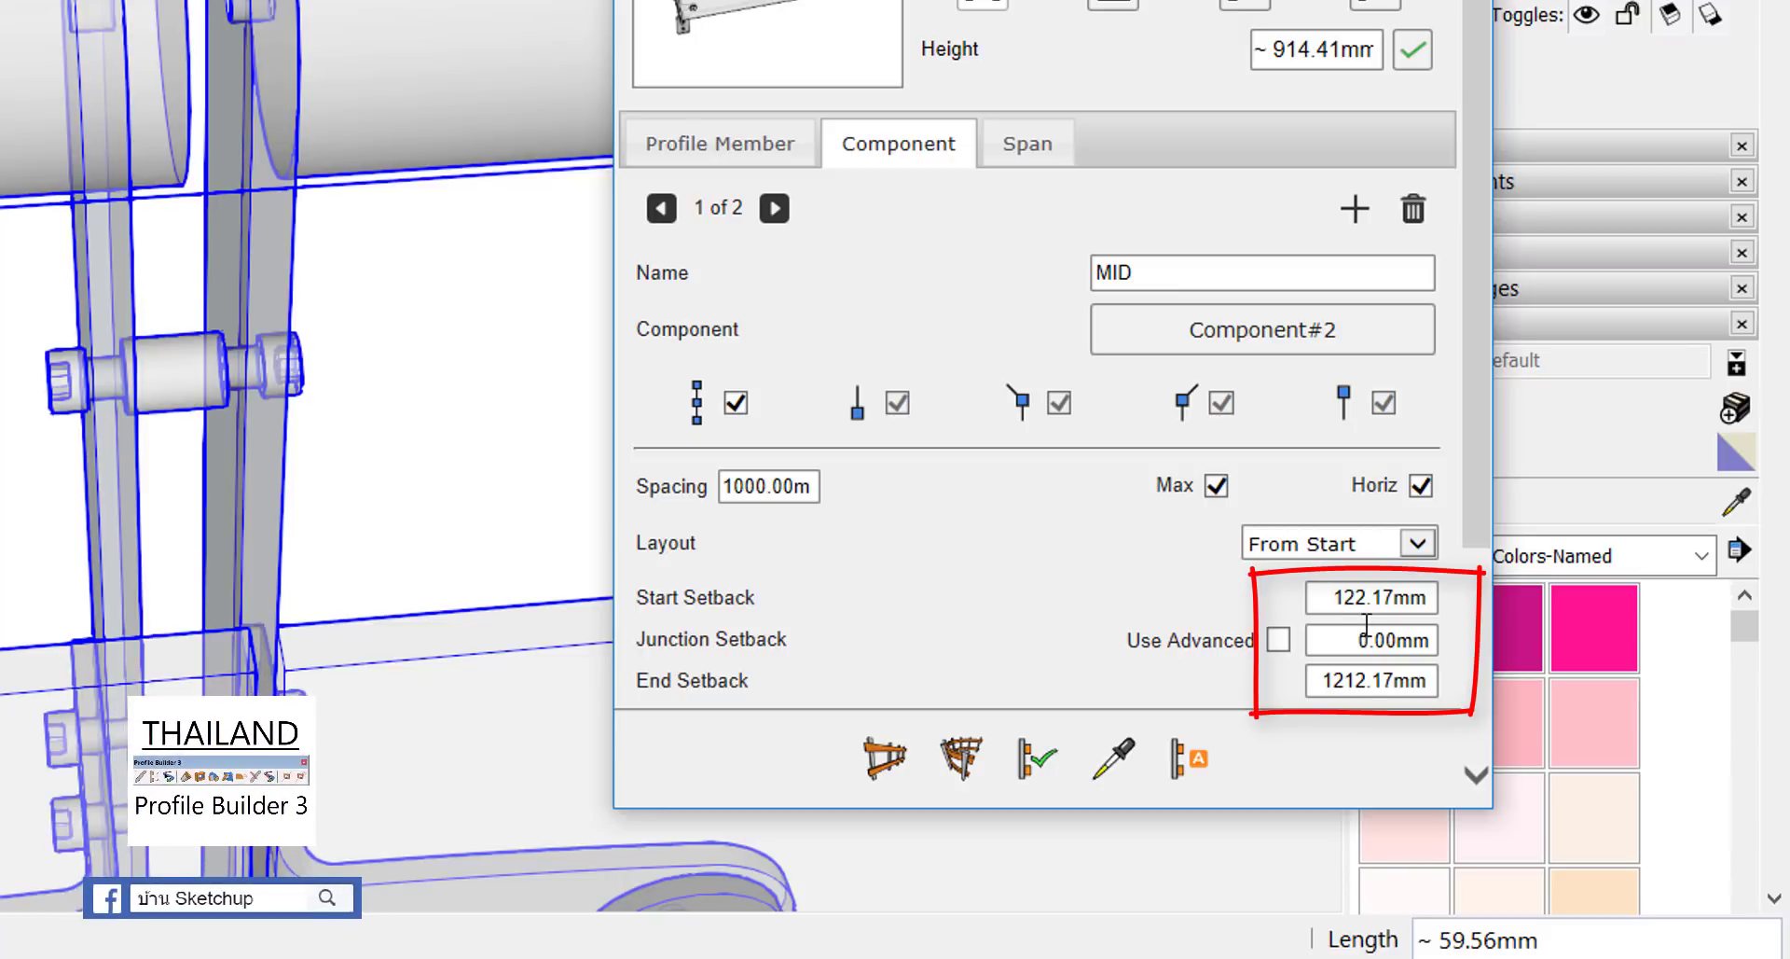
type("1226.17")
Step: Copy the 1226.17mm Start Setback into End Setback and apply it to the railing
double_click(1392, 605)
key("ctrl+c")
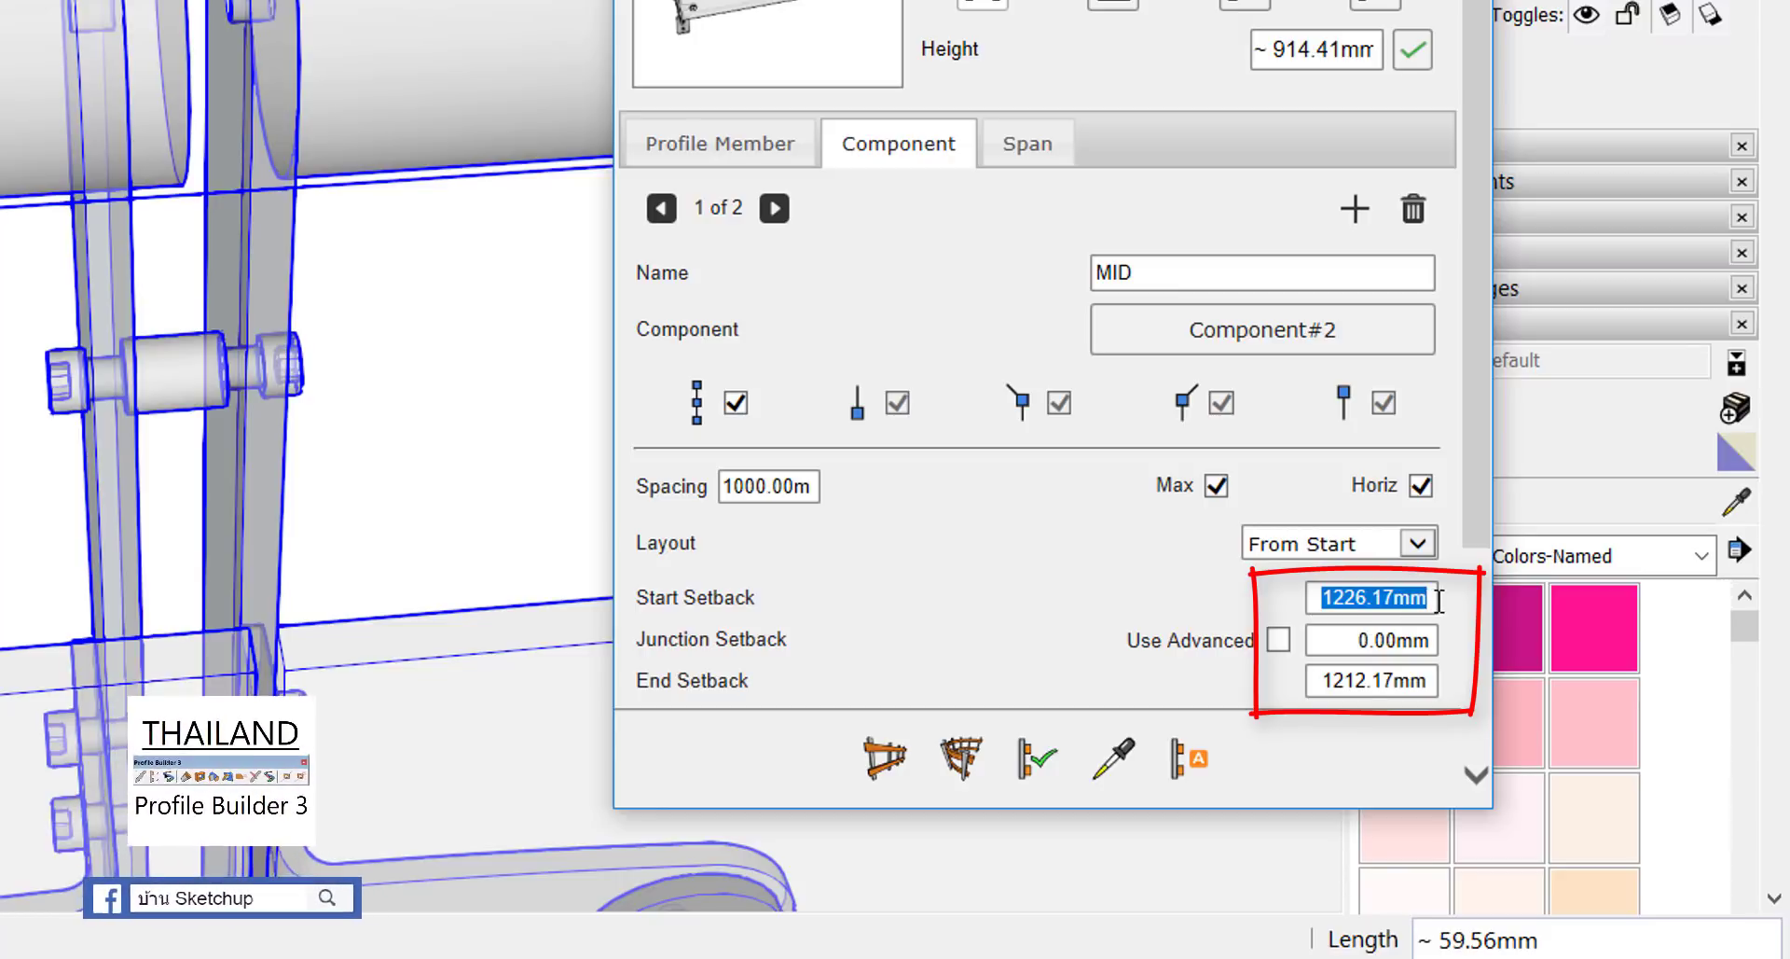
left_click_drag(1326, 687, 1451, 686)
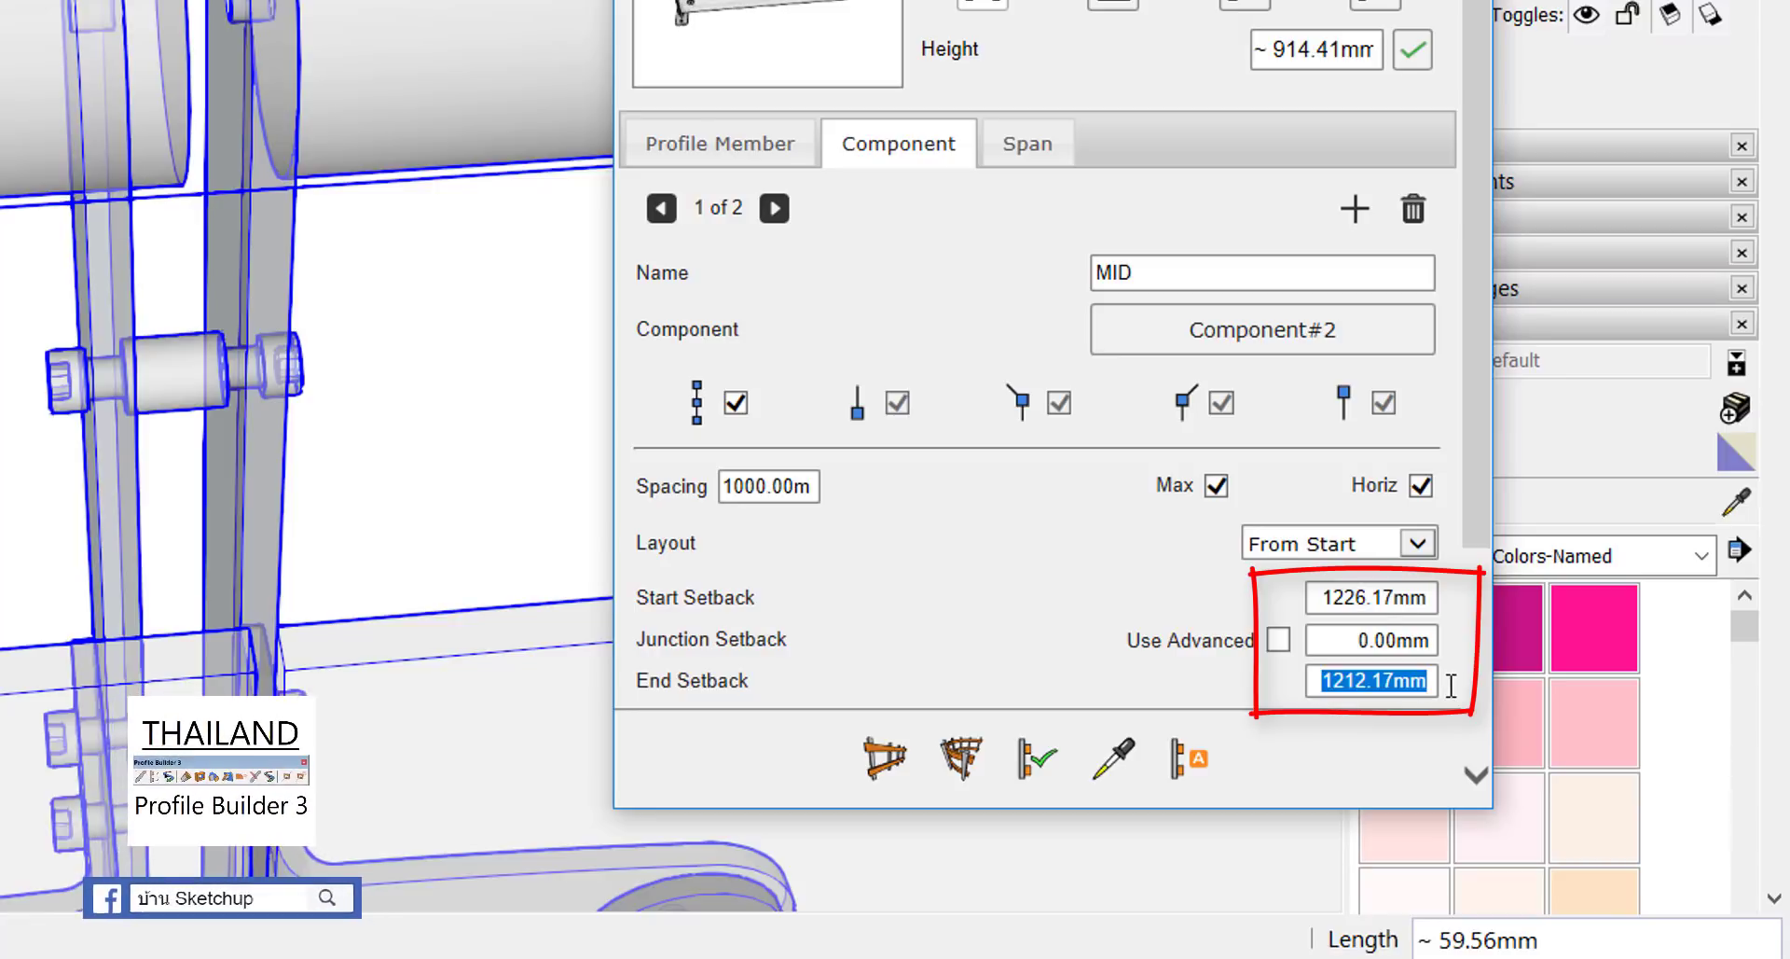
key("ctrl+v")
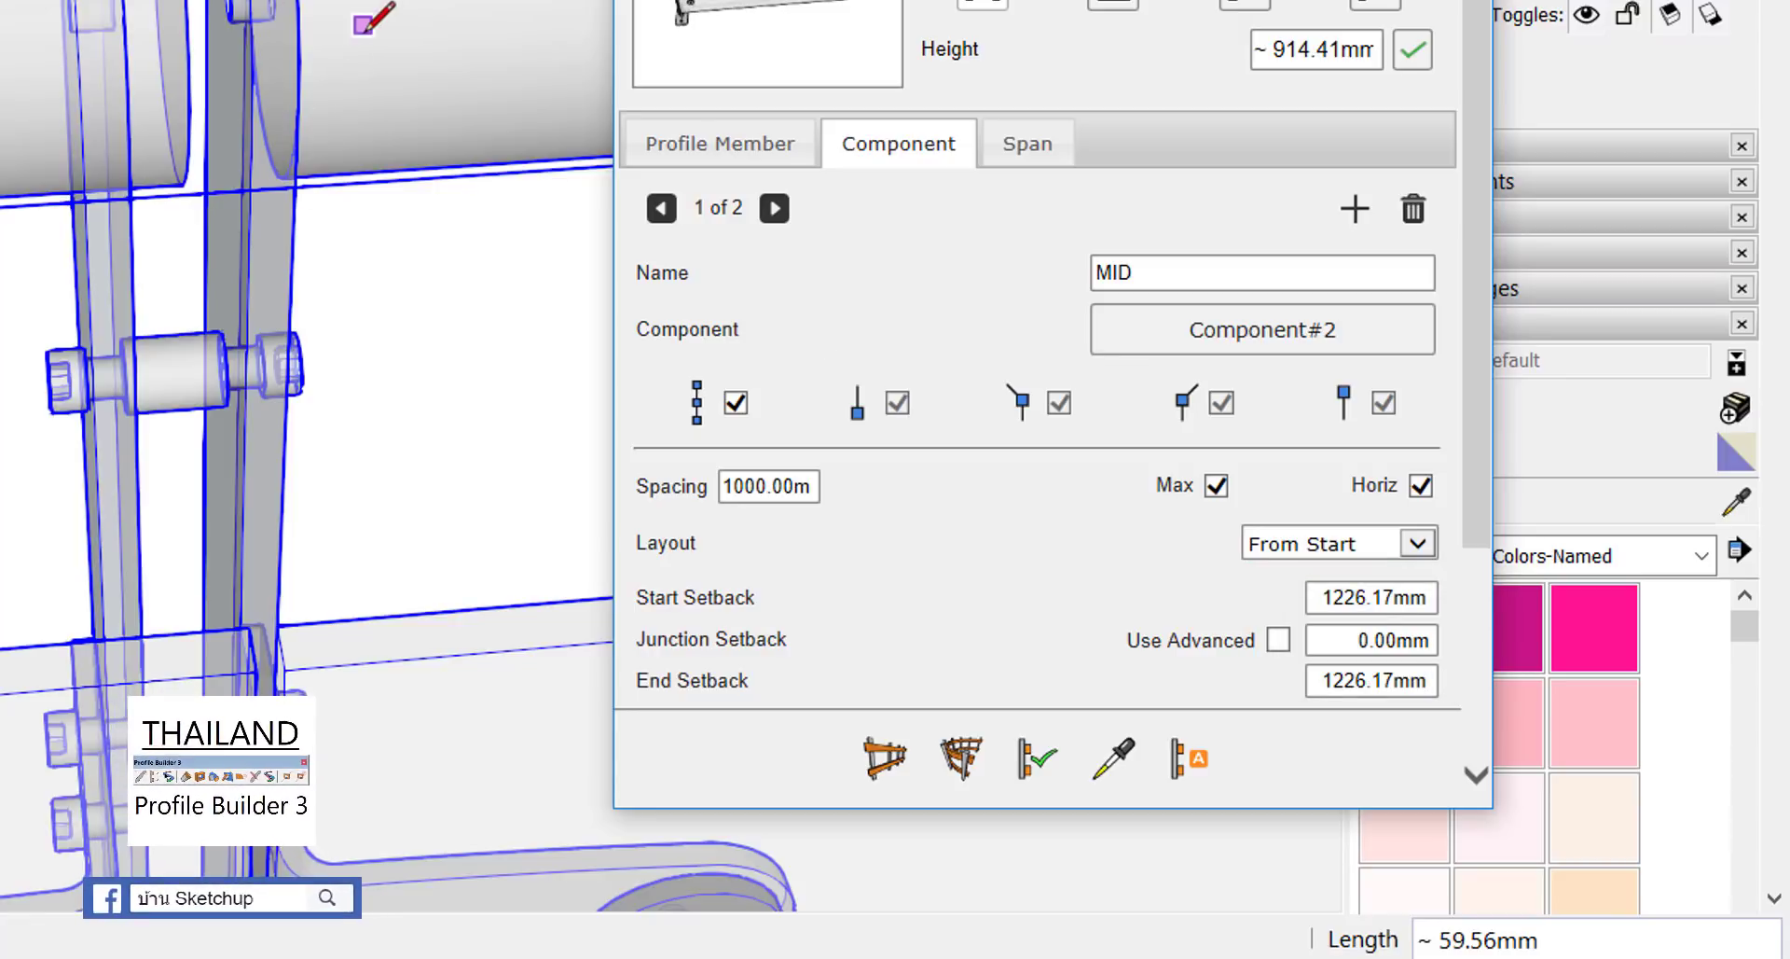
left_click(373, 28)
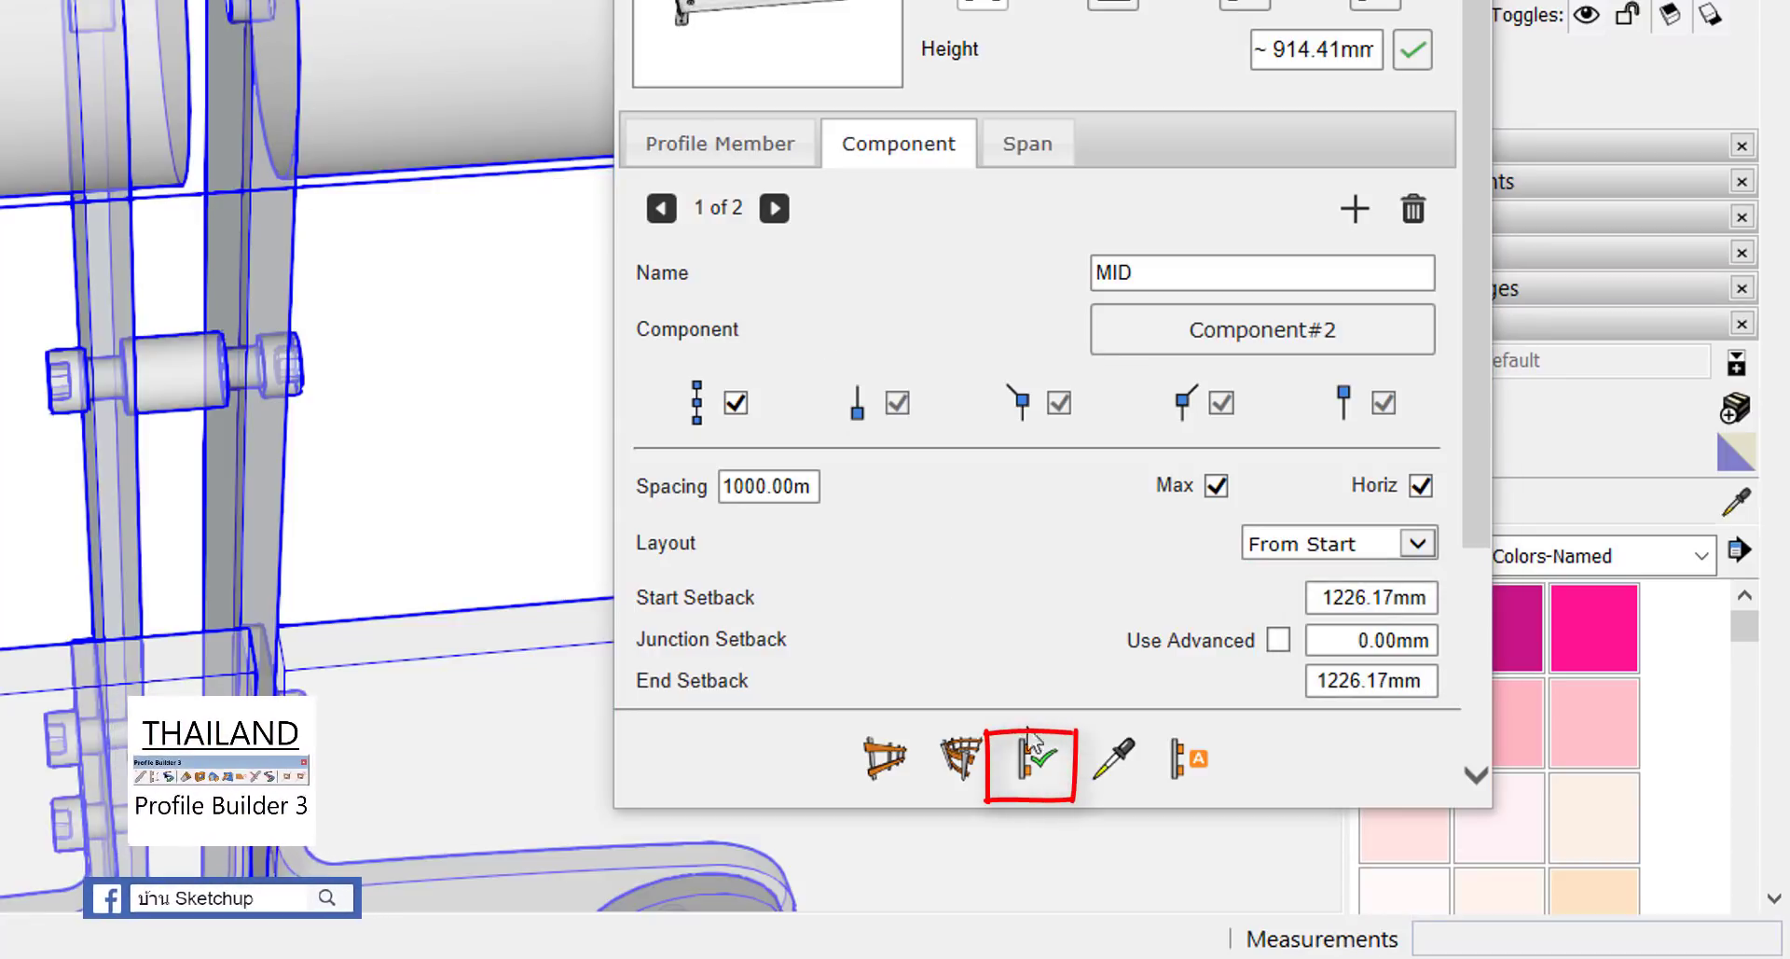
left_click(1034, 757)
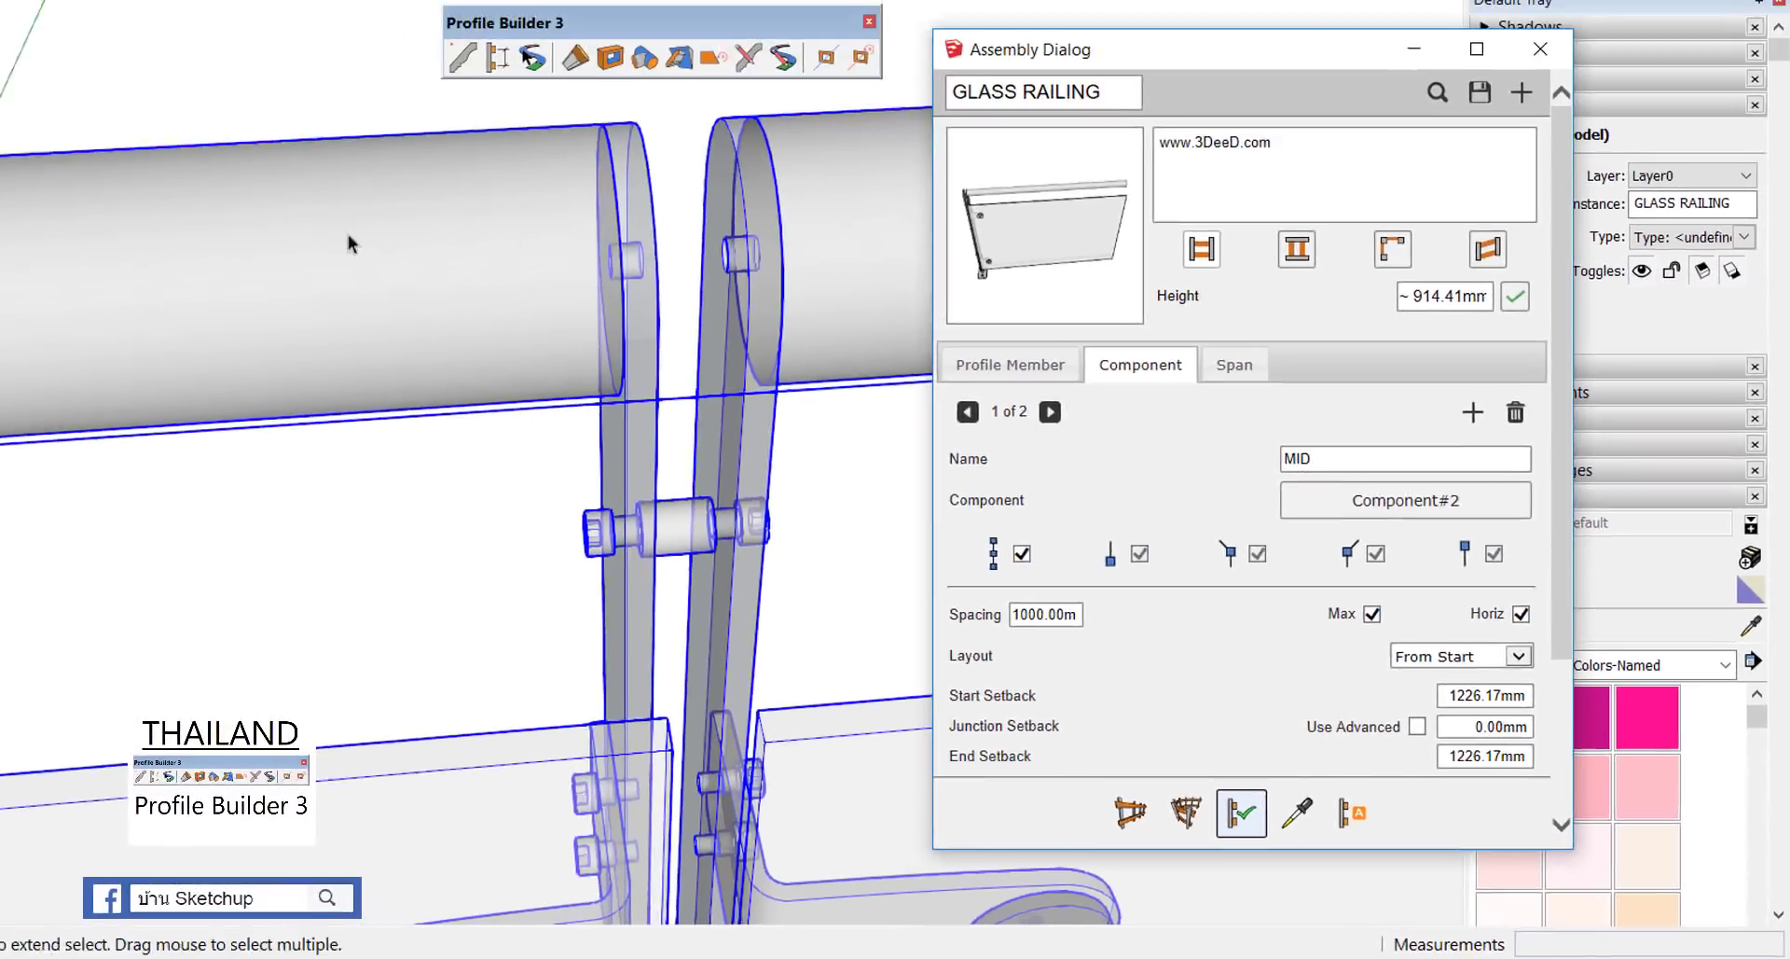
Step: Zoom out and orbit to view the whole regenerated glass railing at an angle
scroll(494, 353, "down", 3)
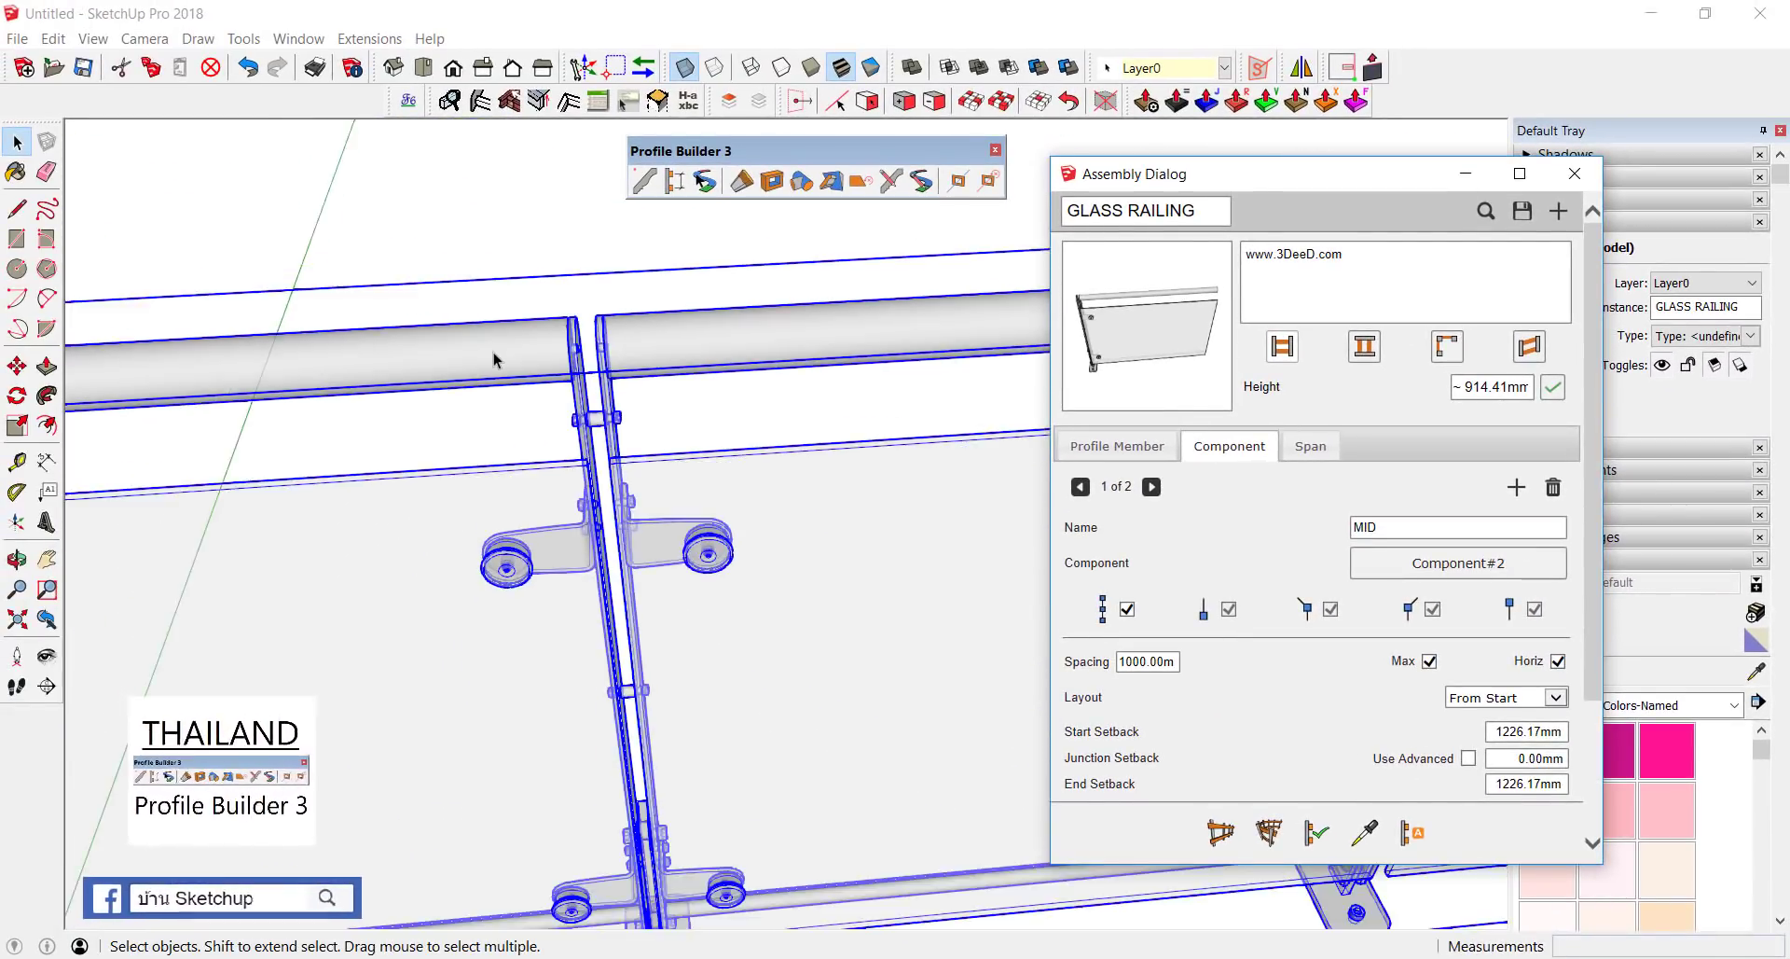
scroll(523, 373, "down", 3)
scroll(578, 401, "down", 5)
middle_click_drag(597, 406, 659, 492)
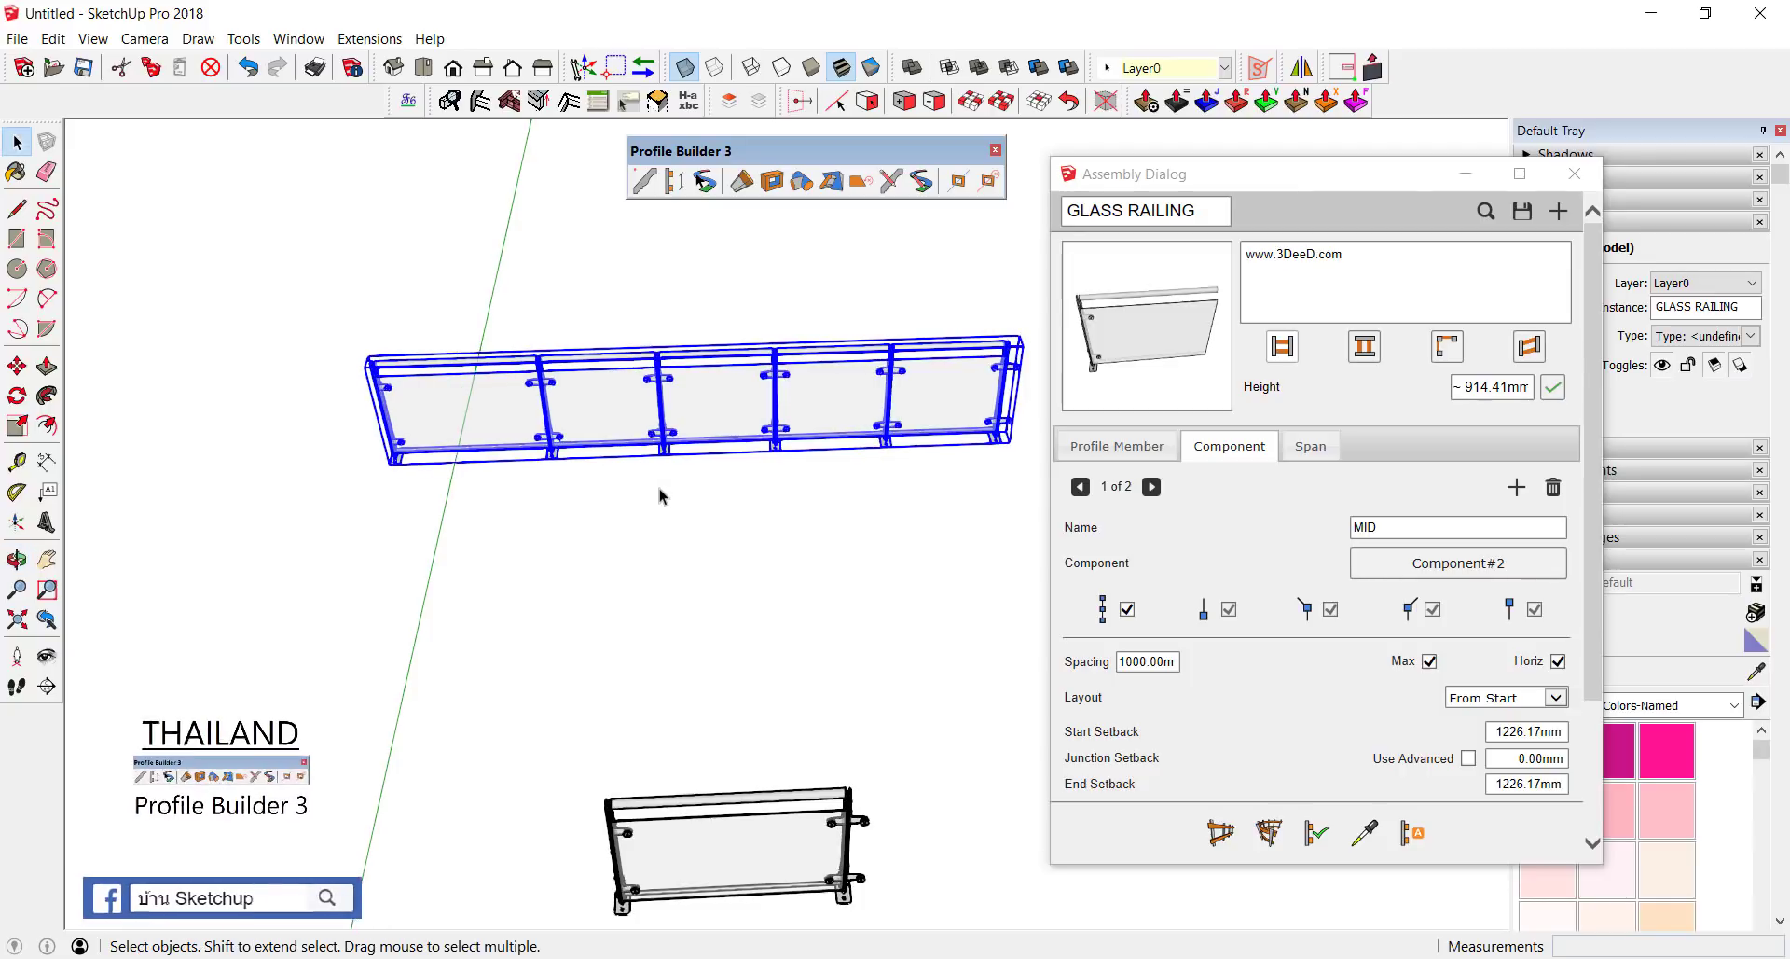
left_click(659, 492)
left_click(701, 424)
mouse_move(701, 425)
middle_mouse_down()
mouse_move(679, 400)
mouse_move(552, 499)
middle_mouse_up()
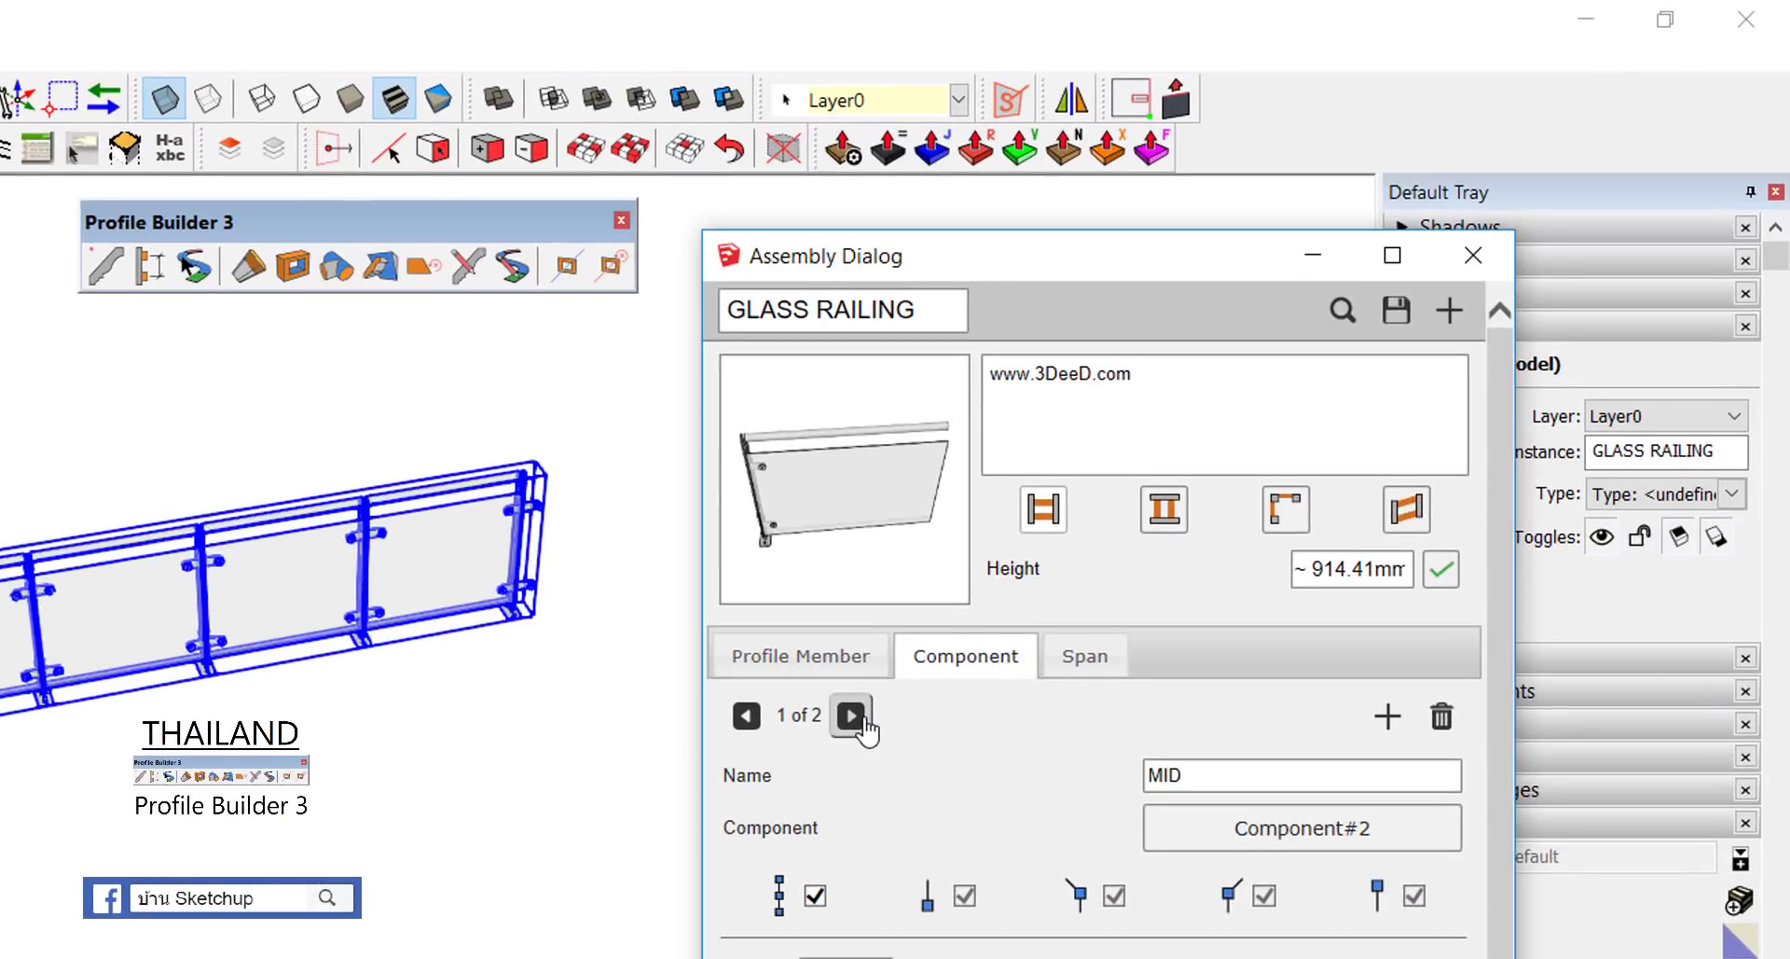
Step: Add a third assembly component, Component#3, and clear its Left/Right Offset to zero
left_click(851, 715)
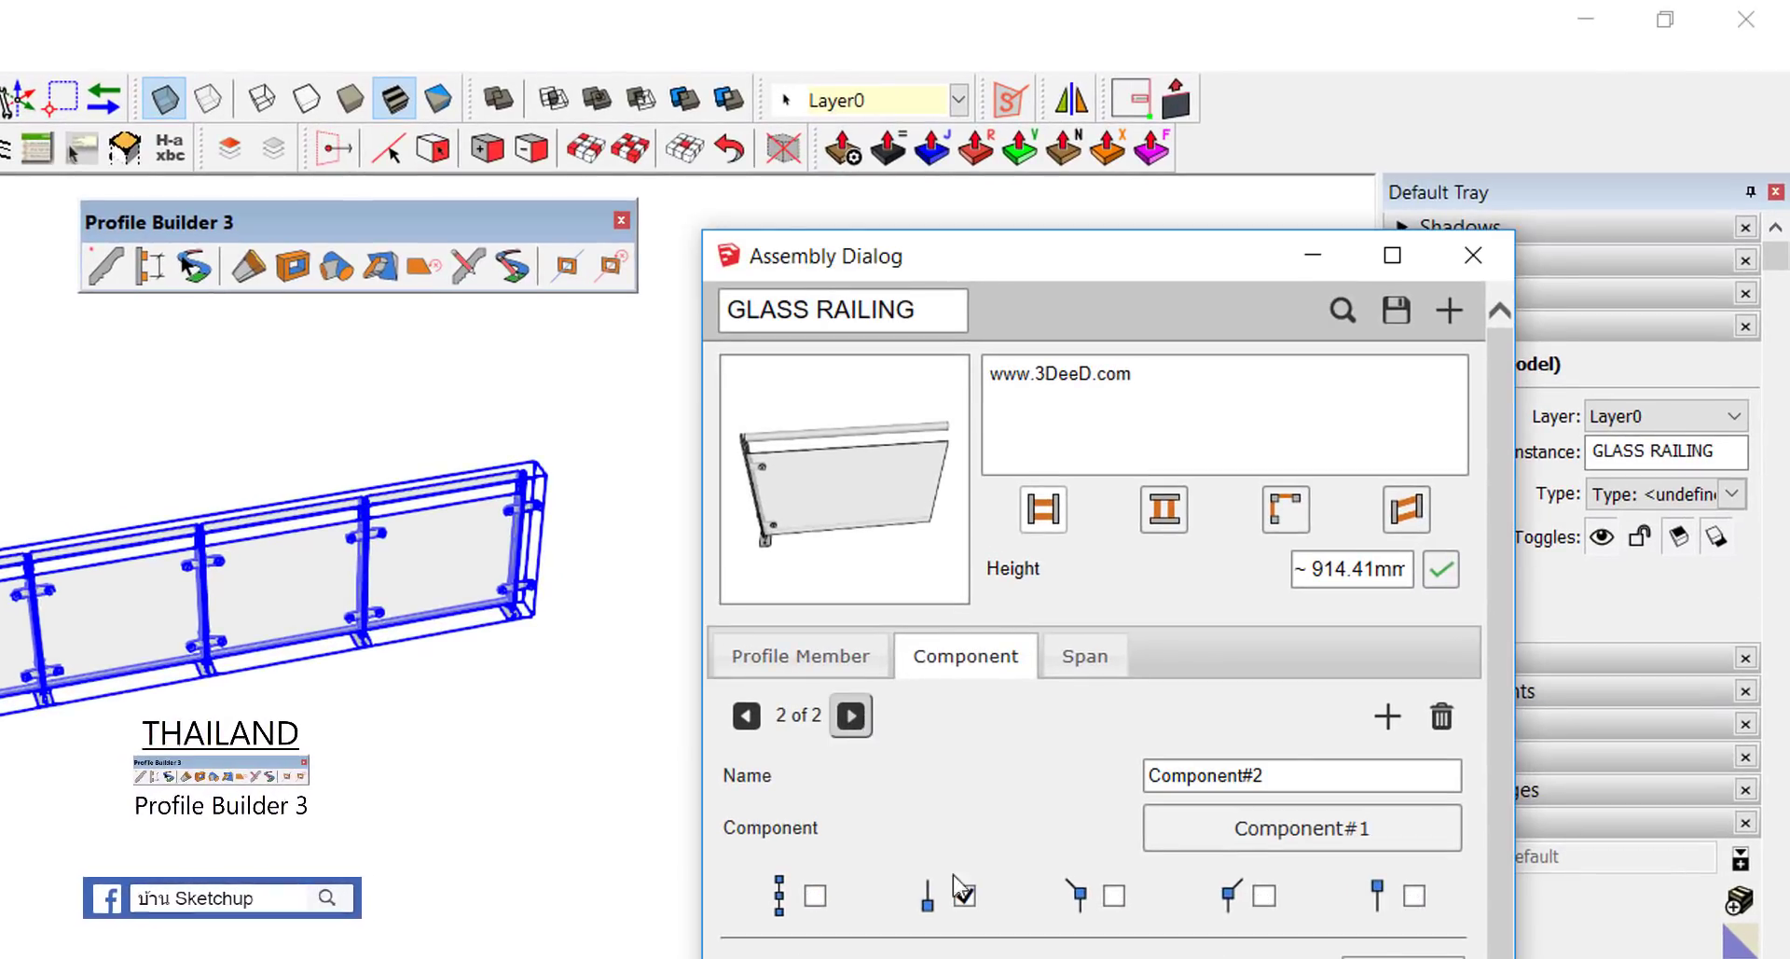
left_click(1392, 718)
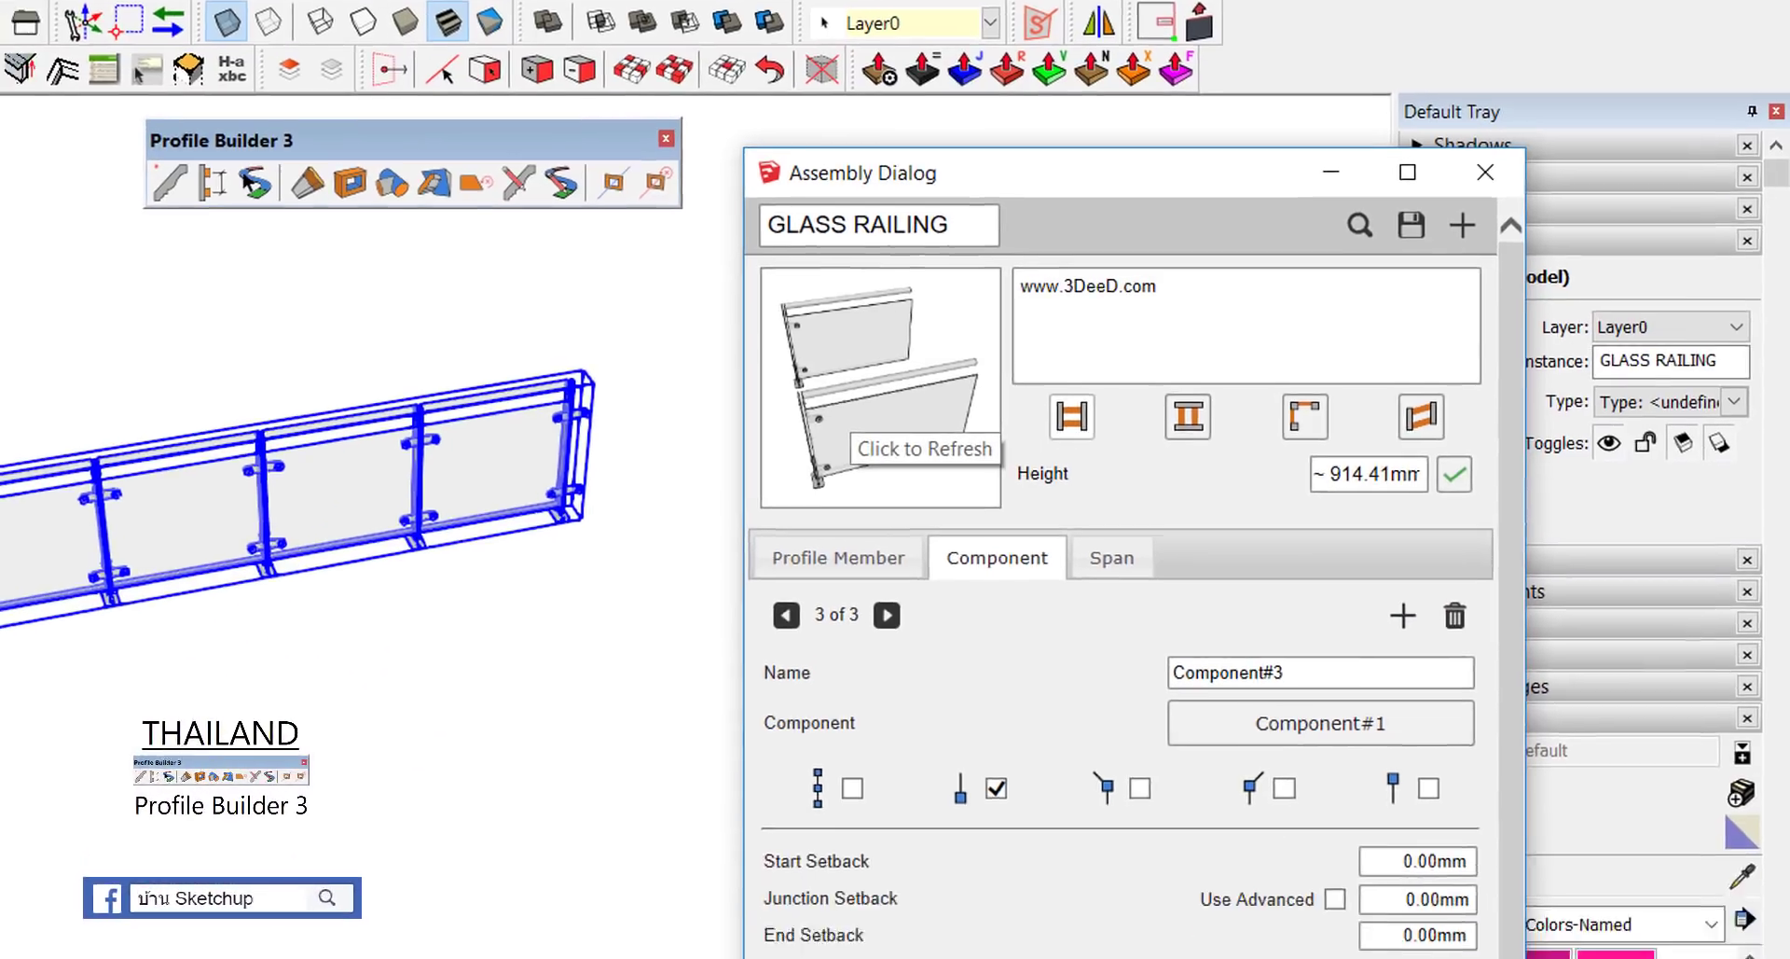
scroll(1436, 830, "down", 2)
scroll(1436, 830, "down", 1)
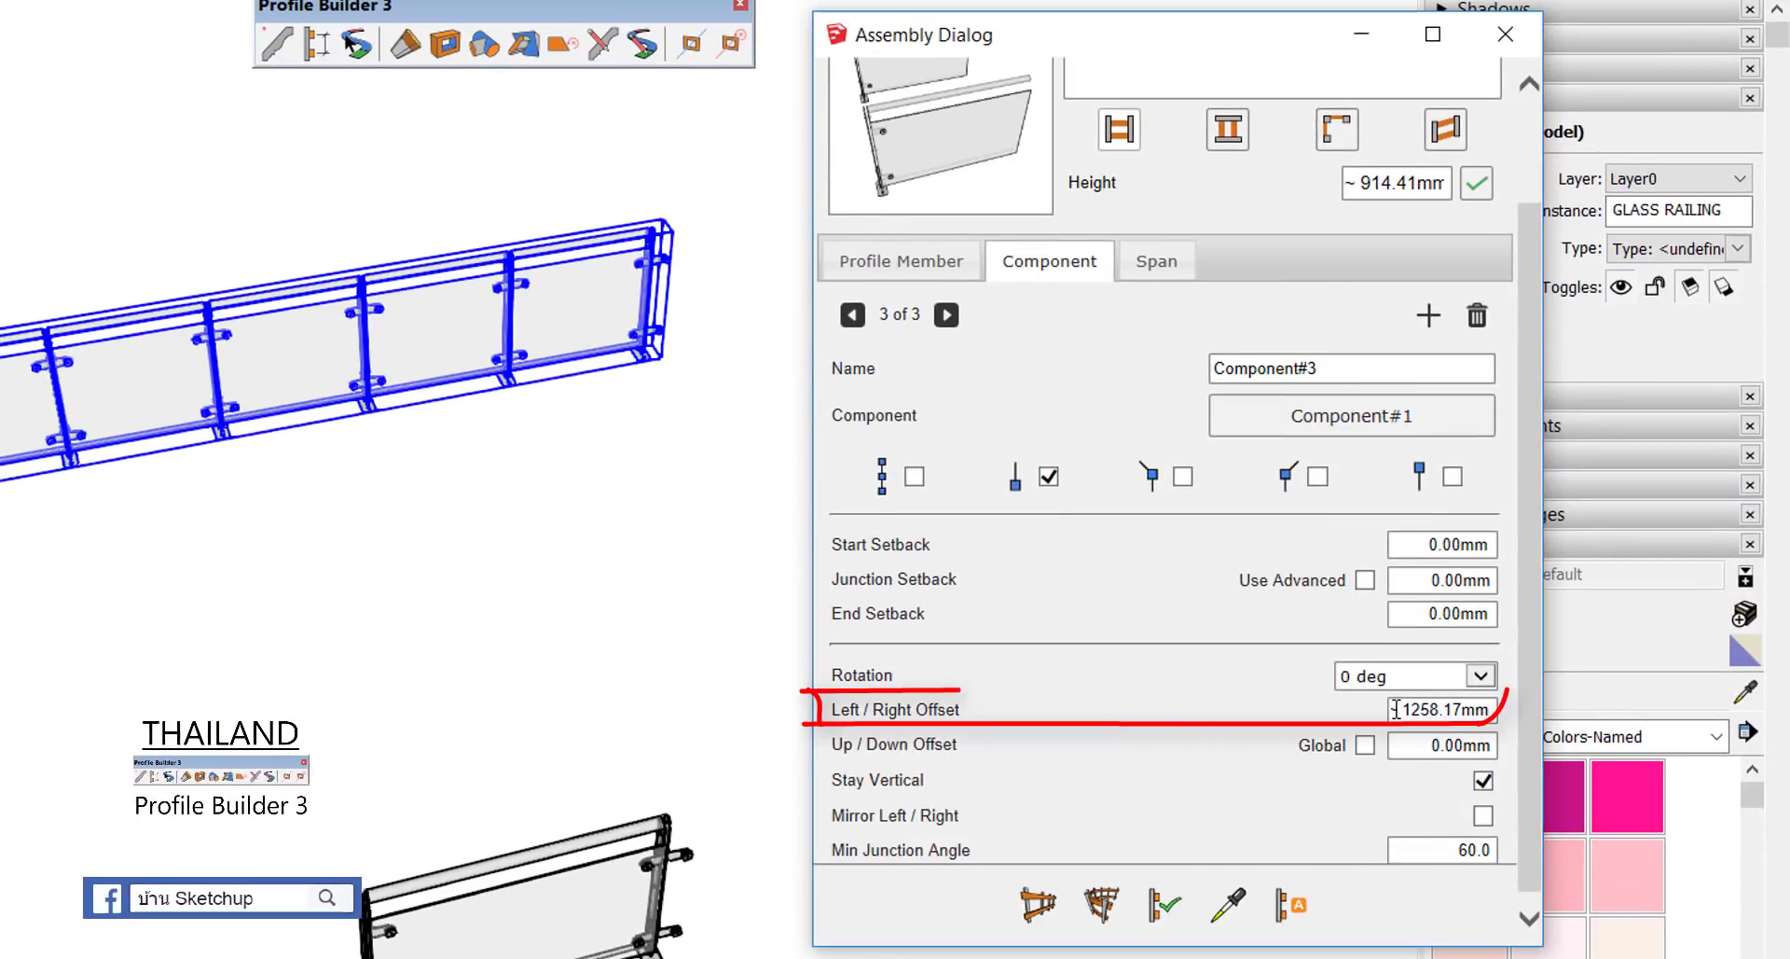
left_click(1393, 712)
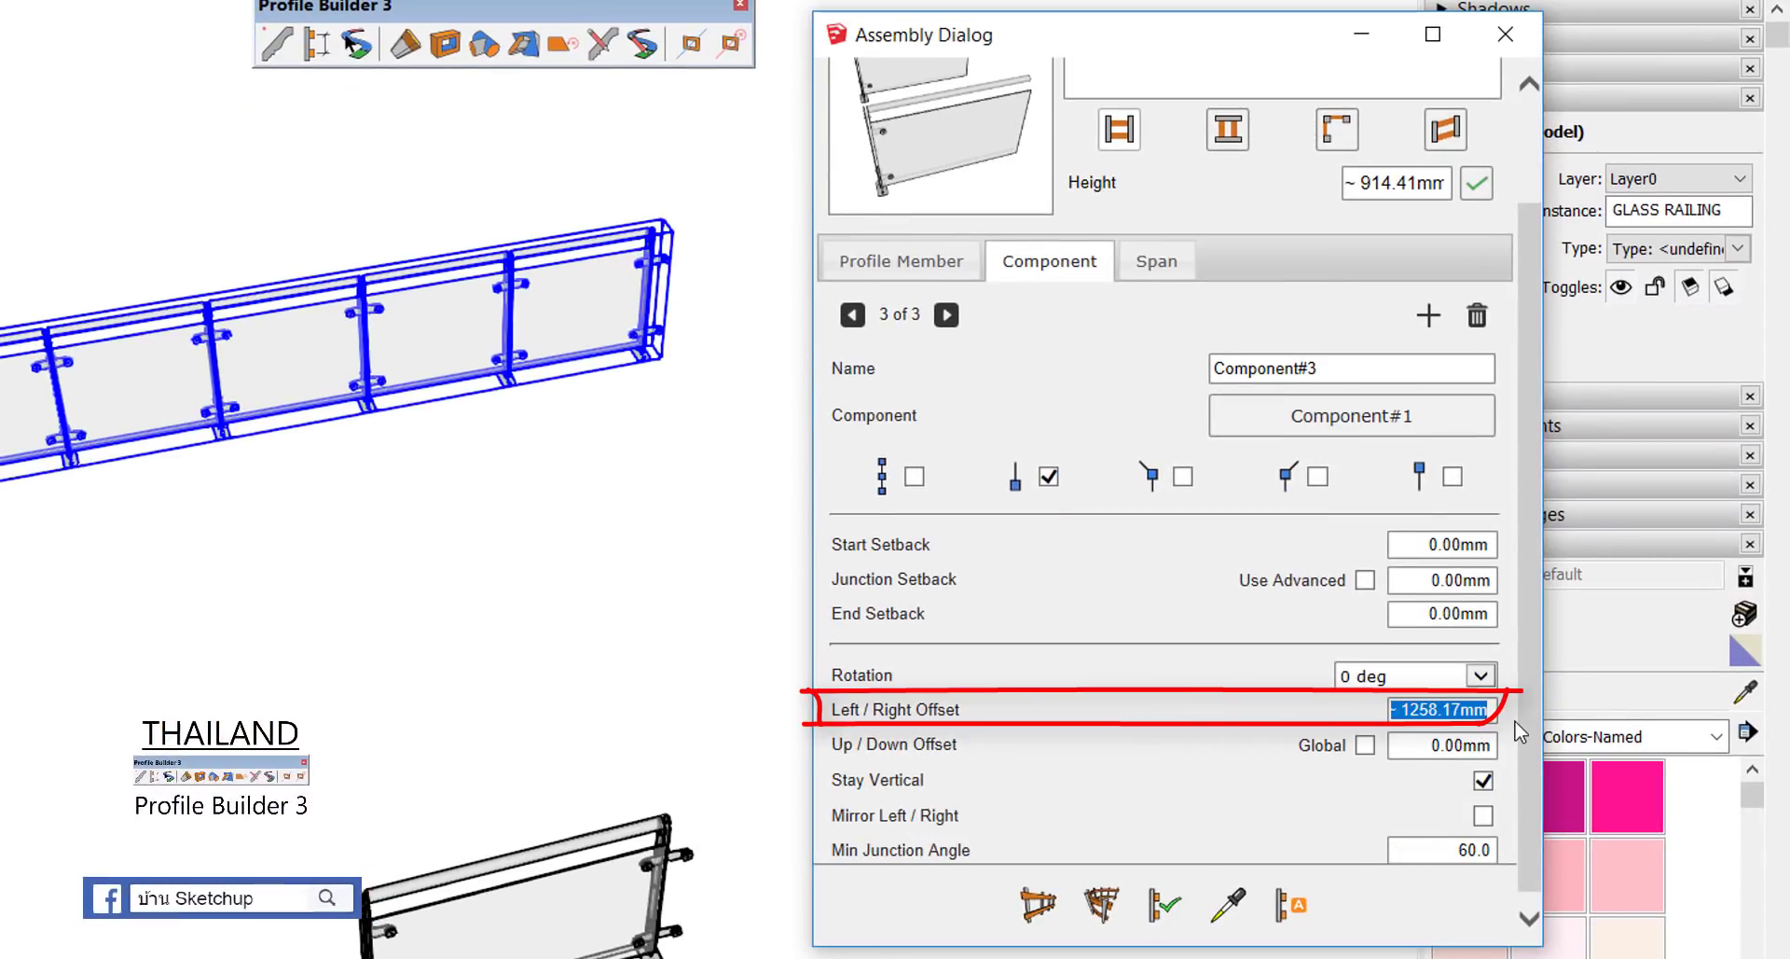
key("BackSpace")
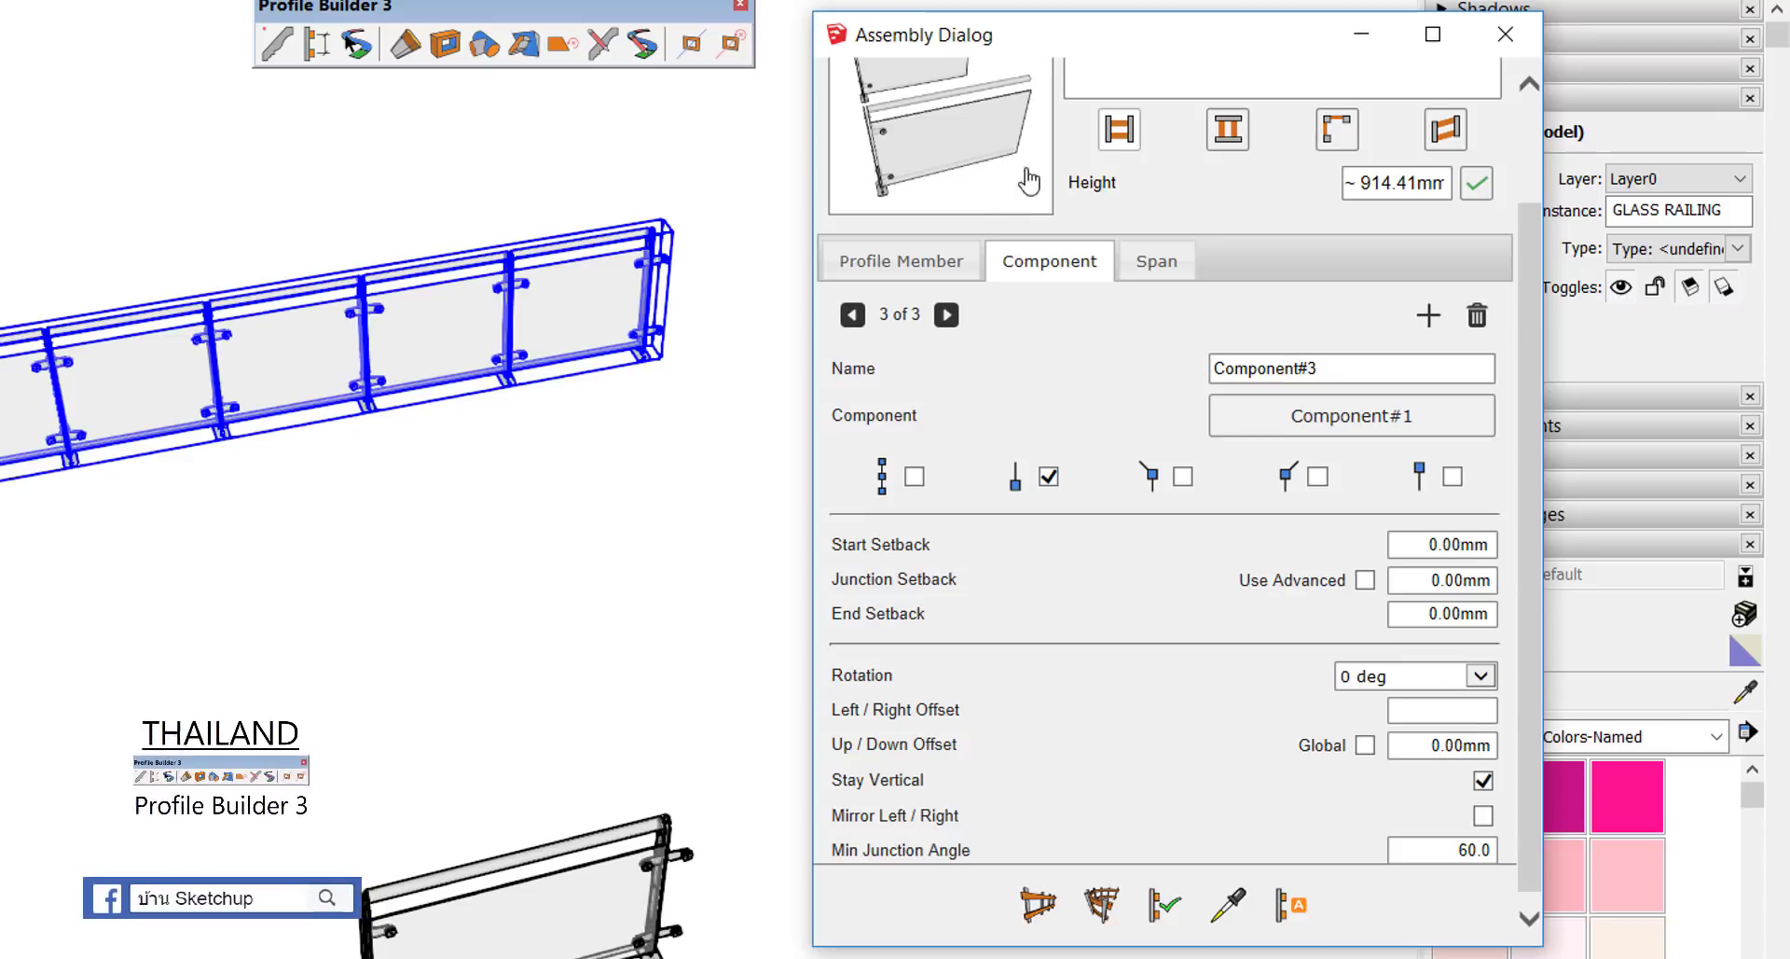
left_click(1156, 907)
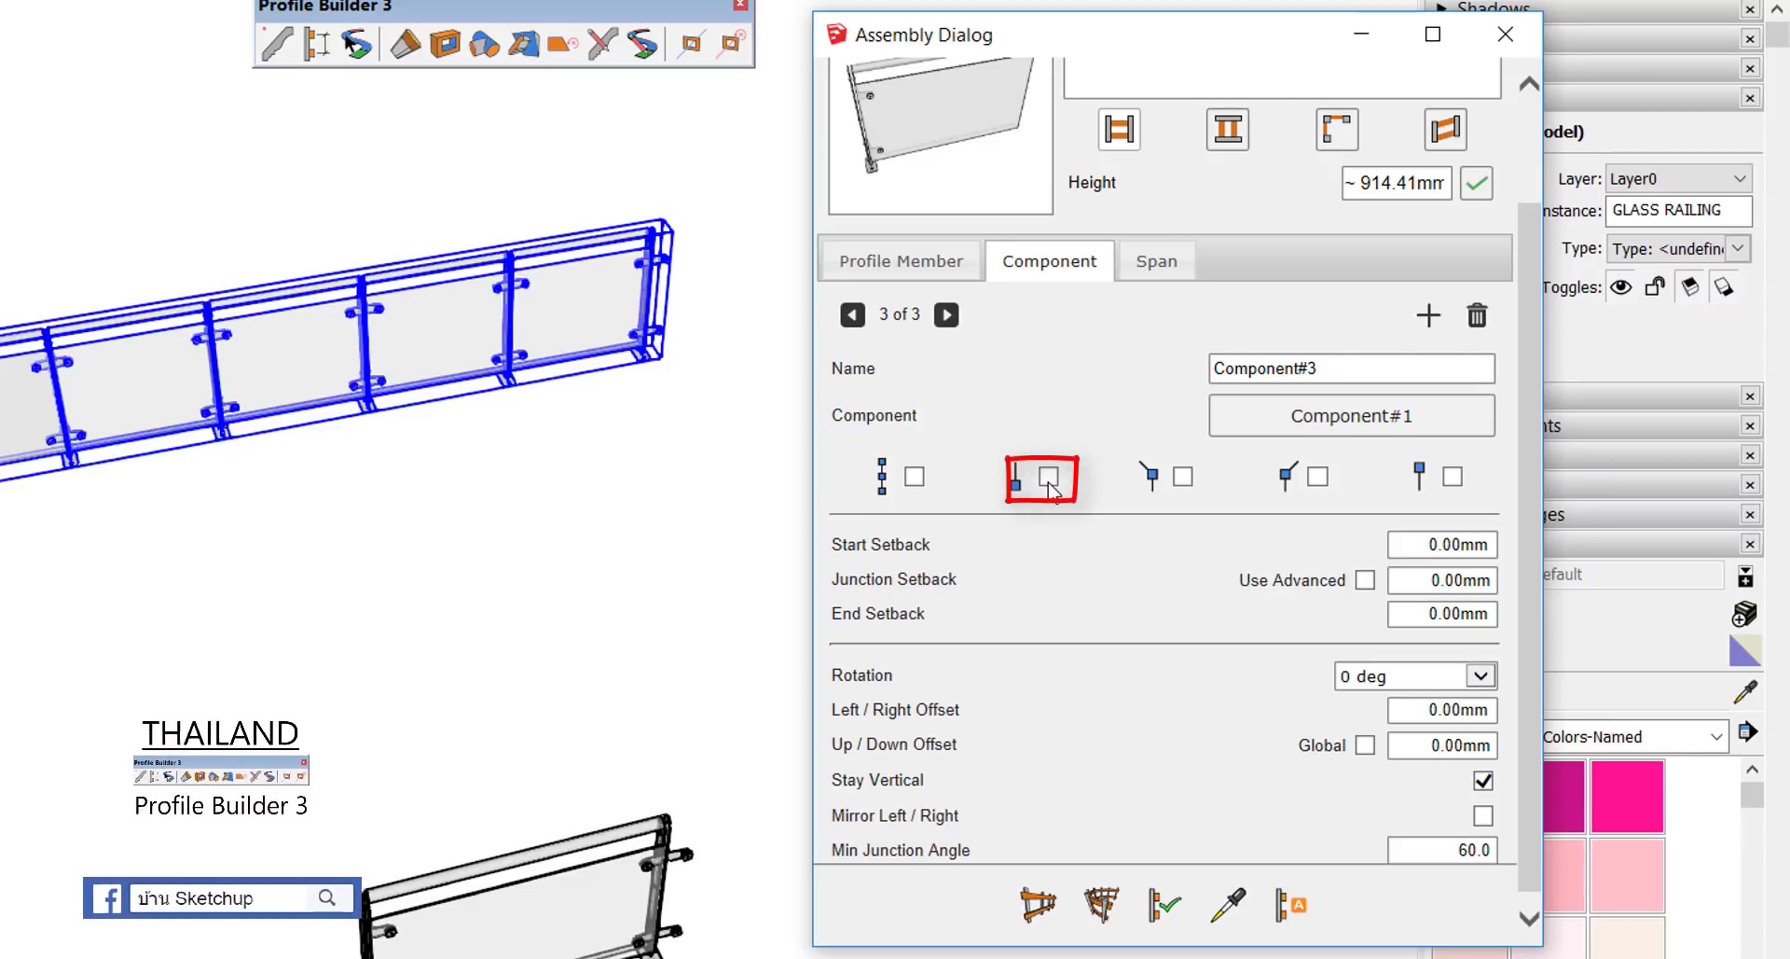
Step: Place Component#3 only at the railing's end and regenerate the railing
left_click(1450, 477)
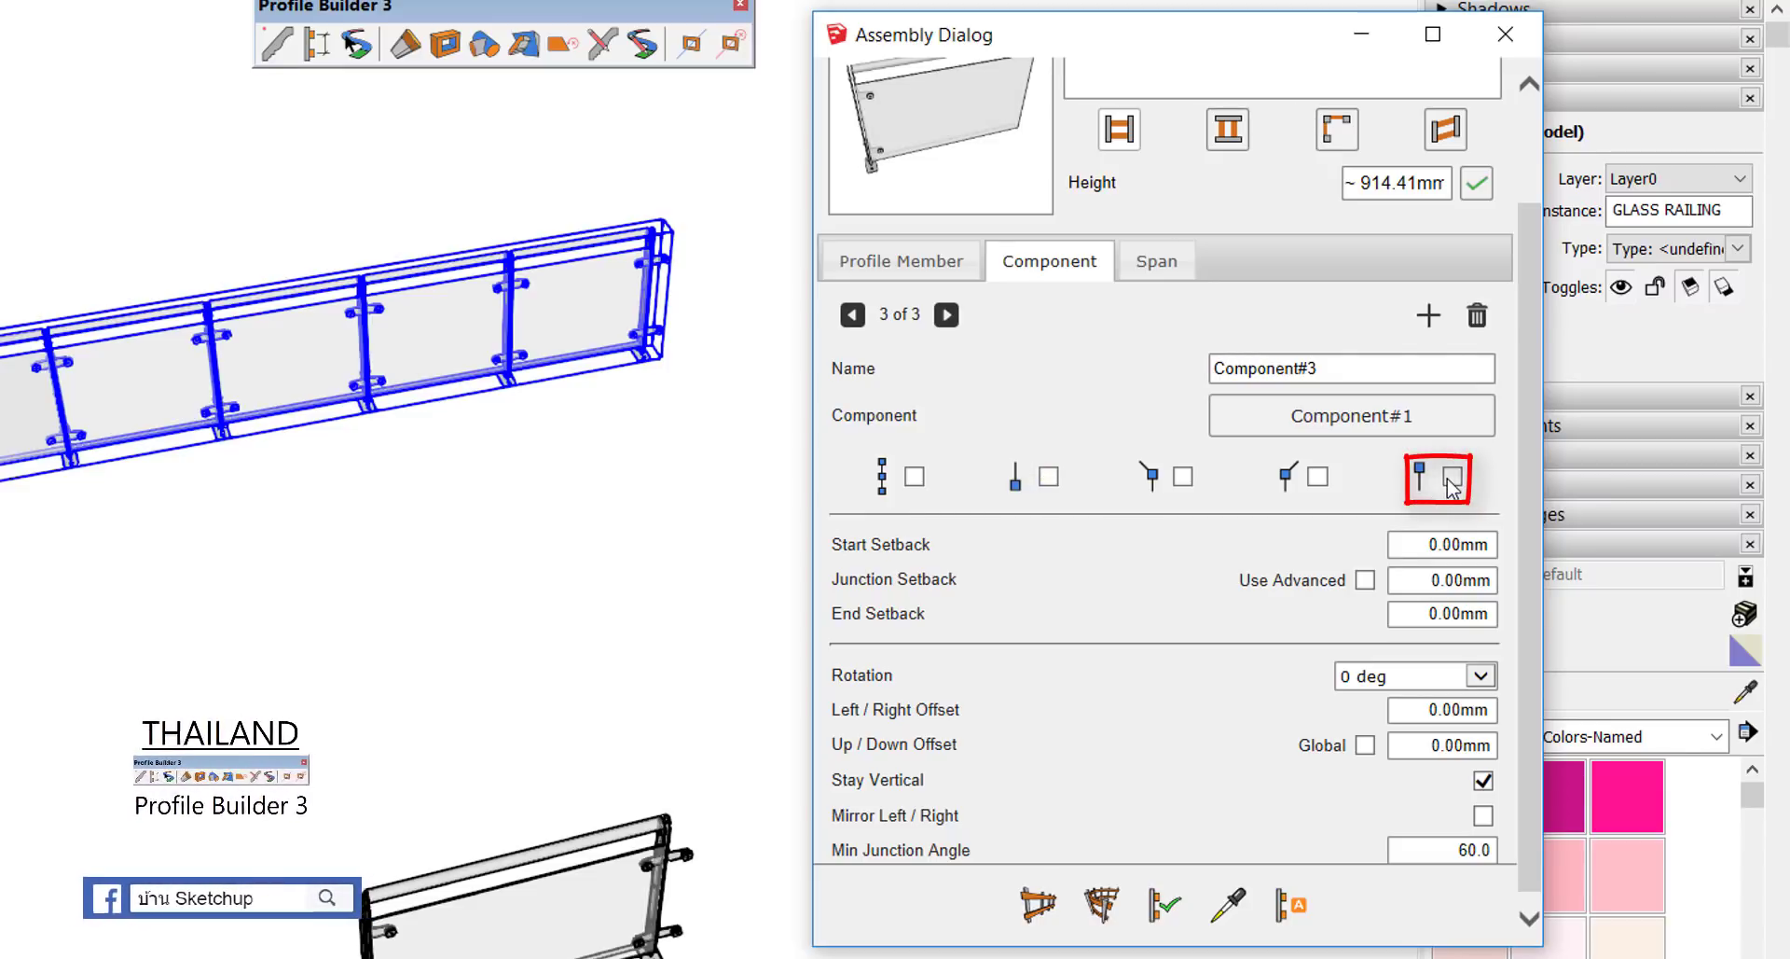
left_click(1165, 909)
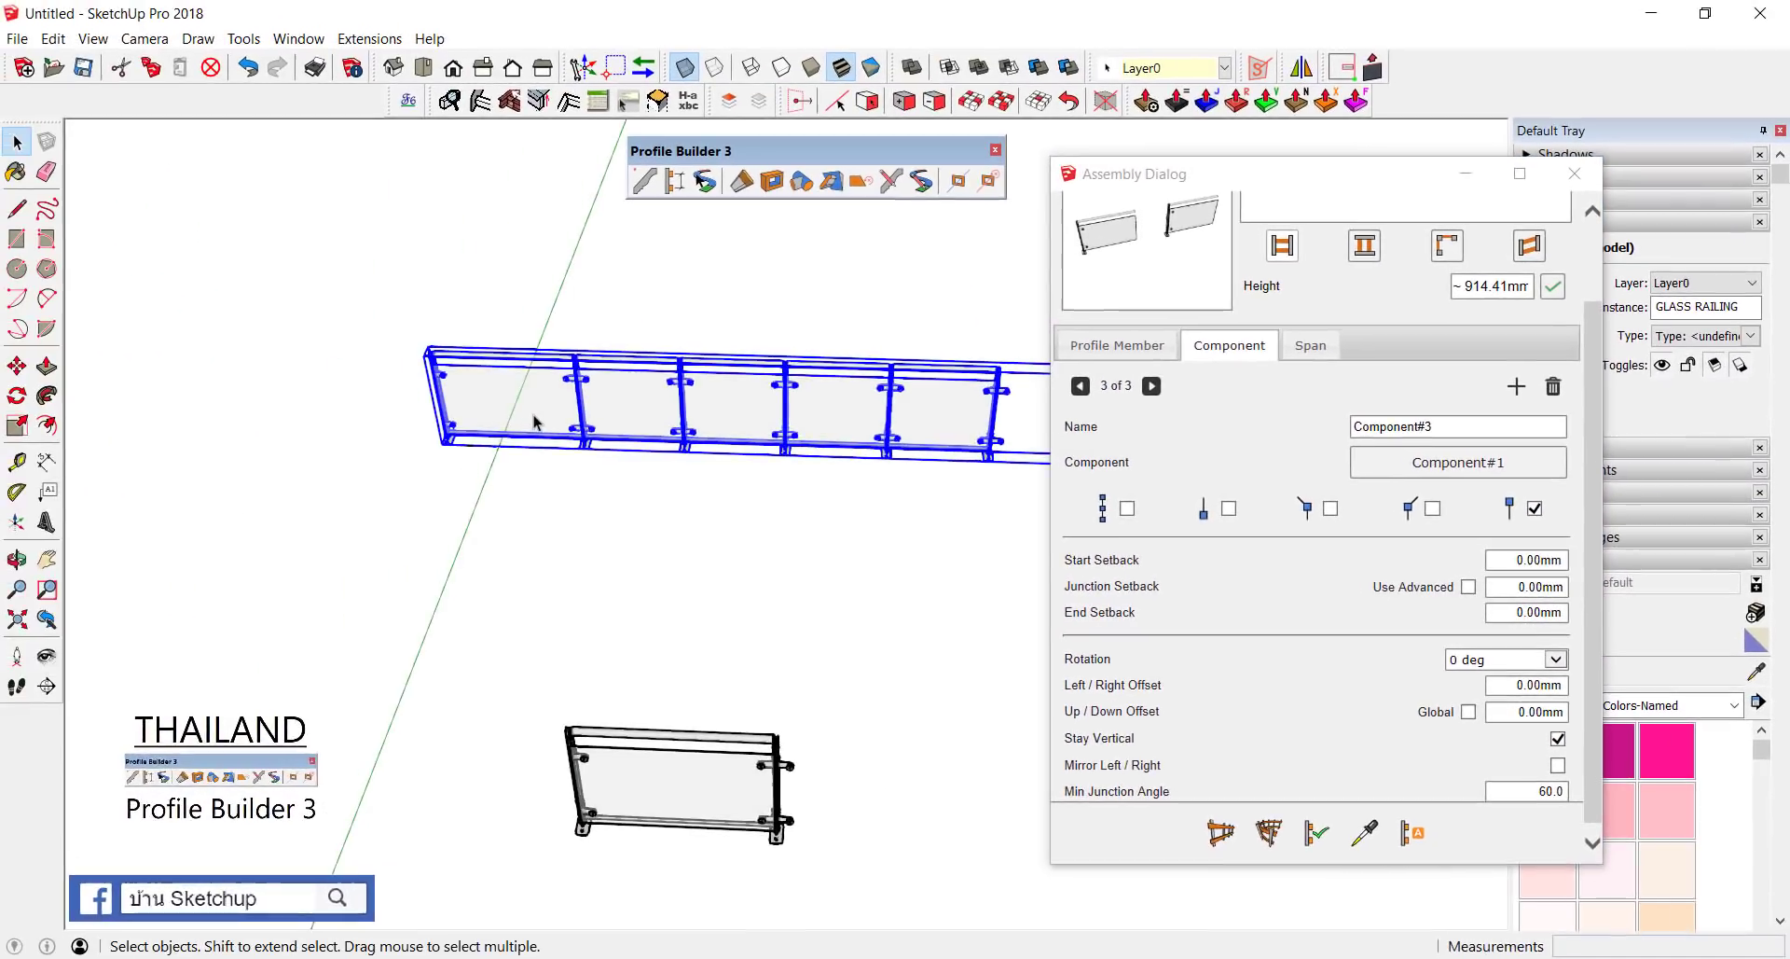
middle_click_drag(534, 416, 539, 412)
scroll(711, 404, "down", 3)
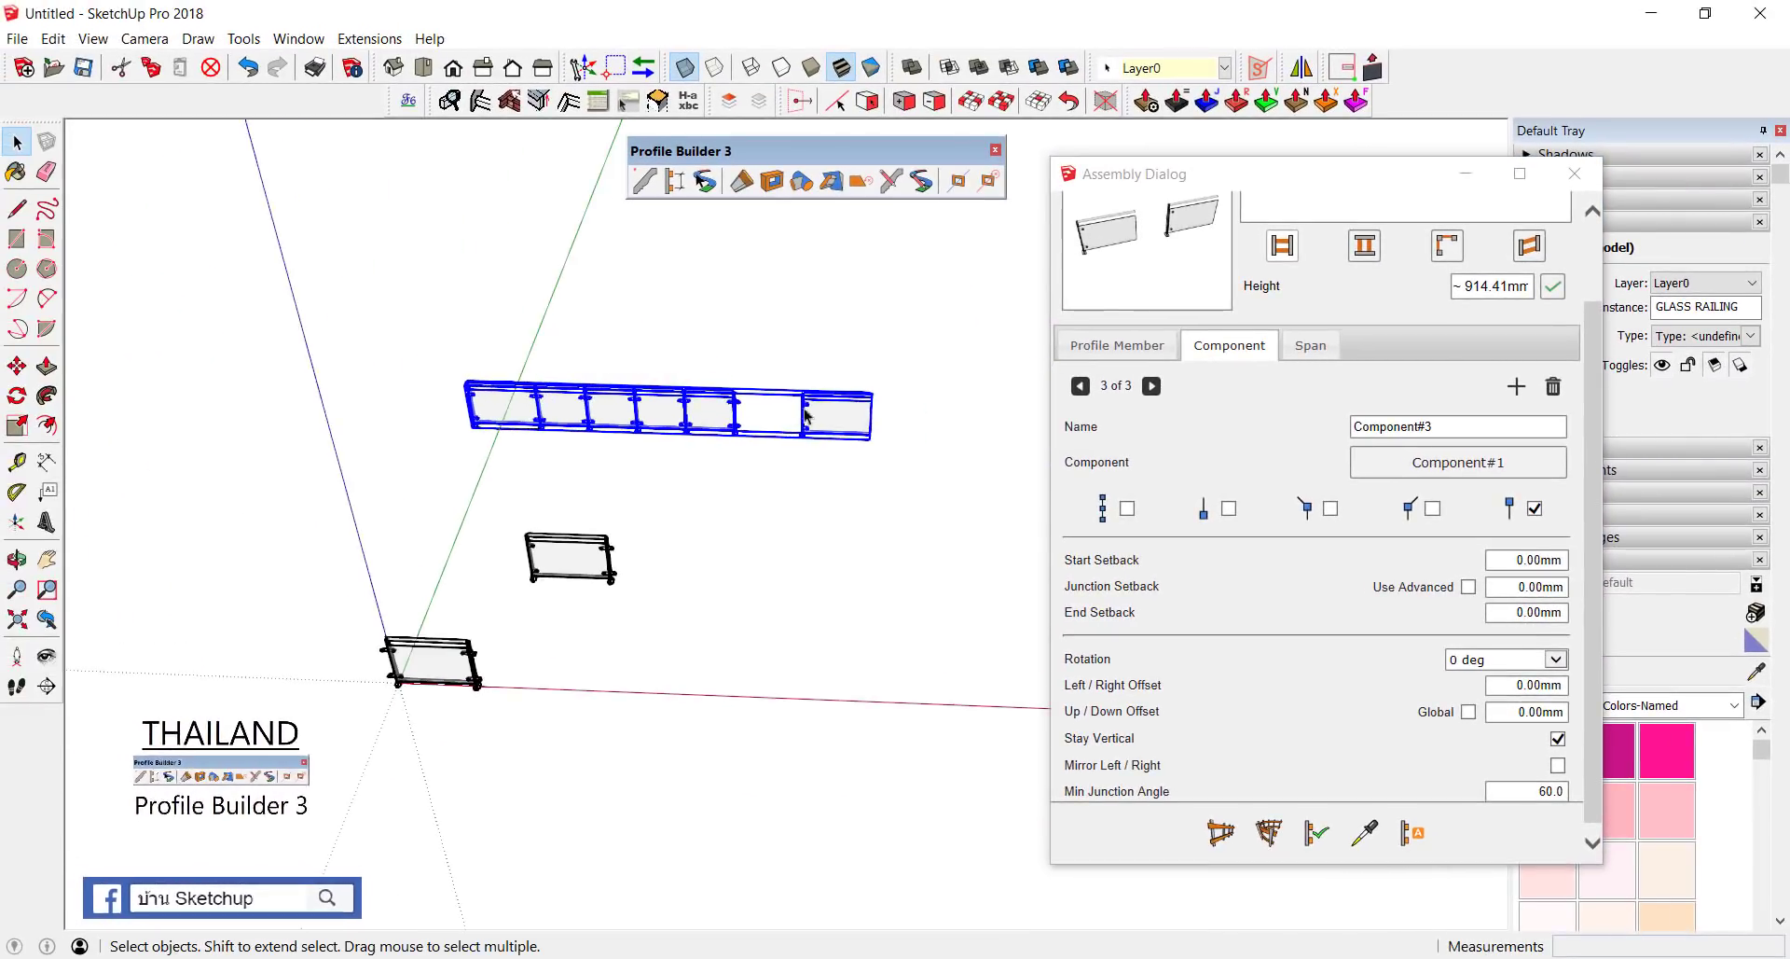
scroll(807, 417, "up", 2)
scroll(839, 413, "up", 2)
scroll(867, 412, "up", 2)
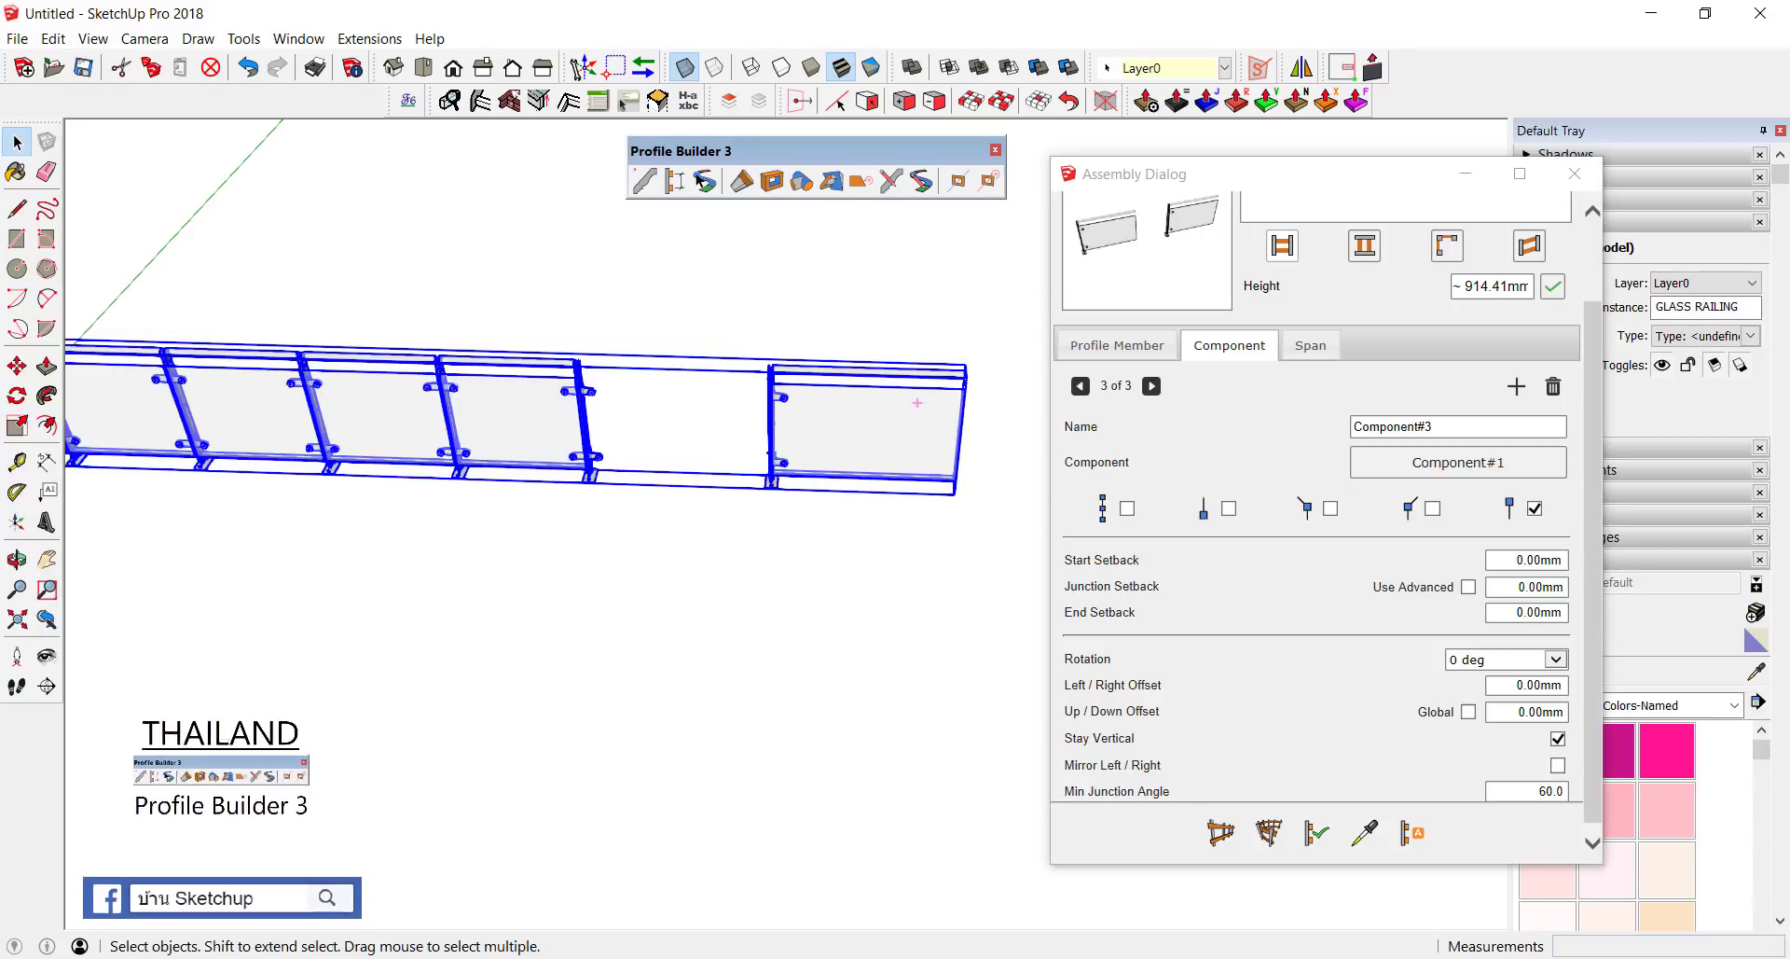
Step: Rotate Component#3 by 180 deg and apply it to the railing
left_click_drag(895, 231, 654, 340)
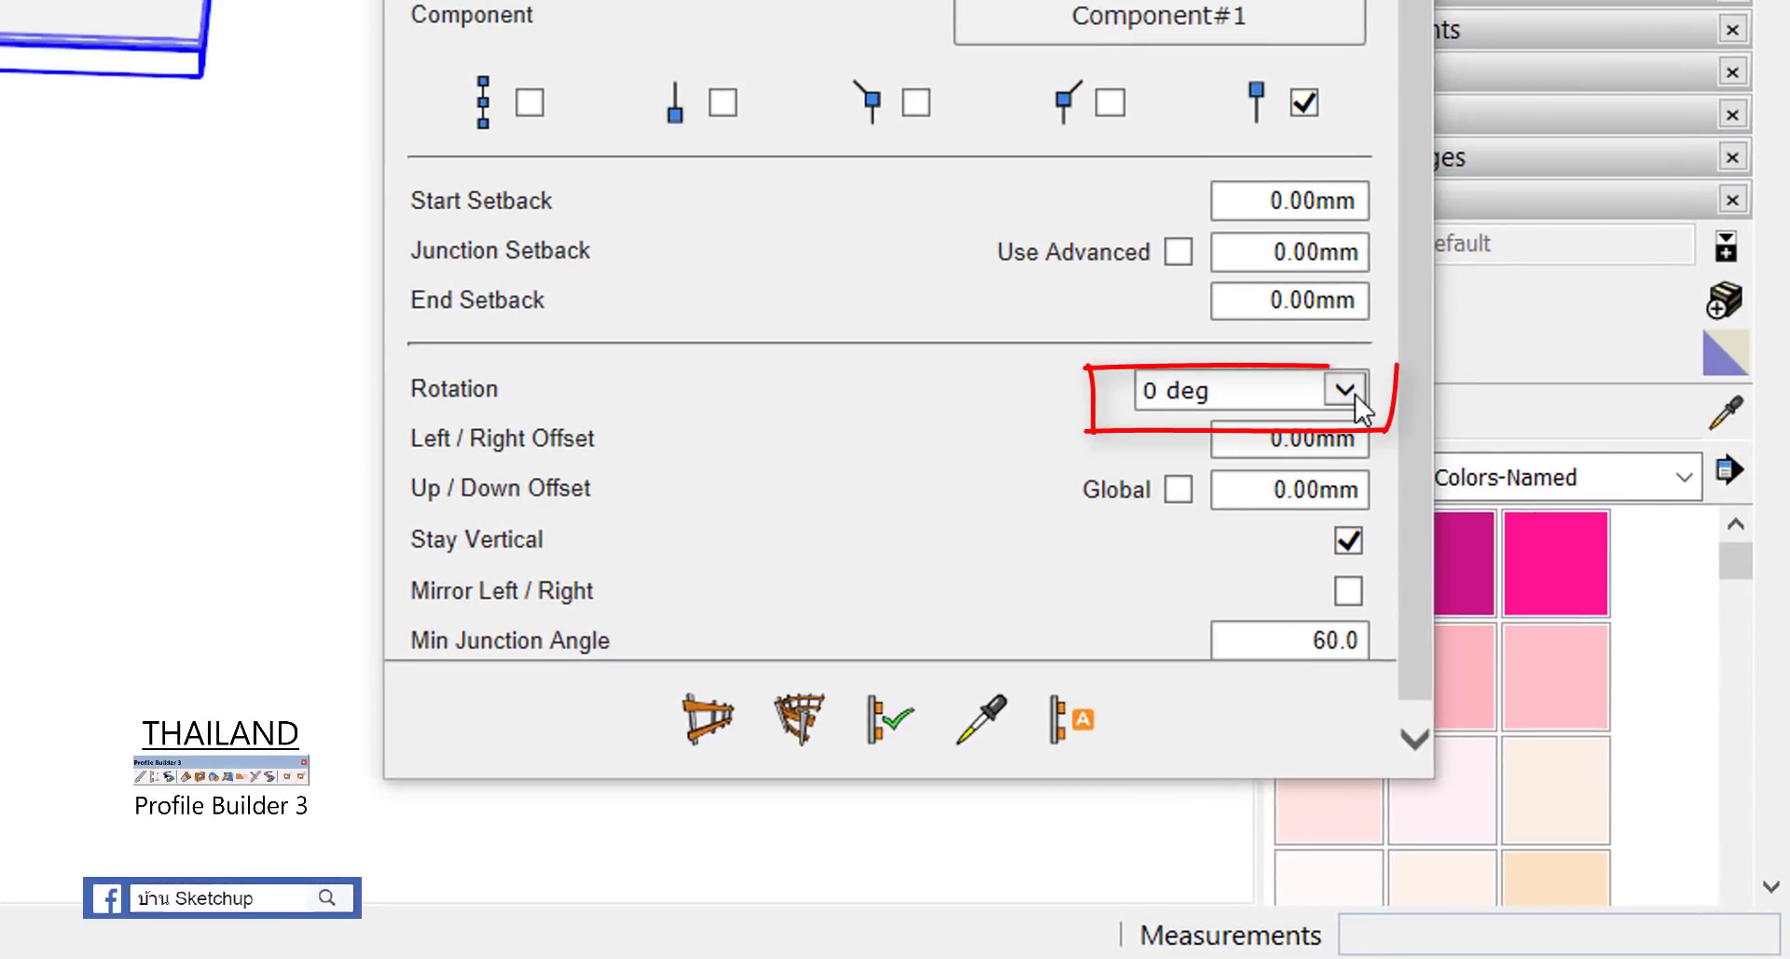
left_click(1356, 393)
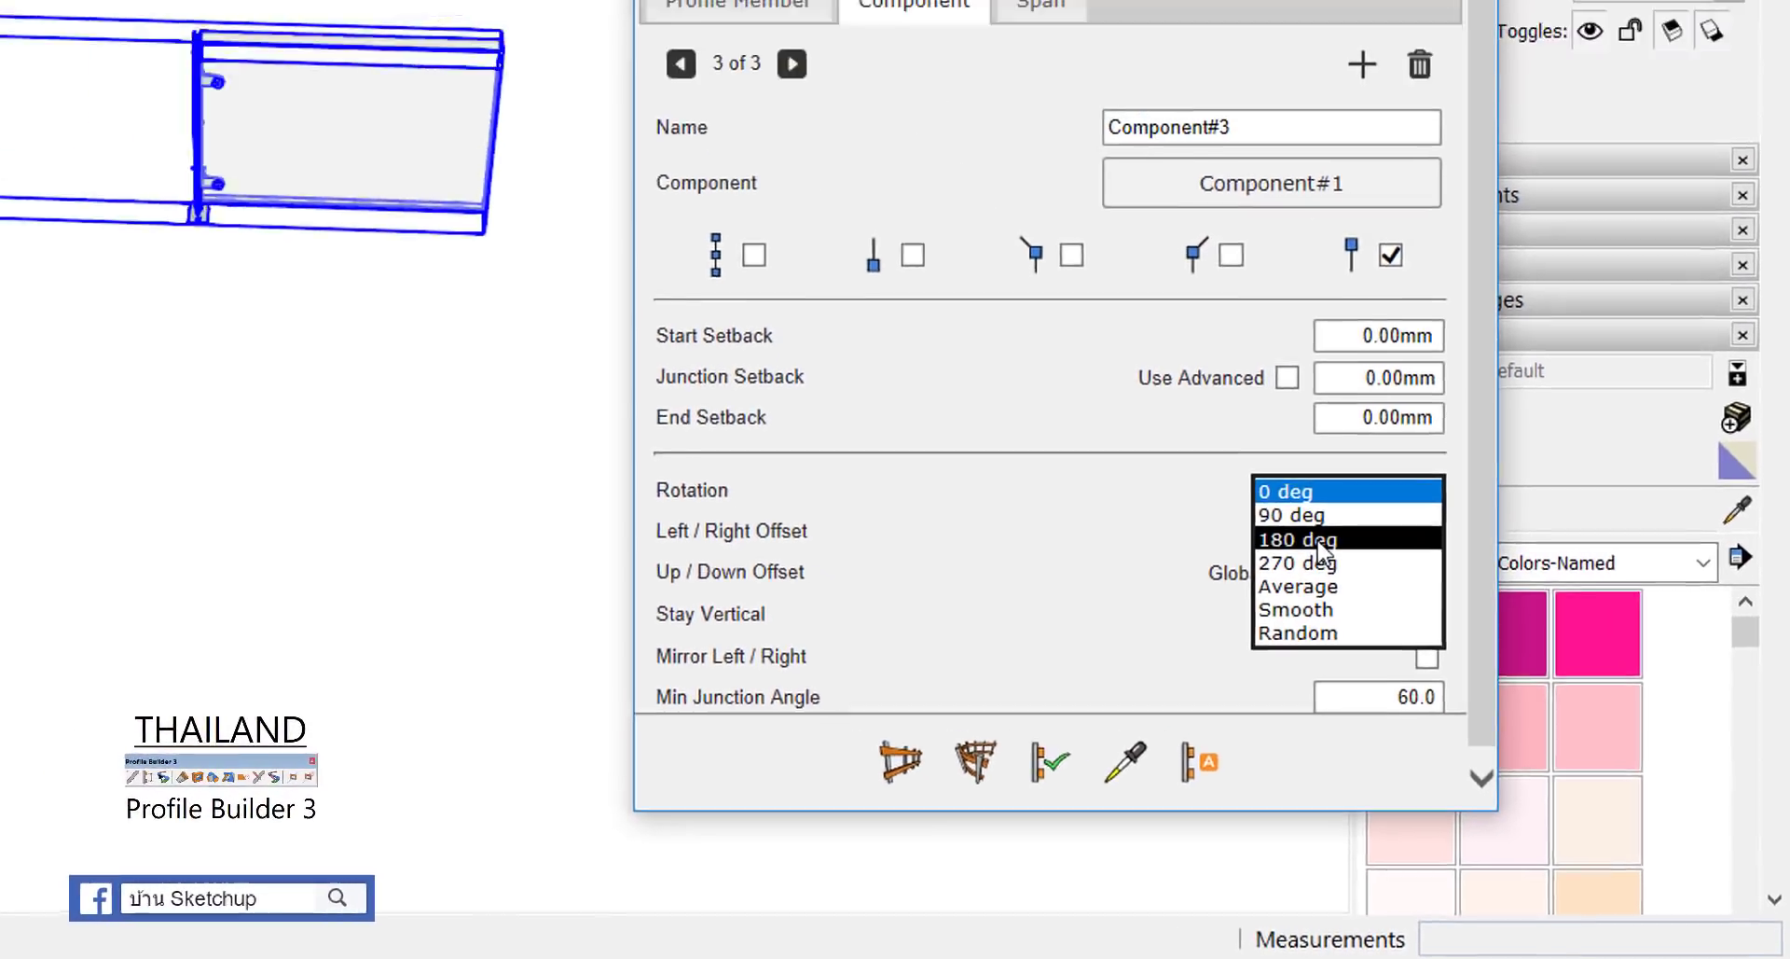
left_click(1217, 449)
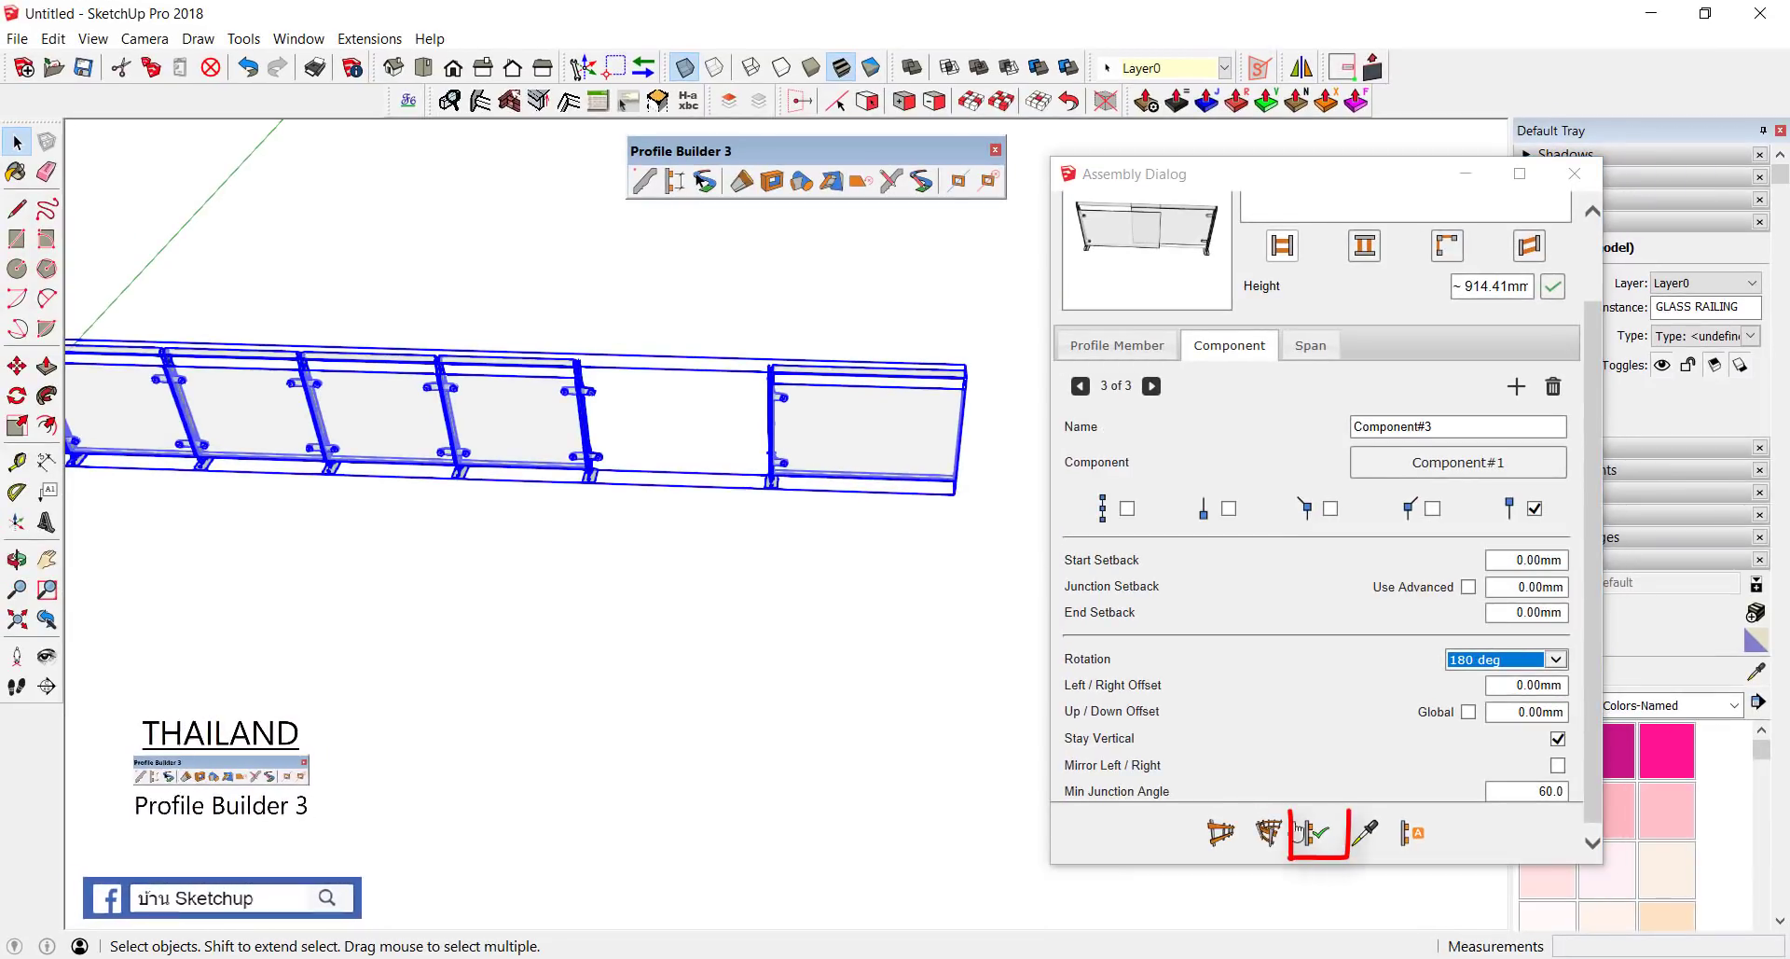
left_click(1314, 839)
Step: Zoom and orbit around the railing to inspect the rotated end post
left_click(688, 534)
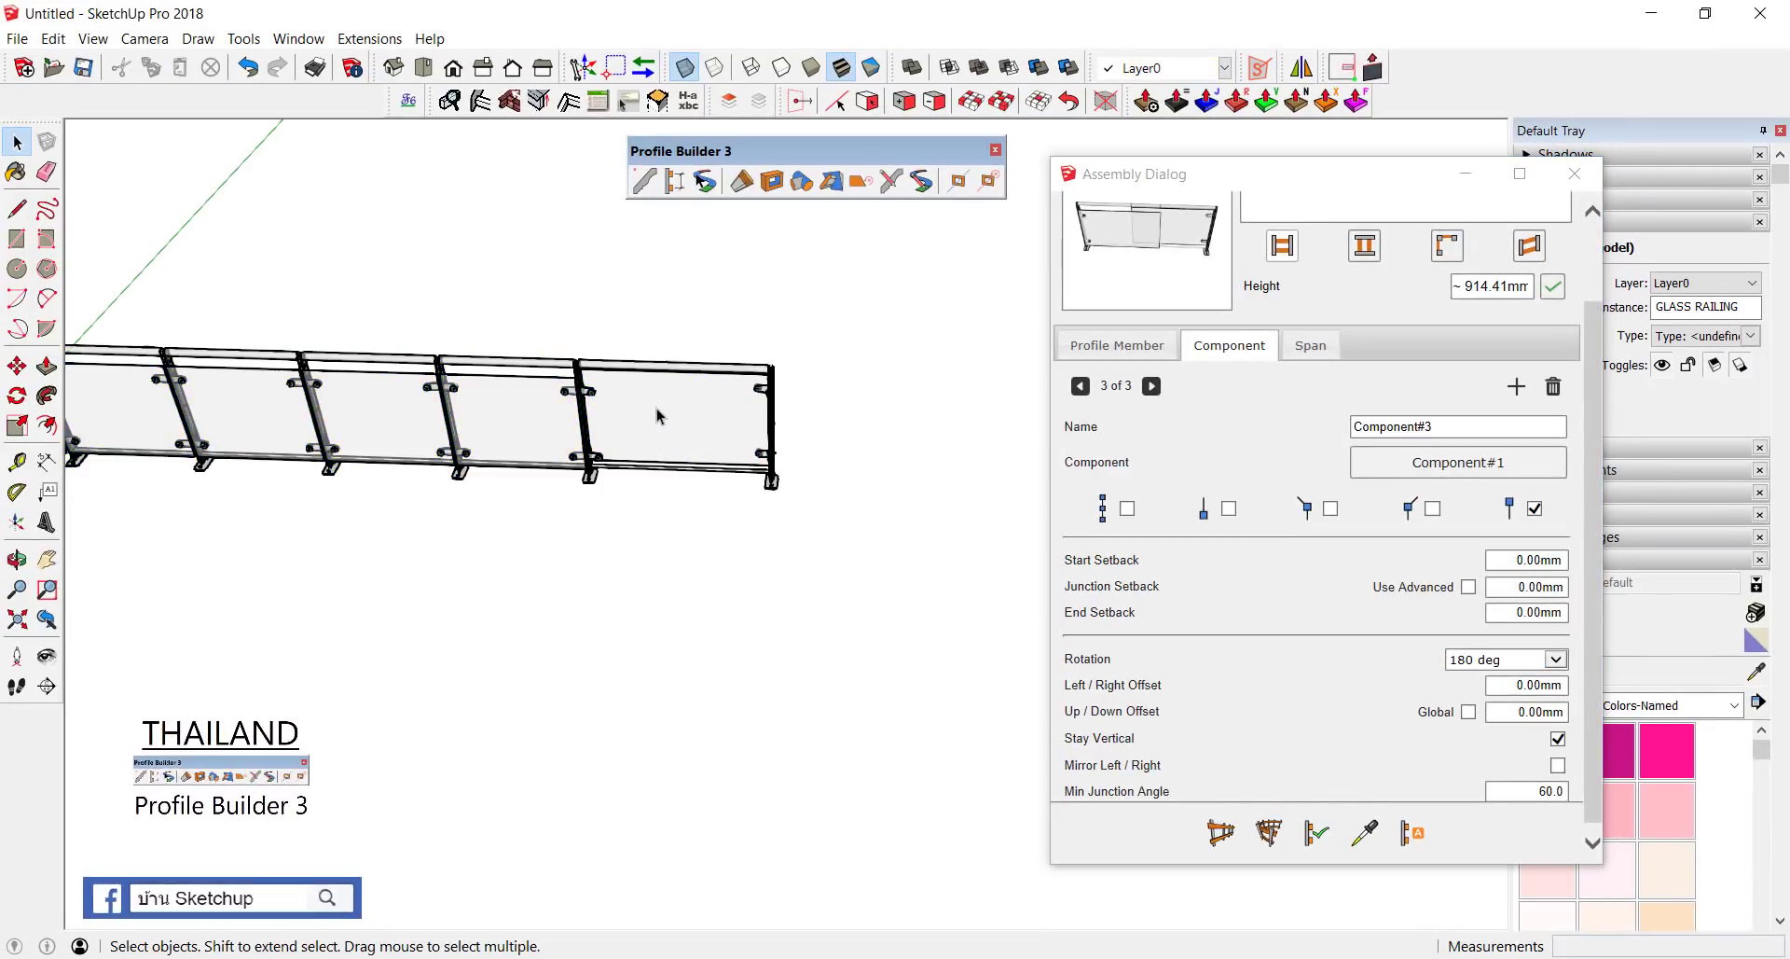
scroll(652, 403, "up", 2)
scroll(597, 389, "up", 3)
scroll(591, 389, "up", 4)
mouse_move(591, 389)
middle_mouse_down()
mouse_move(799, 328)
mouse_move(535, 327)
mouse_move(663, 344)
middle_mouse_up()
scroll(663, 345, "down", 2)
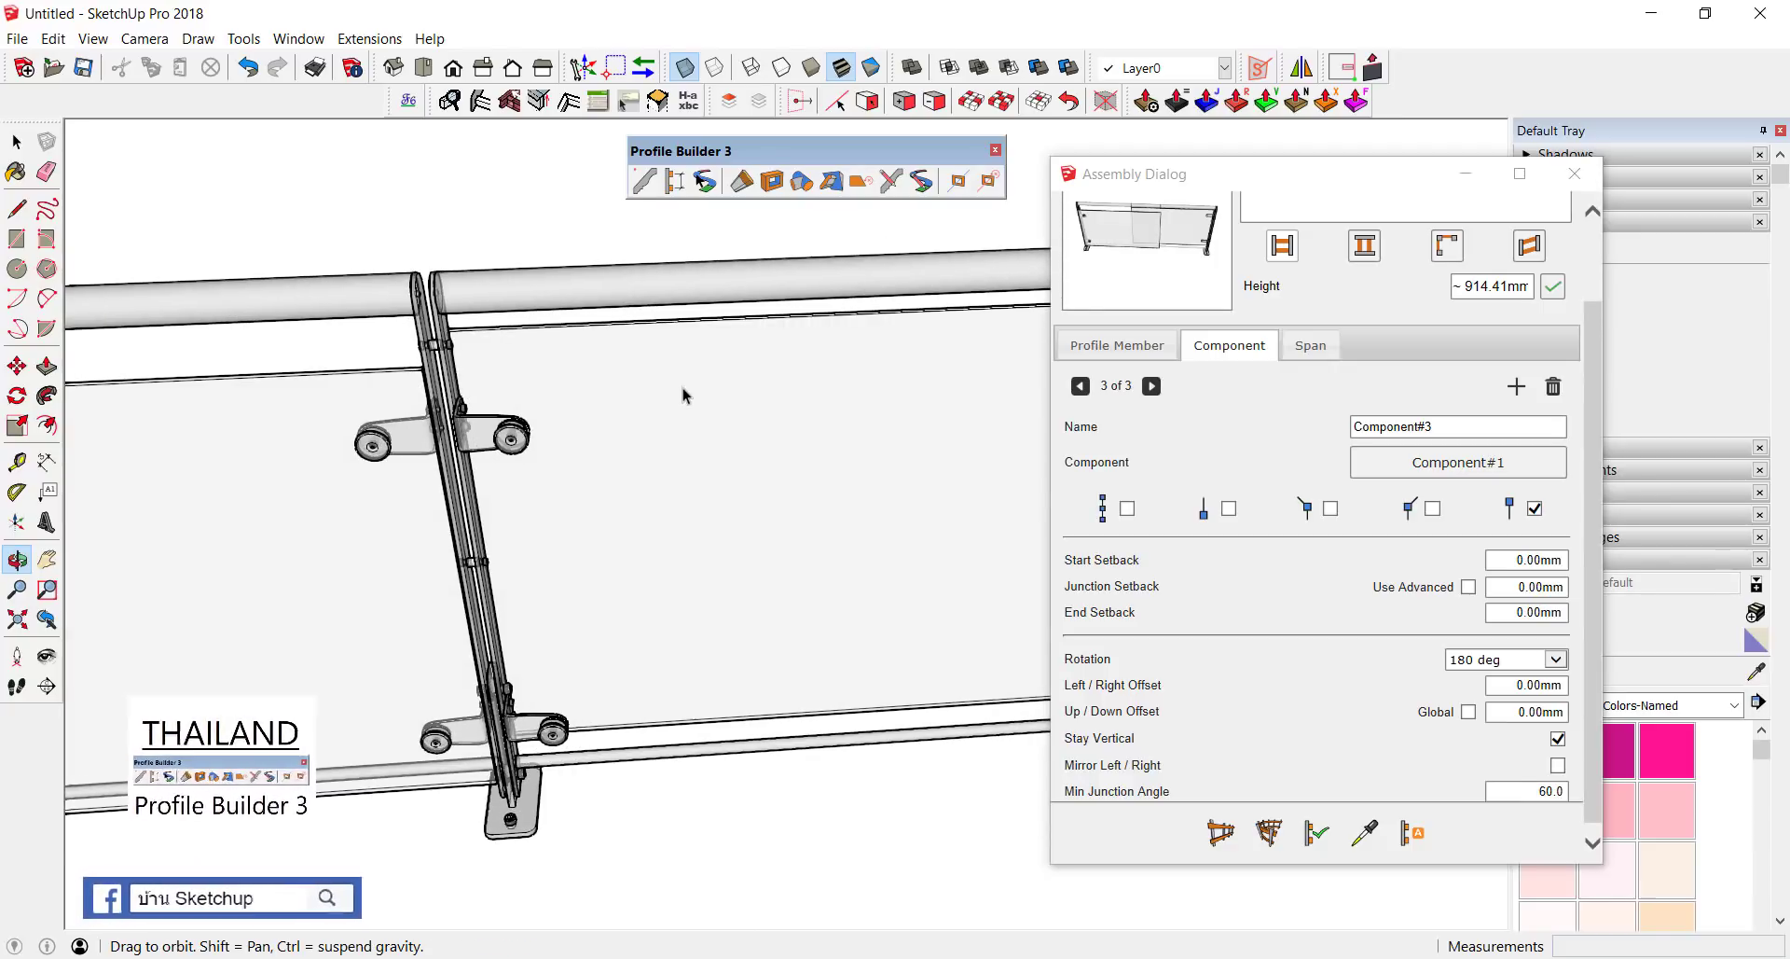
scroll(683, 392, "down", 2)
scroll(746, 401, "down", 2)
scroll(778, 406, "down", 2)
mouse_move(778, 407)
middle_mouse_down()
mouse_move(728, 401)
mouse_move(715, 496)
middle_mouse_up()
scroll(714, 496, "up", 2)
scroll(727, 473, "up", 2)
scroll(727, 476, "down", 2)
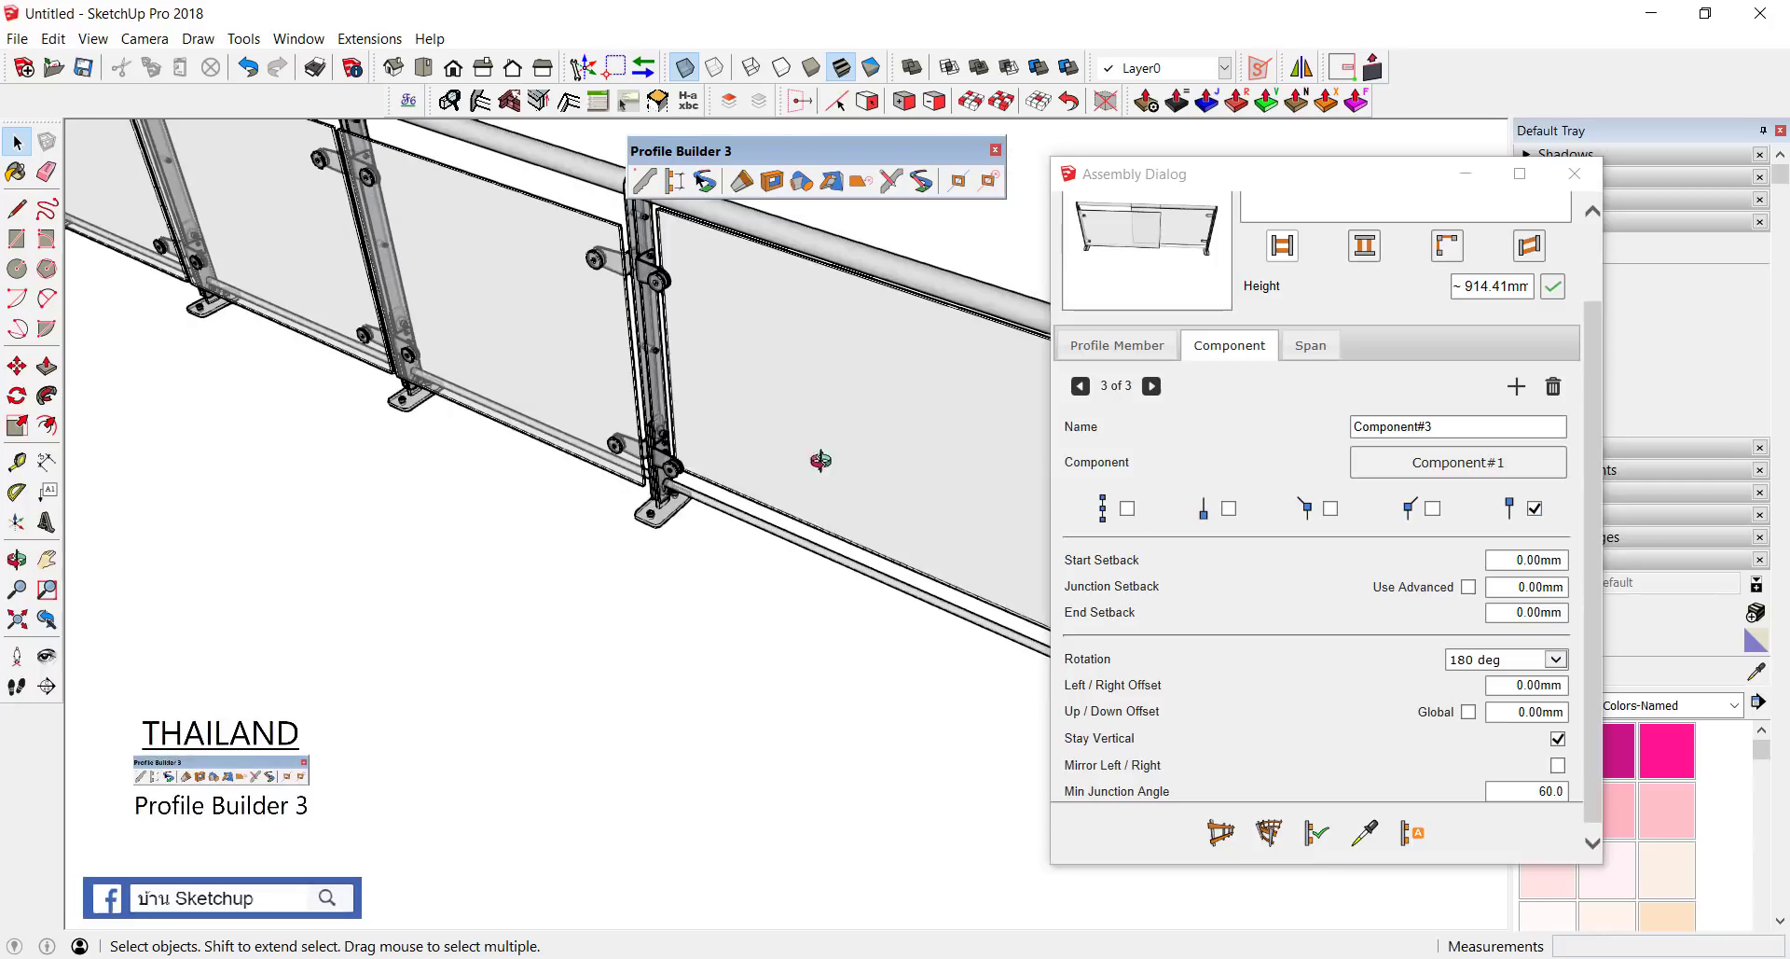
mouse_move(815, 463)
middle_mouse_down()
mouse_move(591, 448)
mouse_move(899, 499)
mouse_move(523, 482)
mouse_move(412, 532)
mouse_move(277, 543)
mouse_move(572, 539)
mouse_move(779, 504)
middle_mouse_up()
scroll(774, 513, "down", 3)
key("space")
scroll(763, 508, "up", 3)
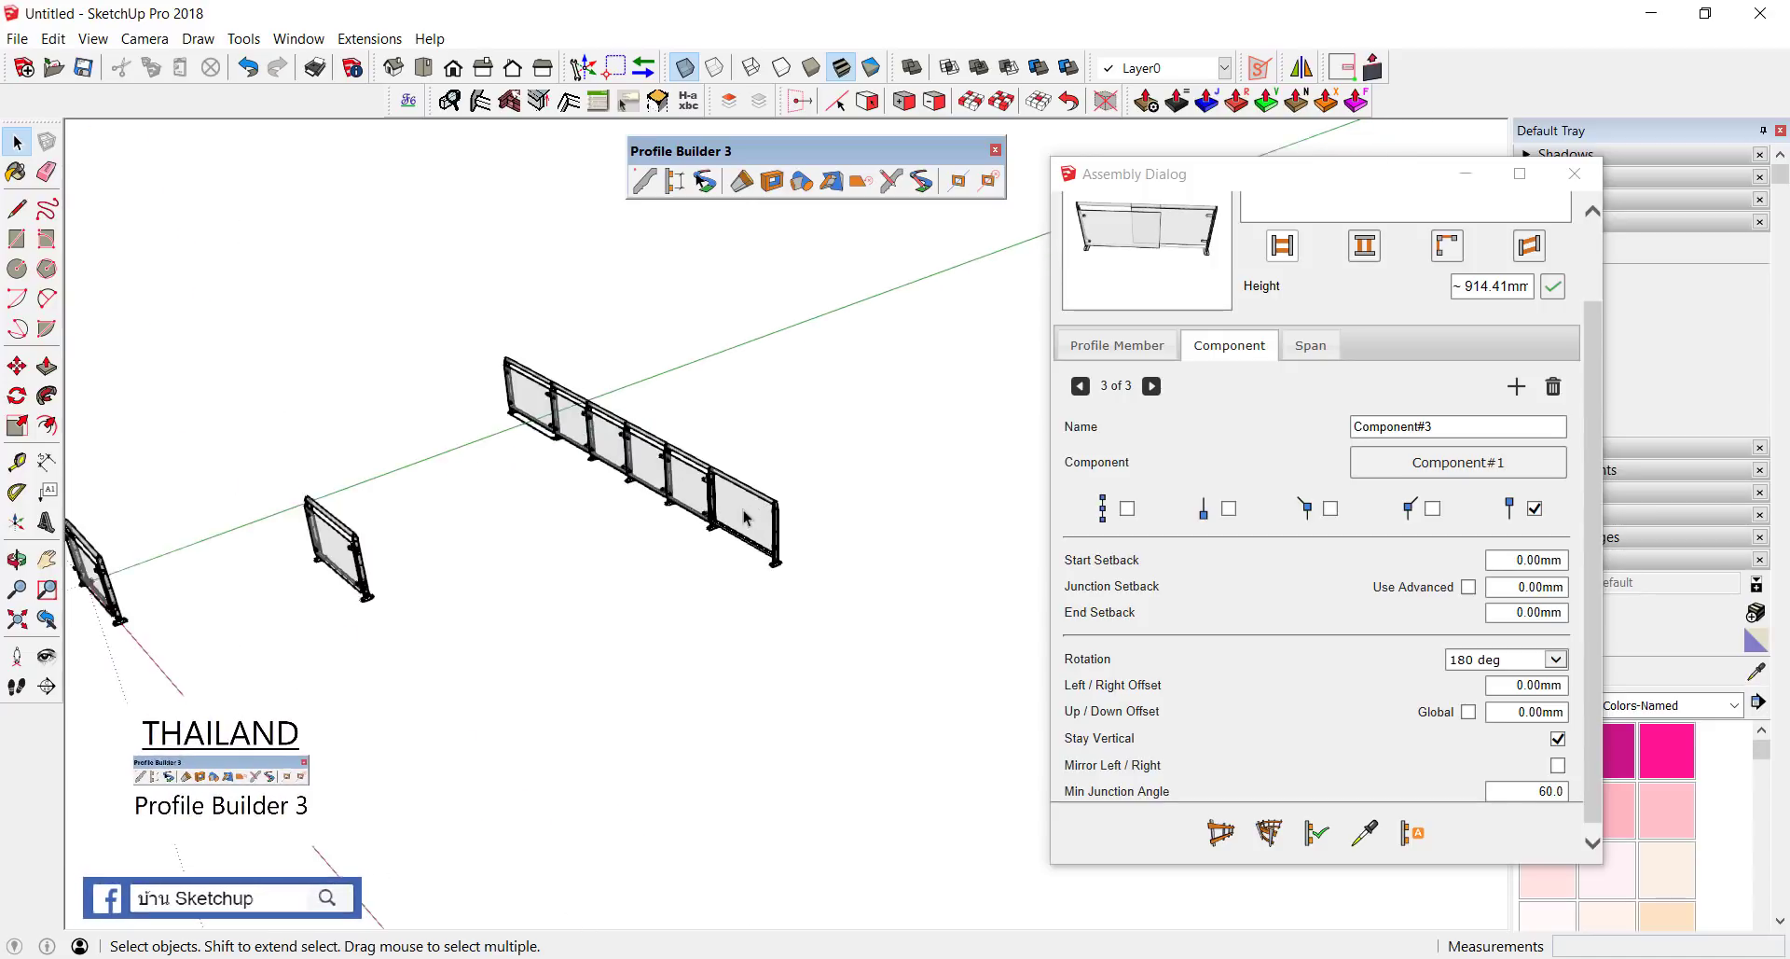
scroll(763, 508, "up", 2)
scroll(763, 508, "up", 2)
scroll(763, 508, "up", 2)
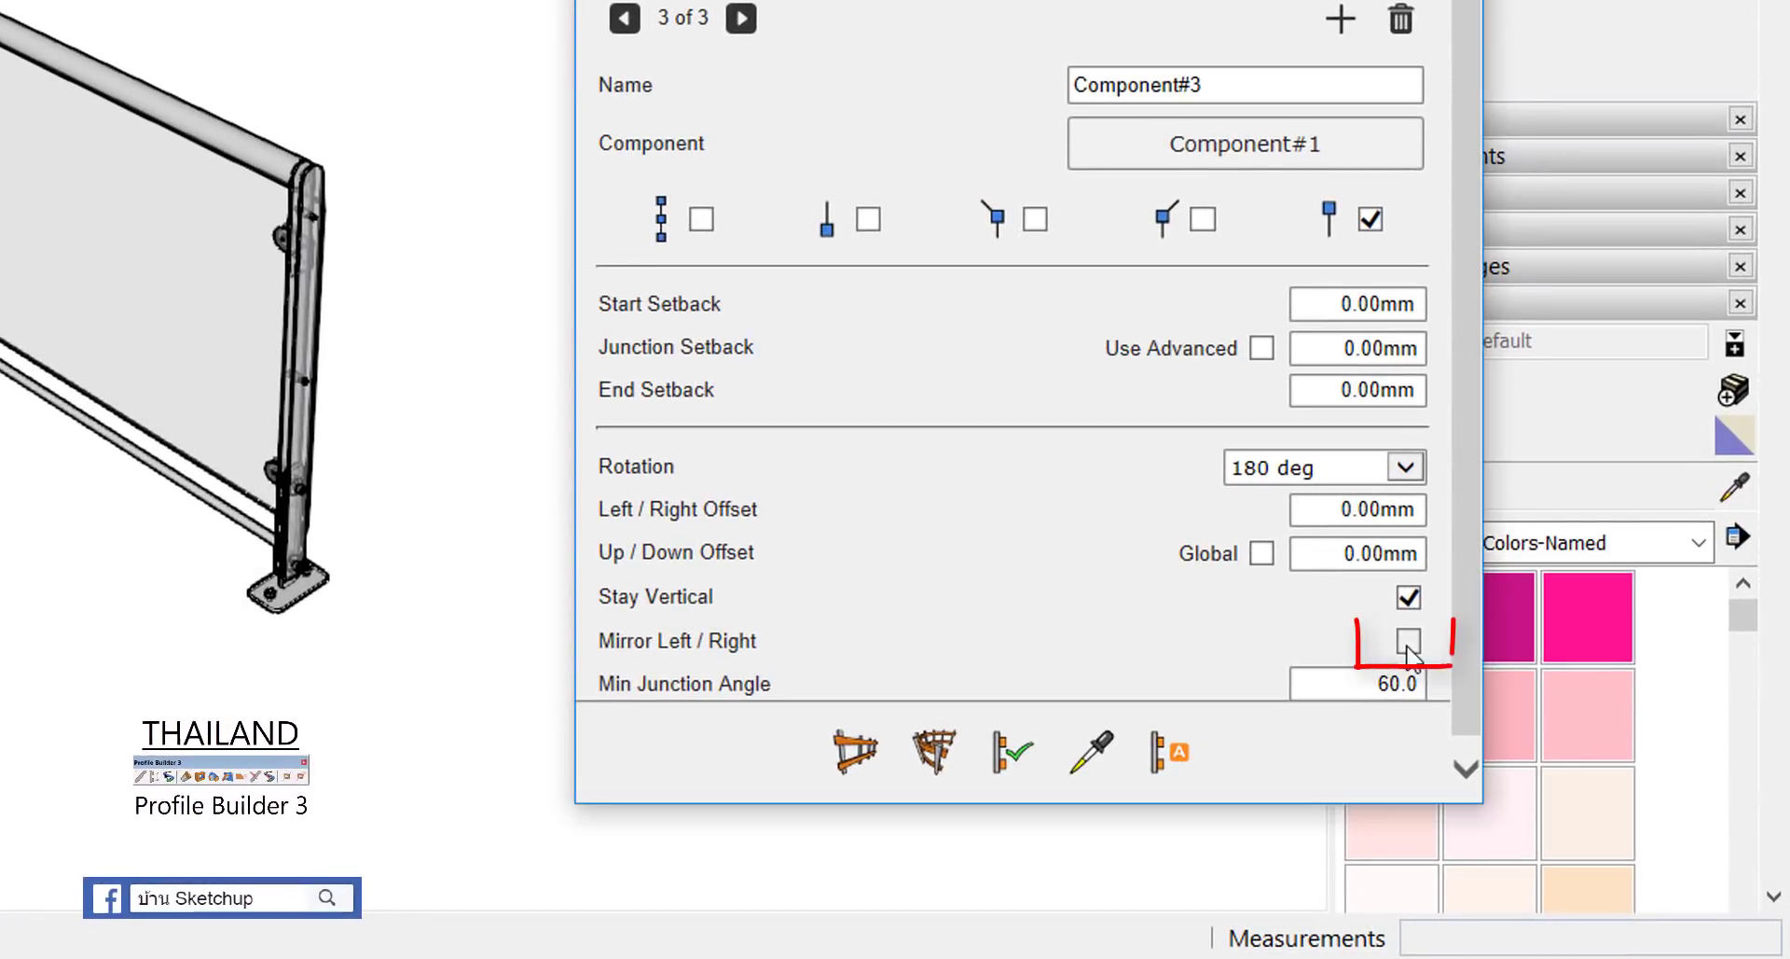
Step: Mirror the end post component left/right and apply it to the glass railing
left_click(1409, 642)
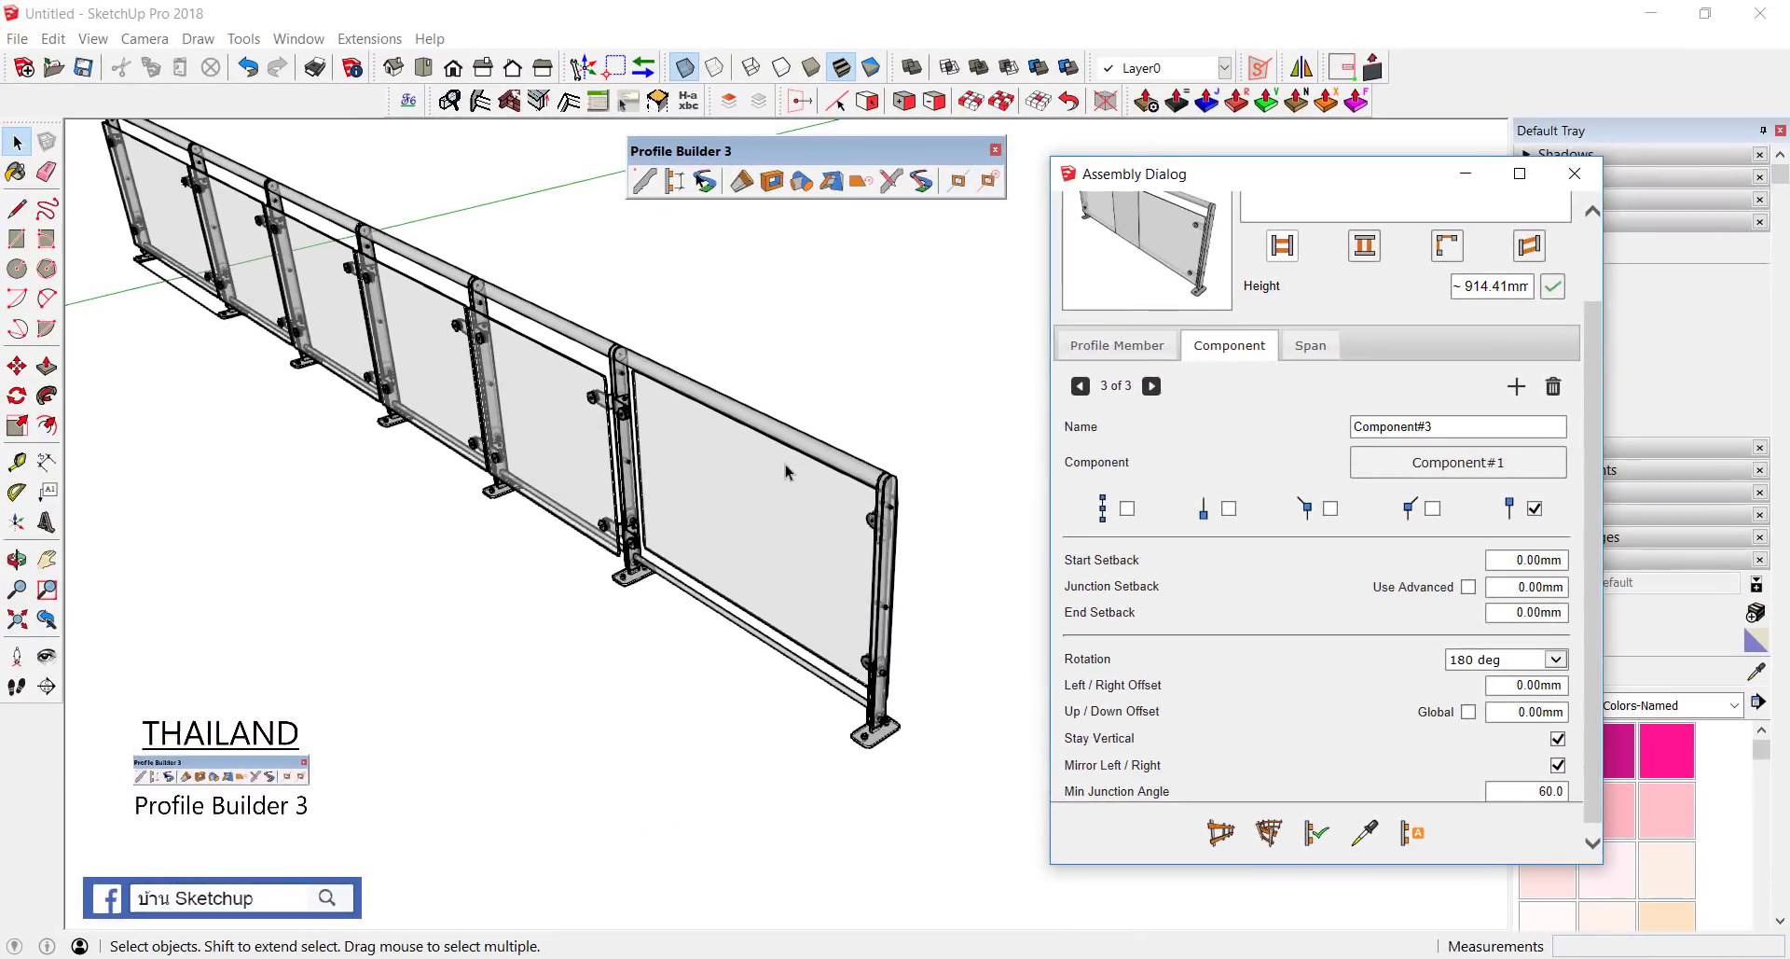
left_click(1317, 835)
left_click(1316, 834)
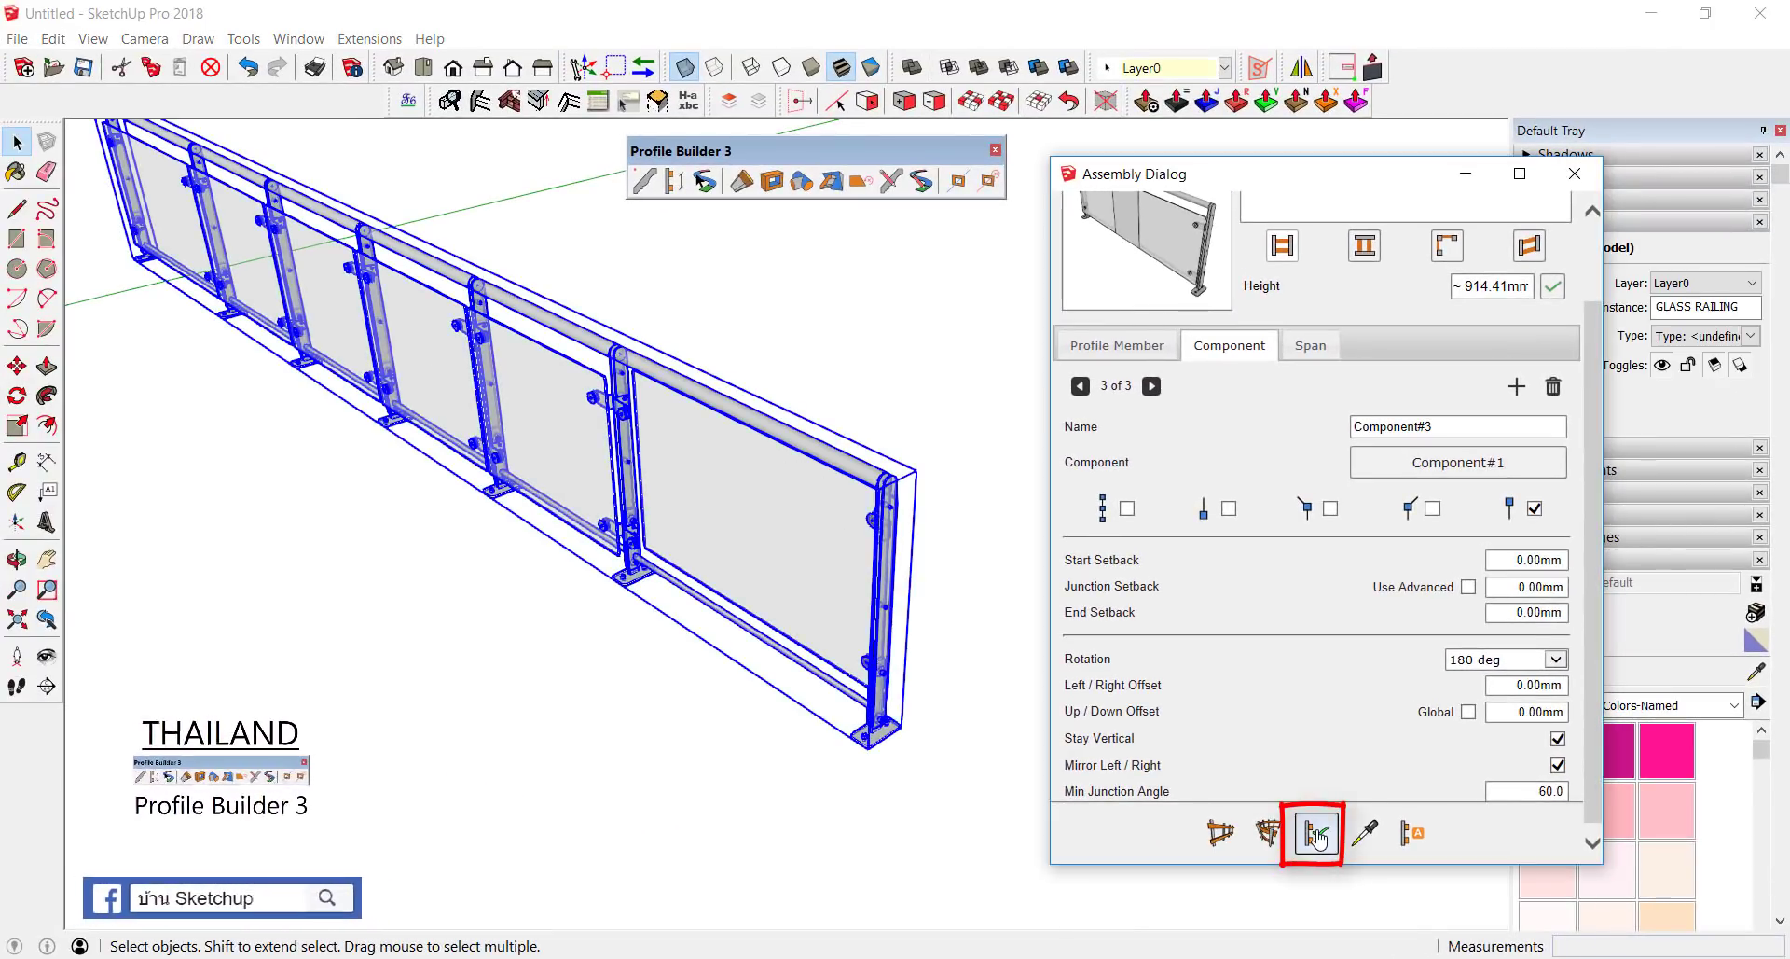
mouse_move(783, 766)
middle_mouse_down()
mouse_move(762, 415)
mouse_move(189, 594)
middle_mouse_up()
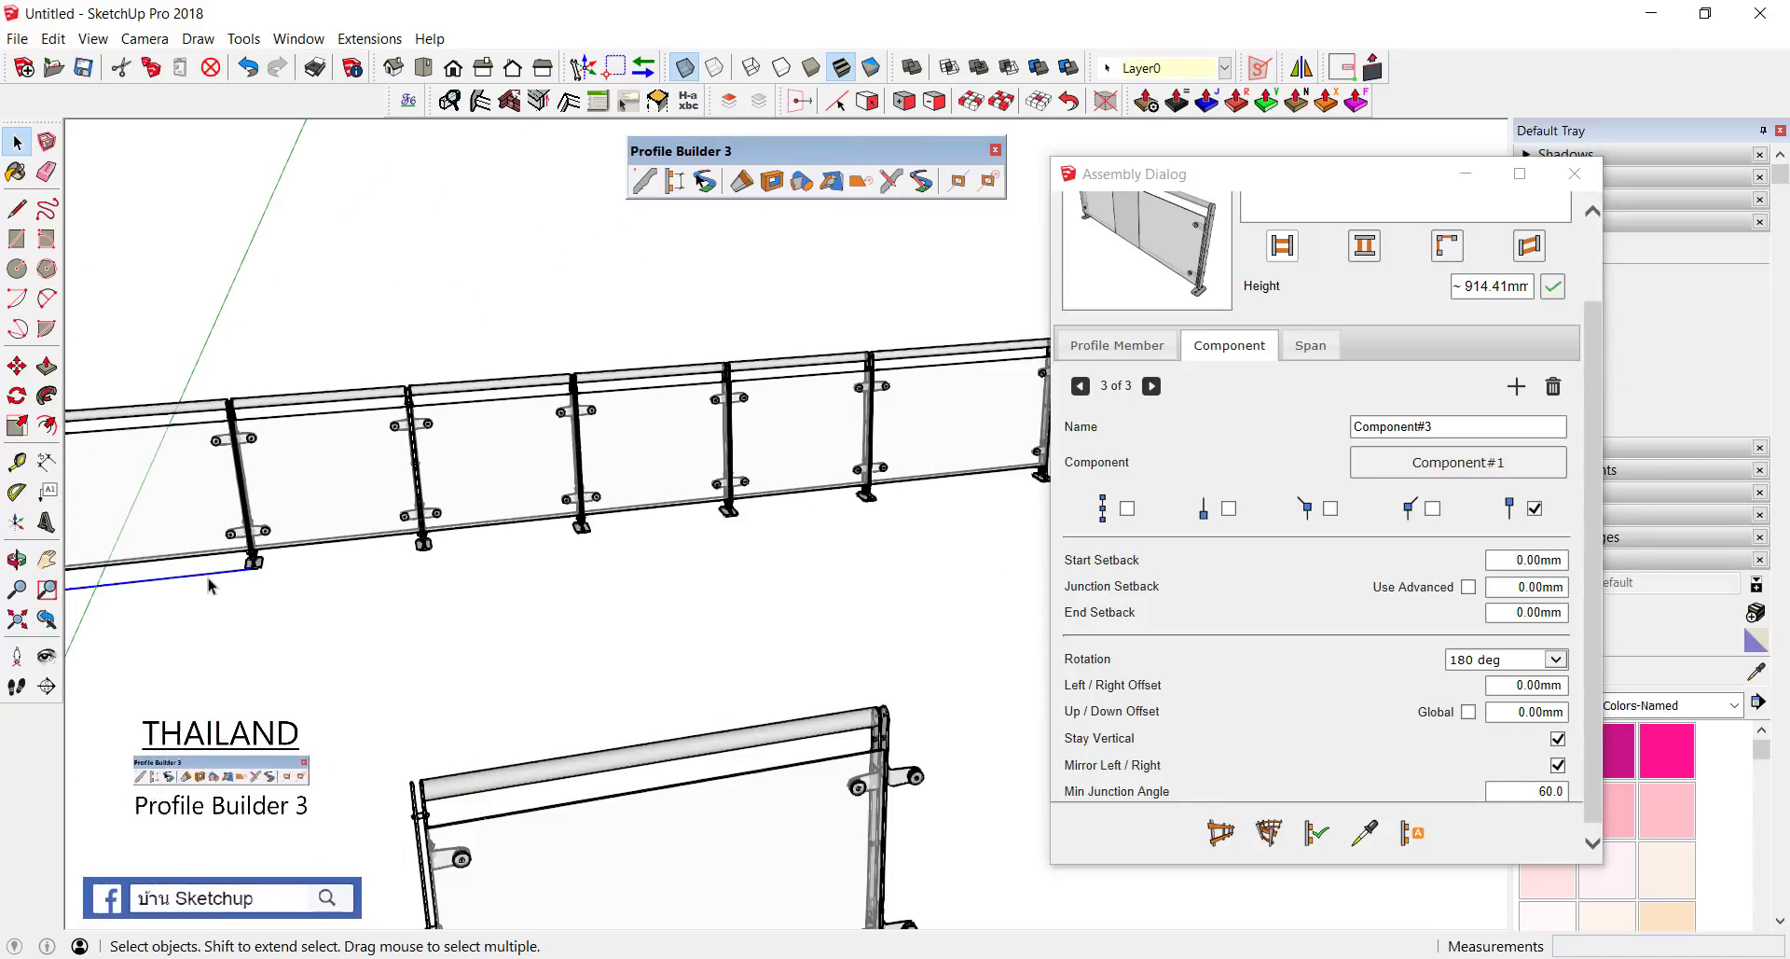
middle_click_drag(209, 585, 209, 522)
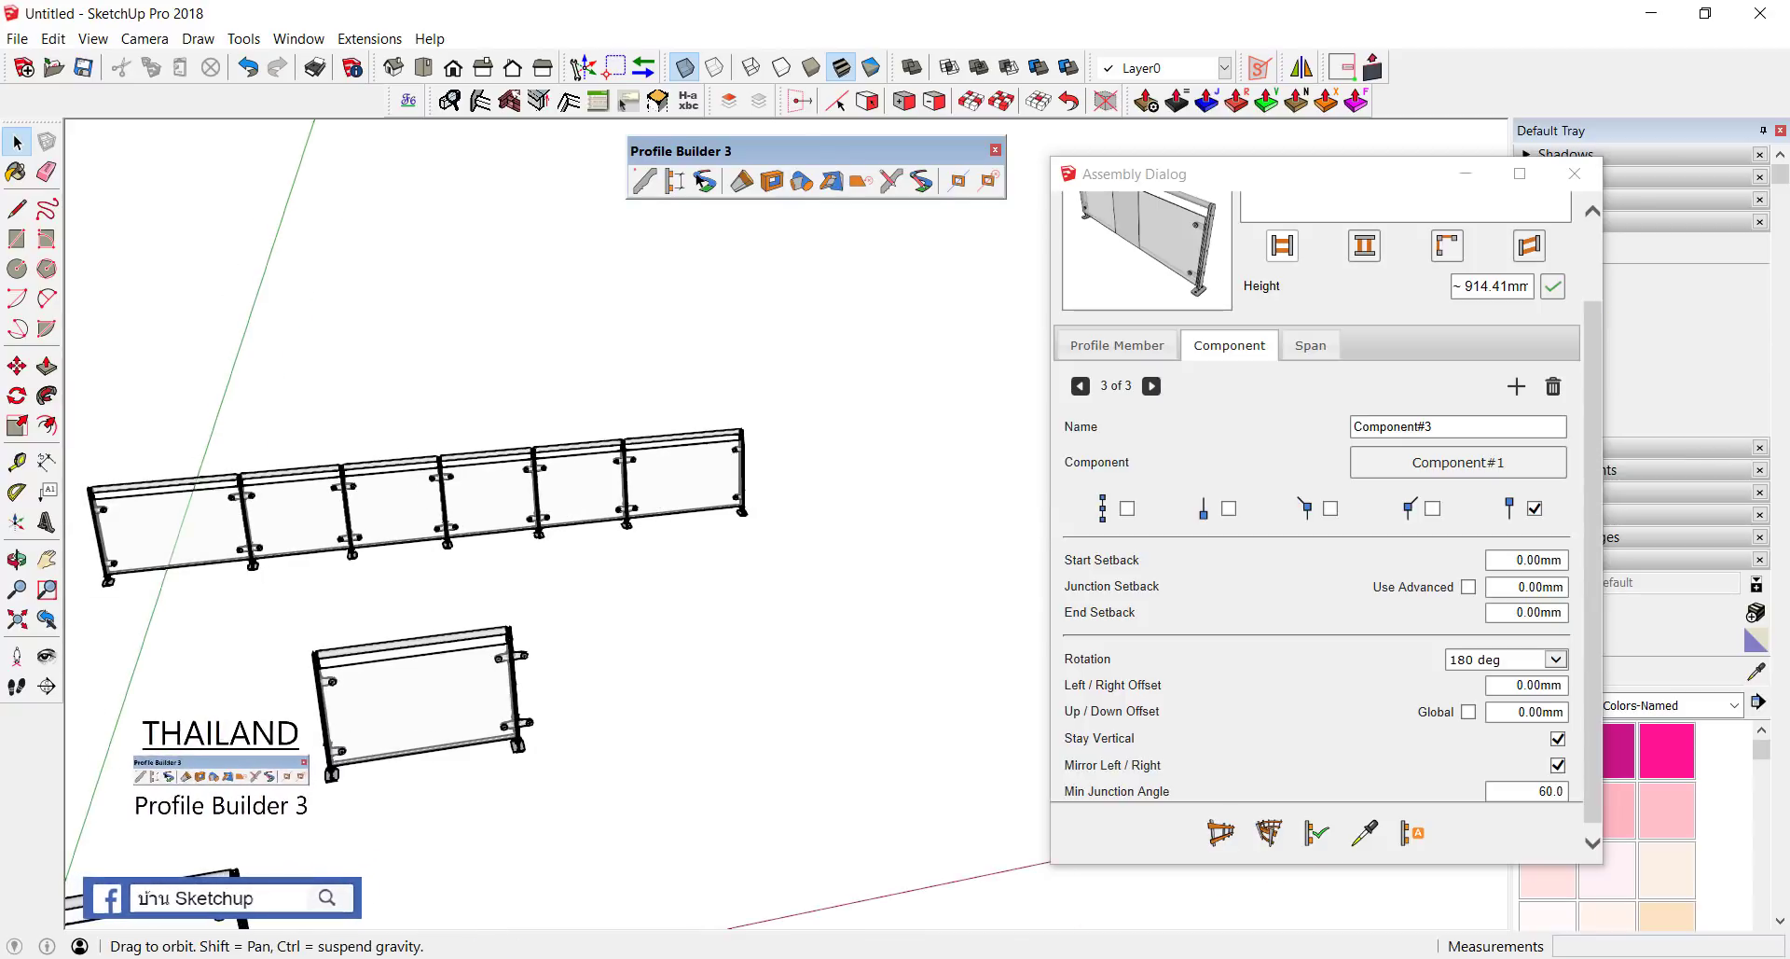
mouse_move(699, 180)
middle_mouse_down()
mouse_move(607, 626)
mouse_move(513, 680)
middle_mouse_up()
Step: Box-select the two small stray railing pieces and delete them
left_click_drag(193, 442, 196, 442)
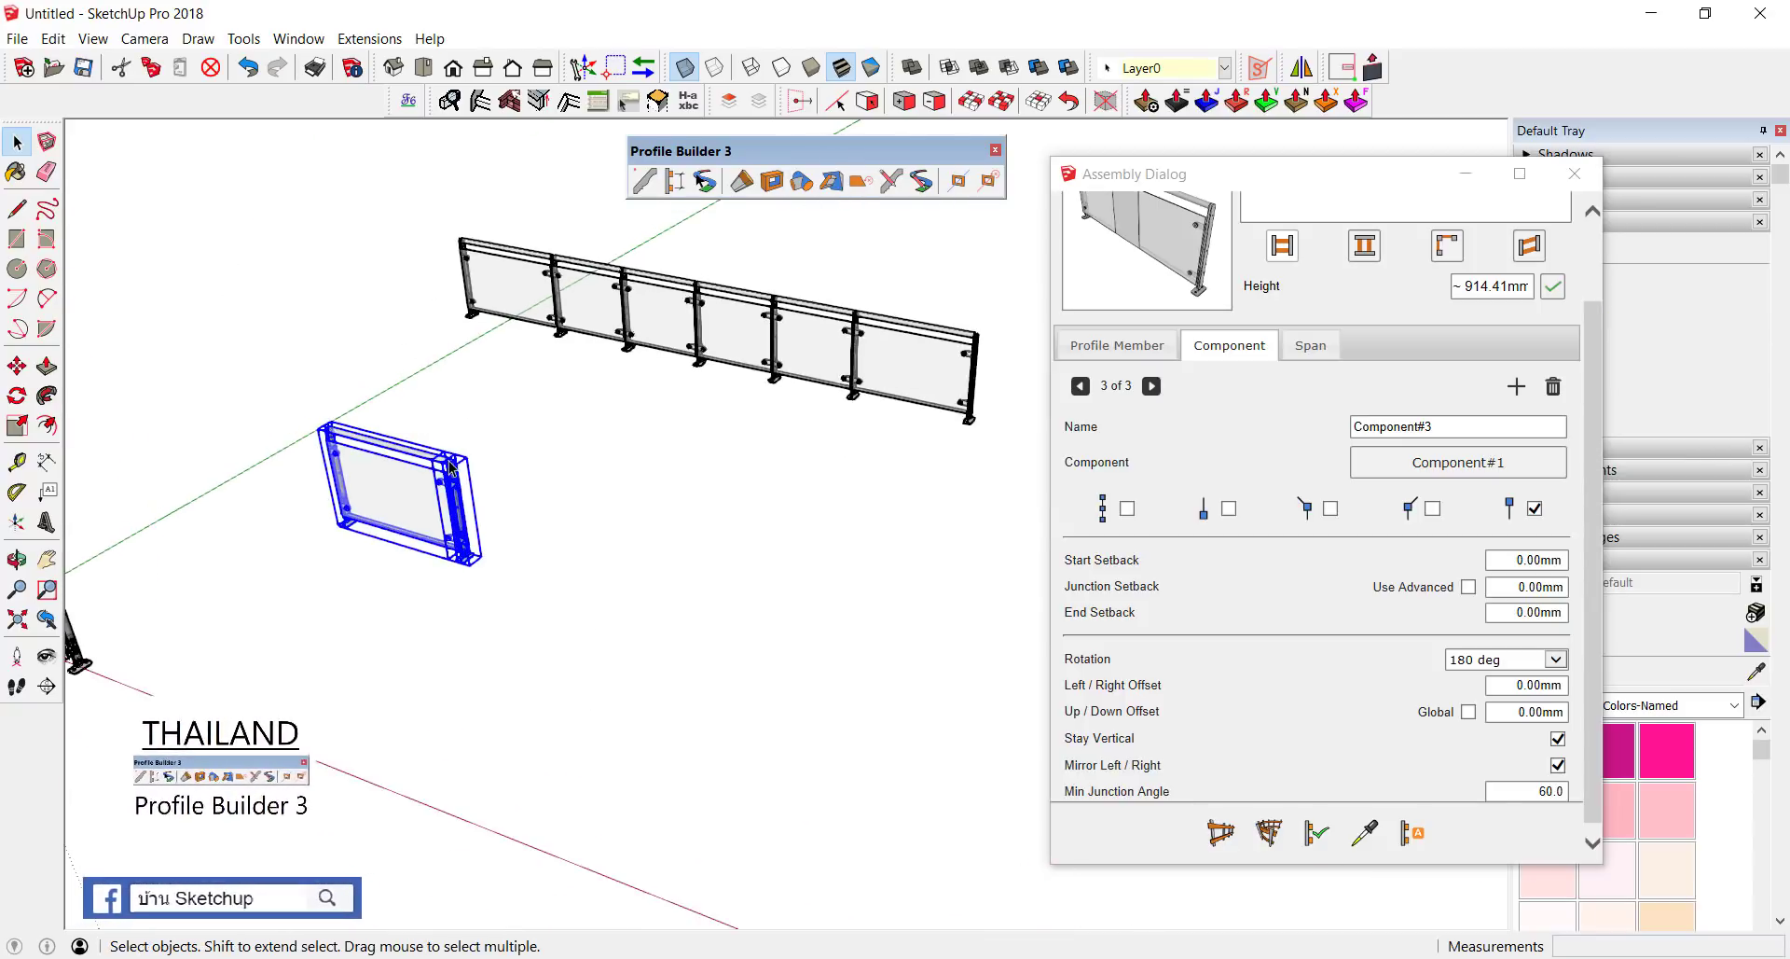
scroll(451, 479, "down", 3)
scroll(451, 479, "down", 2)
left_click_drag(326, 451, 572, 607)
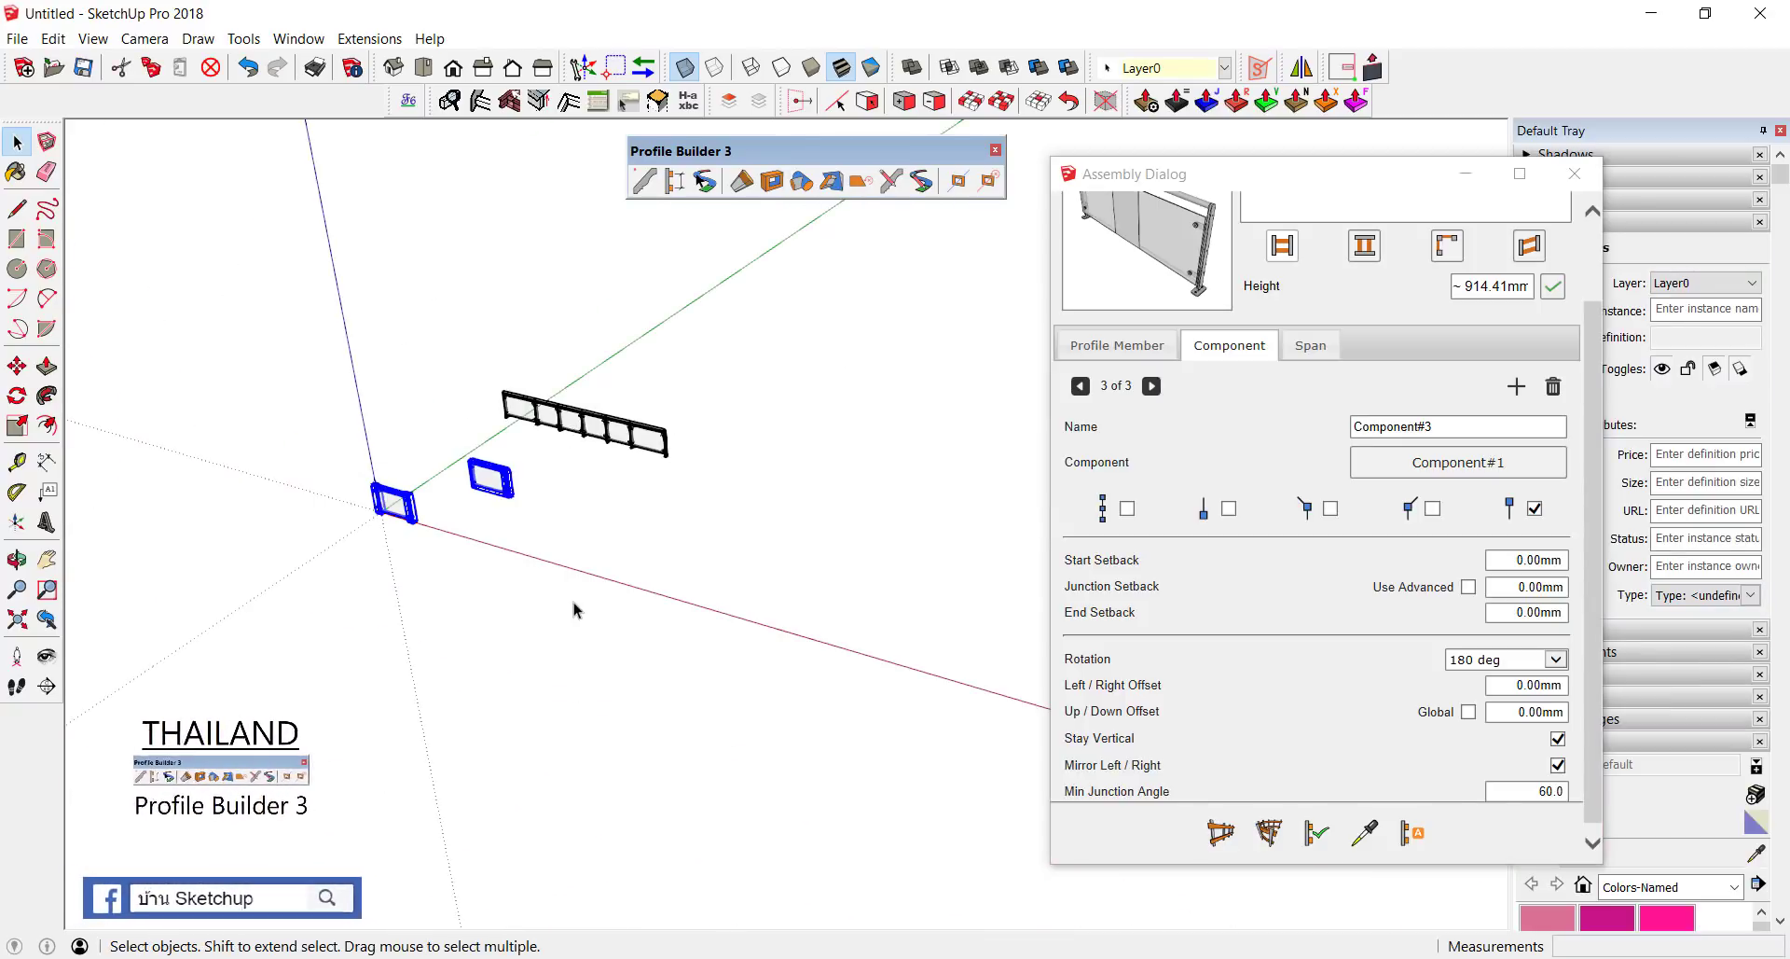
key("Delete")
Step: Build a straight railing and a two-segment corner railing along drawn paths
middle_click_drag(627, 440, 709, 485)
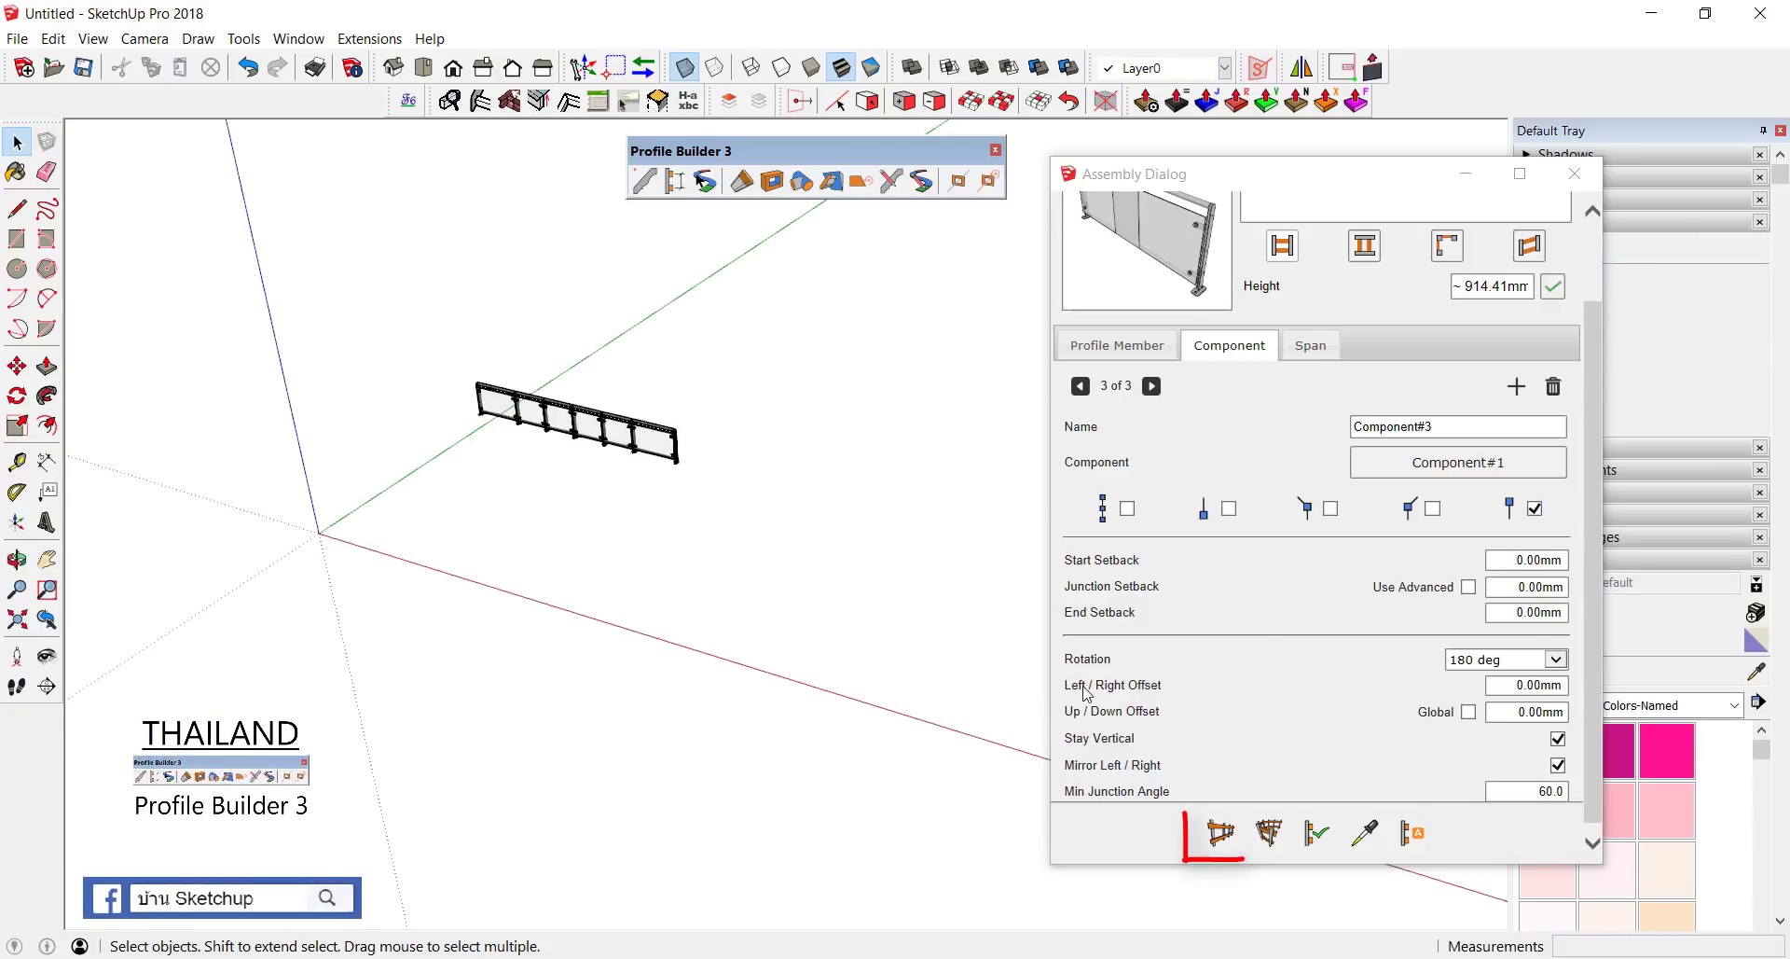
left_click(1210, 833)
left_click(367, 515)
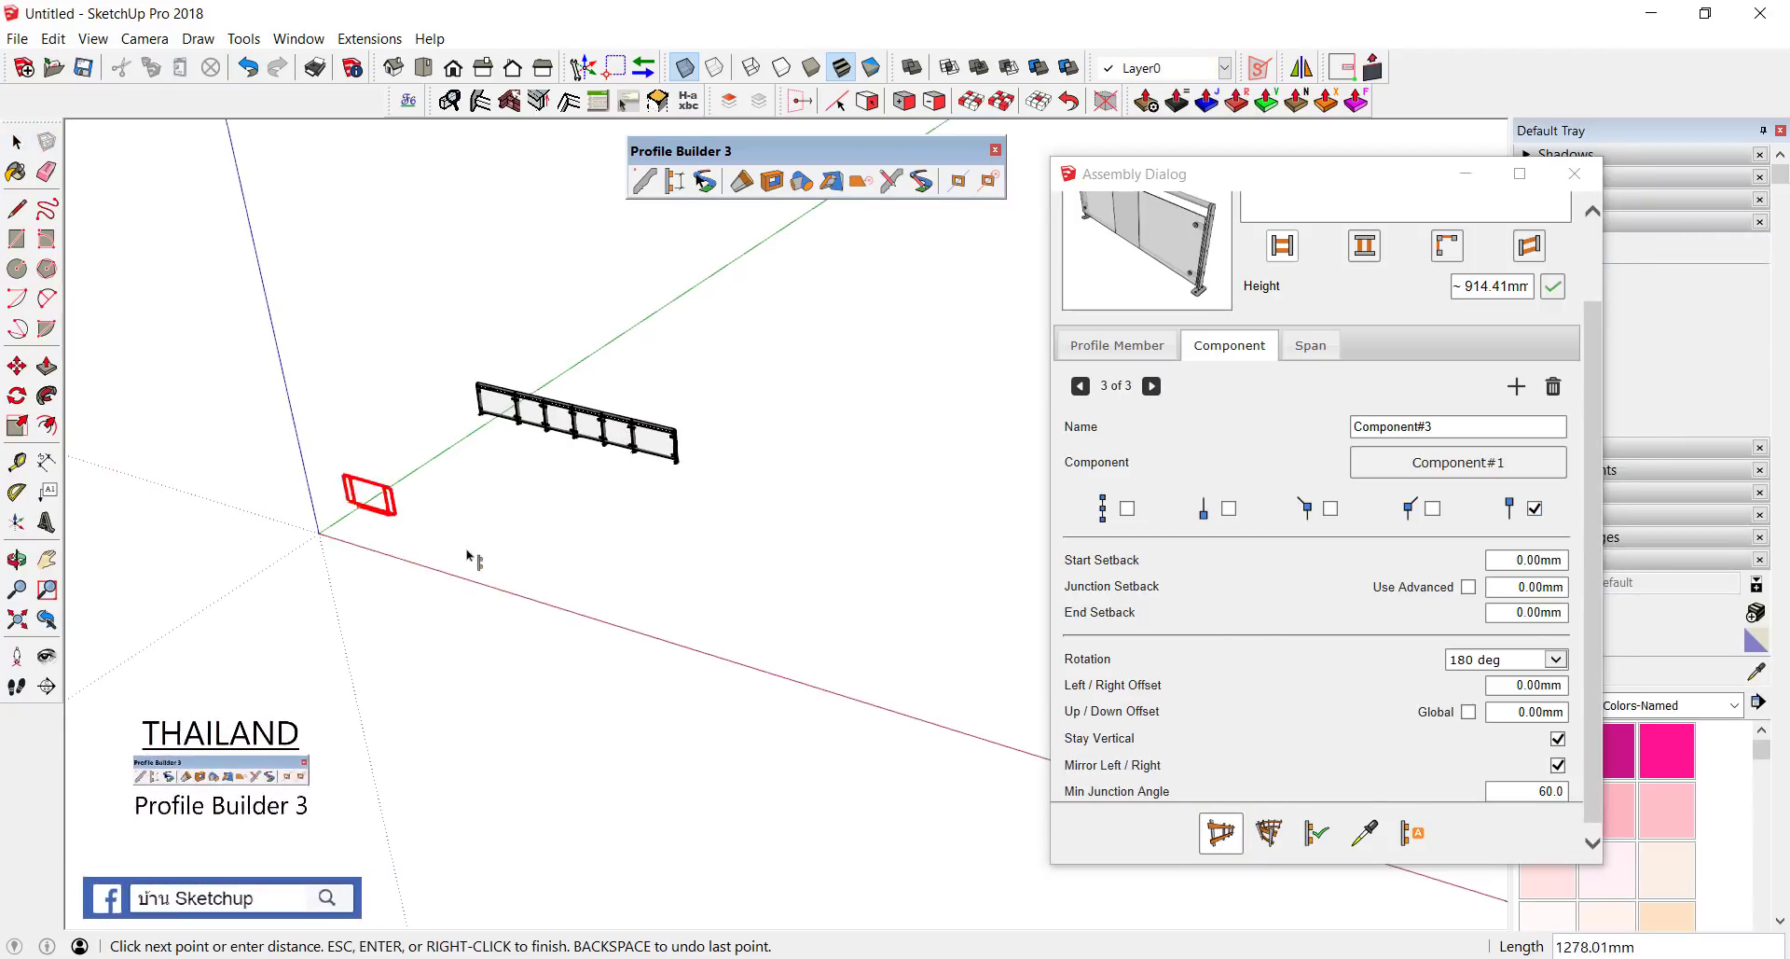
double_click(565, 576)
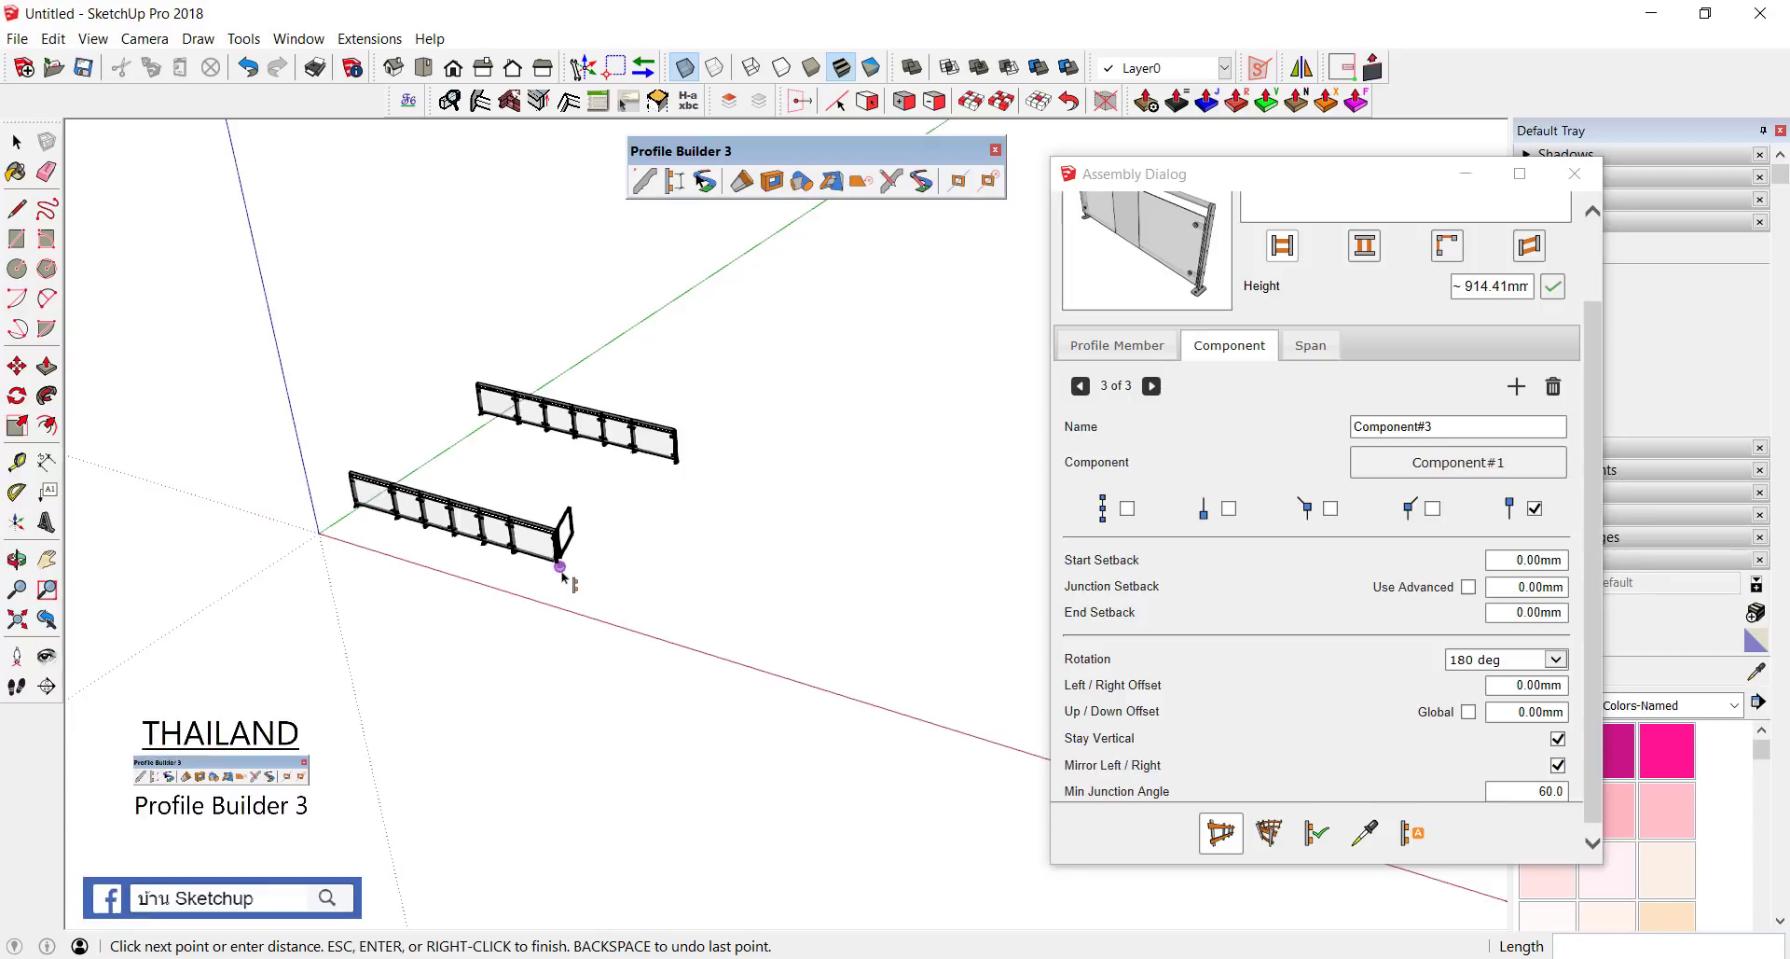
scroll(573, 567, "up", 1)
scroll(579, 560, "up", 1)
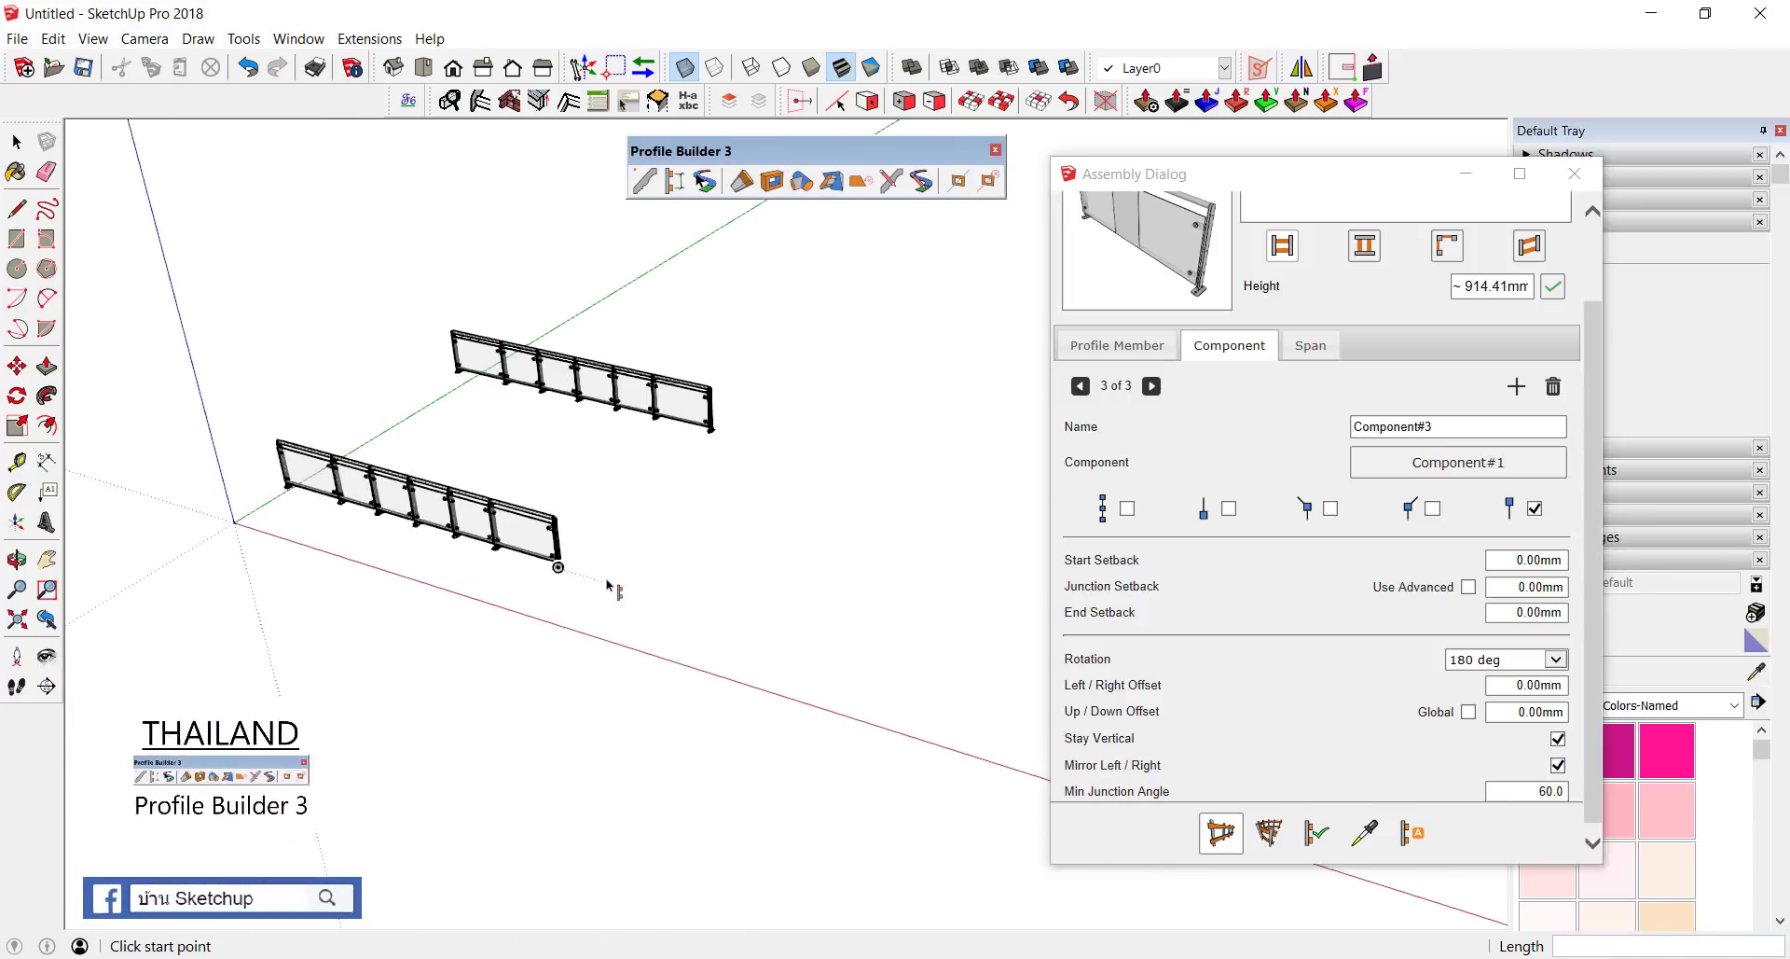
left_click(560, 565)
left_click(794, 635)
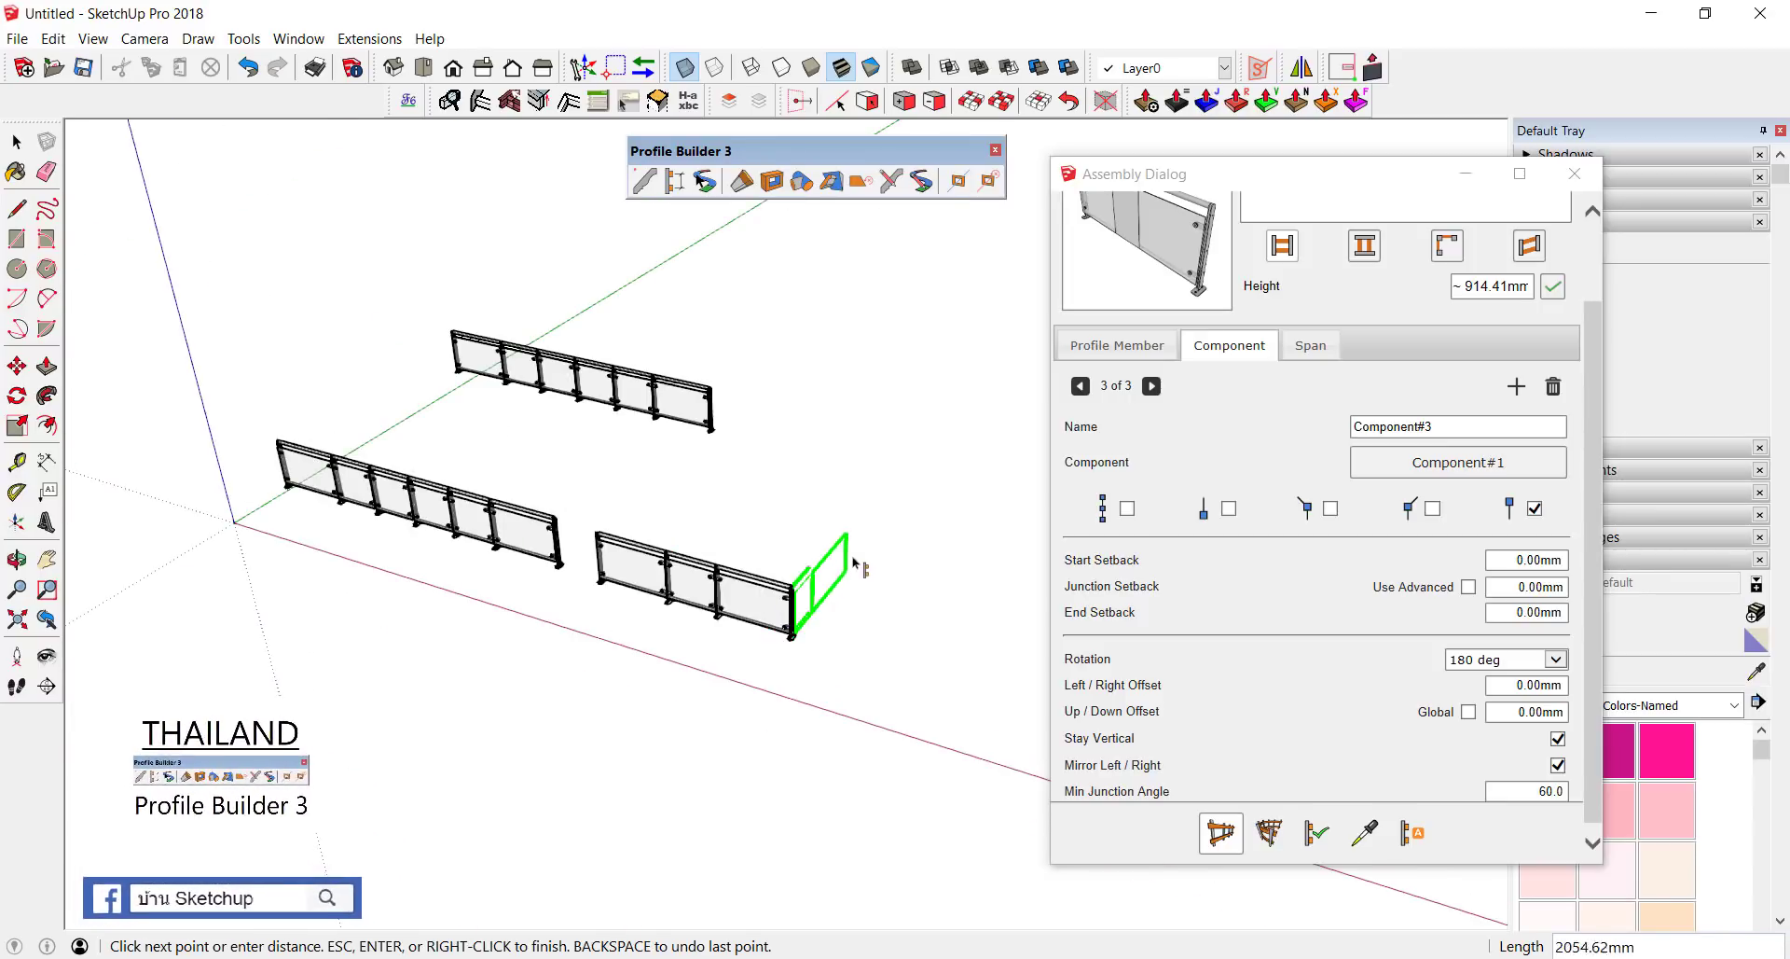
double_click(860, 553)
Step: Erase the upper and left straight railings, then orbit to inspect the corner post
key("space")
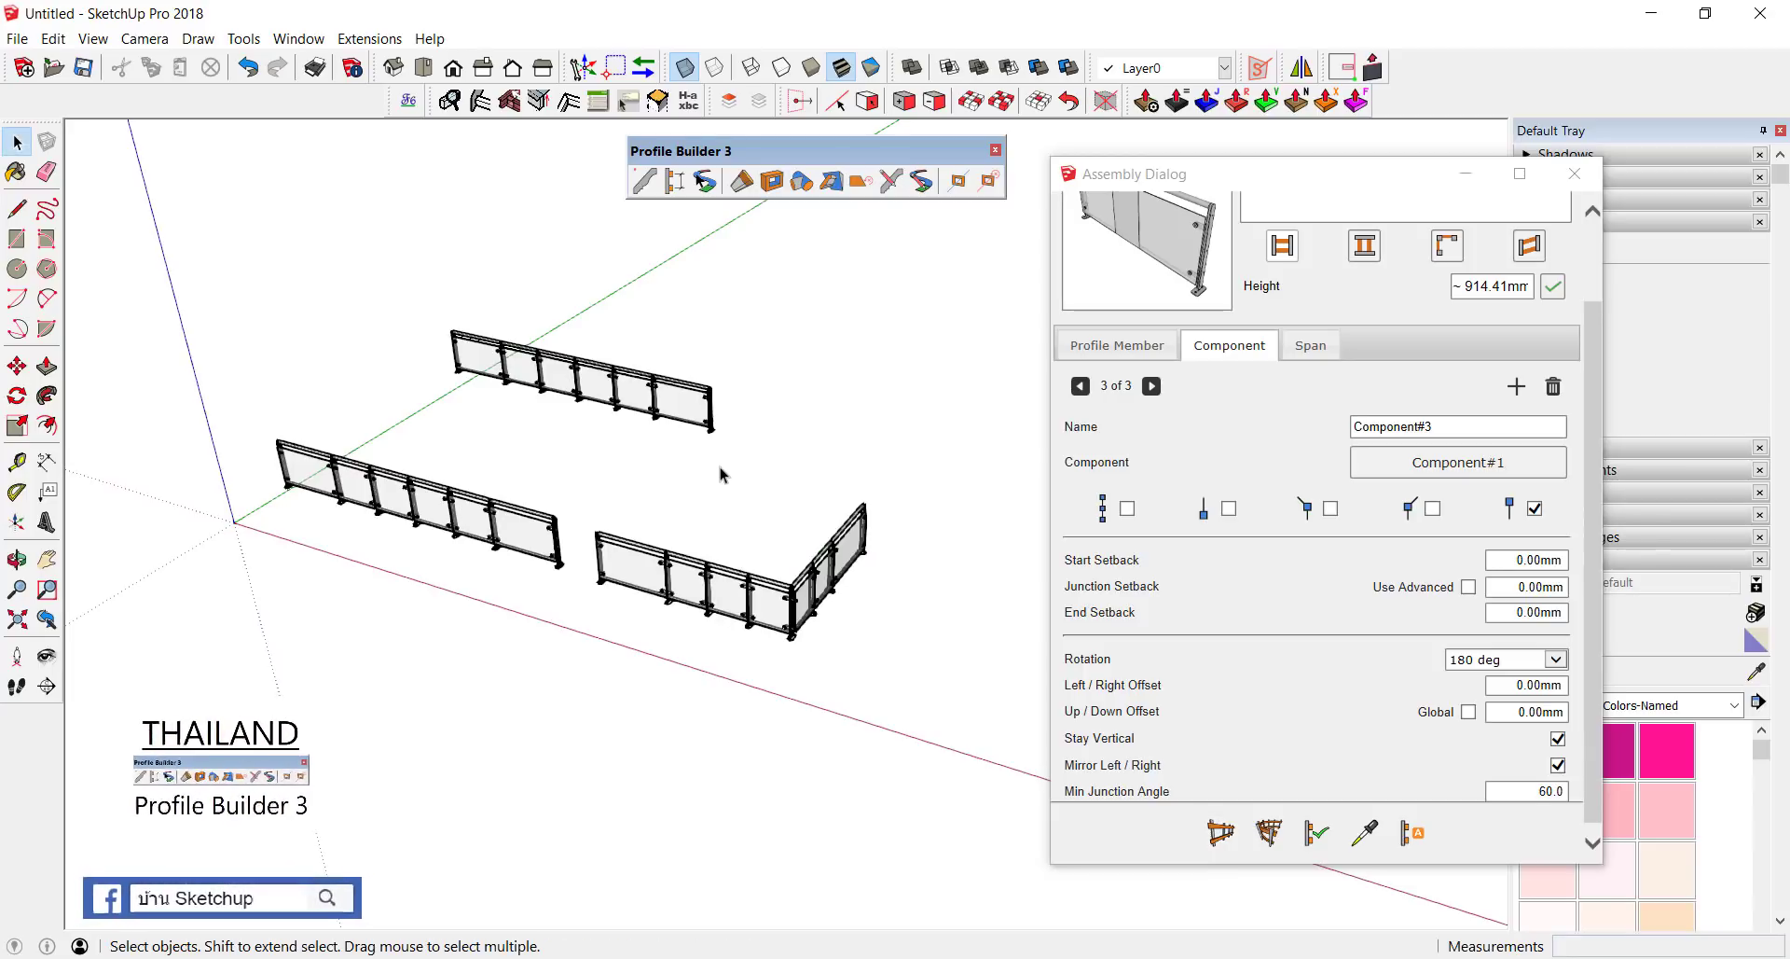
key("e")
left_click(643, 408)
left_click(543, 498)
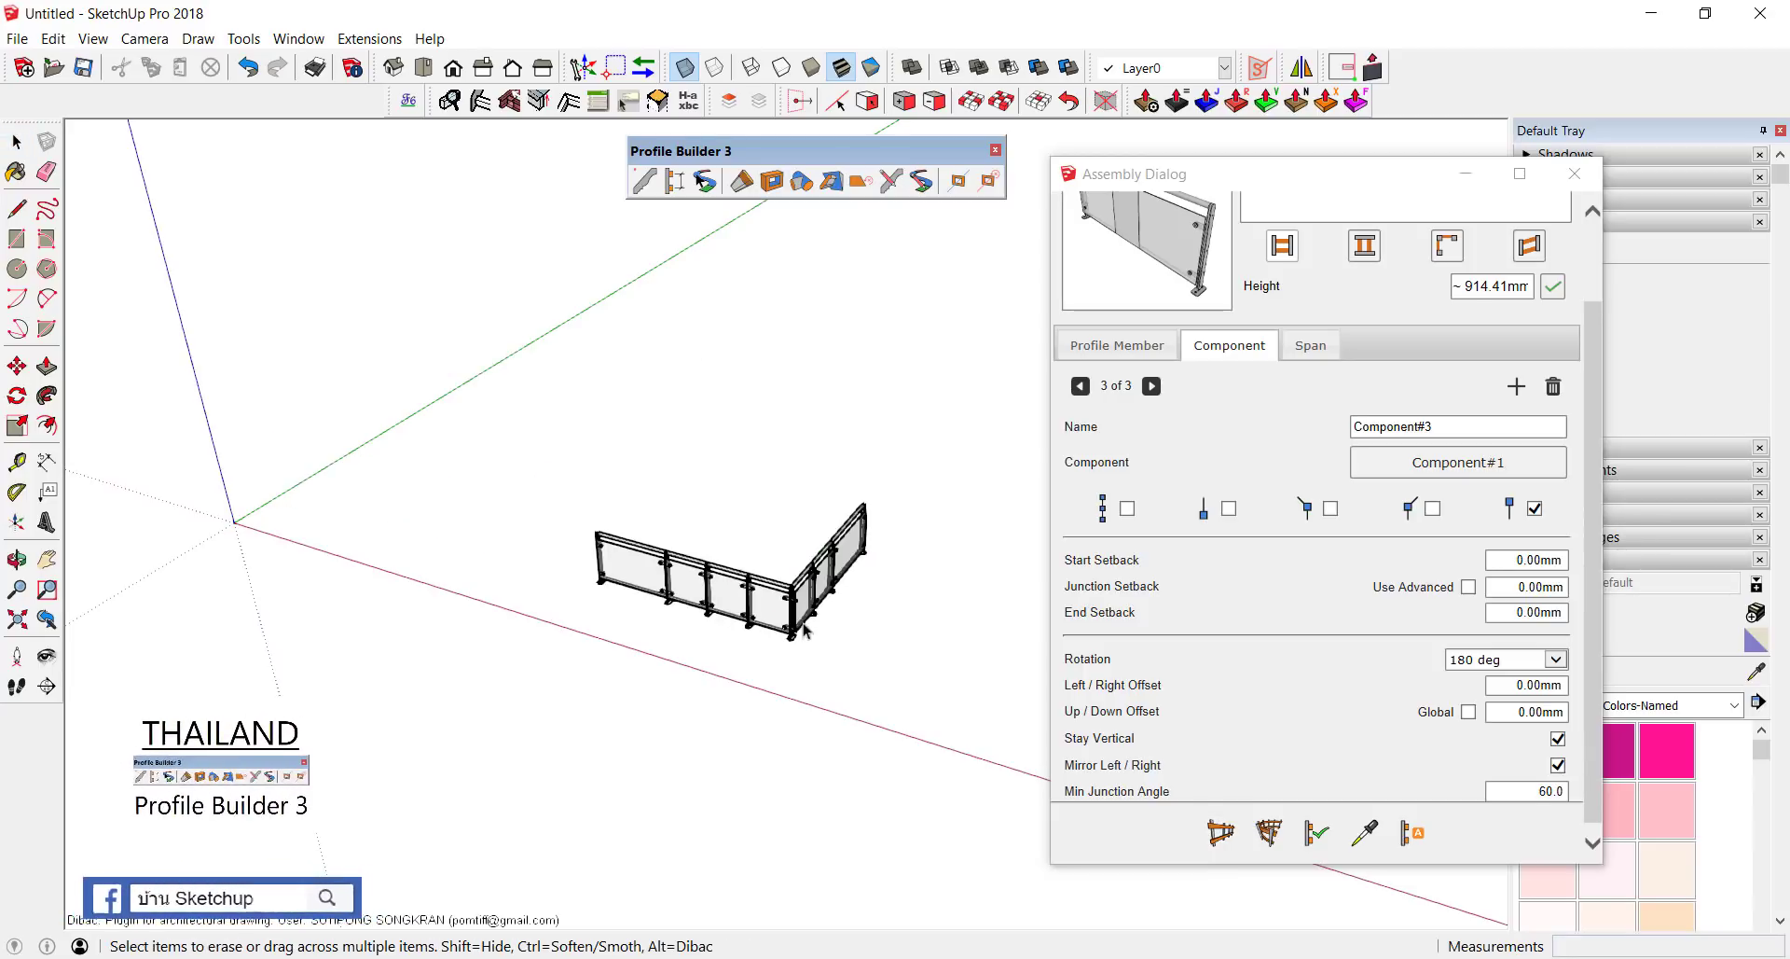
key("space")
scroll(802, 623, "up", 1)
scroll(807, 624, "up", 2)
scroll(807, 623, "up", 1)
scroll(816, 606, "up", 1)
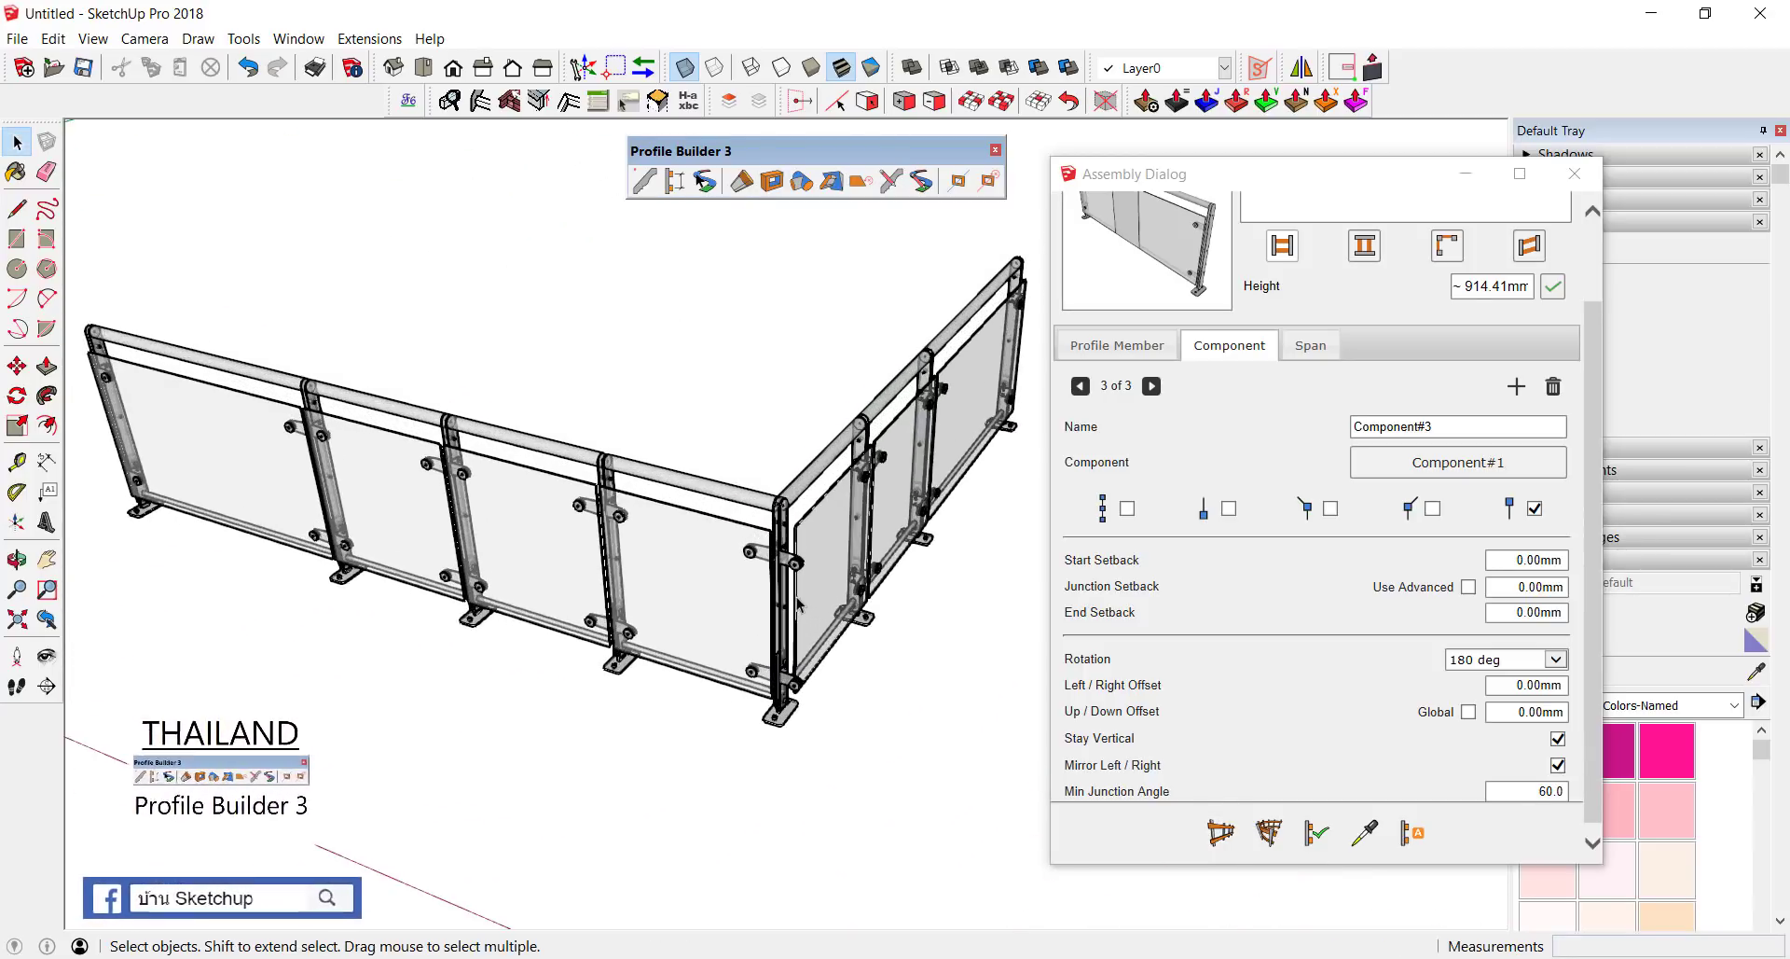
scroll(830, 582, "up", 2)
scroll(844, 564, "up", 2)
middle_click_drag(846, 561, 530, 373)
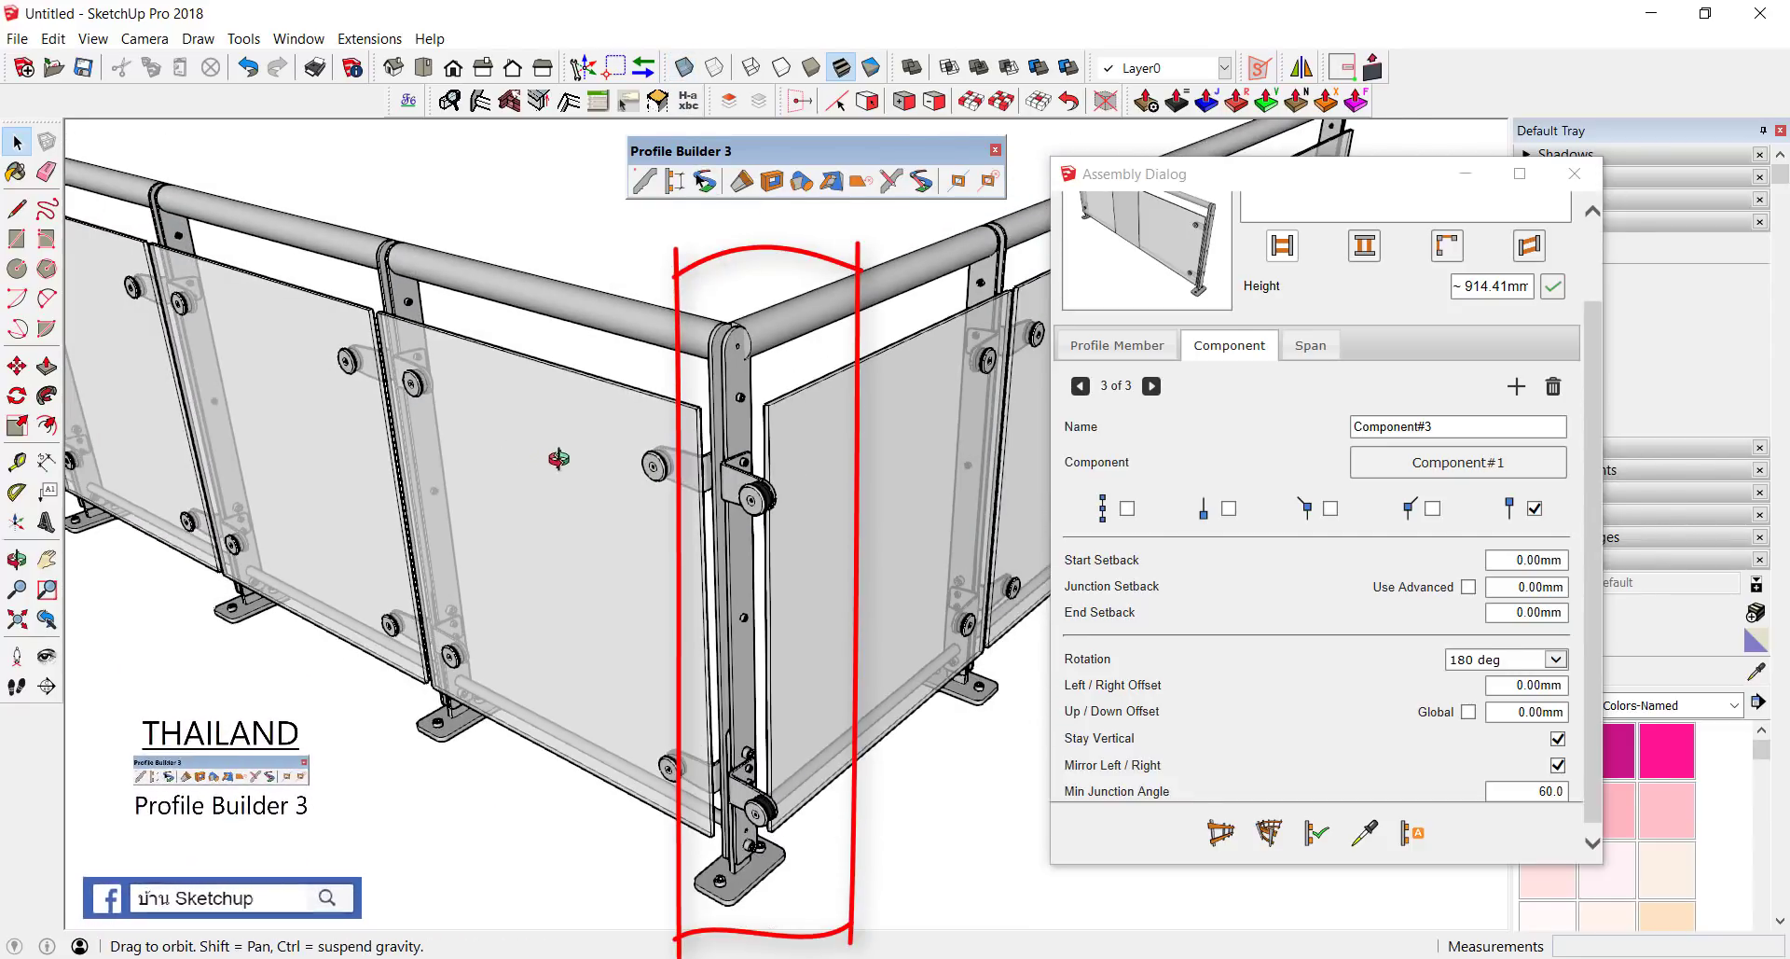
middle_click_drag(559, 451, 555, 441)
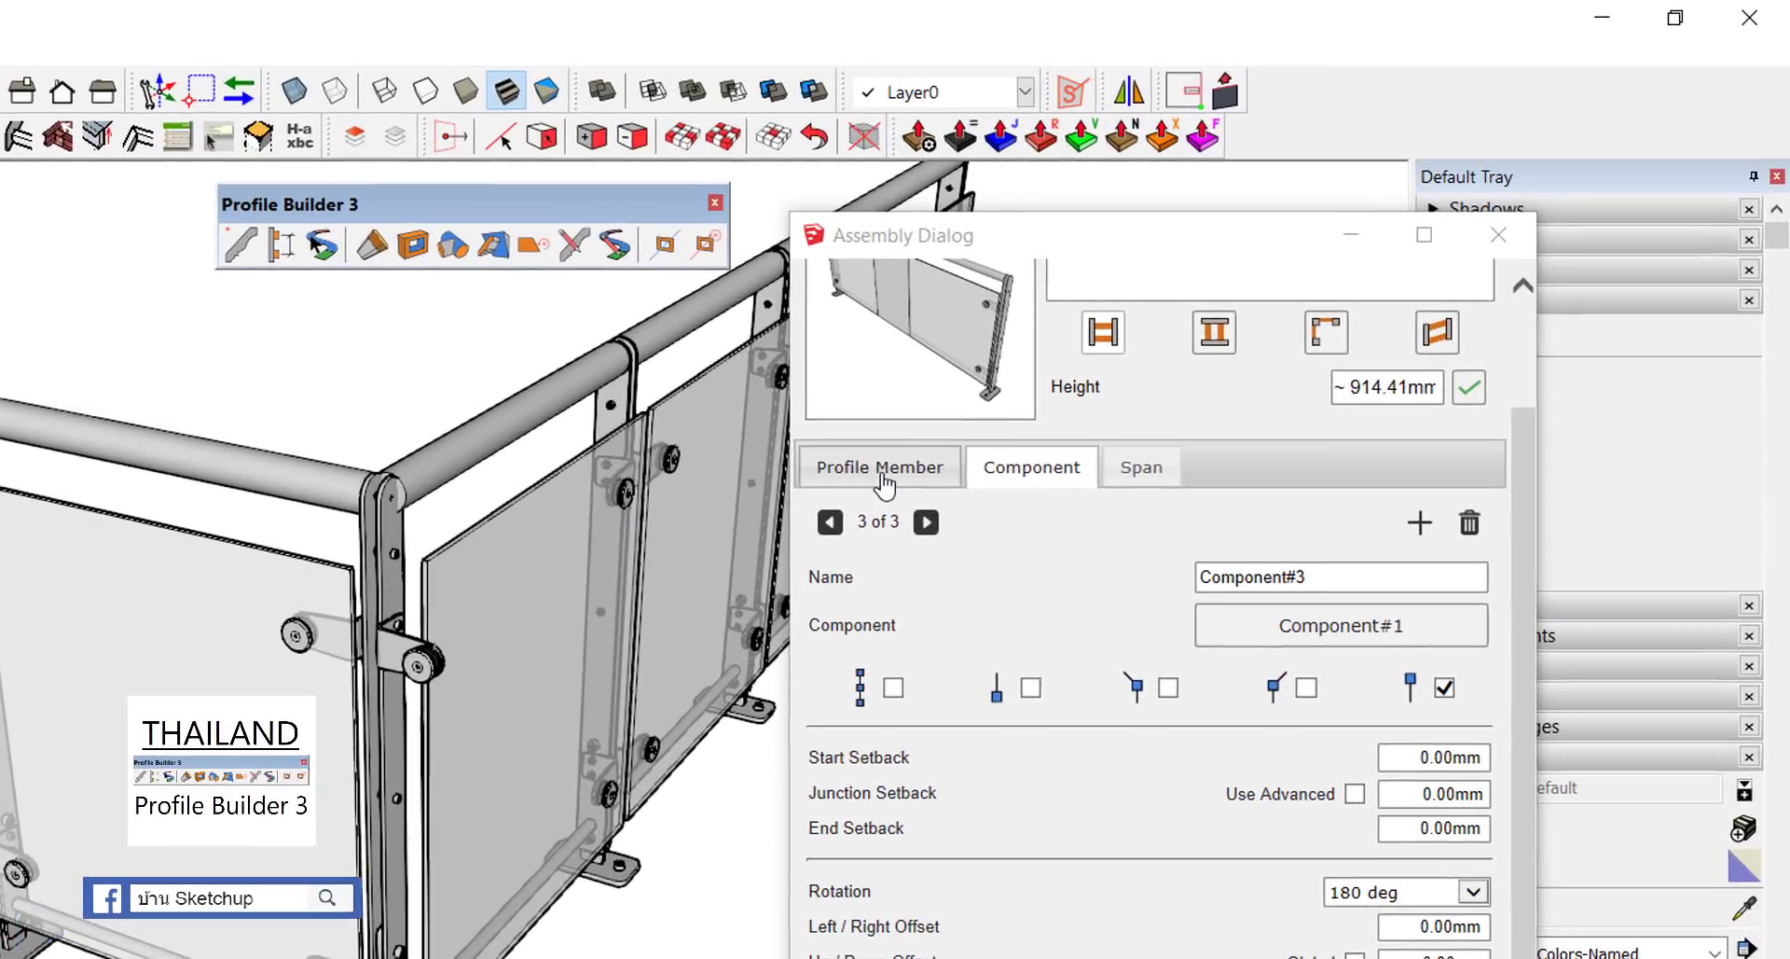
Step: Go back to the MID component, enter 100 for Junction Setback, and reapply to the corner railing
left_click(830, 522)
left_click(830, 523)
scroll(1256, 729, "down", 1)
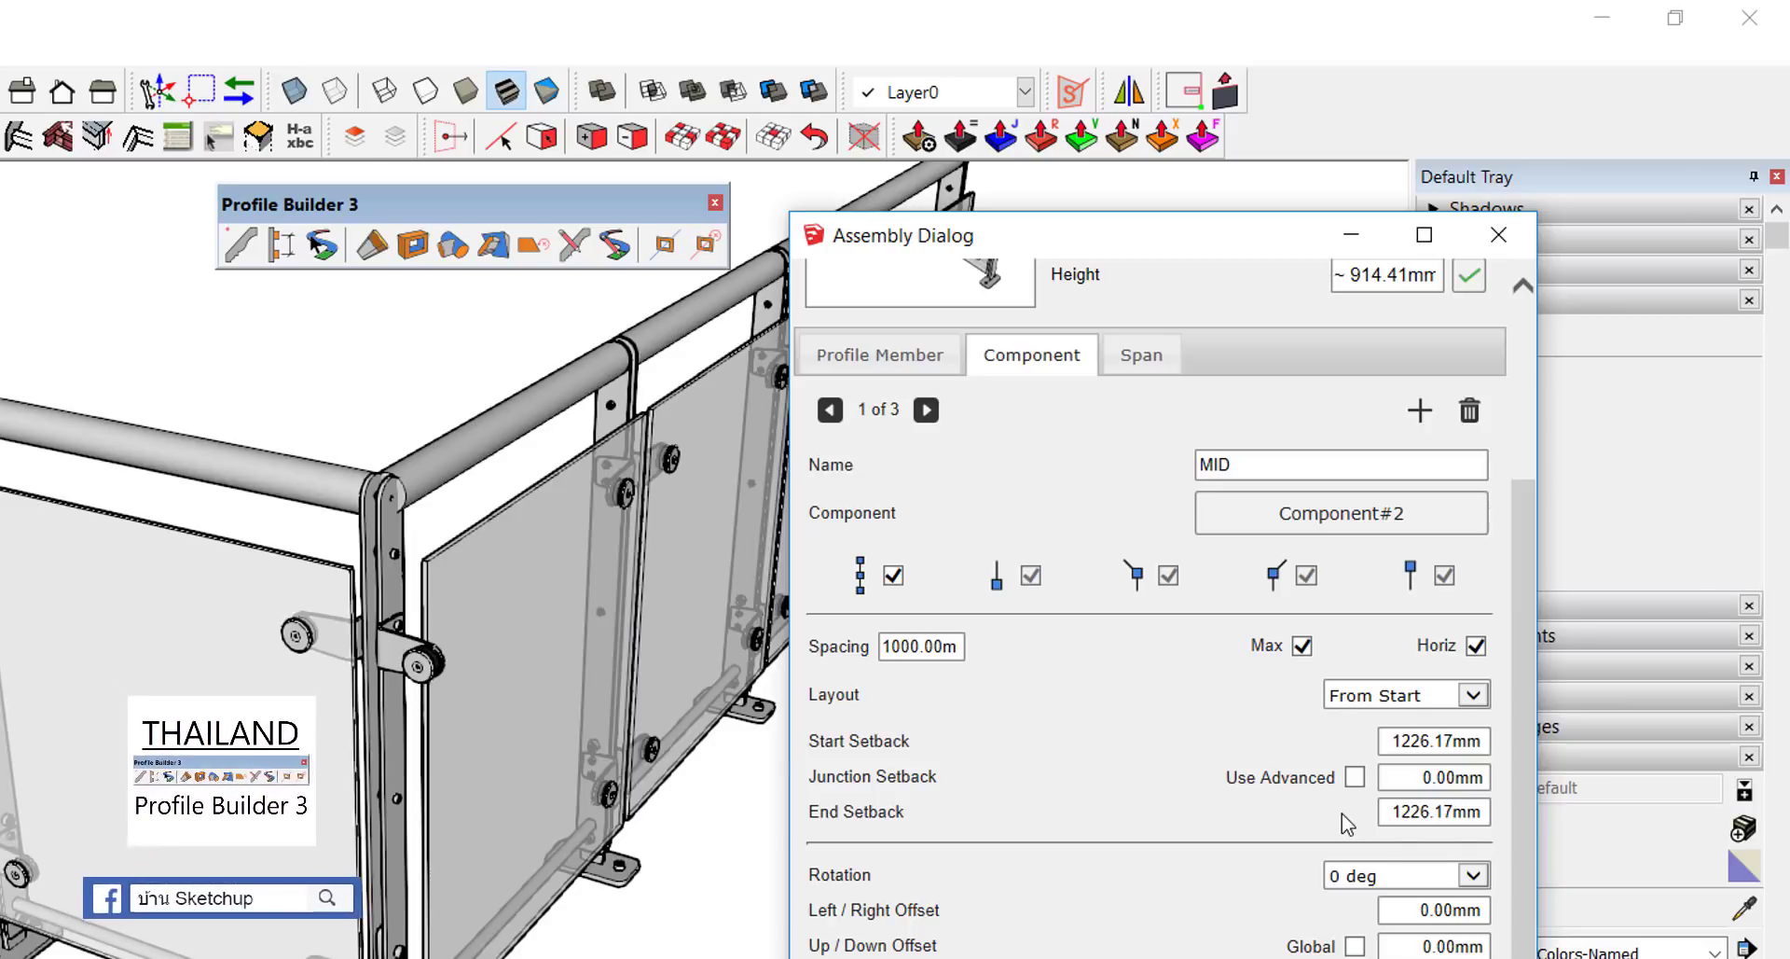
left_click_drag(1044, 757, 1538, 760)
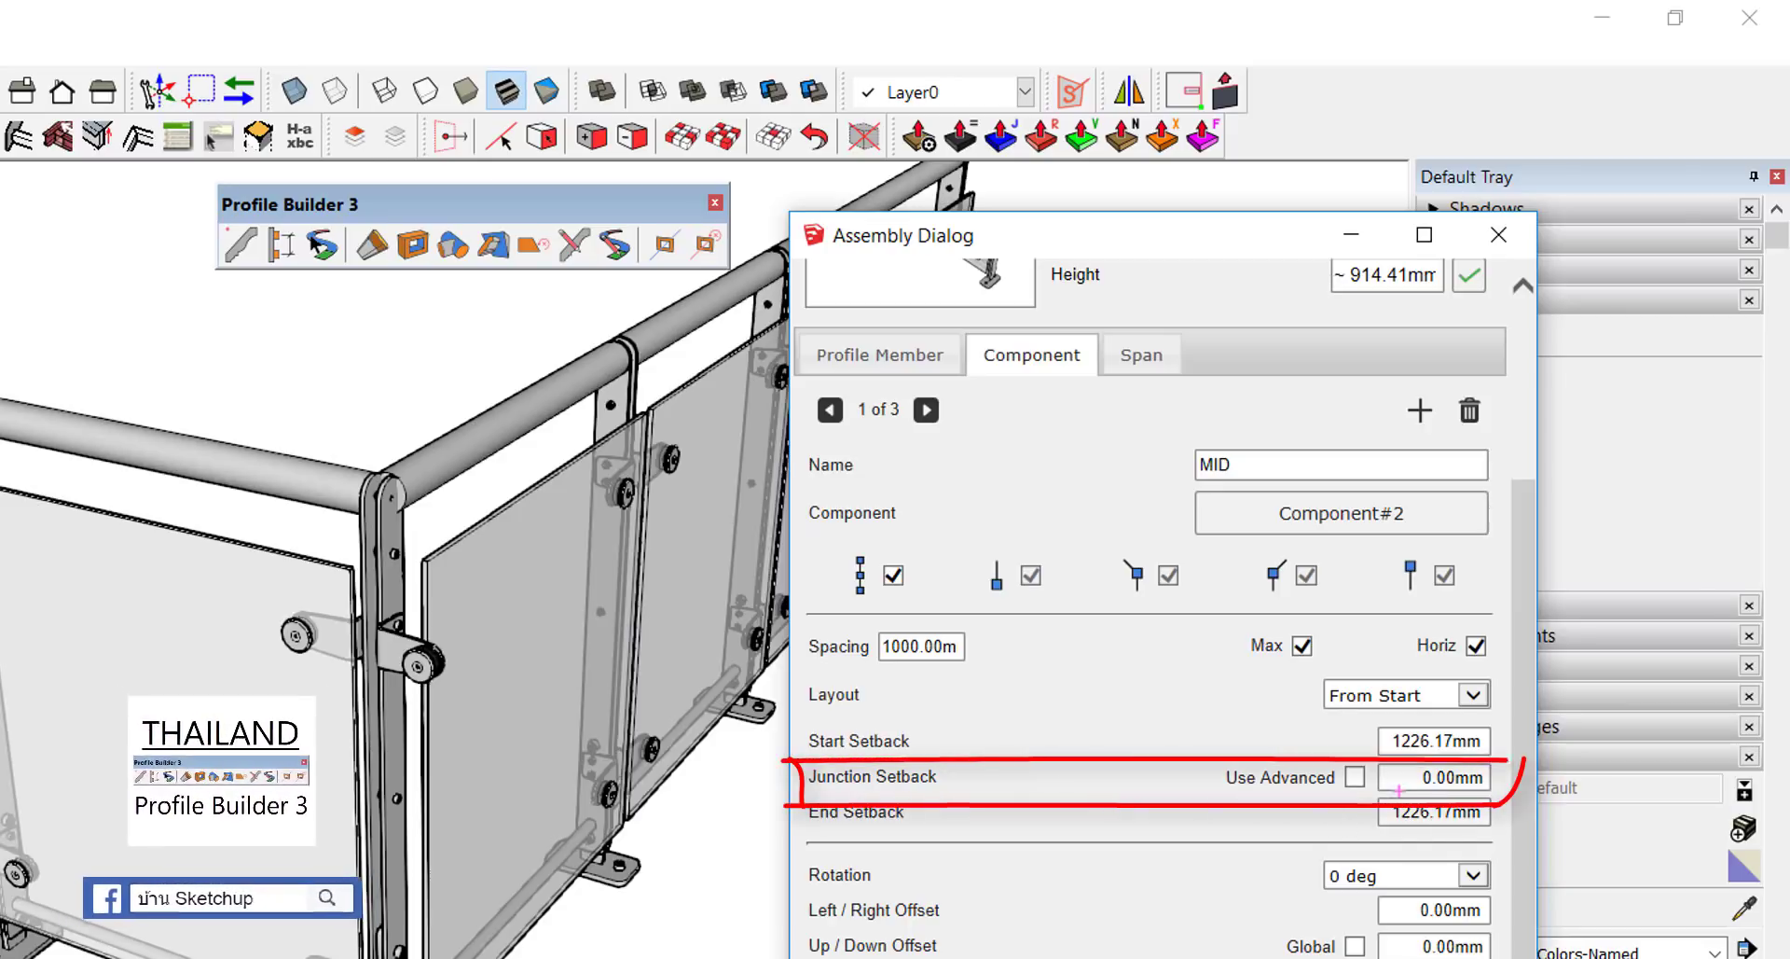
left_click_drag(1375, 792, 1506, 788)
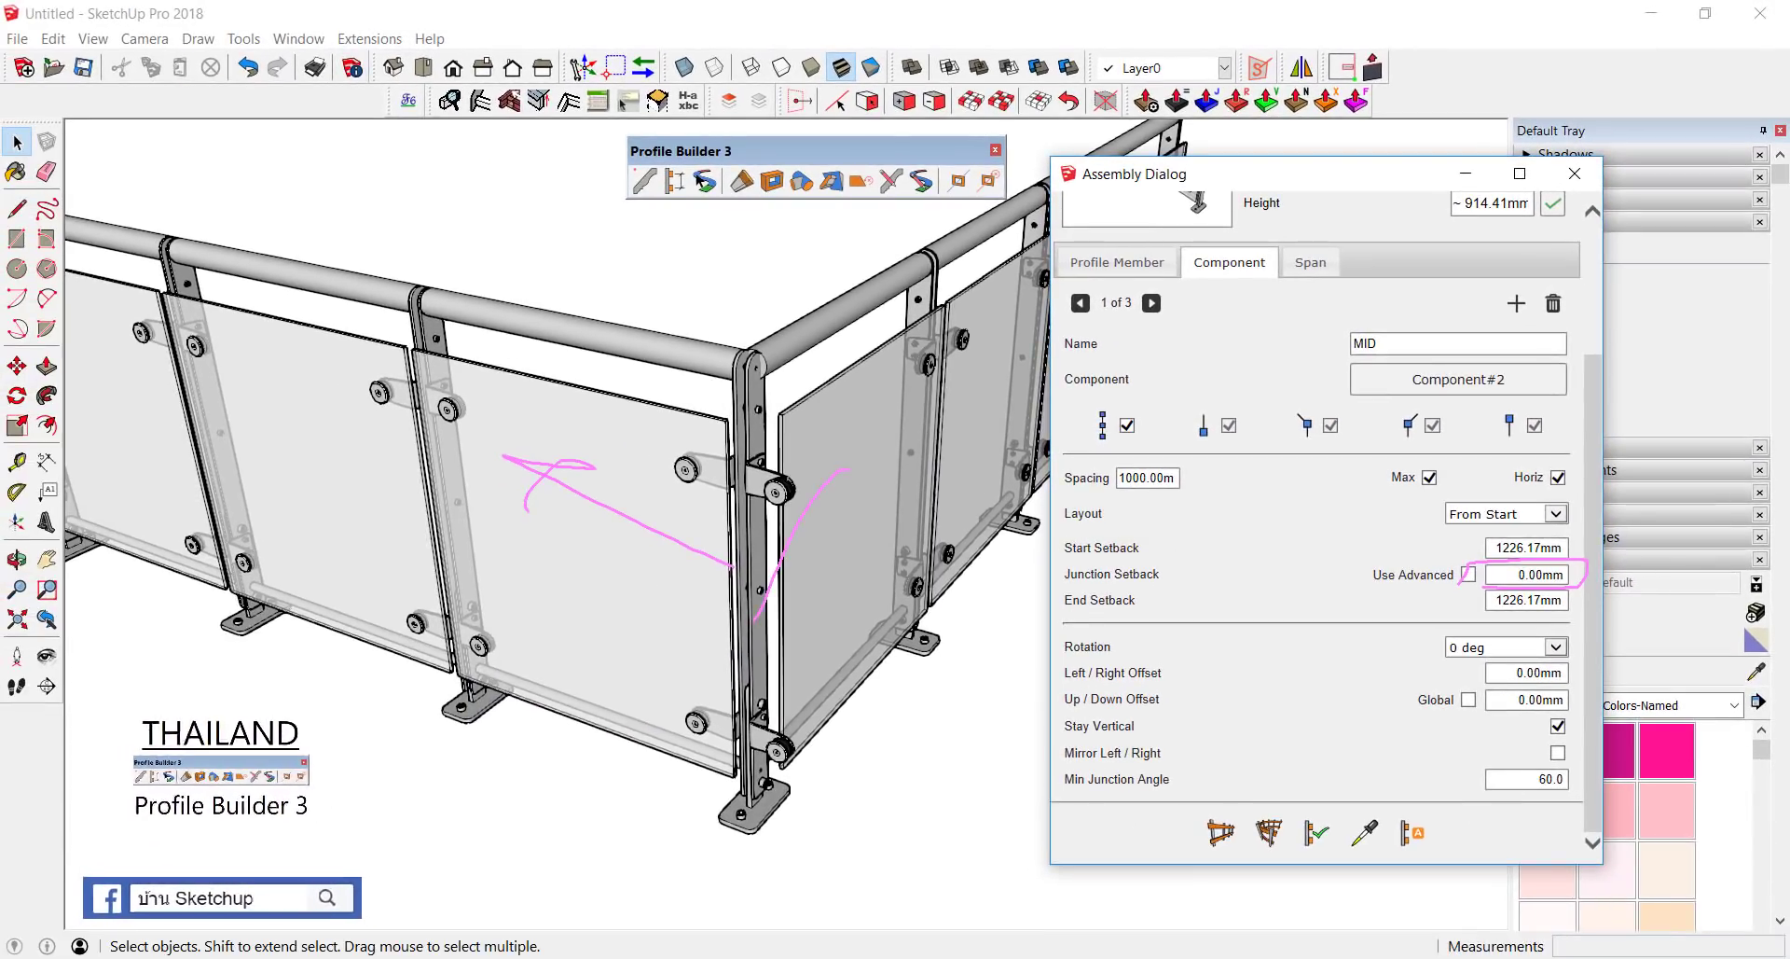
mouse_move(765, 261)
left_mouse_down()
mouse_move(676, 746)
mouse_move(704, 331)
left_mouse_up()
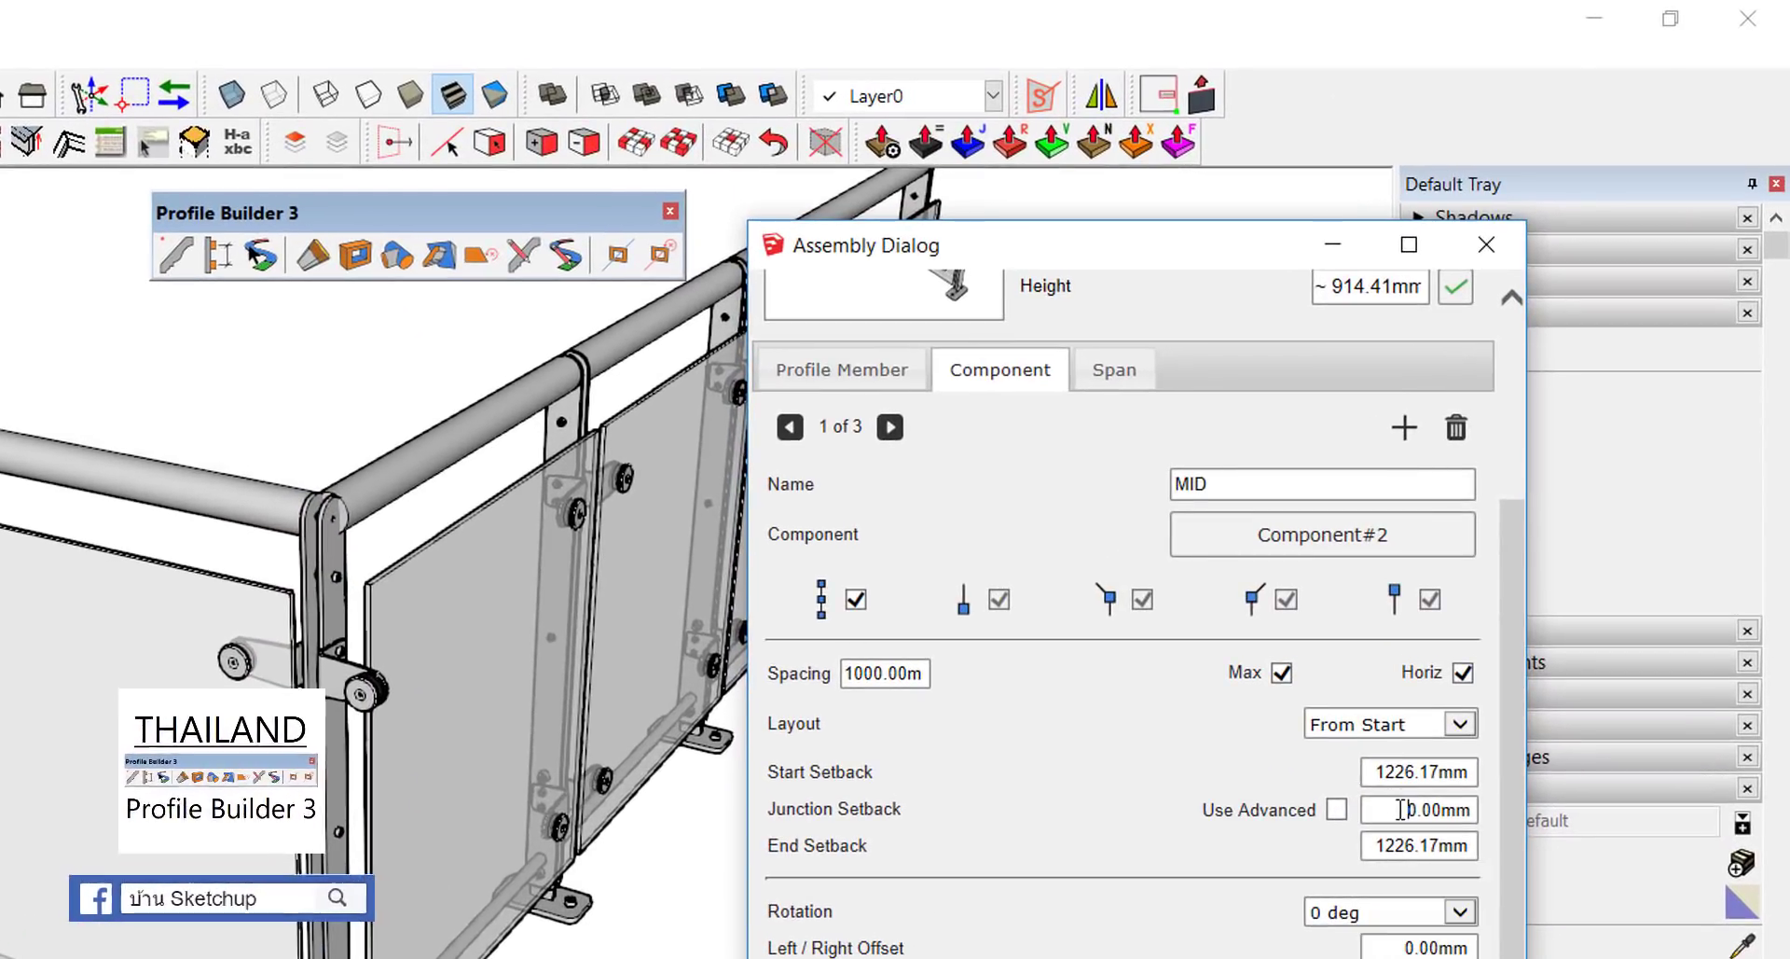
left_click_drag(1401, 808, 1489, 817)
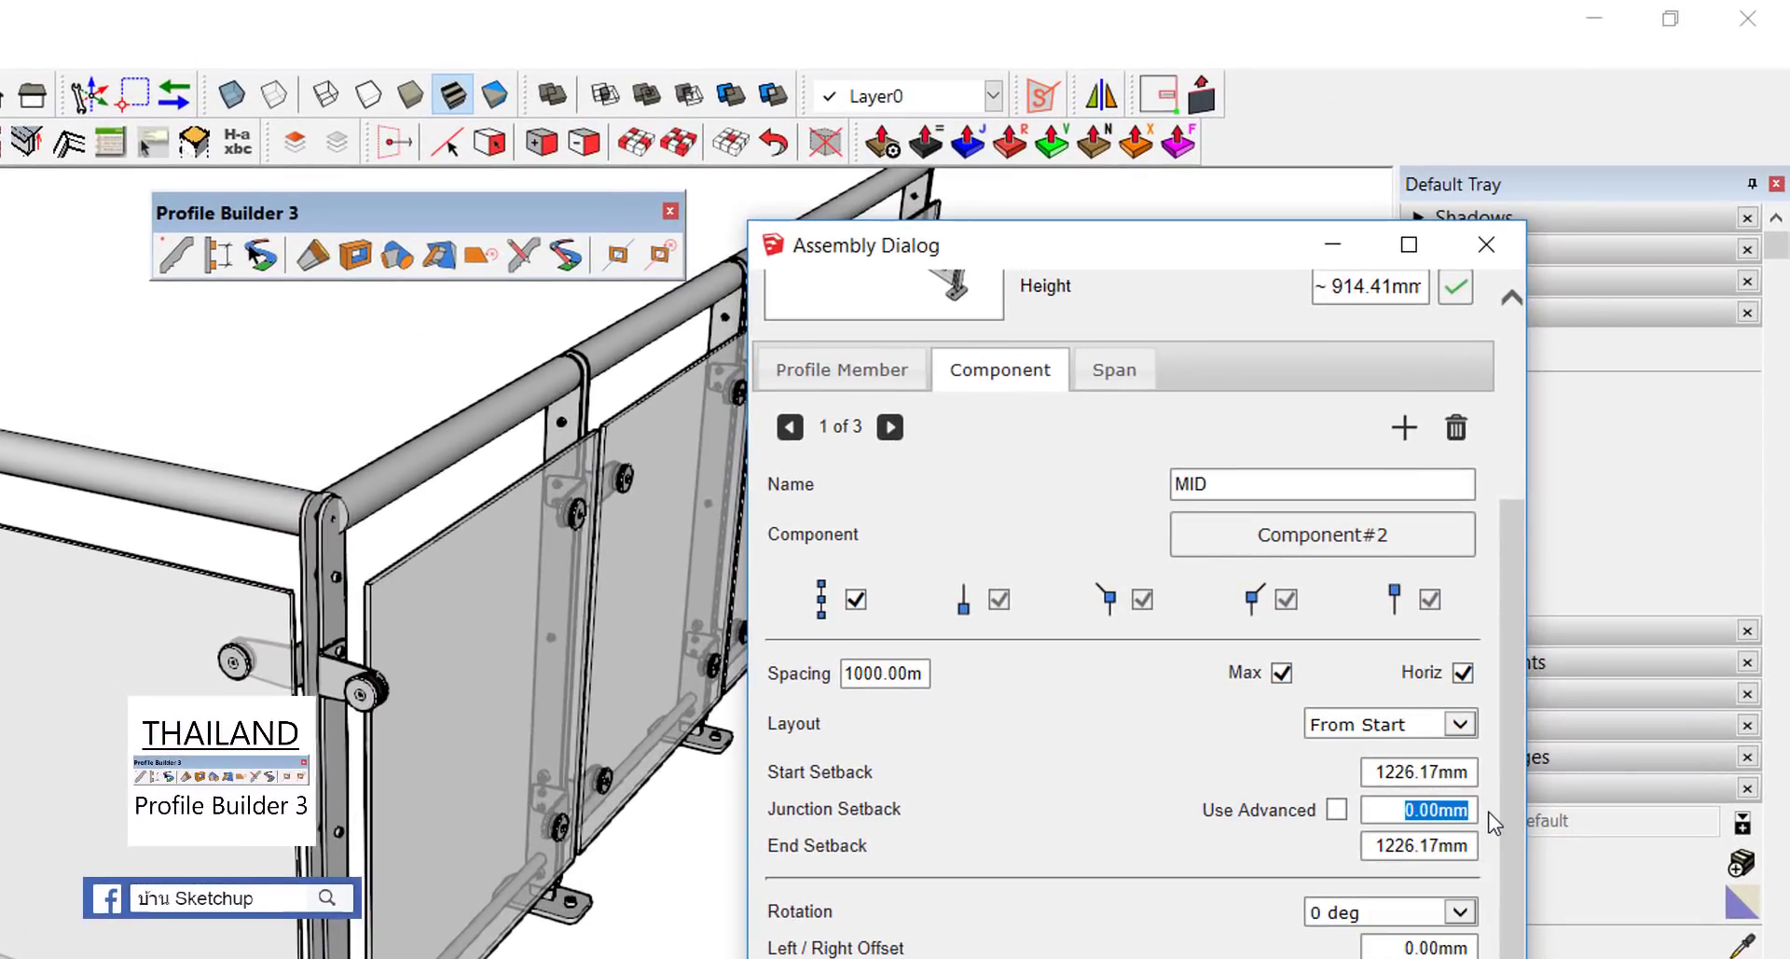
type("100")
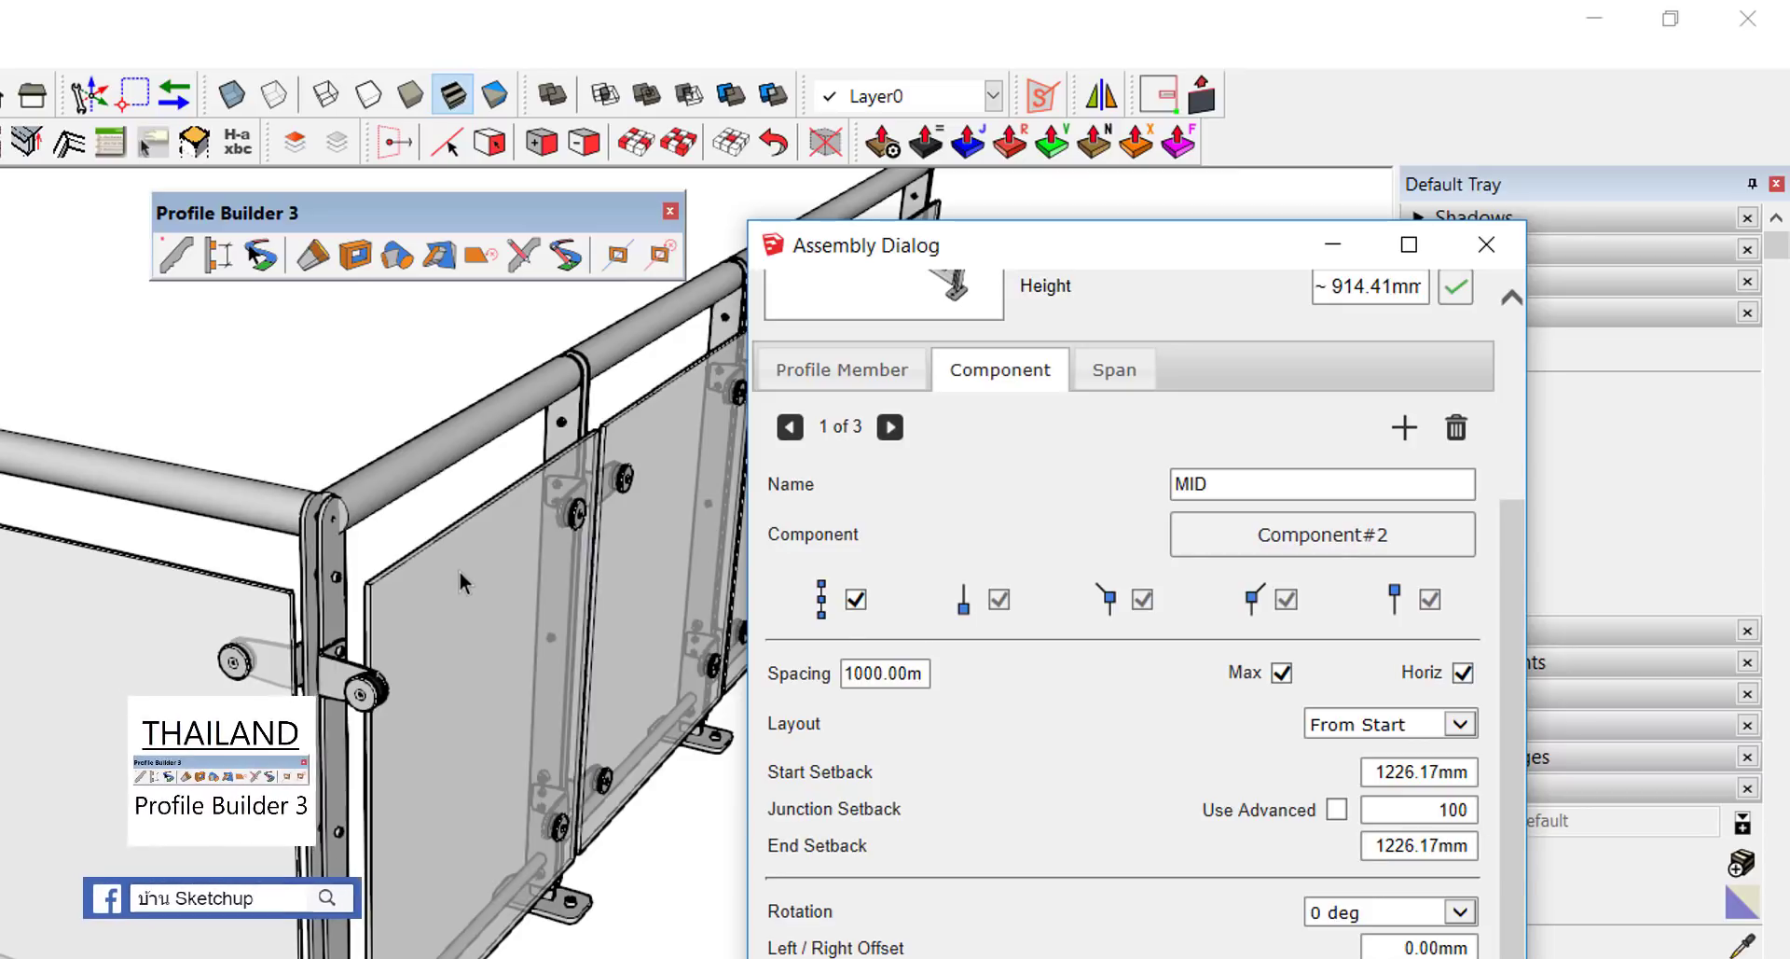
left_click(462, 583)
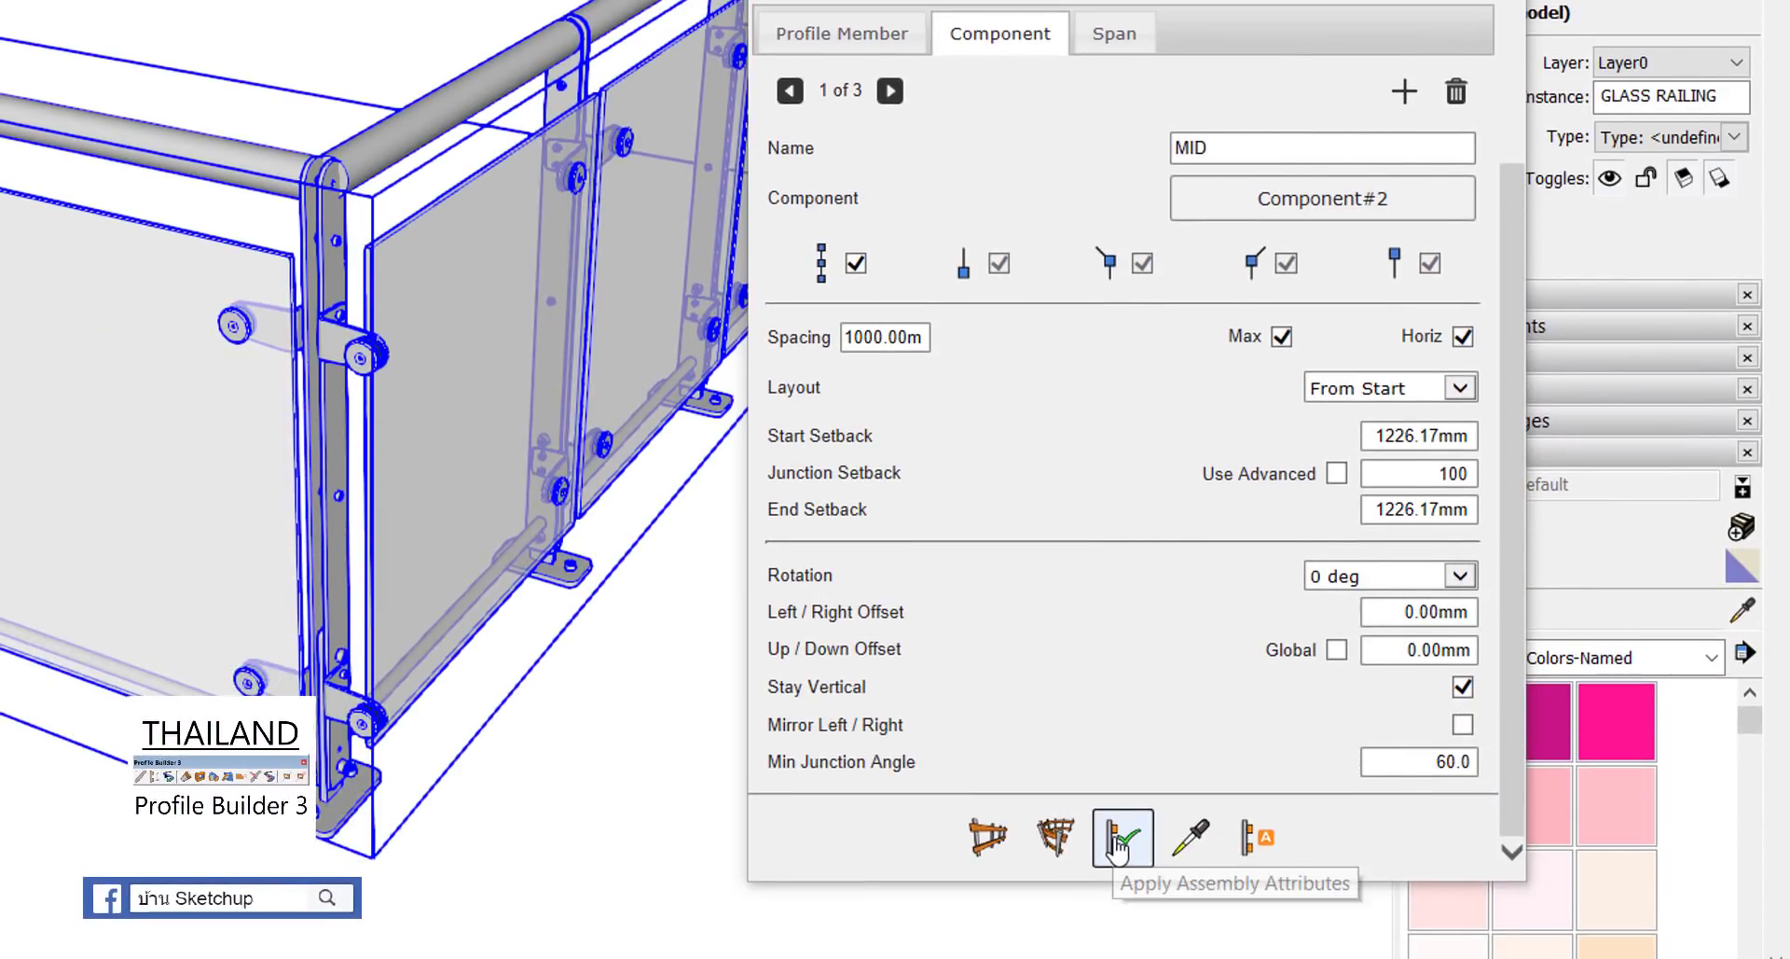
left_click(1119, 839)
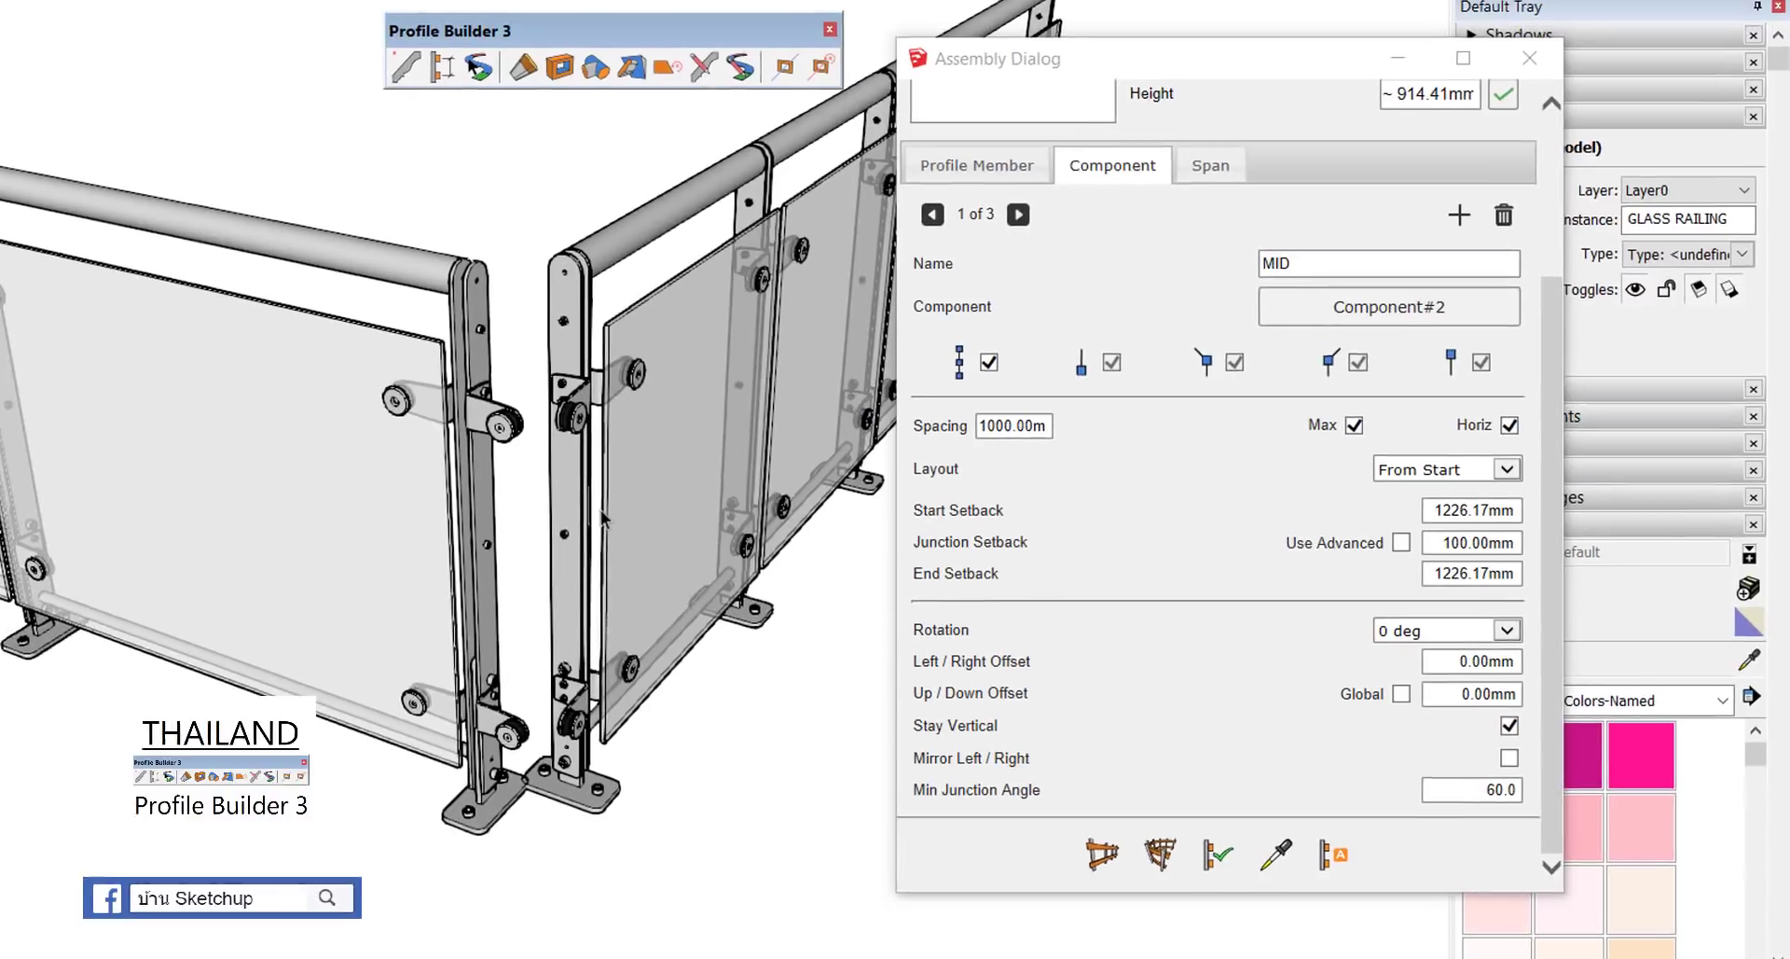
Step: Change MID's Junction Setback to 150 mm and regenerate the corner railing
middle_click_drag(602, 518, 534, 565)
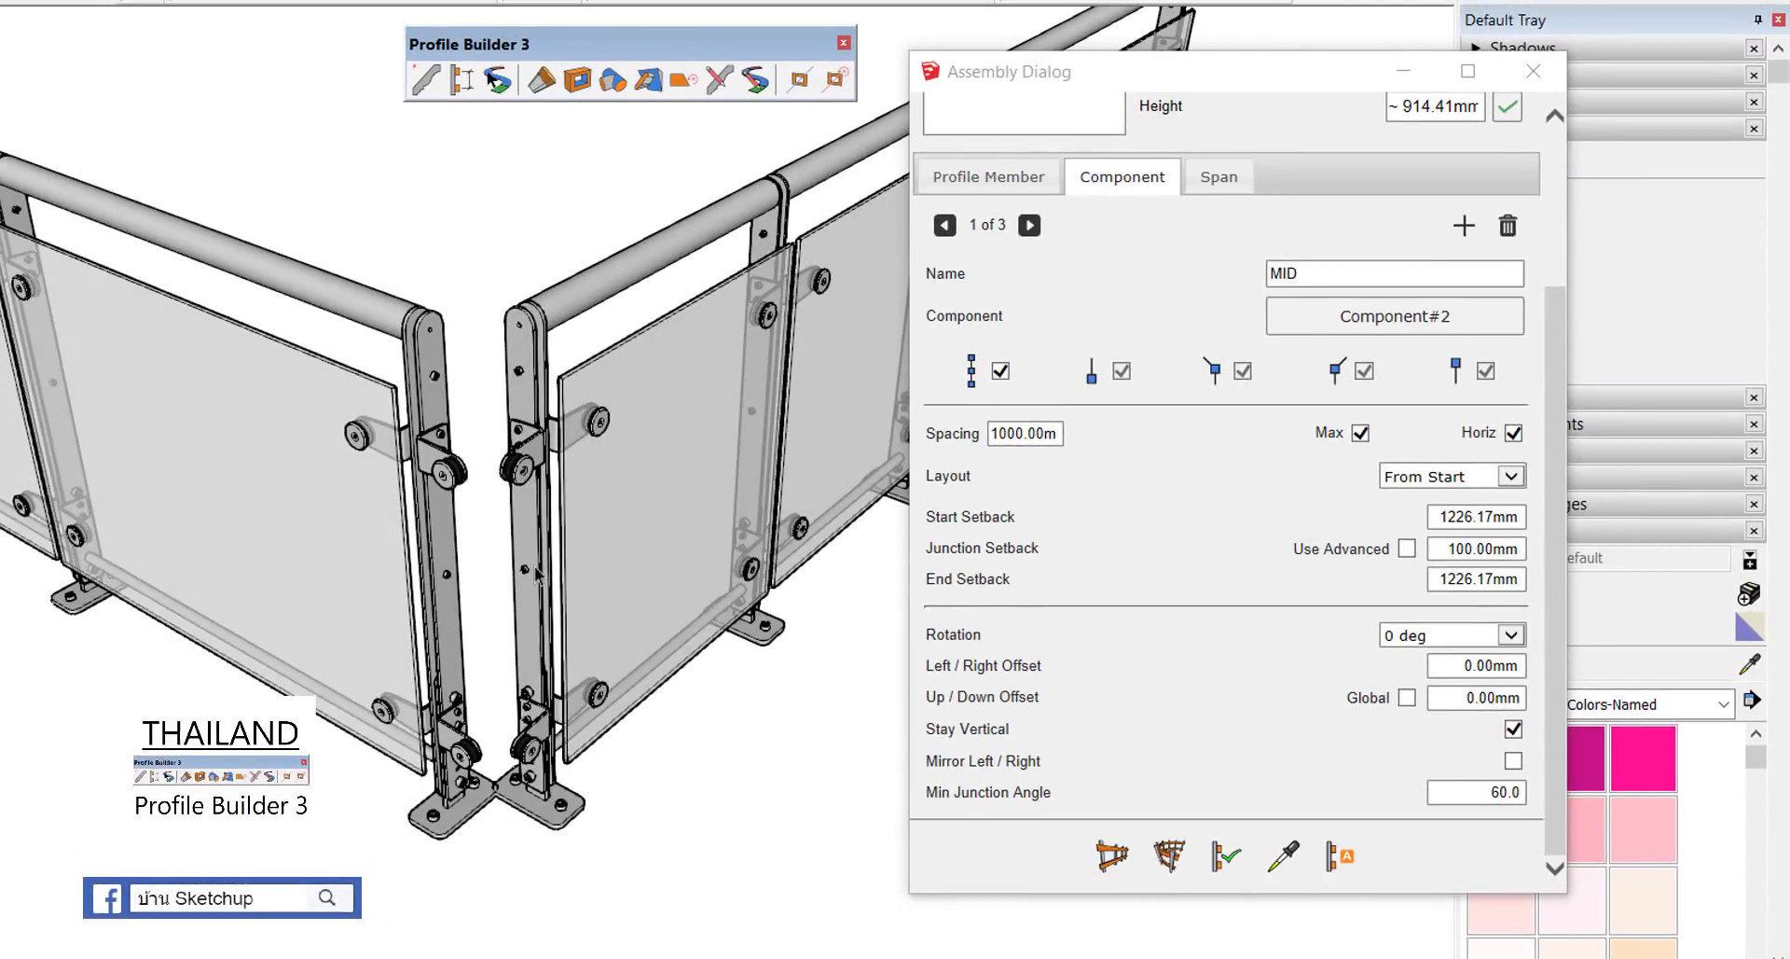
left_click_drag(469, 317, 359, 276)
double_click(1467, 554)
type("150")
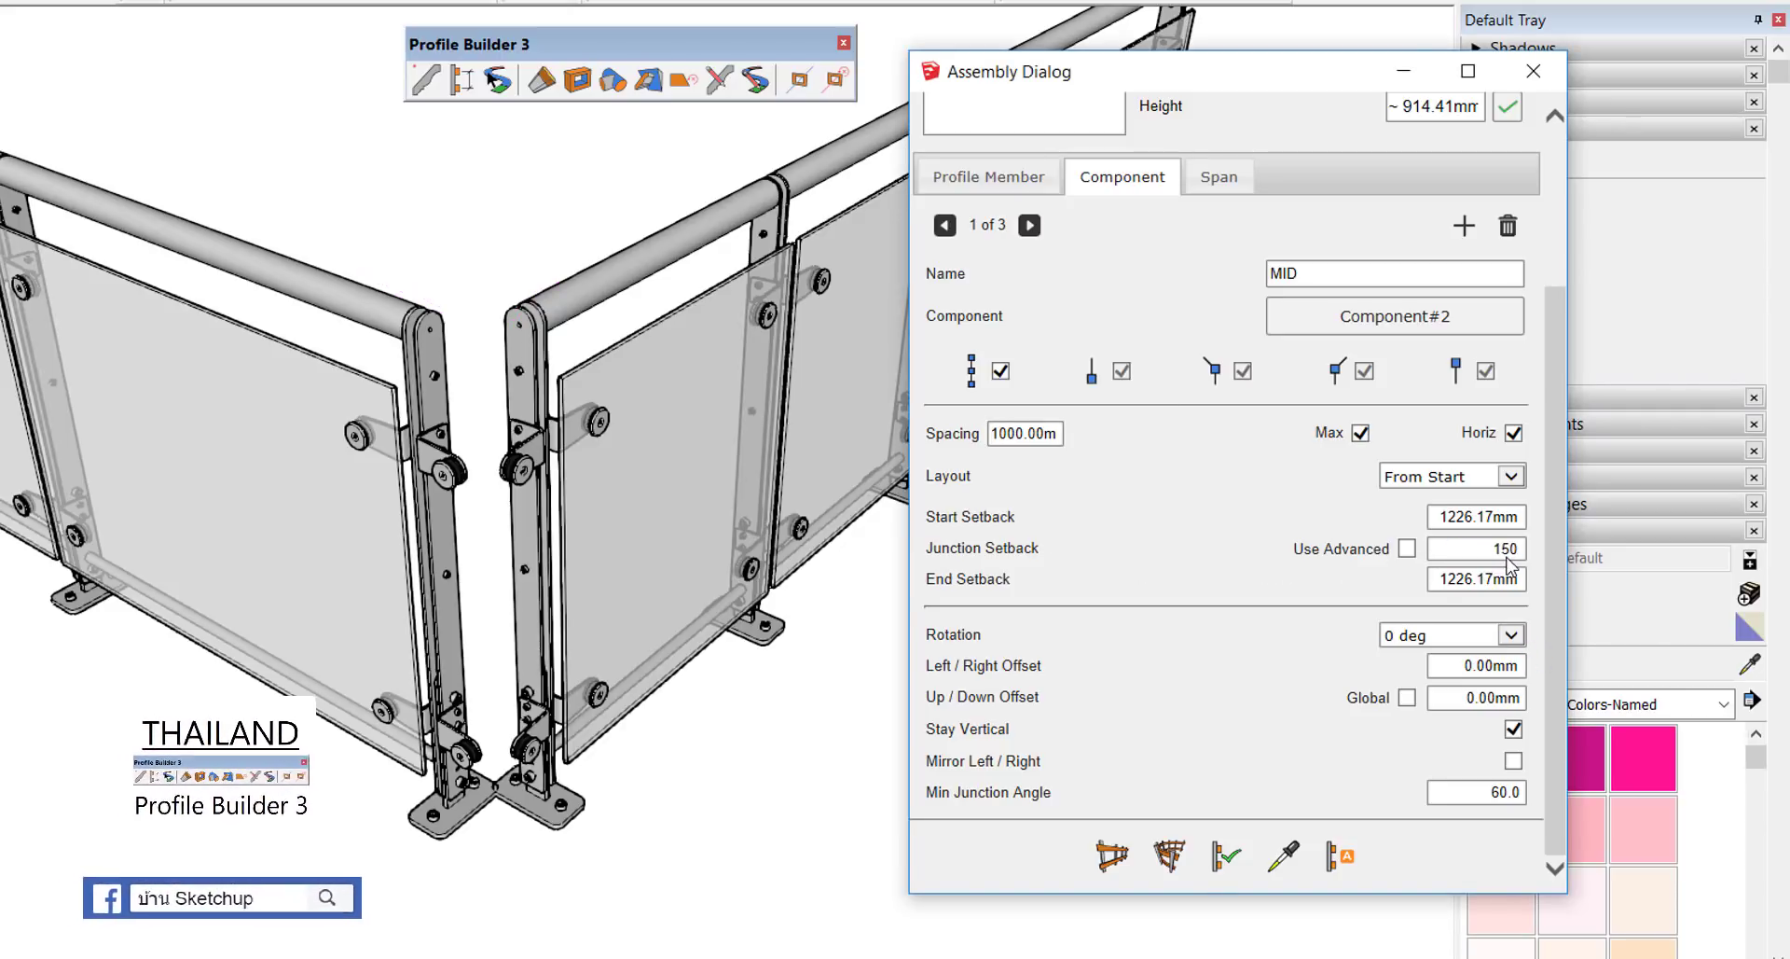
left_click(610, 508)
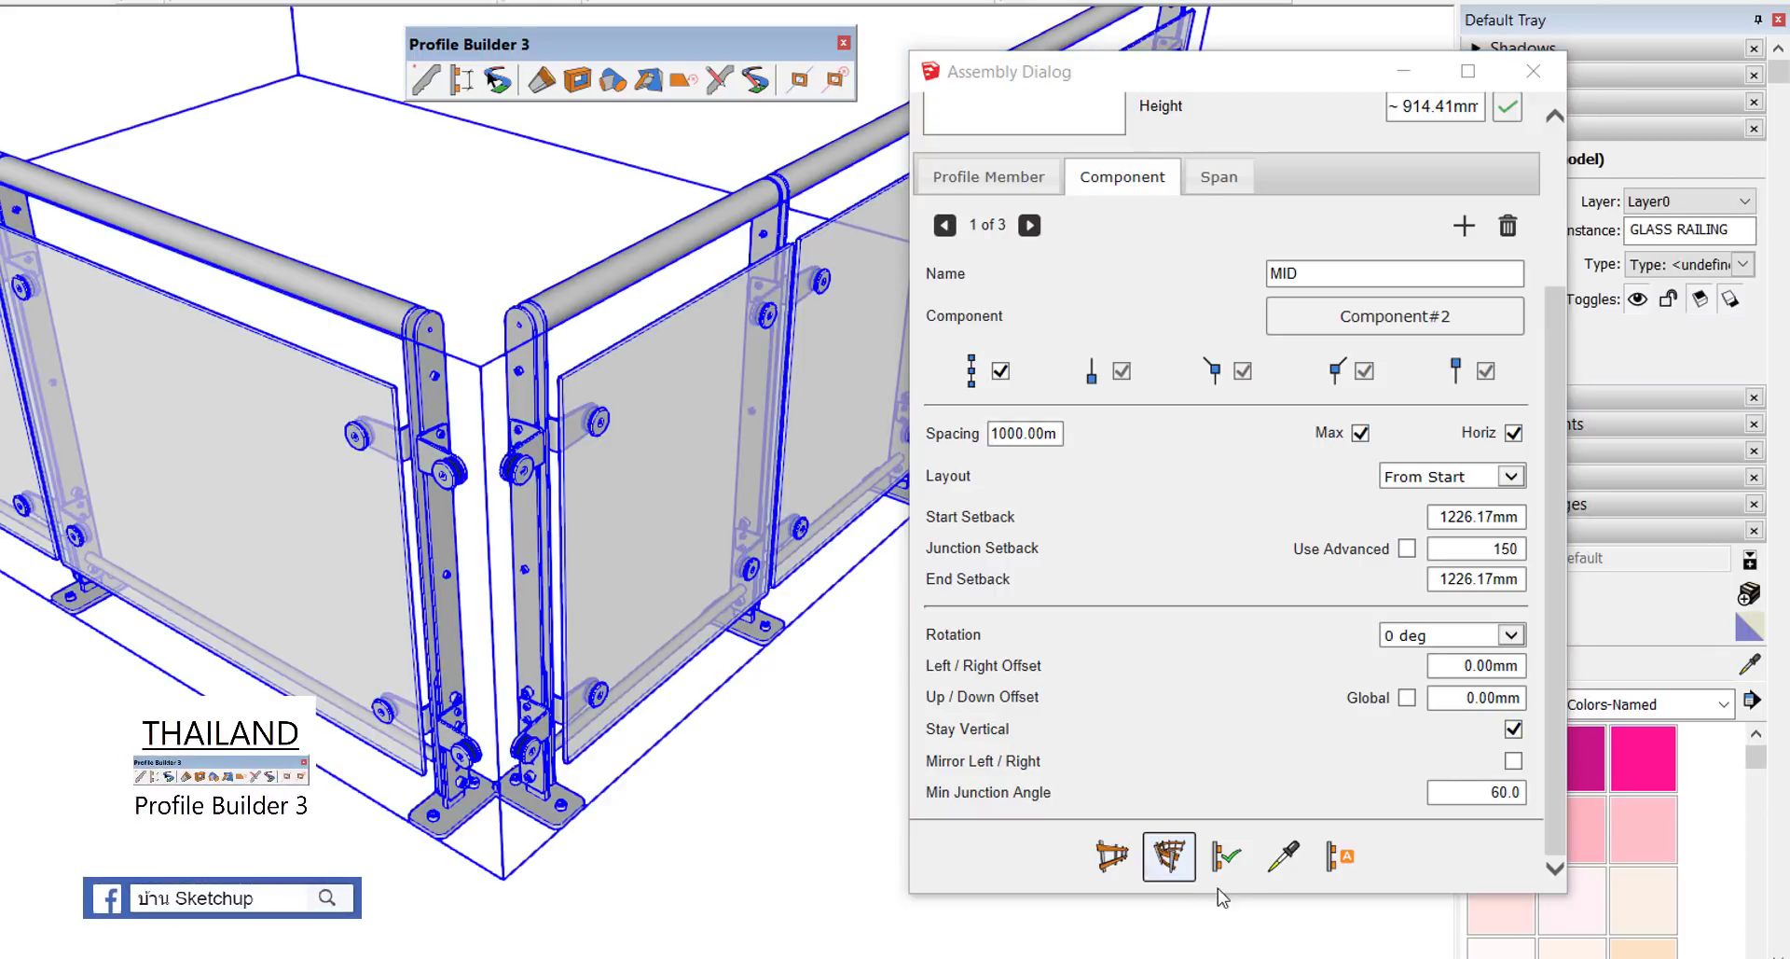
left_click(1227, 858)
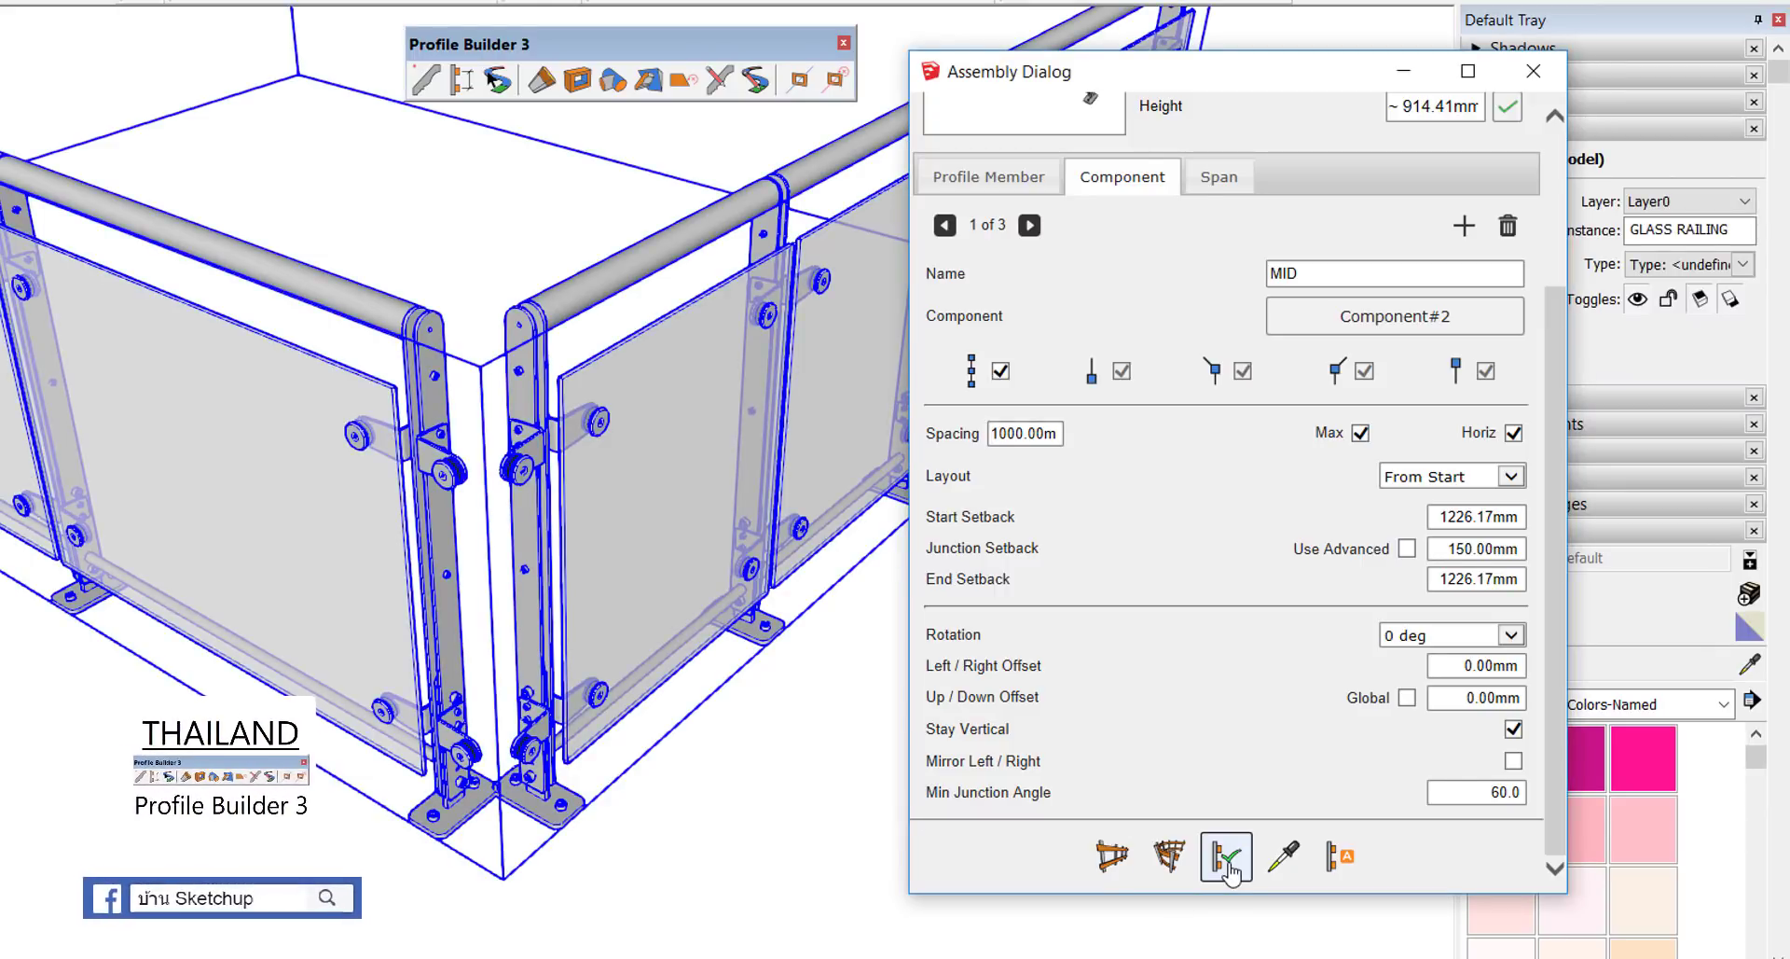
left_click(731, 846)
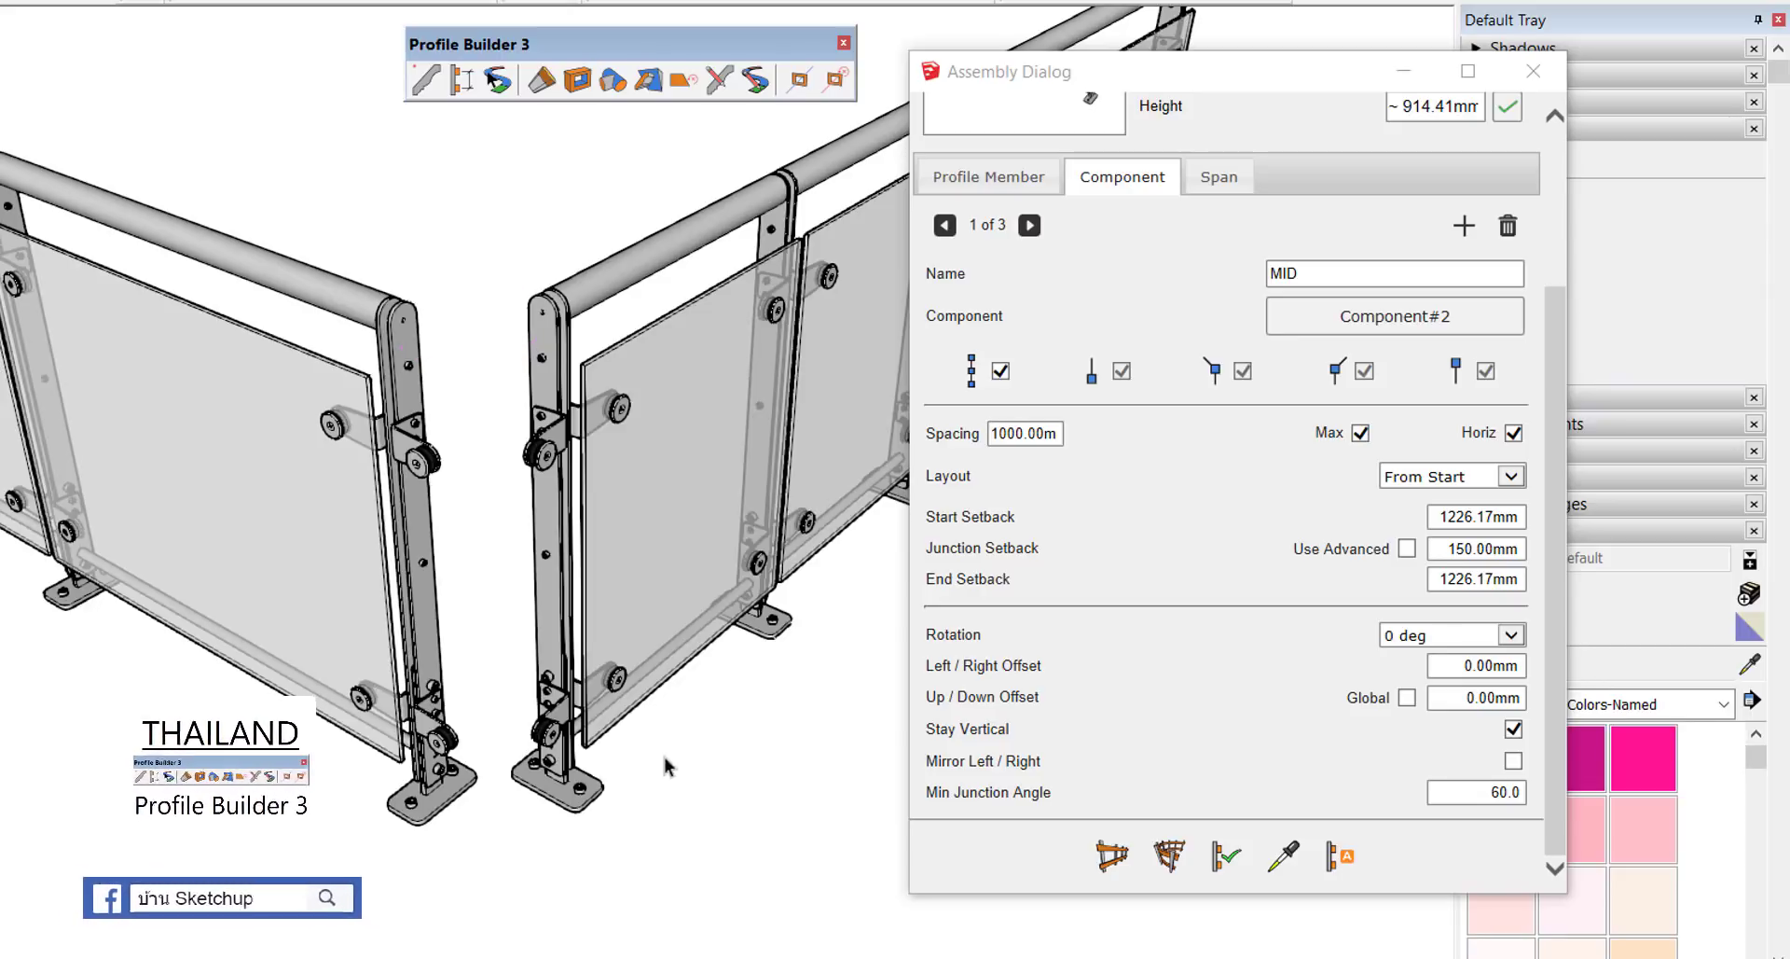
Step: Show the Span settings and regenerate the railing so a short glass panel bridges the corner
left_click(1218, 177)
scroll(1510, 527, "down", 3)
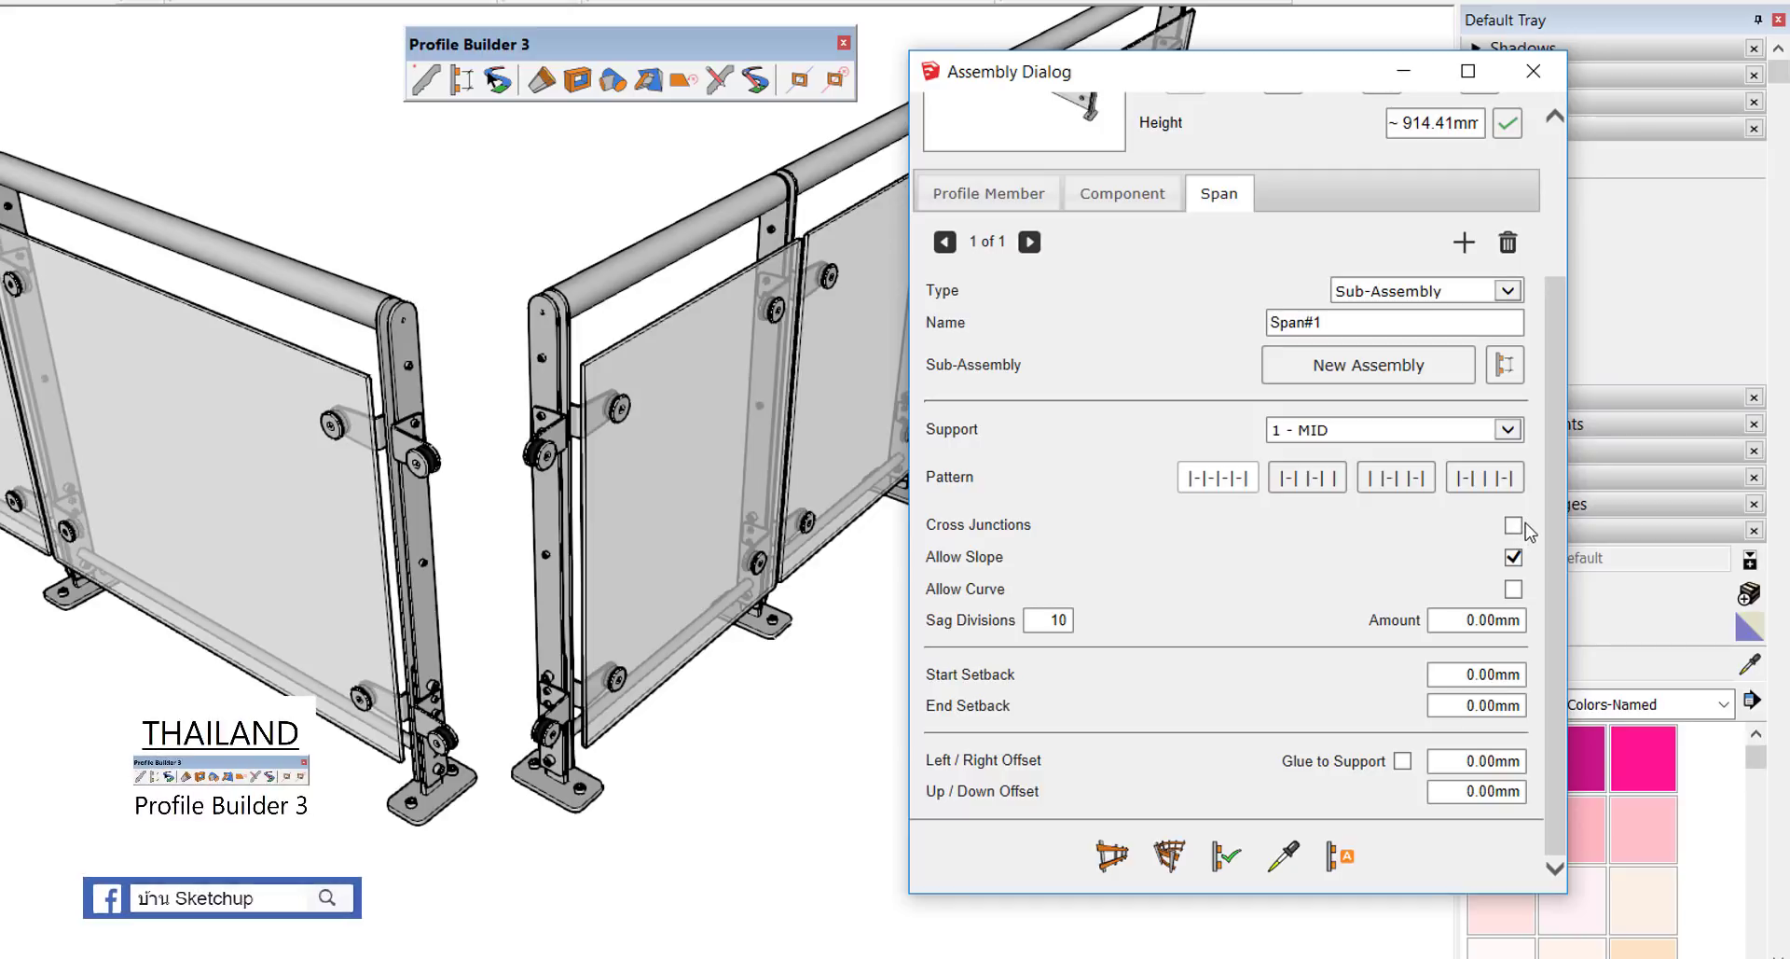
left_click(615, 356)
left_click(1227, 860)
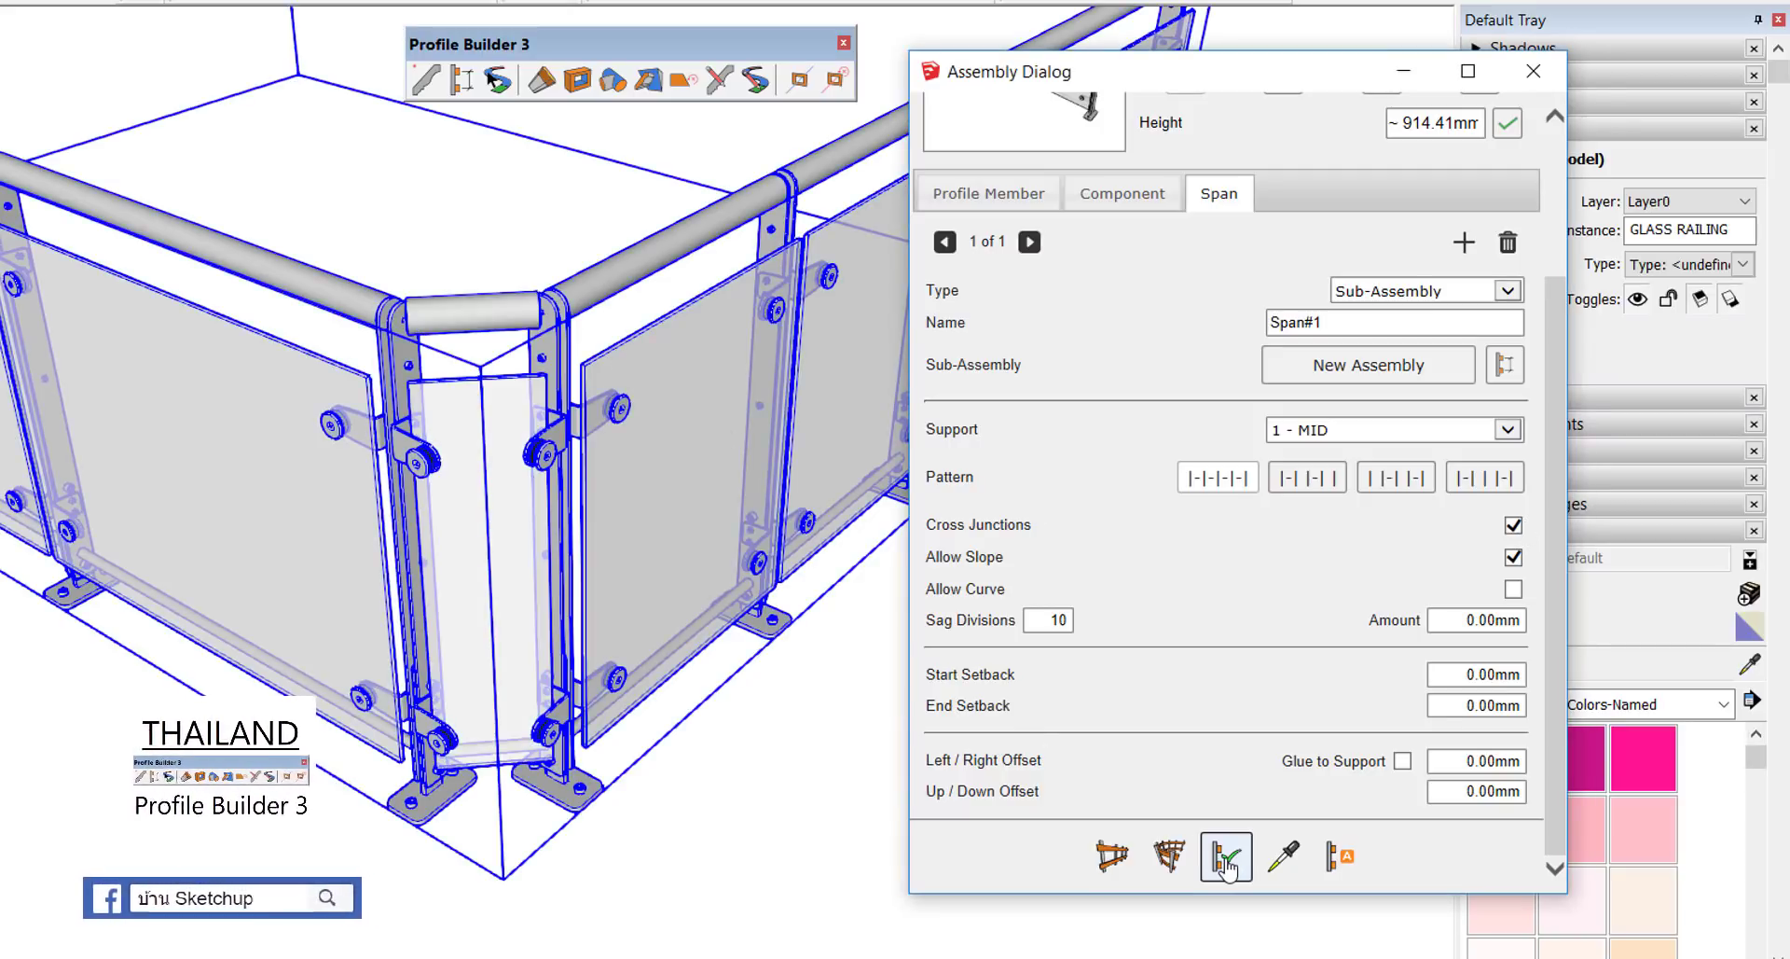
left_click(612, 832)
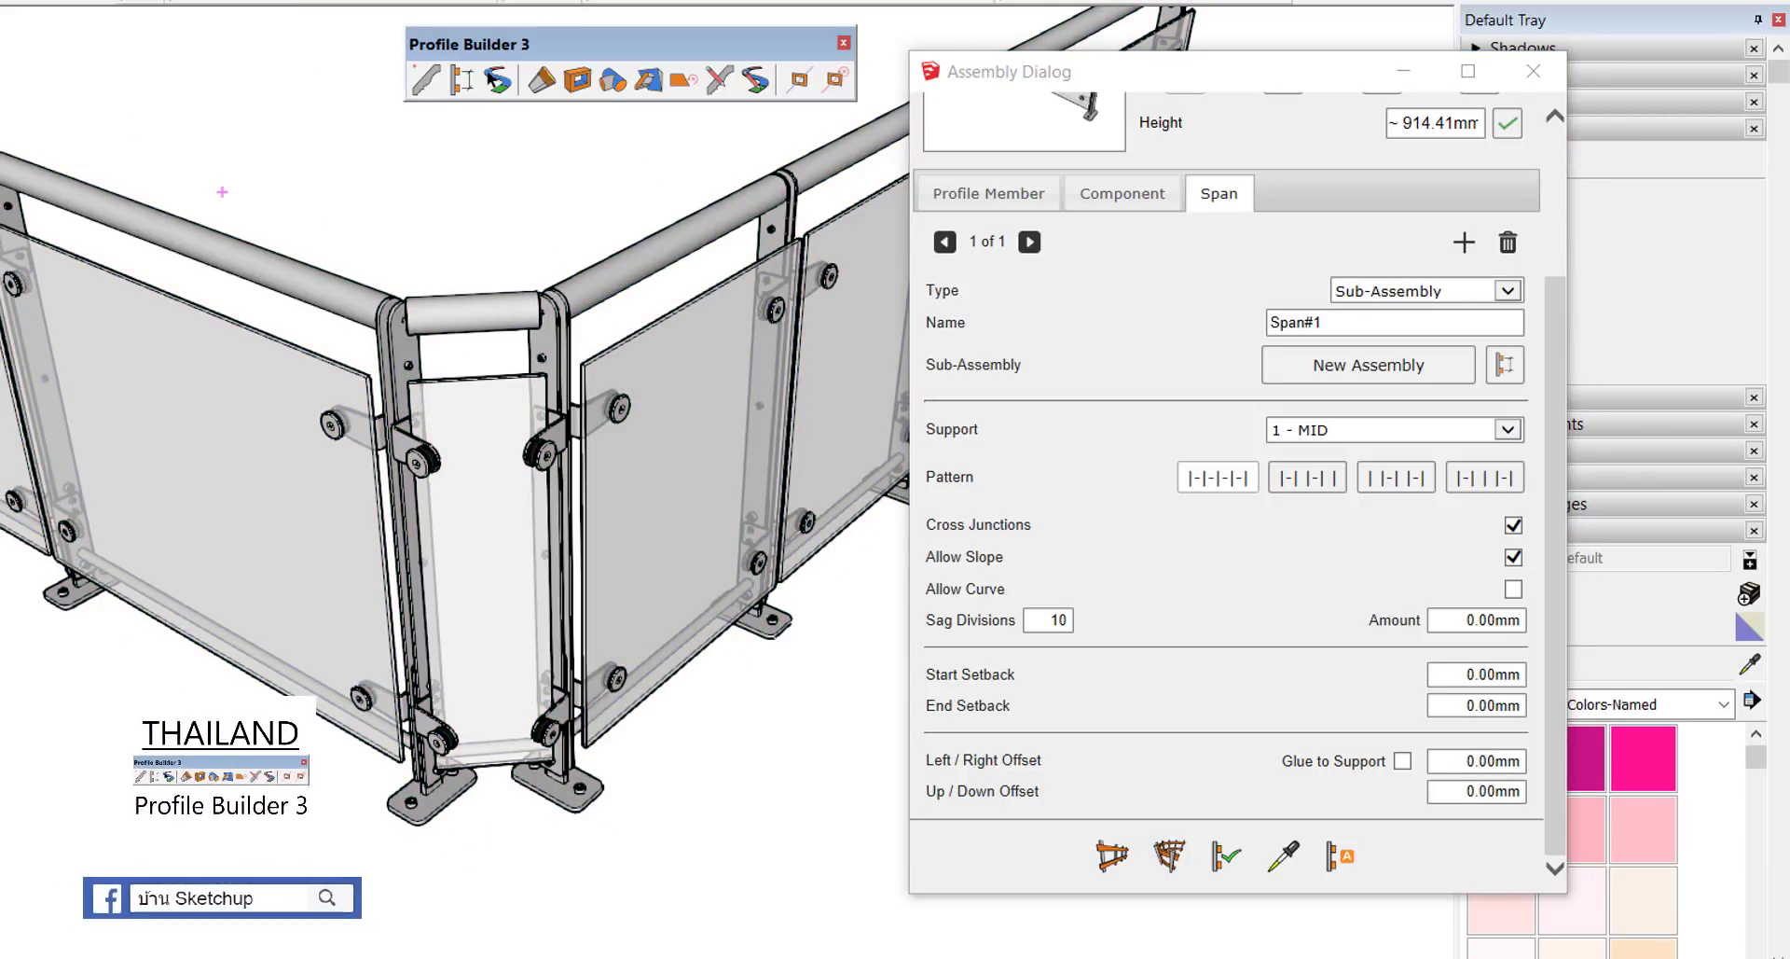
mouse_move(222, 192)
left_mouse_down()
mouse_move(359, 280)
mouse_move(608, 183)
mouse_move(648, 221)
left_mouse_up()
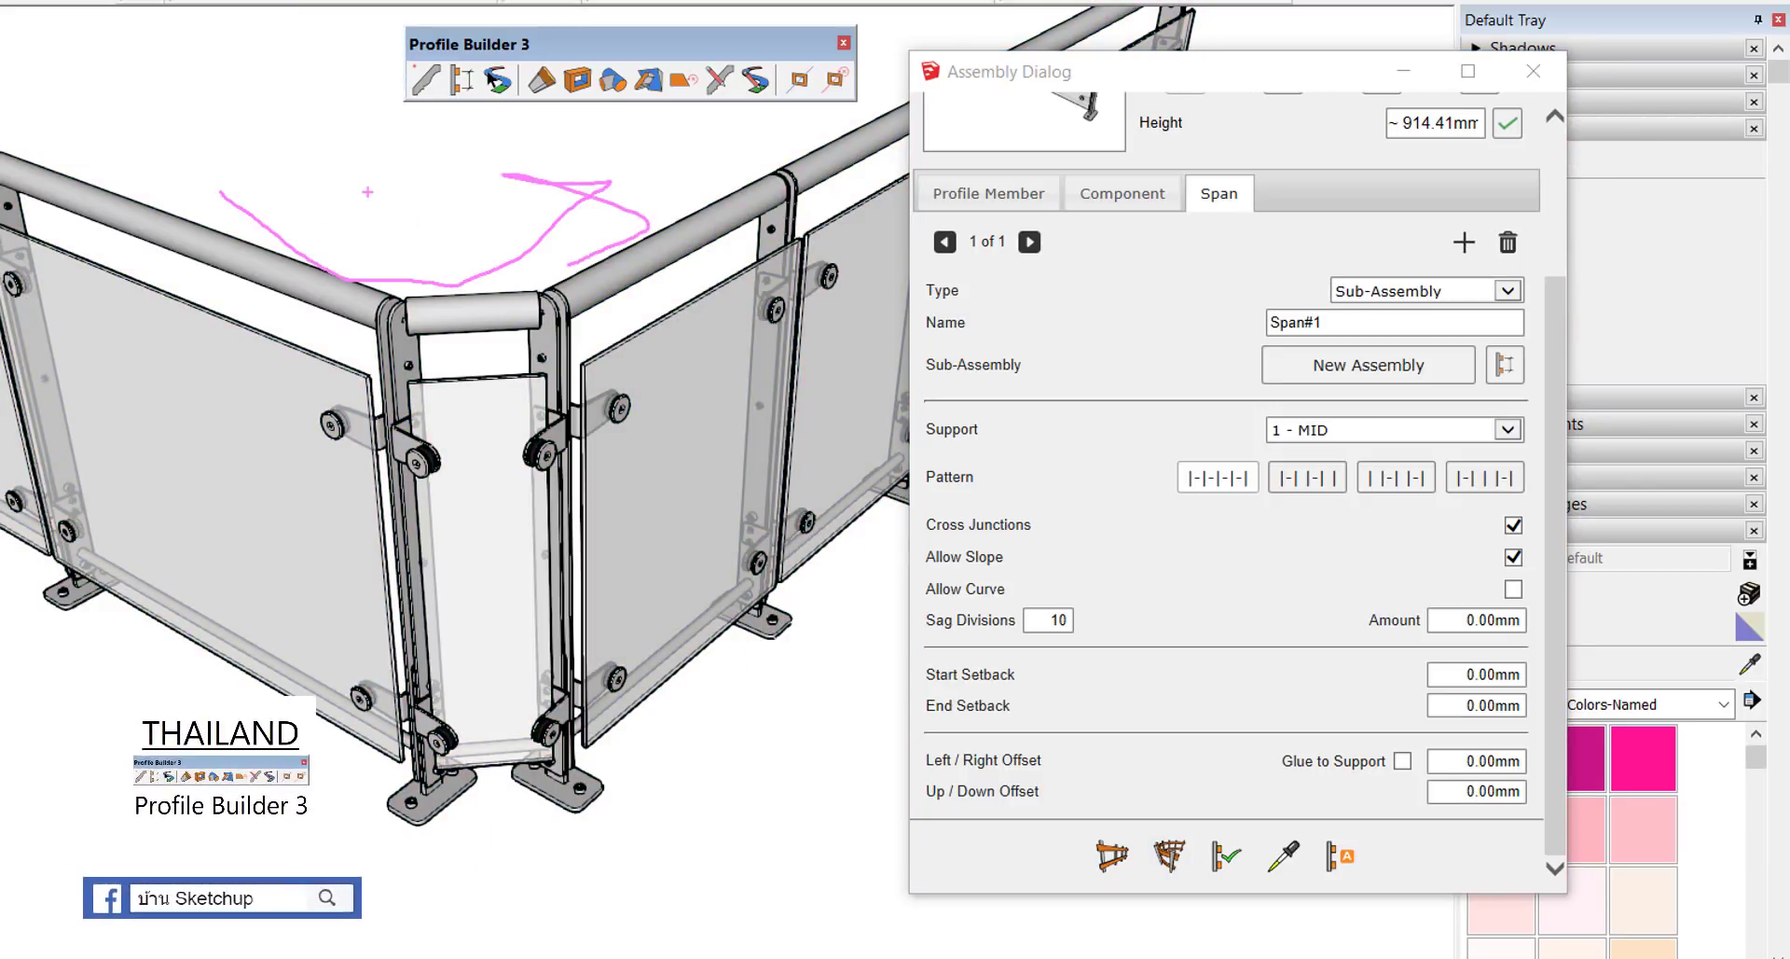
mouse_move(951, 574)
left_mouse_down()
mouse_move(988, 606)
mouse_move(1571, 573)
left_mouse_up()
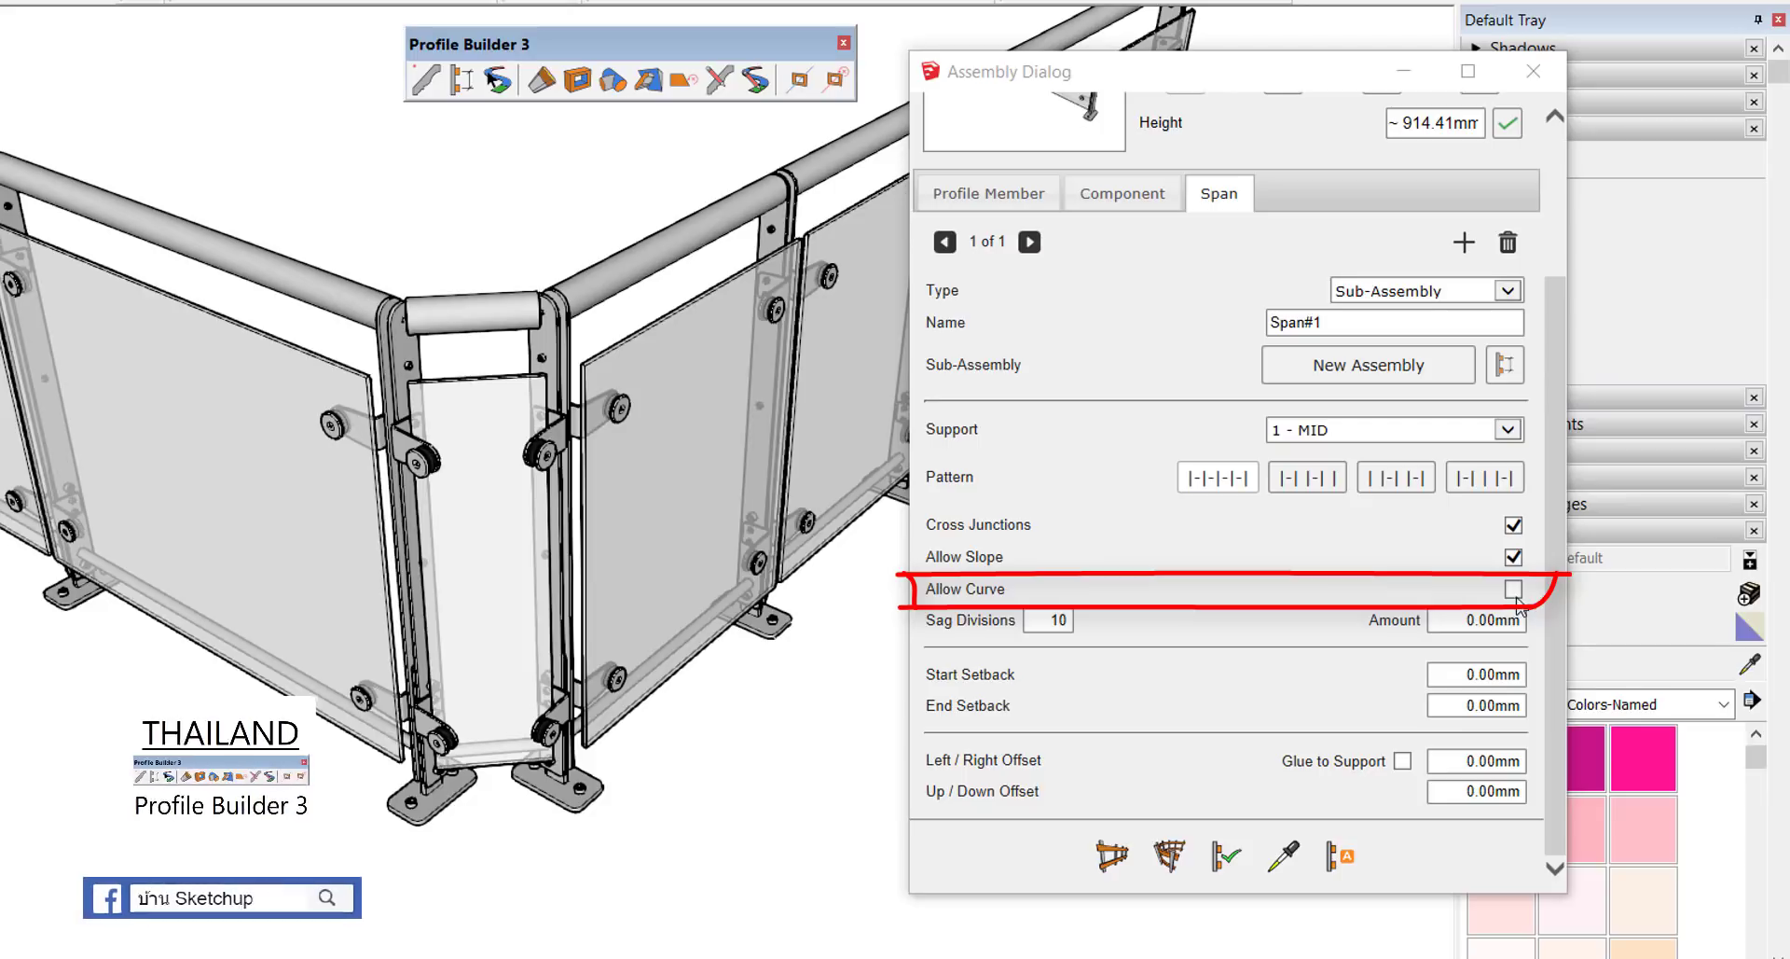
Step: Enable Allow Curve and regenerate the railing so the corner becomes one bent glass panel
left_click(1513, 589)
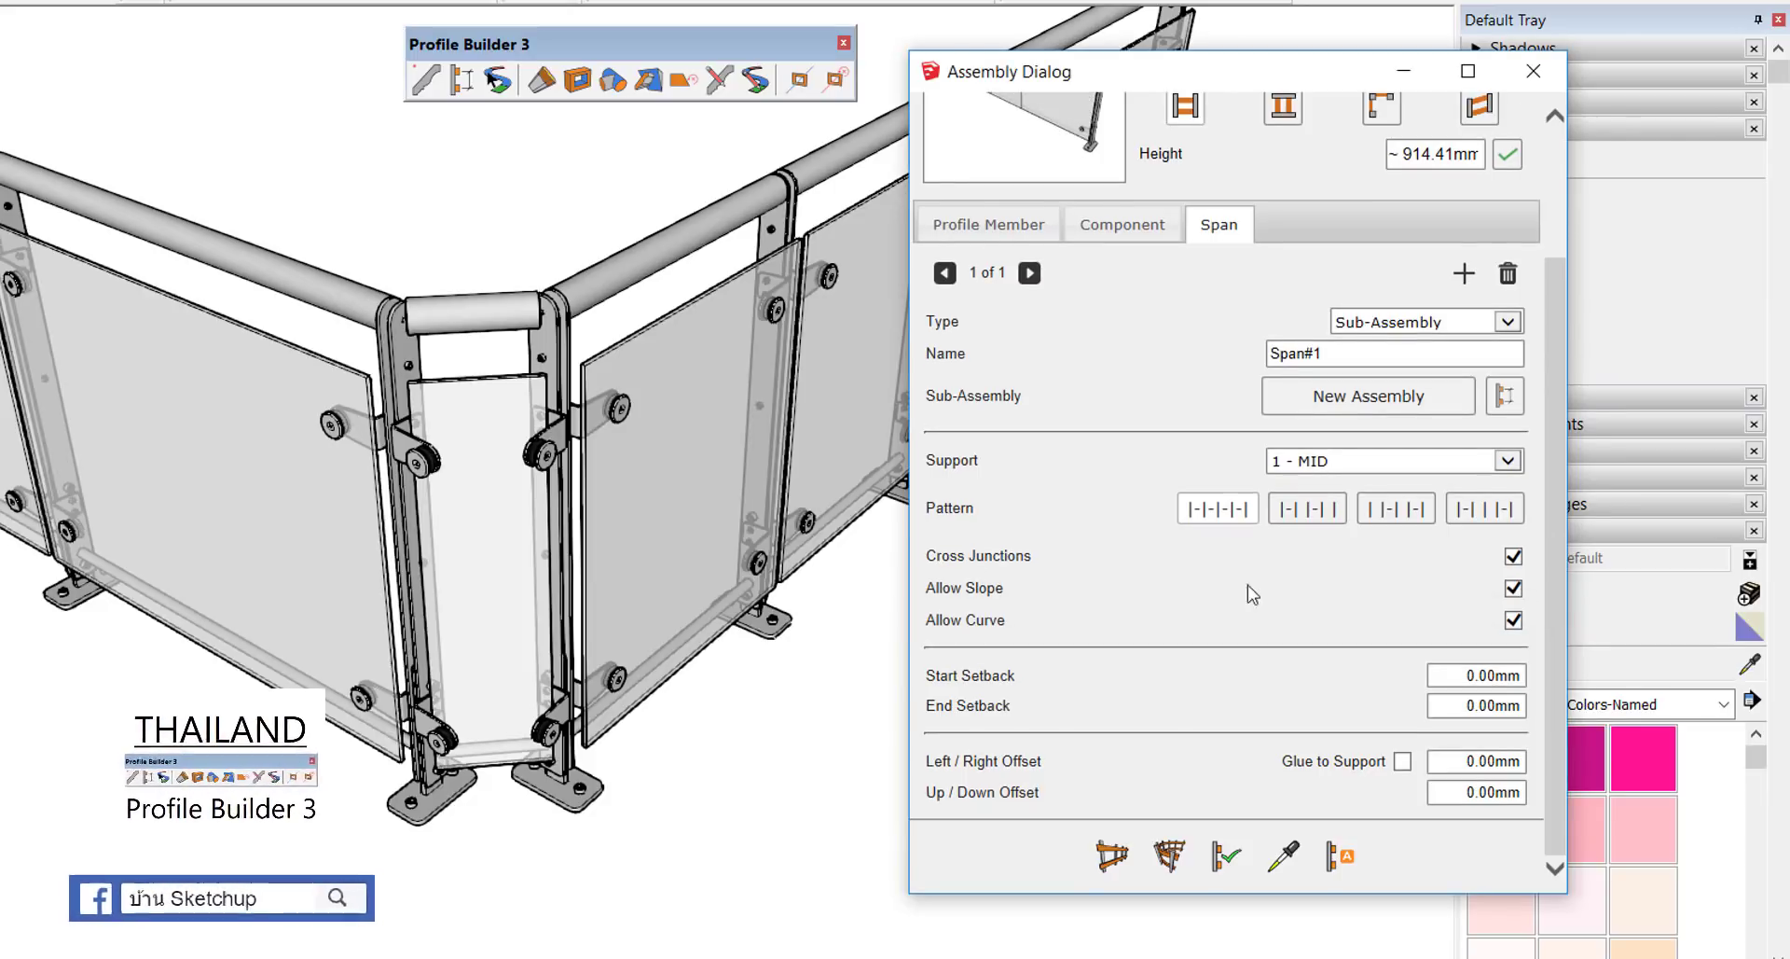
left_click(630, 419)
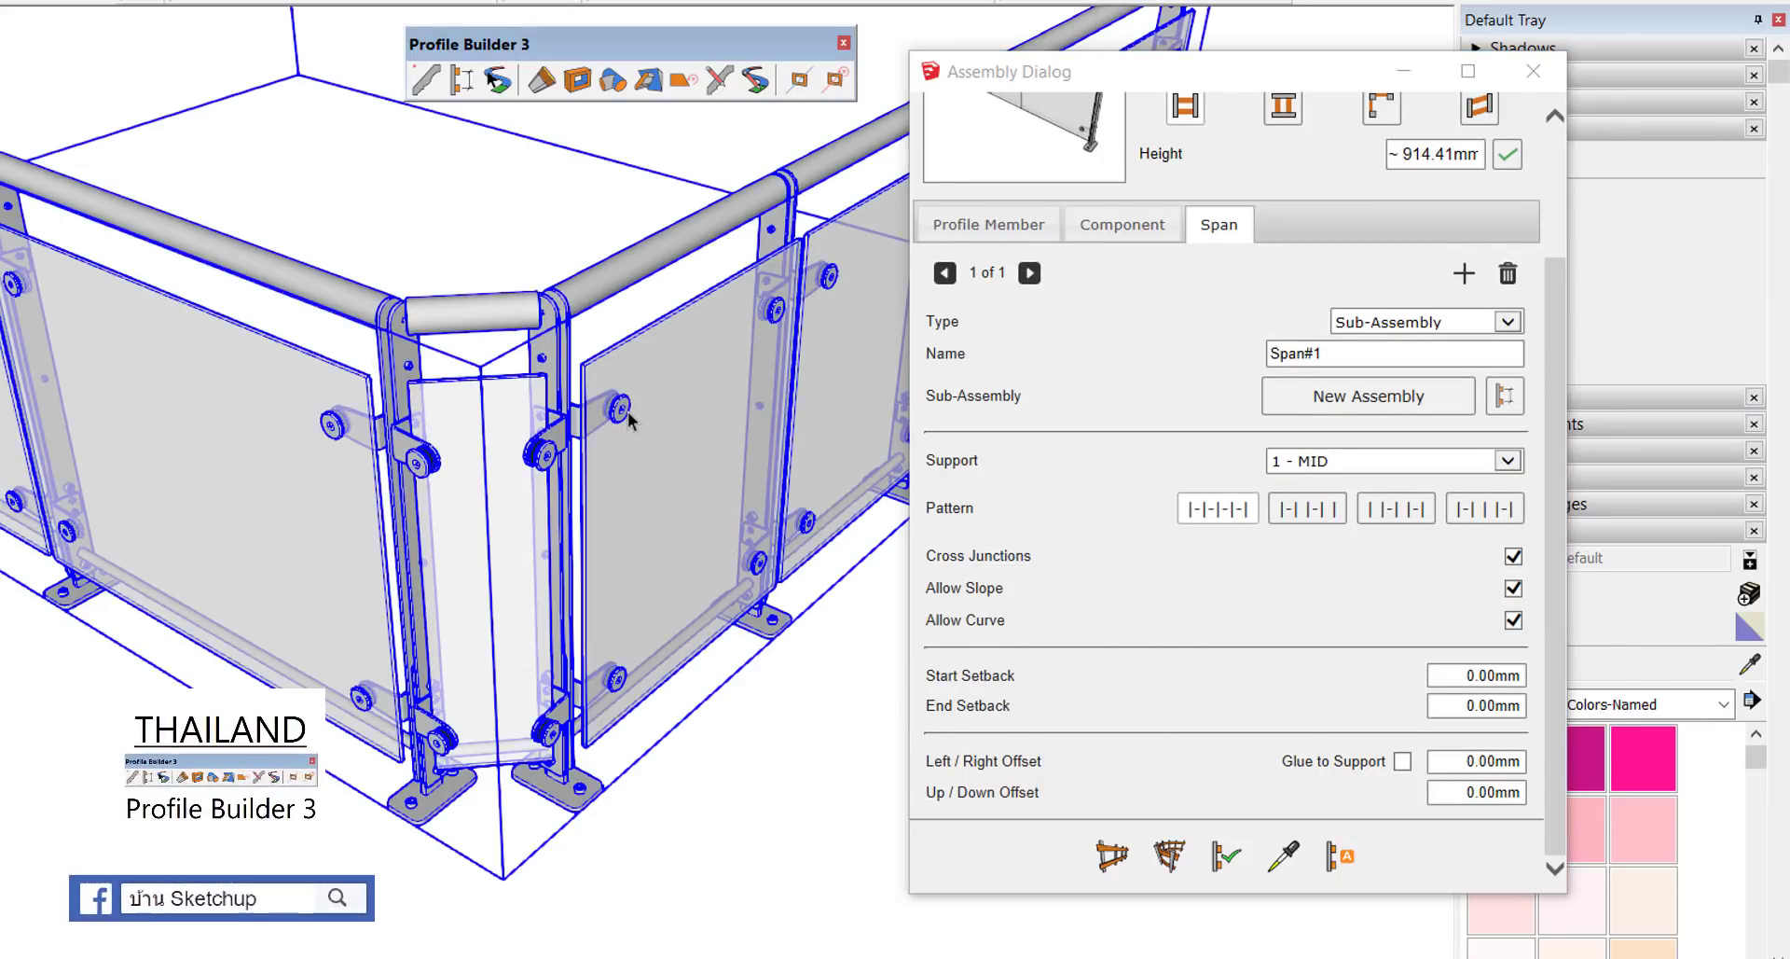
left_click(1226, 855)
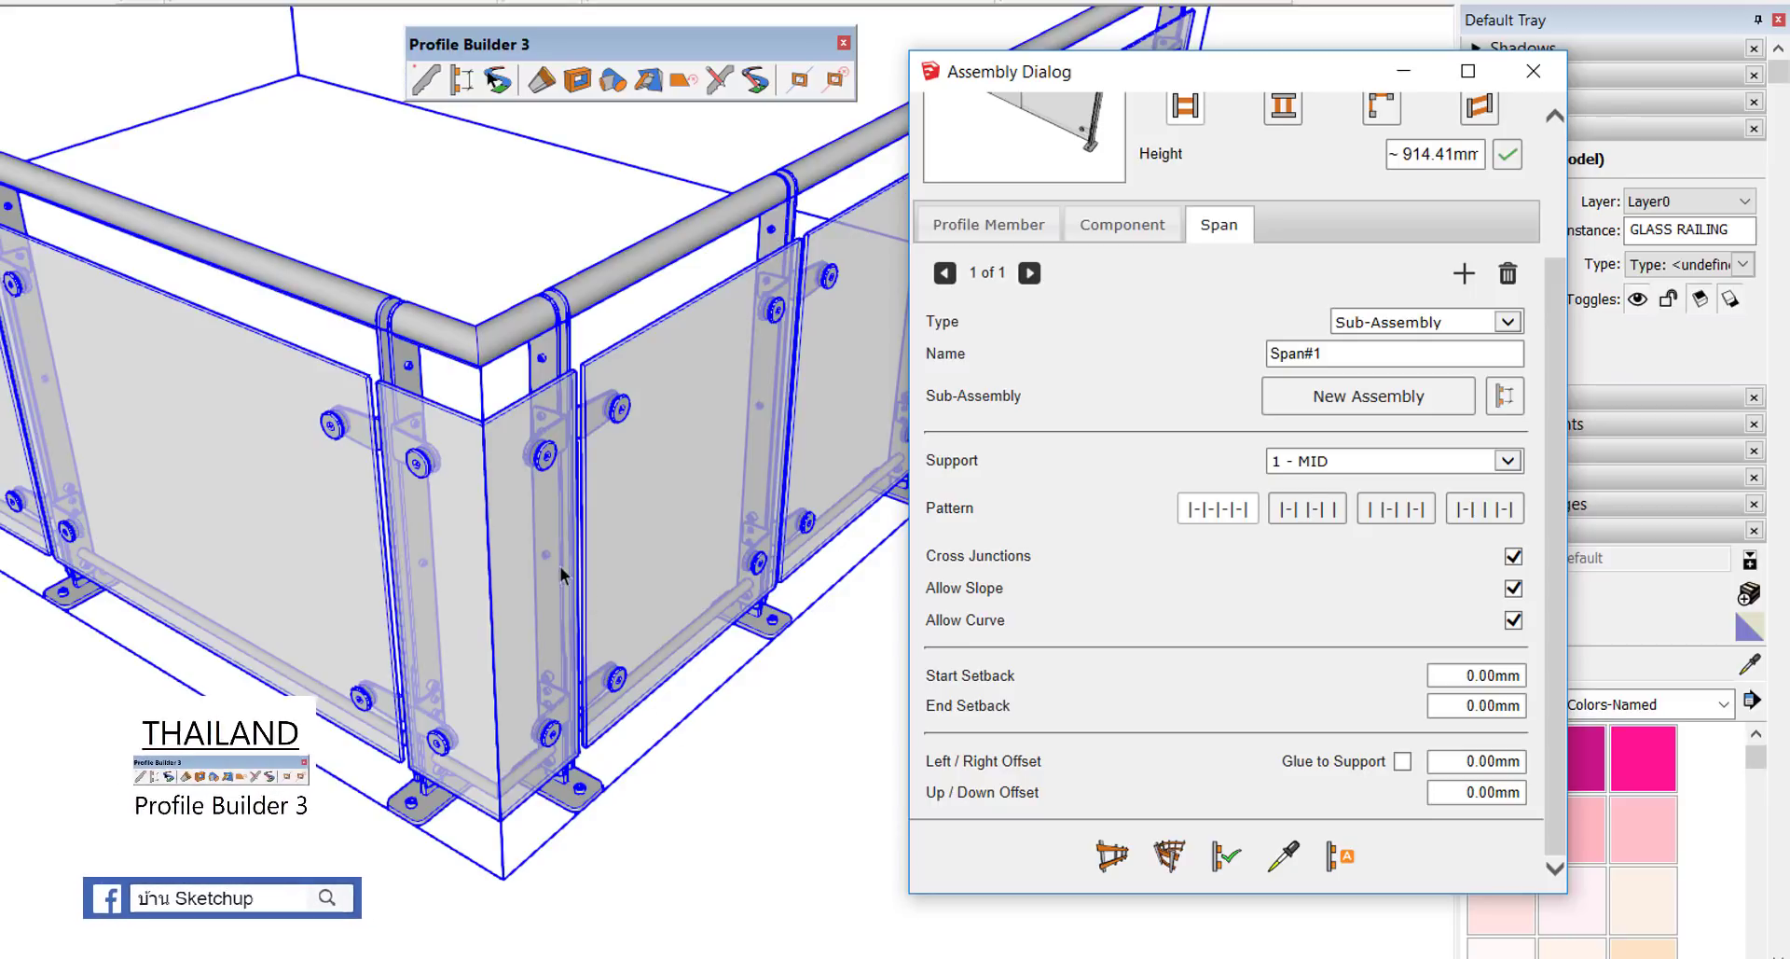
middle_click_drag(511, 533, 403, 436)
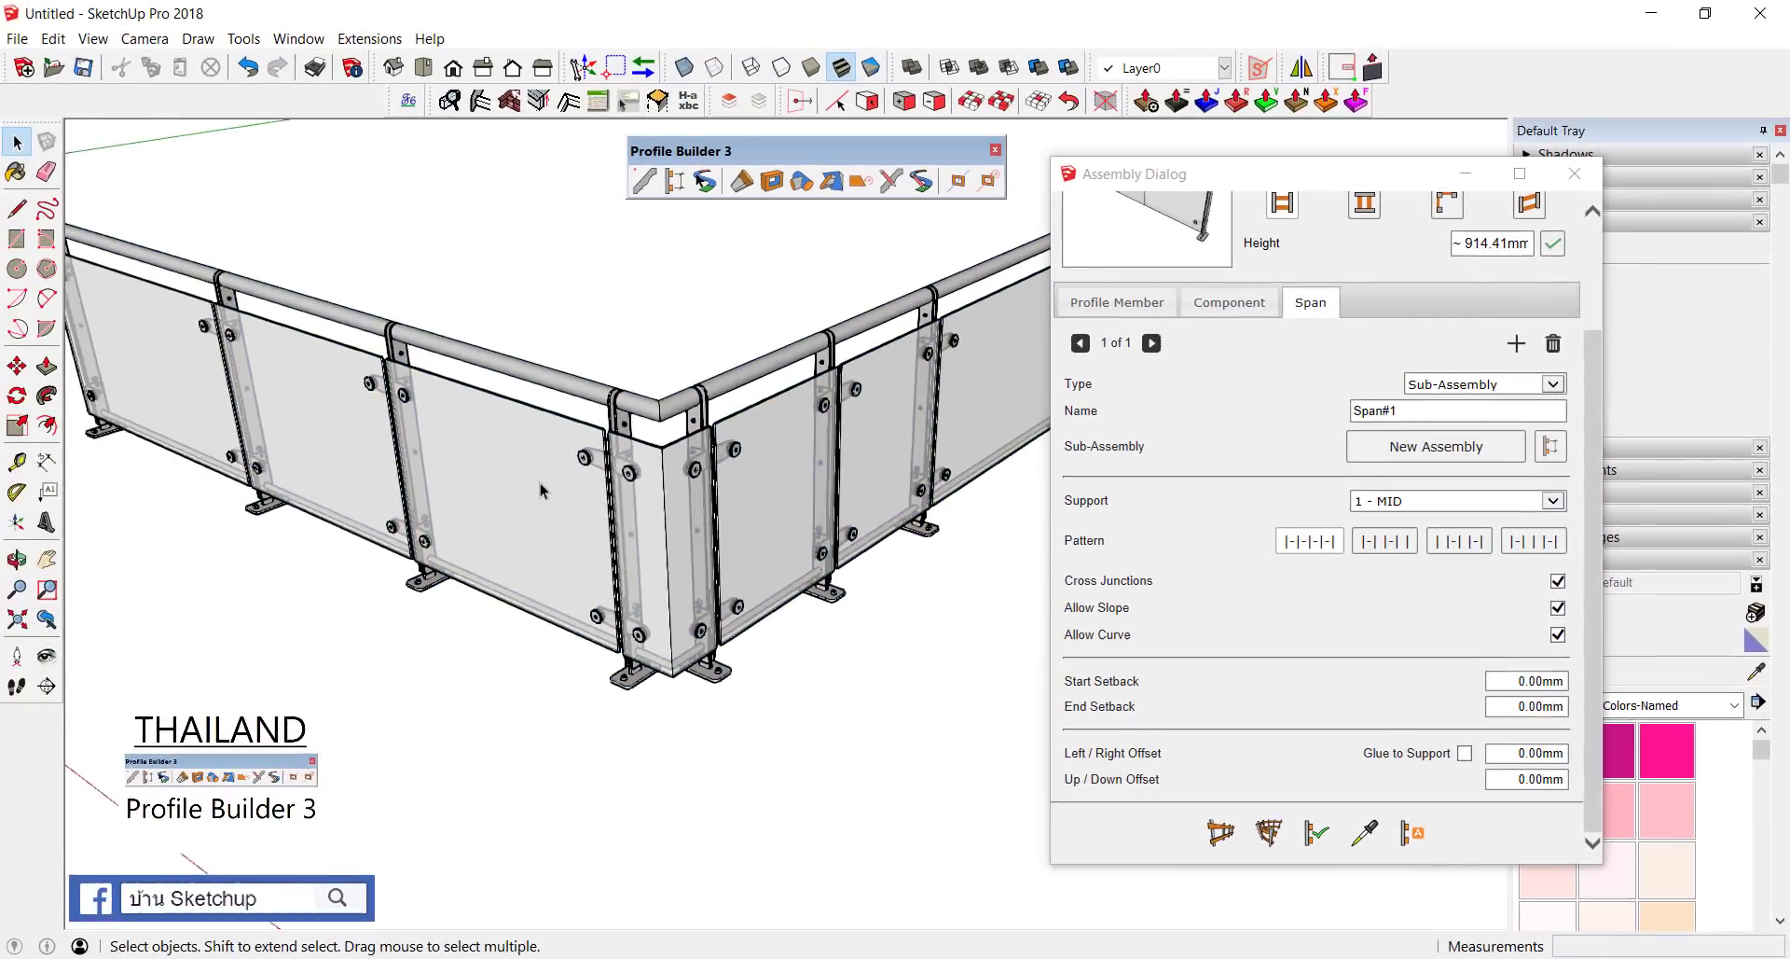
scroll(560, 448, "down", 5)
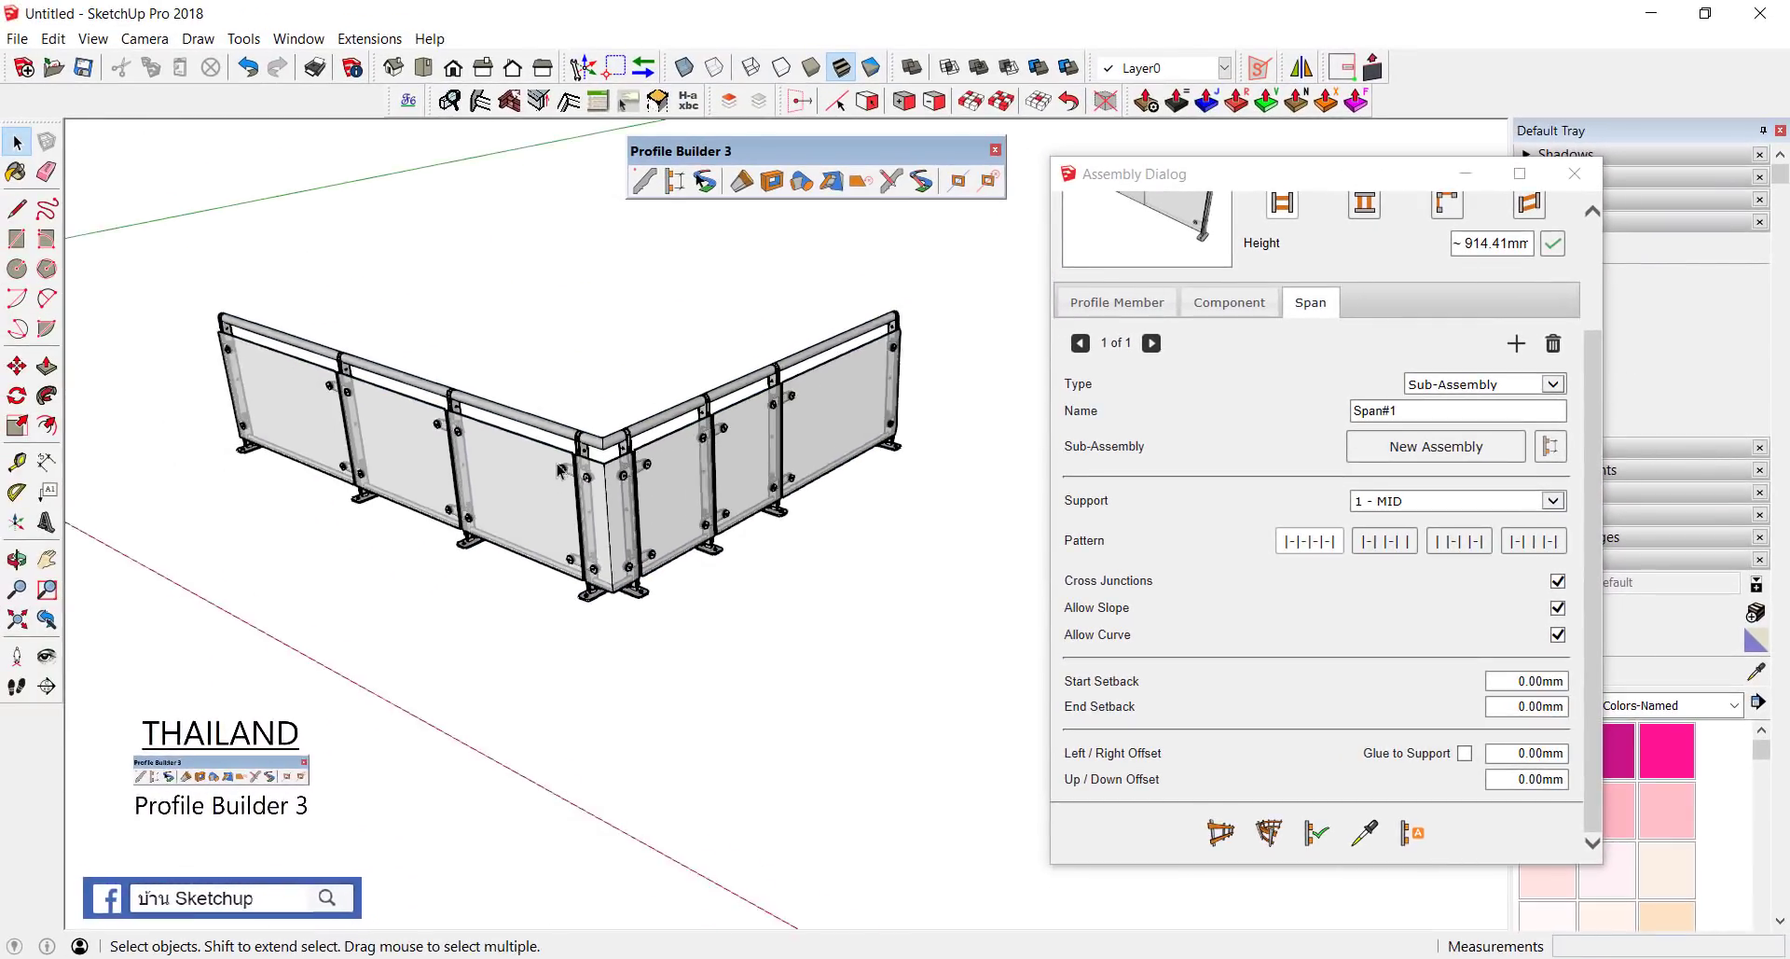
left_click(1221, 831)
Step: Draw a second three-segment zigzag glass railing through four points, finishing with Enter
scroll(827, 575, "down", 5)
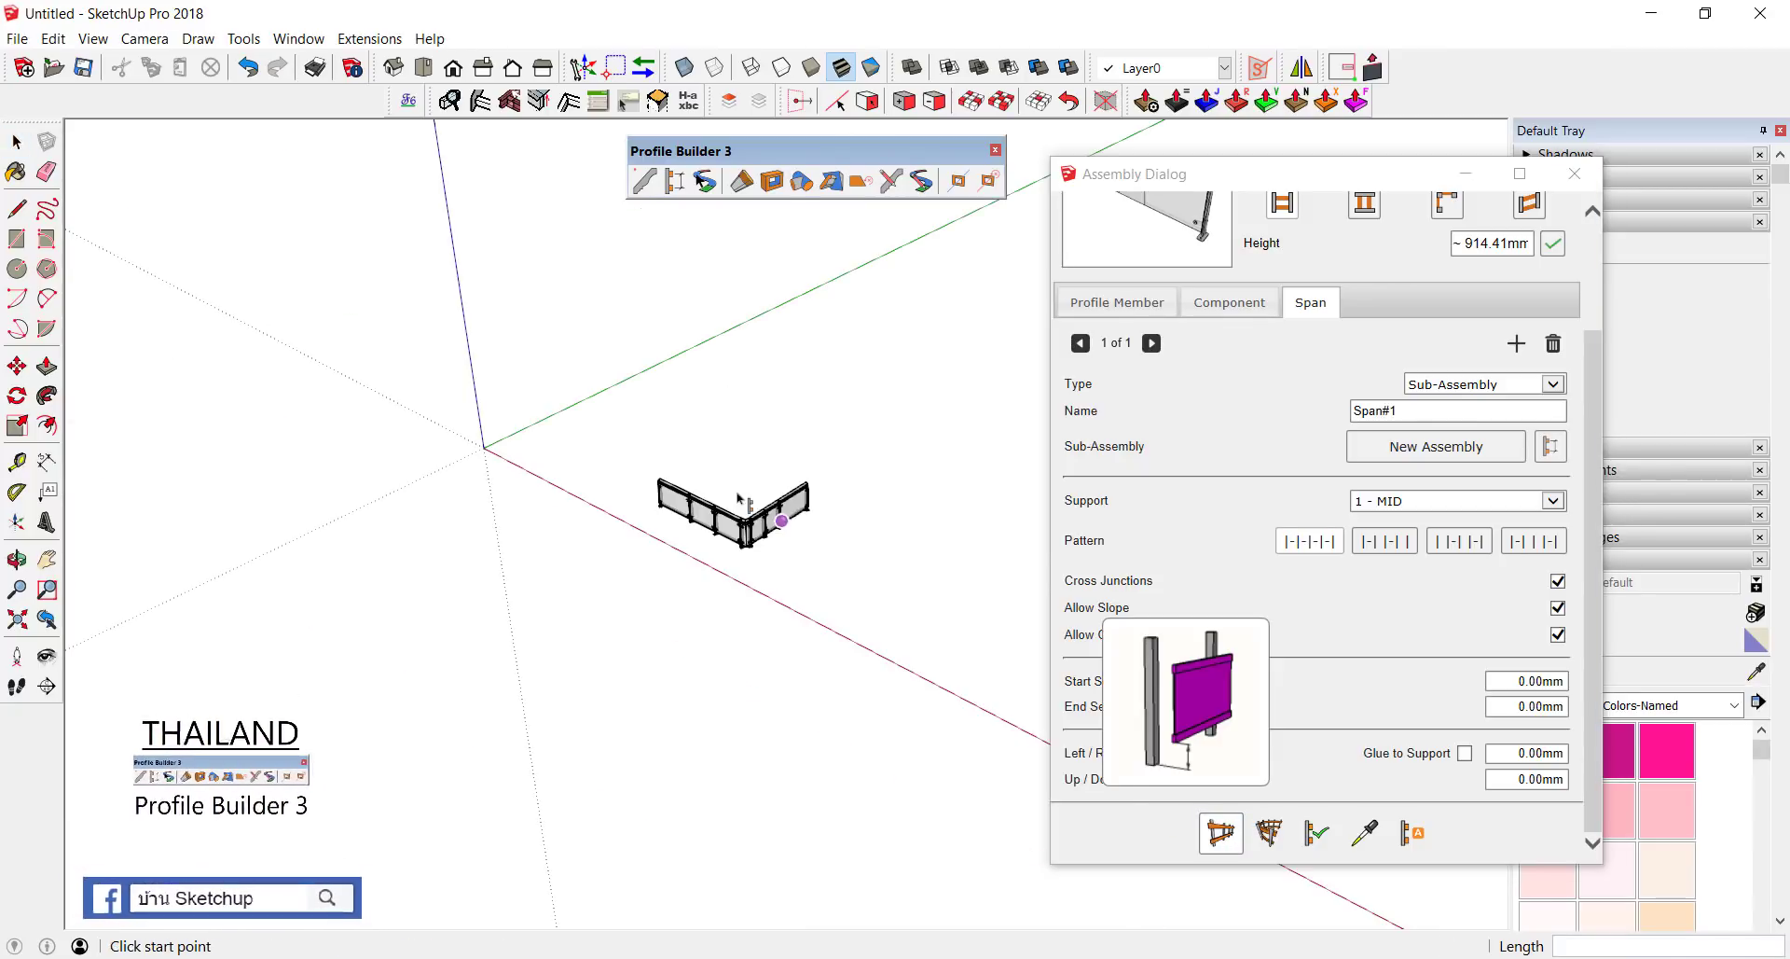
scroll(718, 464, "up", 2)
left_click(552, 428)
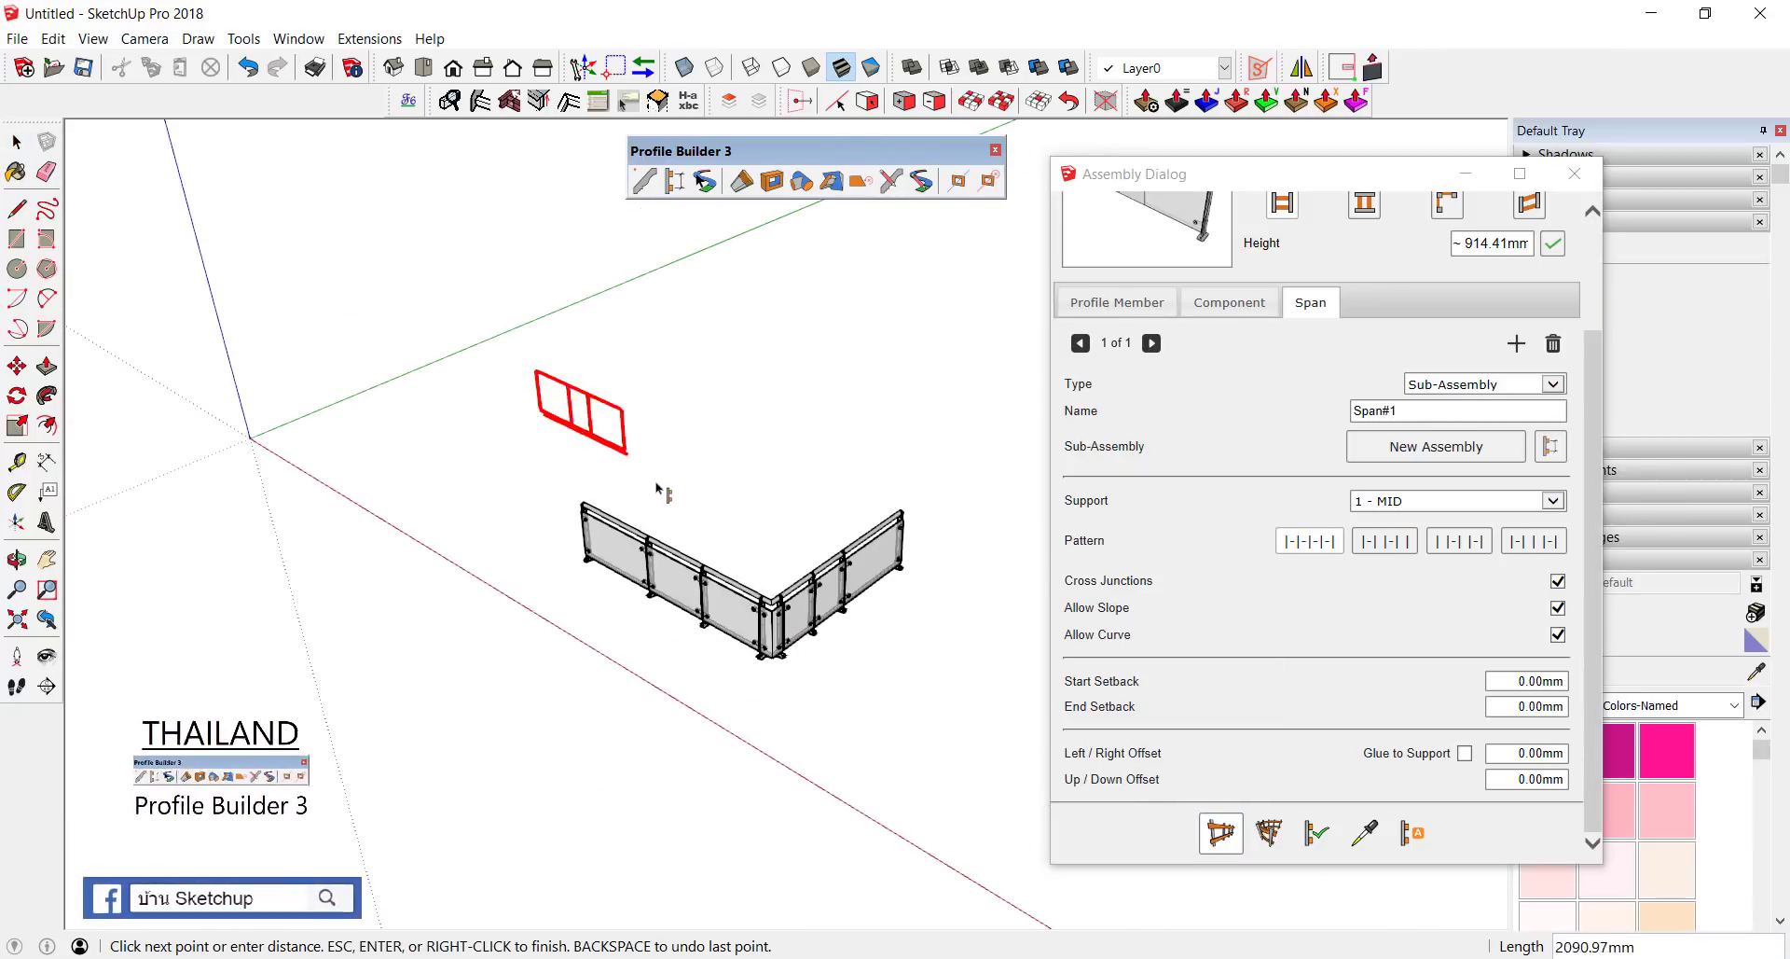
left_click(735, 417)
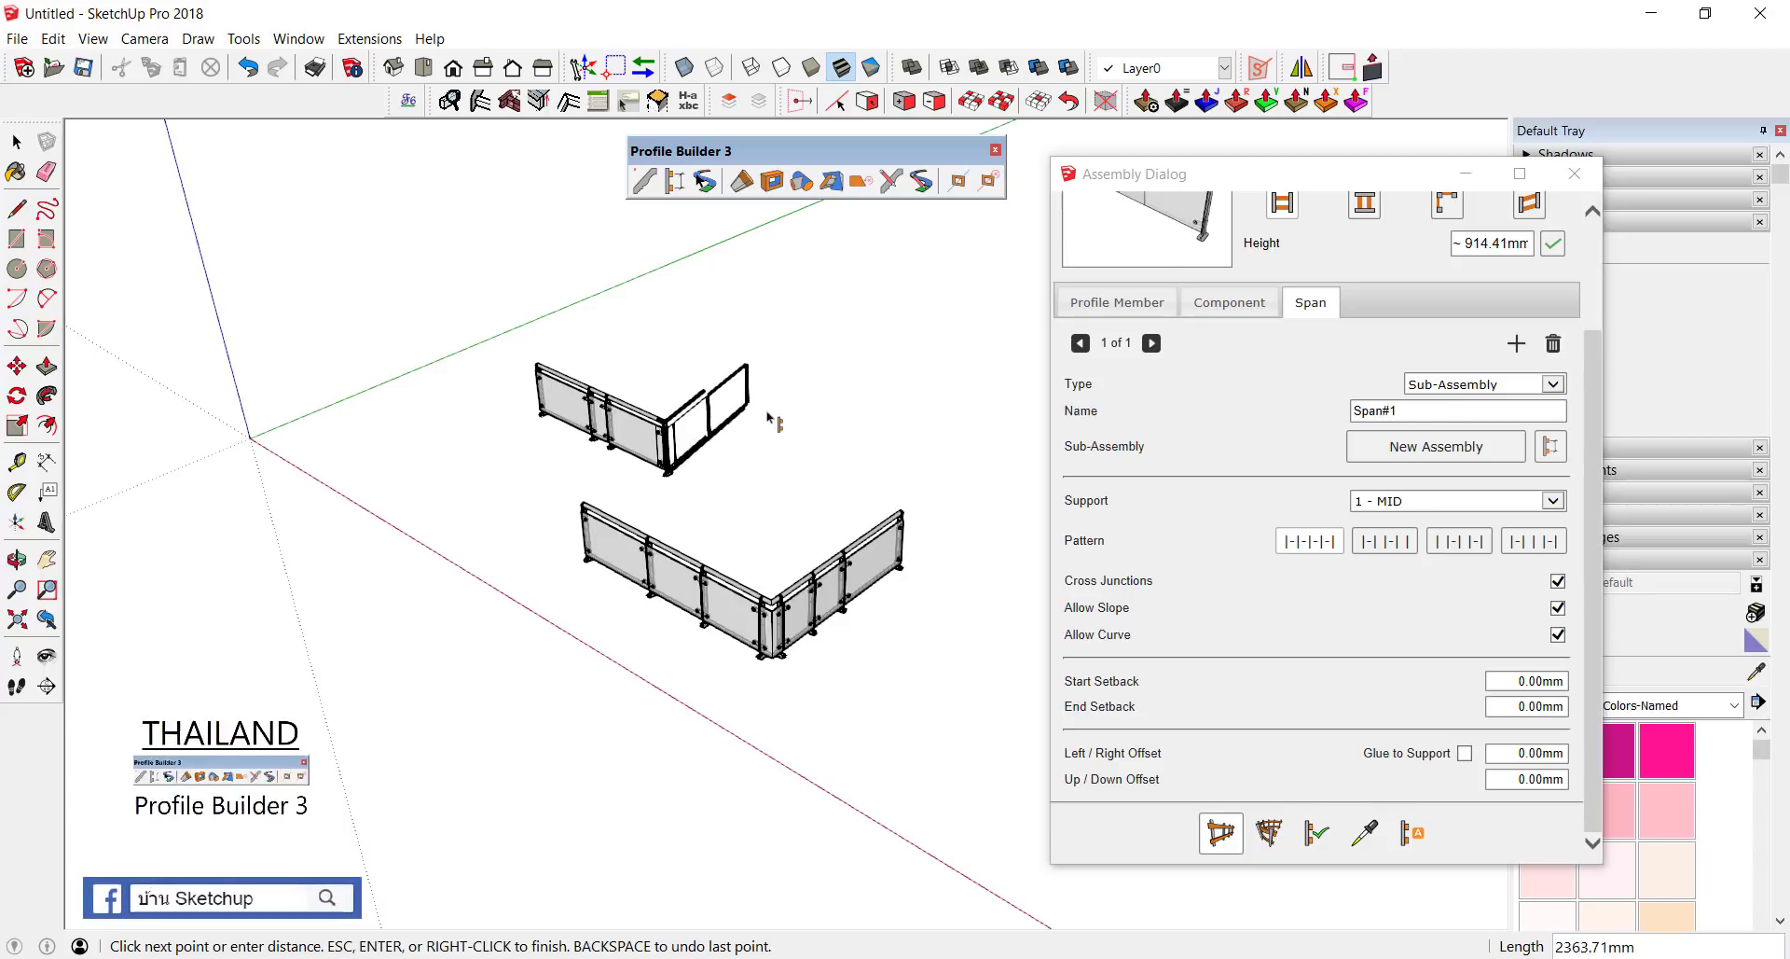
left_click(830, 451)
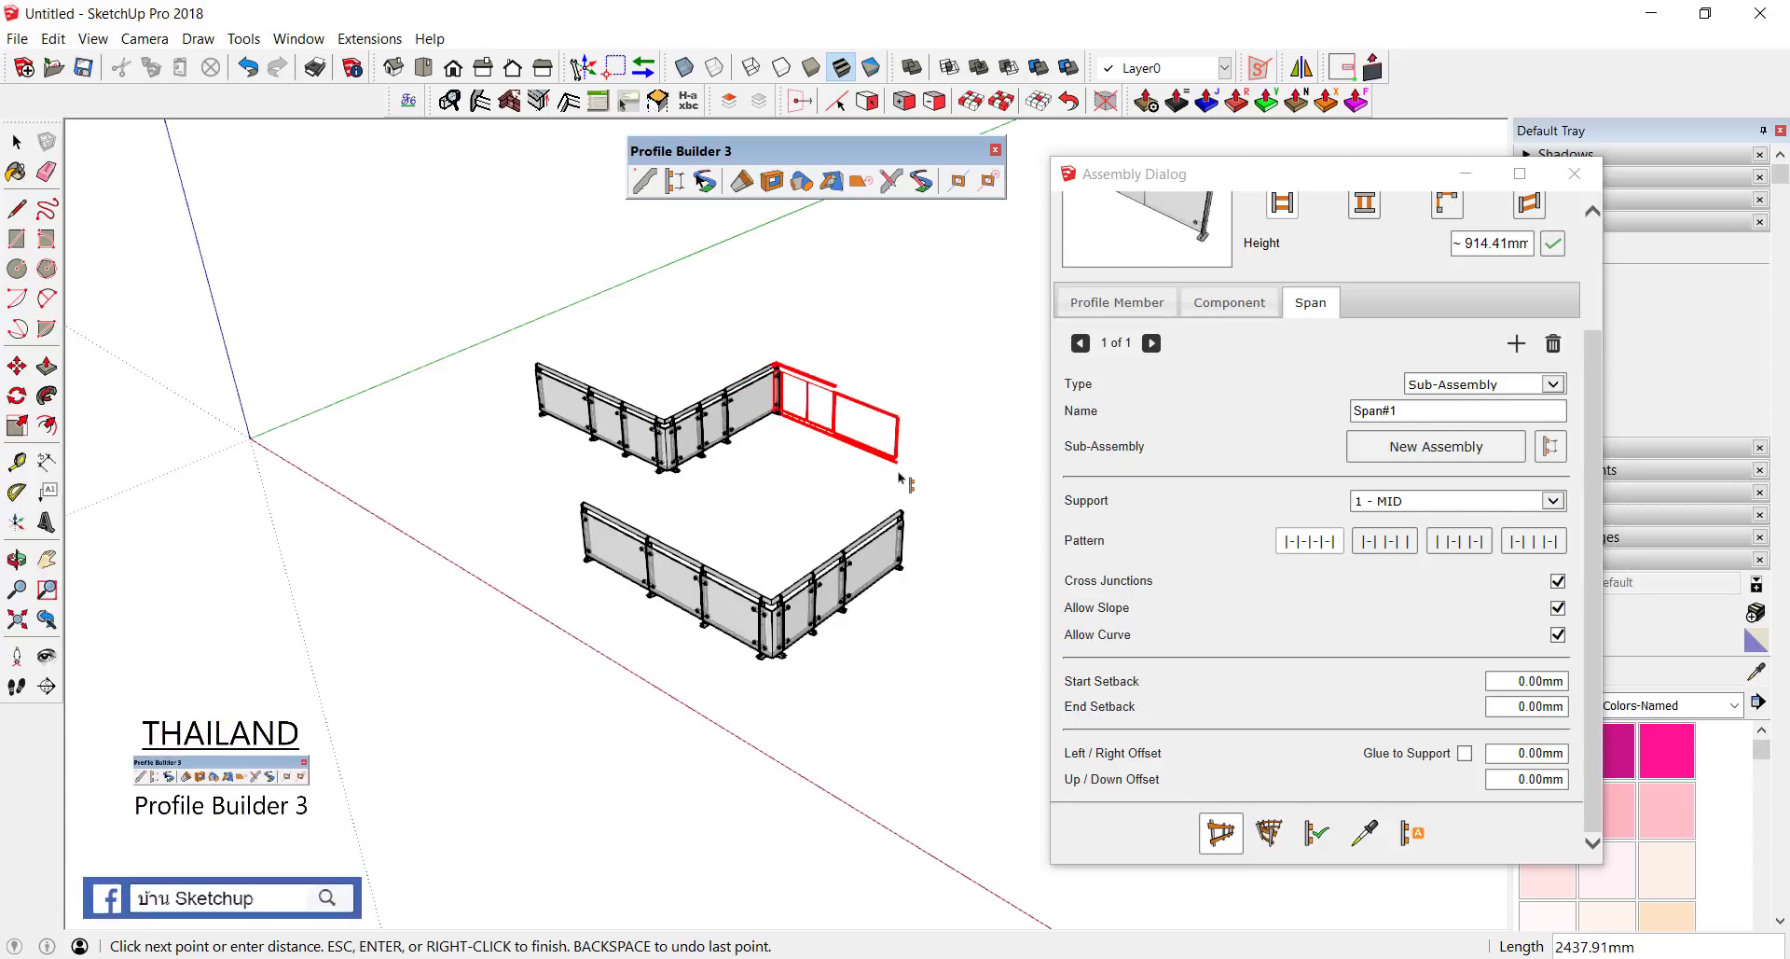
left_click(973, 401)
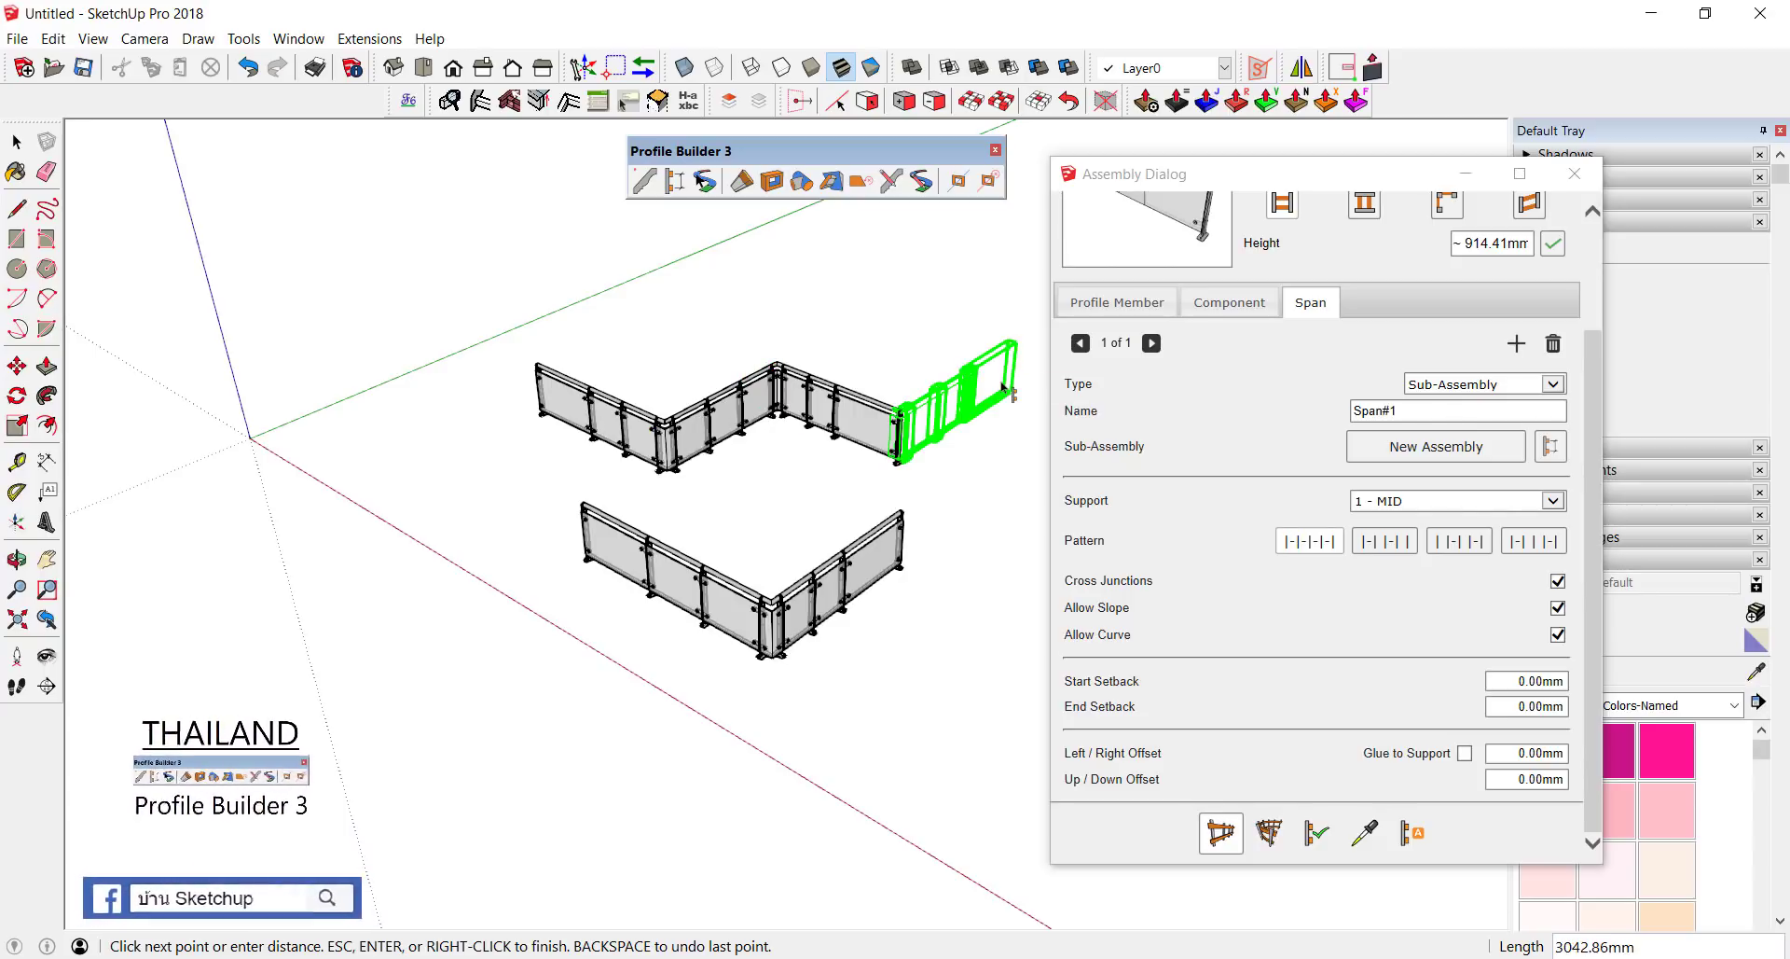
key("Return")
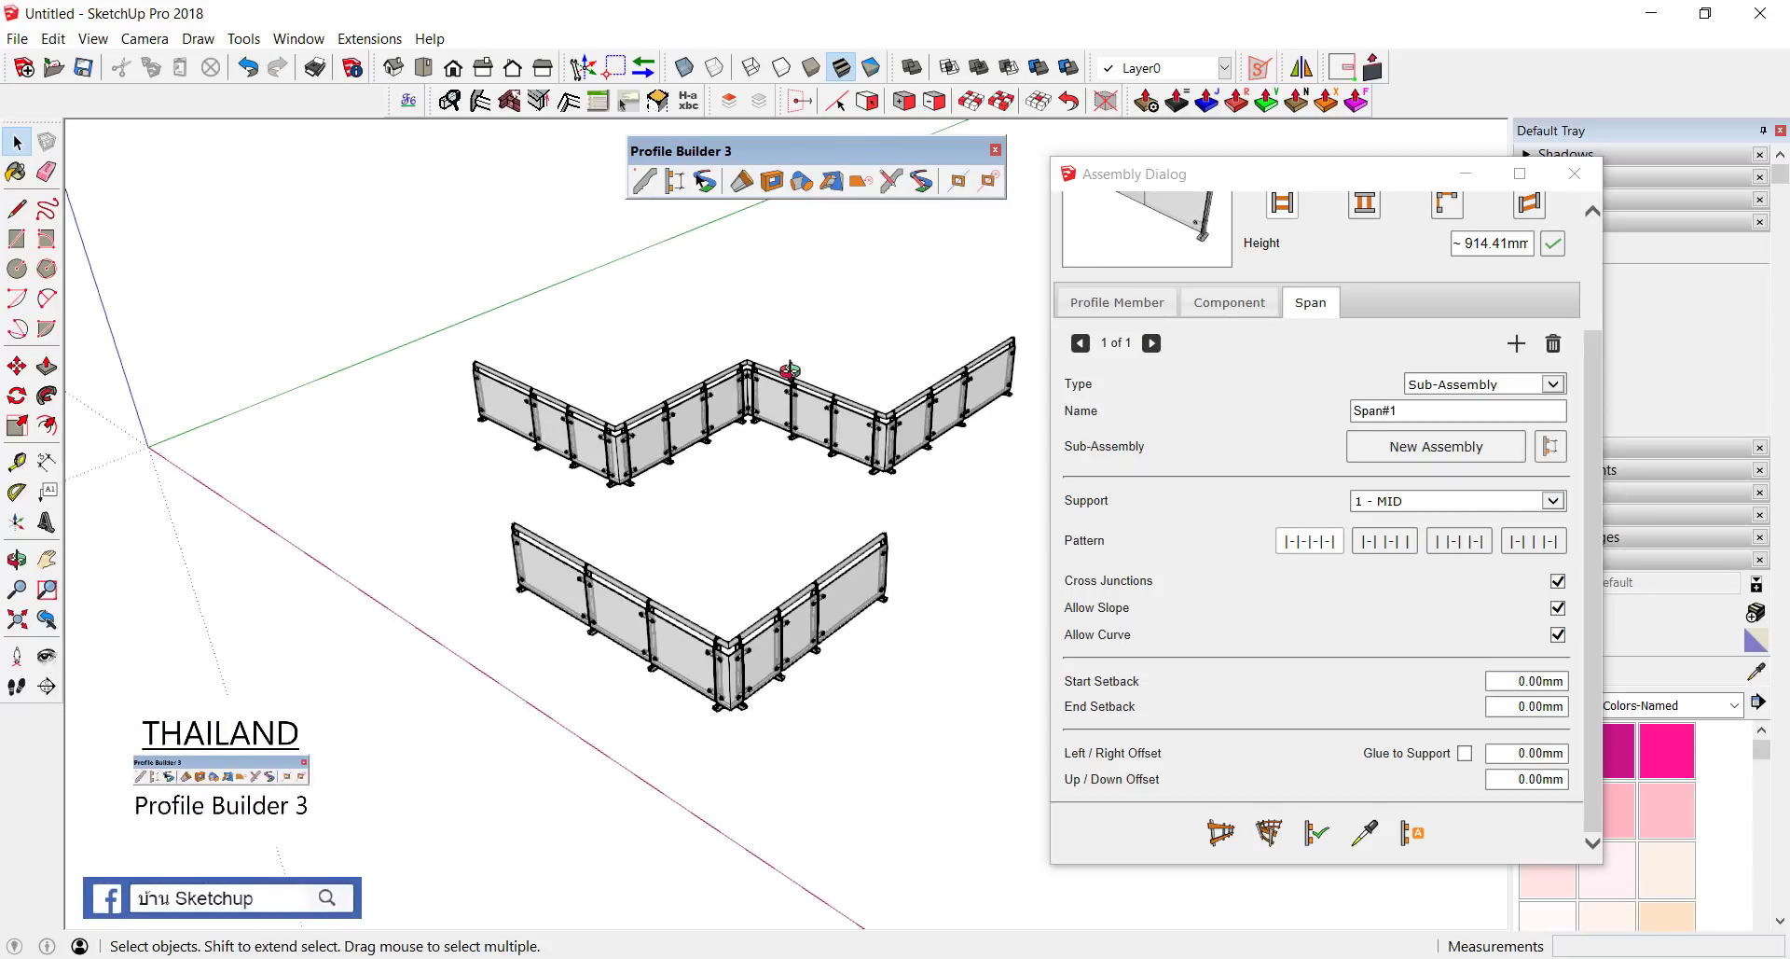
scroll(736, 404, "up", 3)
scroll(611, 420, "down", 5)
scroll(688, 570, "up", 2)
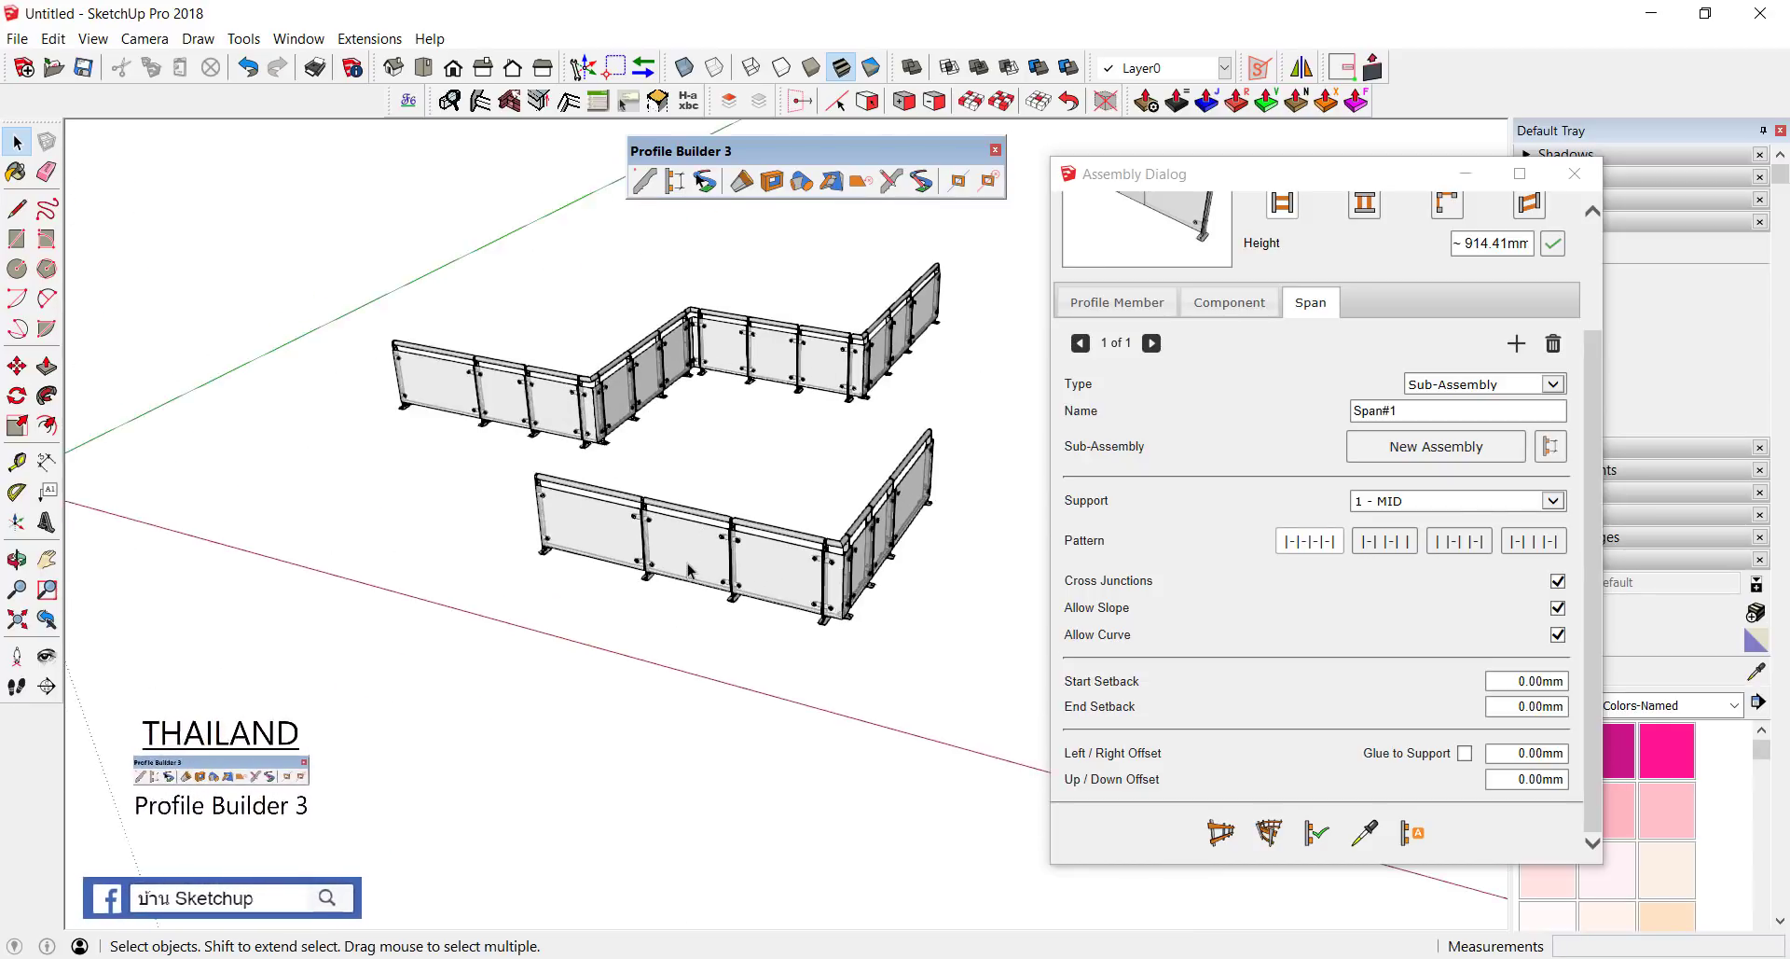
scroll(676, 573, "up", 2)
scroll(657, 578, "up", 2)
scroll(639, 585, "up", 2)
scroll(627, 591, "up", 3)
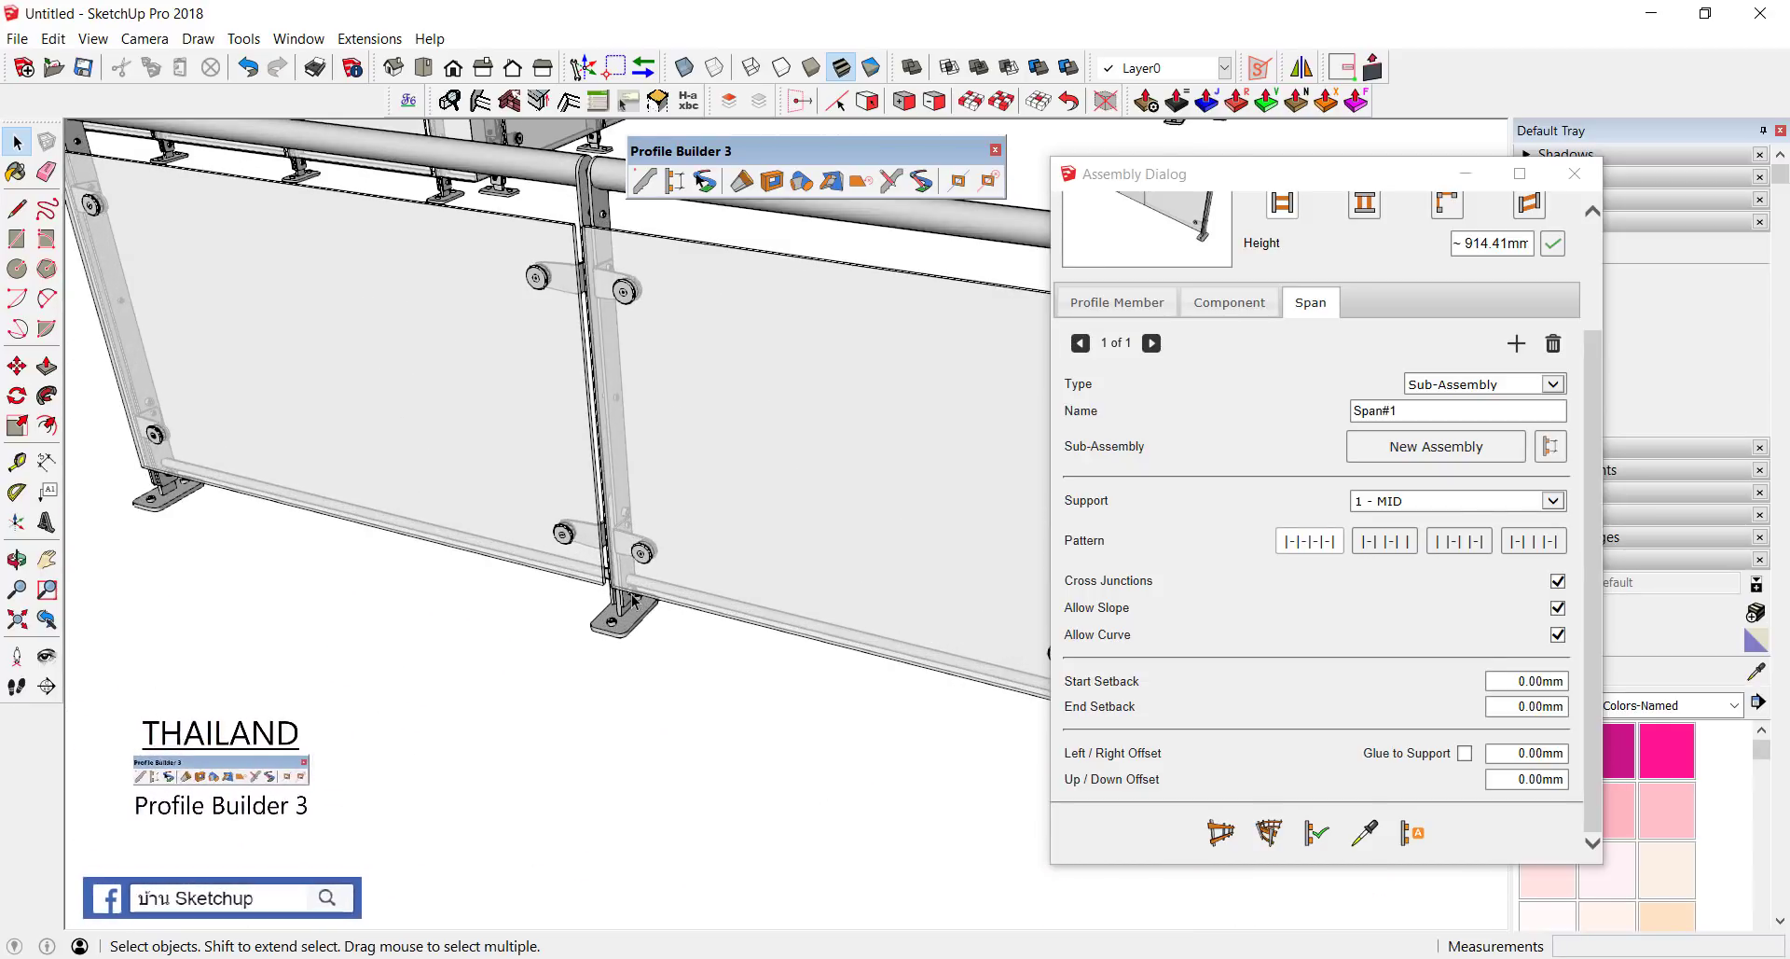
Step: End the lower glass railing's last span at the post base beside the upper railing
key("l")
scroll(611, 631, "up", 3)
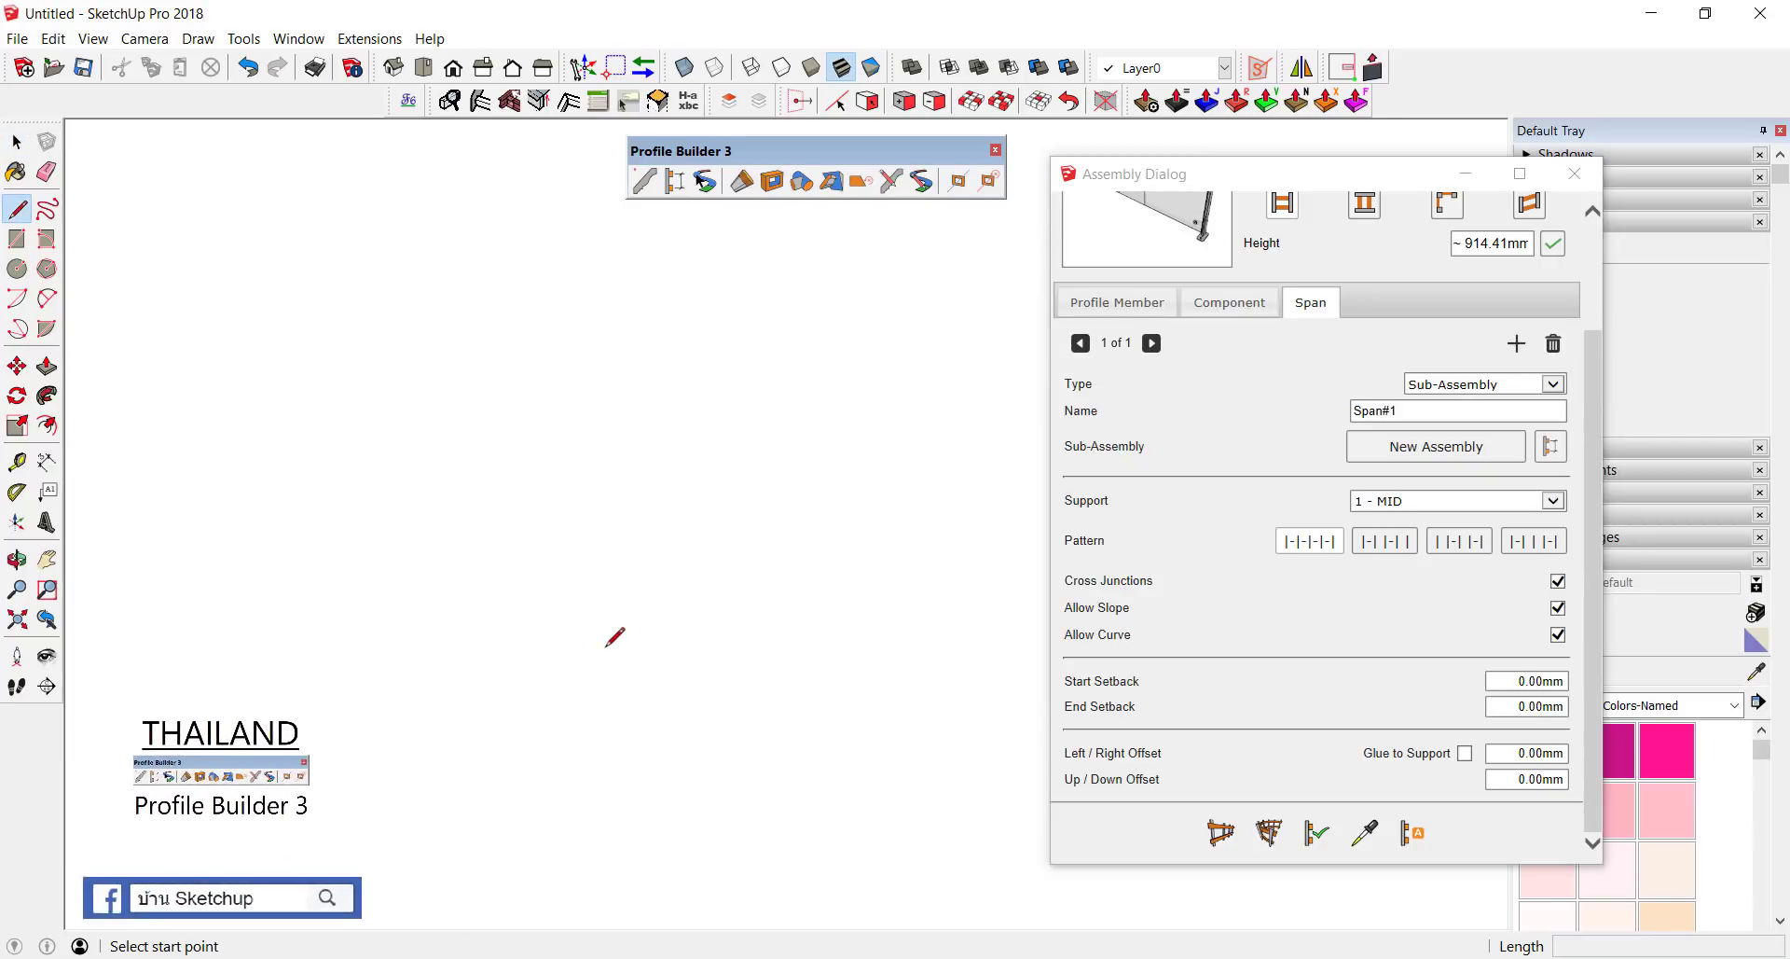
scroll(610, 631, "down", 2)
left_click(608, 615)
scroll(606, 617, "down", 2)
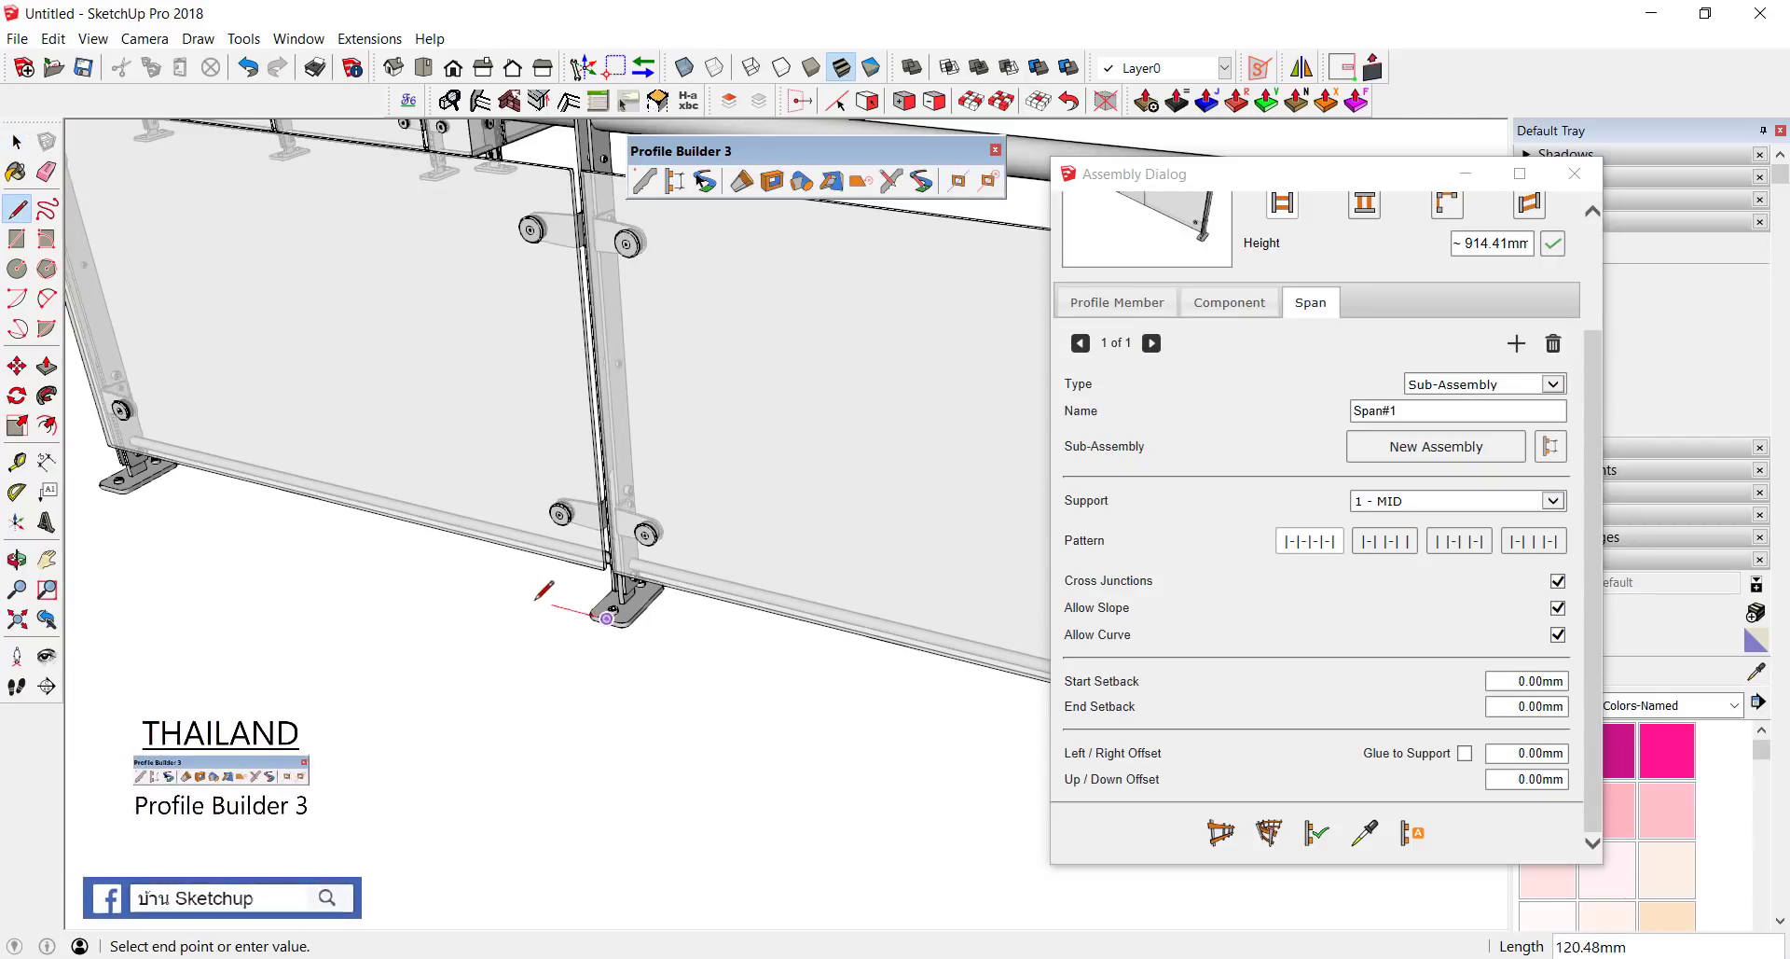
scroll(98, 482, "up", 2)
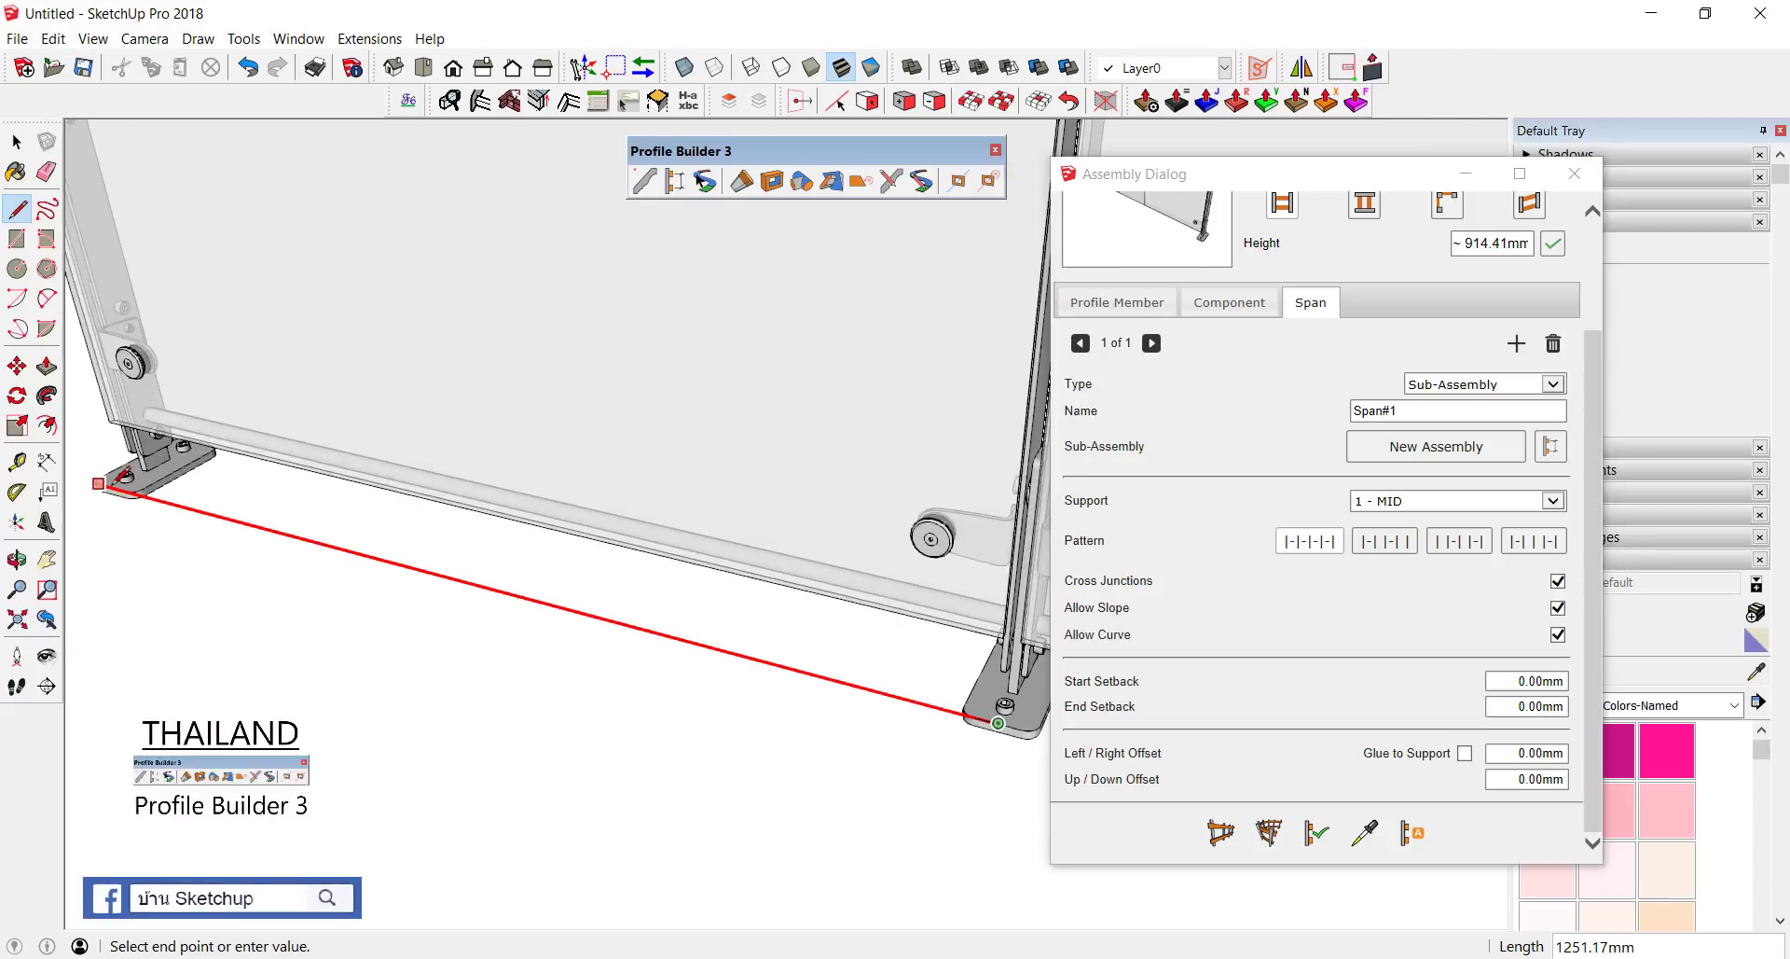
scroll(102, 485, "up", 1)
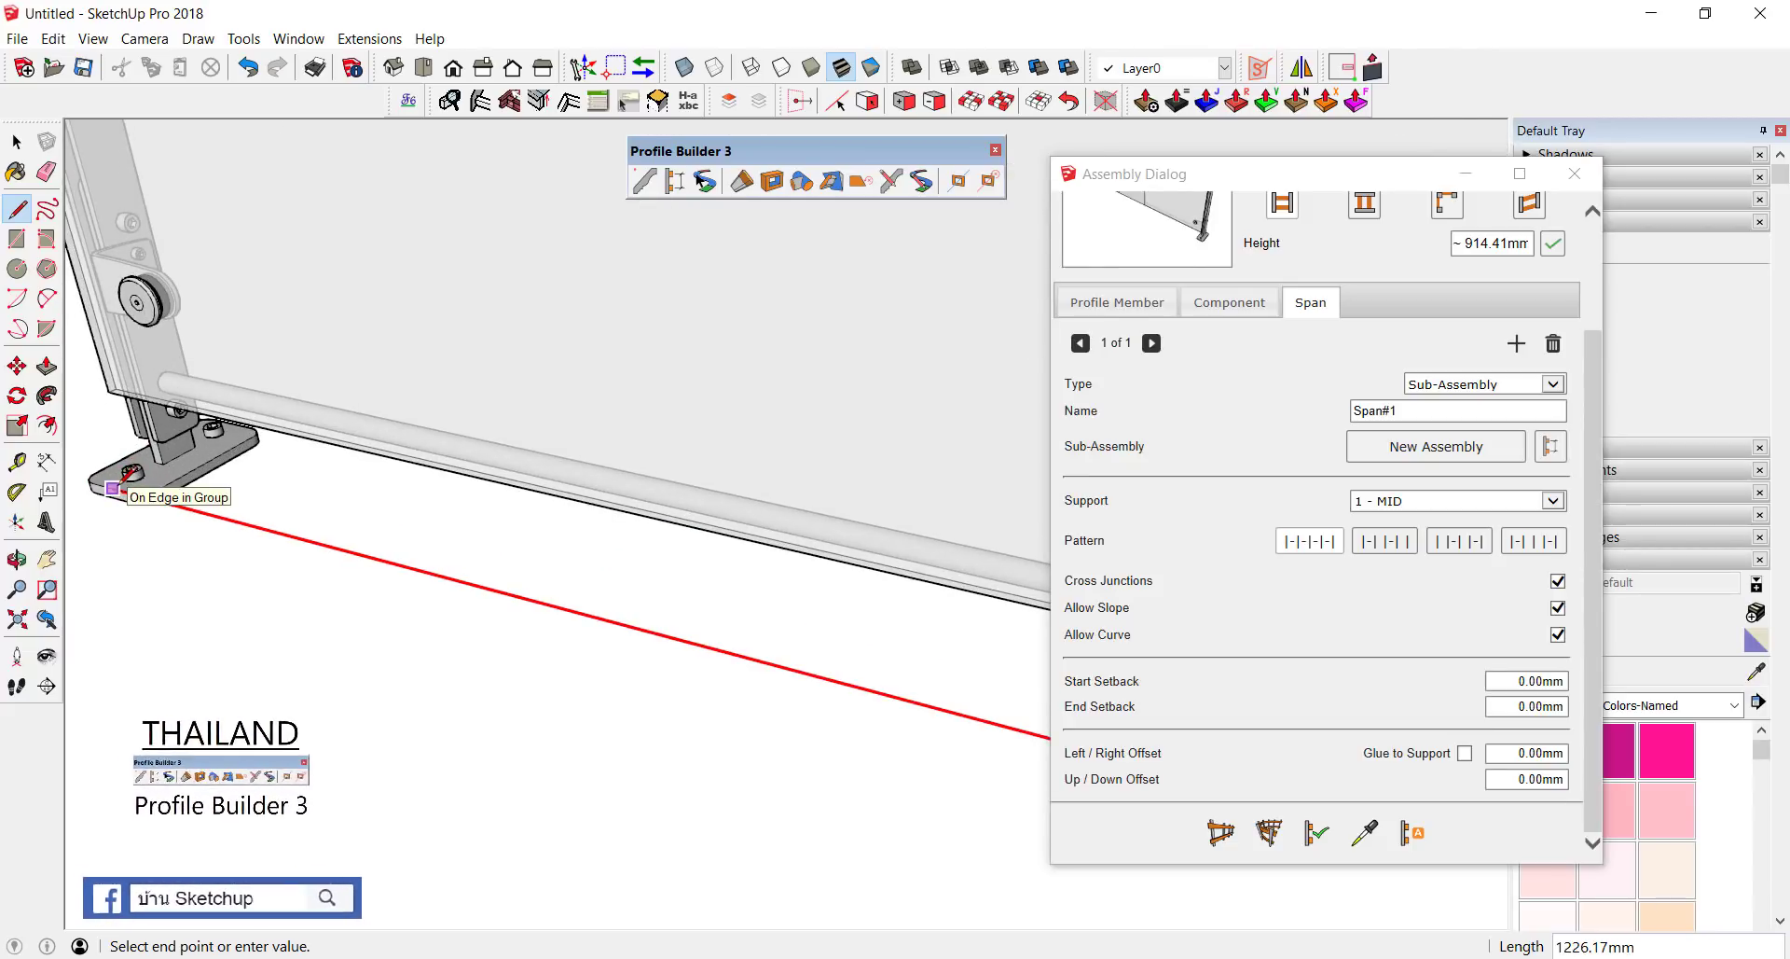
left_click(112, 487)
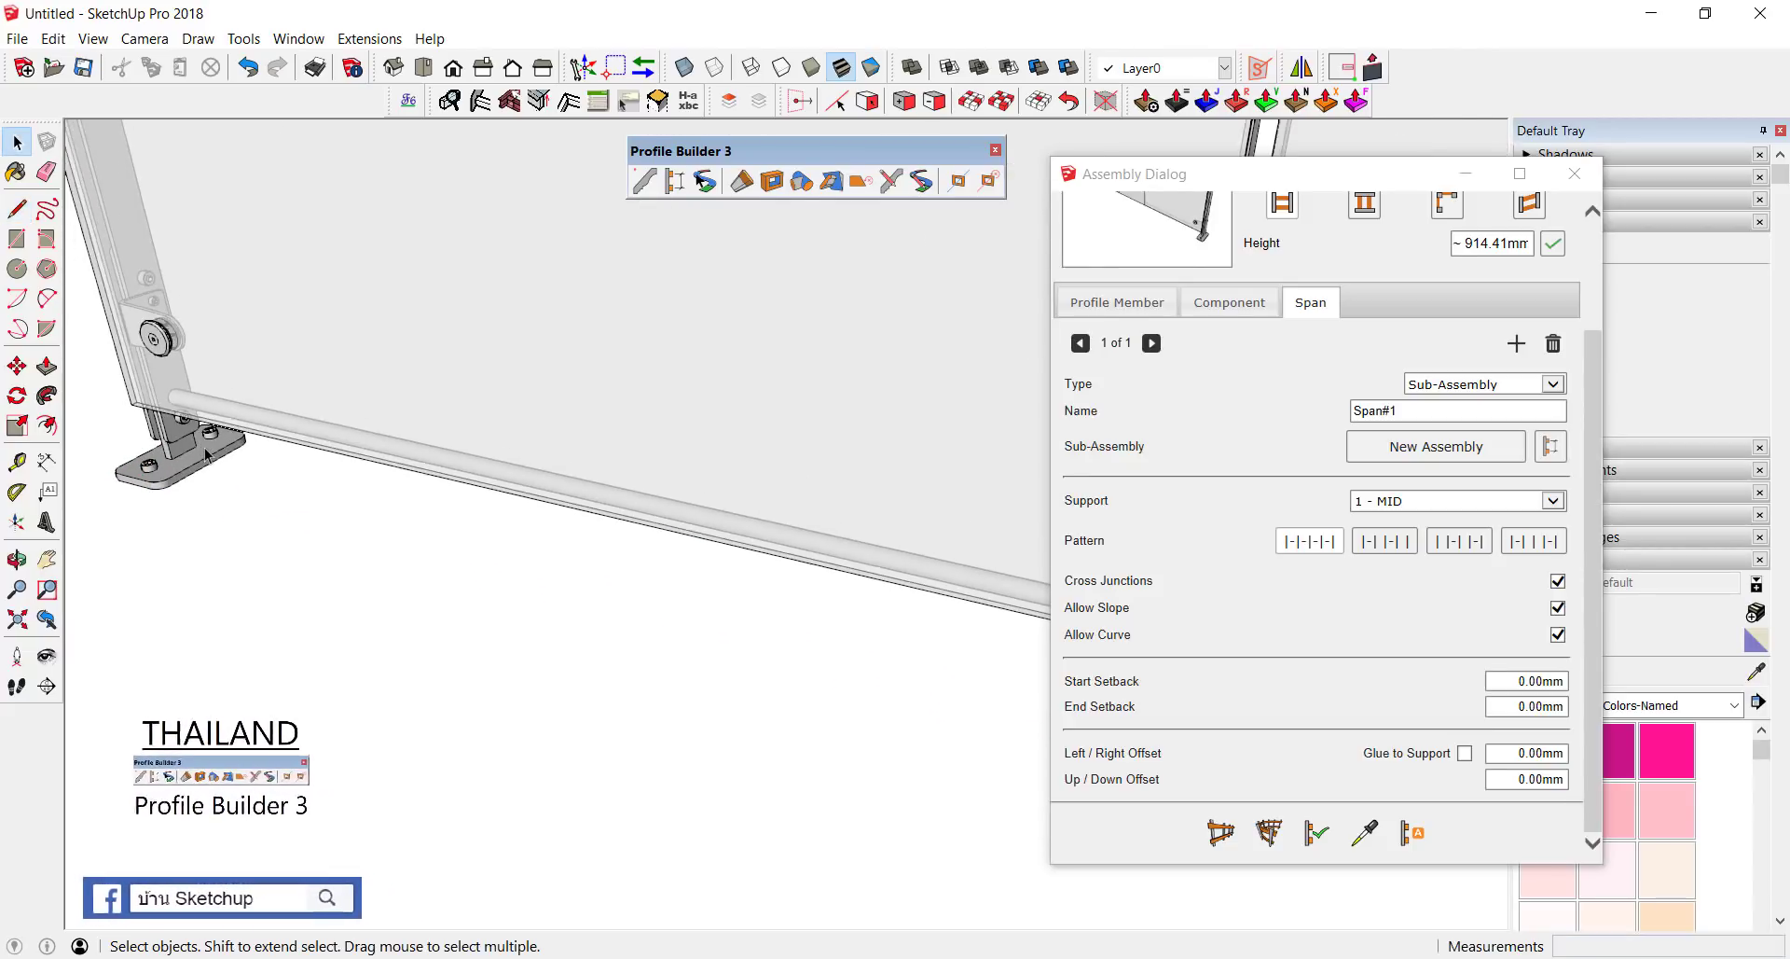
Step: Select the completed lower glass railing
scroll(216, 455, "down", 2)
scroll(310, 459, "down", 4)
left_click(333, 459)
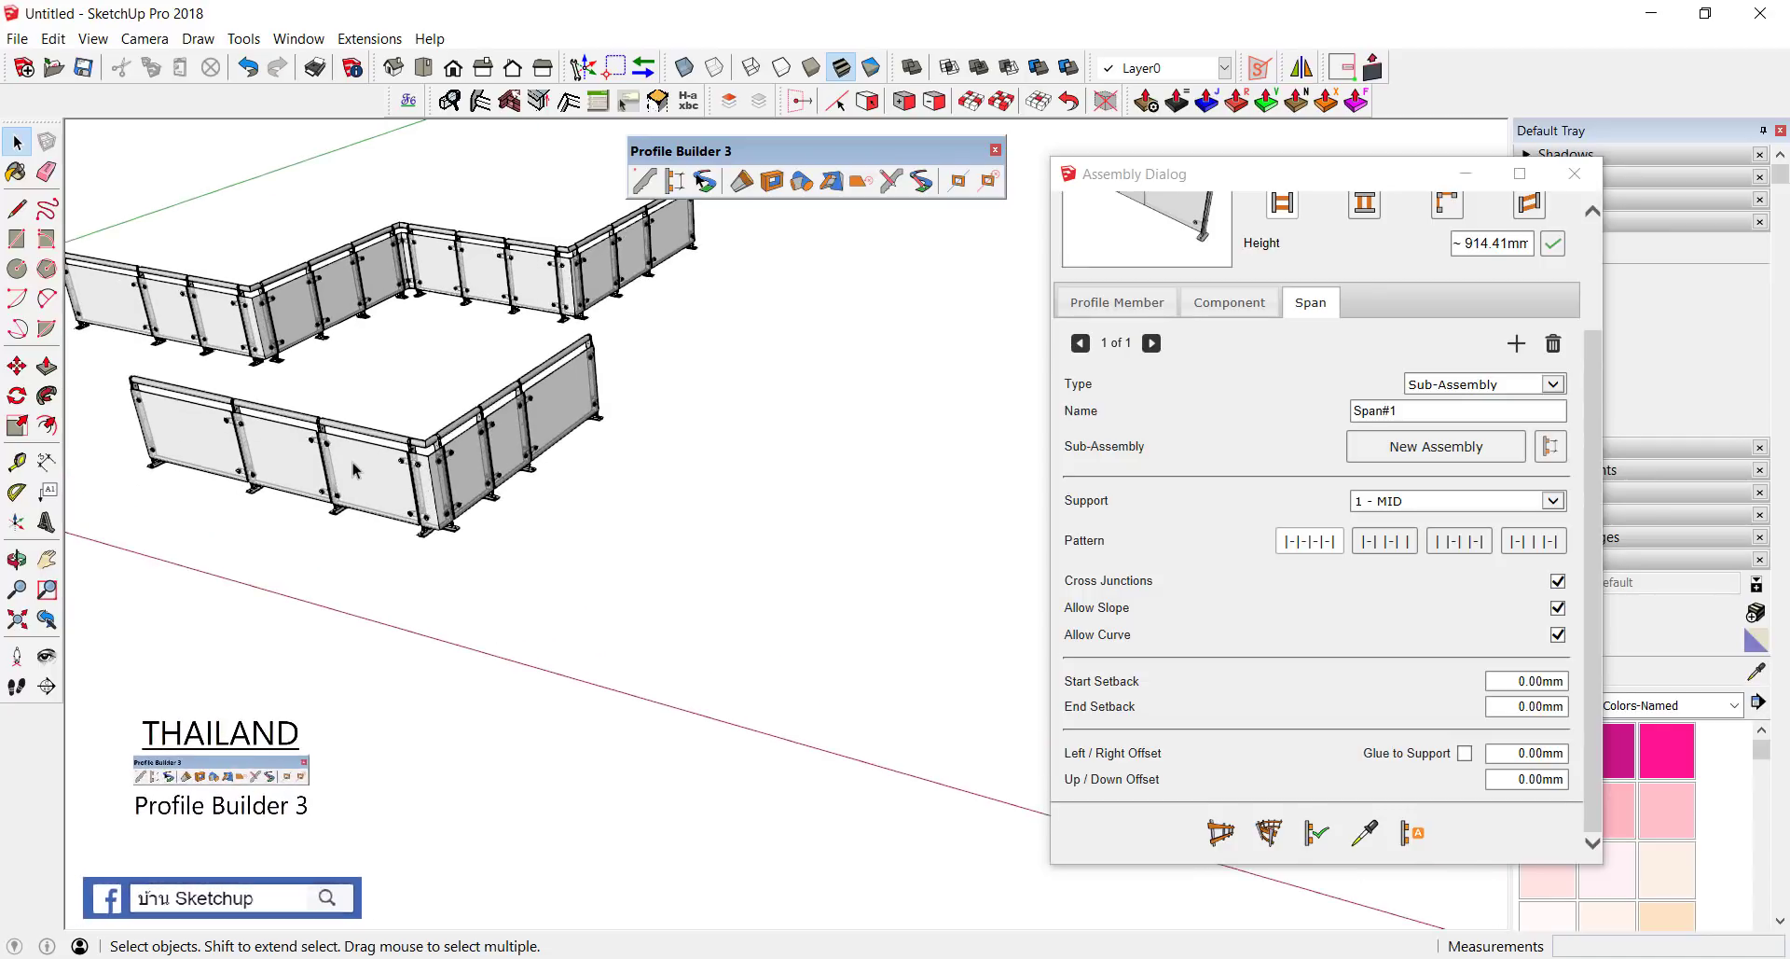
scroll(679, 471, "up", 2)
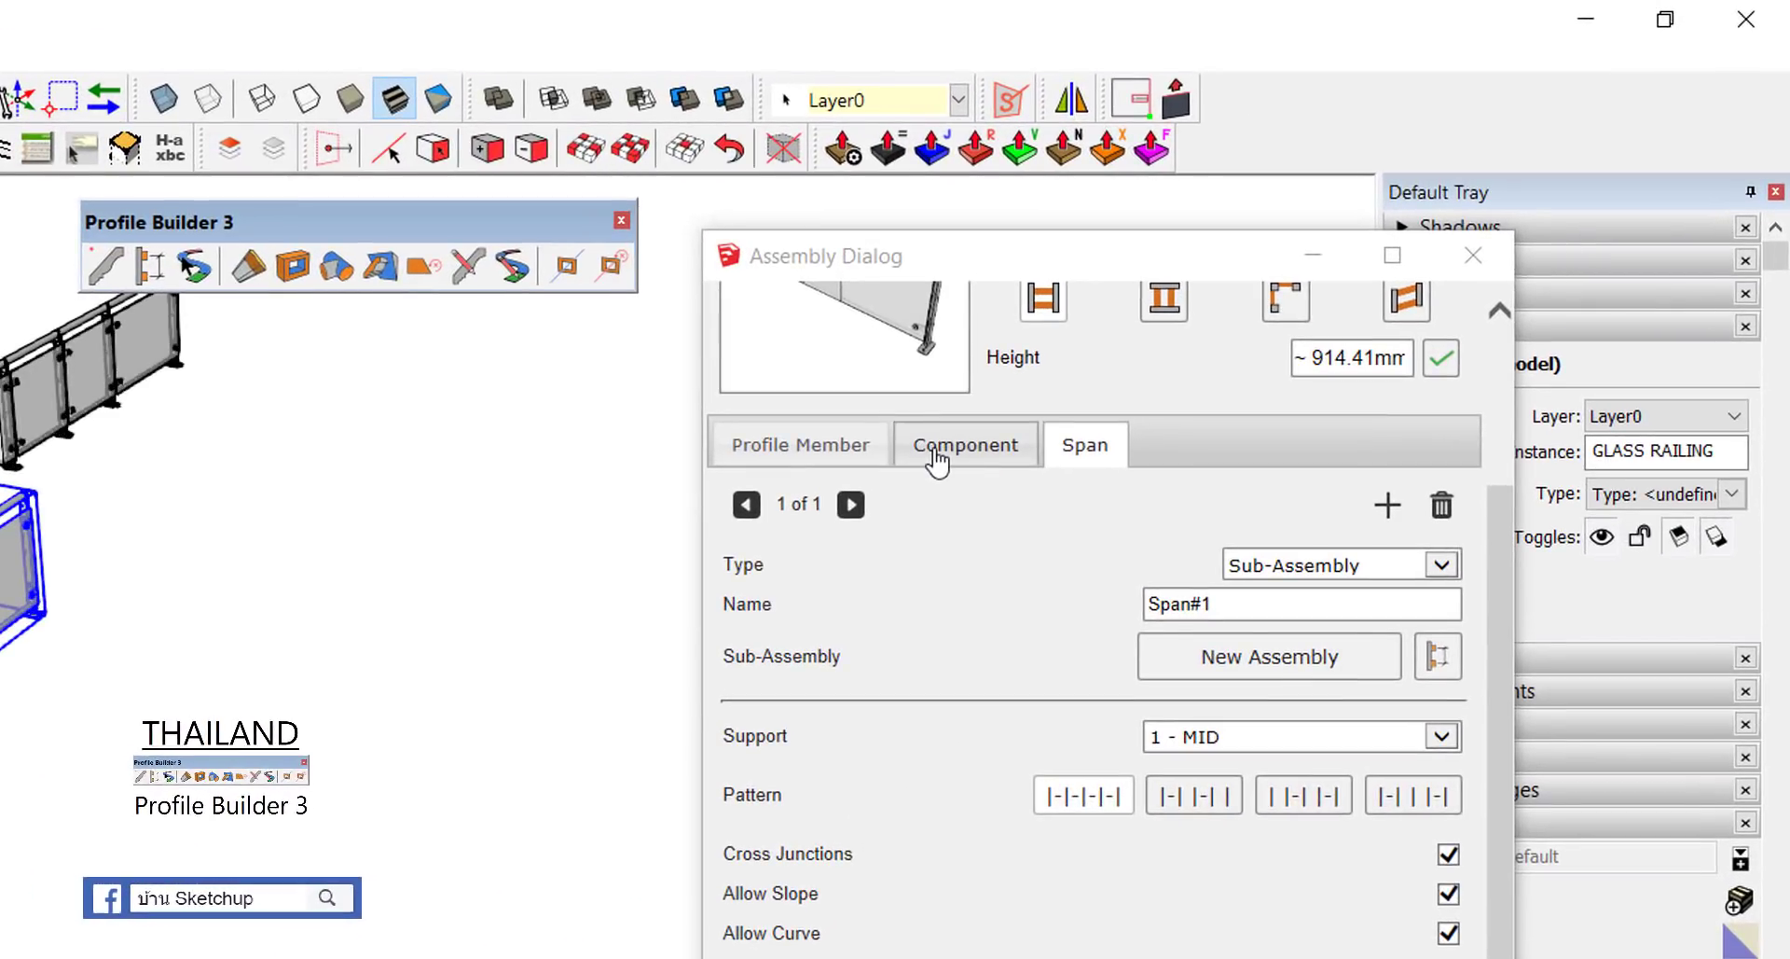
Step: Set the MID post component spacing to 1250 mm and apply it to the railing
left_click(938, 461)
left_click(746, 507)
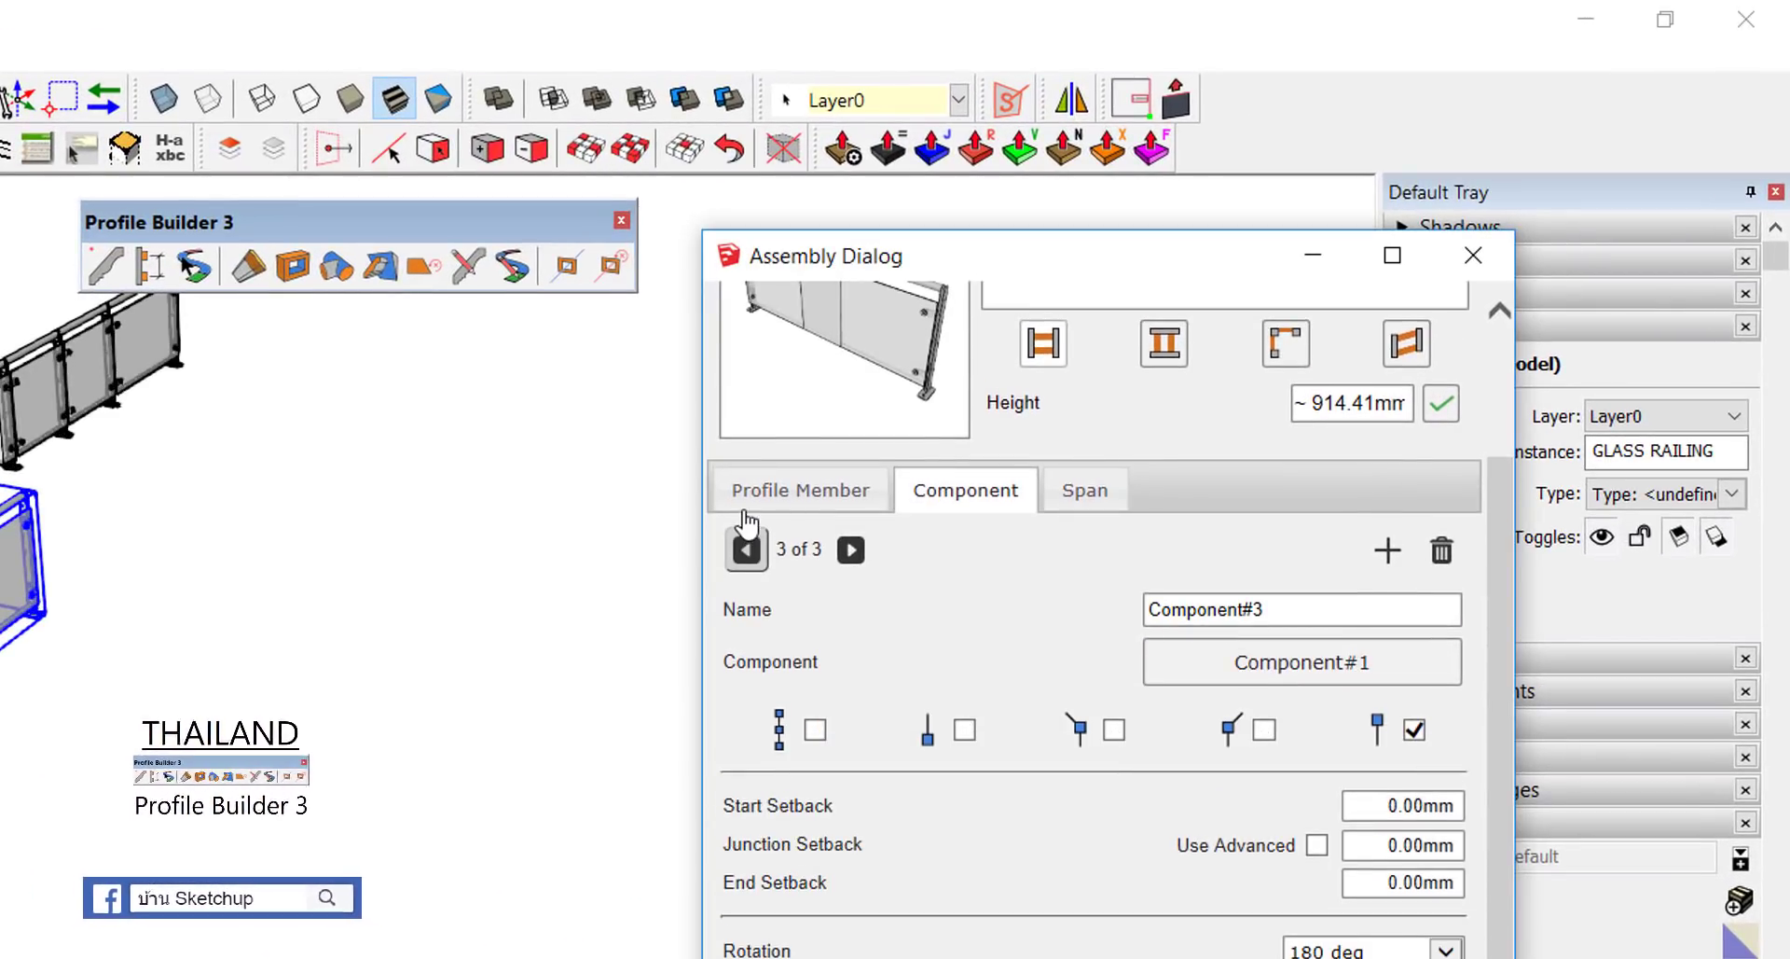
left_click(747, 549)
left_click(747, 548)
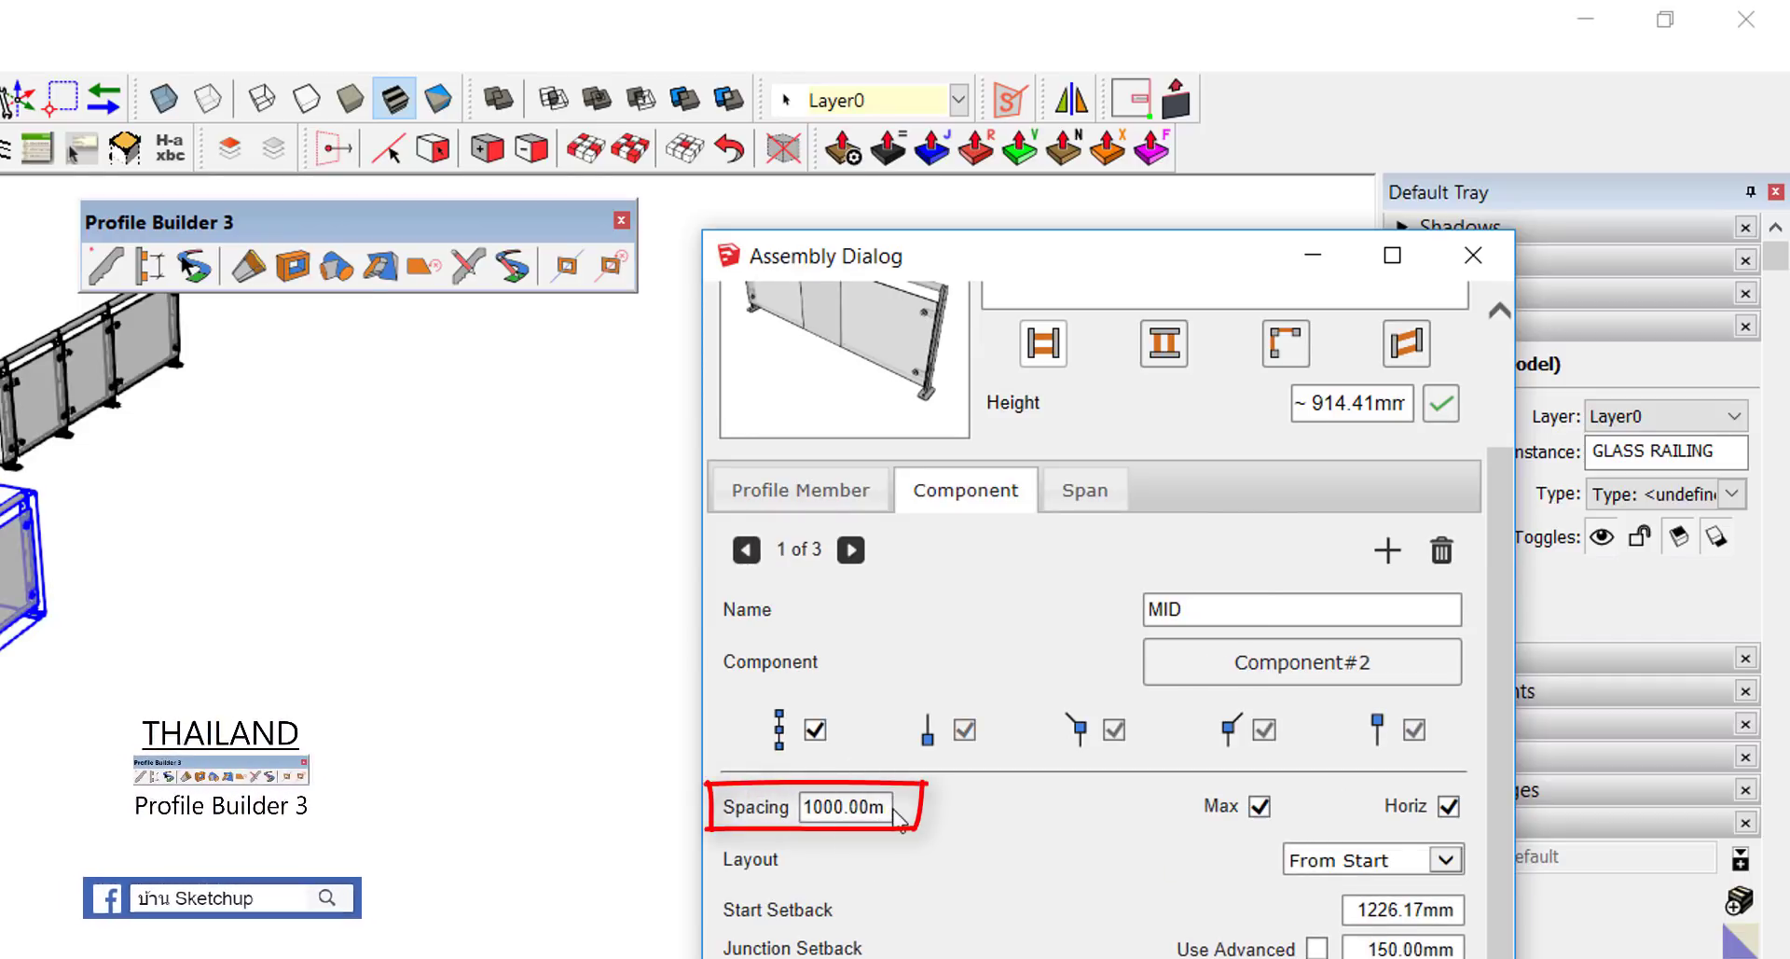
left_click(877, 807)
double_click(812, 808)
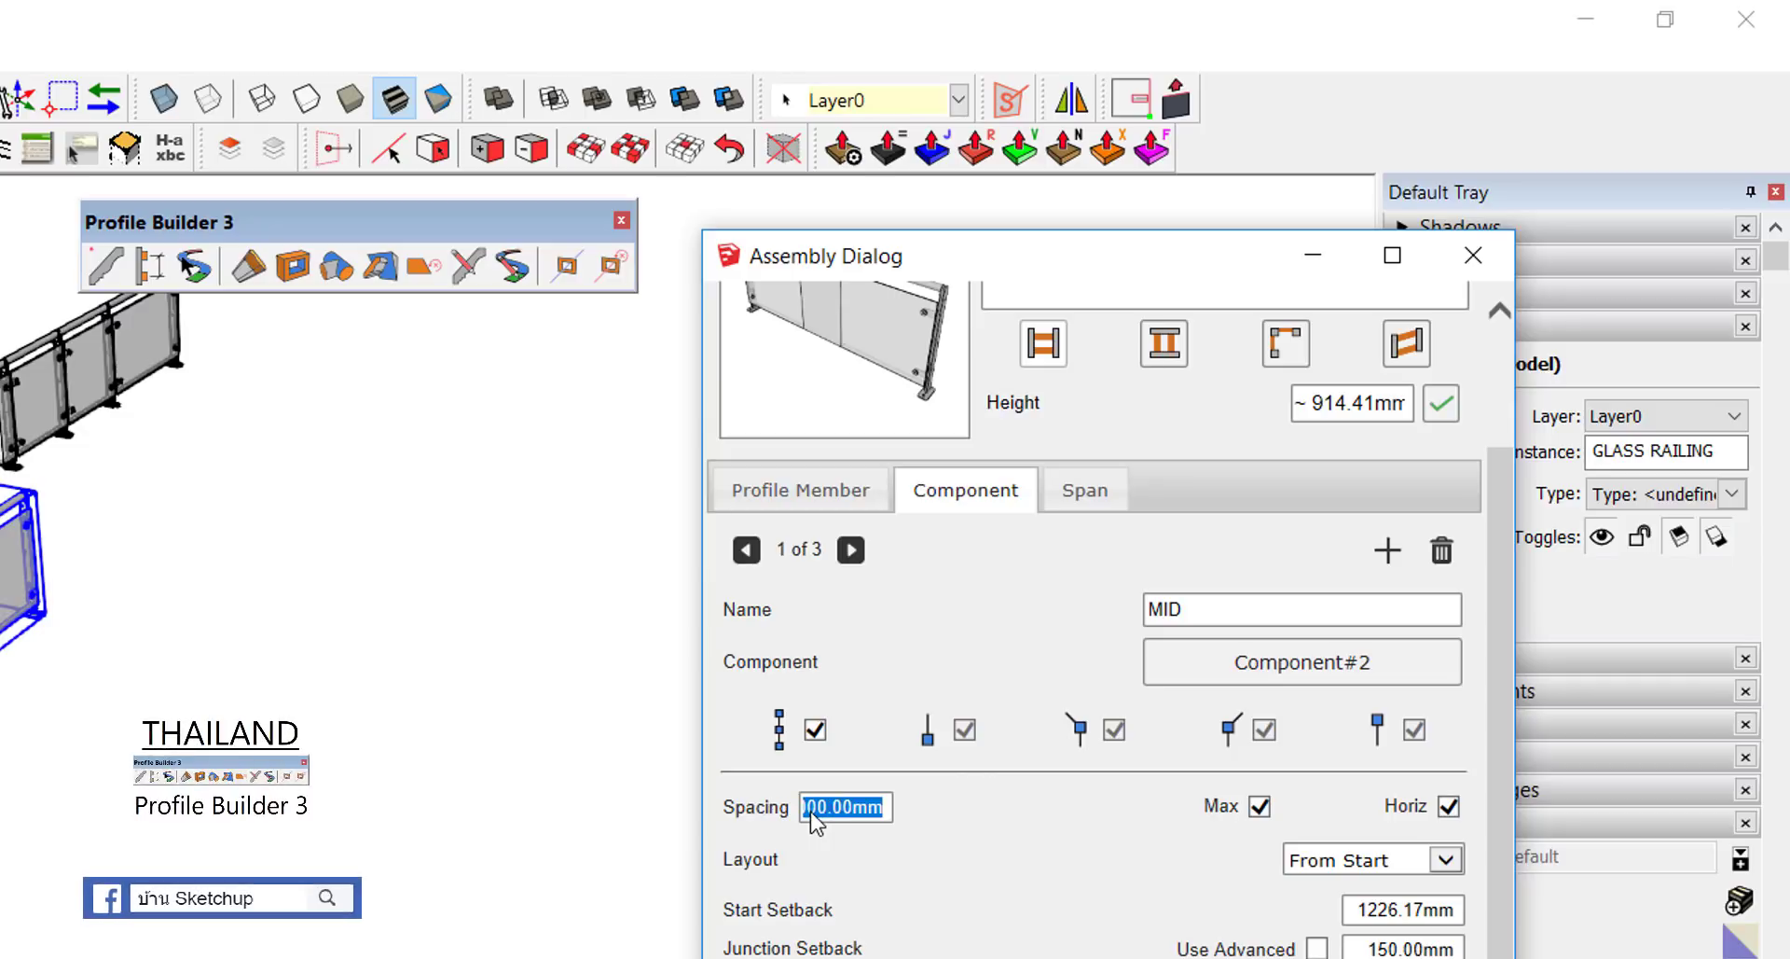
type("1250")
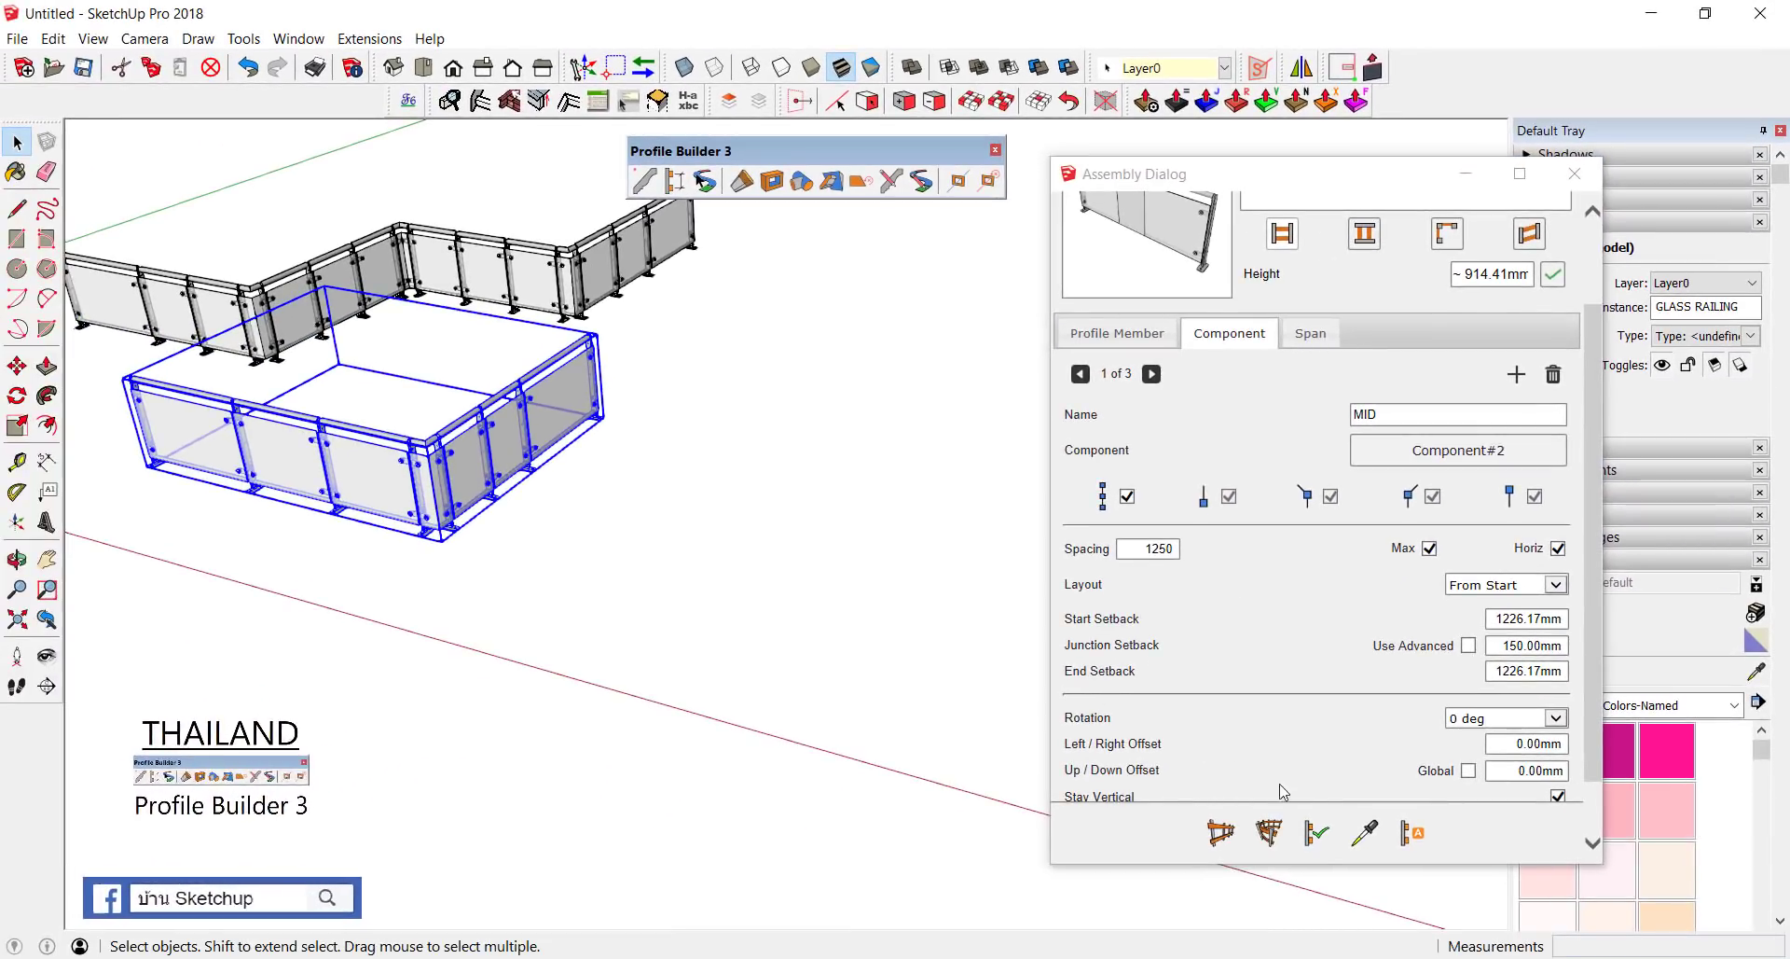
left_click(1316, 833)
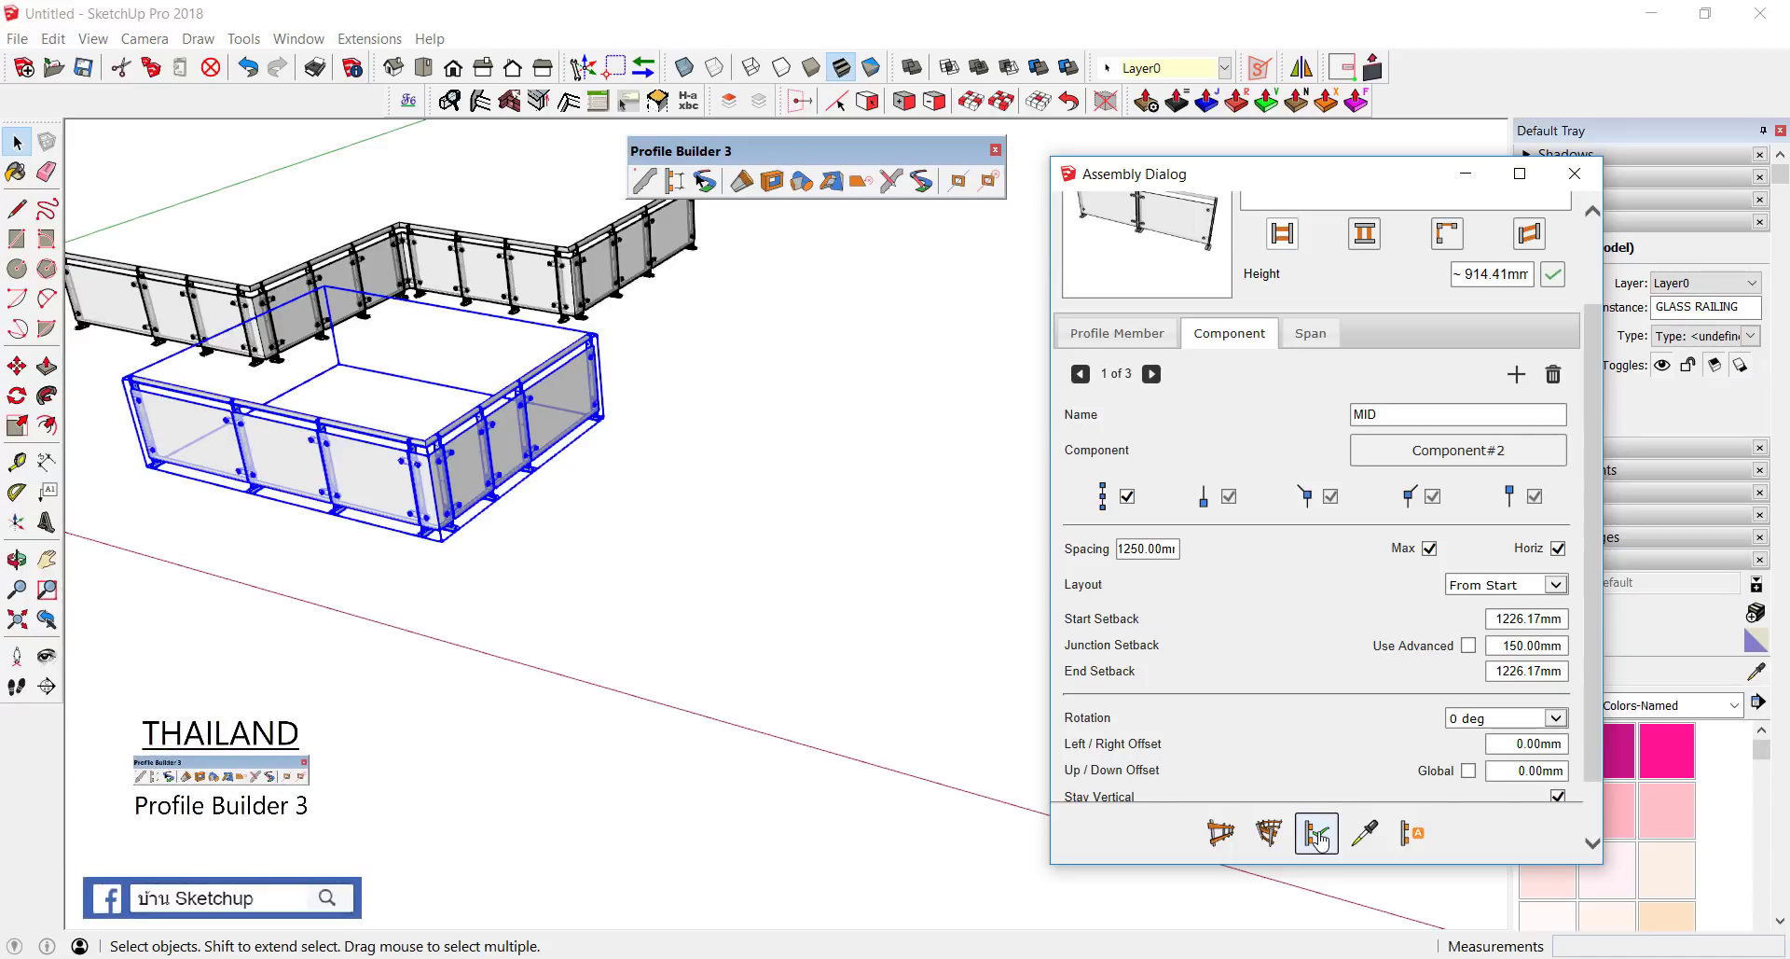
Step: Start a new interactive railing with its first point on the ground
left_click(759, 651)
middle_click_drag(759, 651, 983, 663)
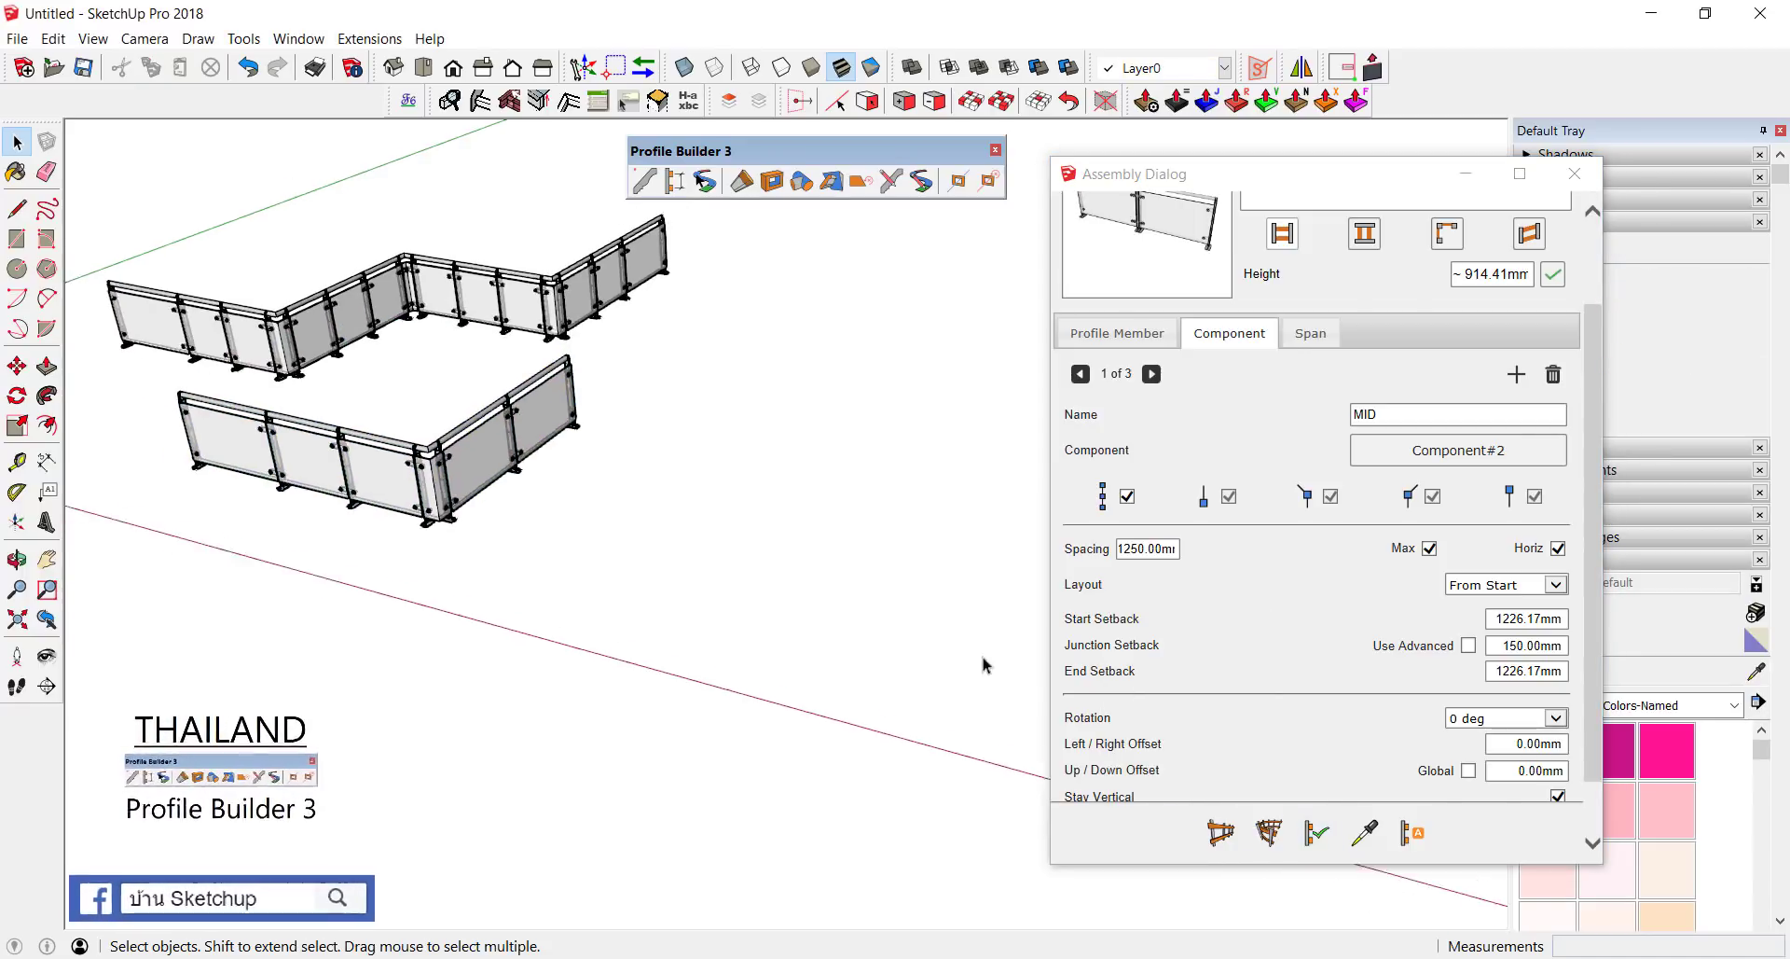
left_click(1222, 833)
left_click(546, 536)
Step: Finish a third L-shaped railing at its corner and end points
scroll(543, 538, "down", 2)
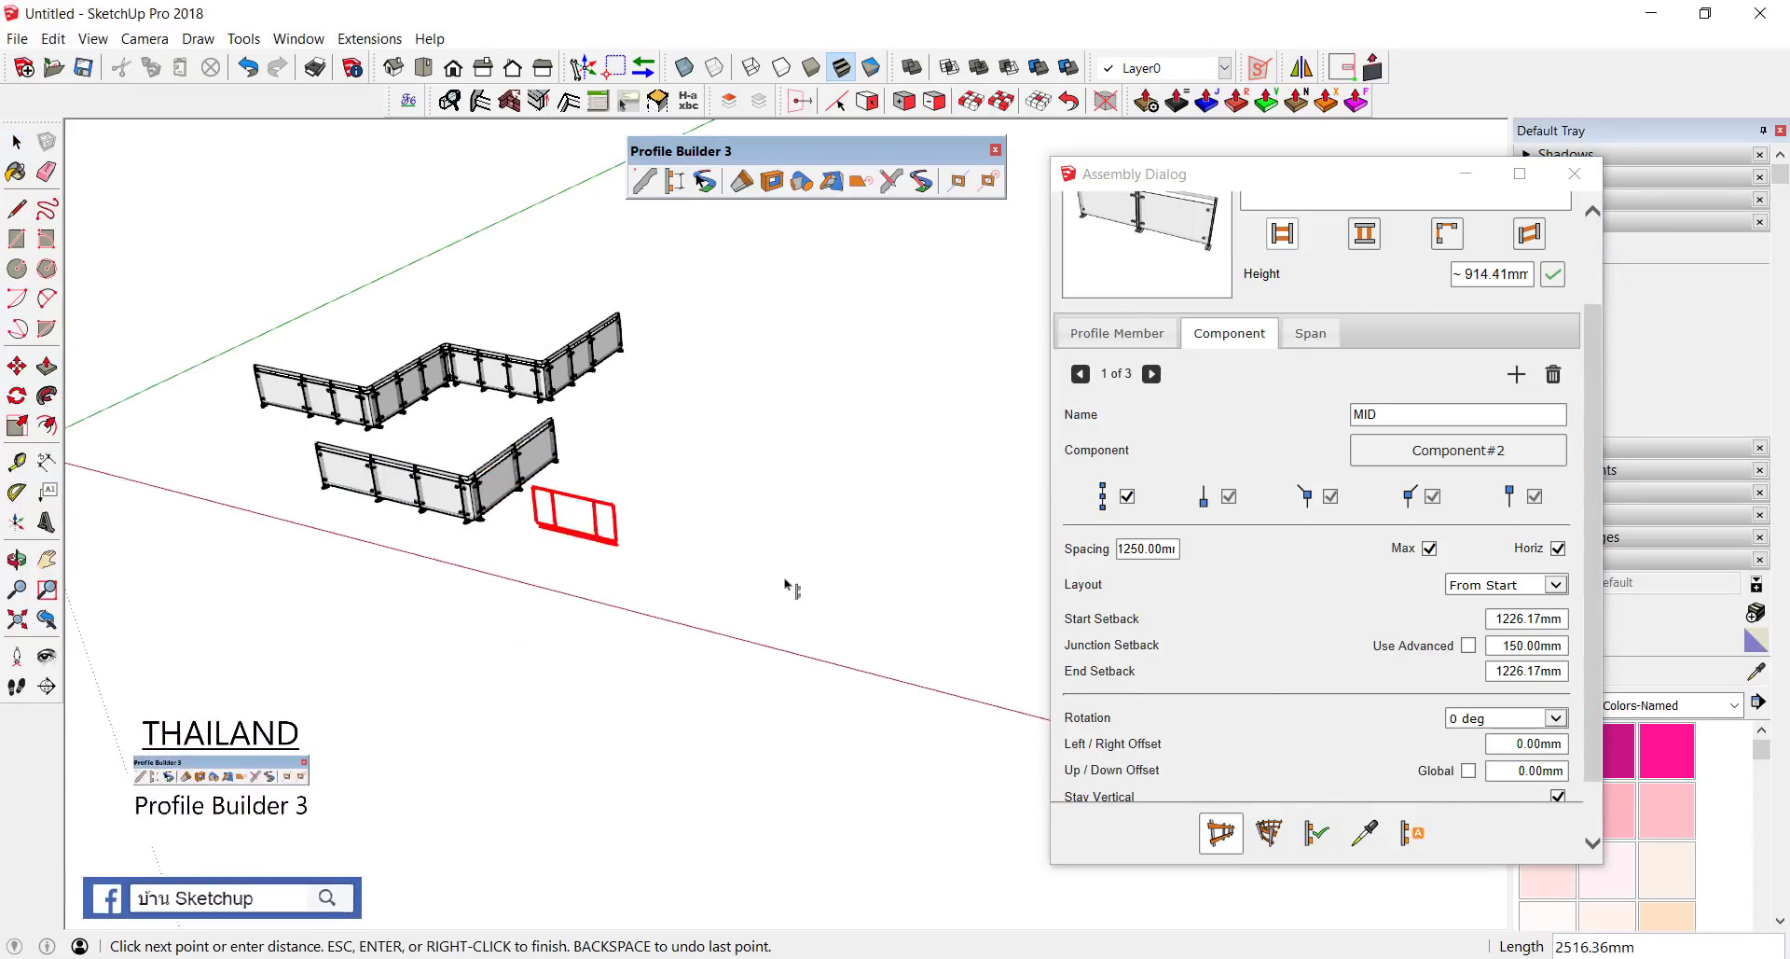
left_click(852, 600)
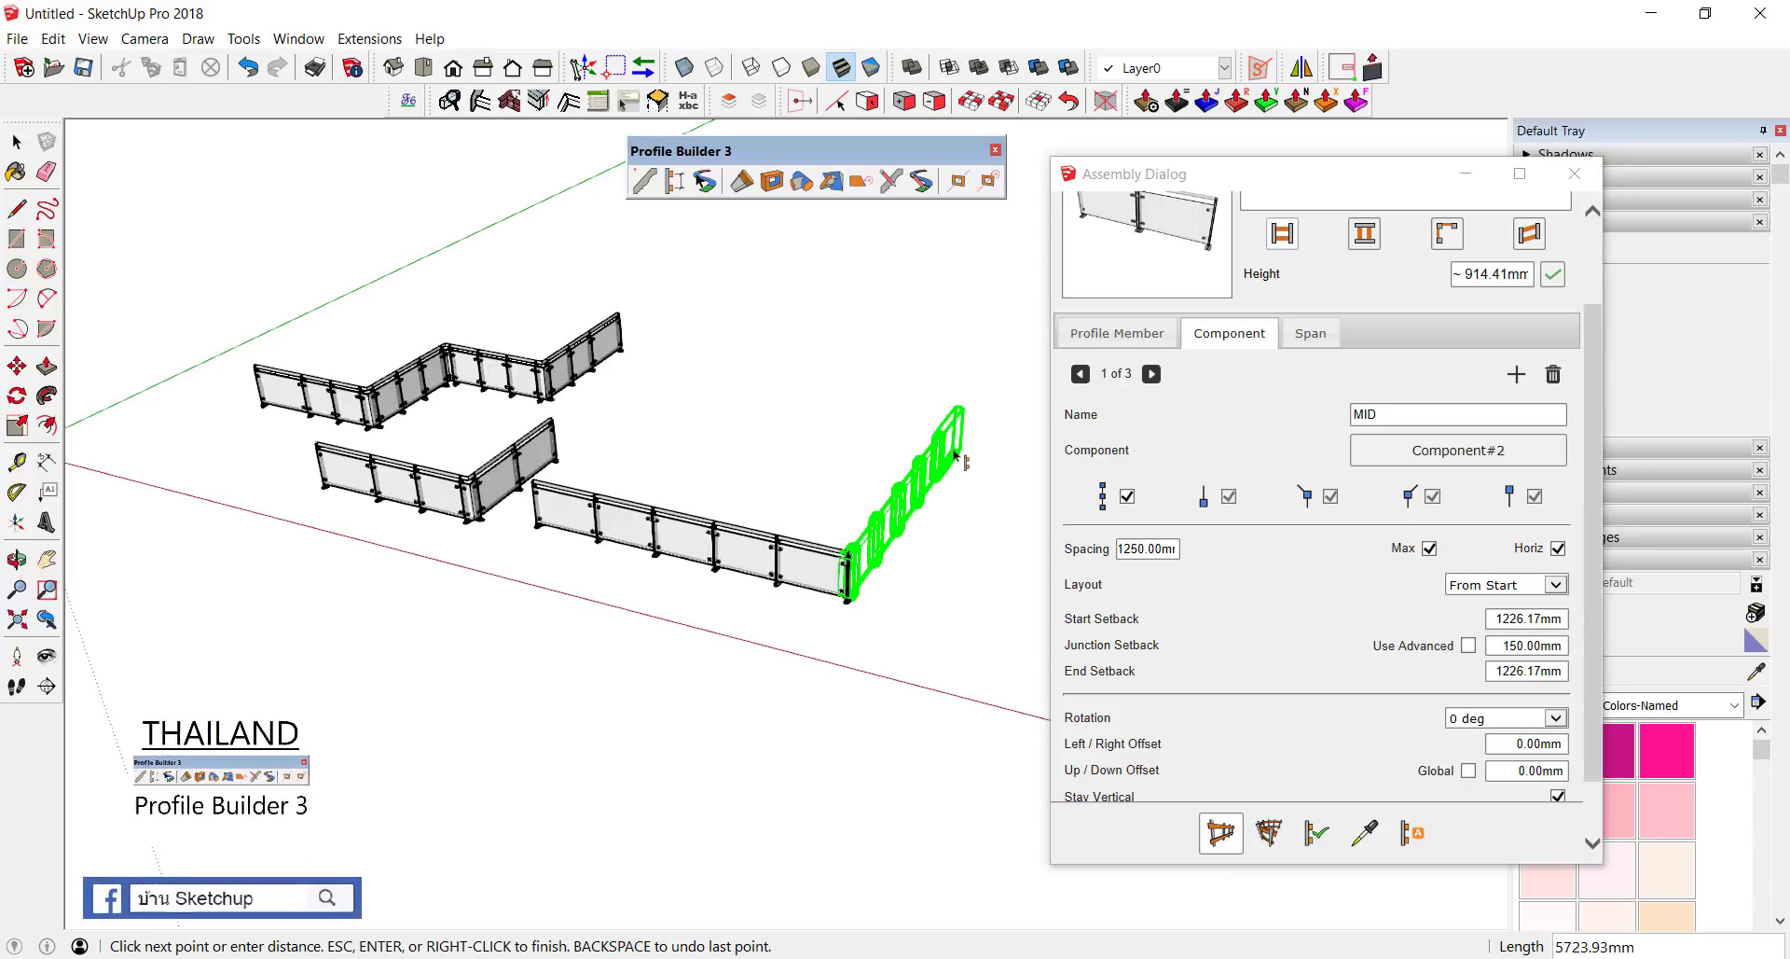
double_click(955, 457)
Step: Select all the glass railings and delete them, leaving the model empty
left_click_drag(261, 287, 261, 287)
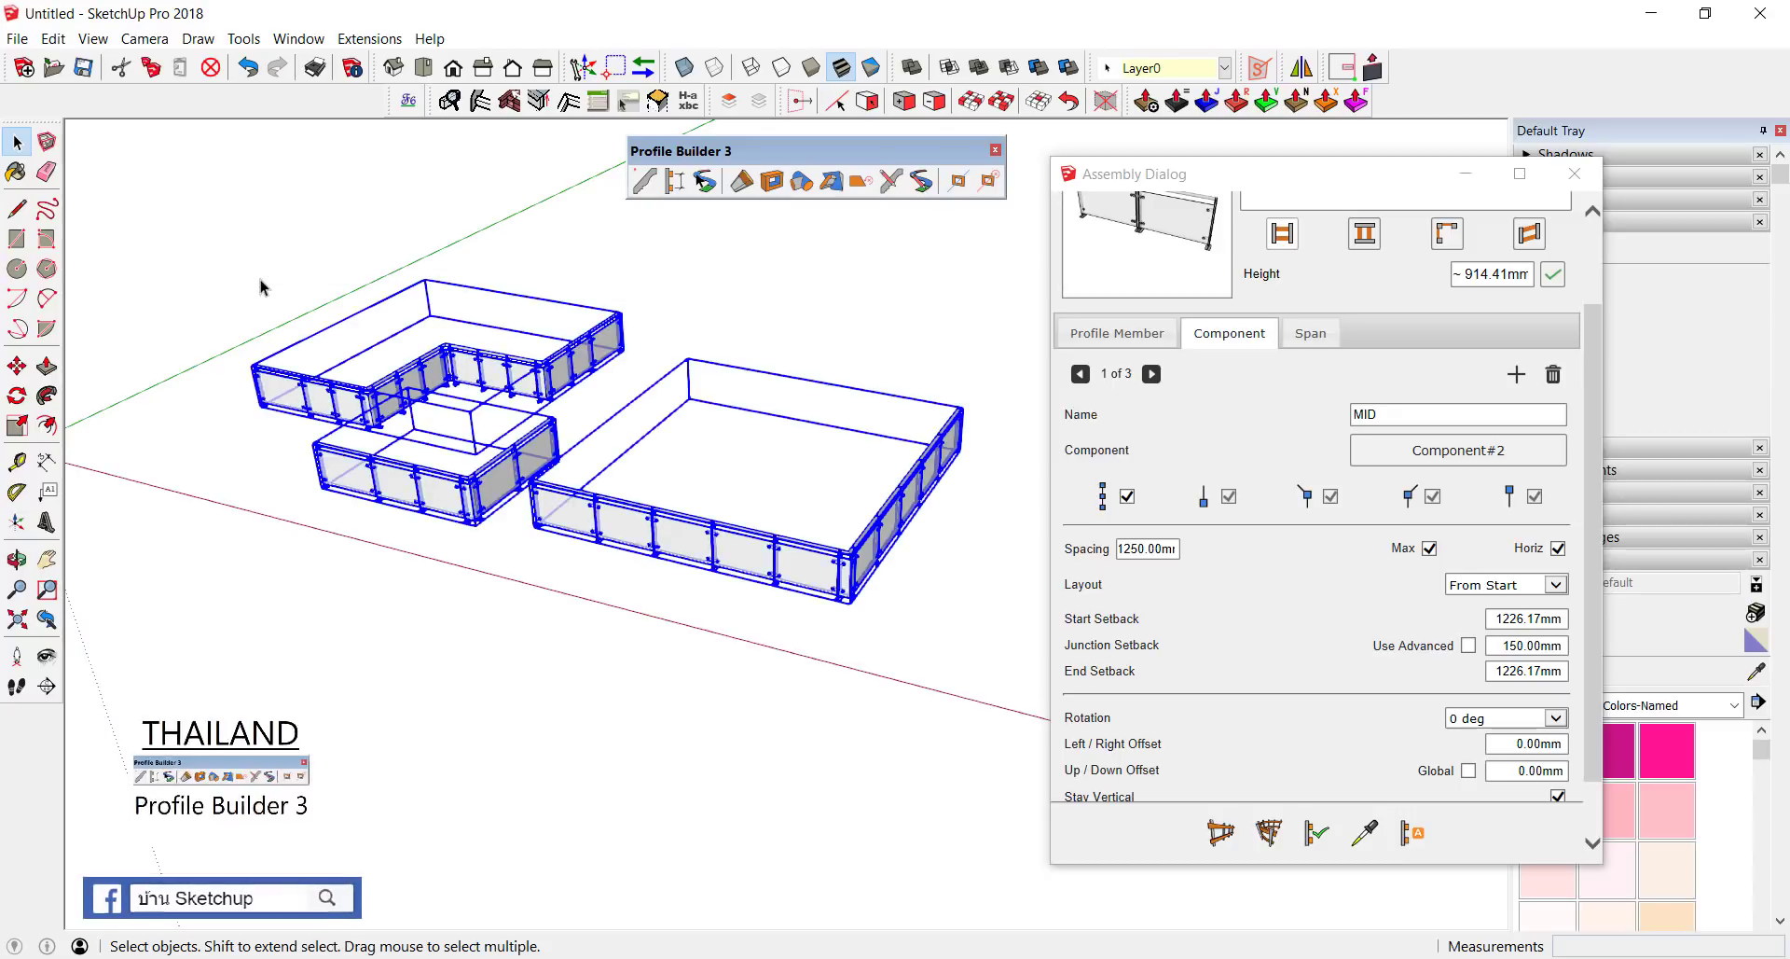
key("Delete")
scroll(559, 532, "down", 3)
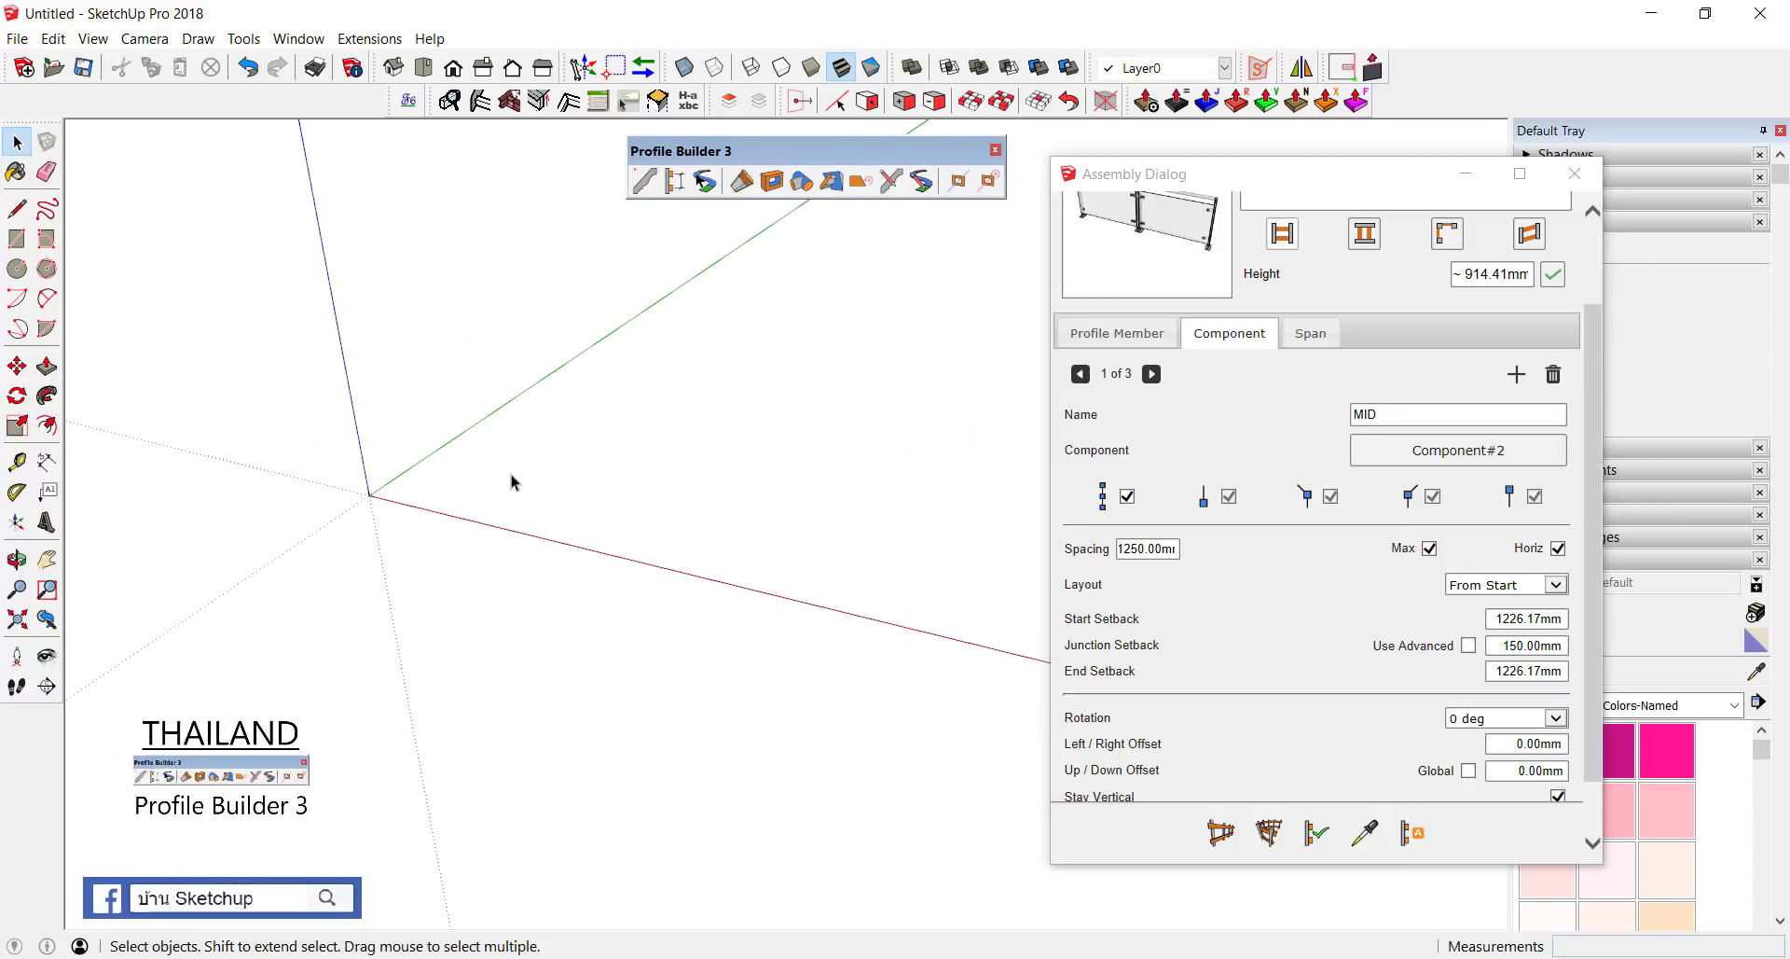
Step: Draw a two-segment L-shaped line path and select both segments
key("l")
left_click(446, 471)
left_click(558, 396)
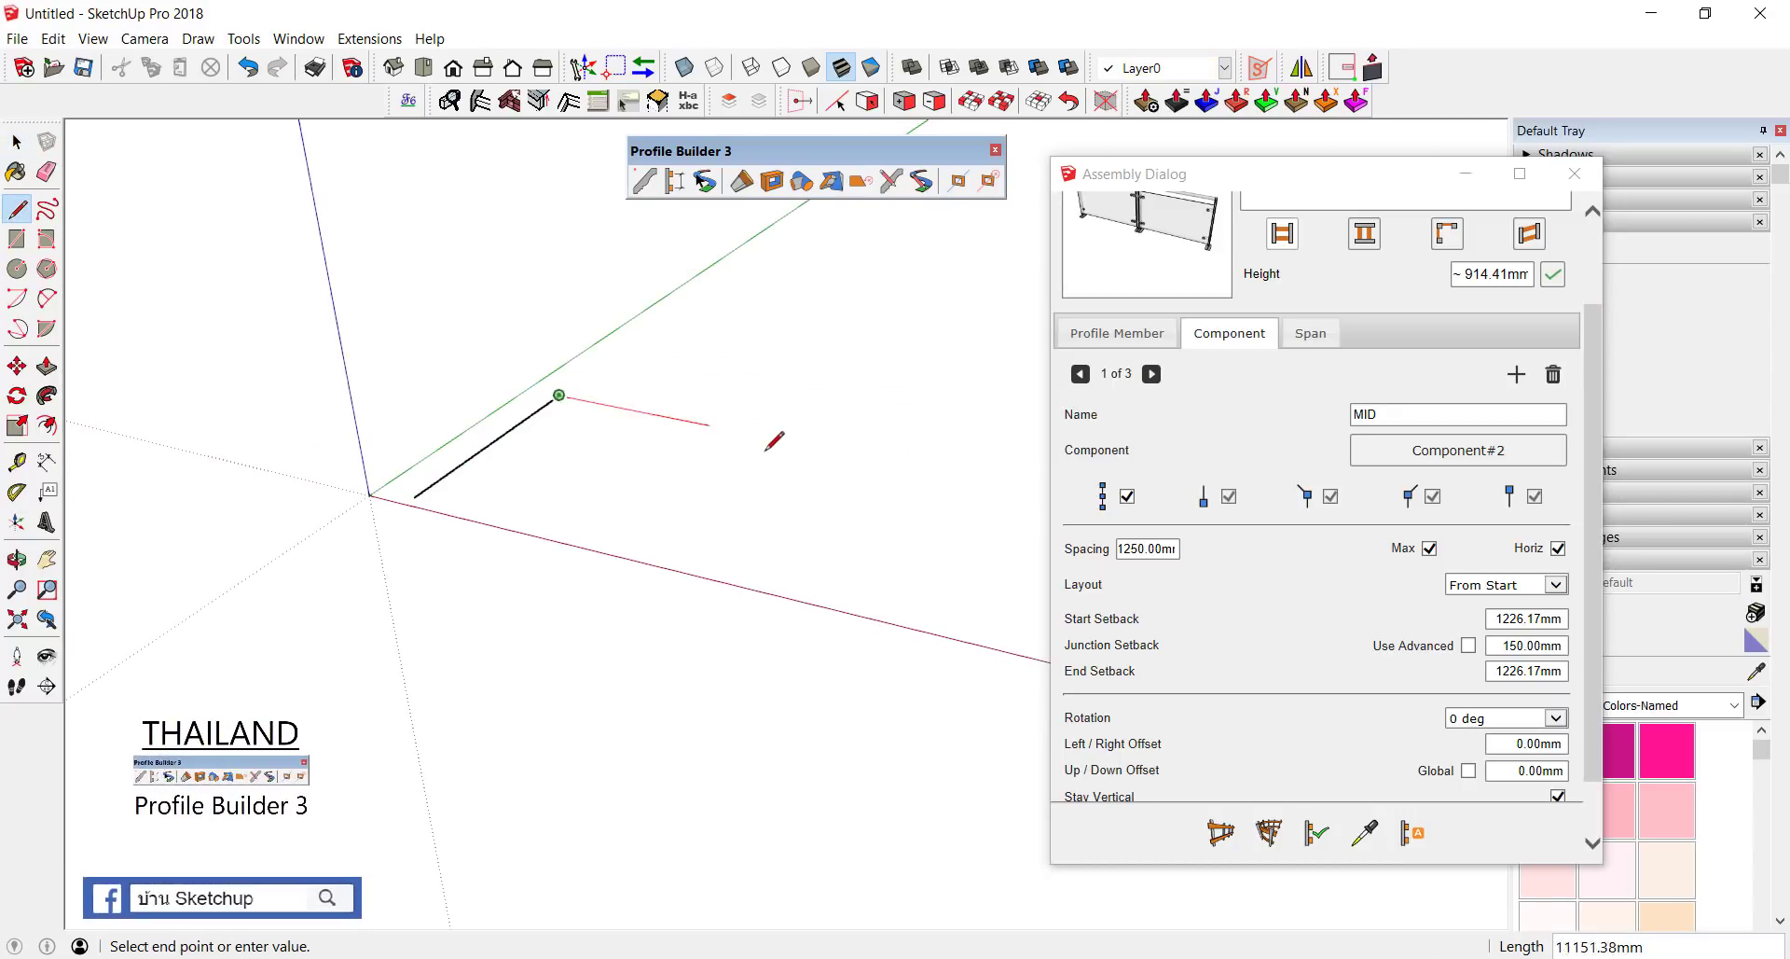
left_click(769, 437)
key("space")
key("ctrl+a")
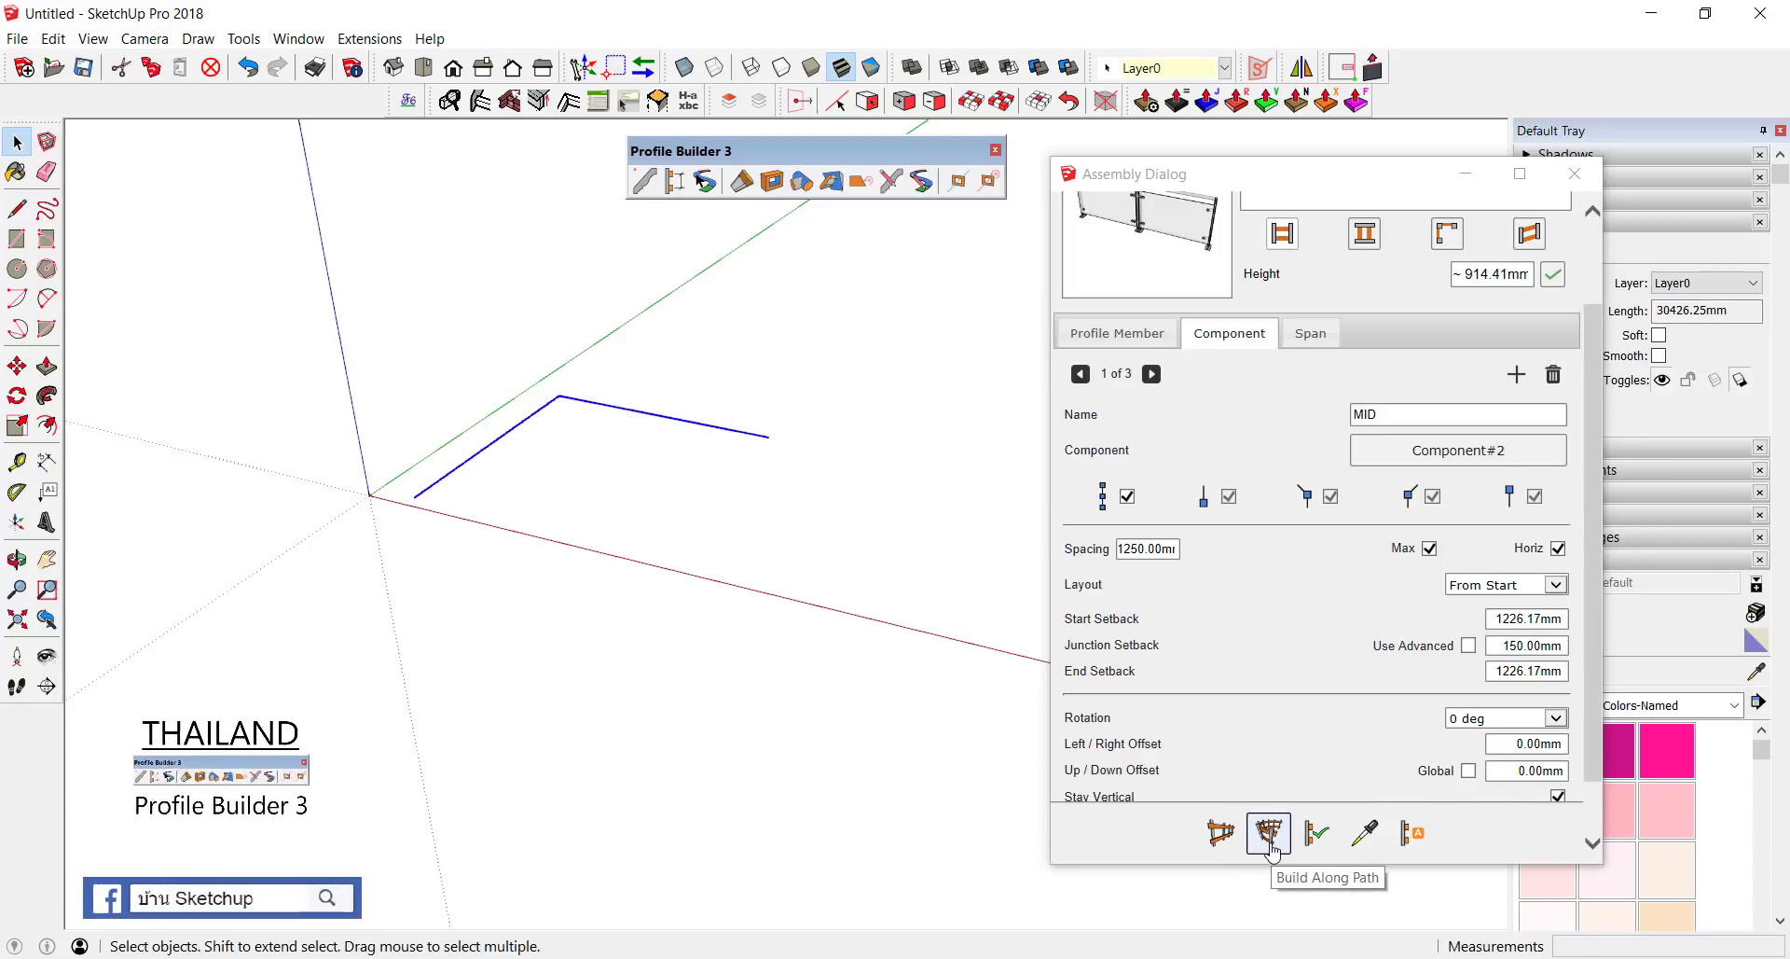
Step: Build the glass railing along the selected path, dismissing the warning with OK
left_click(1273, 850)
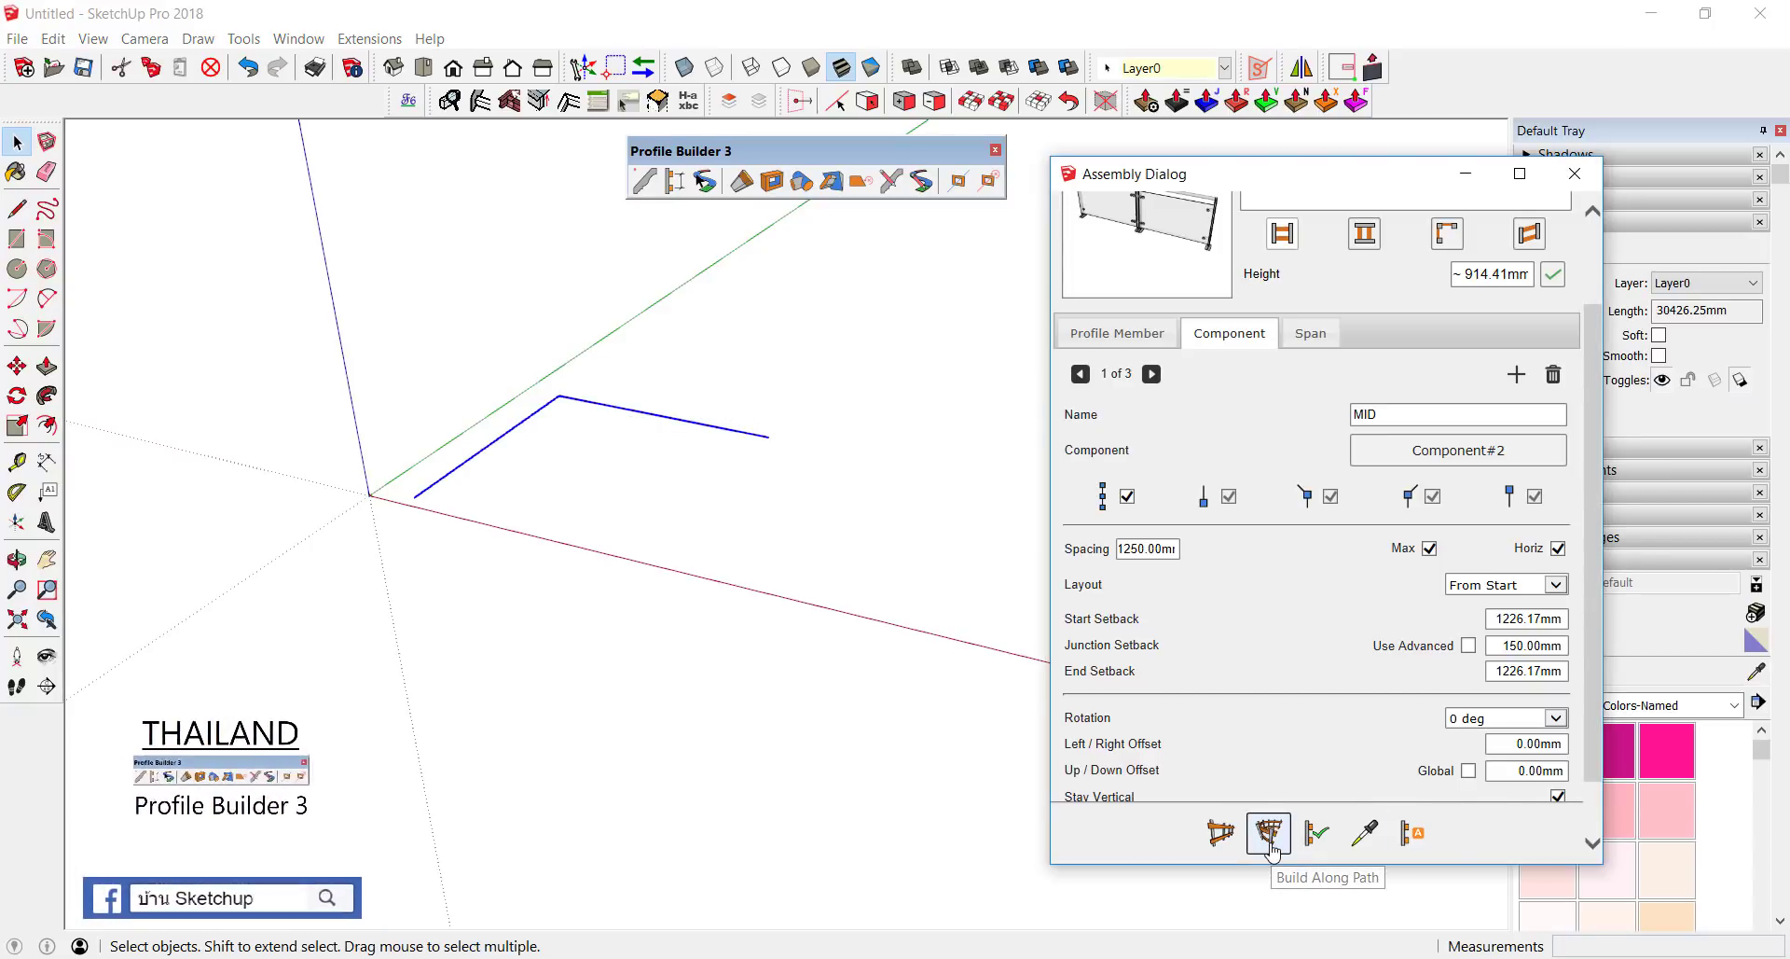
double_click(1274, 851)
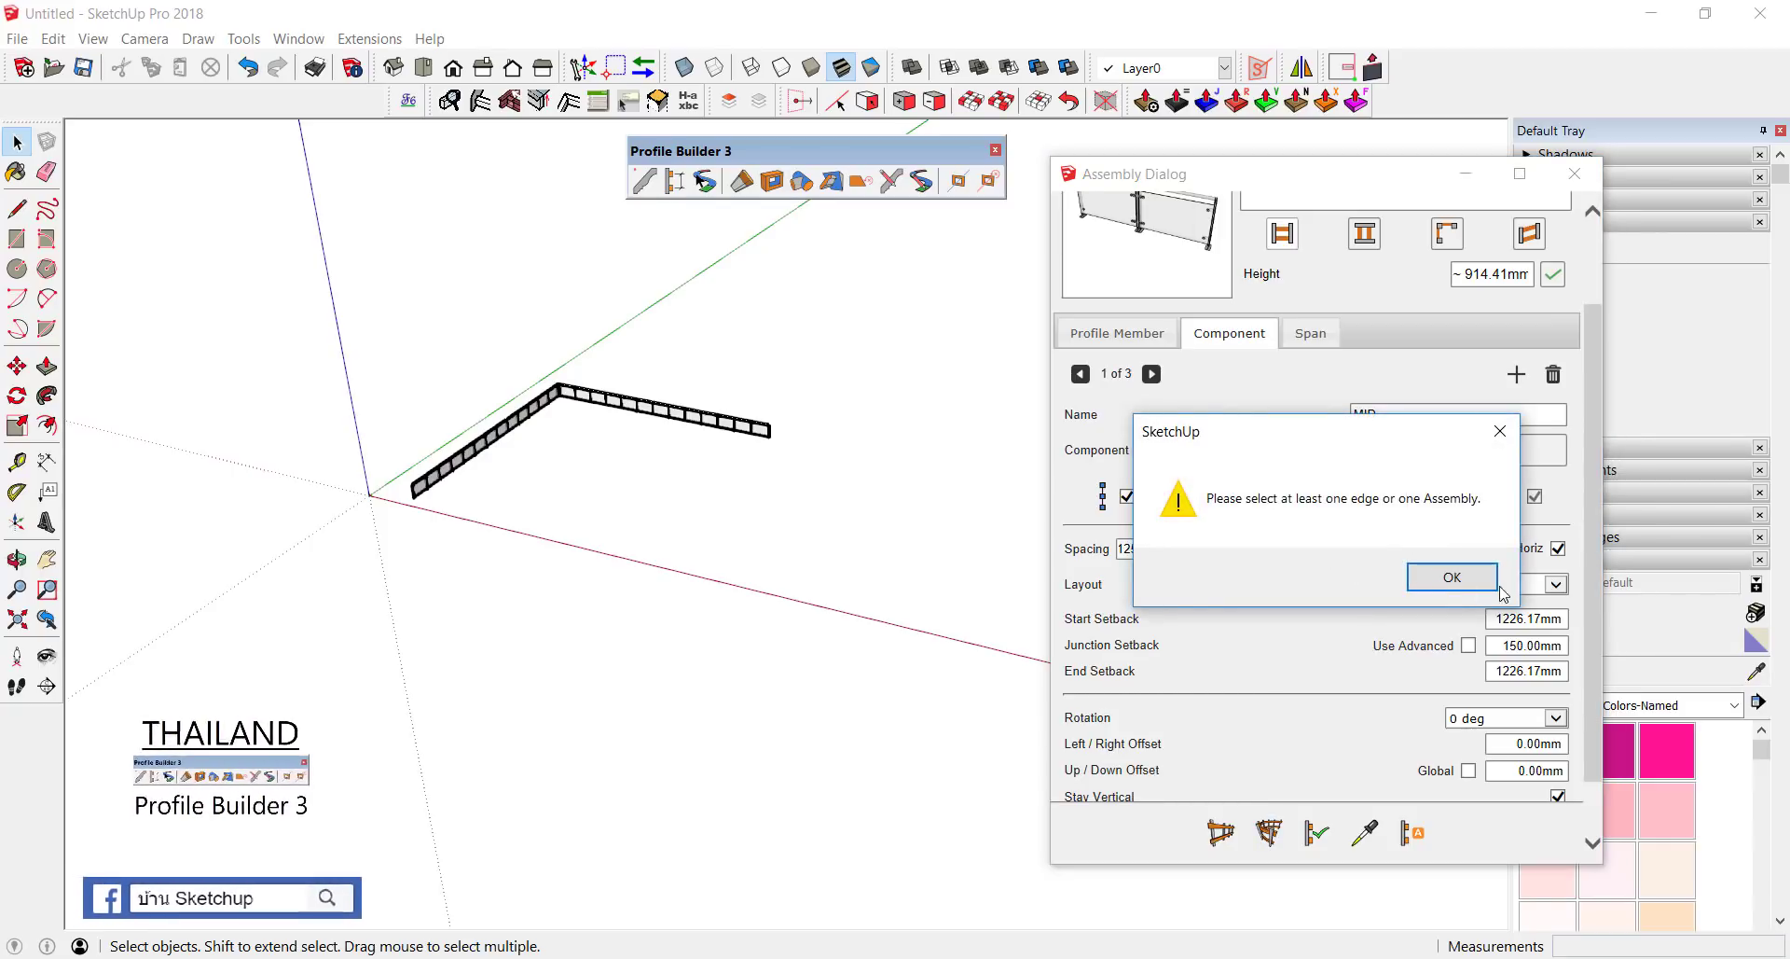
left_click(1464, 578)
left_click(1440, 577)
Step: Select the new corner railing and orbit and zoom in to inspect its posts
mouse_move(672, 468)
middle_mouse_down()
mouse_move(627, 634)
mouse_move(690, 602)
middle_mouse_up()
scroll(695, 600, "up", 2)
scroll(695, 599, "up", 2)
scroll(695, 600, "up", 2)
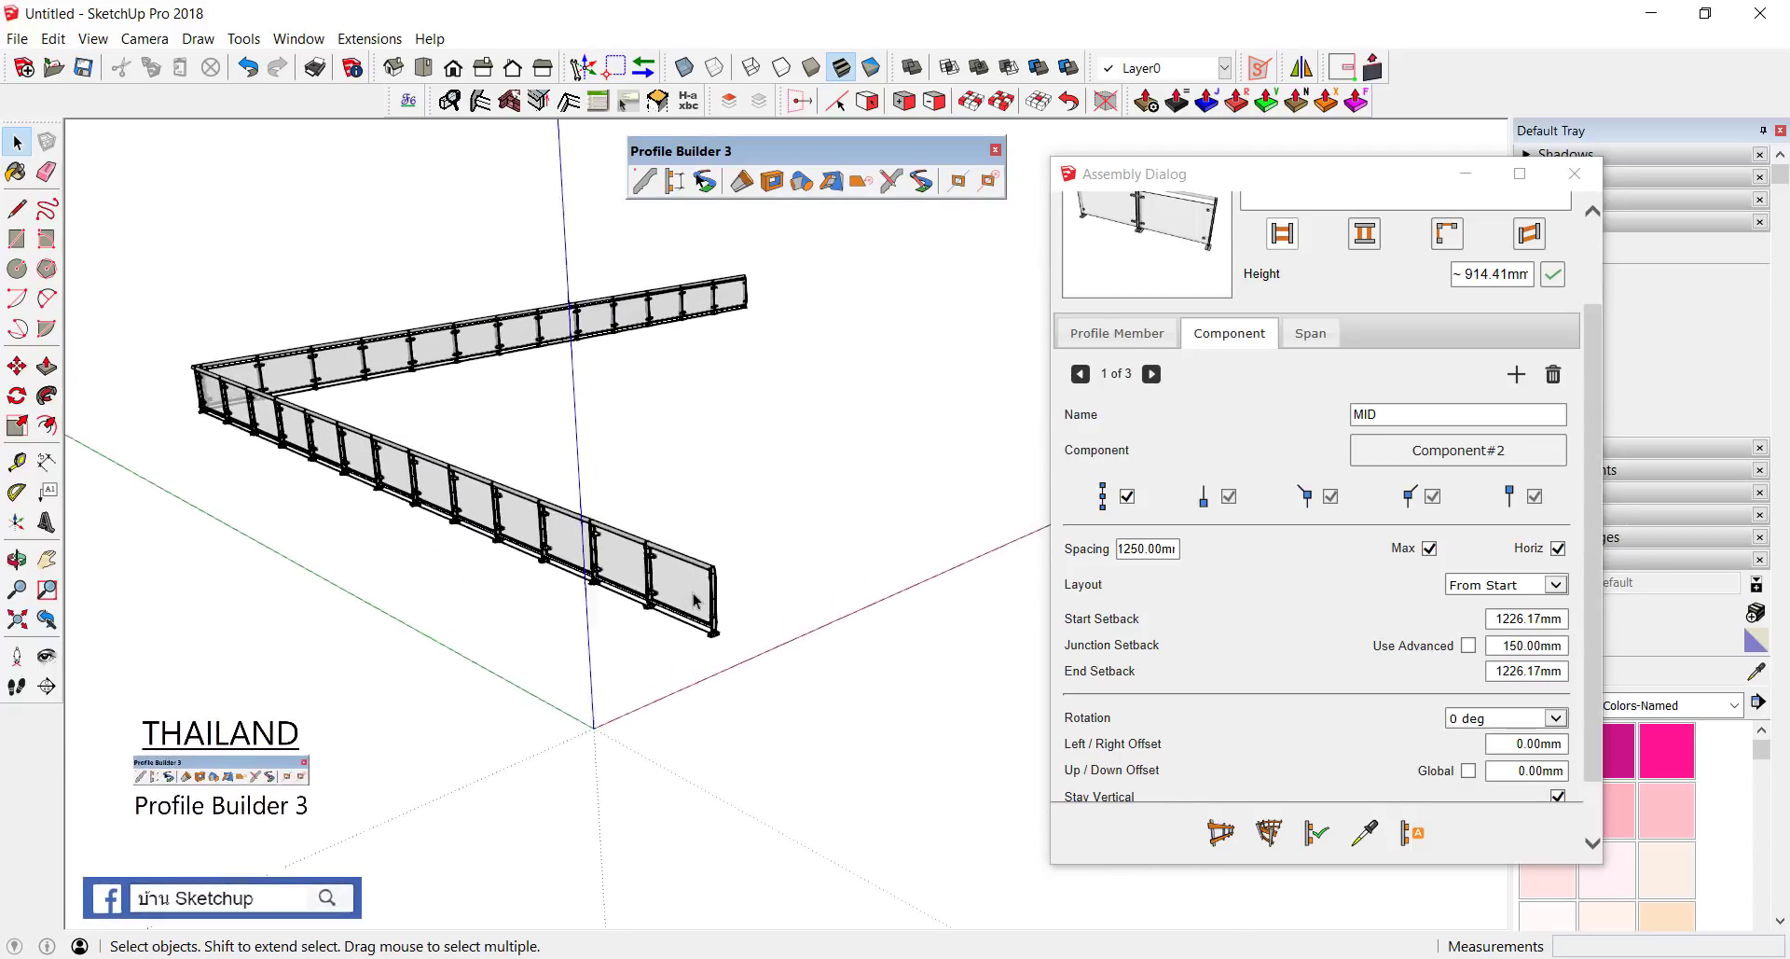
left_click(695, 599)
scroll(692, 593, "up", 2)
scroll(614, 563, "up", 2)
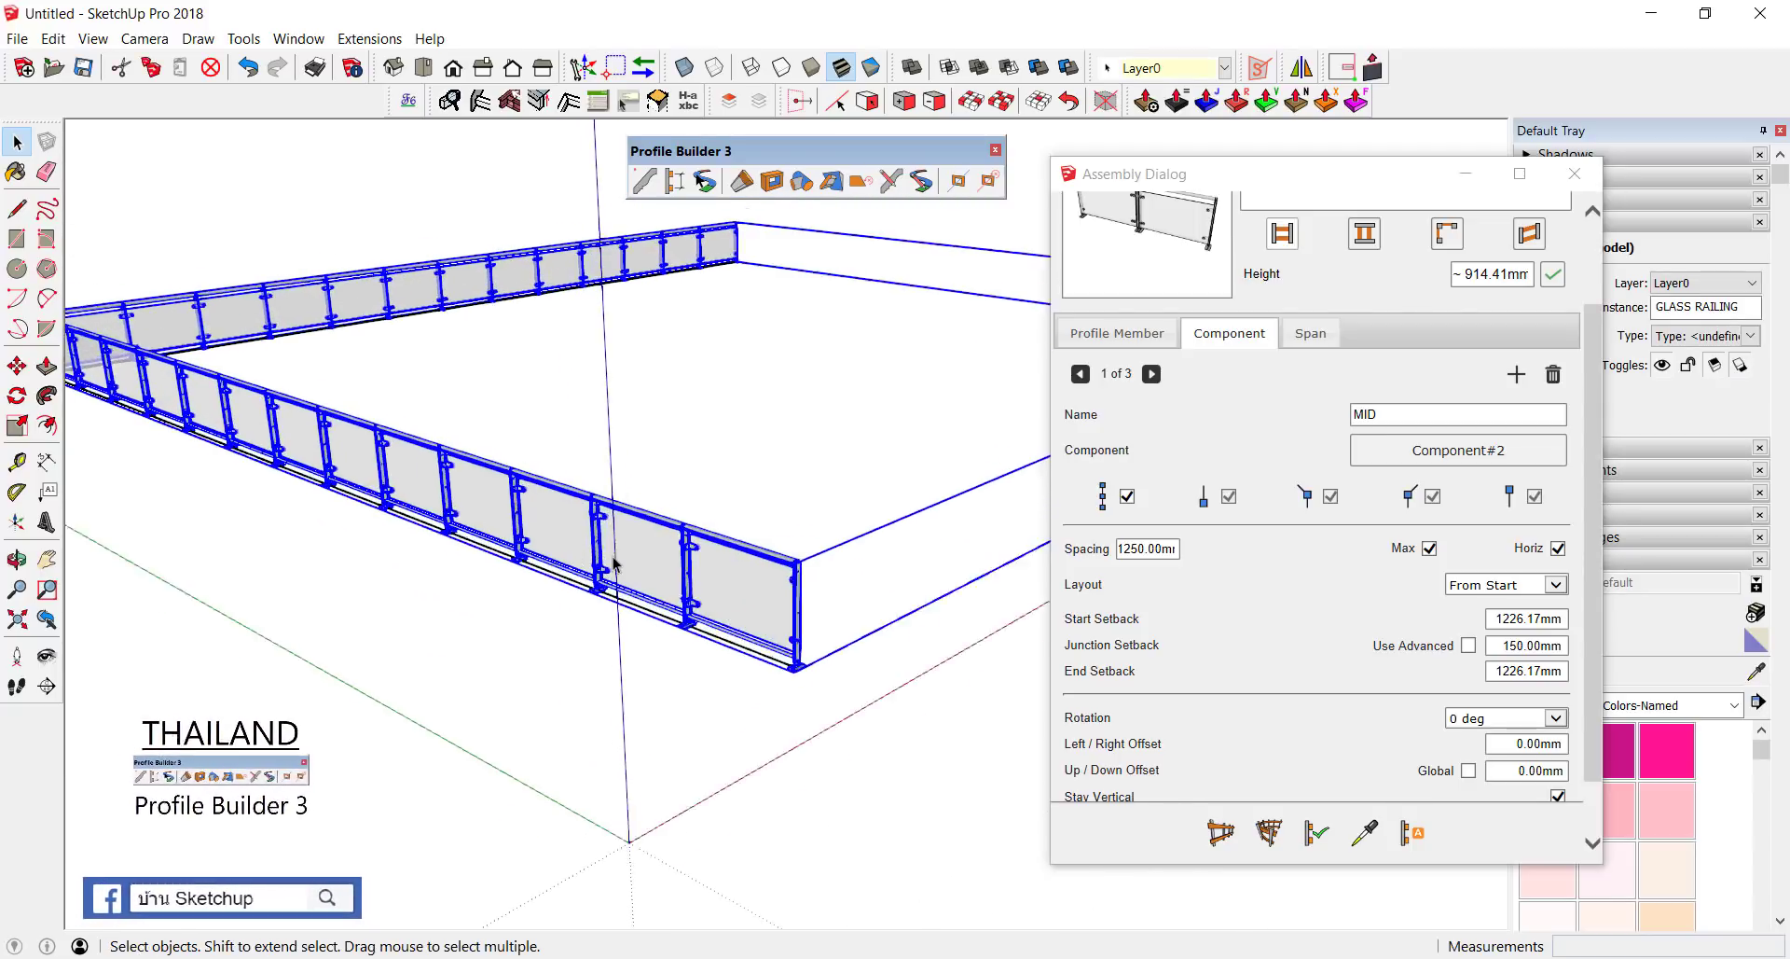
scroll(614, 563, "up", 2)
scroll(627, 561, "up", 2)
middle_click_drag(643, 559, 708, 566)
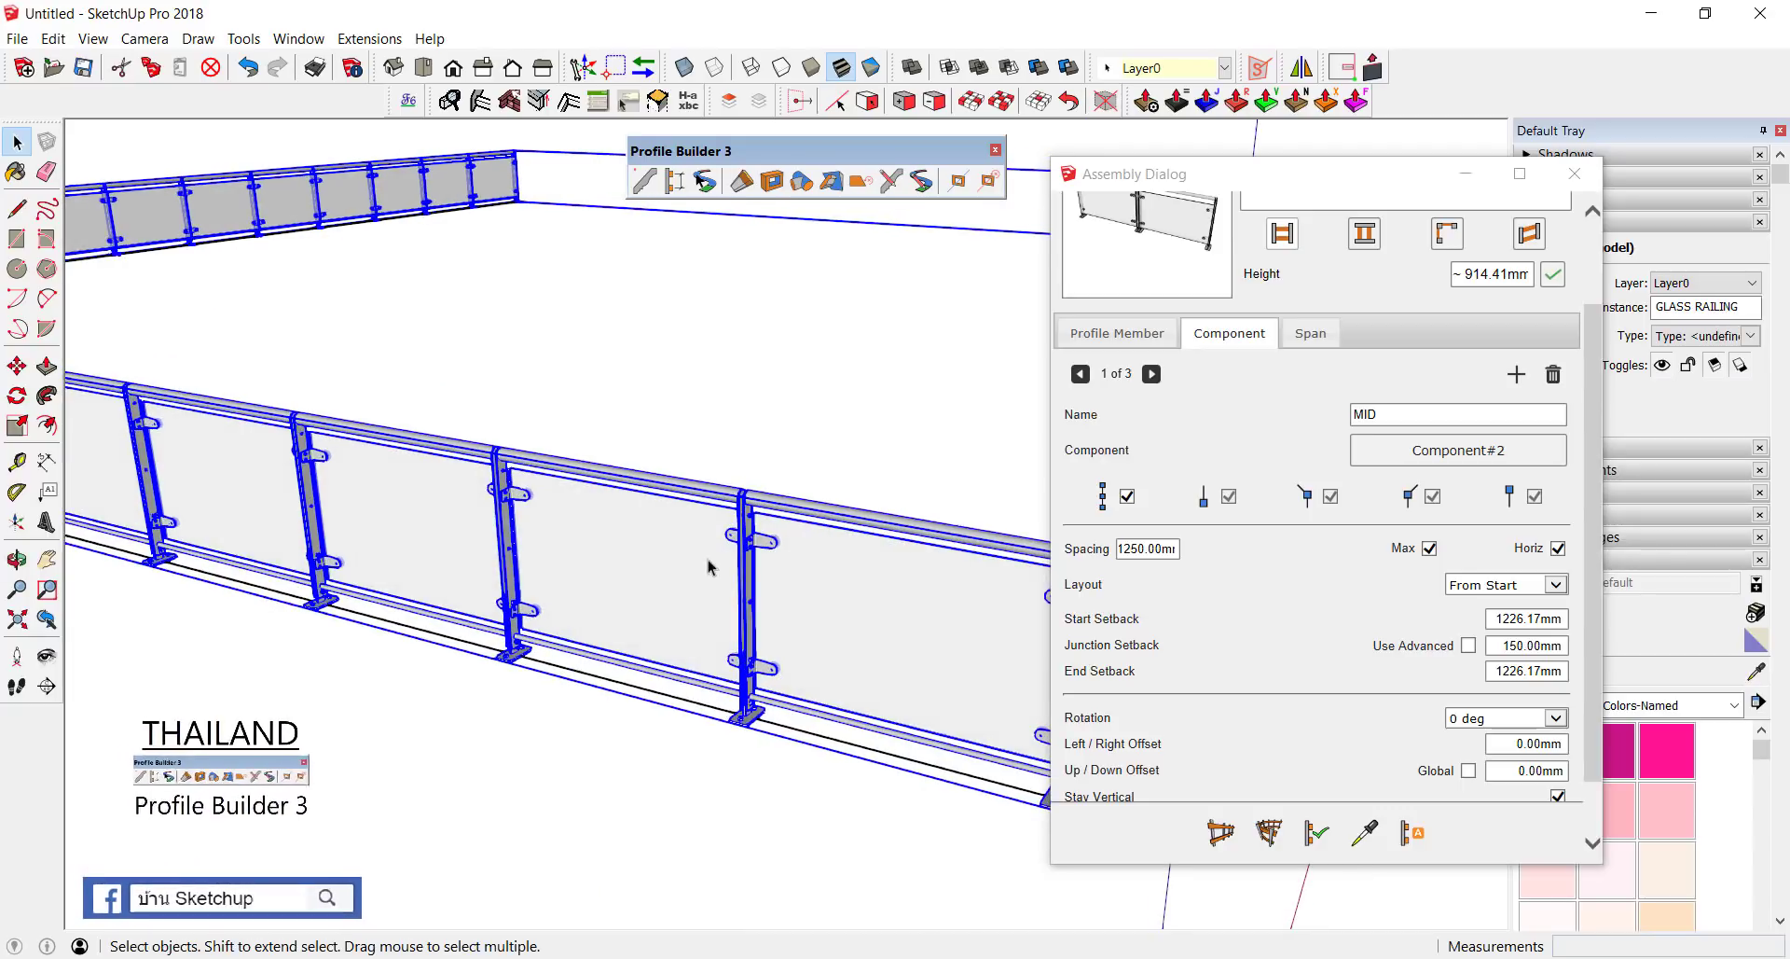
scroll(527, 568, "up", 2)
scroll(520, 567, "up", 2)
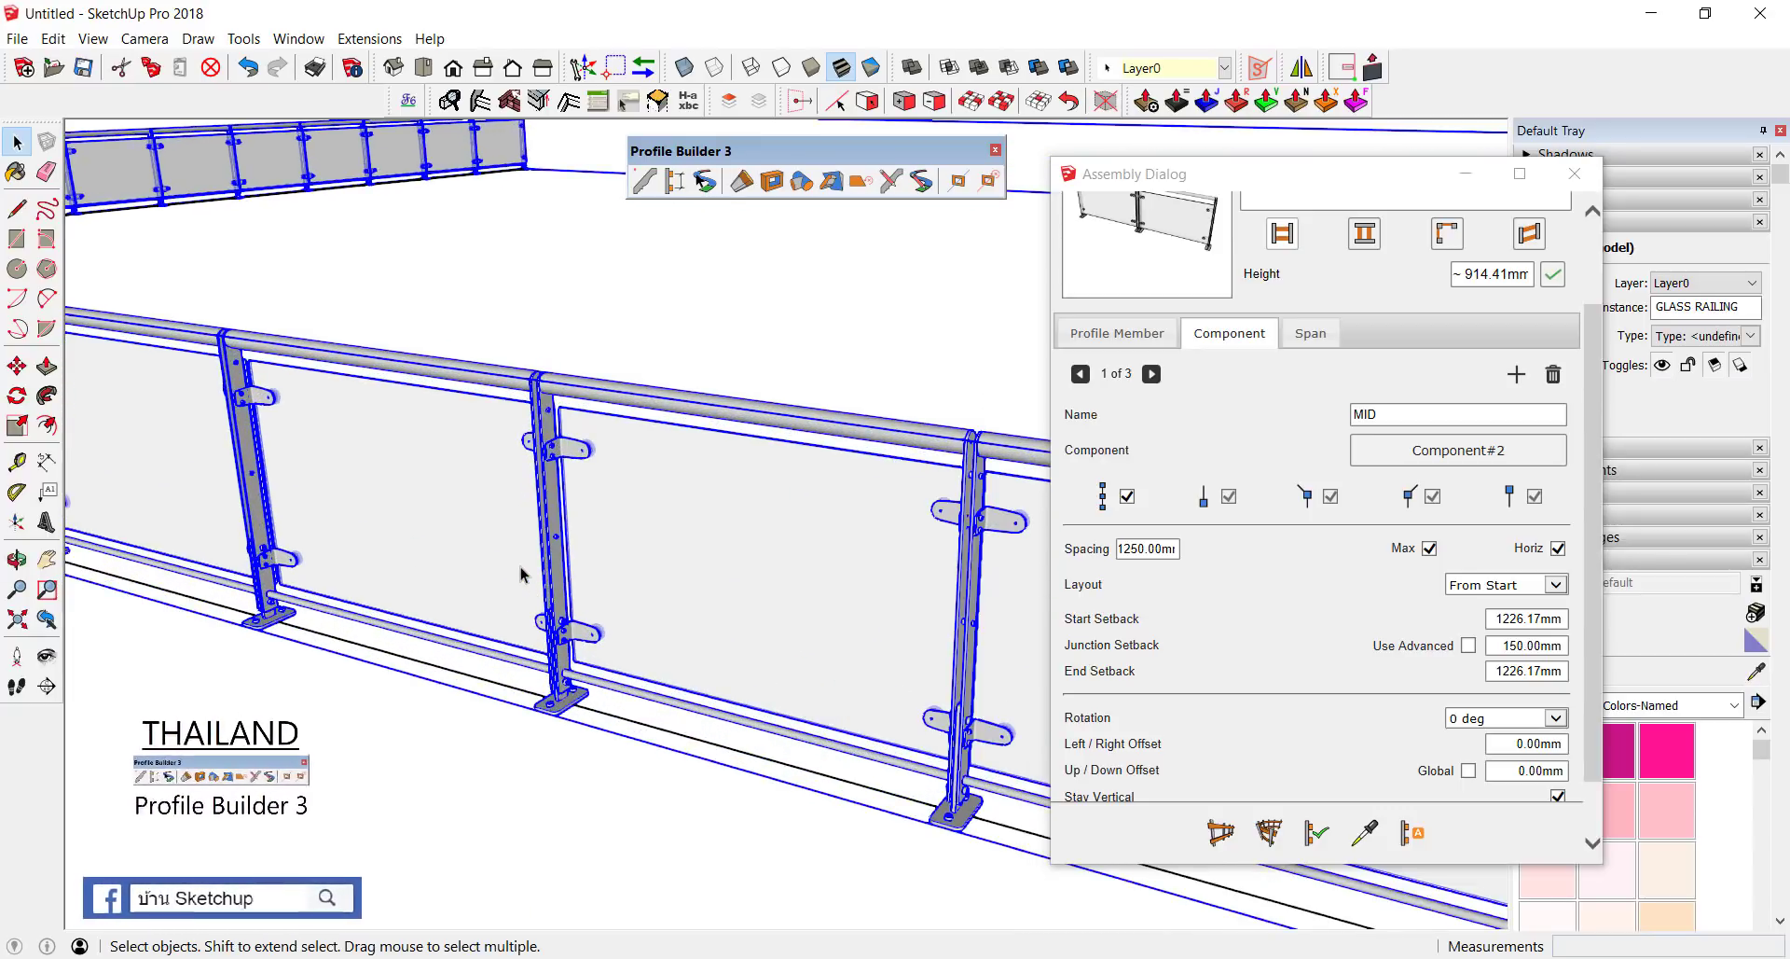